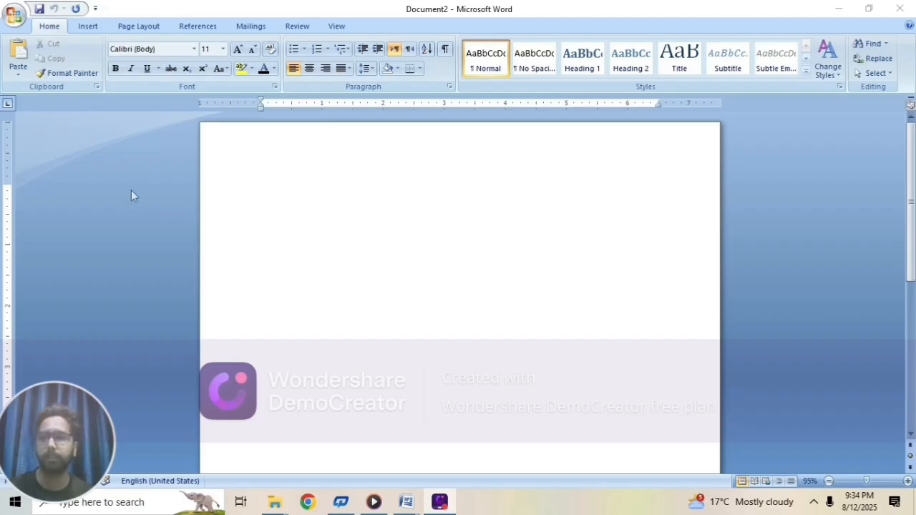
left_click(274, 176)
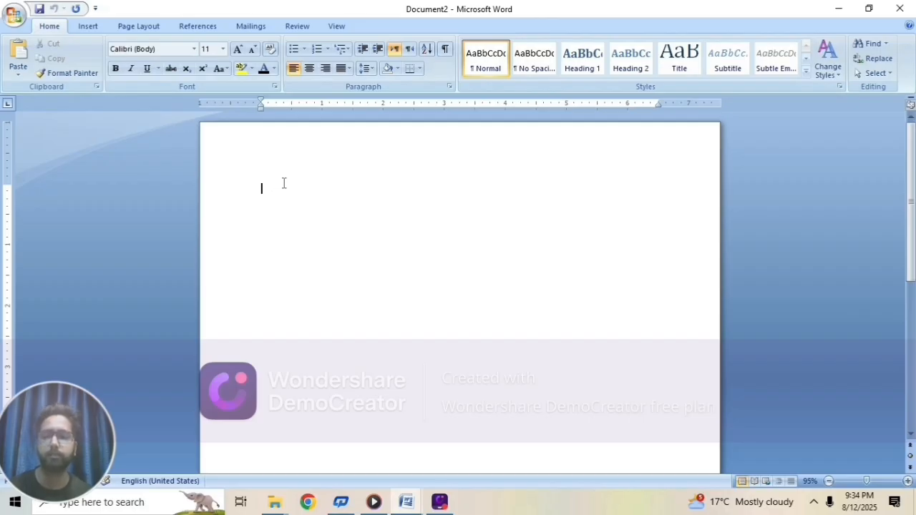
type("tu")
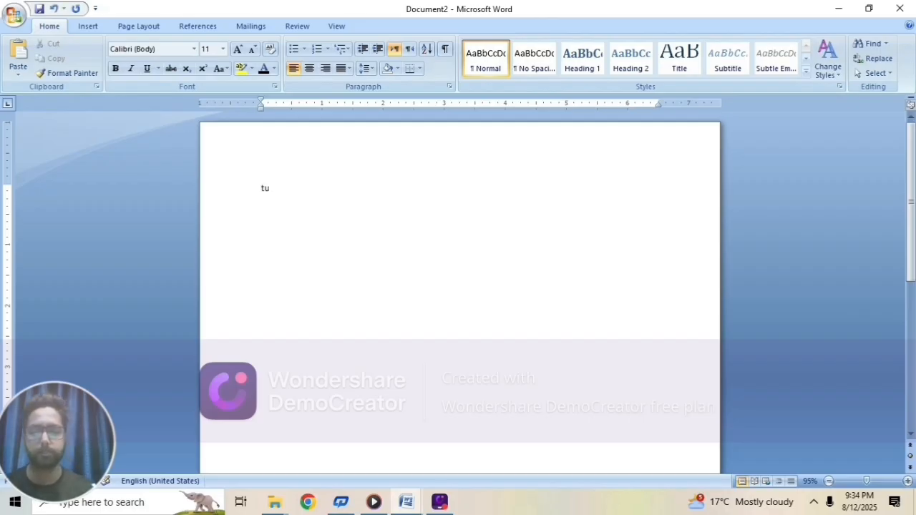
type("fail")
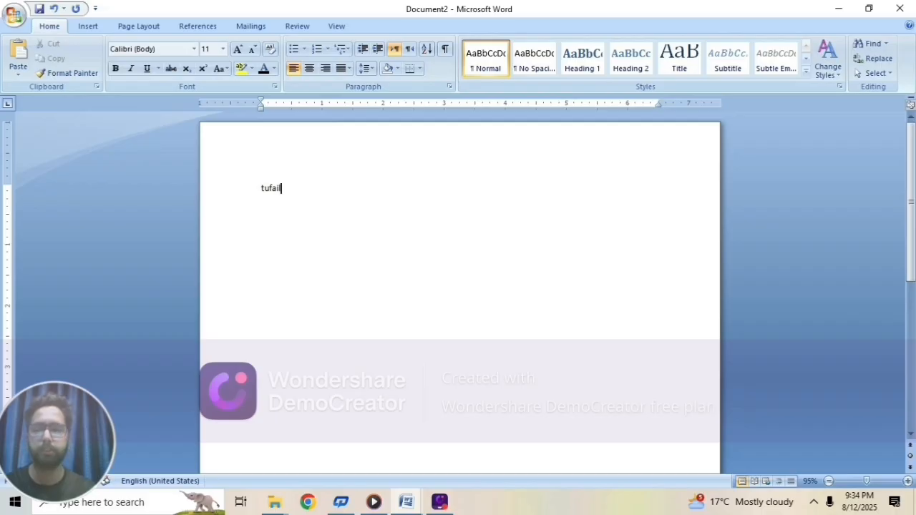
key("BackSpace")
key("BackSpace")
key("BackSpace")
key("BackSpace")
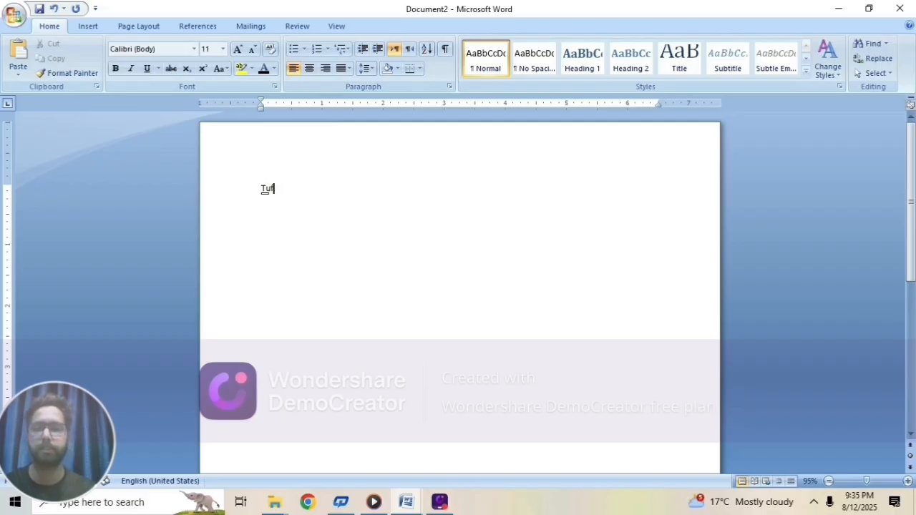
key("BackSpace")
key("BackSpace")
key("BackSpace")
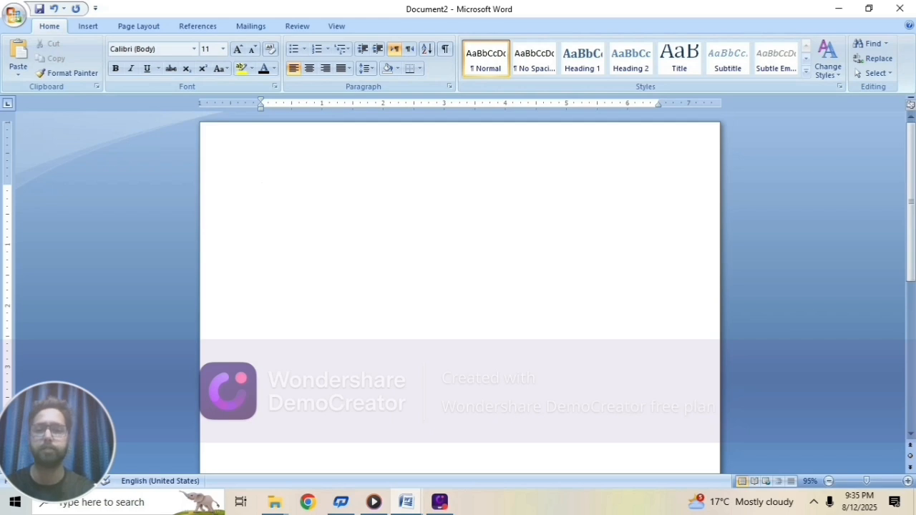
Generate placeholder paragraphs at the start of the blank page with the formula =rand()
type("=ran")
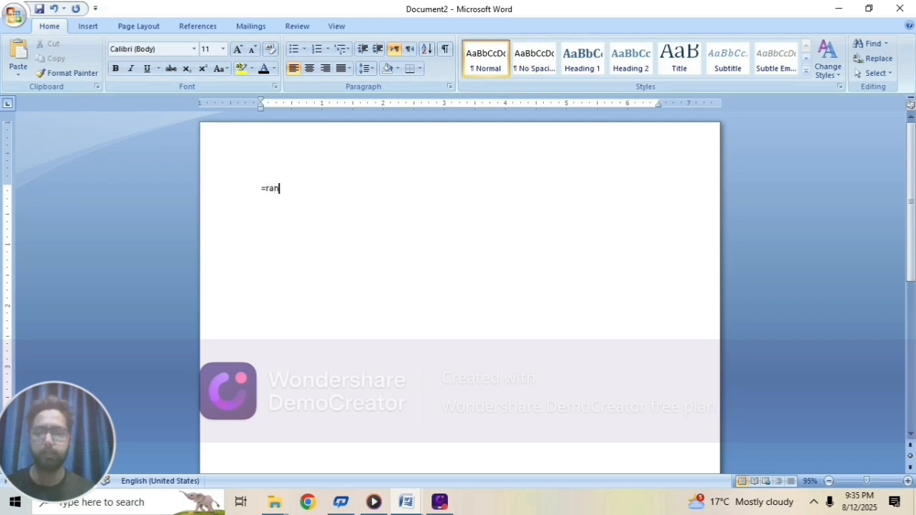
type("d(")
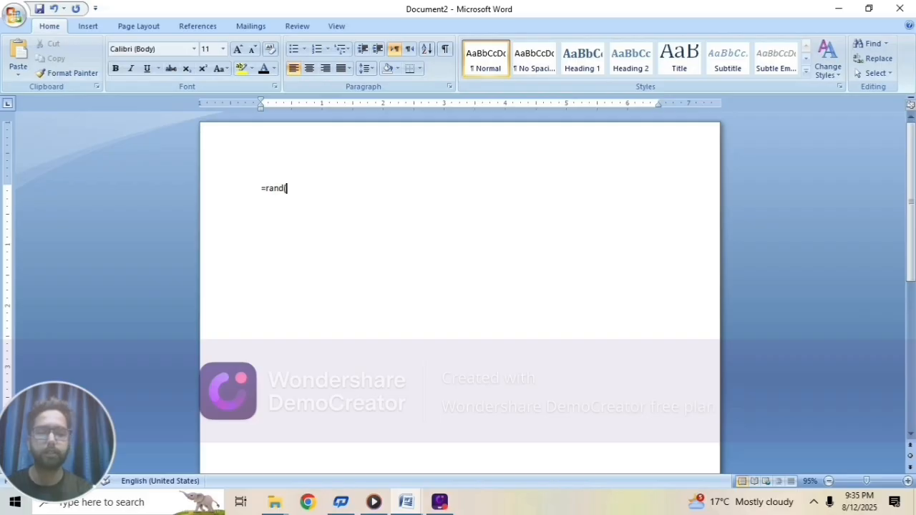
type(")")
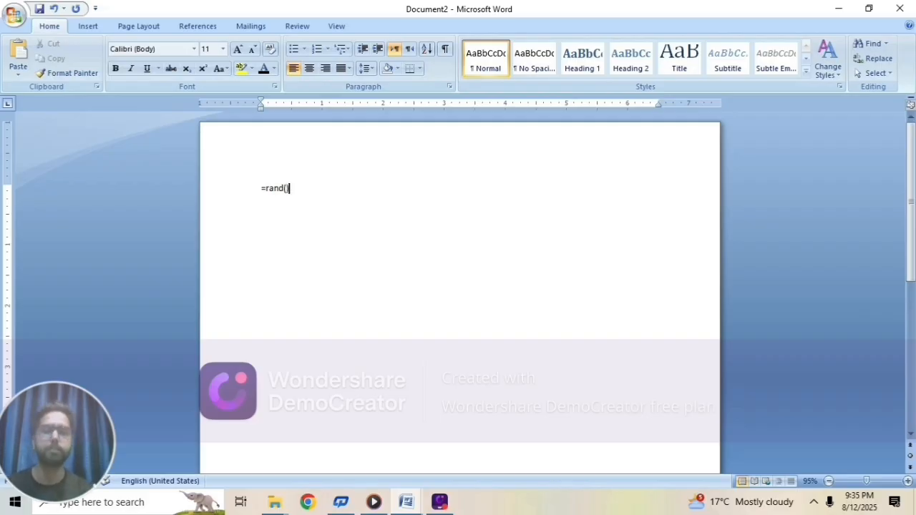
key("Return")
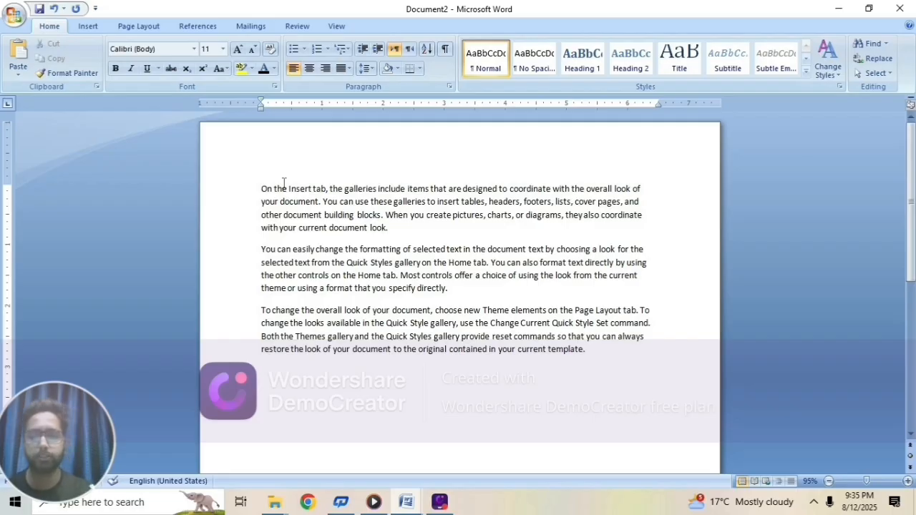
Undo the generated text and generate two placeholder paragraphs with =rand(2) instead
key("ctrl+z")
key("BackSpace")
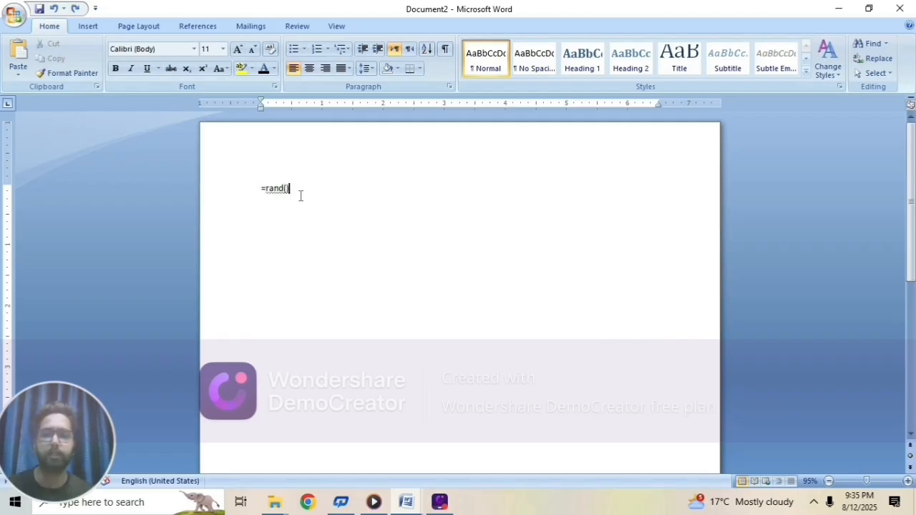
key("BackSpace")
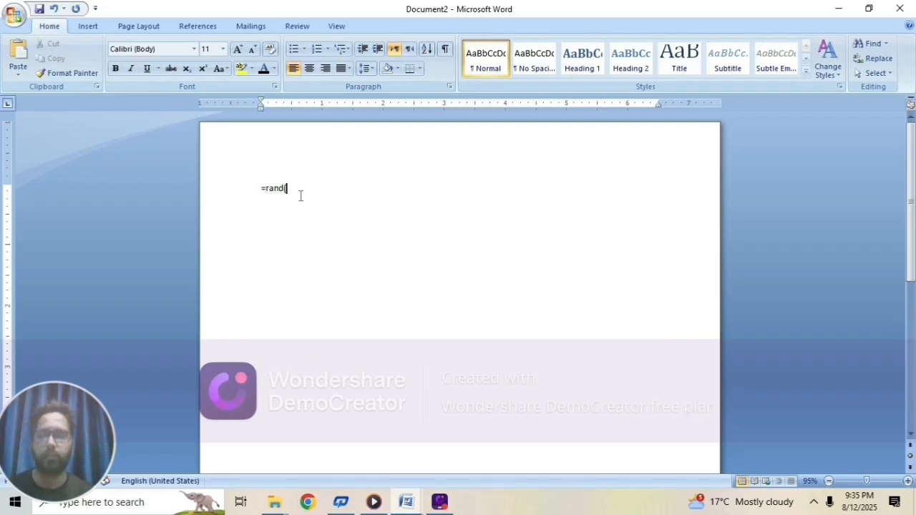
type("2)")
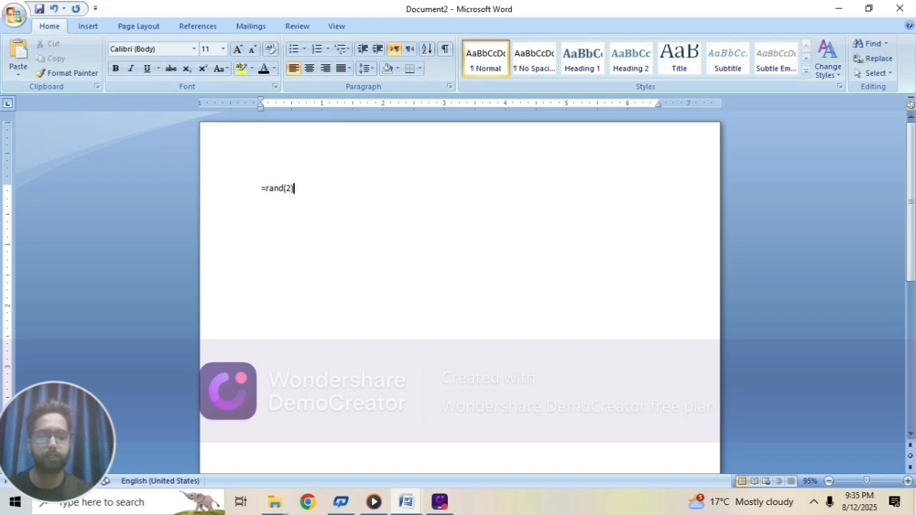
key("Return")
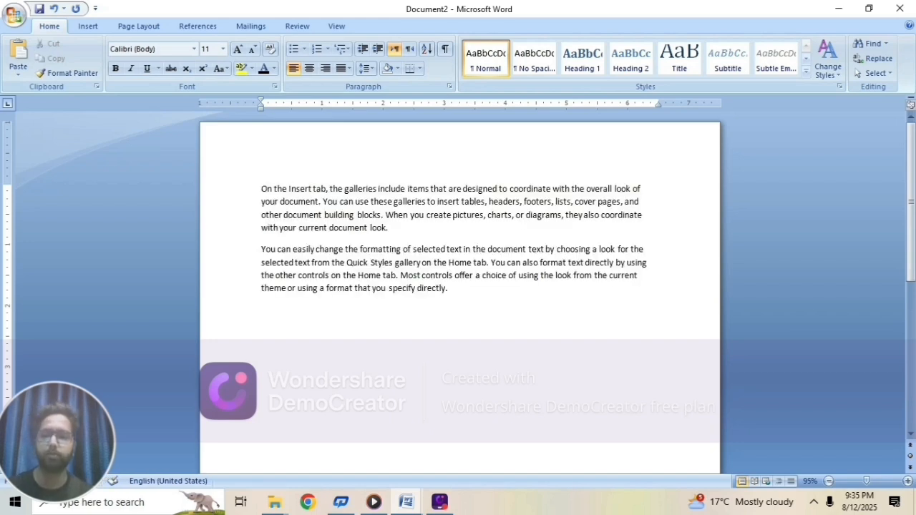
Undo the two generated paragraphs and extend the formula to =rand(2,4) for two paragraphs of four sentences each
key("ctrl+z")
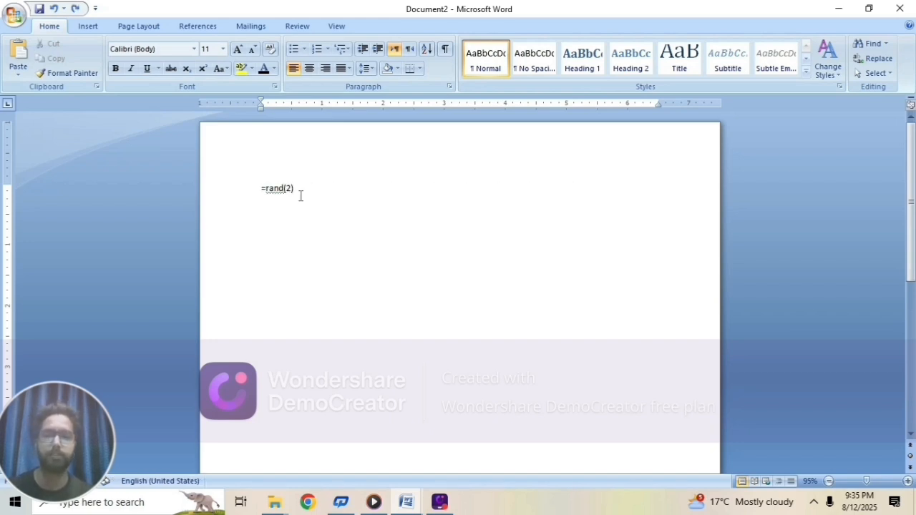
key("BackSpace")
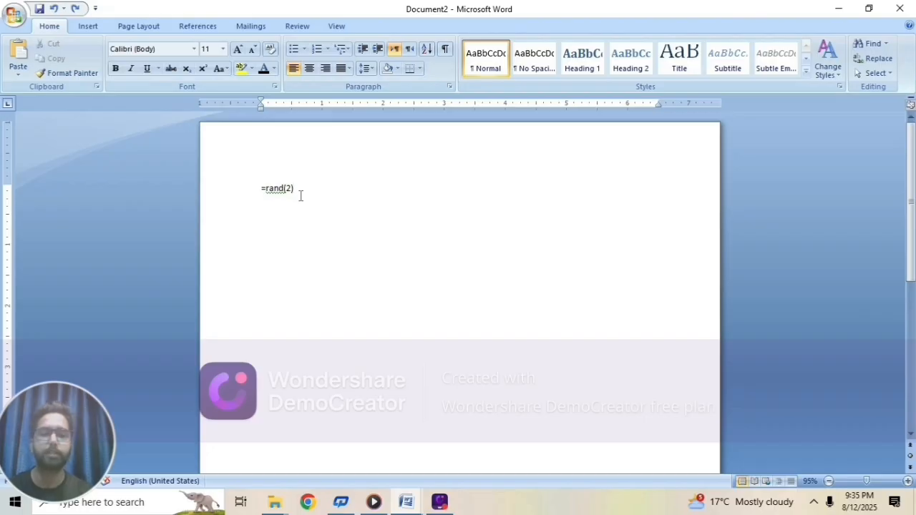
key("BackSpace")
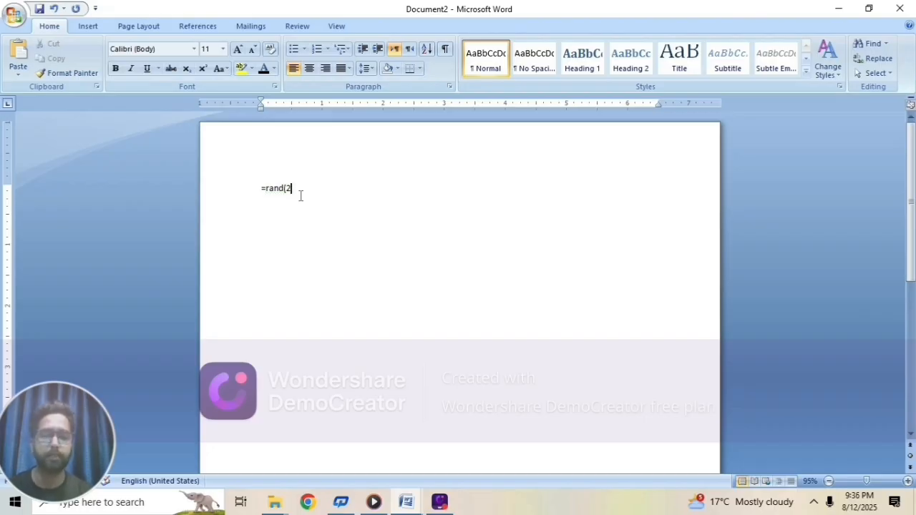
type(",")
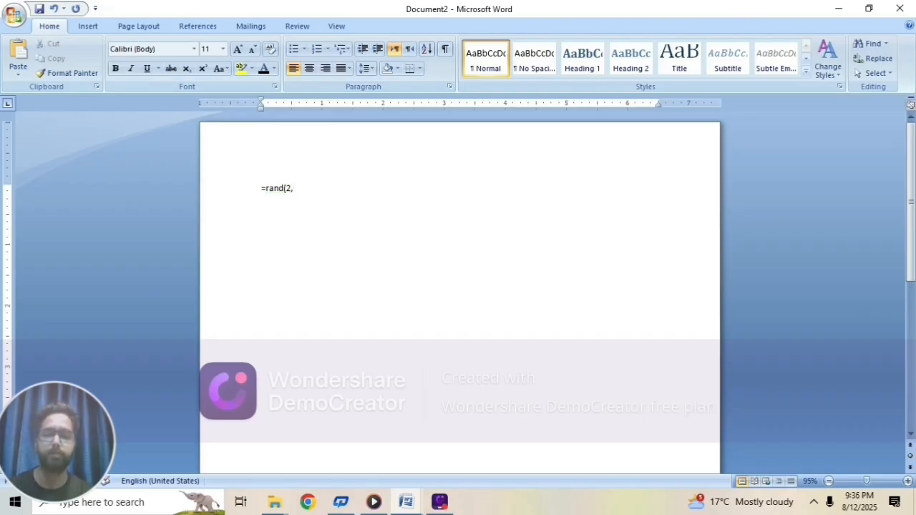
type("4")
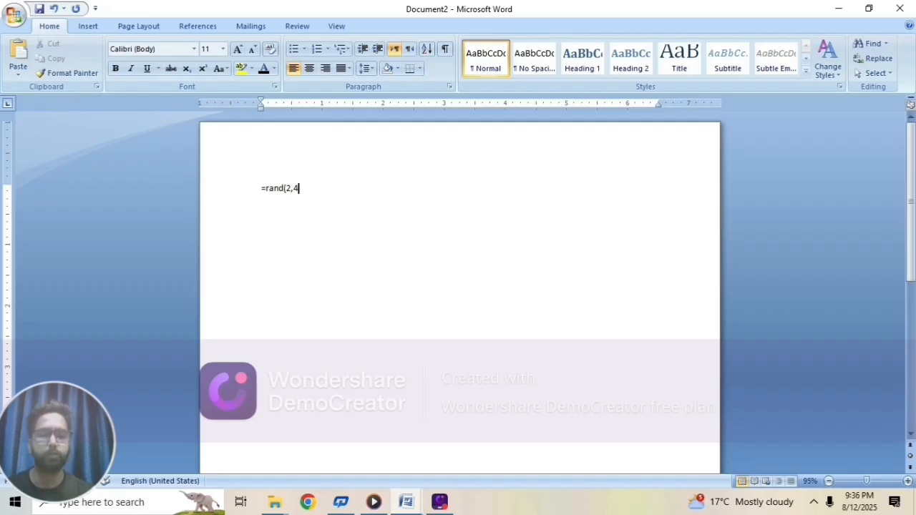
type(")")
key("Return")
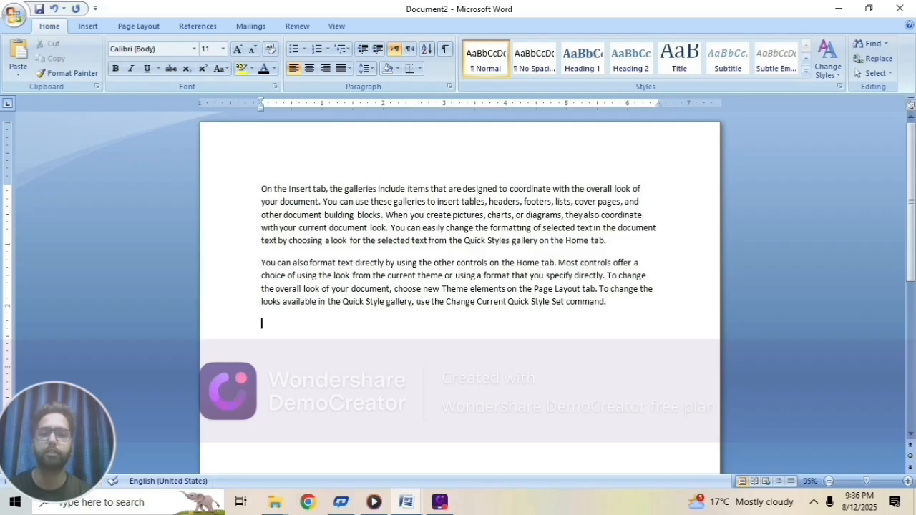
Undo the generated text and change the formula to =rand(2,3) to generate two paragraphs of three sentences each
key("ctrl+z")
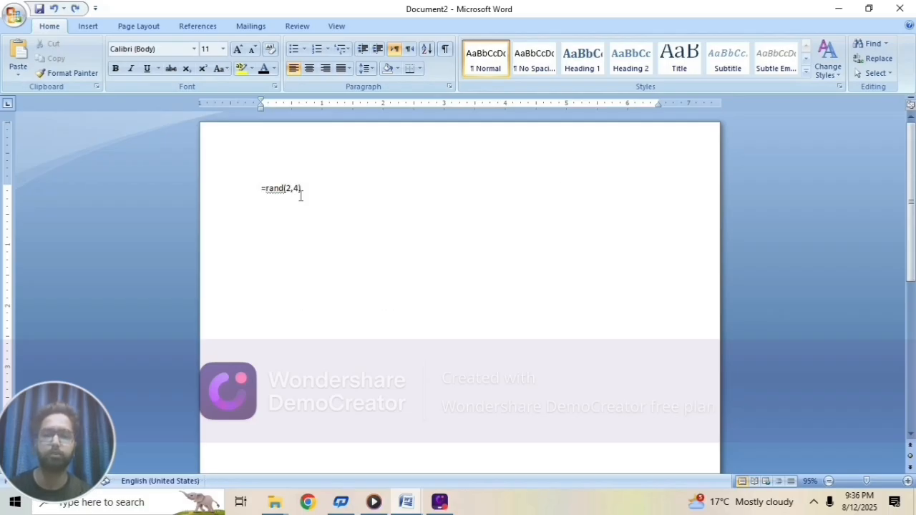
left_click(311, 189)
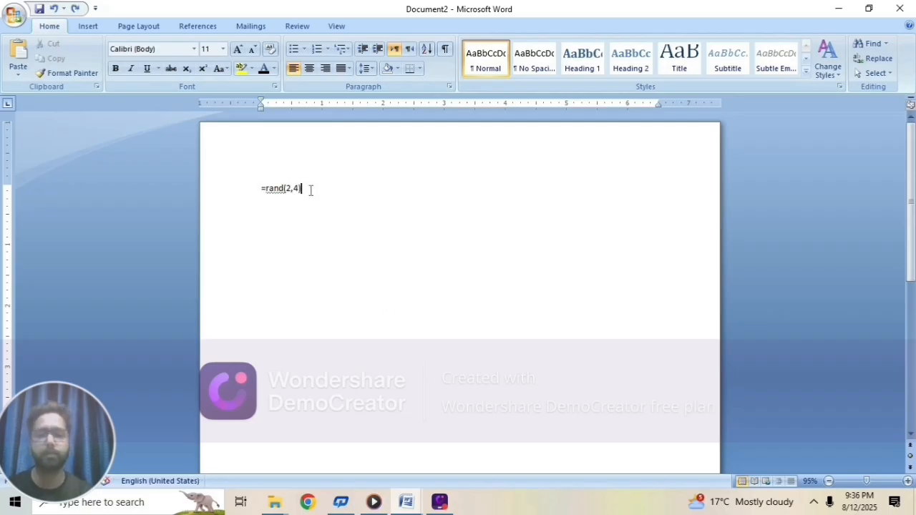
key("BackSpace")
key("BackSpace")
type("3")
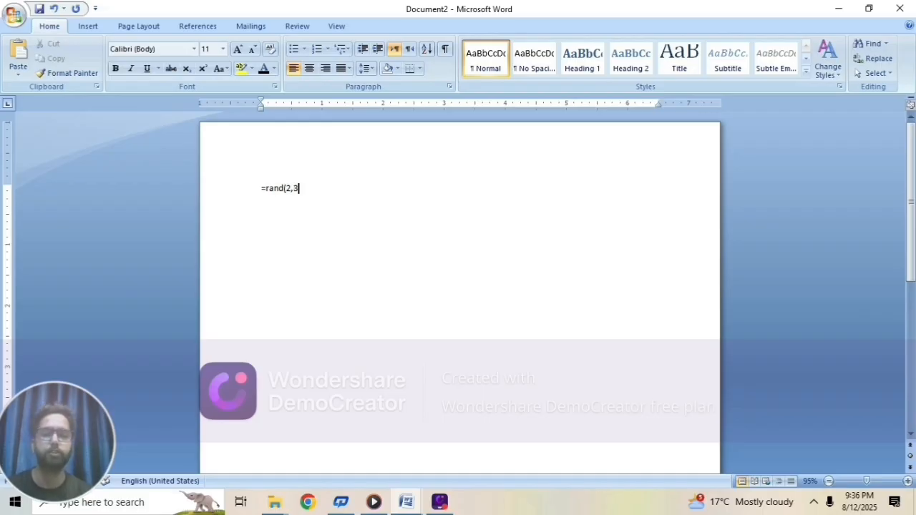
type(")")
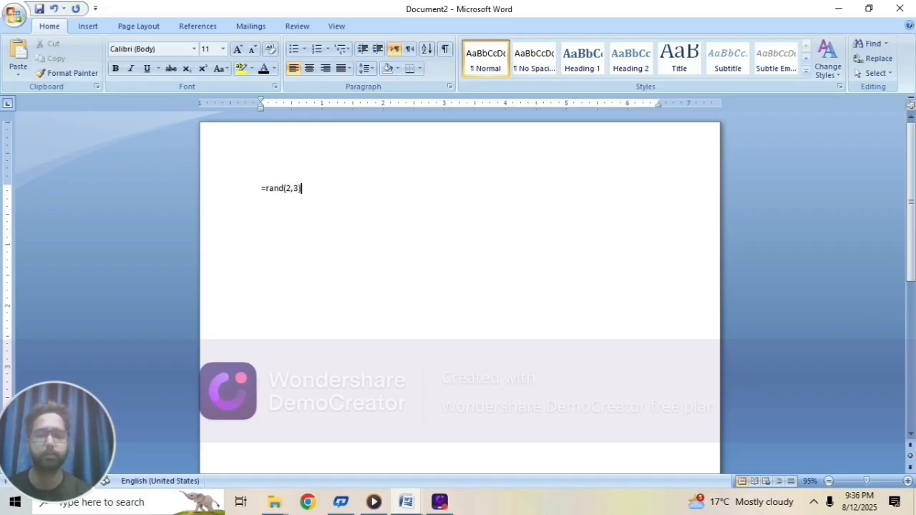
key("Return")
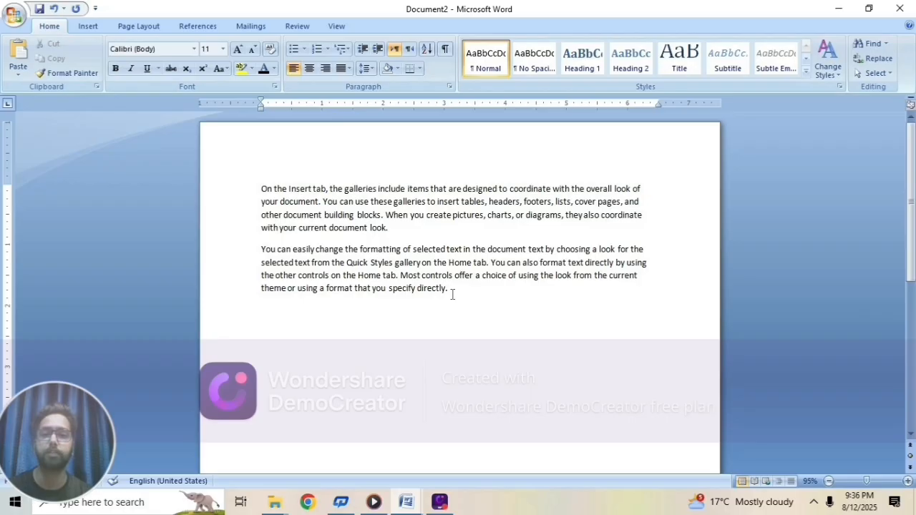
Select all the text in the document, and clear the selection at the end of the second paragraph
key("ctrl+a")
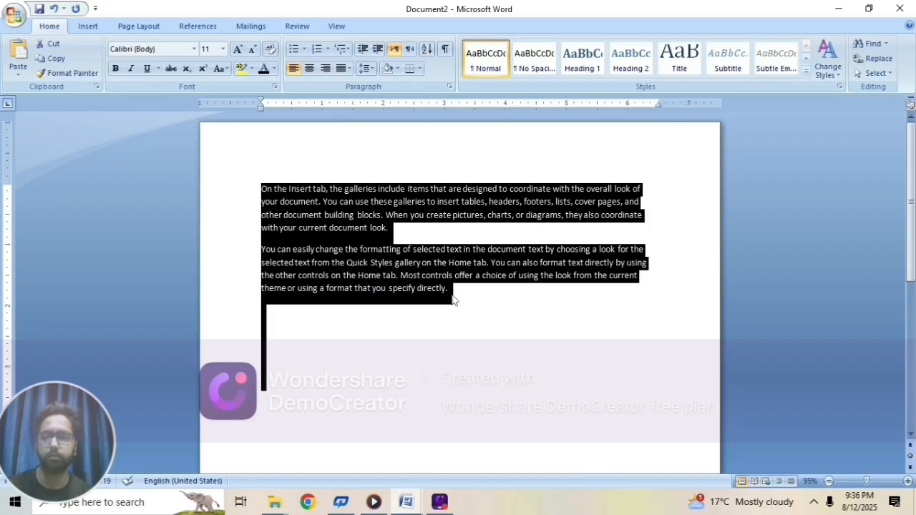
left_click(454, 295)
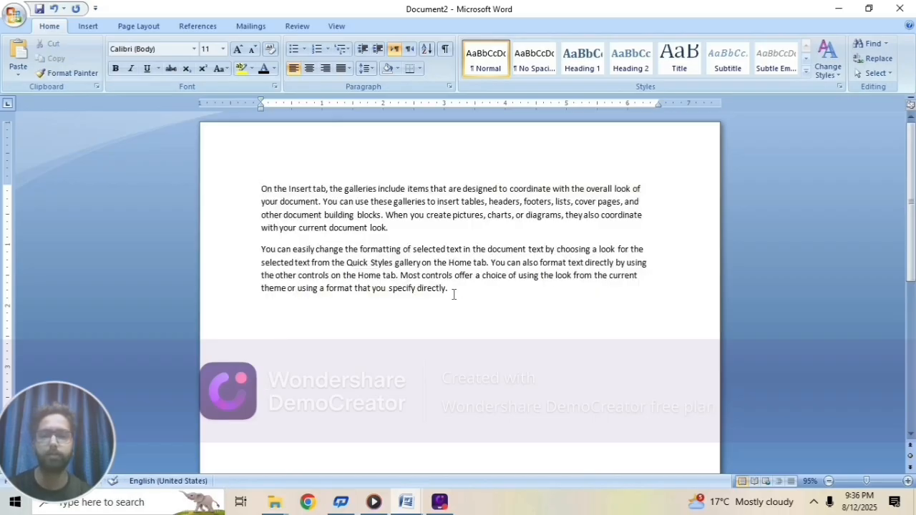
Select the whole second paragraph backwards from its end, repeat the selection once, and deselect it
key("ctrl+shift+Left")
key("ctrl+shift+Left")
key("ctrl+shift+Left")
key("ctrl+shift+Left")
key("ctrl+shift+Left")
key("ctrl+shift+Left")
key("ctrl+shift+Left")
key("ctrl+shift+Left")
key("ctrl+shift+Left")
key("ctrl+shift+Left")
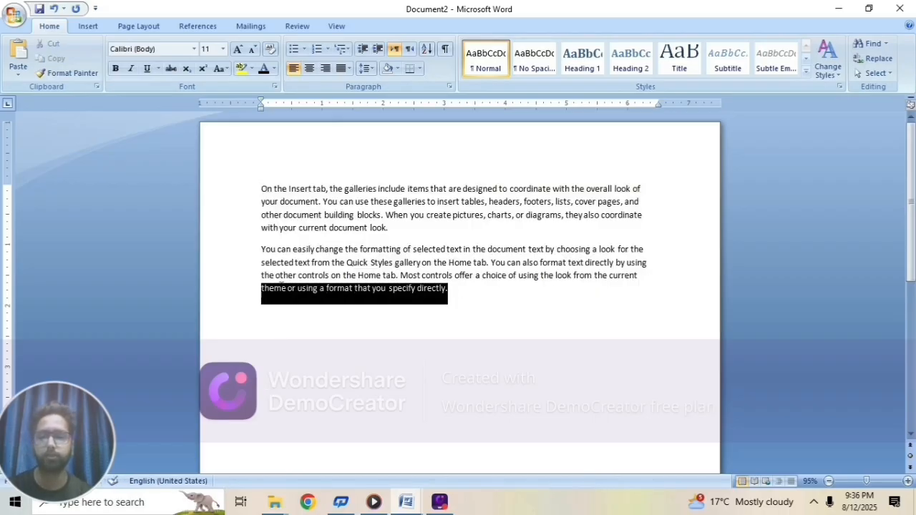
key("shift+Up")
key("shift+Up")
key("shift+Up")
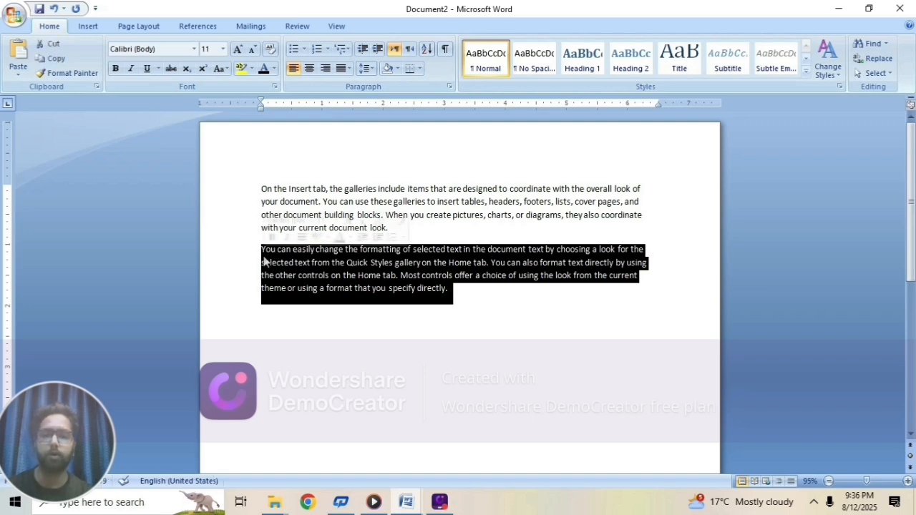
left_click(450, 310)
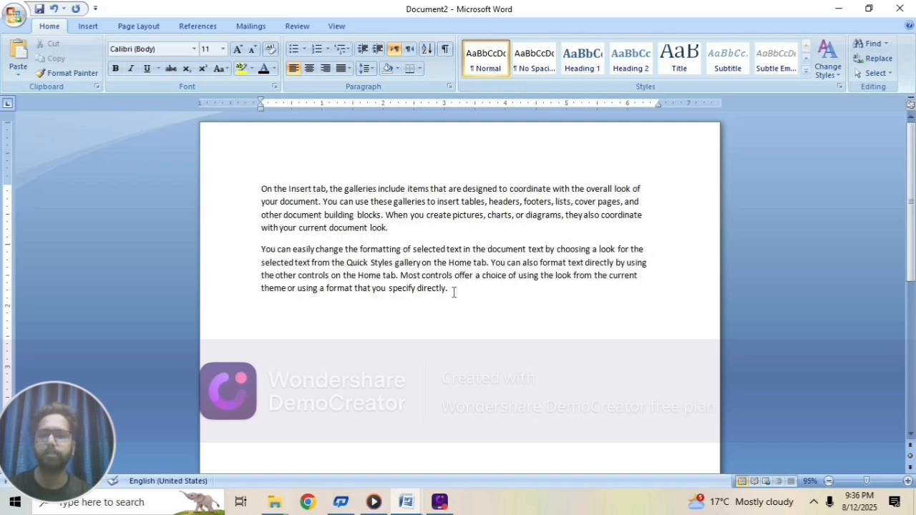
left_click_drag(453, 292, 261, 249)
left_click(436, 317)
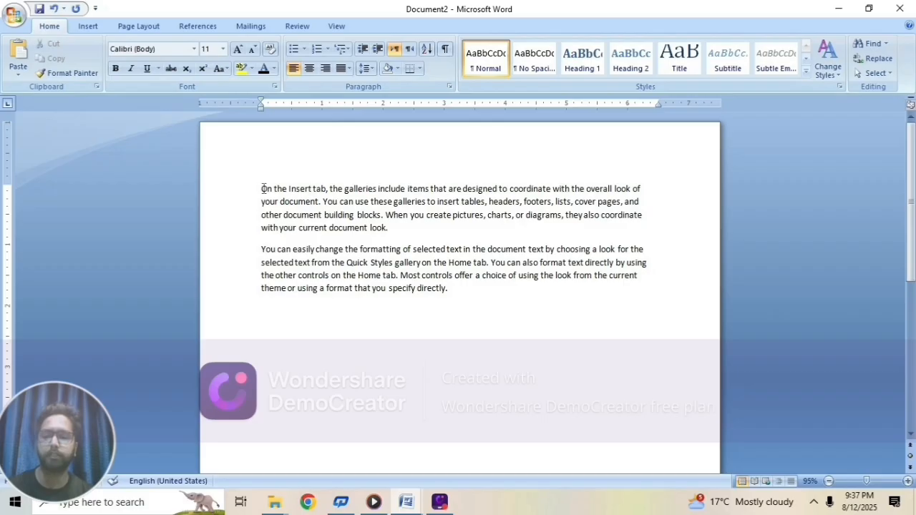
Select only the word "directly." at the end of the second paragraph and deselect it
left_click(263, 189)
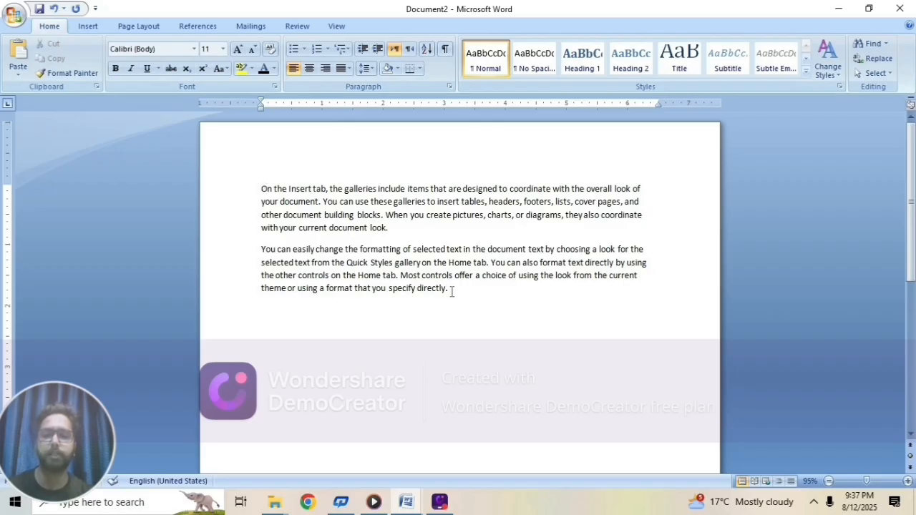
left_click_drag(451, 290, 418, 290)
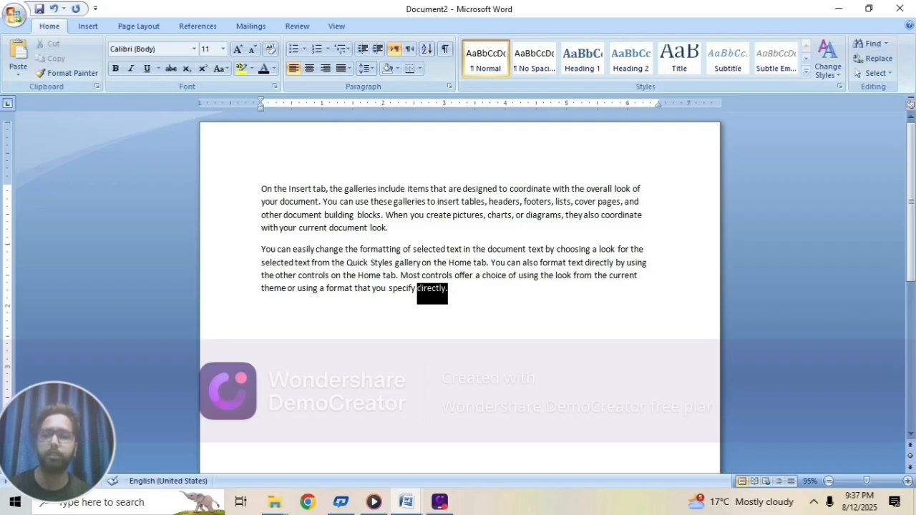
left_click(456, 315)
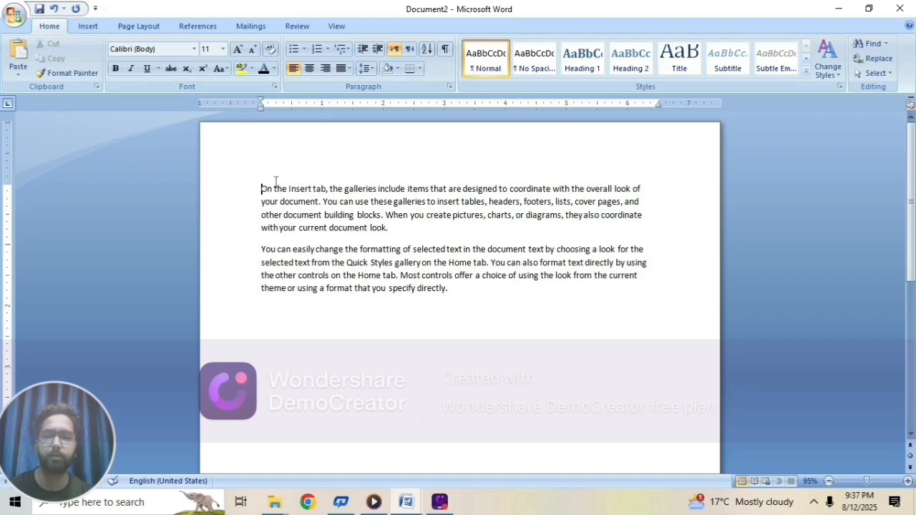
Select the opening characters "On the Insert tab, th" of the first paragraph, extending the selection one character at a time
key("shift+Right")
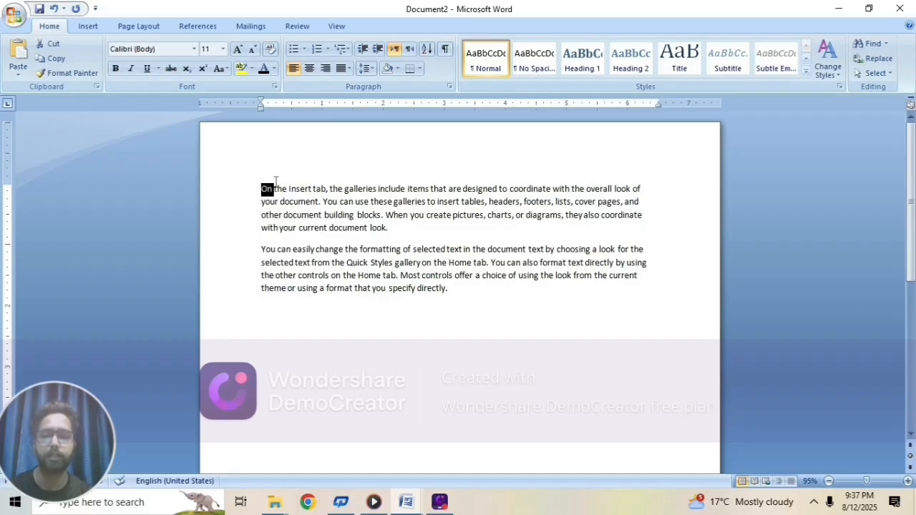
key("shift+Right")
key("shift+Right")
key("shift+Right")
key("shift+Right")
key("shift+Right")
key("shift+Right")
key("shift+Right")
key("shift+Right")
key("shift+Right")
key("shift+Right")
key("shift+Right")
key("shift+Right")
key("shift+Right")
key("shift+Right")
key("shift+Right")
key("shift+Right")
key("shift+Right")
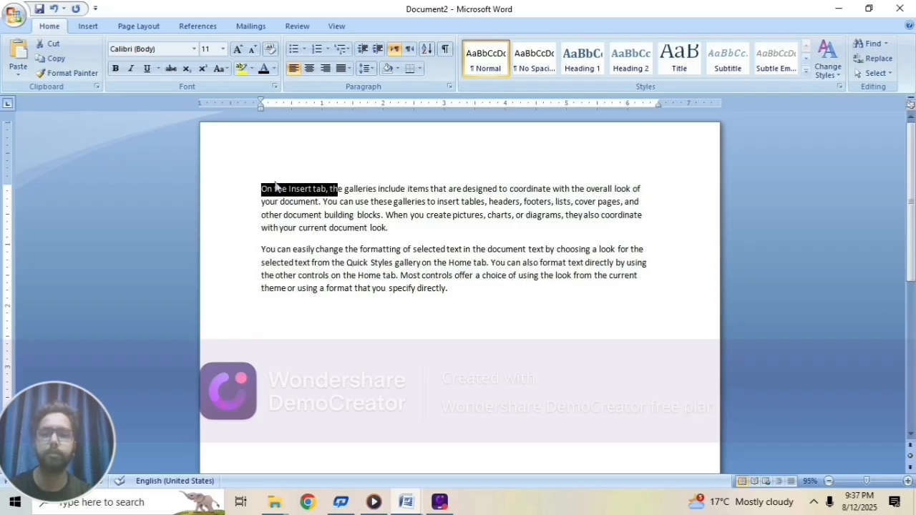
Select only the word "On" at the start of the first paragraph, select that whole paragraph, and clear the selection
left_click(380, 288)
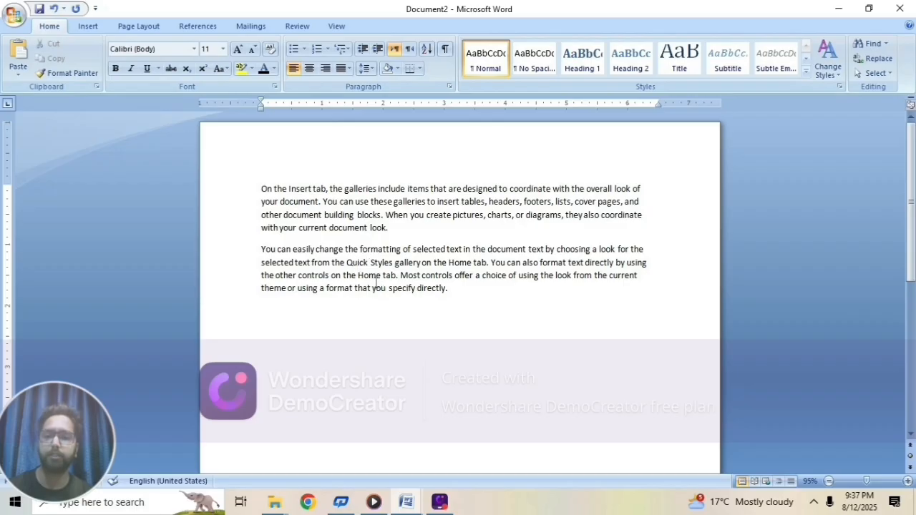
double_click(265, 189)
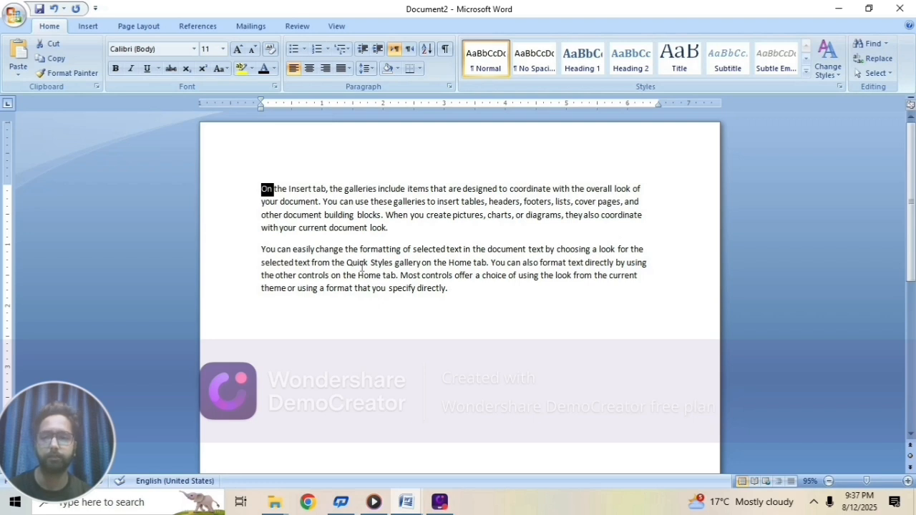
left_click(359, 263)
triple_click(266, 190)
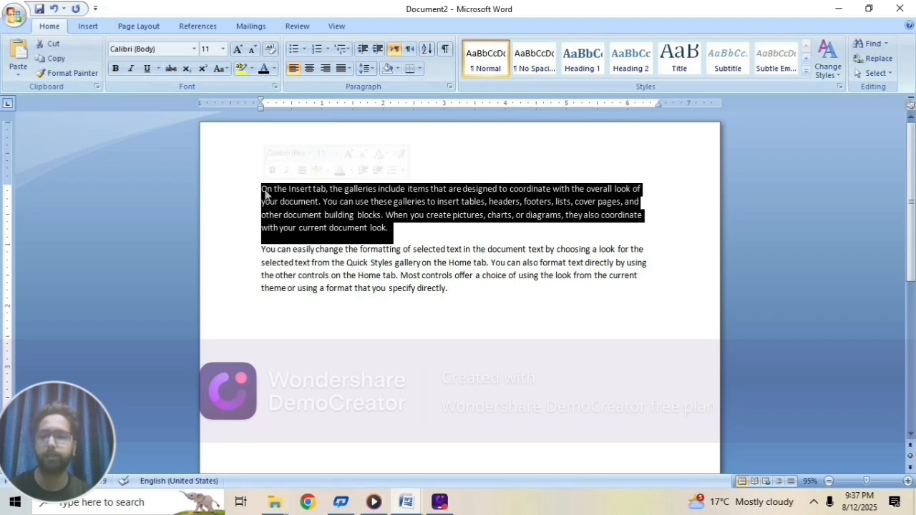
left_click(375, 322)
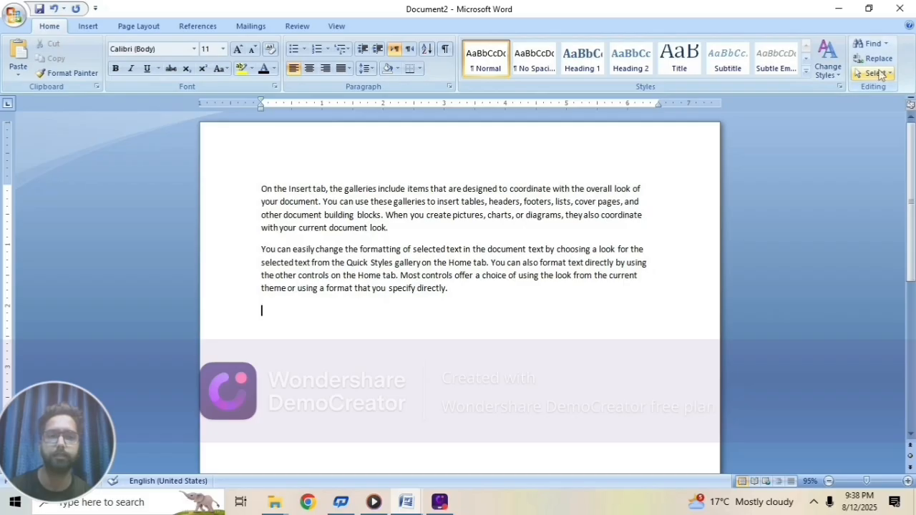
Select all the text in the document twice, clearing the selection below the paragraphs each time
key("ctrl+a")
left_click(428, 319)
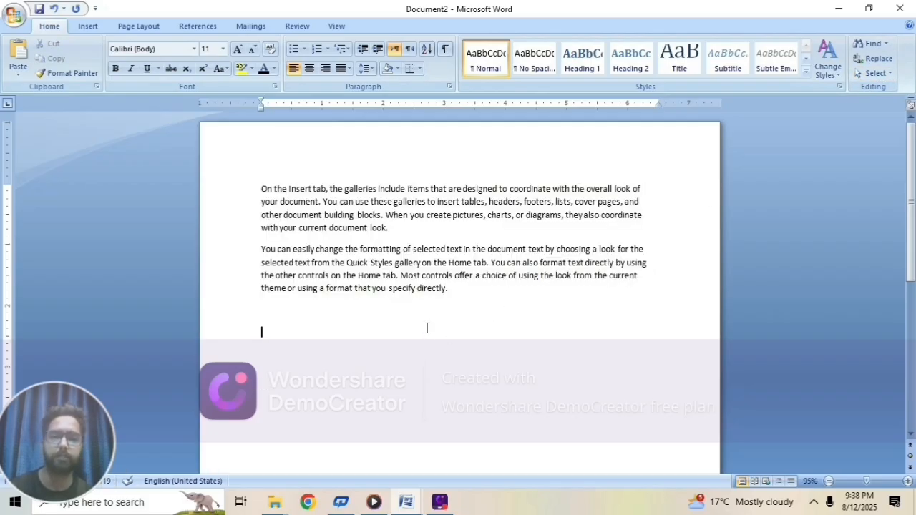
left_click(887, 74)
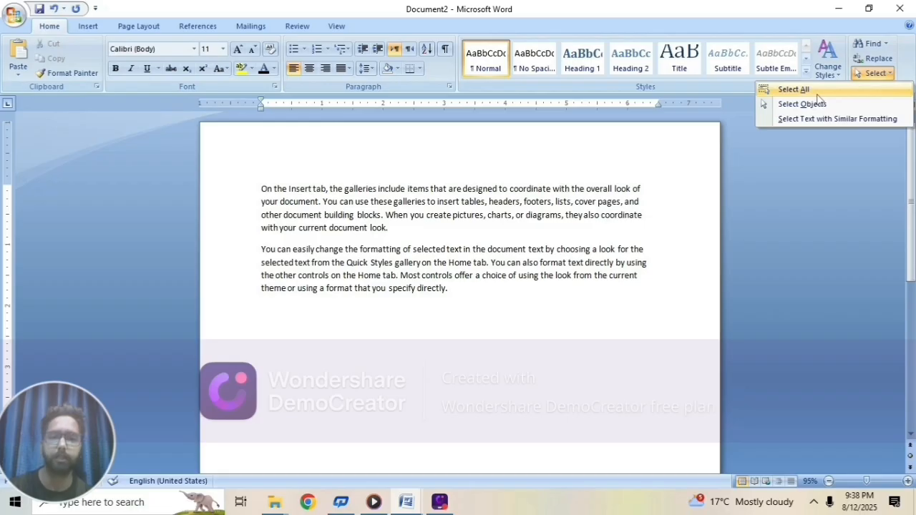
left_click(791, 90)
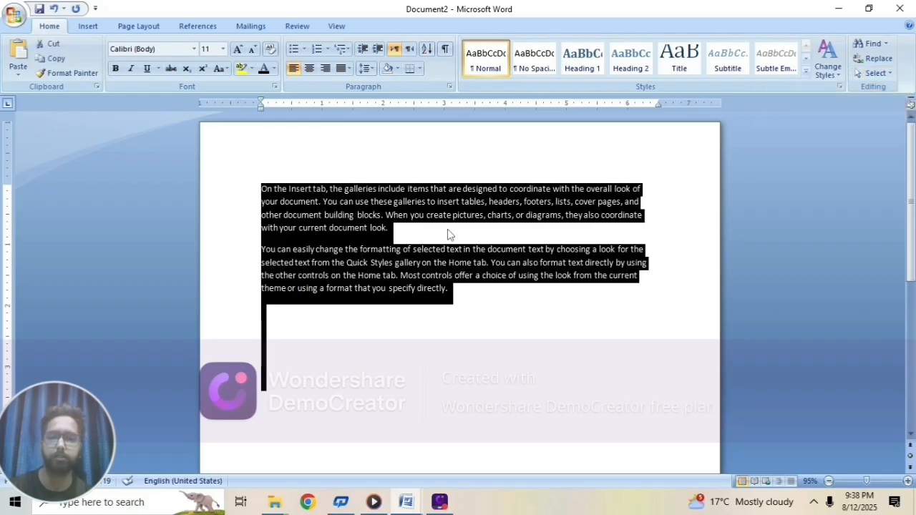
left_click(465, 326)
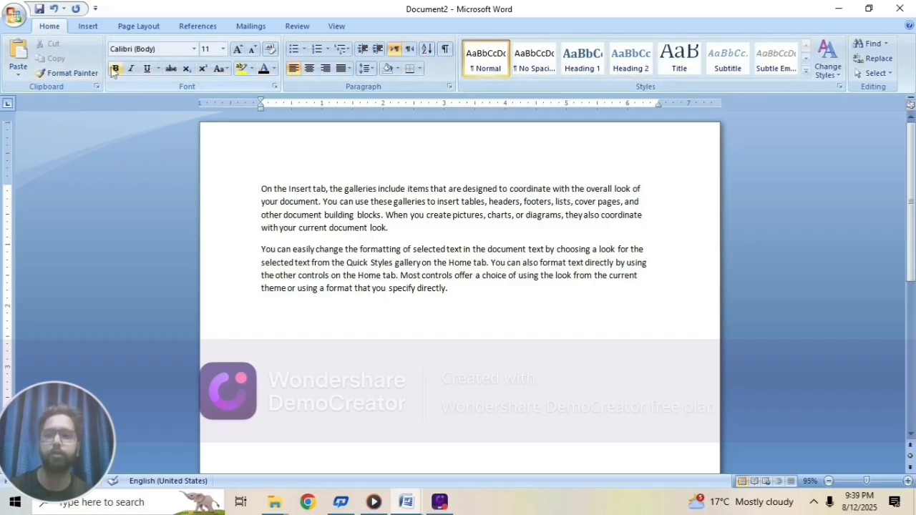
left_click(80, 30)
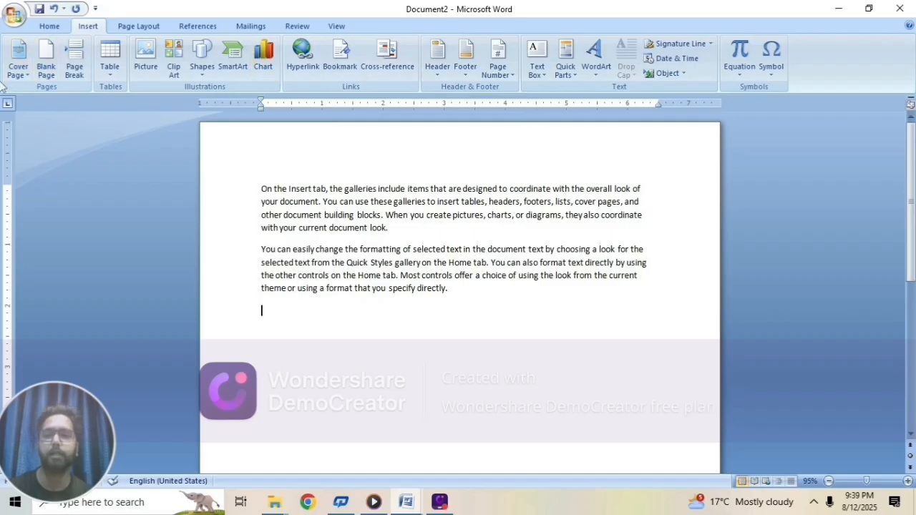
left_click(53, 28)
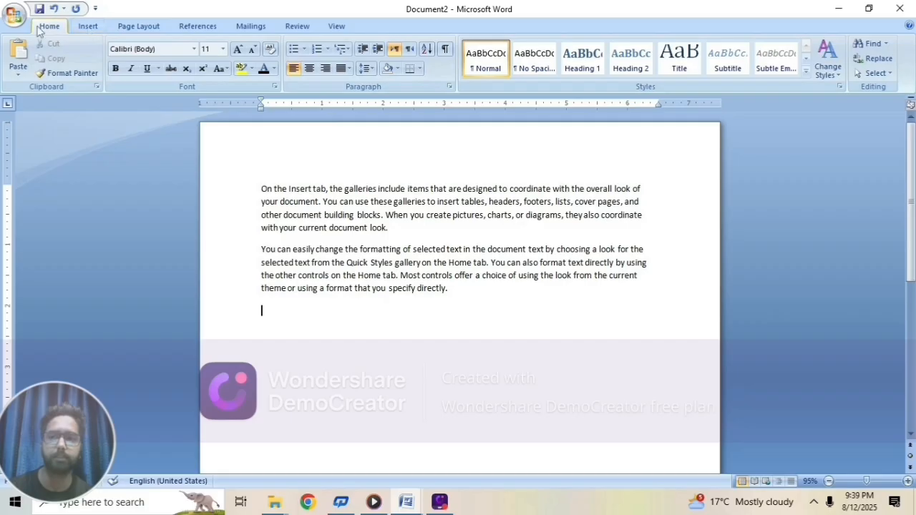
left_click(88, 26)
left_click(128, 26)
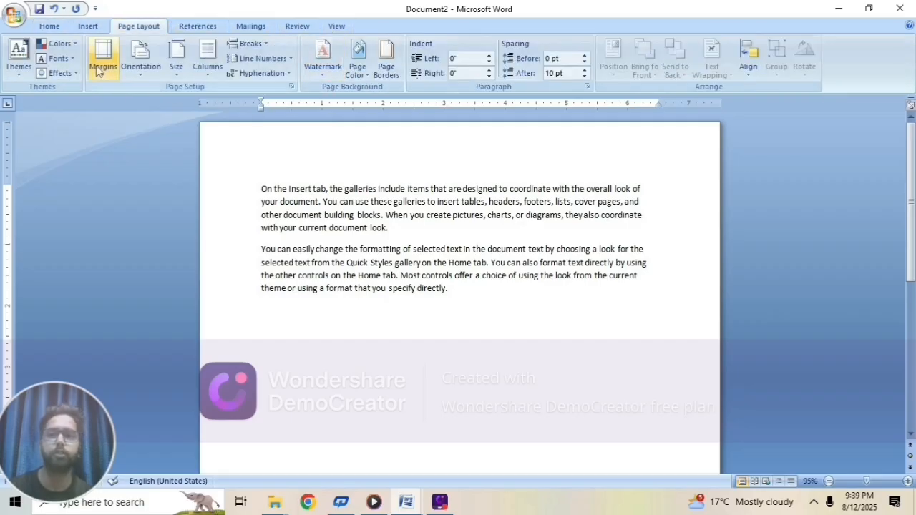
left_click(43, 27)
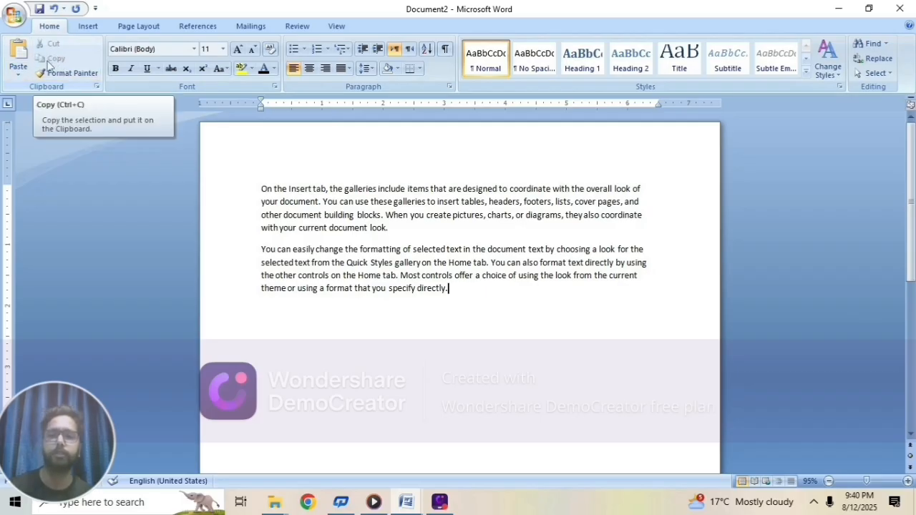
Copy the whole first paragraph, beginning "On the Insert tab", to the clipboard
left_click(403, 228)
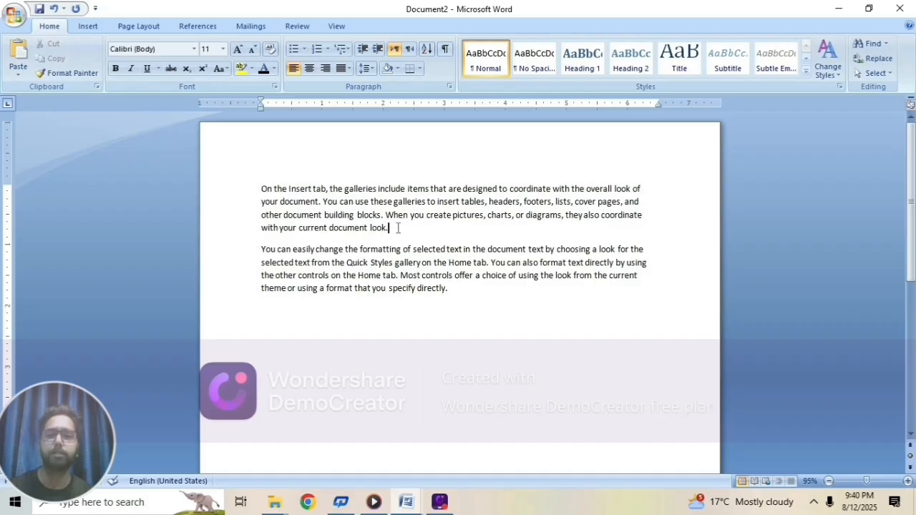
left_click_drag(397, 228, 261, 189)
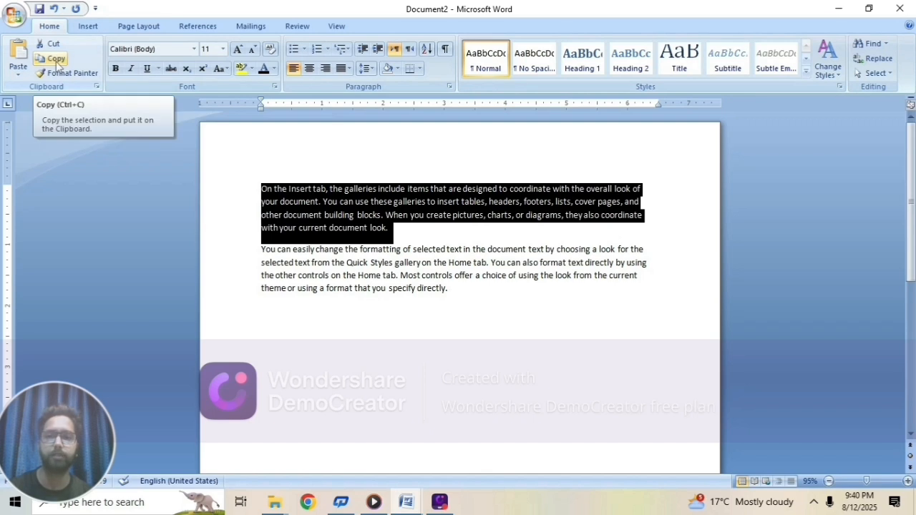
left_click(365, 333)
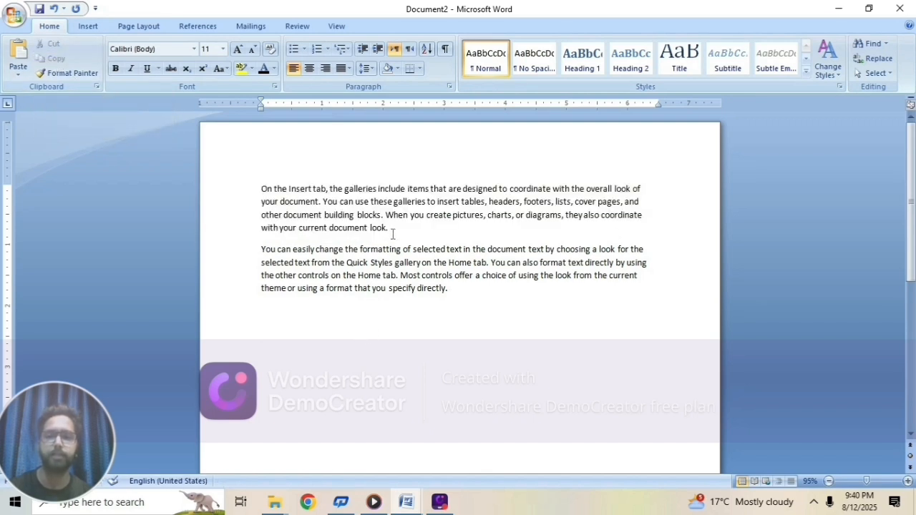
left_click_drag(393, 231, 252, 191)
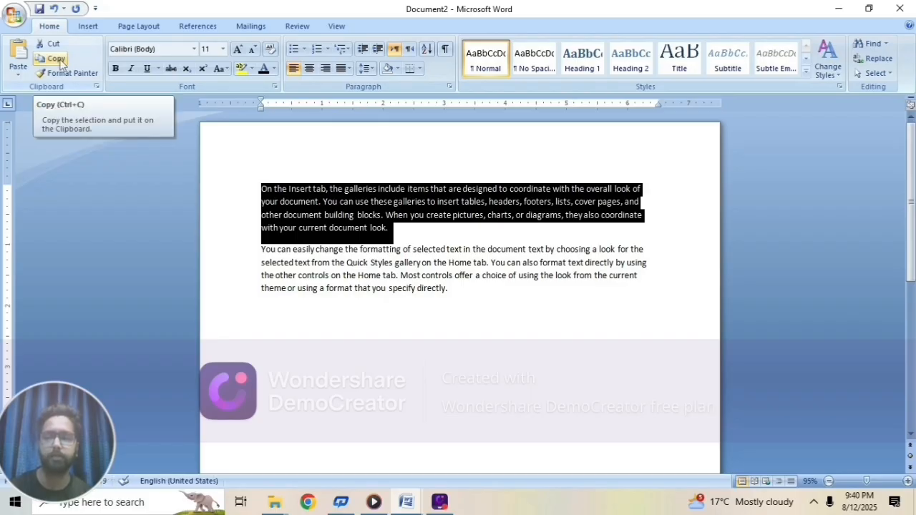
left_click(61, 65)
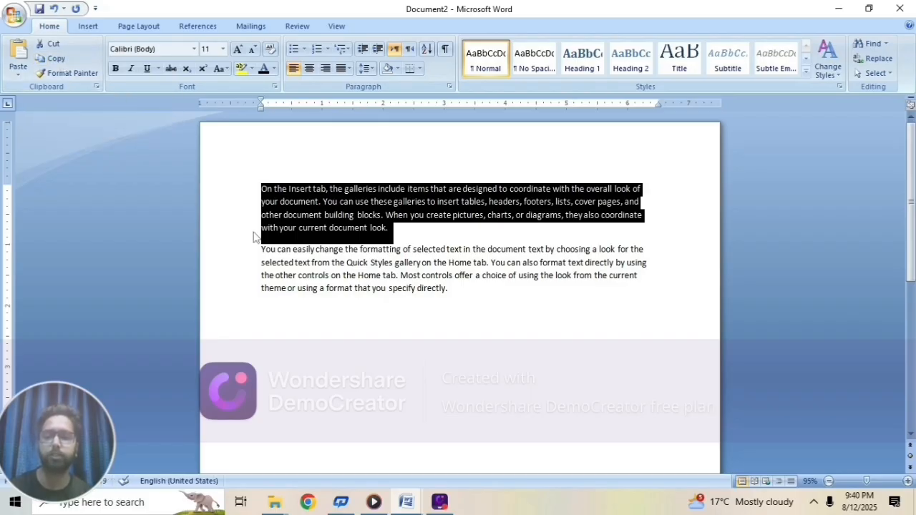
left_click(52, 61)
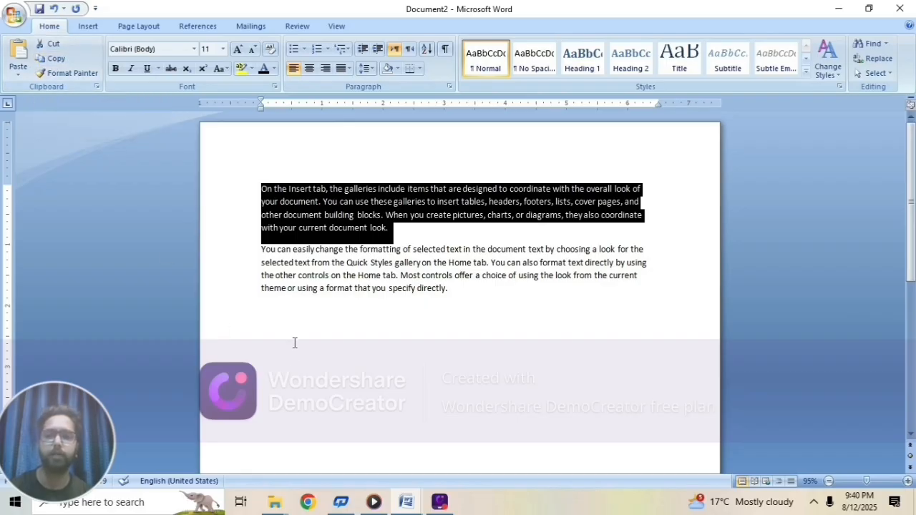
Paste the copied paragraph on the empty line below the second paragraph and undo the paste
left_click(274, 313)
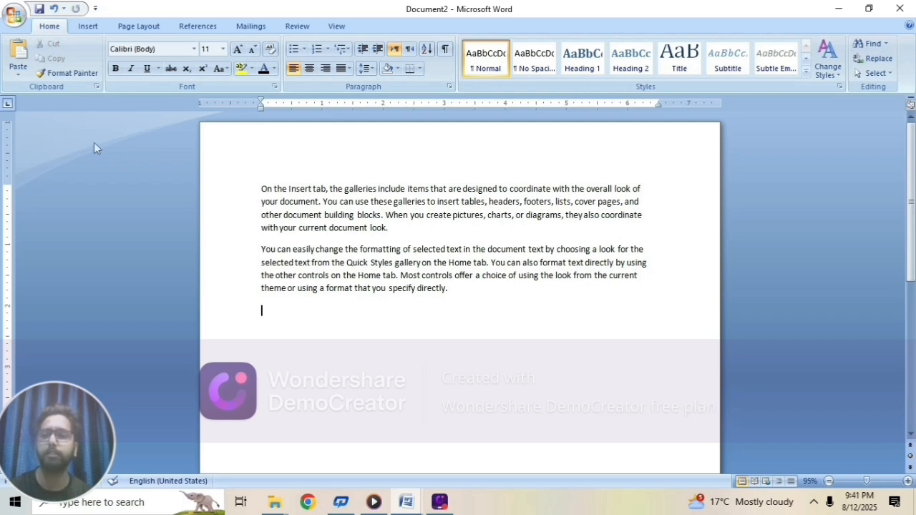
left_click(15, 55)
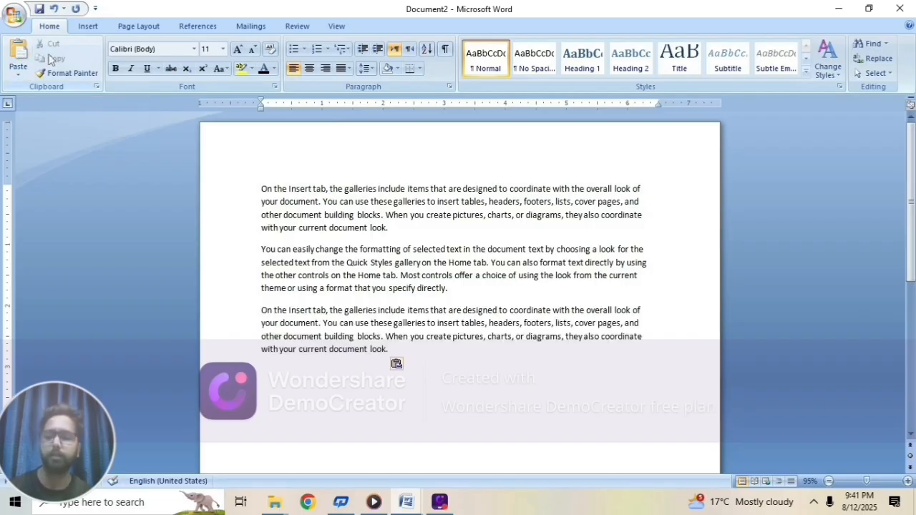
key("ctrl+z")
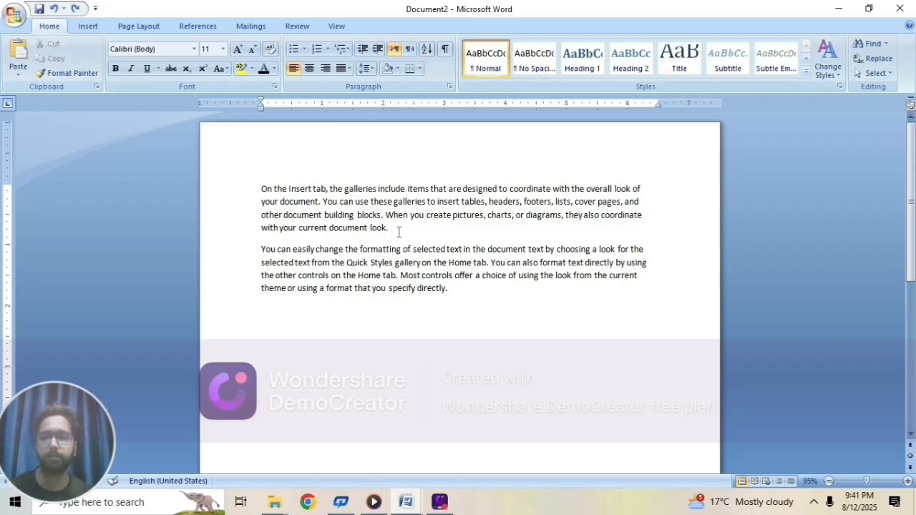
Cut the first paragraph, beginning "On the Insert tab", and paste it below the "You can easily change" paragraph
left_click_drag(398, 231, 95, 136)
left_click(54, 58)
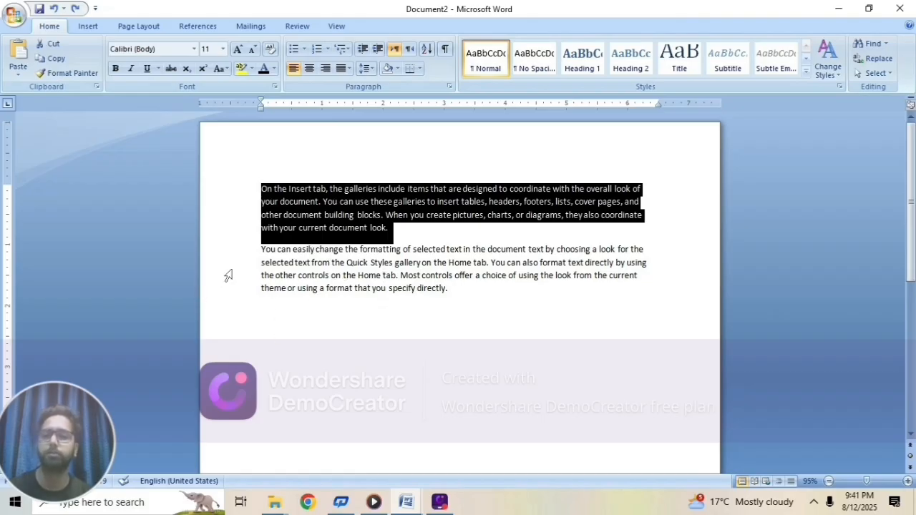
left_click(48, 46)
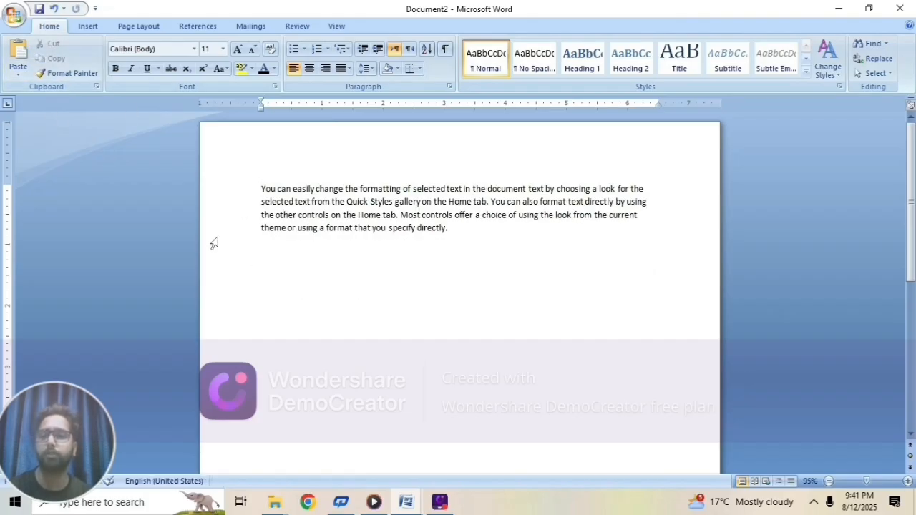
left_click(19, 57)
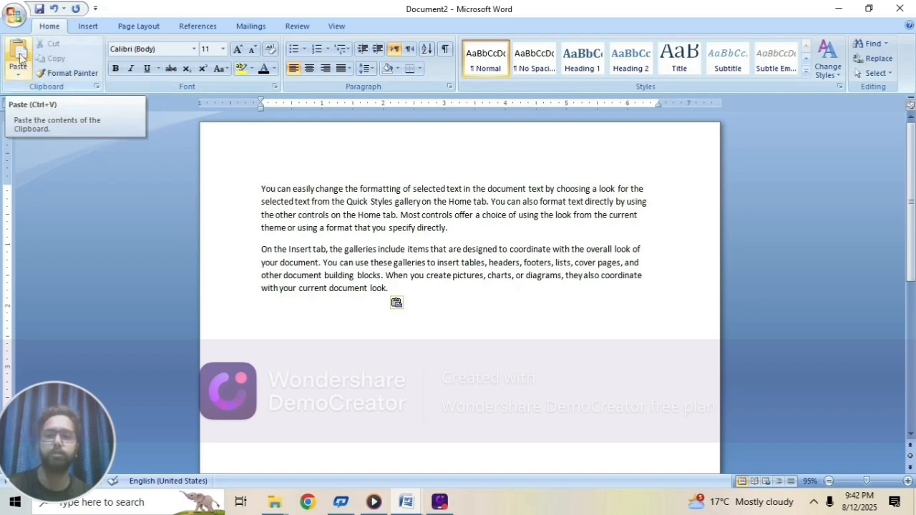
left_click(456, 295)
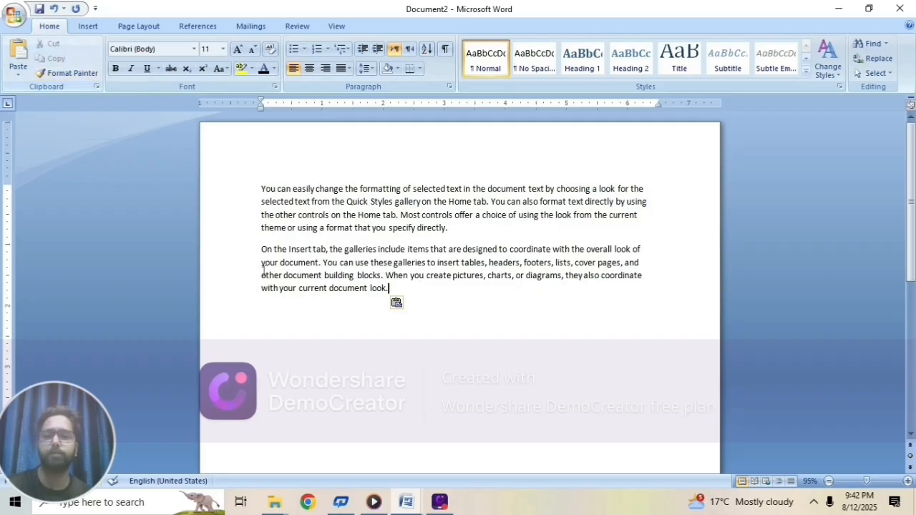
left_click(463, 323)
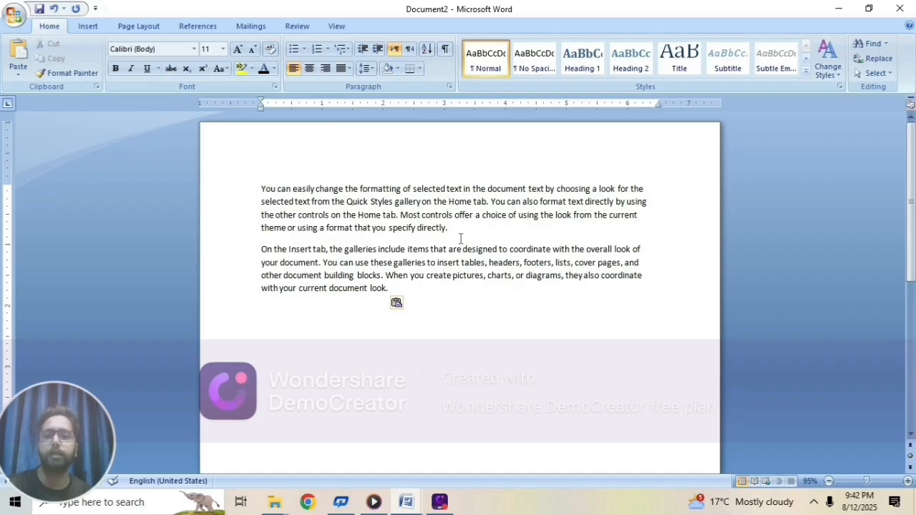
Make the whole "You can easily change" paragraph bold, set its font color to red, and deselect it
left_click_drag(458, 230, 262, 189)
left_click(422, 300)
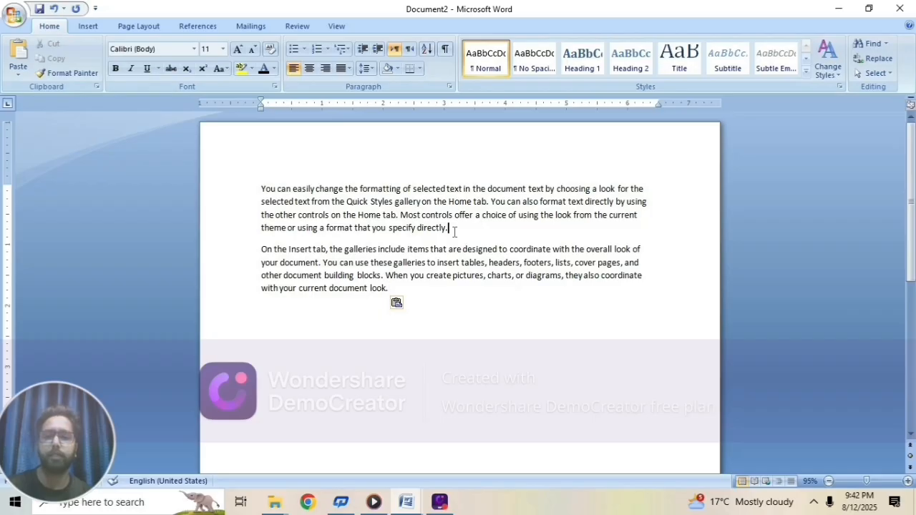
left_click_drag(454, 231, 262, 189)
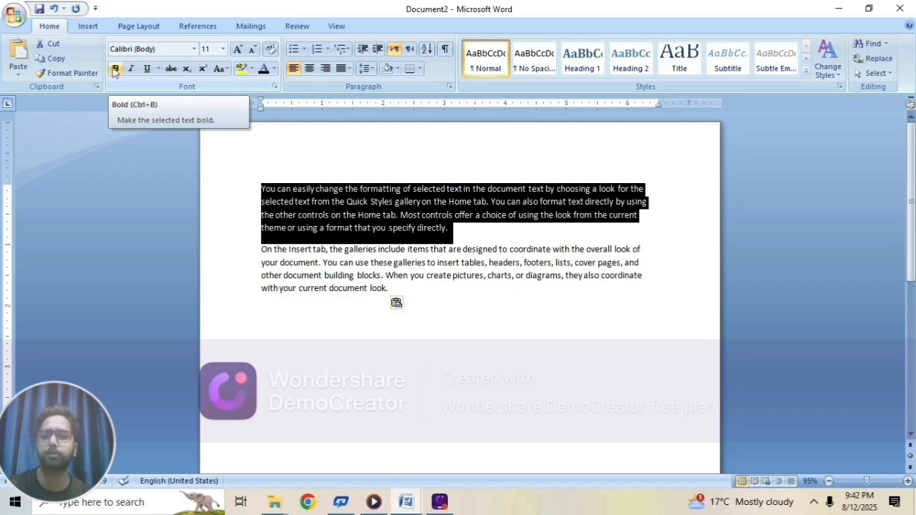
left_click(115, 69)
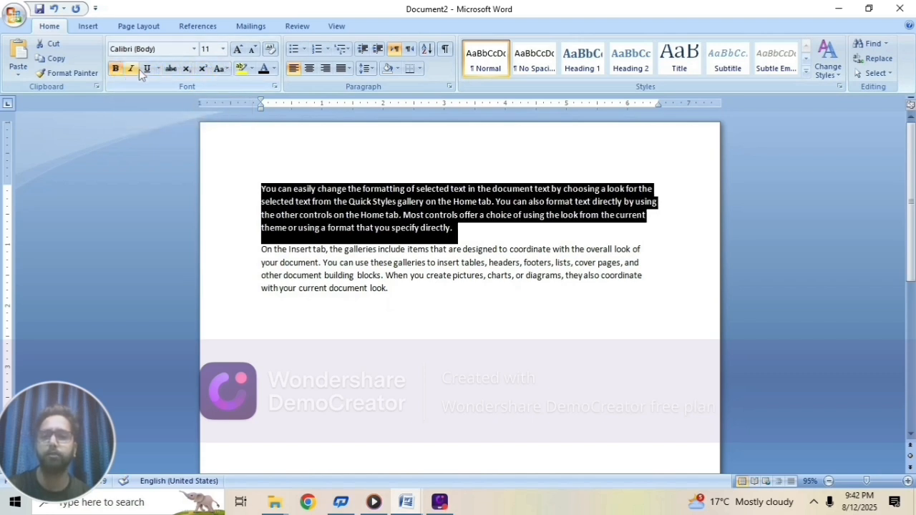
left_click(273, 68)
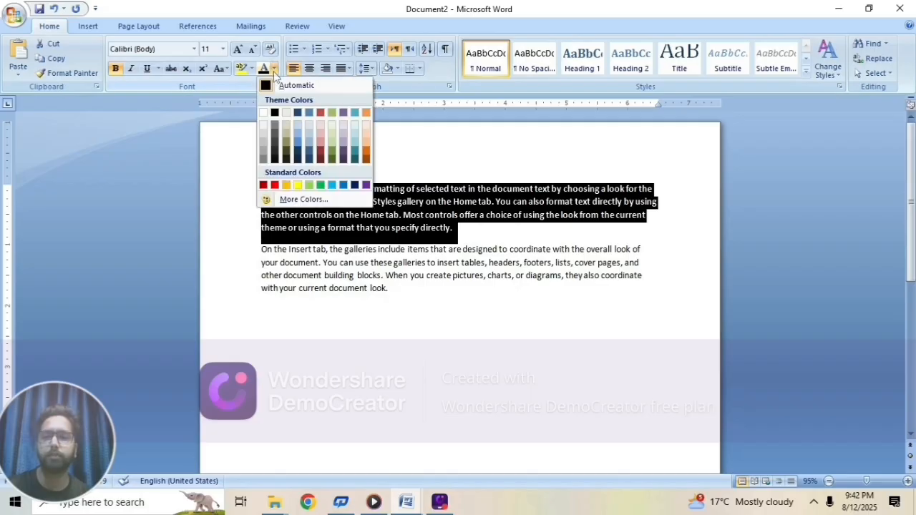
left_click(275, 187)
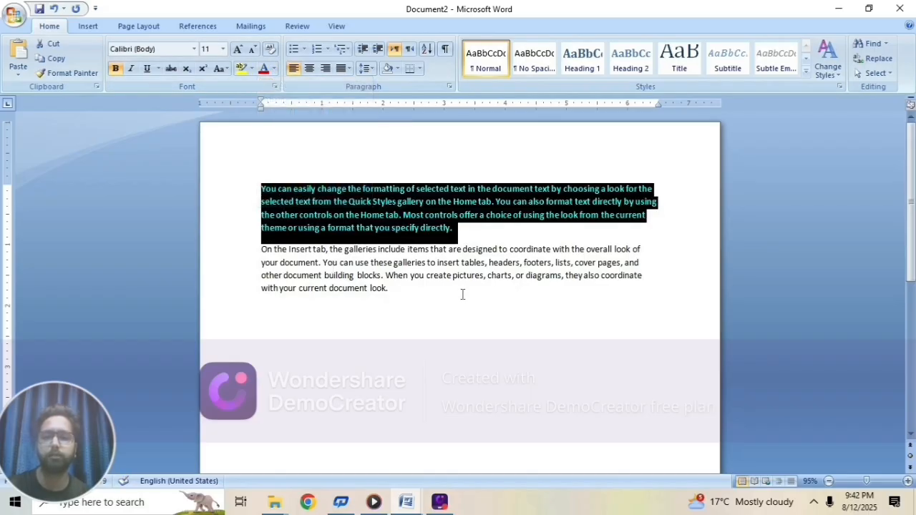
left_click(463, 315)
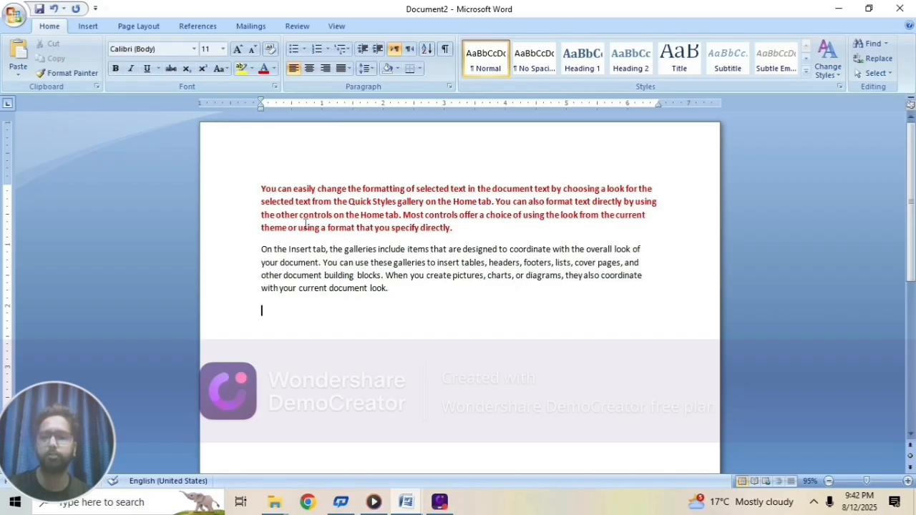
Apply the bold red formatting of the "You can easily change" paragraph to the "On the Insert tab" paragraph with Format Painter, and undo it
left_click_drag(396, 298, 262, 250)
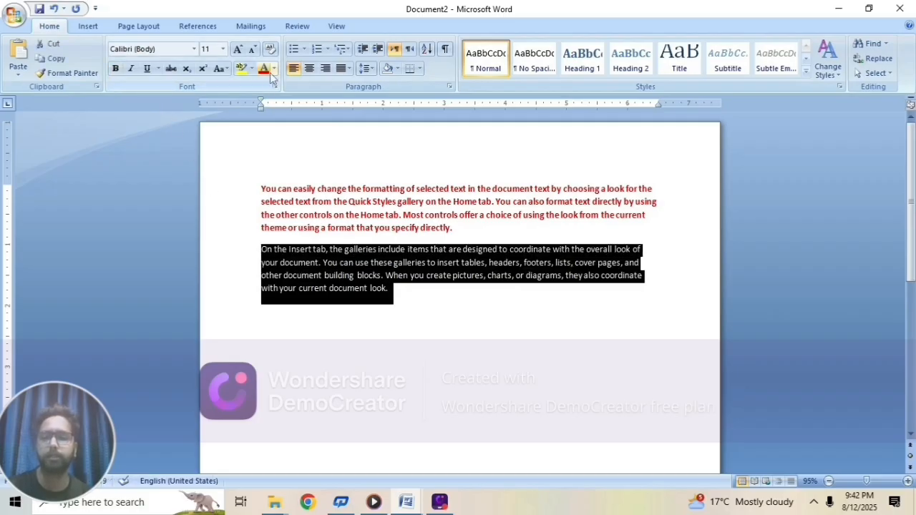
left_click(412, 332)
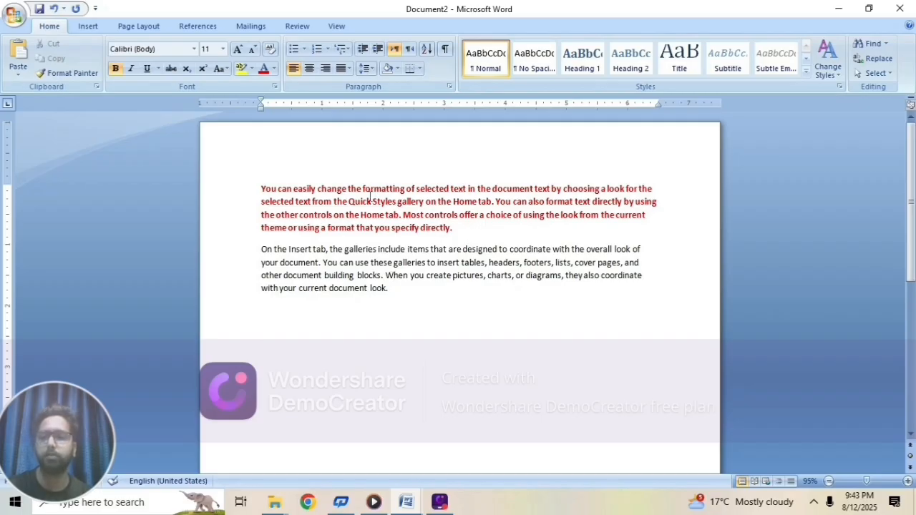
left_click(86, 75)
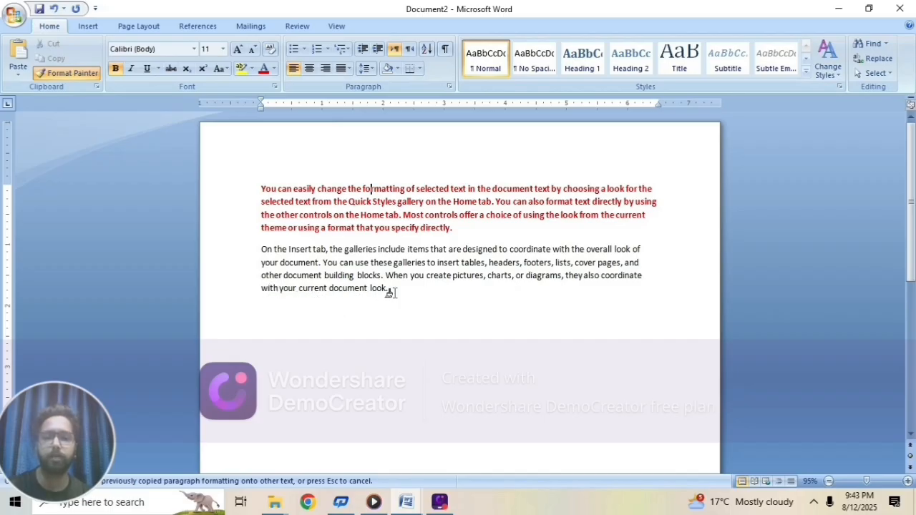
mouse_move(383, 290)
left_mouse_down()
mouse_move(265, 265)
mouse_move(260, 255)
mouse_move(265, 261)
left_mouse_up()
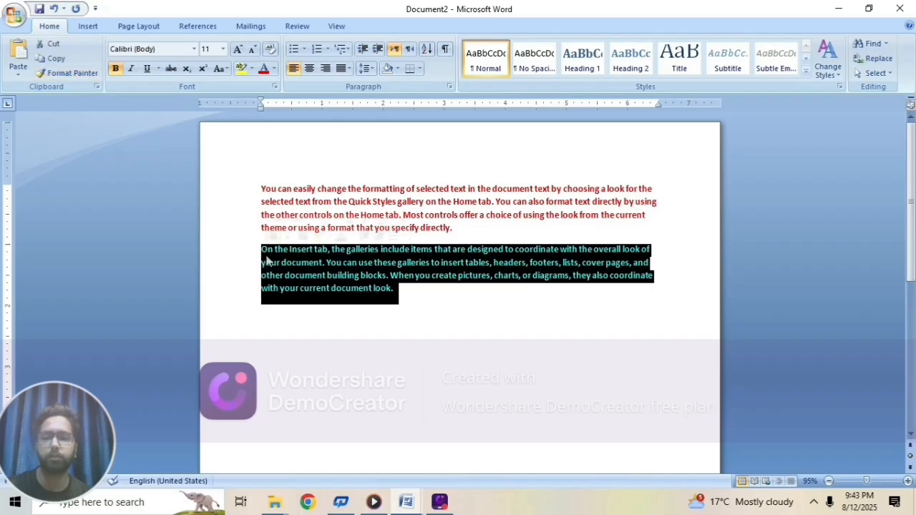
left_click(427, 332)
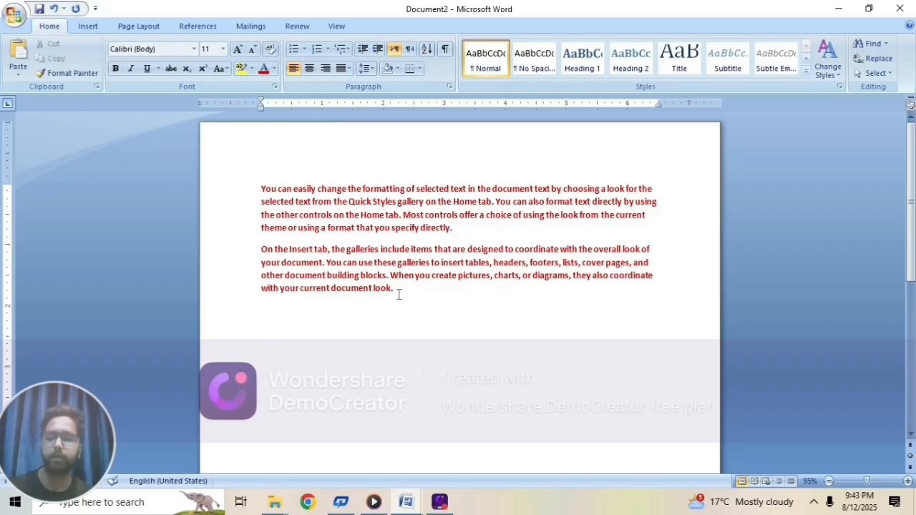
key("ctrl+z")
left_click(415, 307)
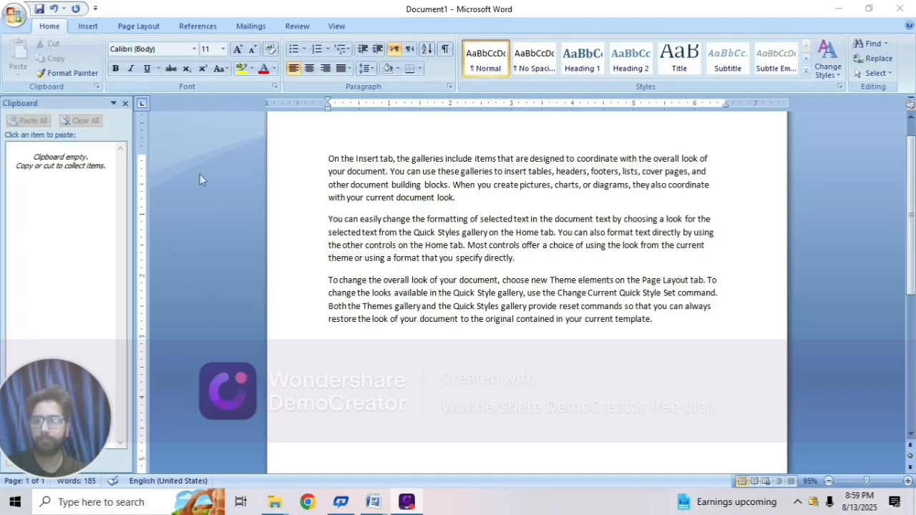
Close the Clipboard pane and enter the word "Ganderbal" on the empty line below the third paragraph, followed by a new line
left_click(125, 105)
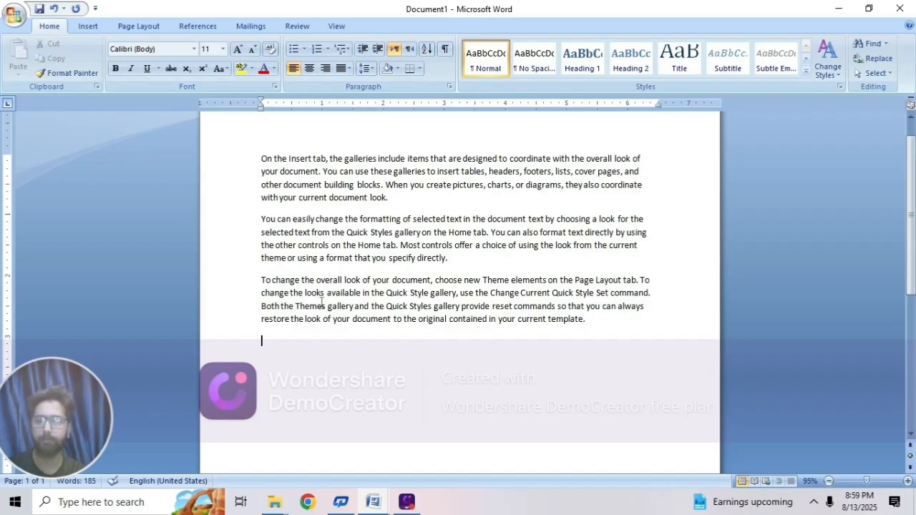
type("ga")
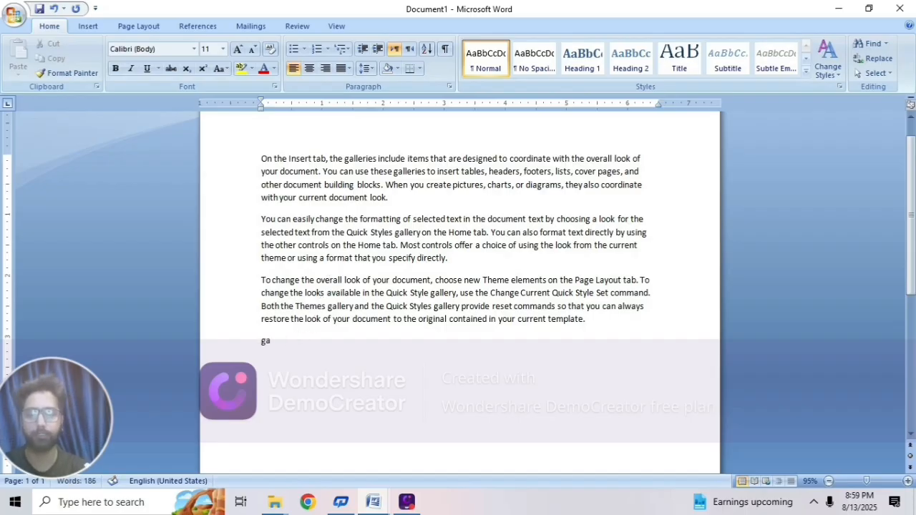
type("nde")
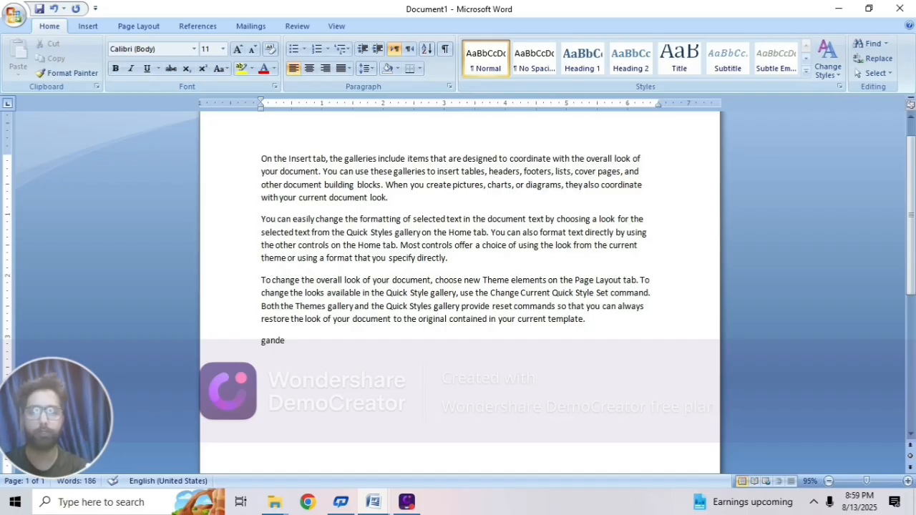
type("rbal")
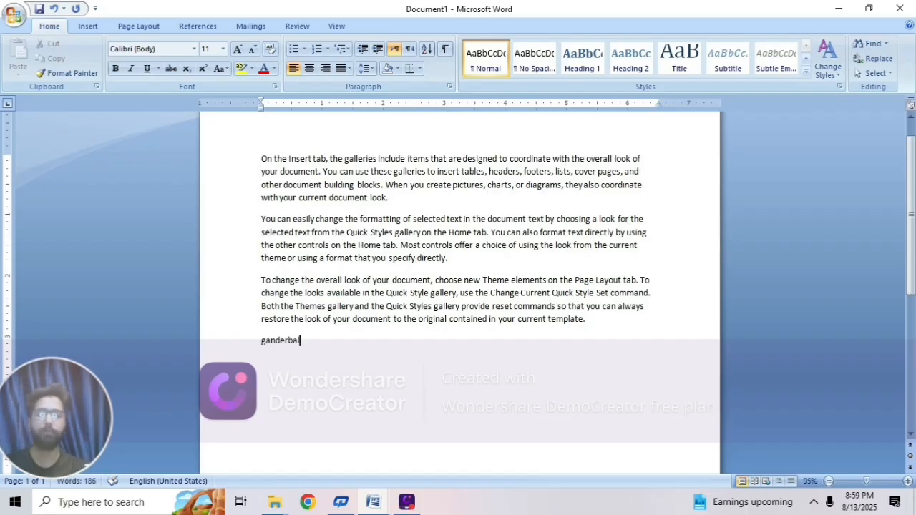
key("Return")
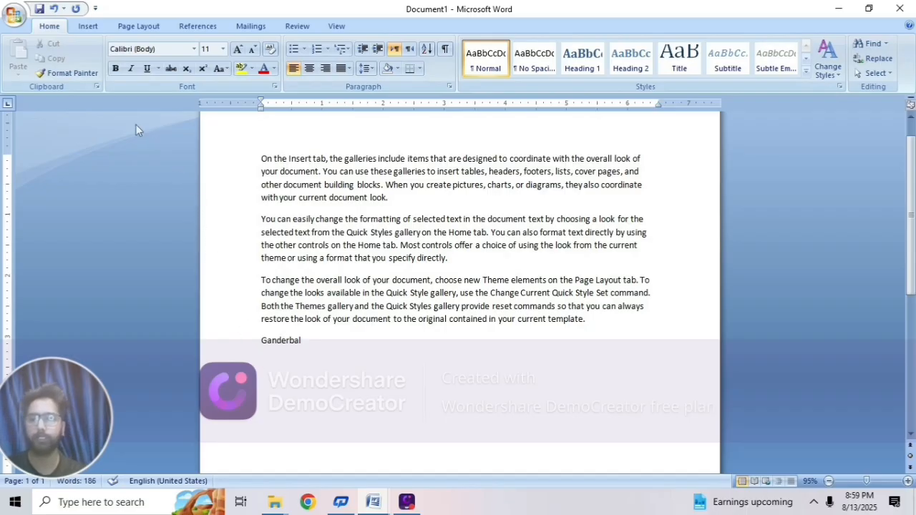
Show the Clipboard pane and copy the word "Ganderbal" below the third paragraph
left_click(96, 86)
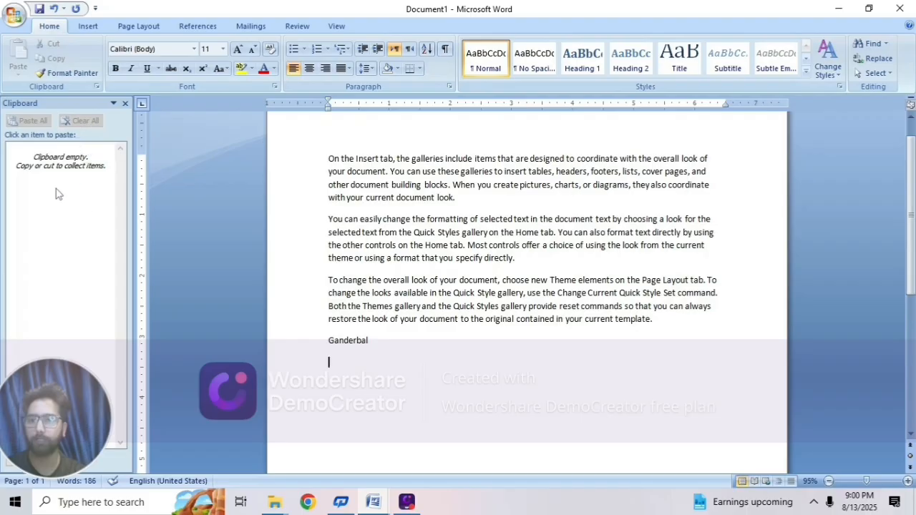
left_click(381, 344)
left_click_drag(380, 344, 331, 343)
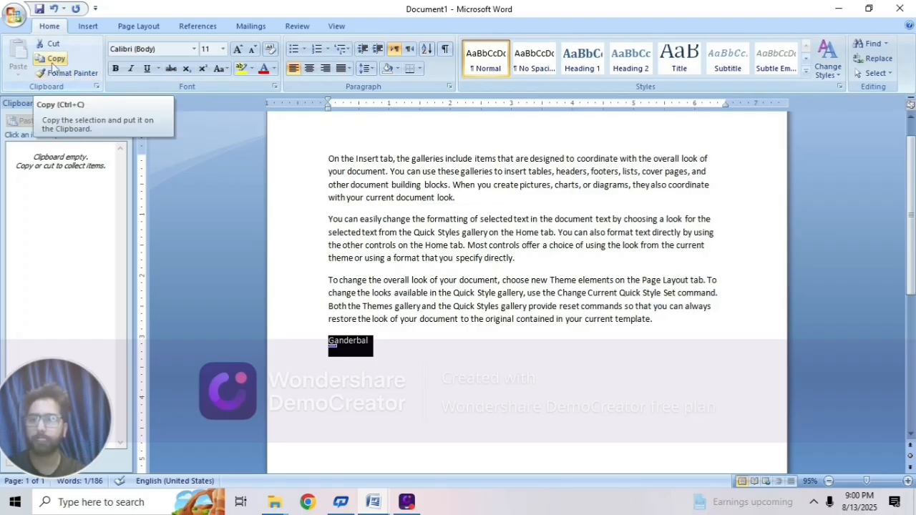
left_click(53, 66)
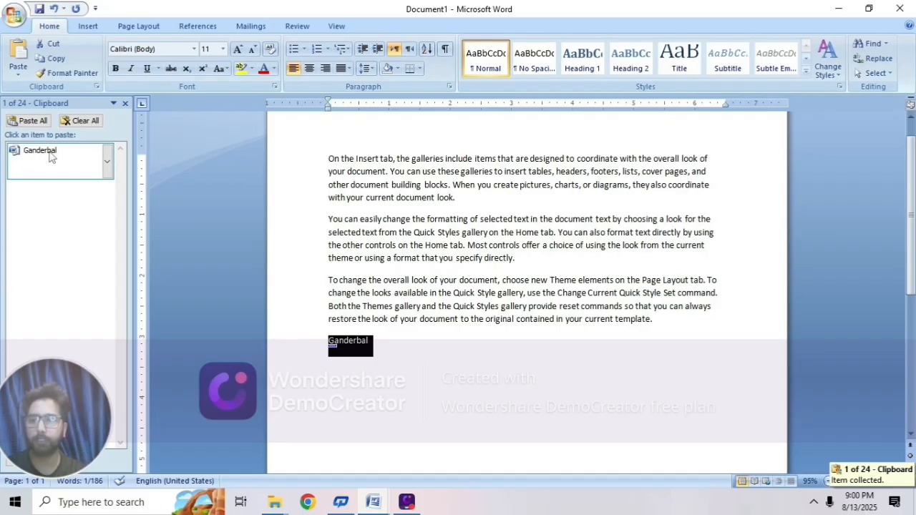
Paste "Ganderbal" from the collected clipboard items at the end of the first paragraph and at the end of the second paragraph
left_click(415, 370)
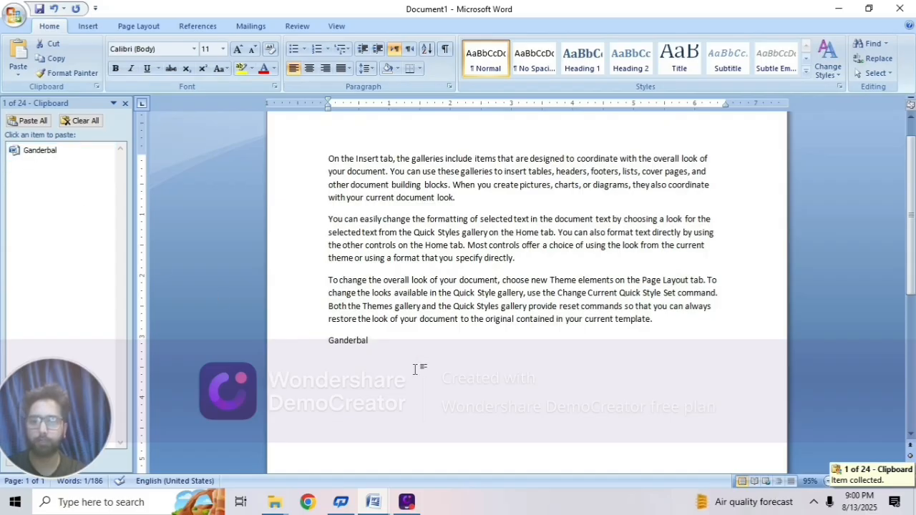
left_click(539, 265)
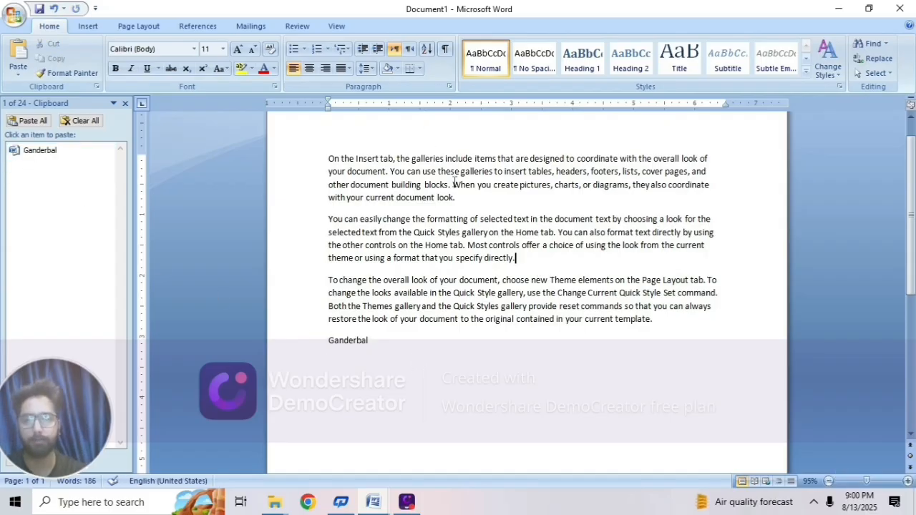
left_click(461, 198)
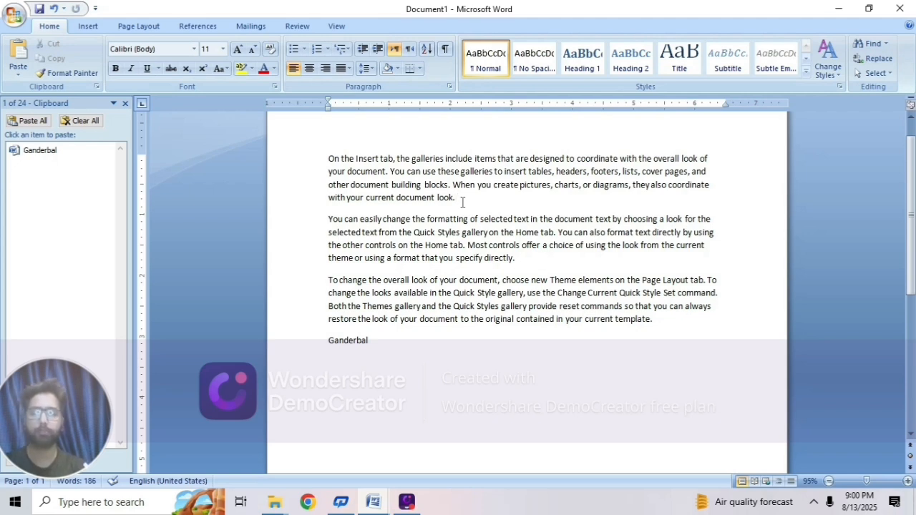
left_click(63, 157)
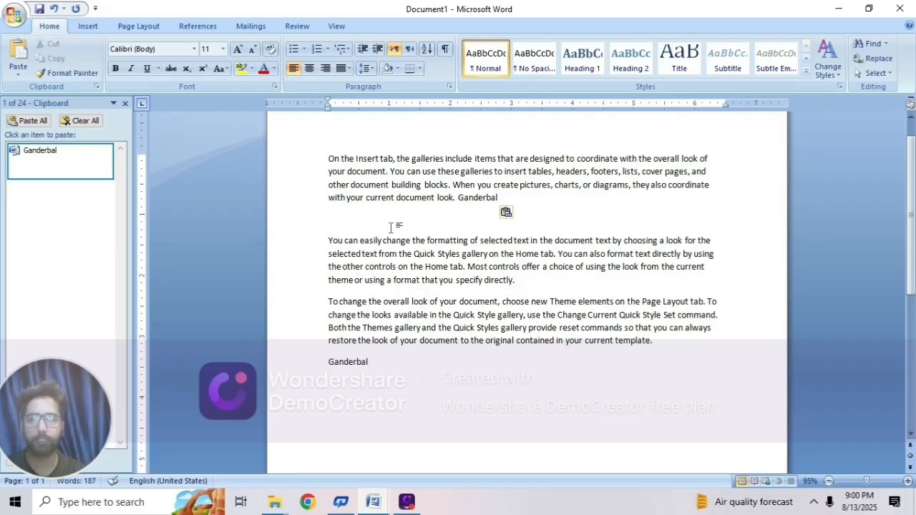
left_click(539, 283)
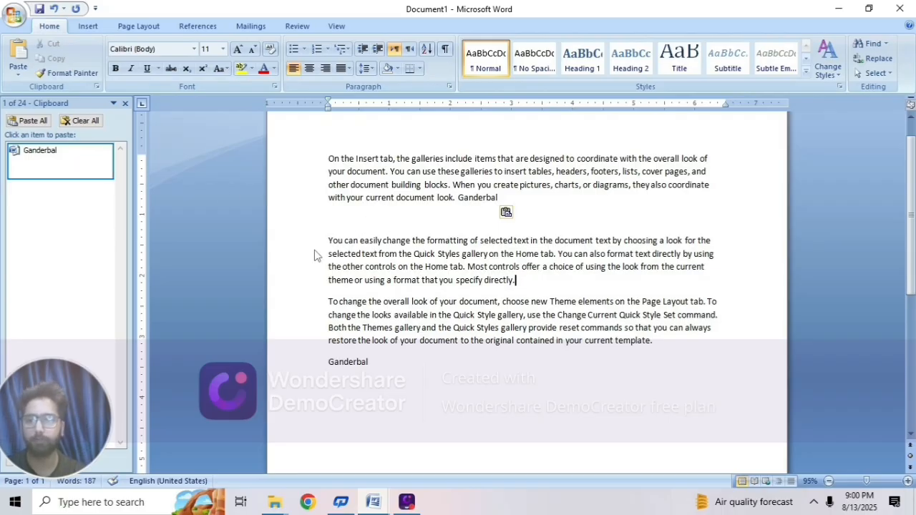
left_click(46, 155)
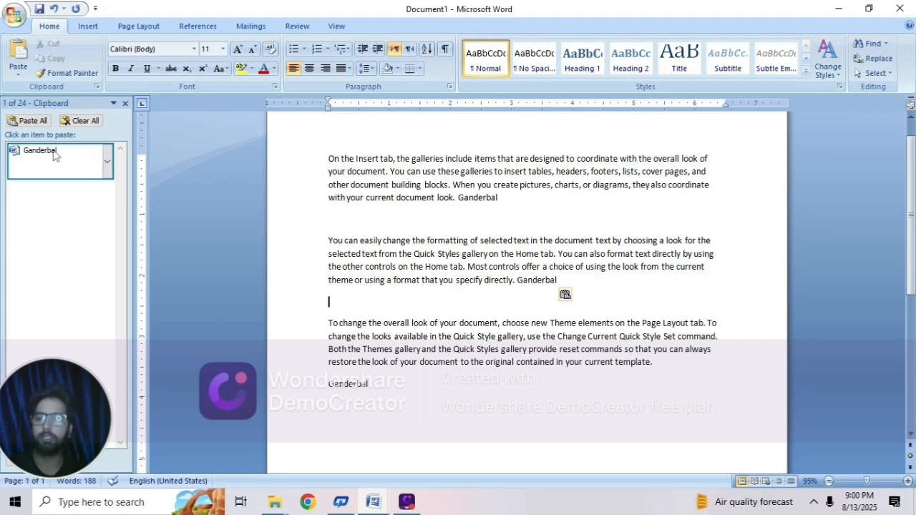
Clear all collected clipboard items and close the Clipboard pane
left_click(81, 121)
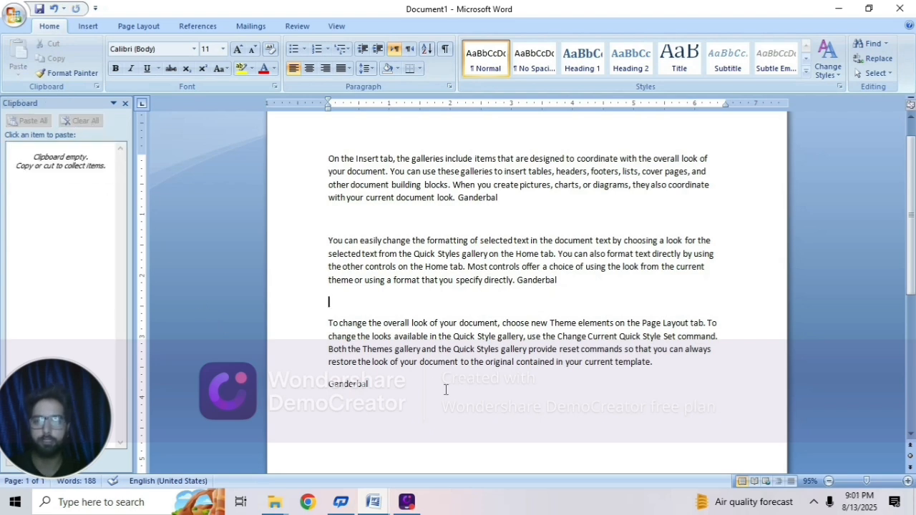
left_click(125, 105)
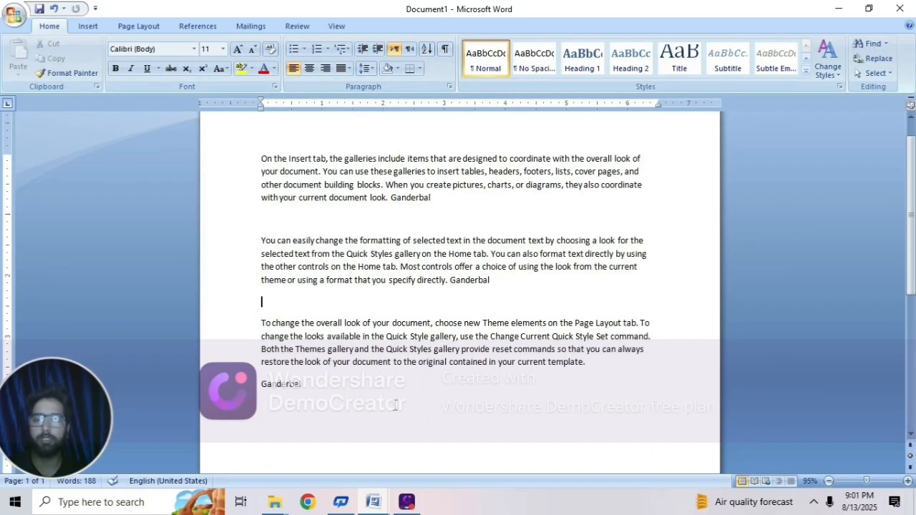
Delete the word "Ganderbal" from the line below the third paragraph
left_click(325, 400)
key("BackSpace")
key("BackSpace")
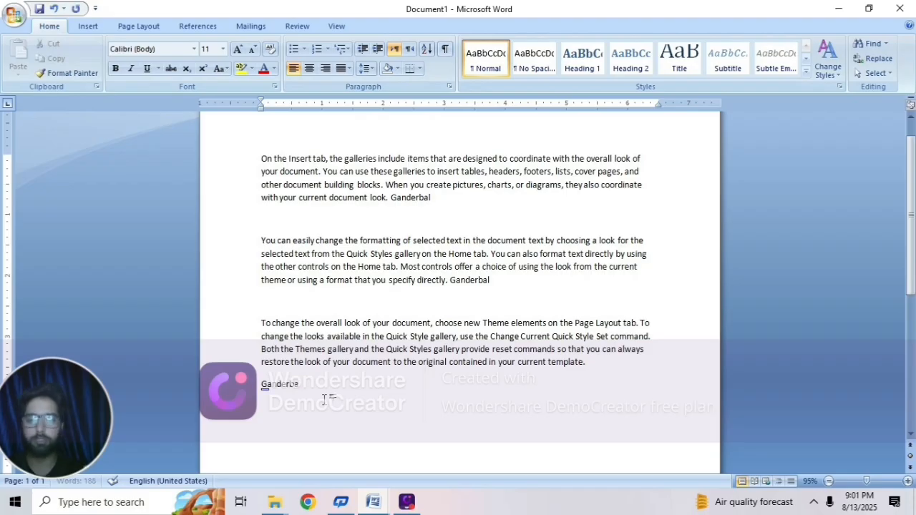
key("BackSpace")
key("BackSpace")
key("BackSpace")
key("BackSpace")
key("BackSpace")
key("BackSpace")
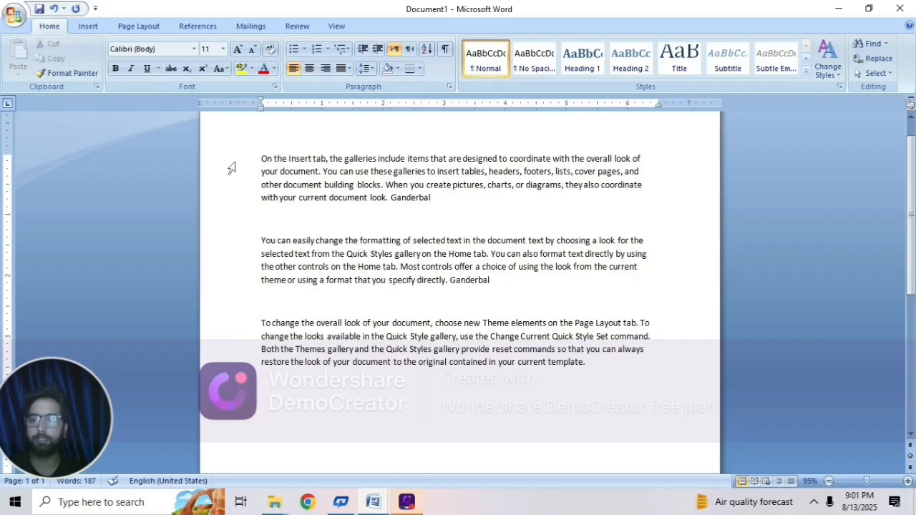
Copy the whole first paragraph, from "On the Insert tab" through its final "Ganderbal", and deselect it
left_click(438, 200)
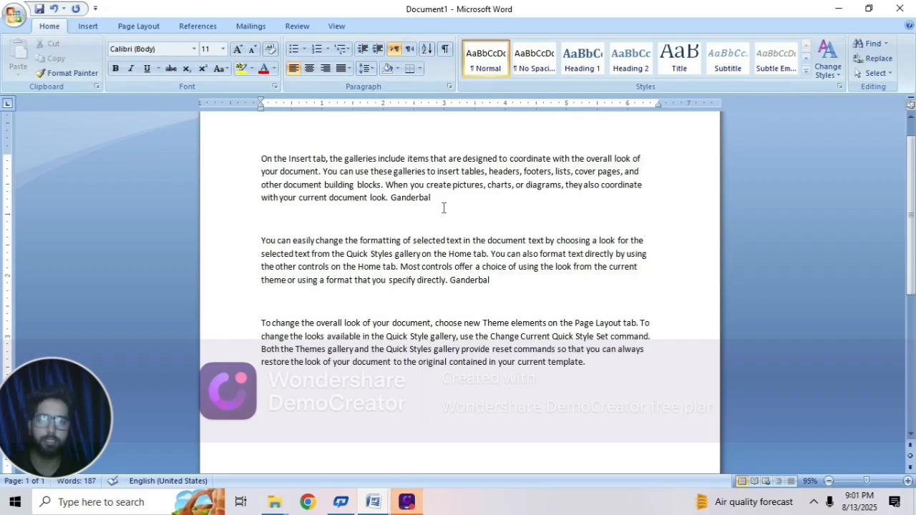
left_click_drag(448, 201, 253, 165)
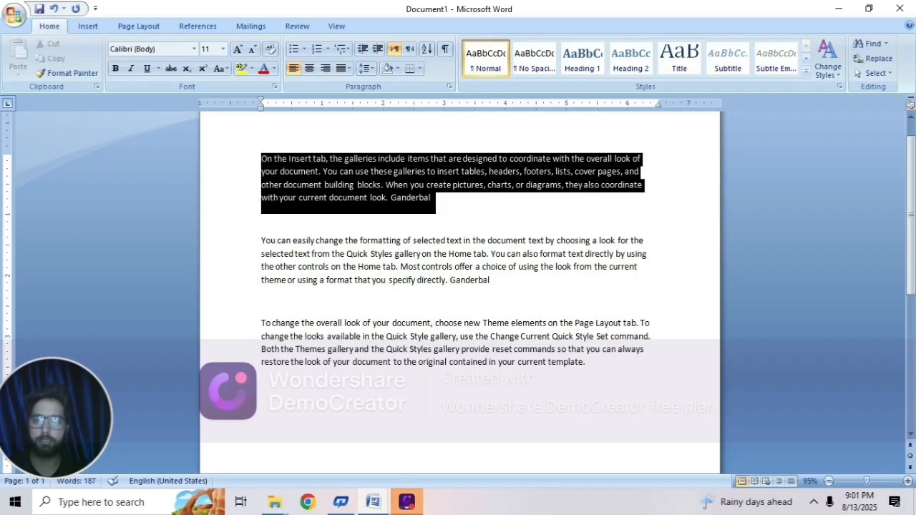
left_click(53, 59)
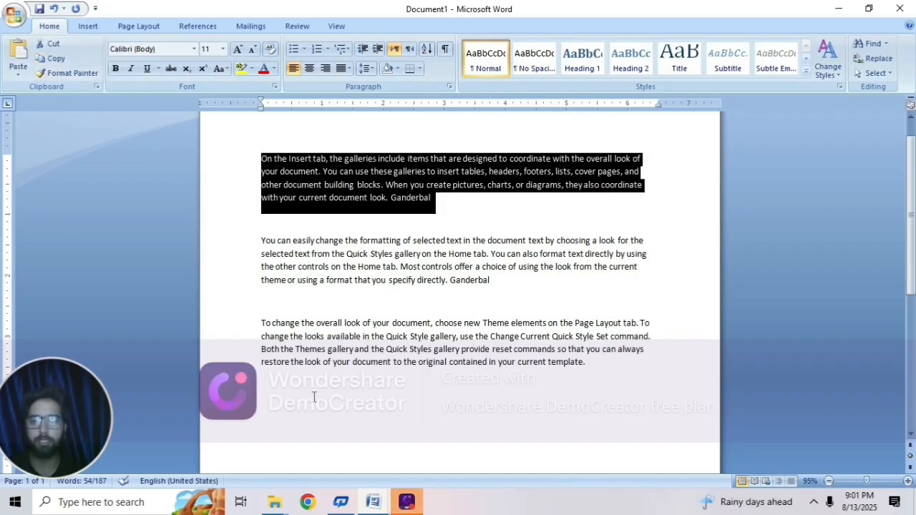
left_click(273, 385)
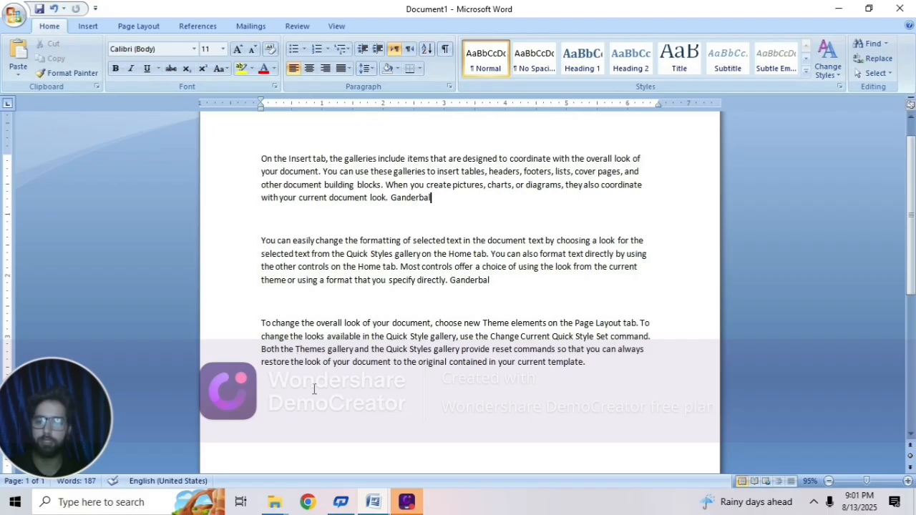
Delete the whole third paragraph, beginning "To change the overall look", together with the blank line above it
left_click_drag(594, 363, 285, 317)
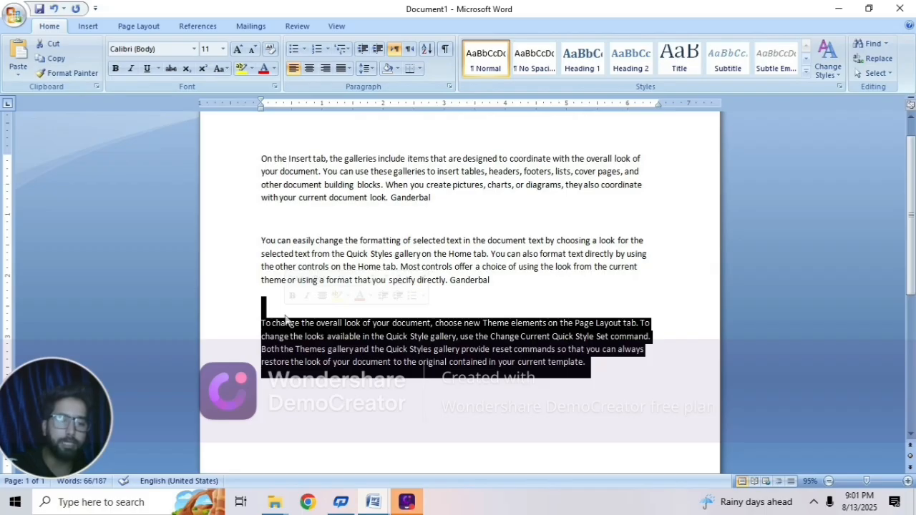
key("Delete")
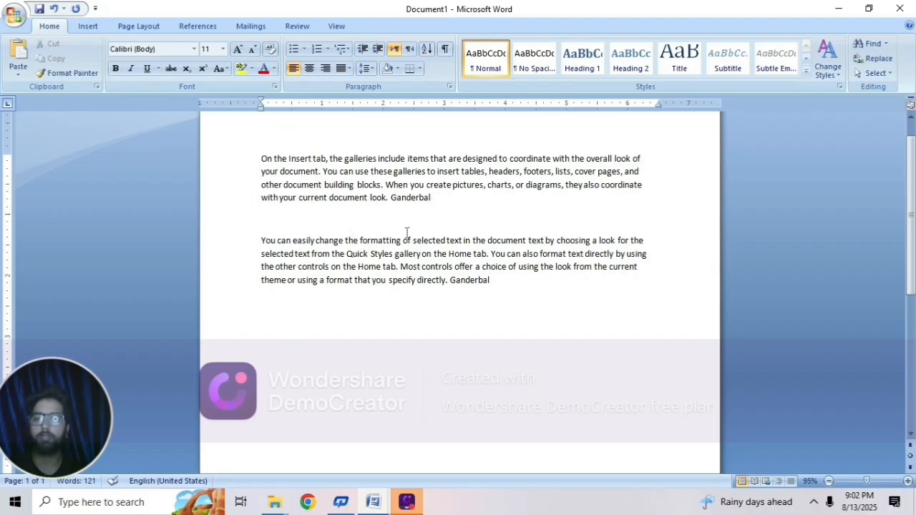
Copy the first paragraph and use Paste Special to insert it below the second paragraph as a pasted link in HTML Format
left_click_drag(431, 198, 261, 158)
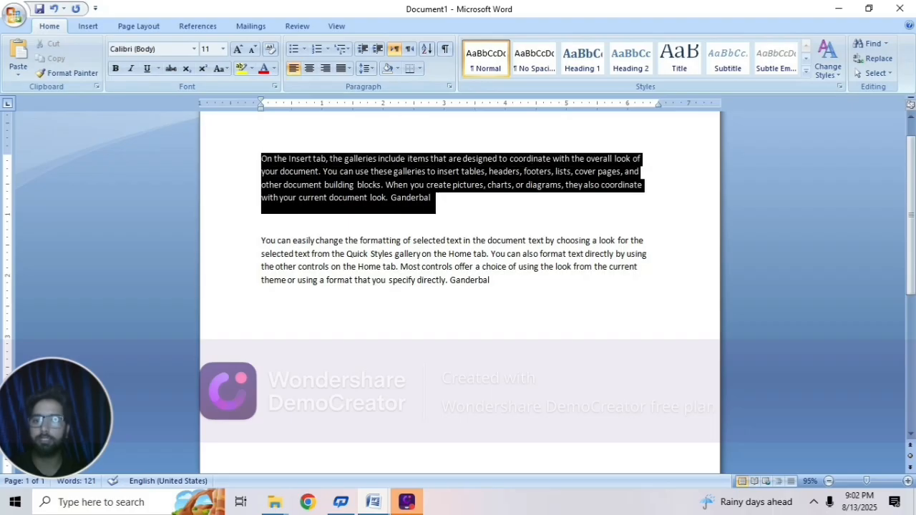
left_click(54, 60)
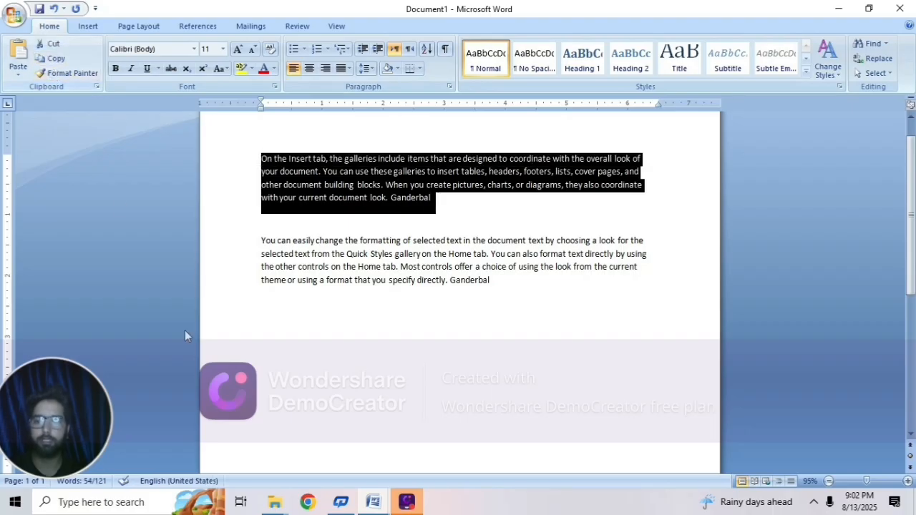
left_click(269, 304)
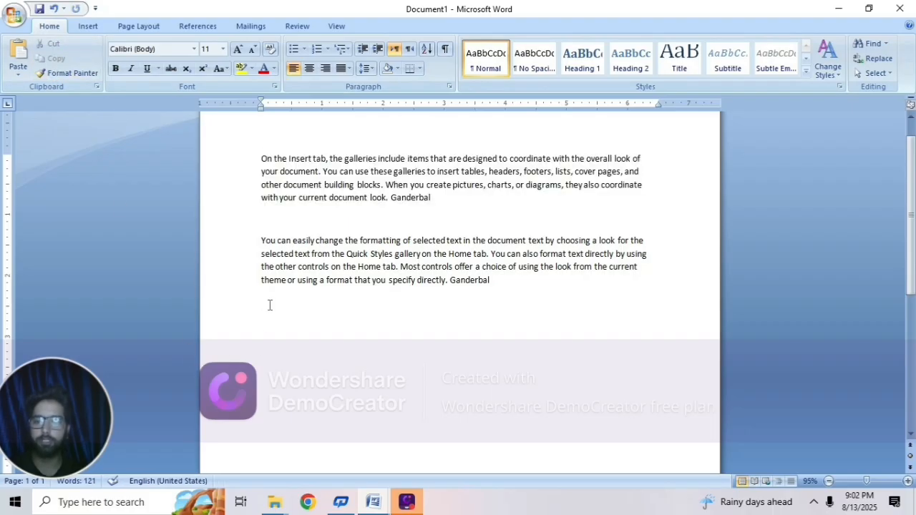
left_click(19, 76)
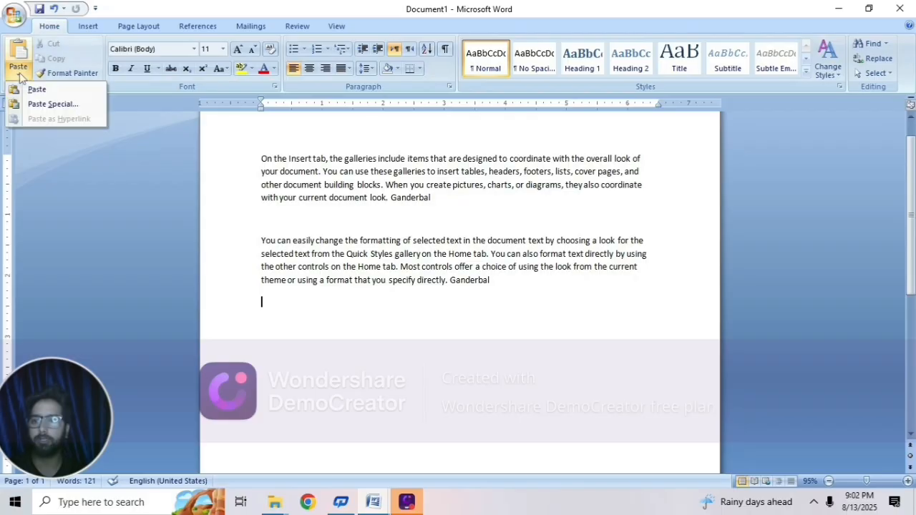
left_click(40, 103)
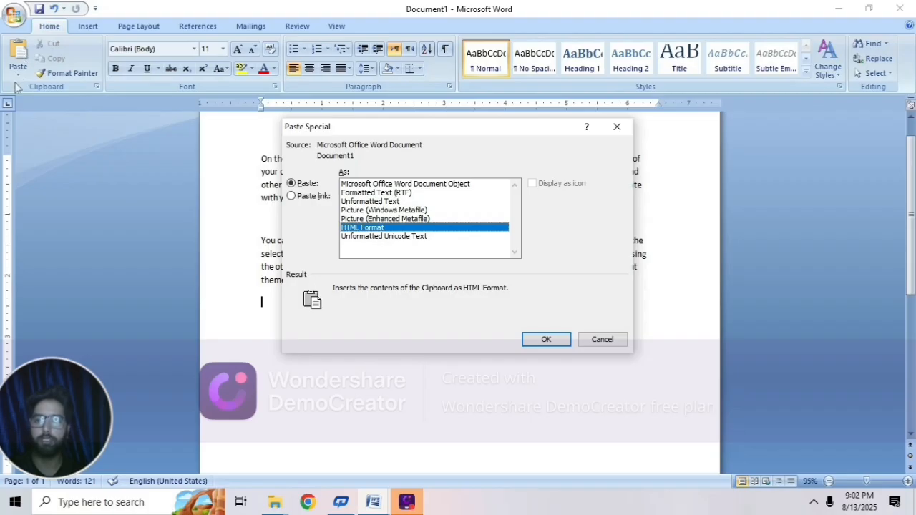
left_click(291, 197)
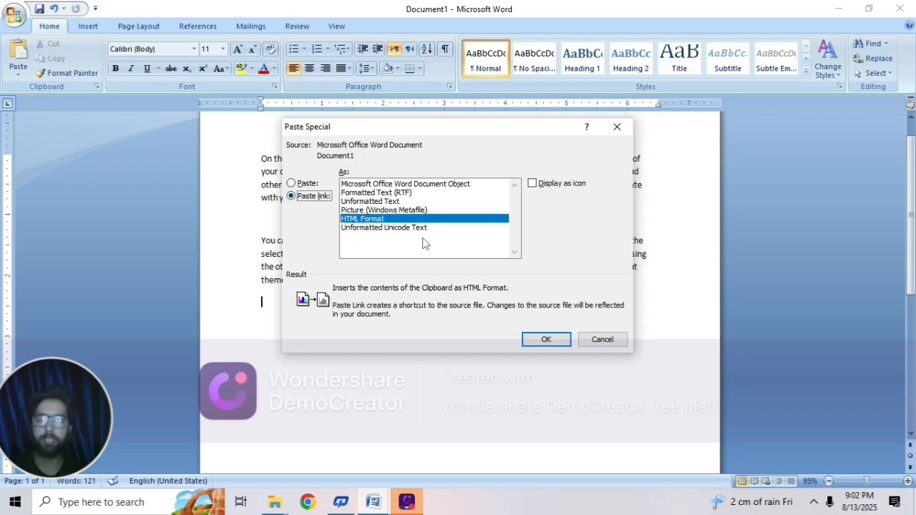
left_click(545, 339)
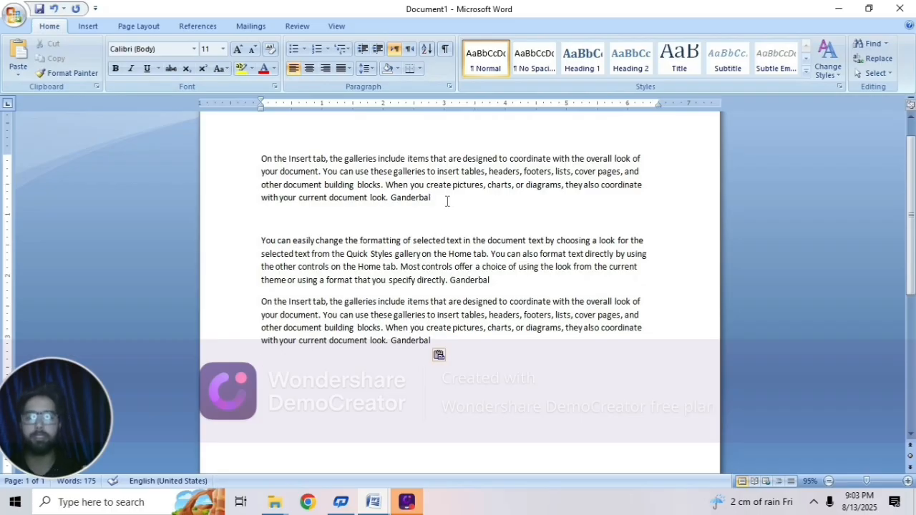
Replace the final word of the first paragraph with "Ganderbal is very" and check the linked copy below
key("BackSpace")
key("BackSpace")
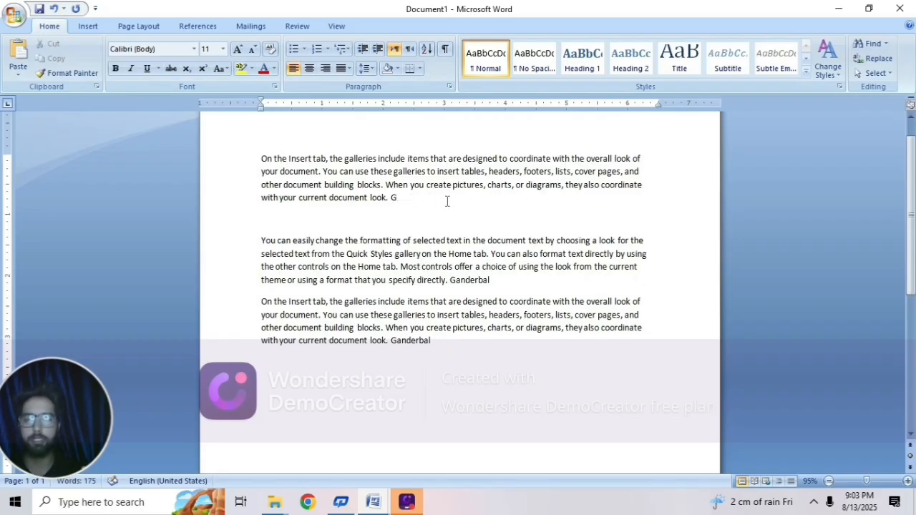
key("ctrl+z")
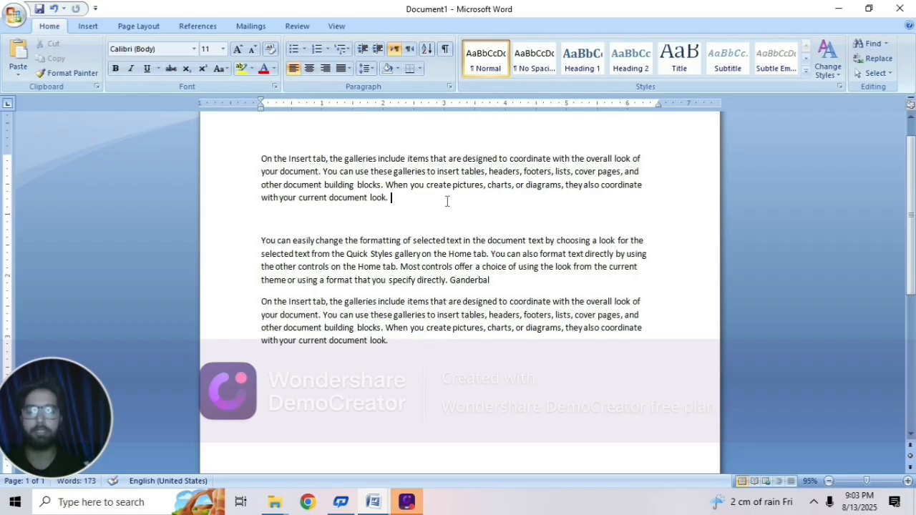
type("ganderb")
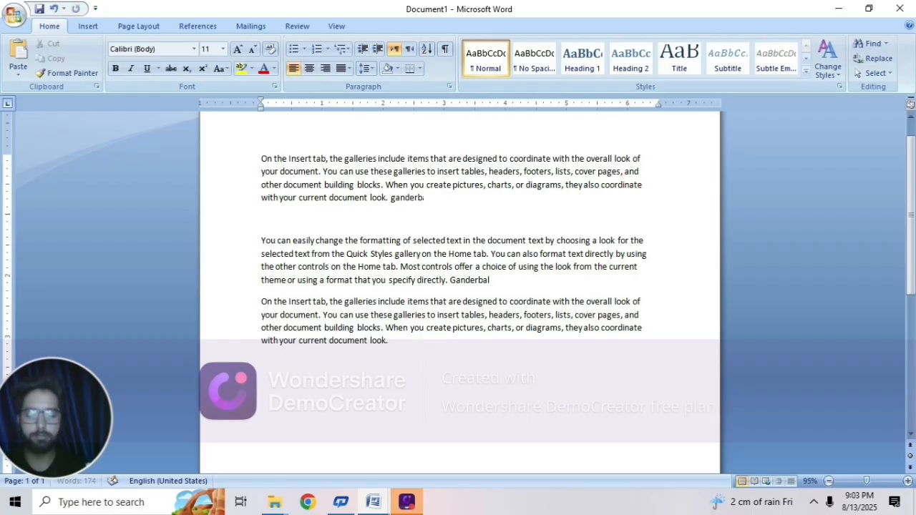
type("al is very")
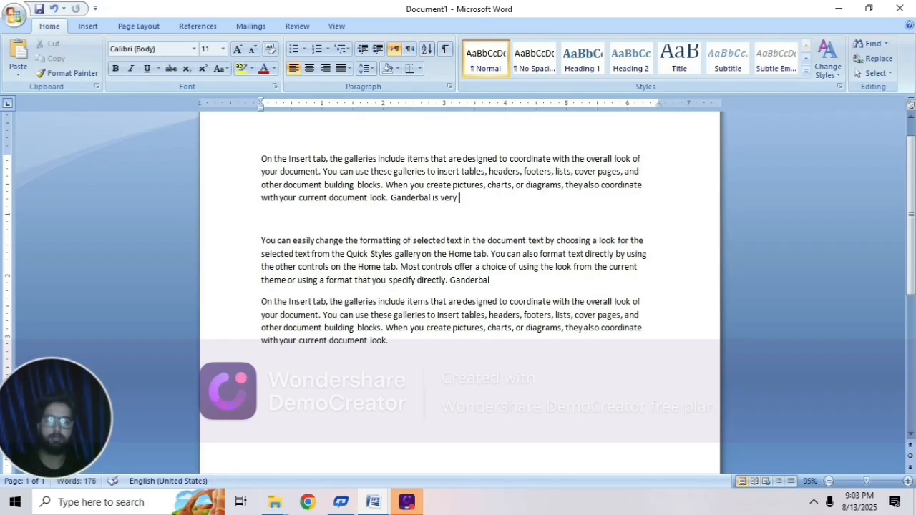
left_click(445, 340)
left_click(479, 208)
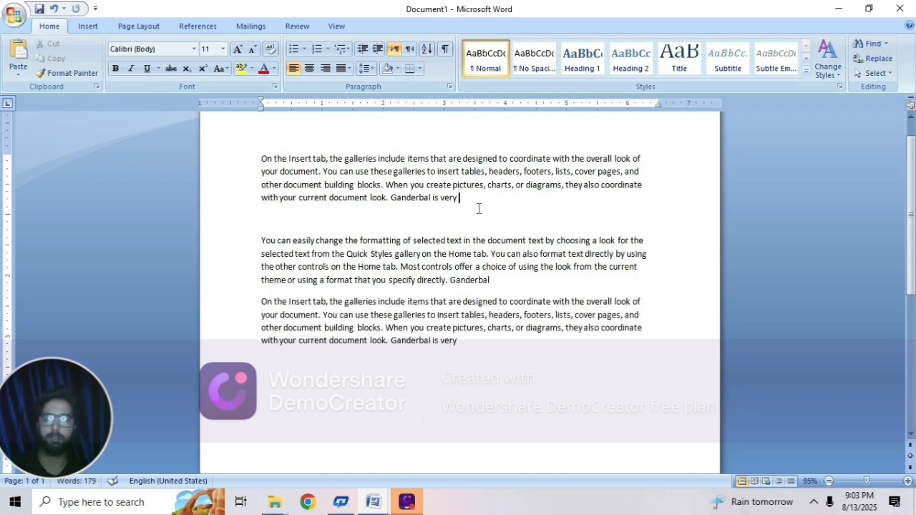
Make the whole first paragraph bold with red font color, and check the linked copy below
triple_click(462, 207)
left_click(115, 71)
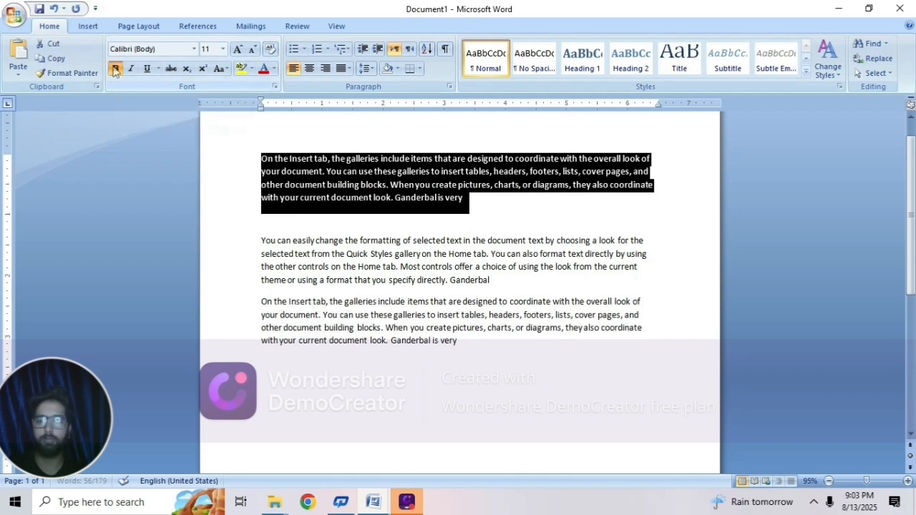
left_click(273, 70)
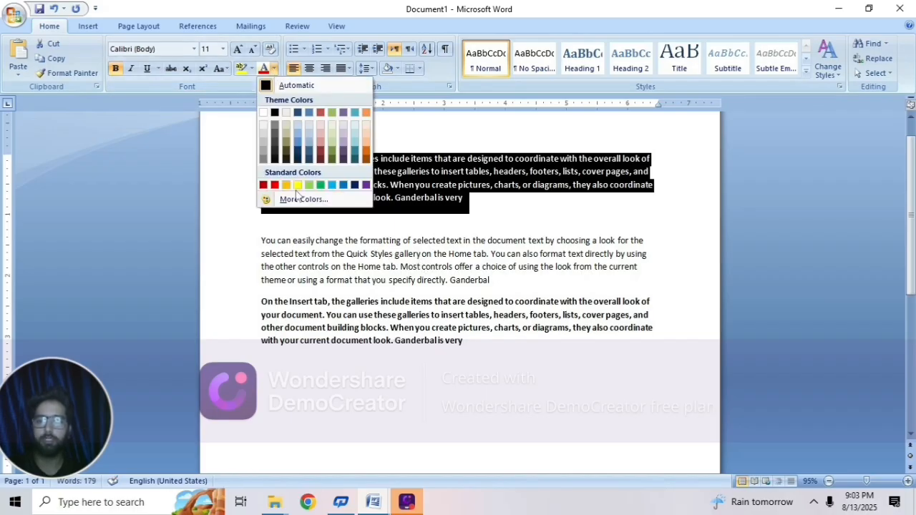
left_click(273, 185)
left_click(484, 348)
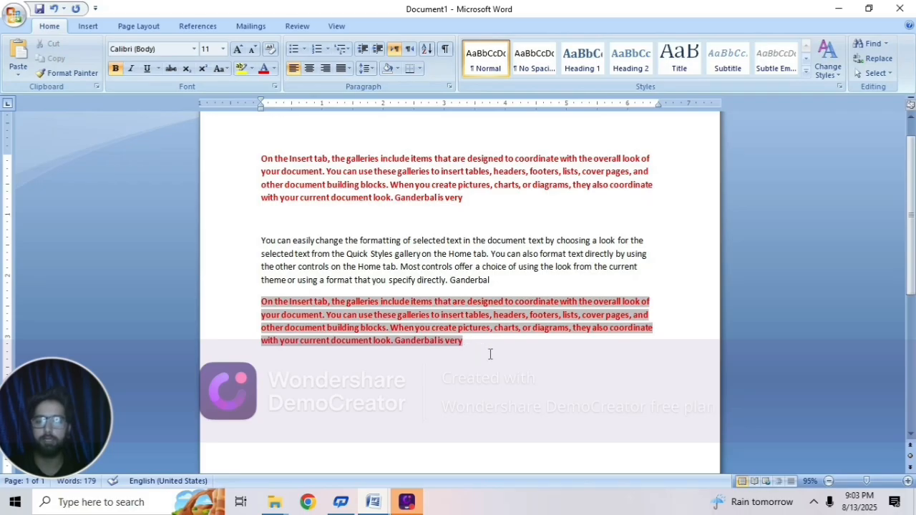
Delete the linked copy of the first paragraph below the second paragraph
left_click_drag(490, 354, 255, 297)
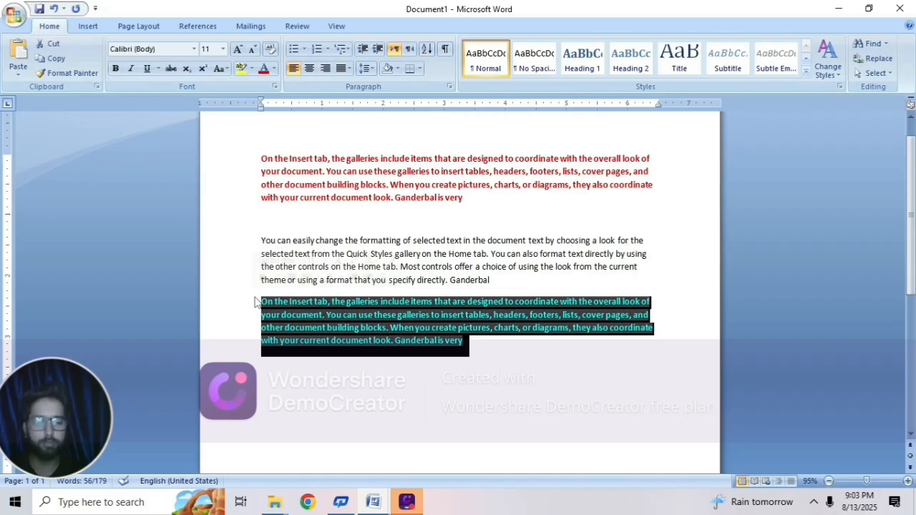
key("Delete")
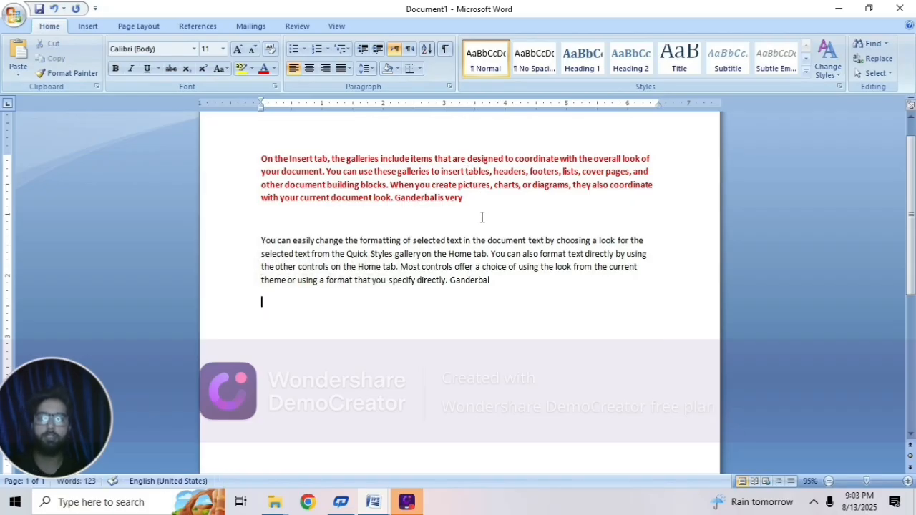
left_click(405, 183)
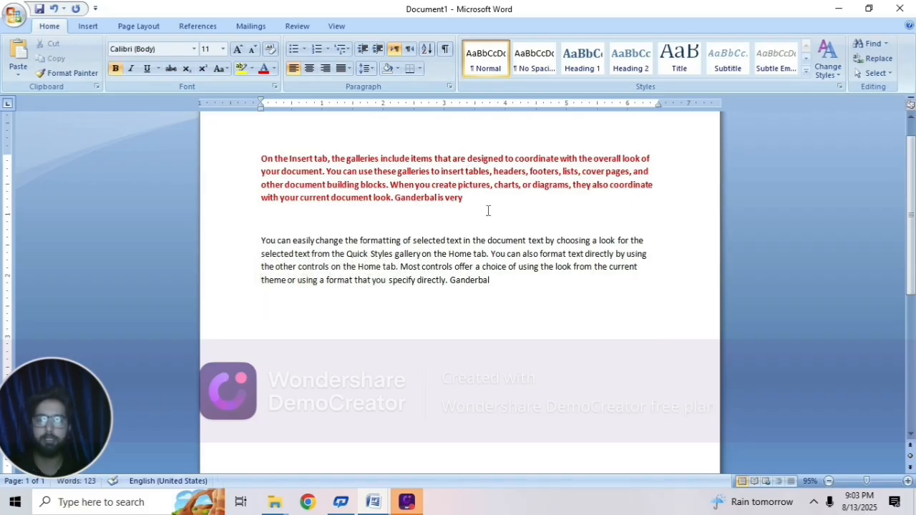
Increase the font size of the whole red first paragraph to 14 and deselect it
left_click_drag(483, 207, 259, 157)
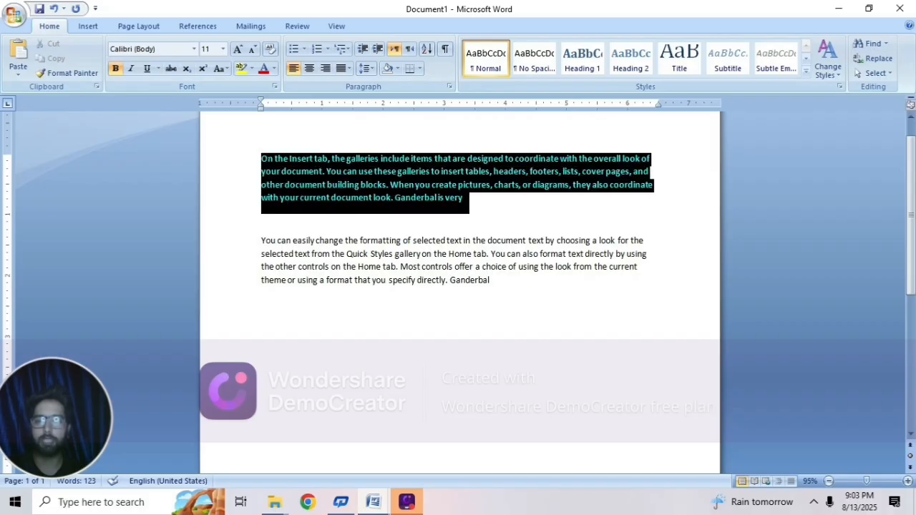
left_click(237, 49)
left_click(238, 49)
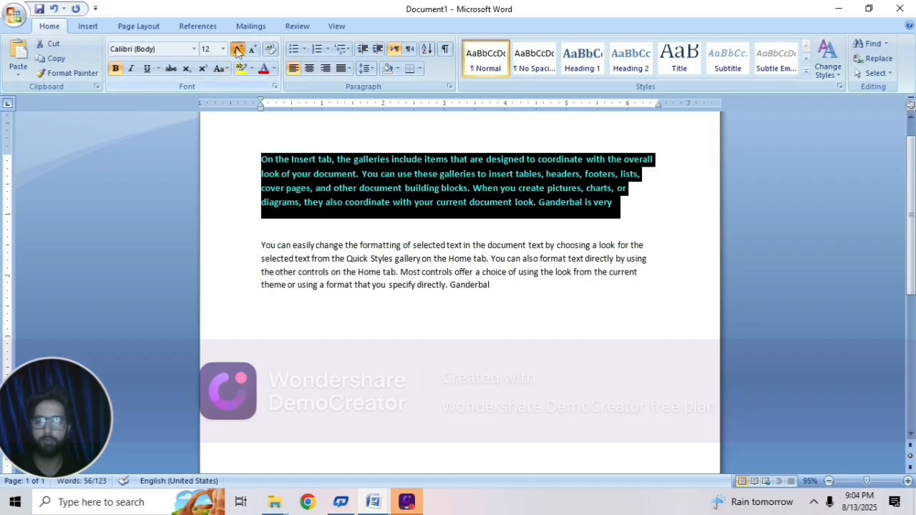
left_click(417, 331)
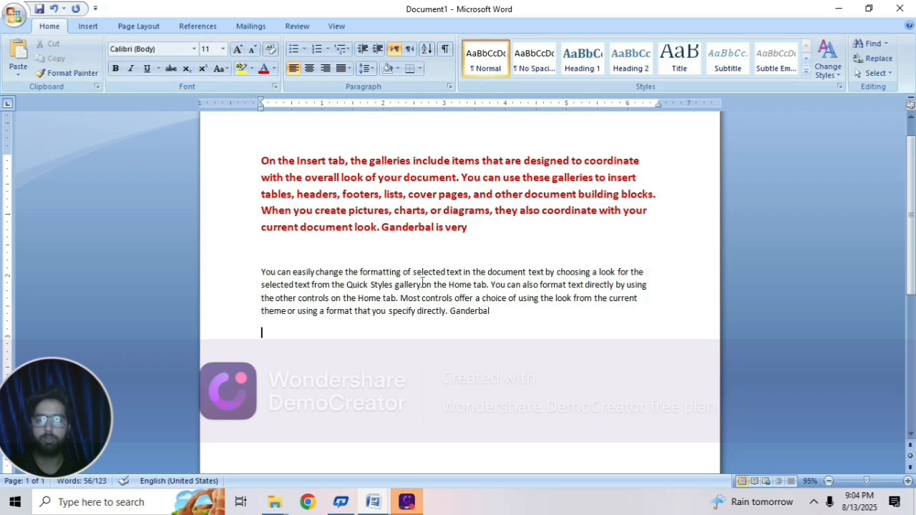
left_click(488, 235)
left_click_drag(488, 235, 259, 161)
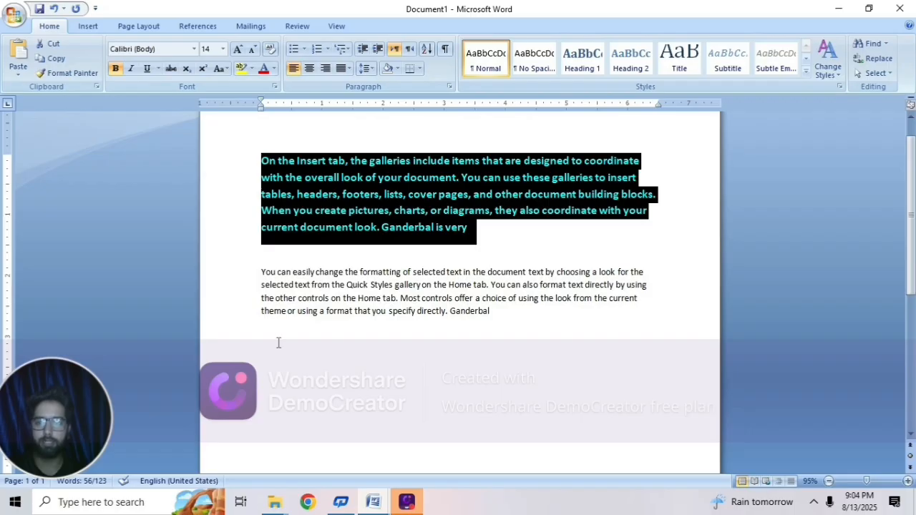
left_click(478, 230)
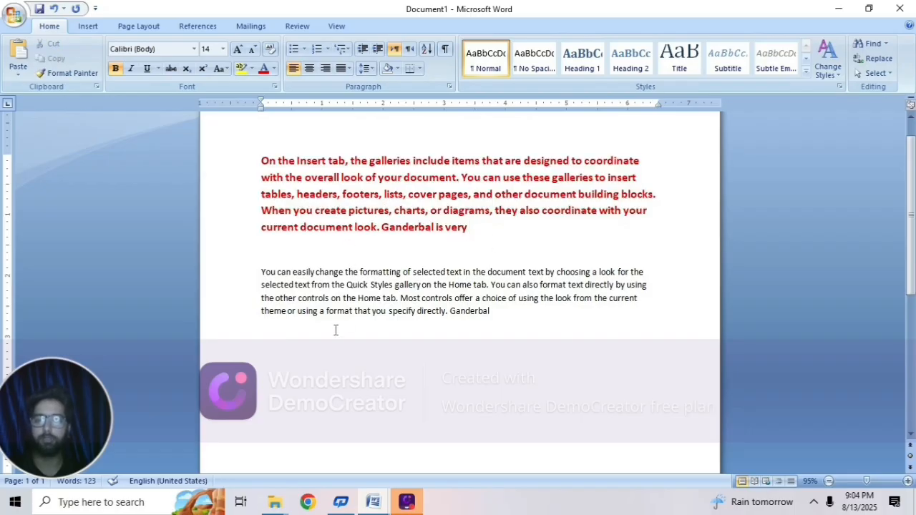
left_click(391, 286)
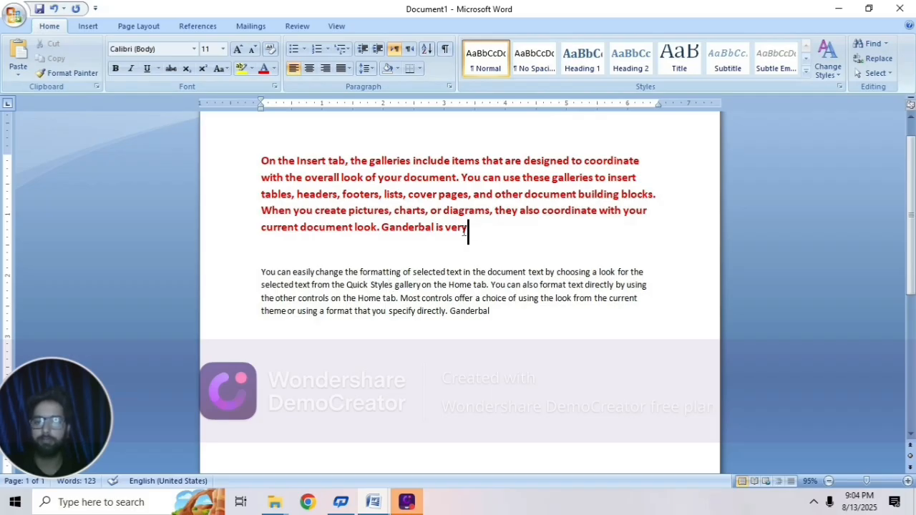
Copy the bold red first paragraph and use Paste Special to insert it below the second paragraph as Unformatted Text
left_click_drag(469, 227, 261, 160)
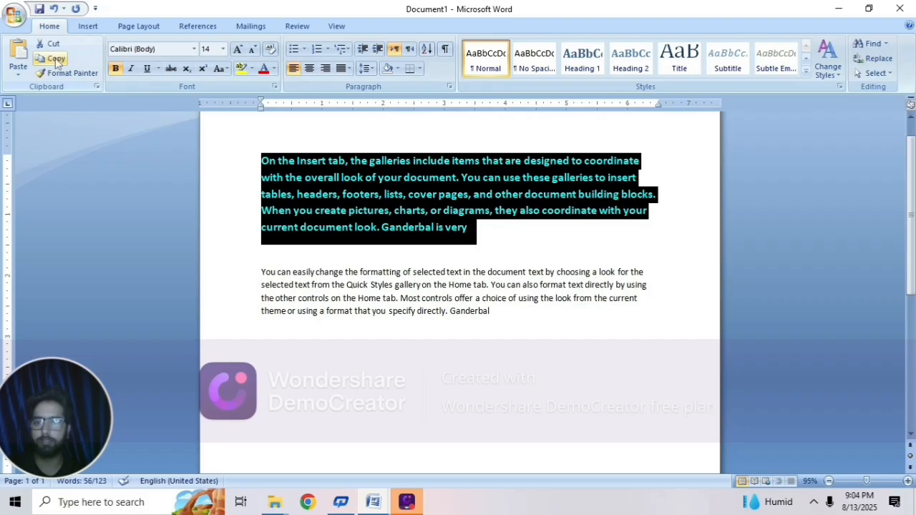
left_click(56, 60)
left_click(268, 337)
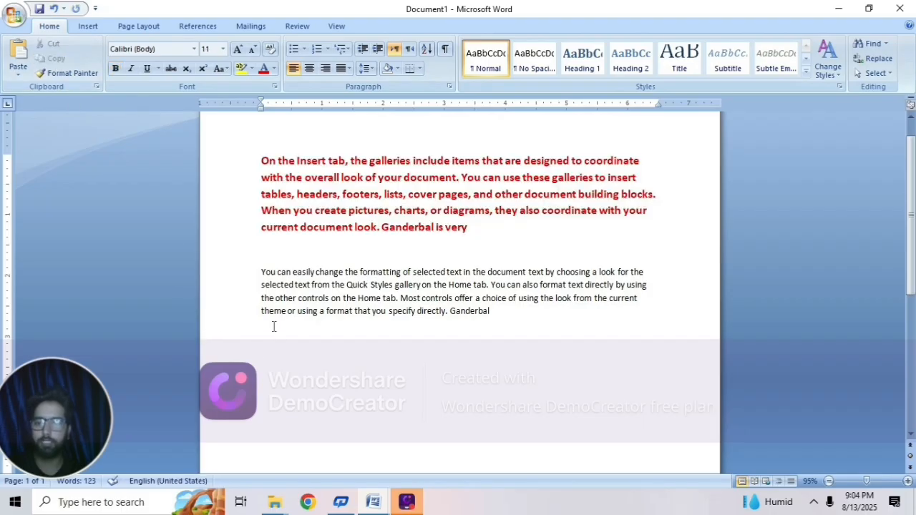
left_click(19, 74)
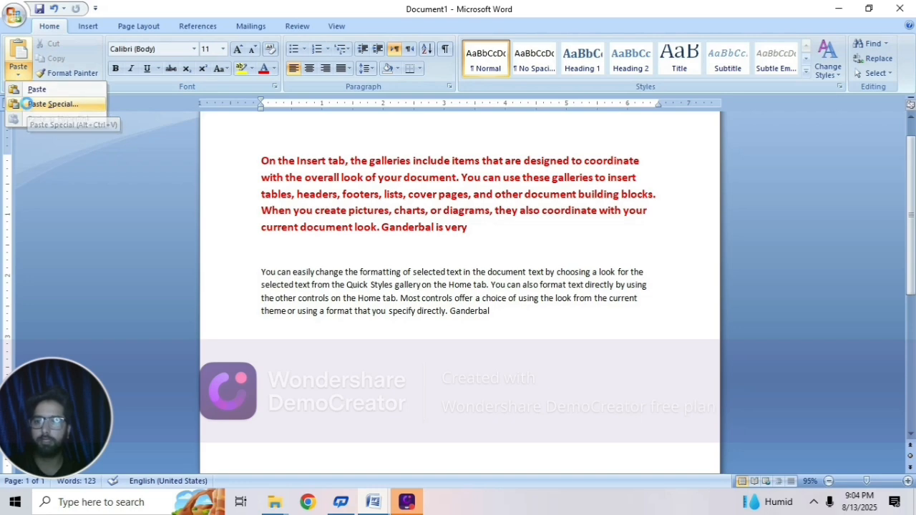
left_click(28, 105)
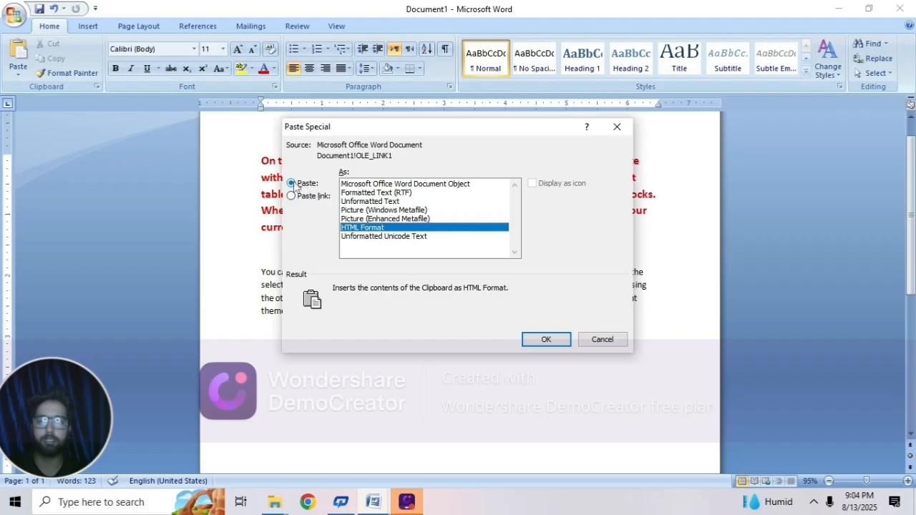
left_click(364, 202)
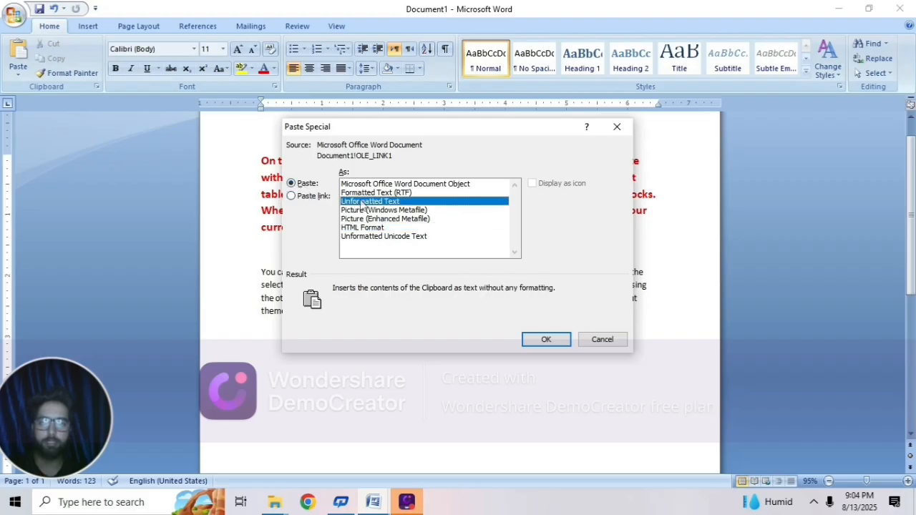
left_click(545, 339)
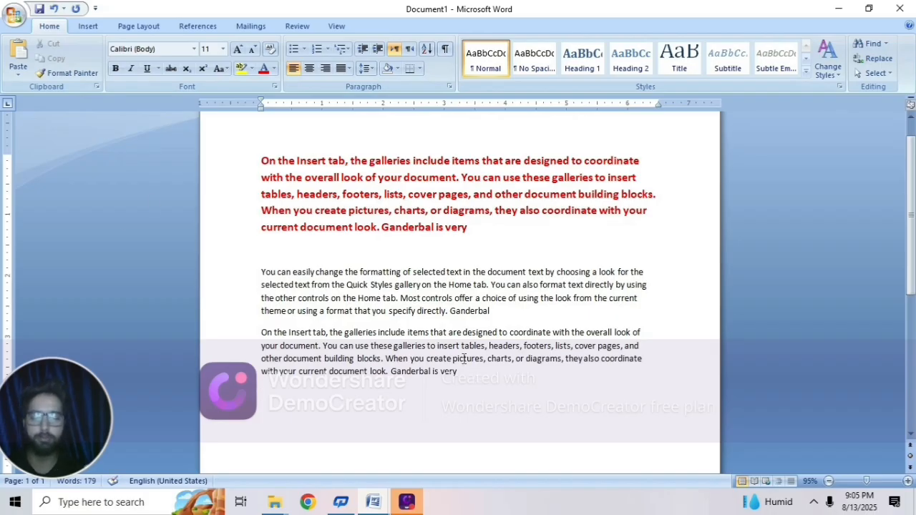
Add the line "Gund ganderbal" below the pasted unformatted paragraph, leaving it deselected
type("Gund")
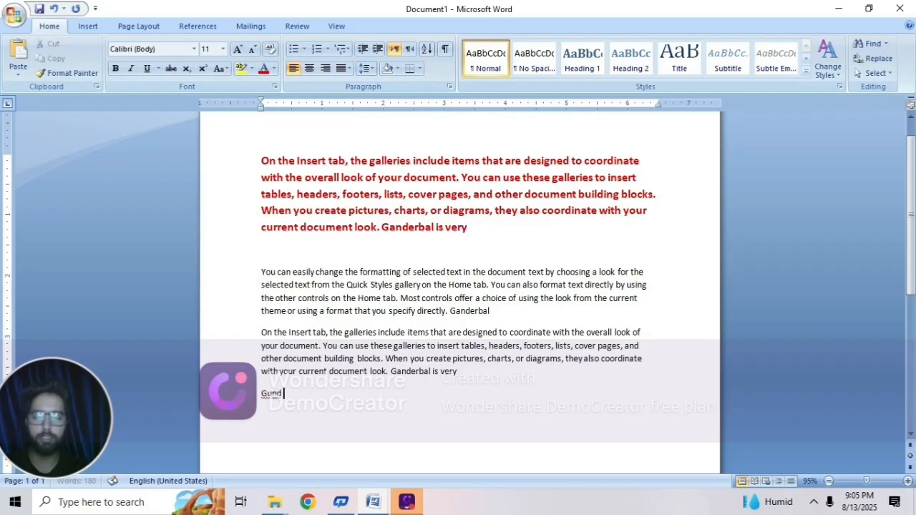
type(" gander")
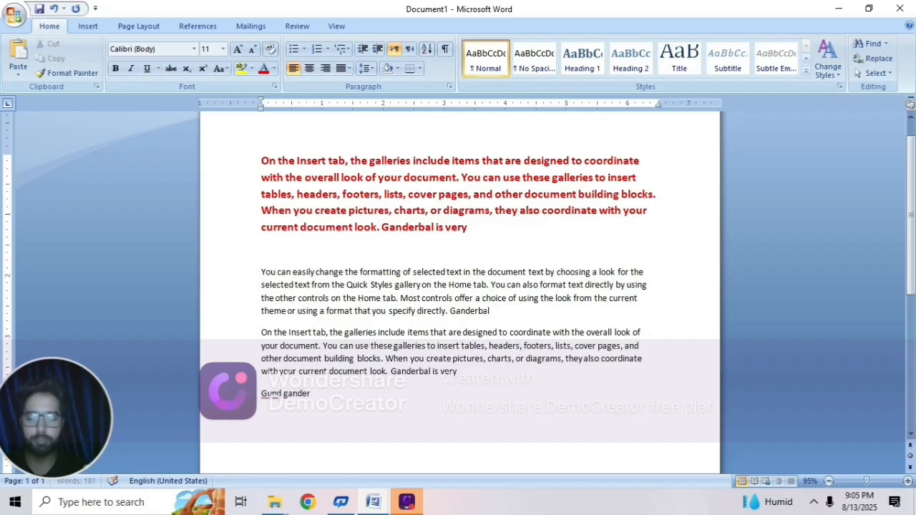
type("bal")
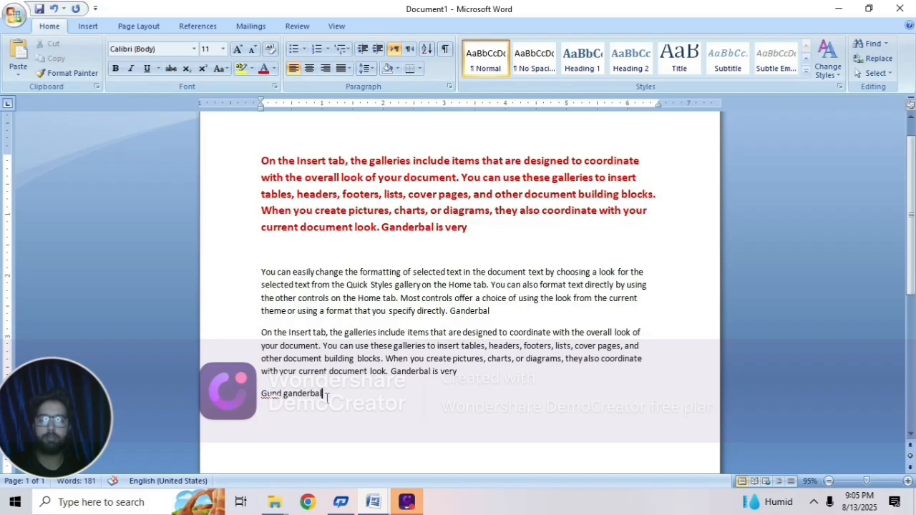
left_click_drag(326, 397, 261, 398)
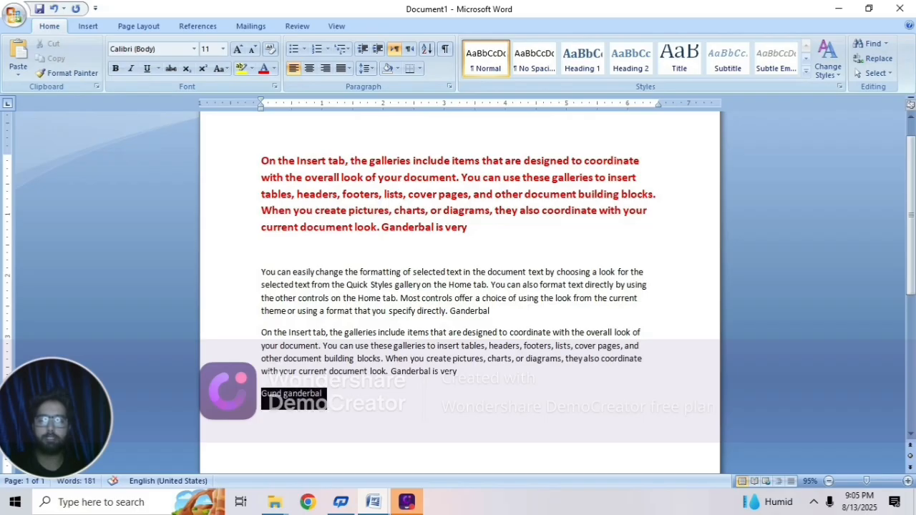
left_click(368, 421)
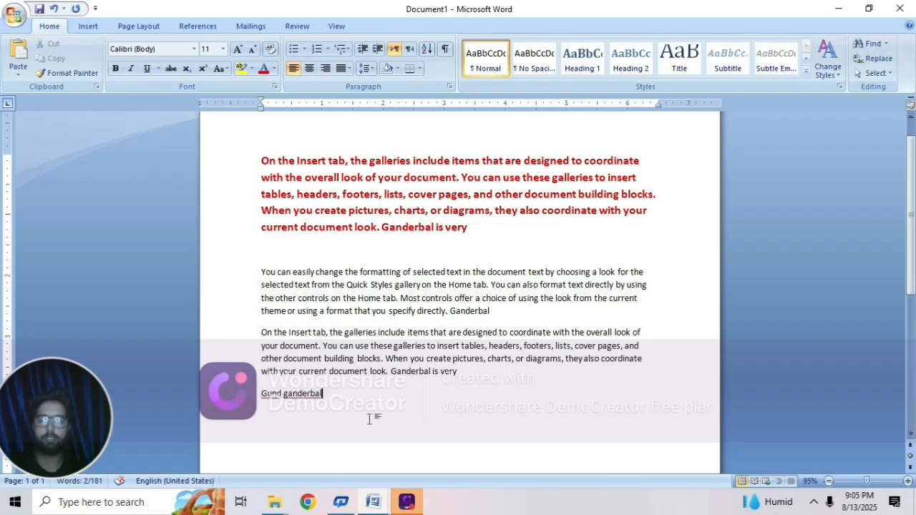
Correct "ganderbal" to "Ganderbal" in the last line using the spelling suggestion, and ignore all spelling flags on "Gund"
right_click(303, 393)
left_click(363, 239)
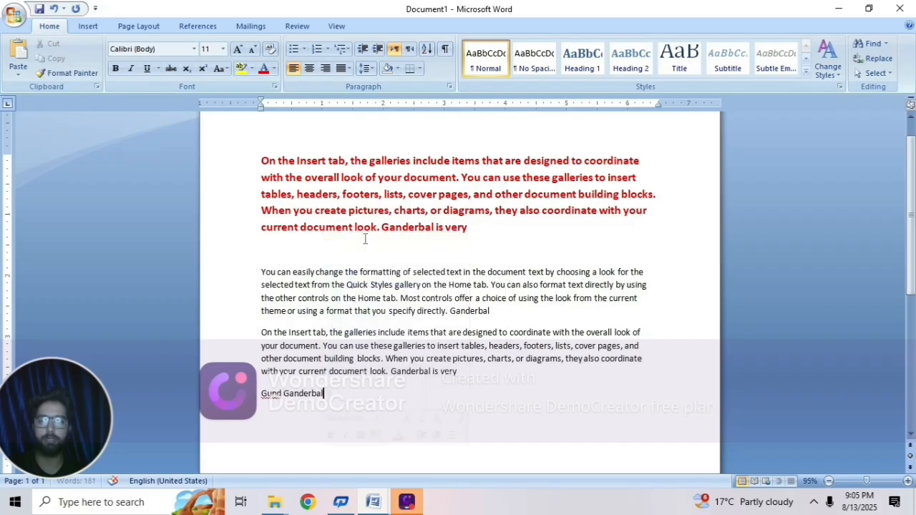
right_click(272, 393)
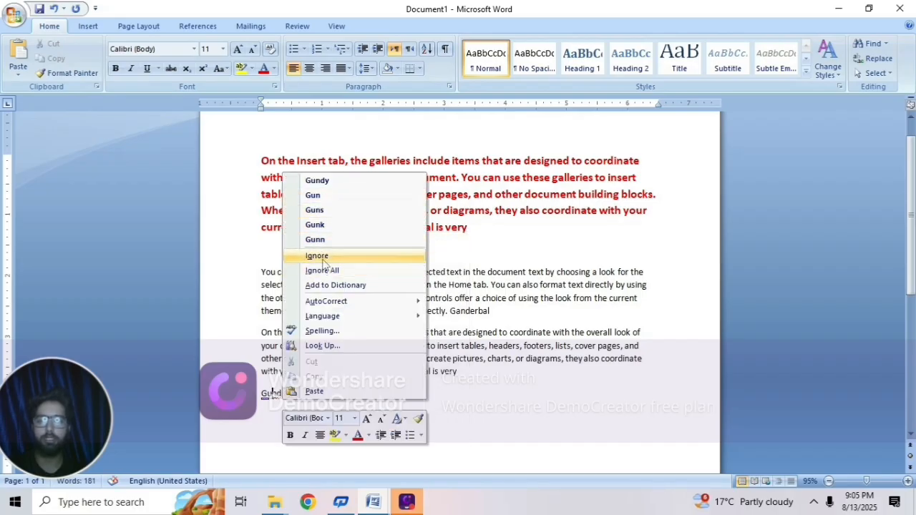
left_click(327, 271)
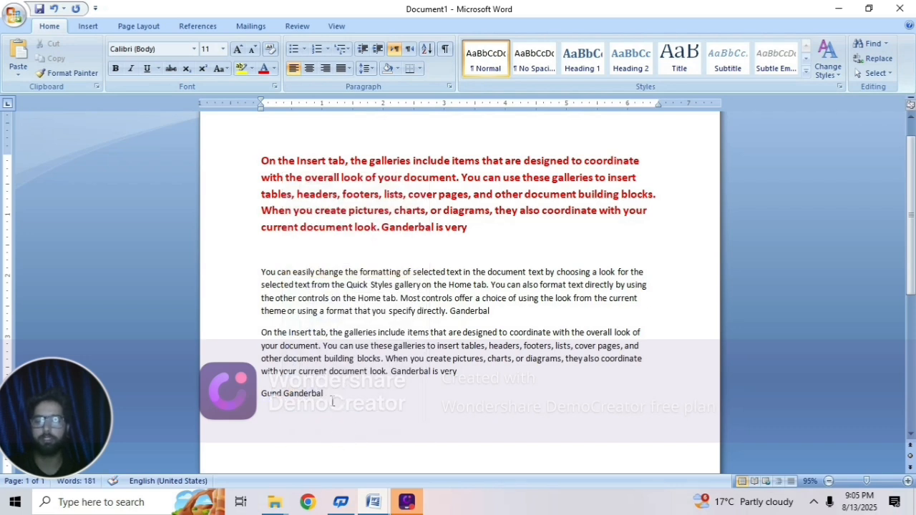
Copy the line "Gund Ganderbal" and add three blank lines below the red first paragraph
left_click_drag(335, 396, 261, 396)
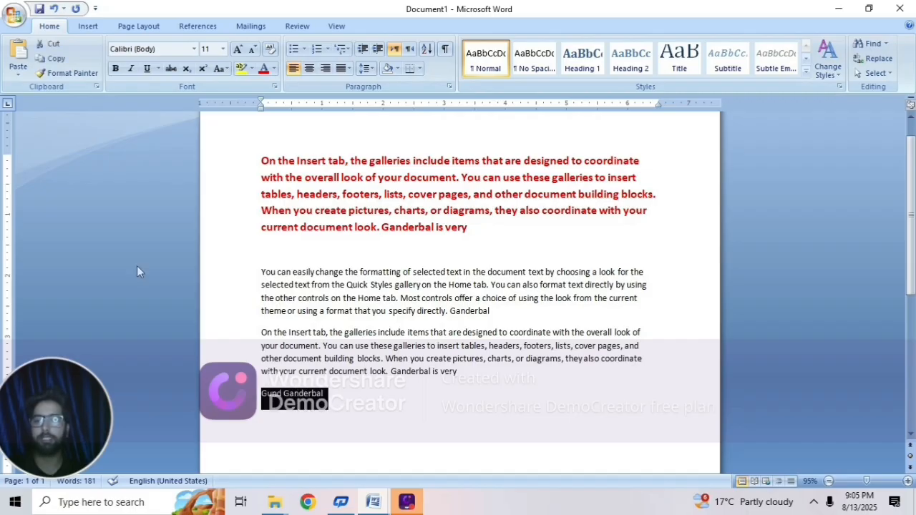
left_click(507, 398)
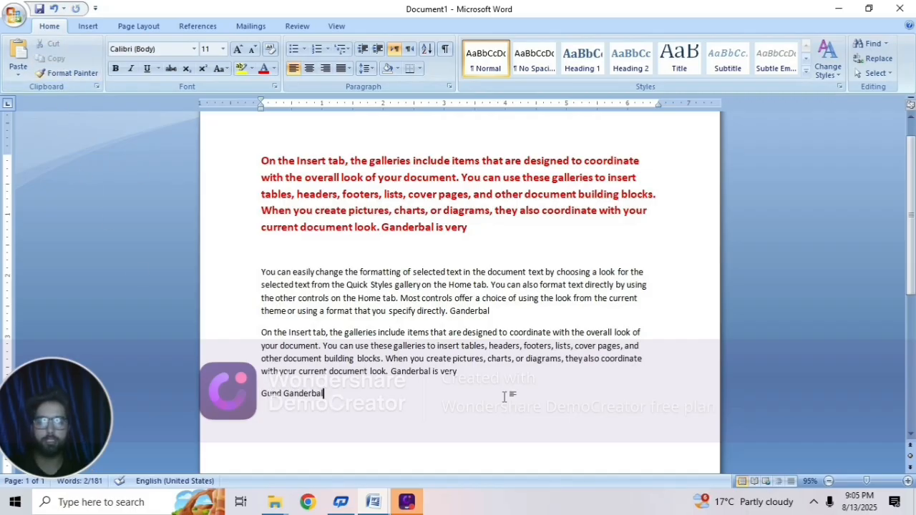
left_click(418, 247)
key("Return")
key("Return")
key("Return")
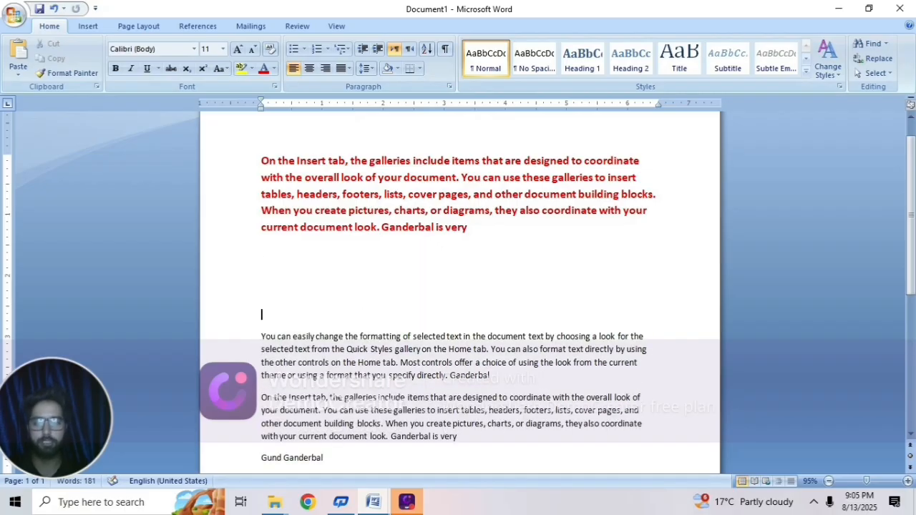
Use Paste Special to insert the copied line directly below the red paragraph as Picture (Enhanced Metafile)
left_click(285, 259)
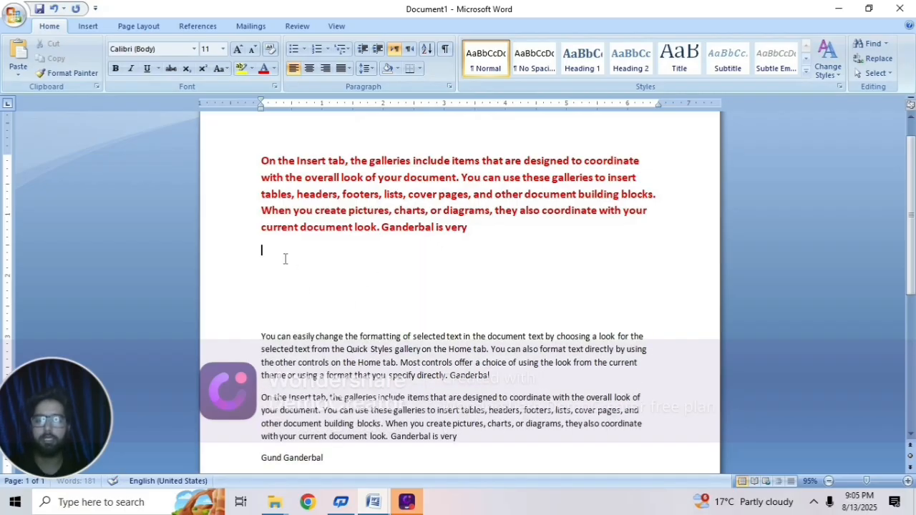
left_click(18, 70)
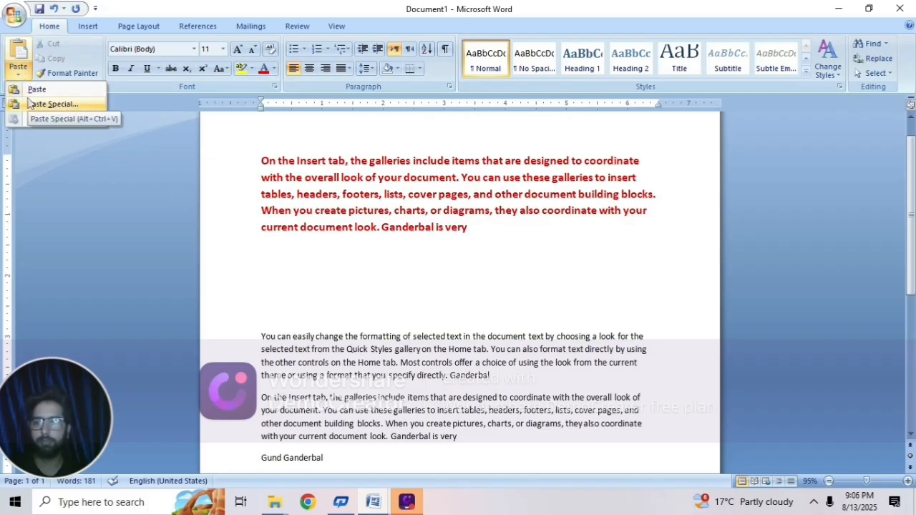
left_click(29, 103)
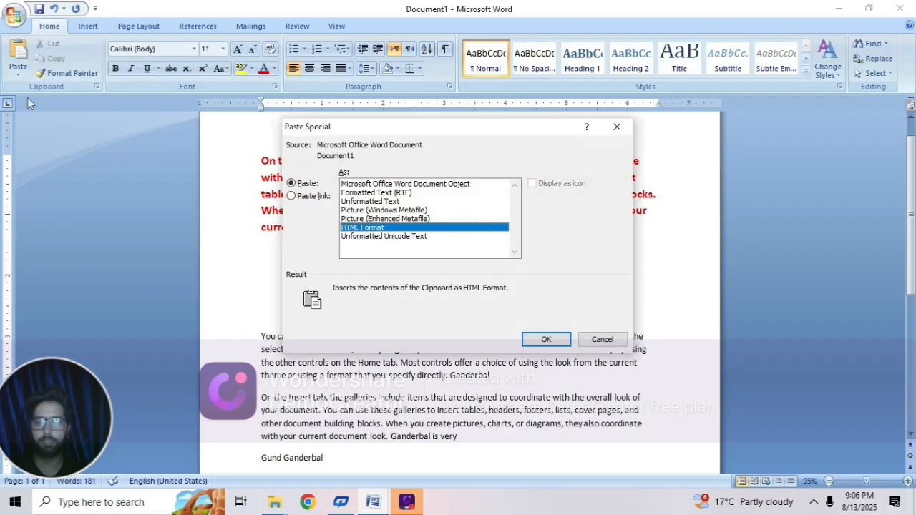
left_click(361, 219)
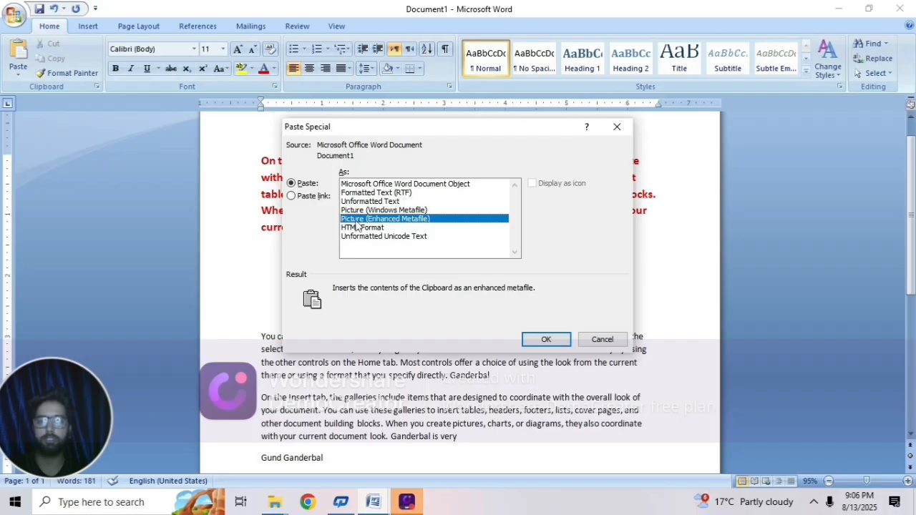
left_click(545, 339)
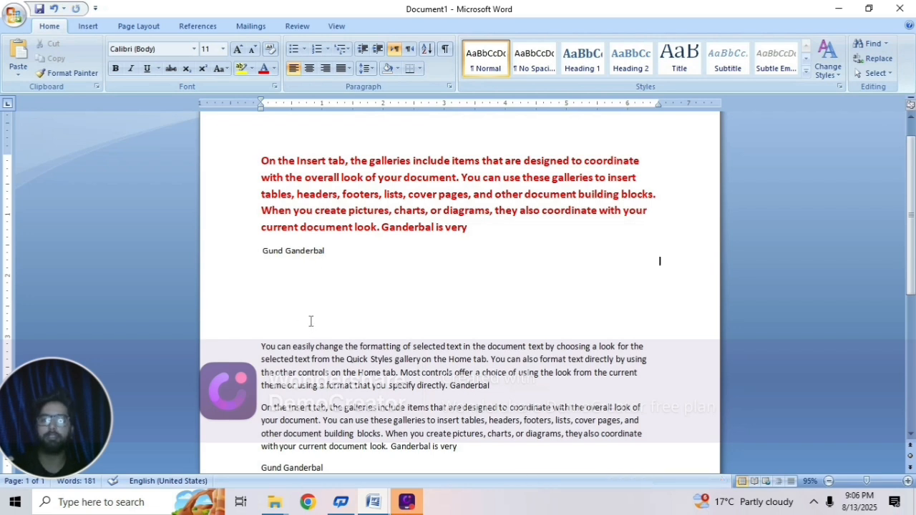
Stretch the pasted "Gund Ganderbal" picture taller and wider, past the page's right edge, and deselect it
left_click(309, 251)
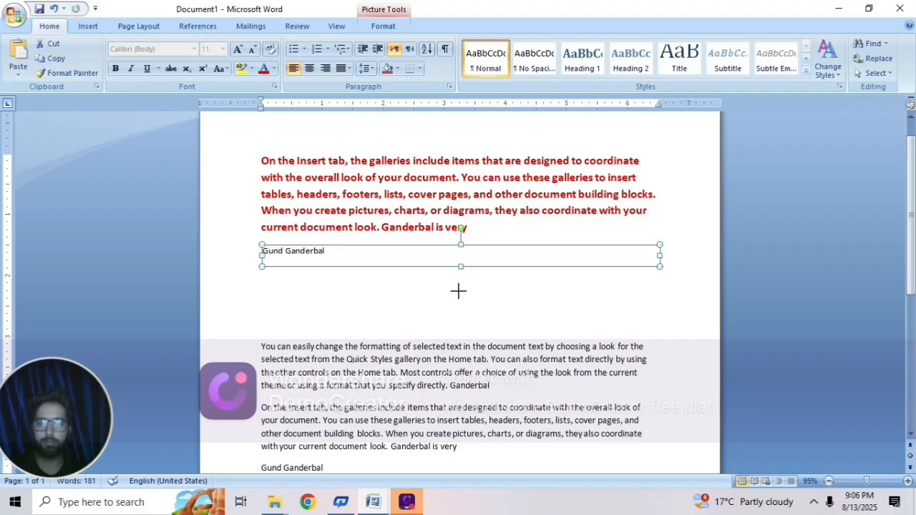
left_click_drag(456, 307, 456, 306)
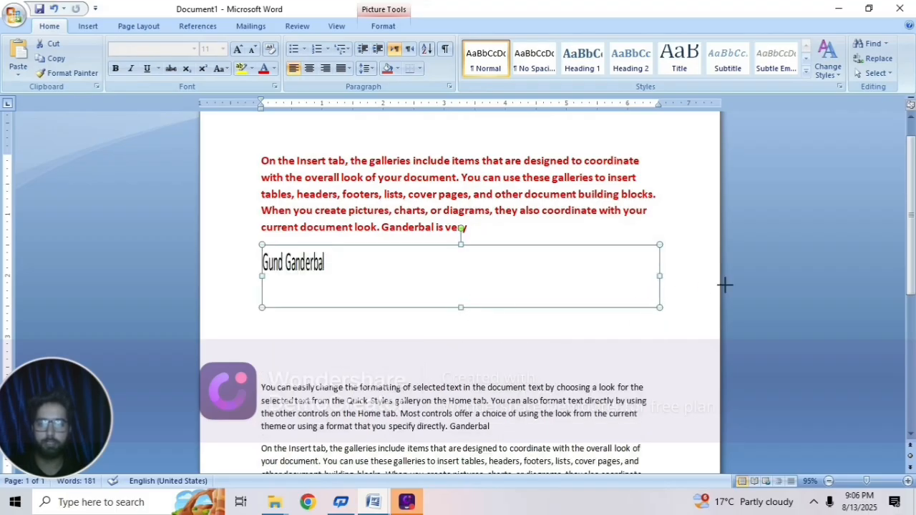
left_click_drag(724, 285, 725, 285)
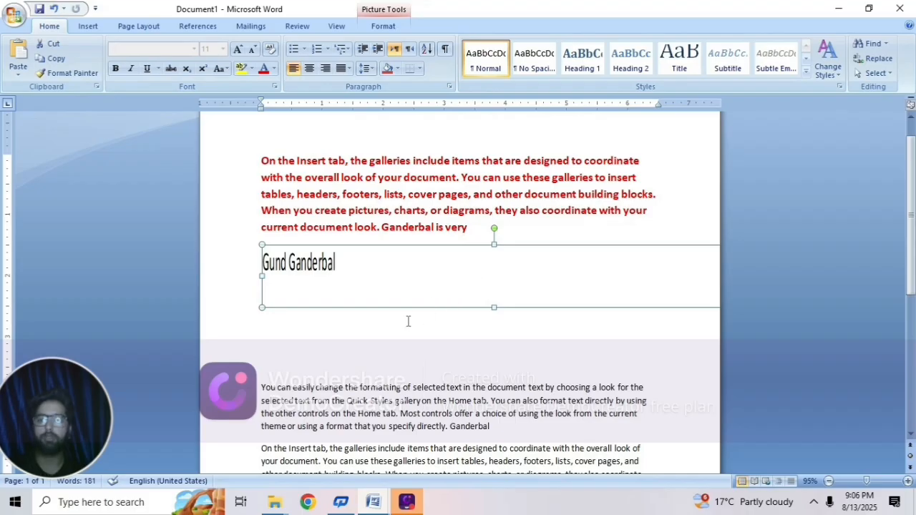
left_click(291, 320)
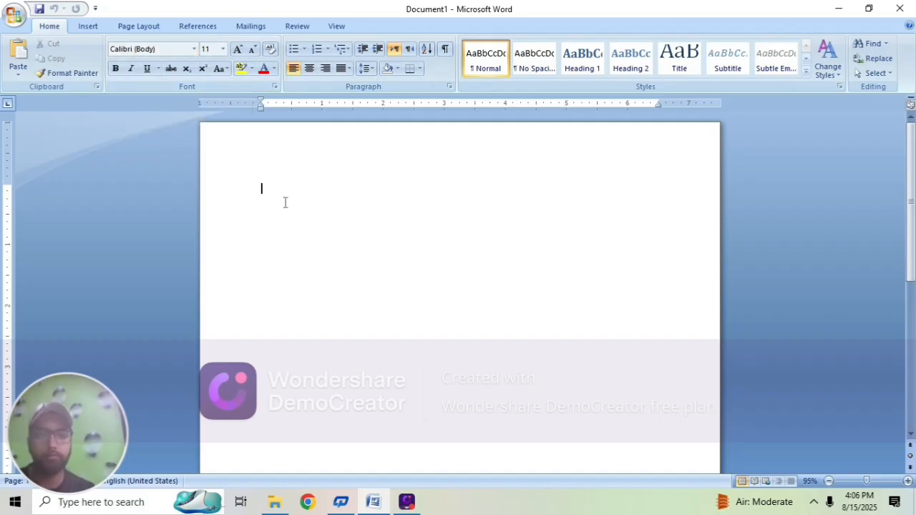
Generate one placeholder paragraph in the blank document with =rand(1) and put the heading "Self introduction" above it
type("=rand(1")
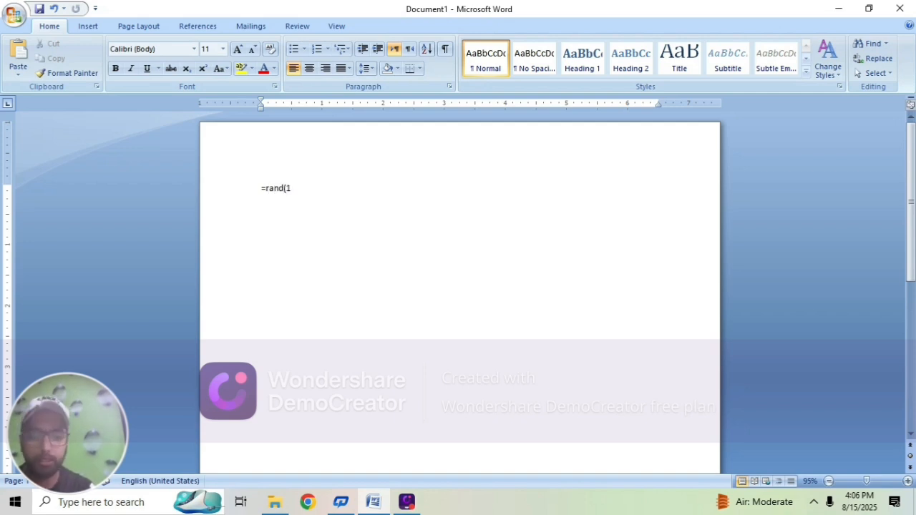
type(")")
key("Return")
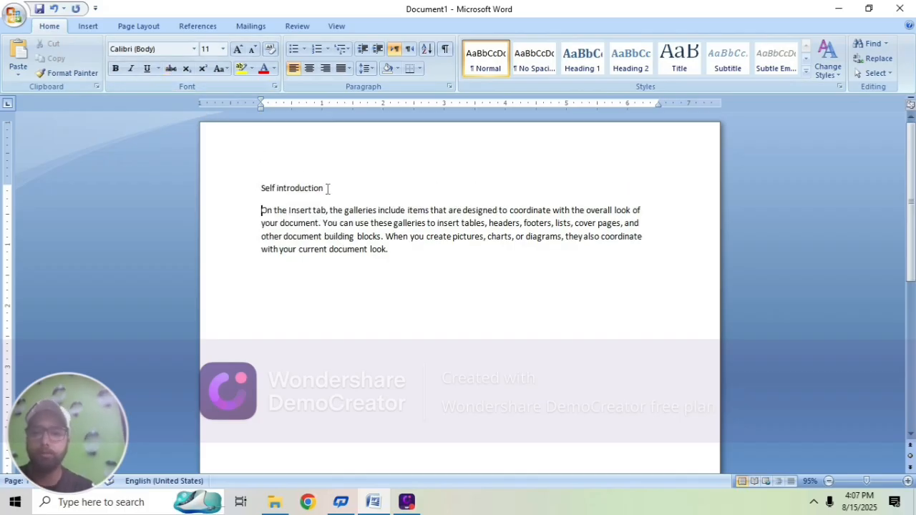
left_click_drag(327, 188, 260, 191)
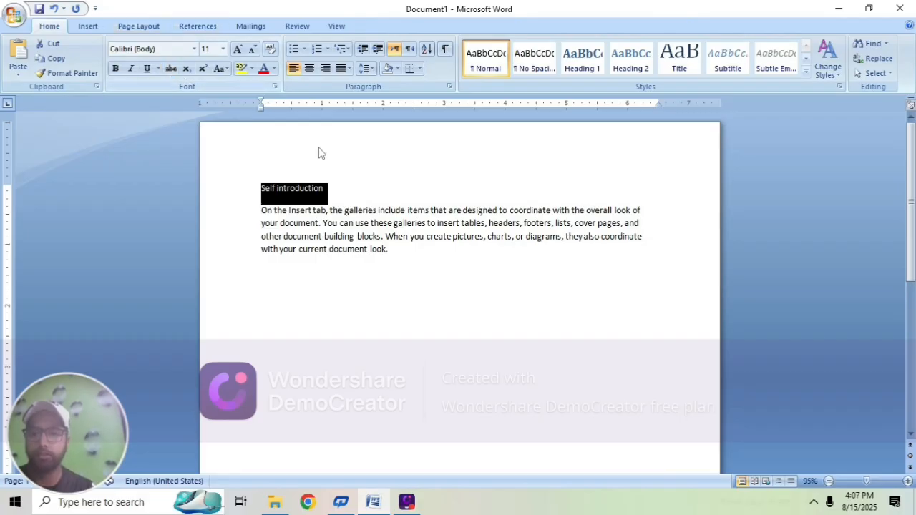
left_click(352, 272)
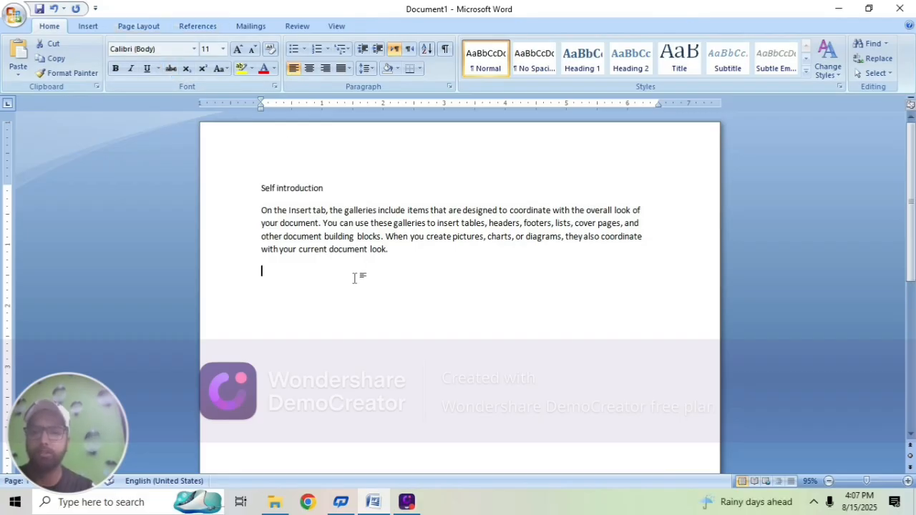
left_click(195, 50)
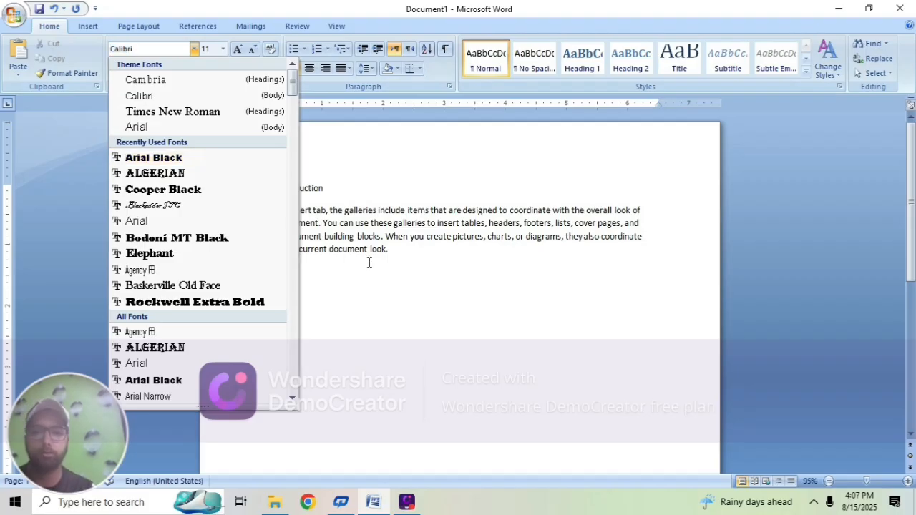
left_click(338, 191)
Set the font of the "Self introduction" heading to Arial Black and deselect it
left_click_drag(336, 191, 255, 191)
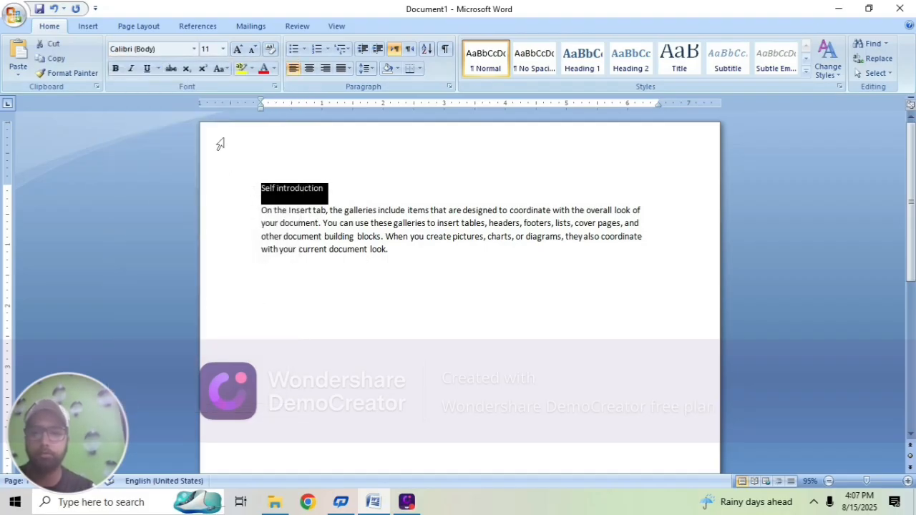
left_click(195, 50)
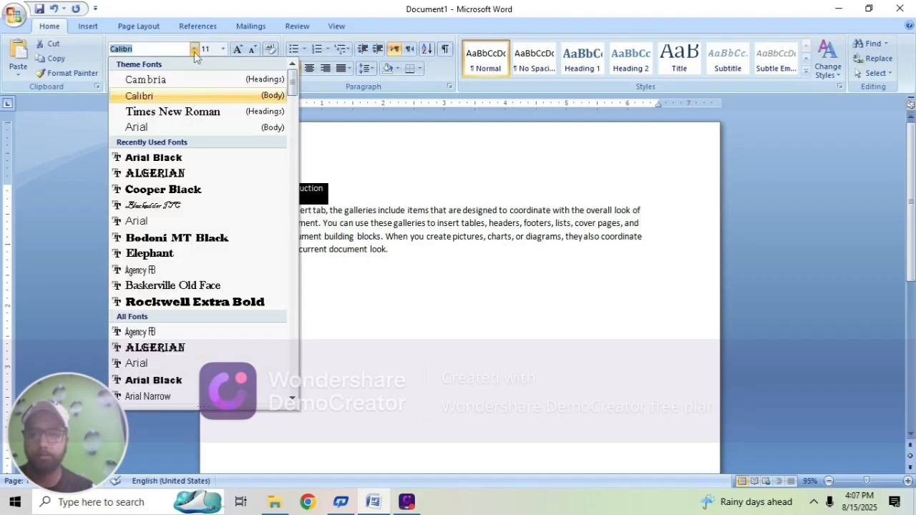
left_click(181, 159)
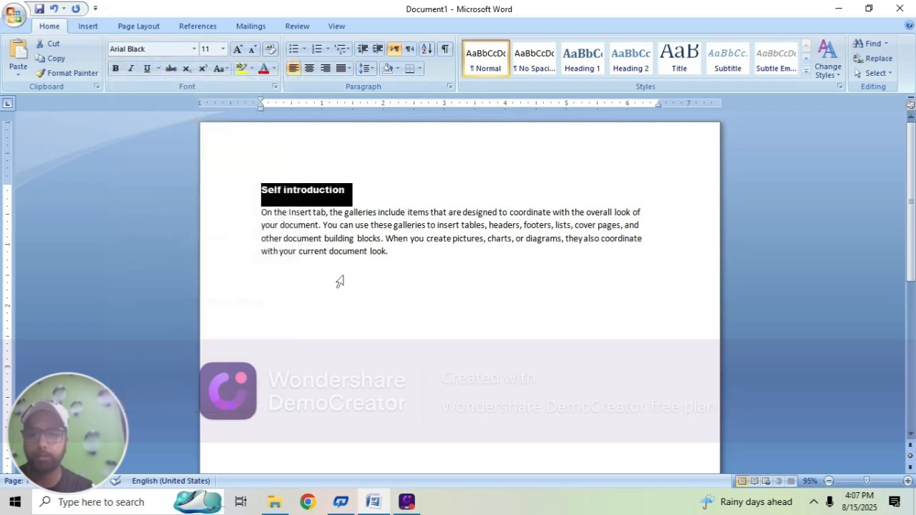
left_click(350, 278)
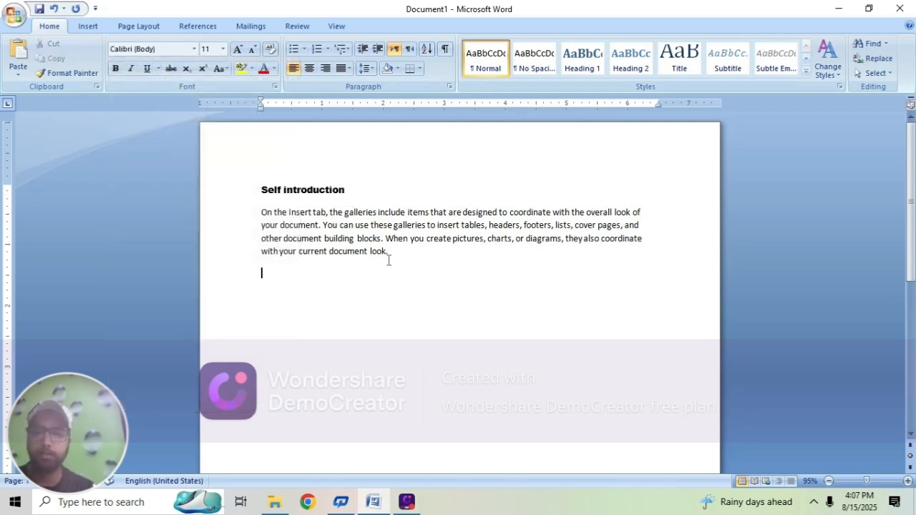
Set the font of the body paragraph to Times New Roman and deselect it
left_click_drag(400, 258, 259, 212)
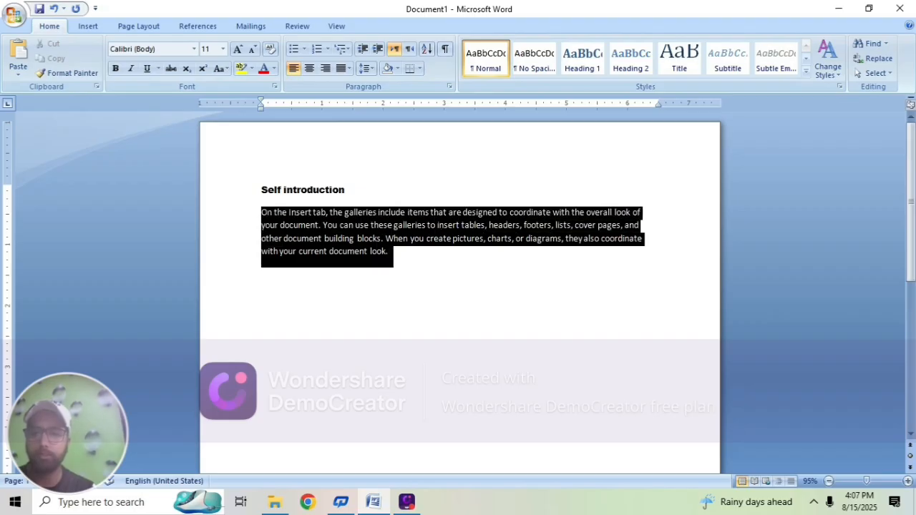
left_click(194, 49)
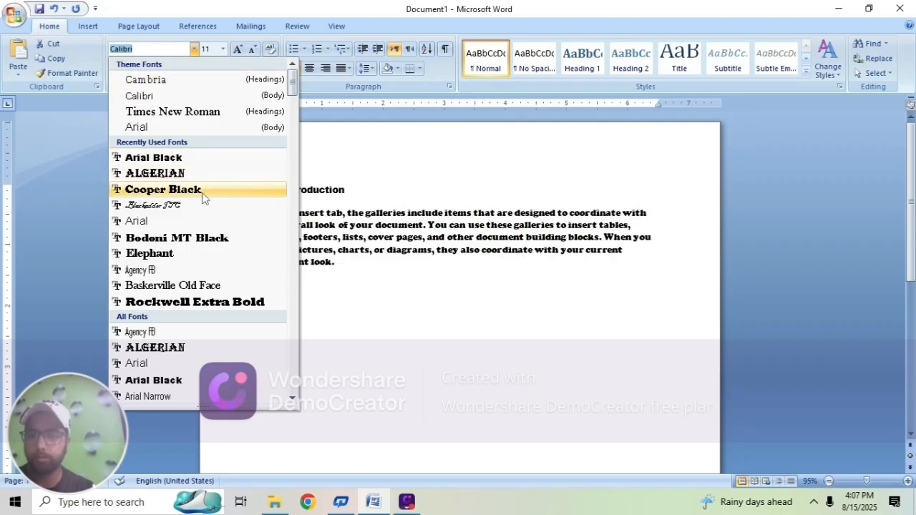
left_click(197, 113)
left_click(391, 277)
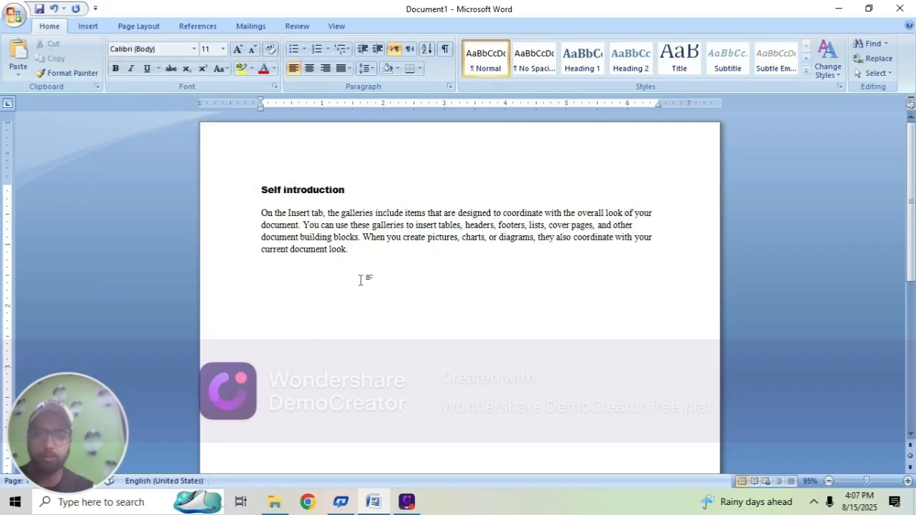
Increase the font size of the whole body paragraph by three size steps and deselect it
left_click_drag(350, 250, 249, 214)
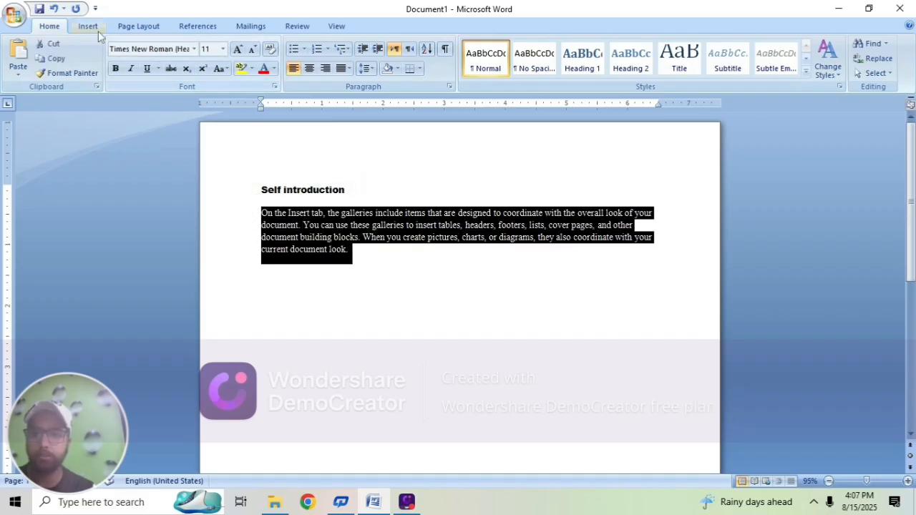
left_click(238, 50)
left_click(238, 50)
left_click(238, 50)
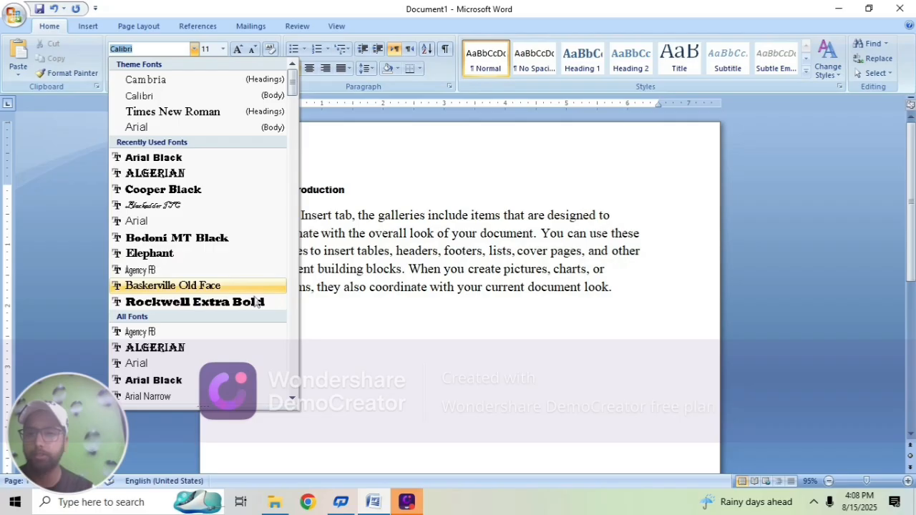
left_click(398, 301)
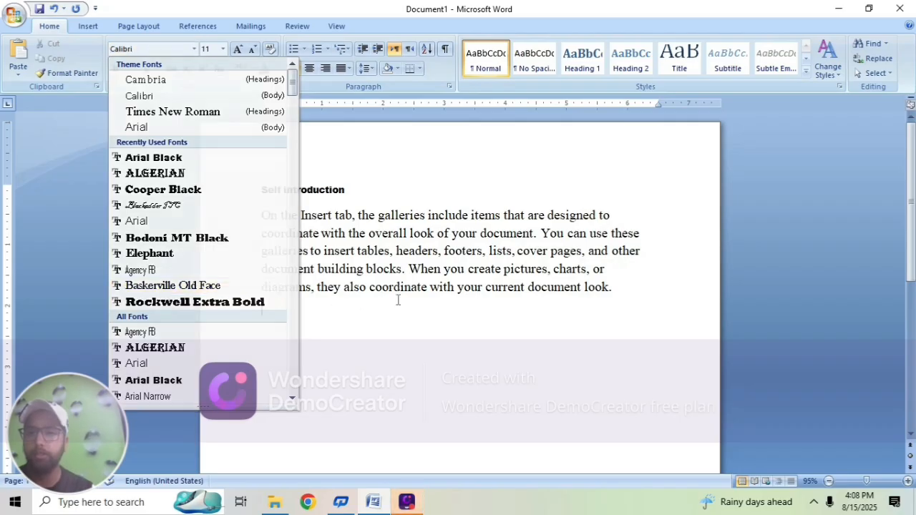
Increase the font size of the "Self introduction" heading to 18 and deselect it
left_click_drag(357, 191, 260, 191)
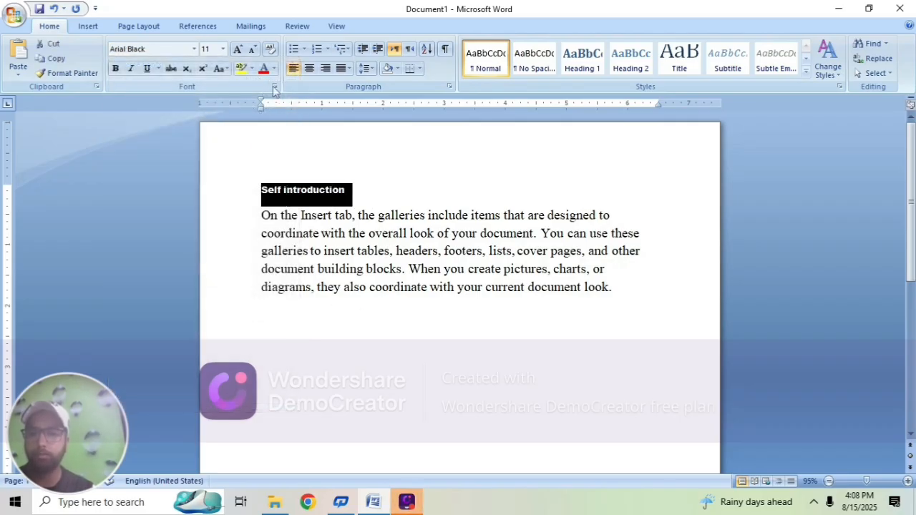
left_click(238, 48)
left_click(239, 48)
left_click(238, 48)
left_click(238, 49)
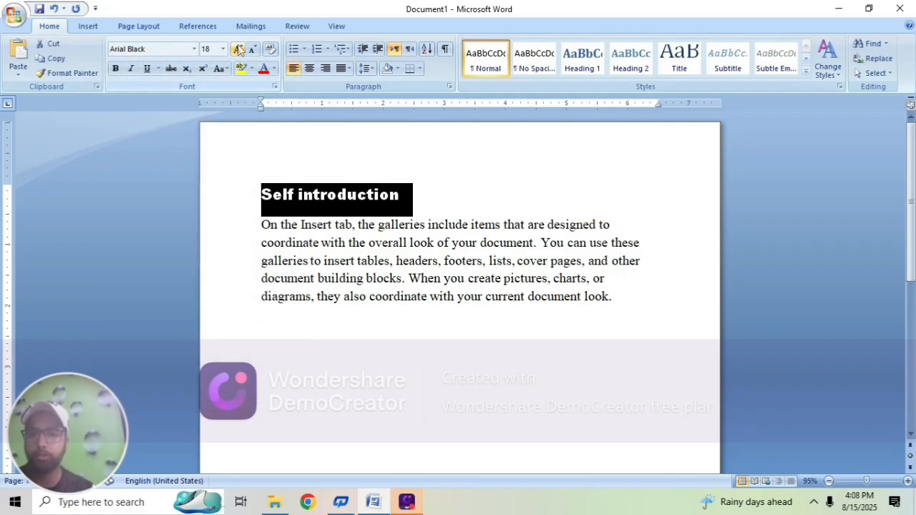
left_click(353, 308)
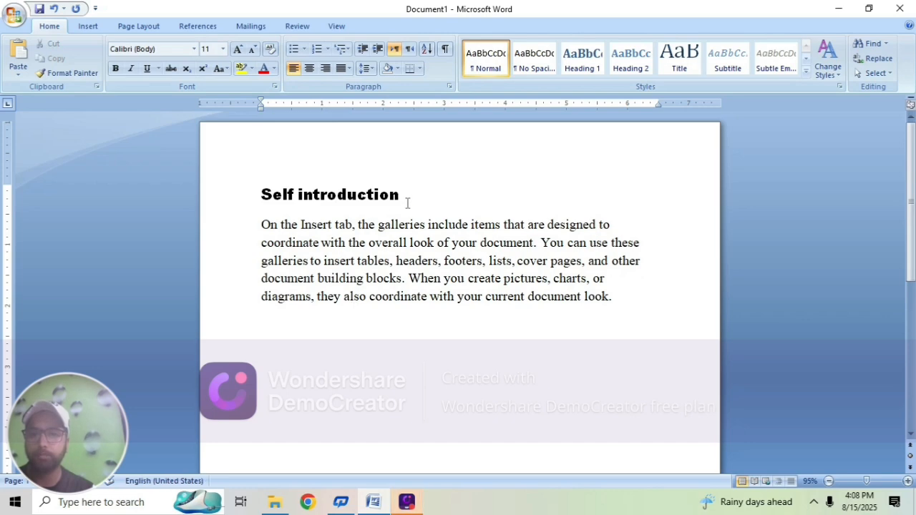
Set the font of the "Self introduction" heading to Rockwell Extra Bold and deselect it
left_click_drag(409, 201, 256, 200)
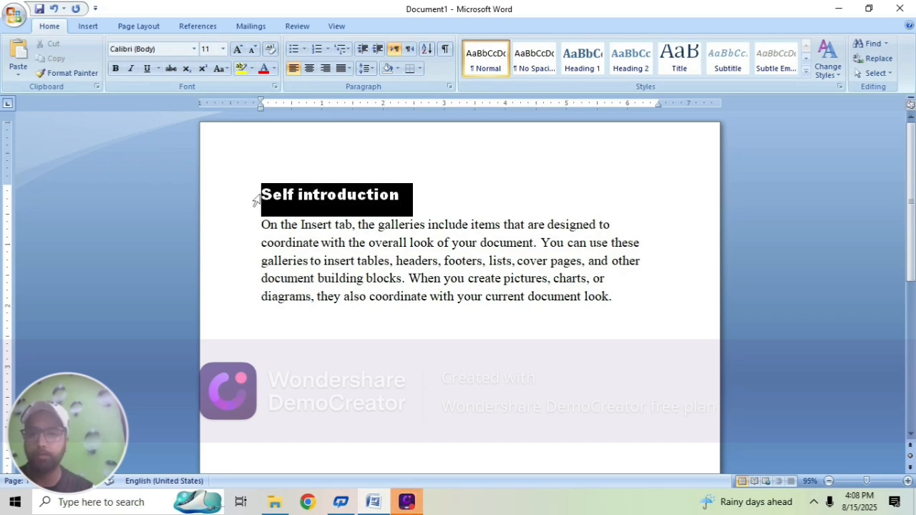
left_click(194, 49)
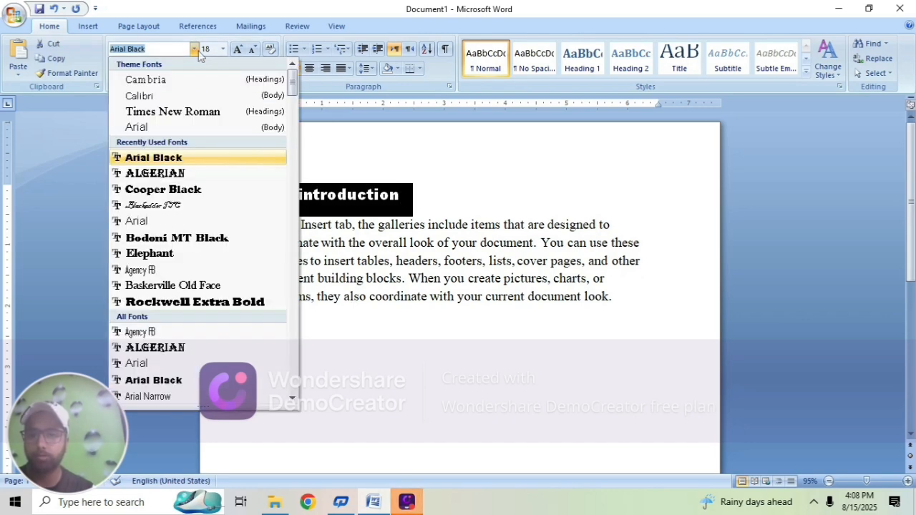
left_click(210, 302)
left_click(368, 342)
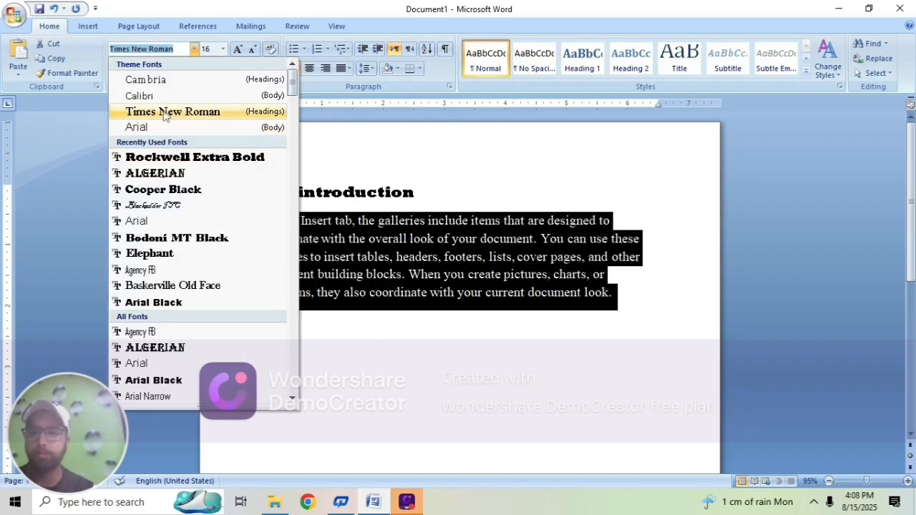
Set the font of the whole body paragraph to Times New Roman (Headings) and deselect it
left_click(465, 302)
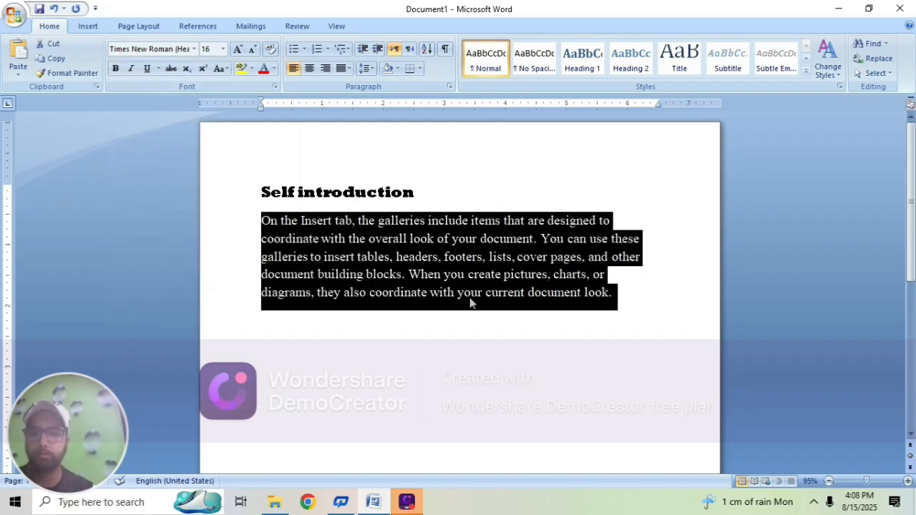
left_click(461, 328)
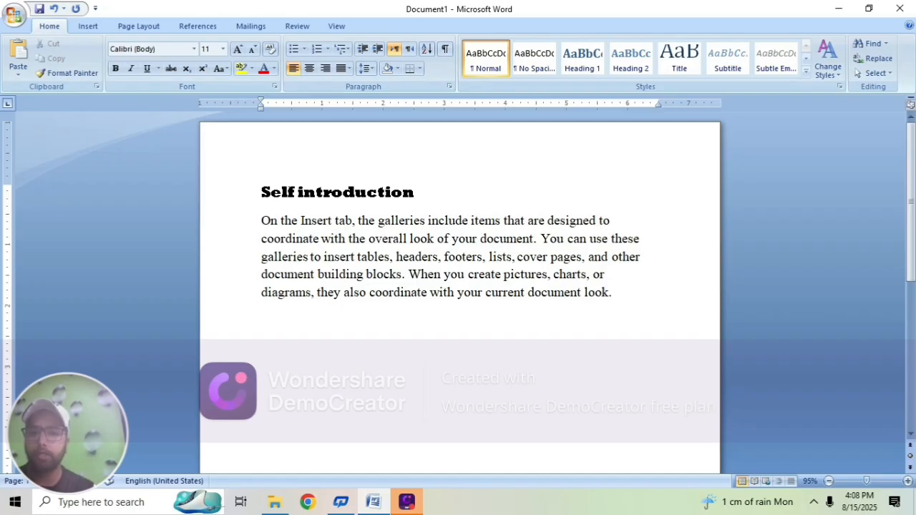
Check the font and font size of the heading and the body paragraph by placing the cursor in each
left_click(288, 193)
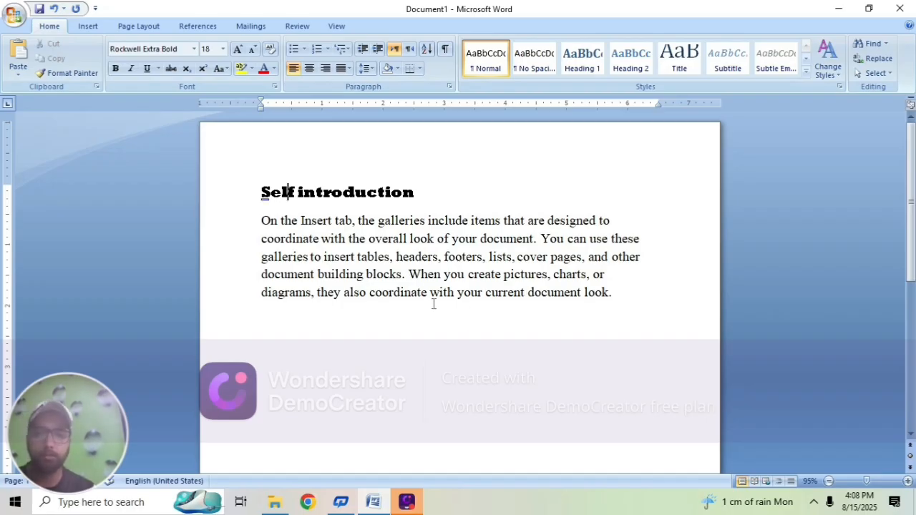
left_click(429, 275)
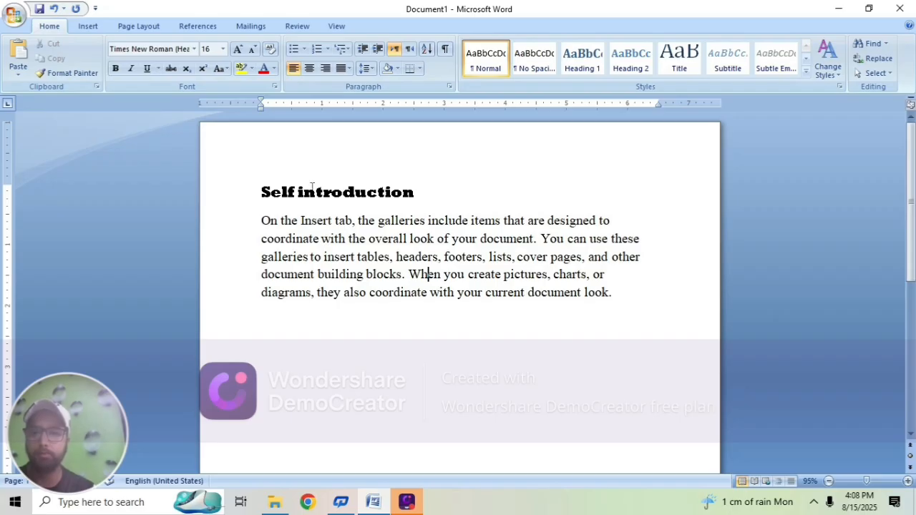
left_click(413, 320)
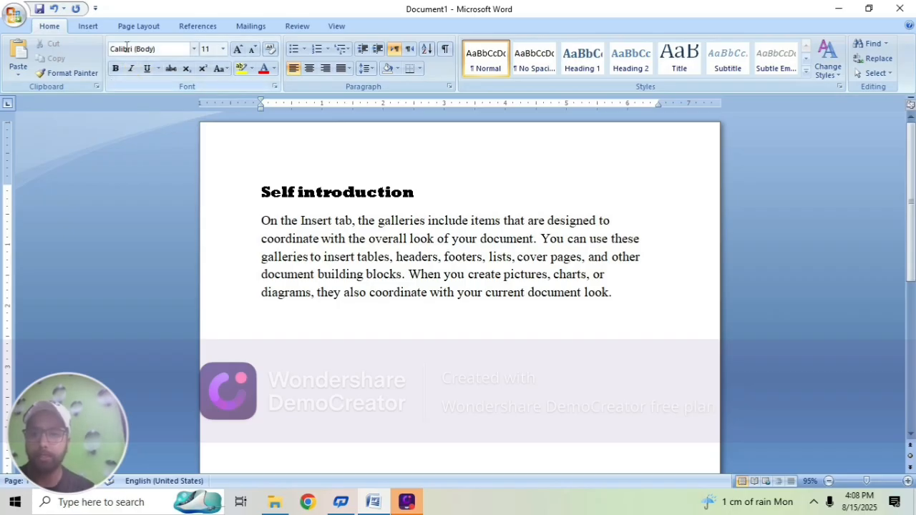
left_click(383, 220)
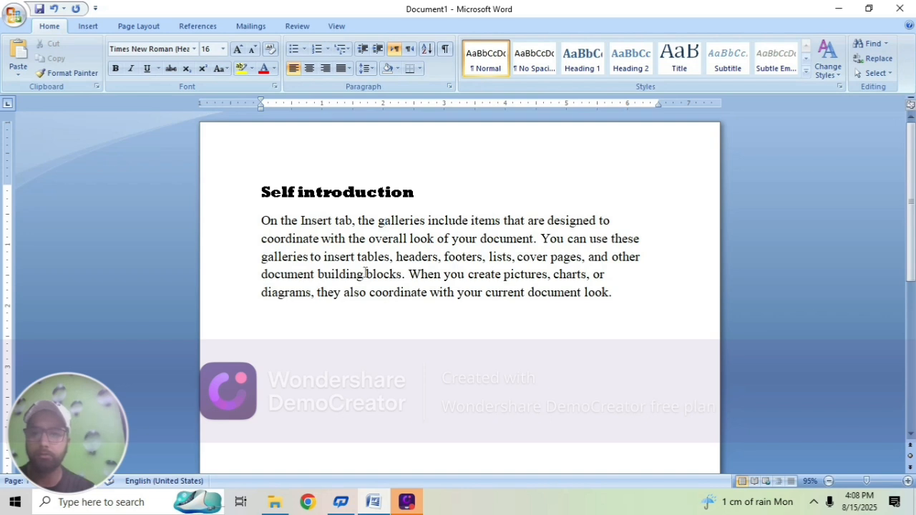
left_click(372, 342)
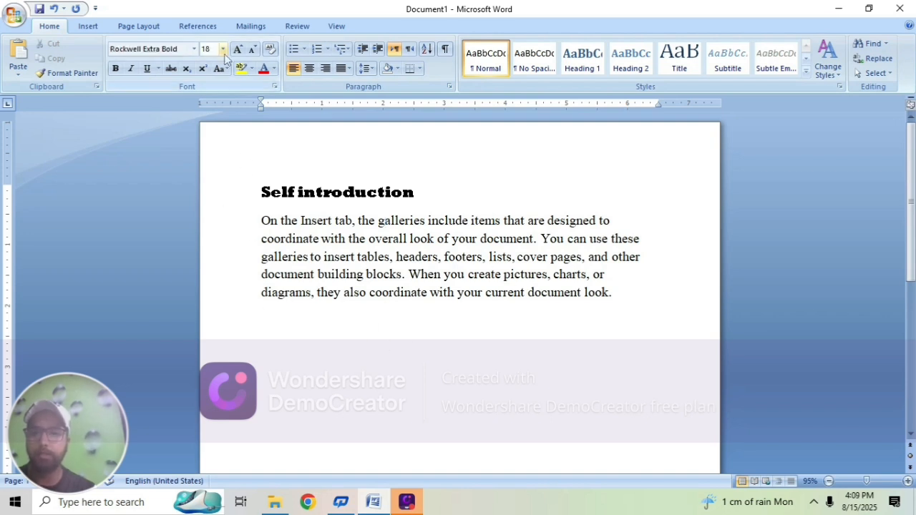
left_click(333, 333)
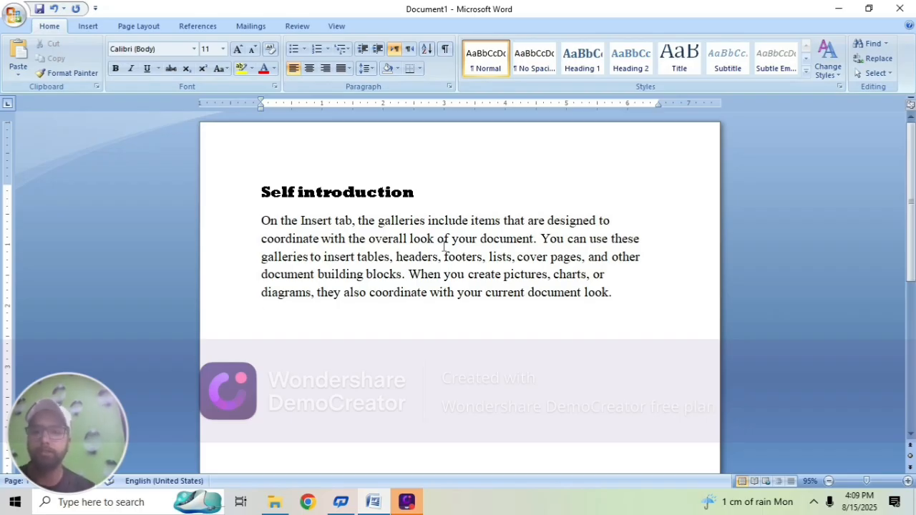
Set the font of the "Self introduction" heading to Times New Roman (Headings)
left_click_drag(427, 199, 261, 197)
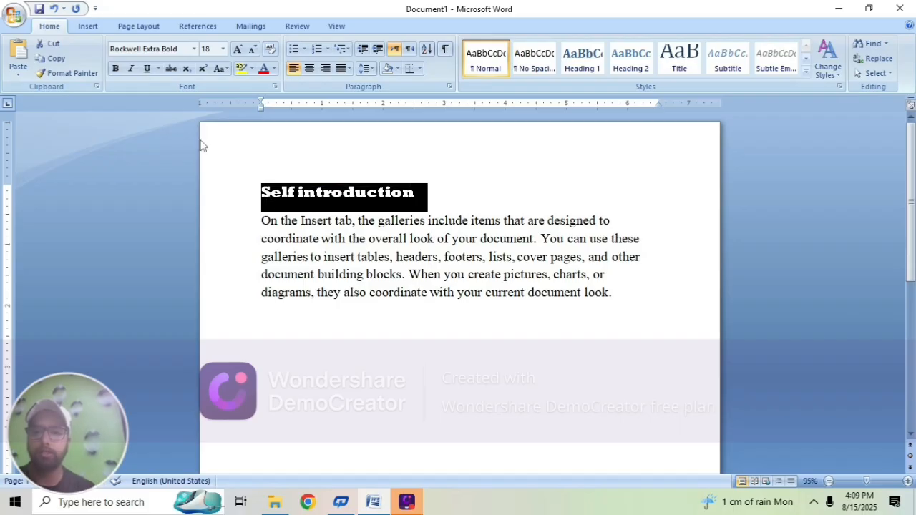
left_click(194, 50)
left_click(164, 109)
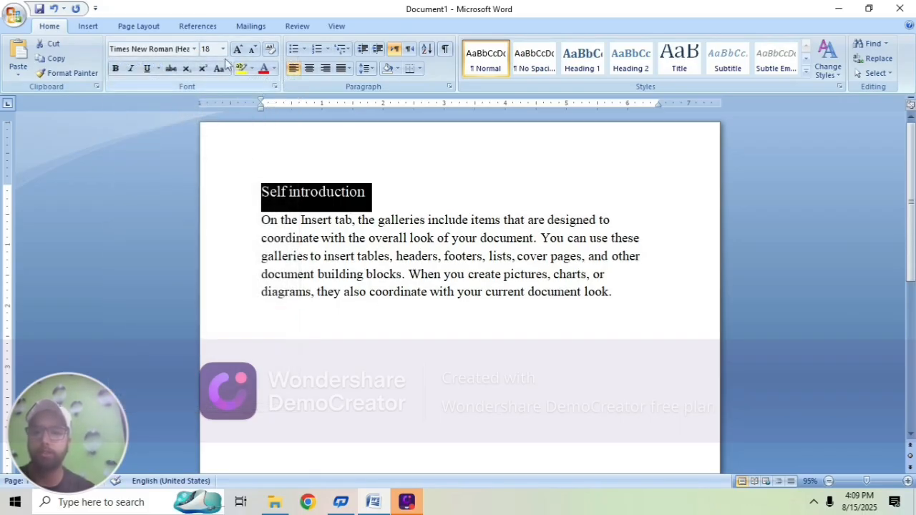
Compare the font sizes of the body paragraph and the heading, and view the available font sizes
left_click_drag(337, 310, 614, 295)
left_click(334, 220)
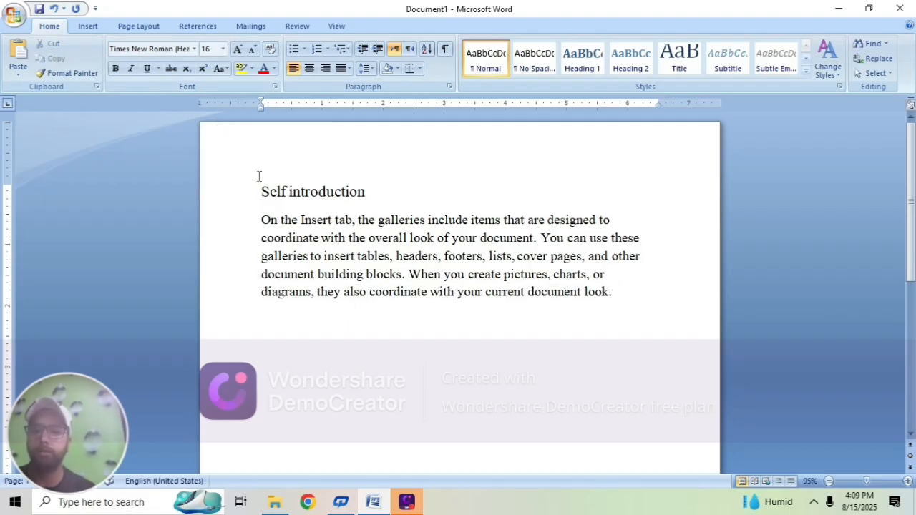
left_click(375, 192)
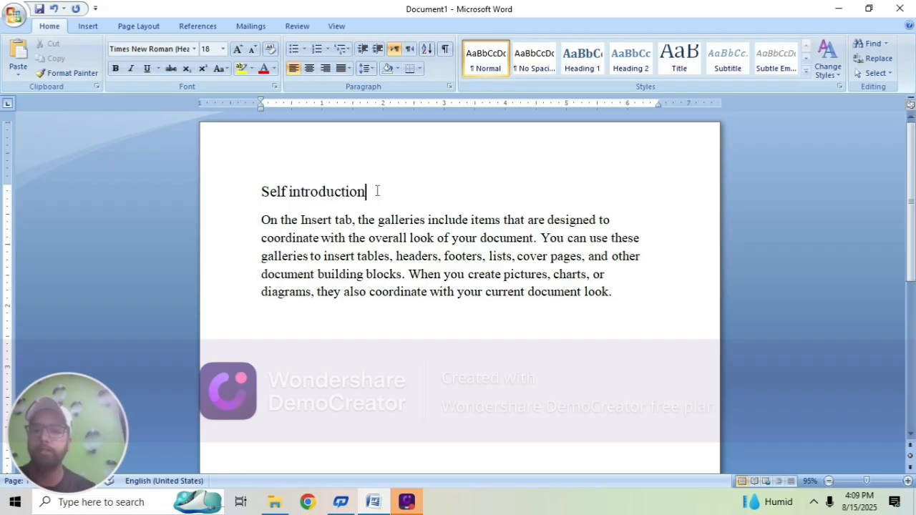
left_click(223, 49)
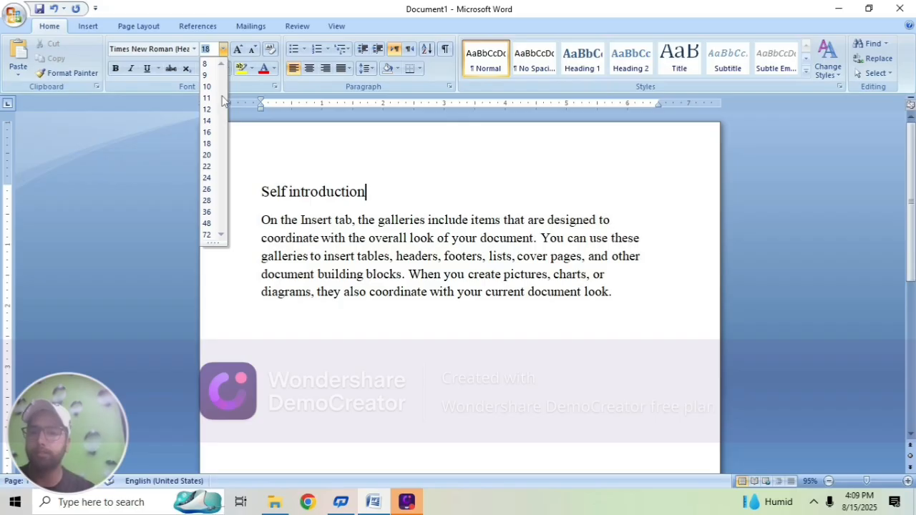
left_click(409, 192)
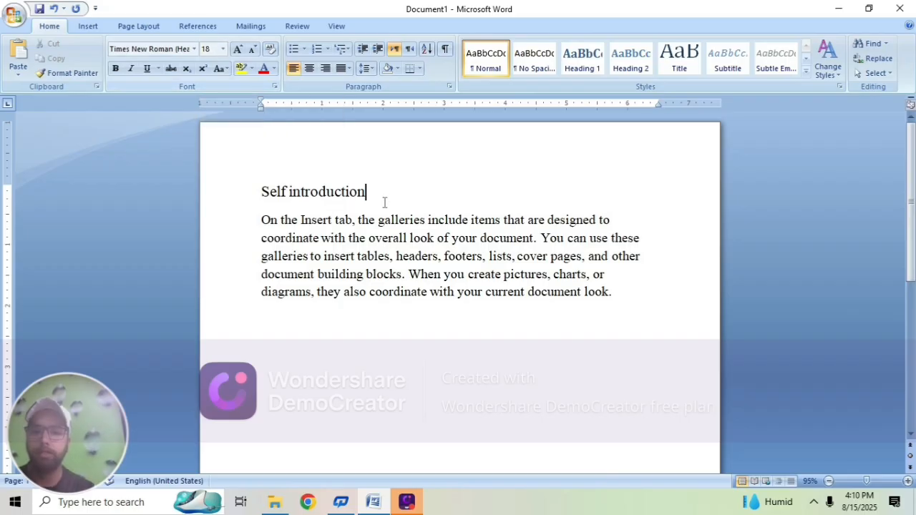
Preview larger font sizes on the "Self introduction" heading, set its size to the custom value 42 and deselect it
key("shift+Home")
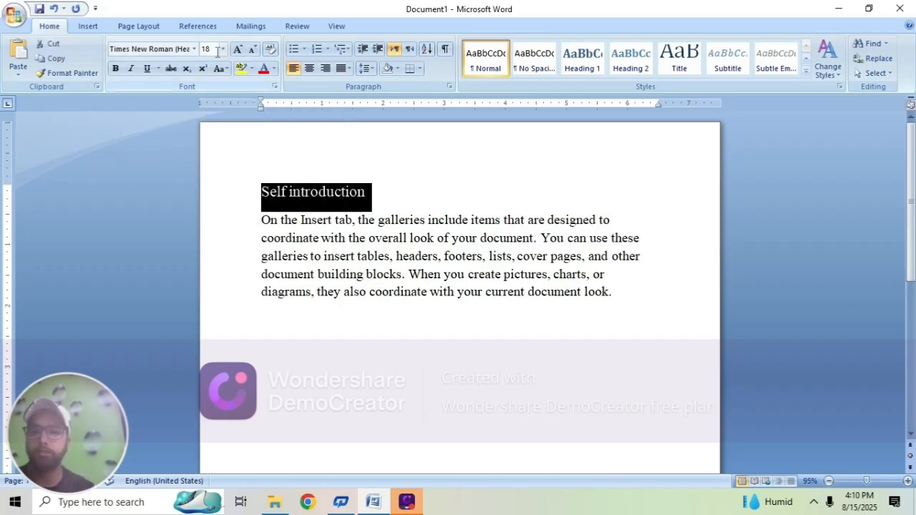
left_click(223, 50)
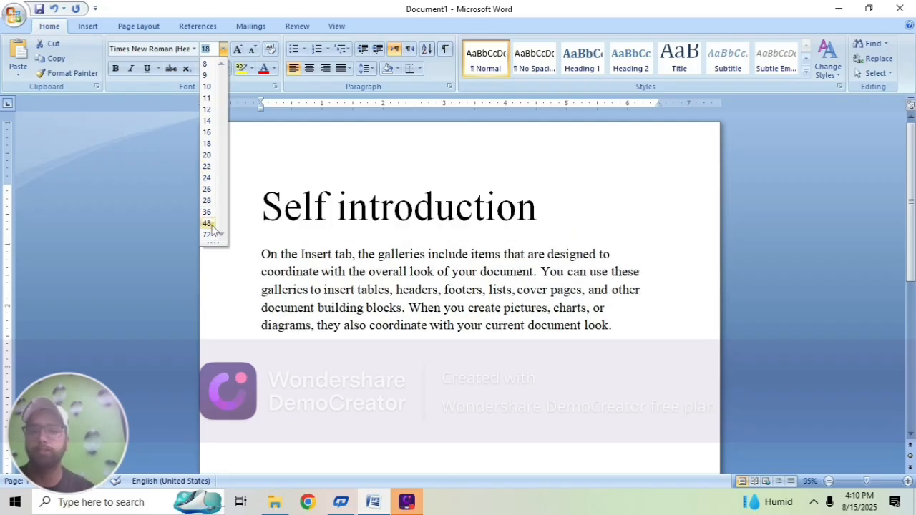
left_click(337, 165)
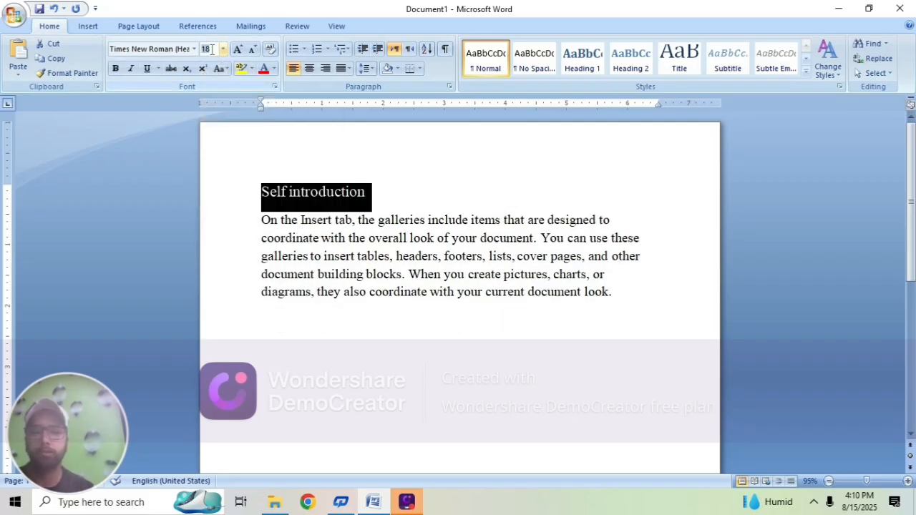
key("BackSpace")
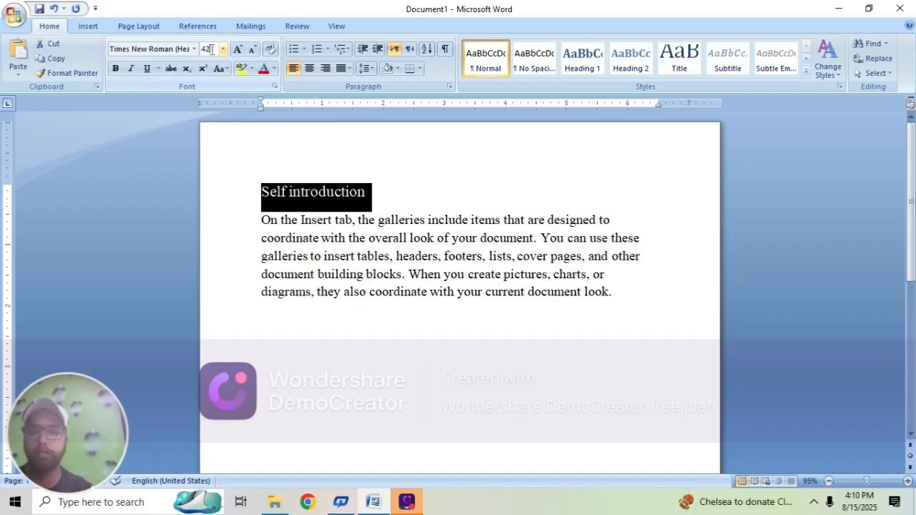
key("Return")
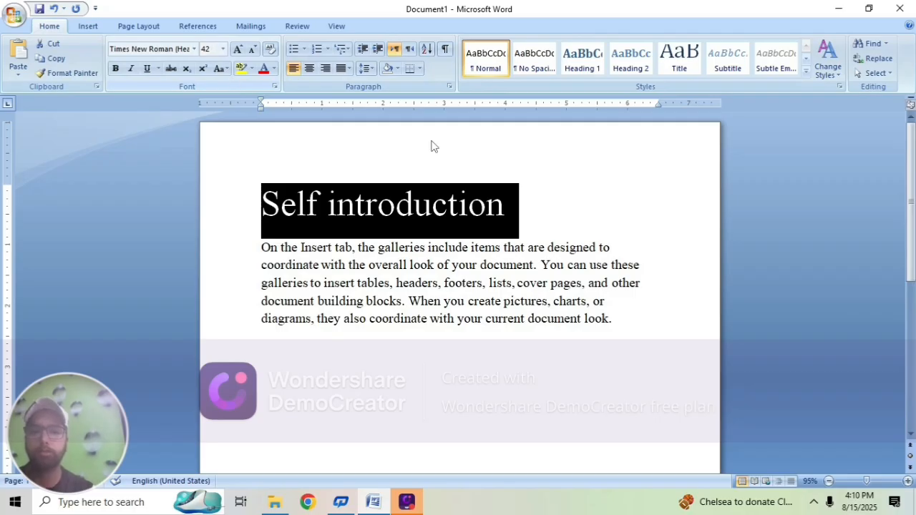
left_click(560, 198)
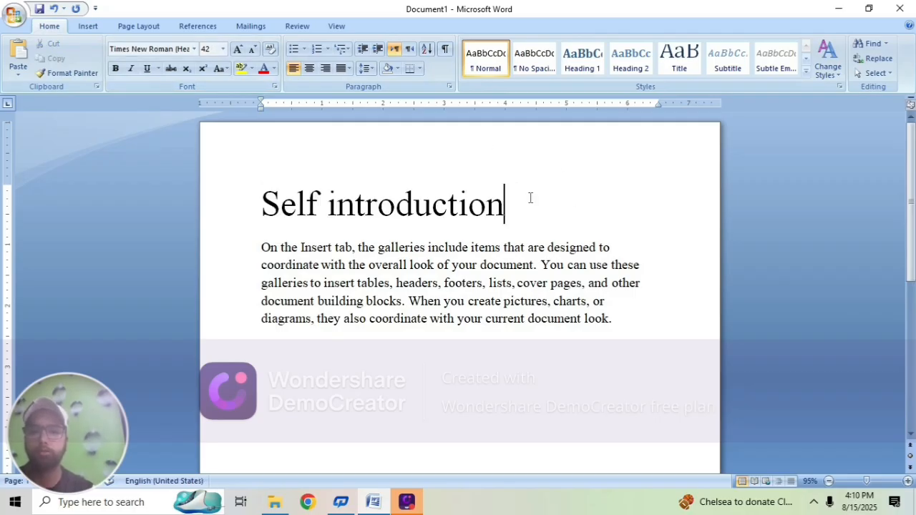
Check the font size of the "Self introduction" heading against the list of preset font sizes
left_click(387, 358)
left_click(355, 206)
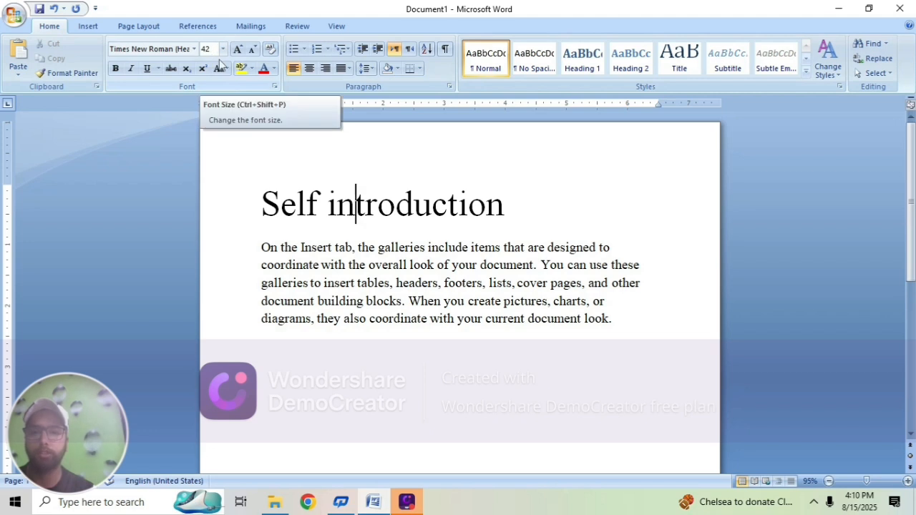
left_click(513, 212)
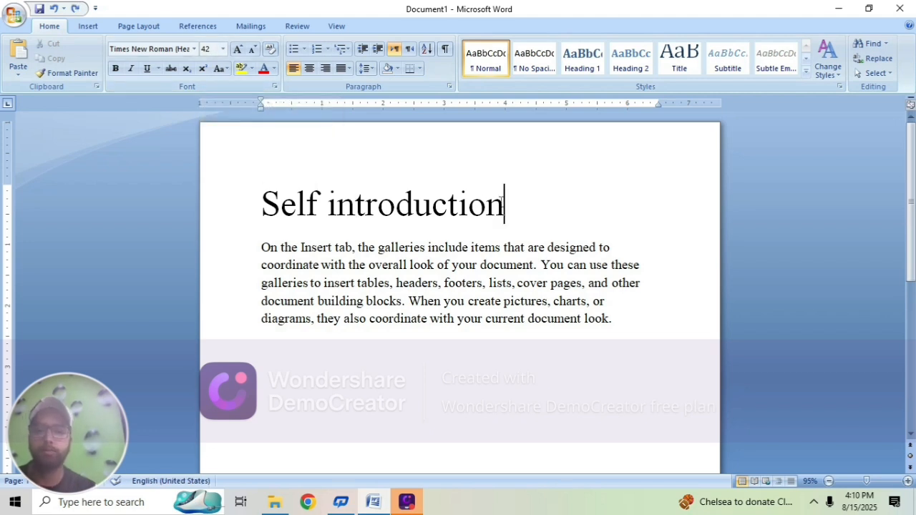
left_click(223, 49)
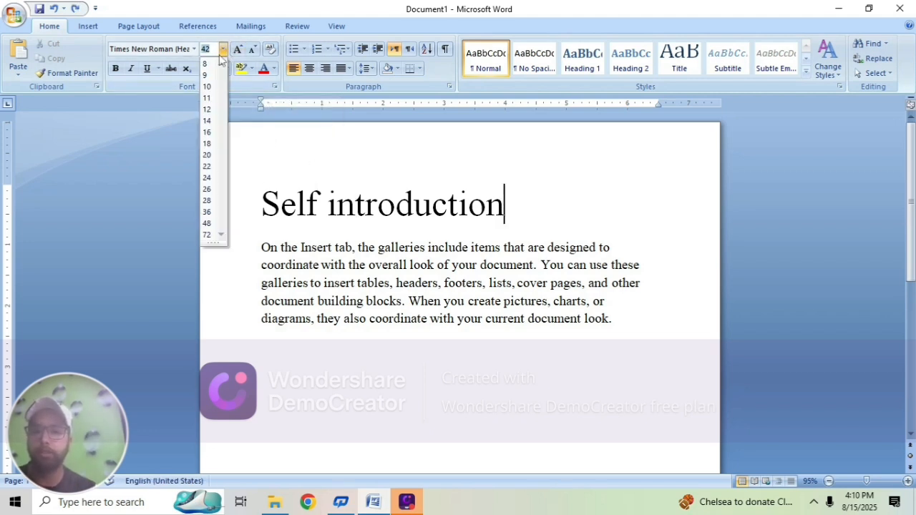
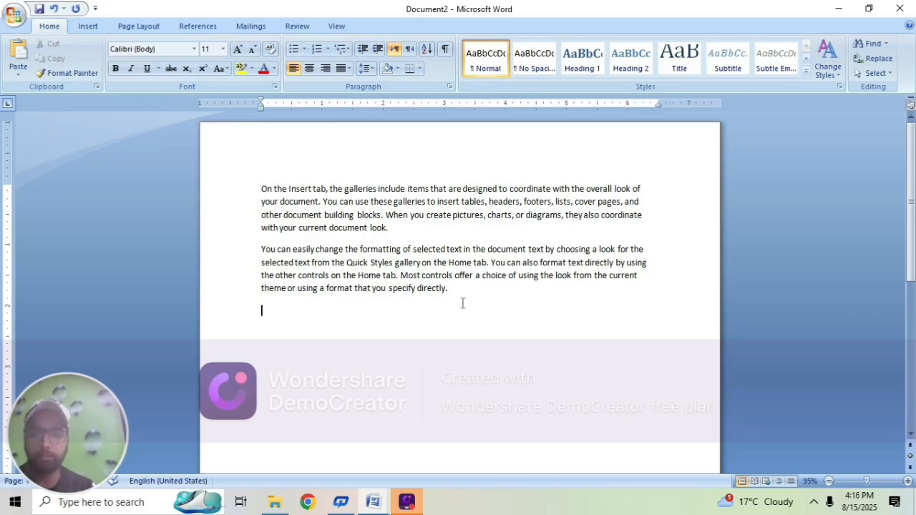
Change the sentence openings "You" and "When" in the first paragraph to lowercase "you" and "when"
scroll(463, 304, "up", 1)
scroll(462, 304, "up", 1)
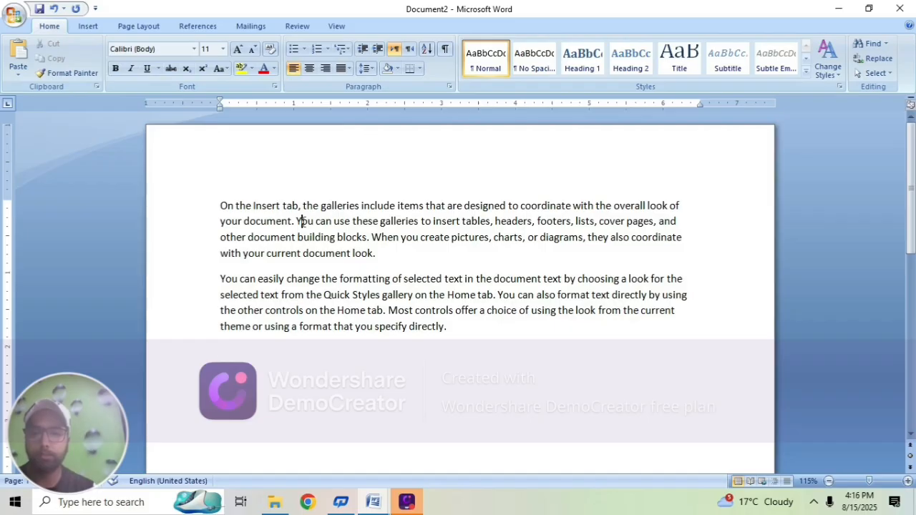
key("BackSpace")
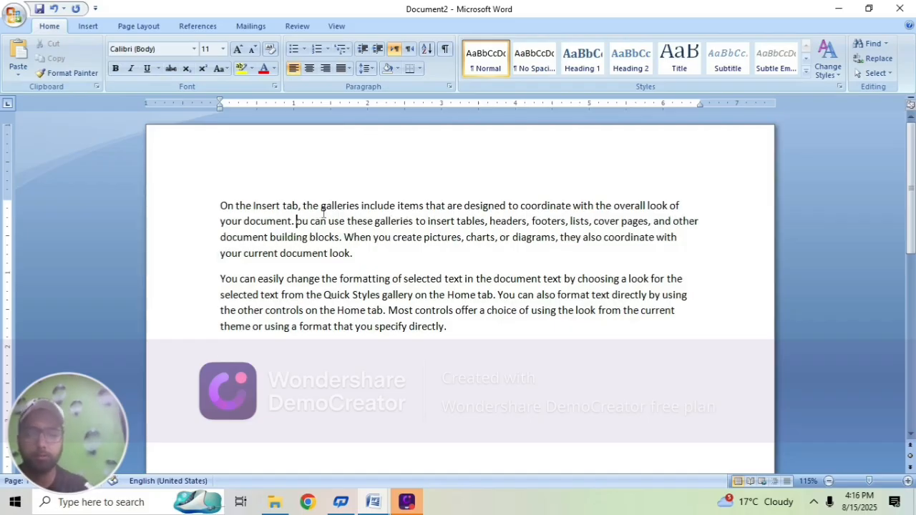
type("y")
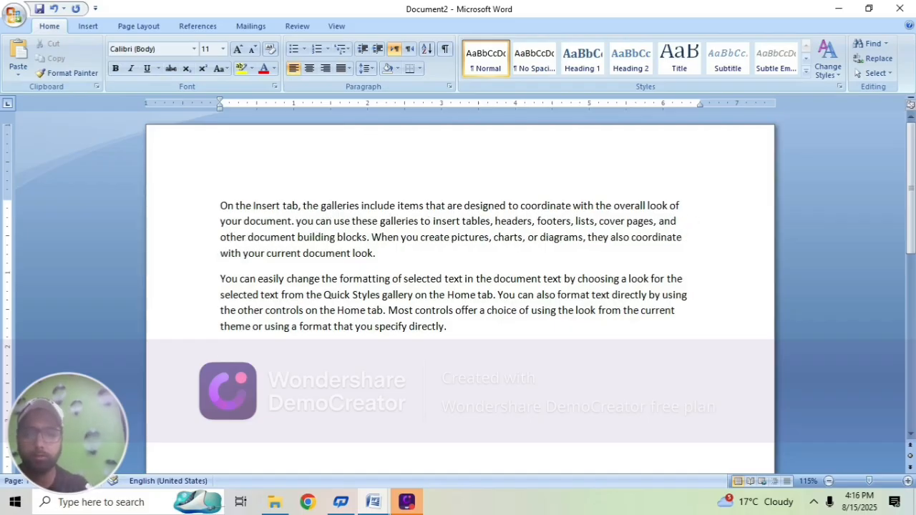
left_click(382, 238)
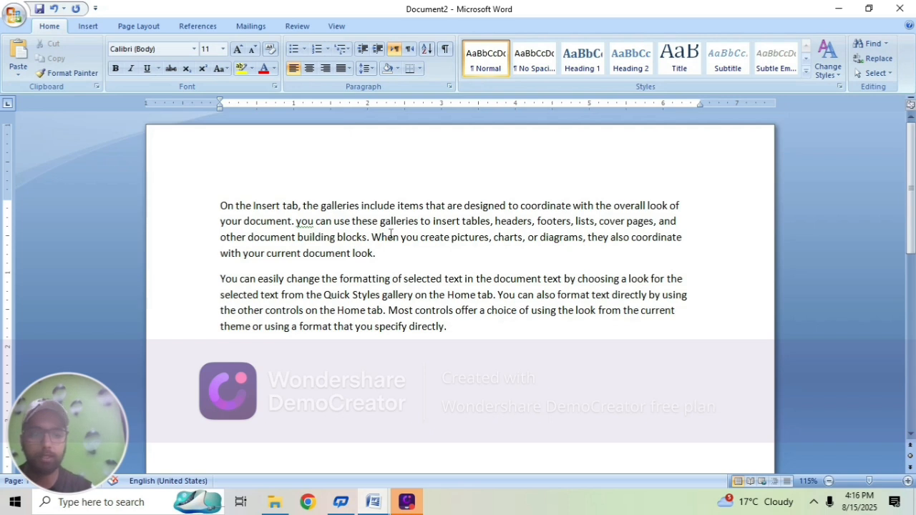
key("BackSpace")
type("w")
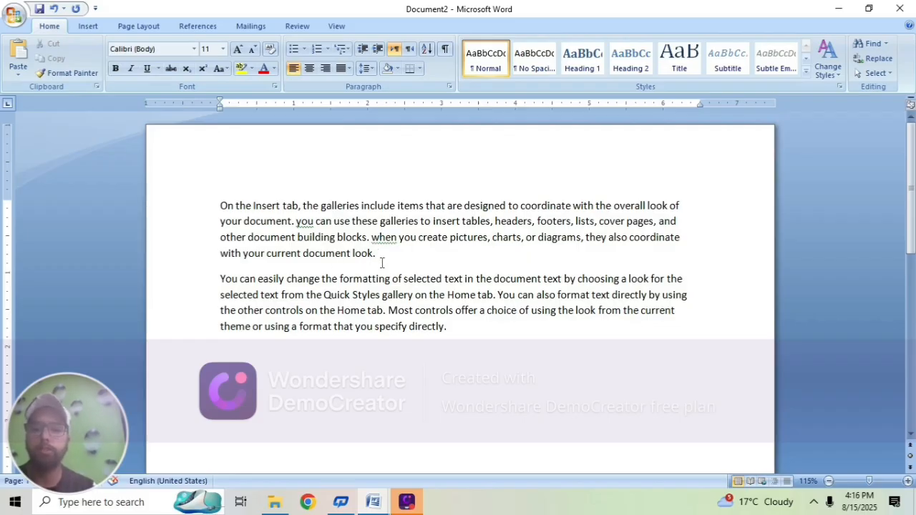
Apply Sentence case to the whole first paragraph and deselect it
left_click_drag(382, 258, 199, 214)
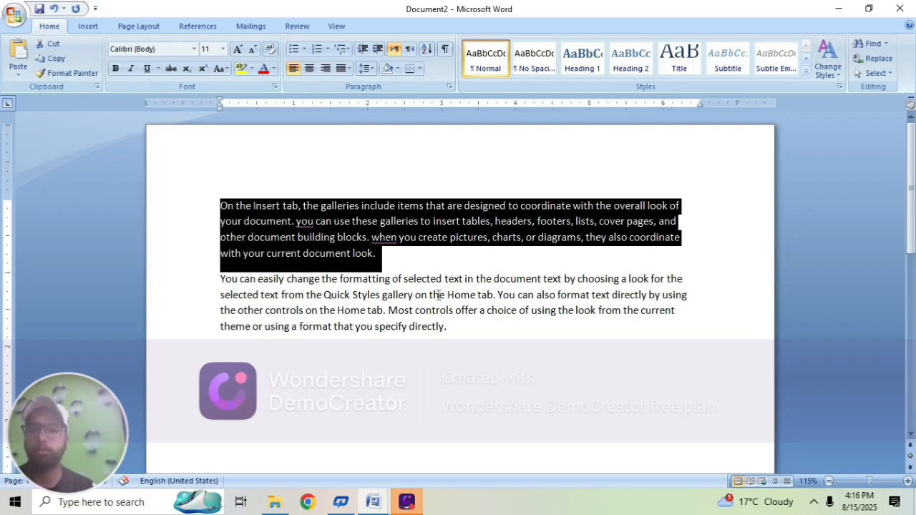
left_click(388, 343)
left_click_drag(379, 254, 220, 206)
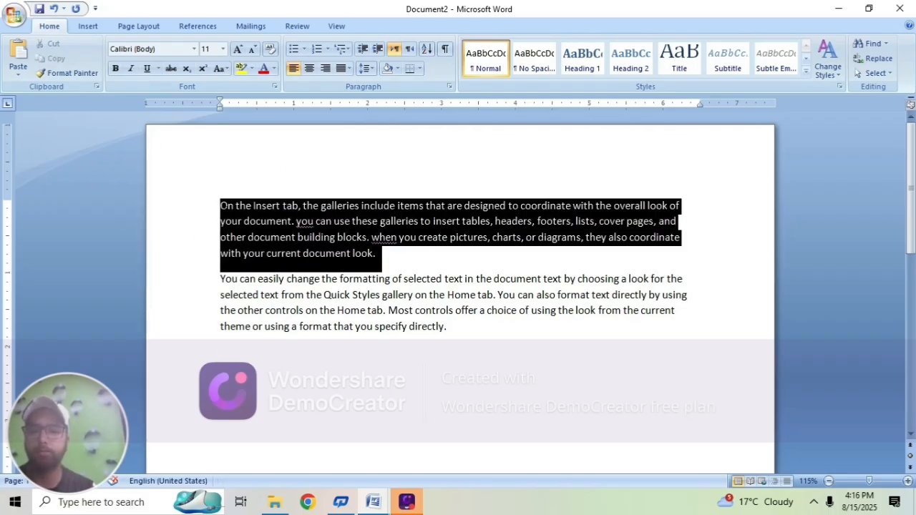
left_click(229, 70)
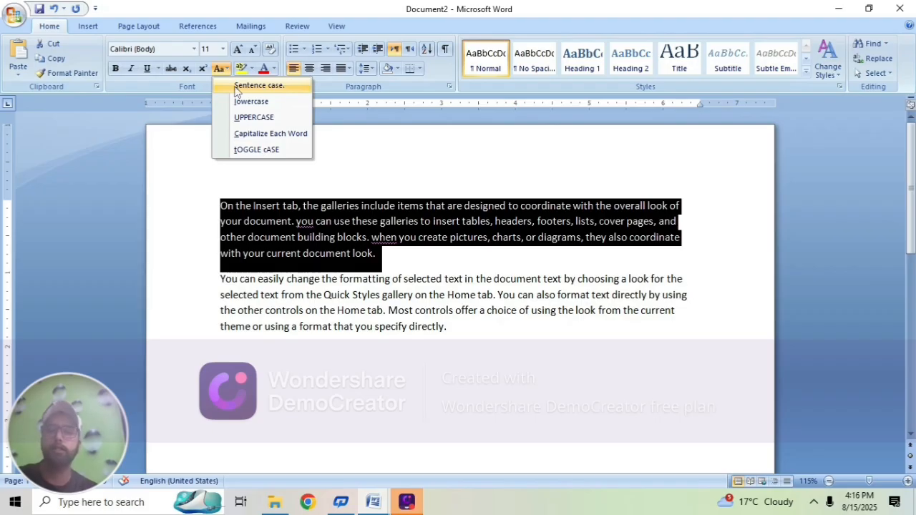
left_click(237, 86)
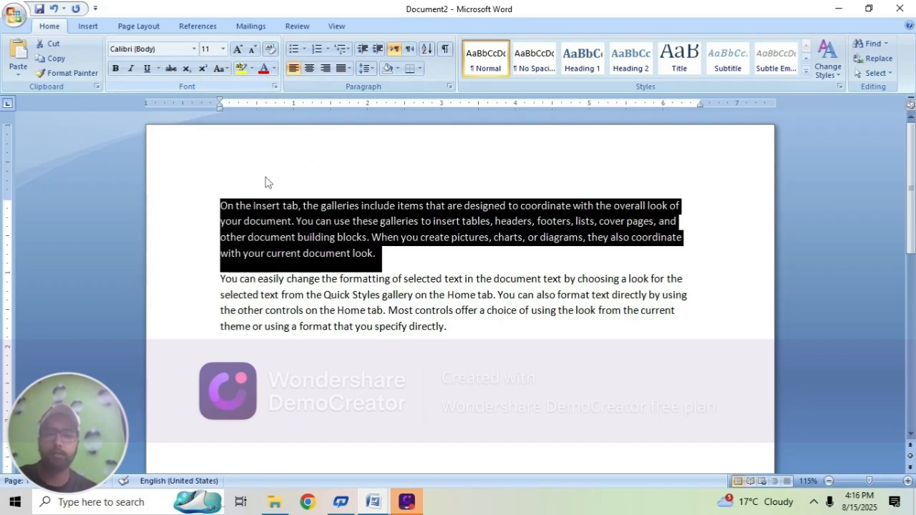
left_click(221, 351)
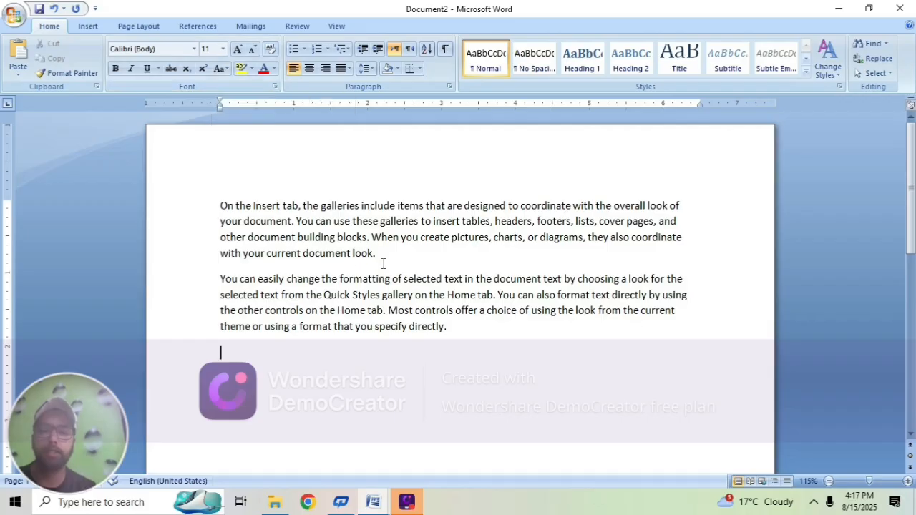
Convert the whole first paragraph to UPPERCASE and deselect it
left_click_drag(384, 259, 220, 205)
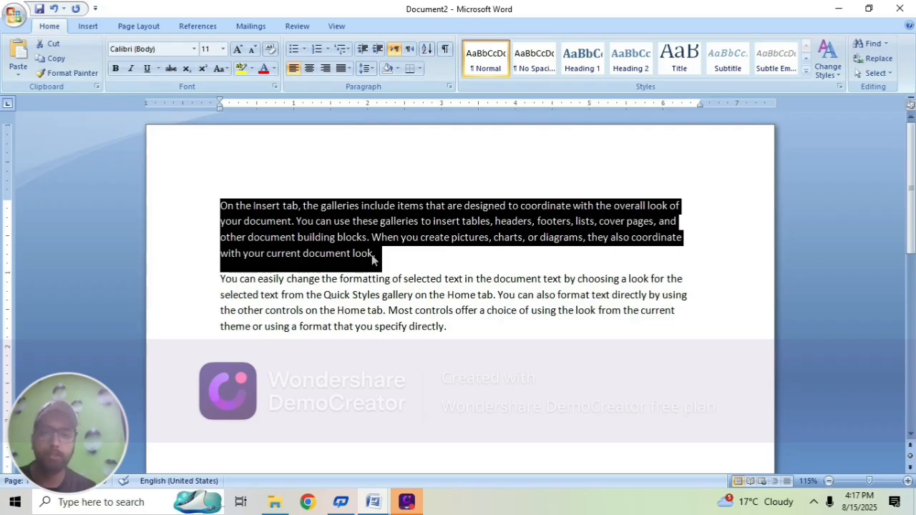
left_click(226, 70)
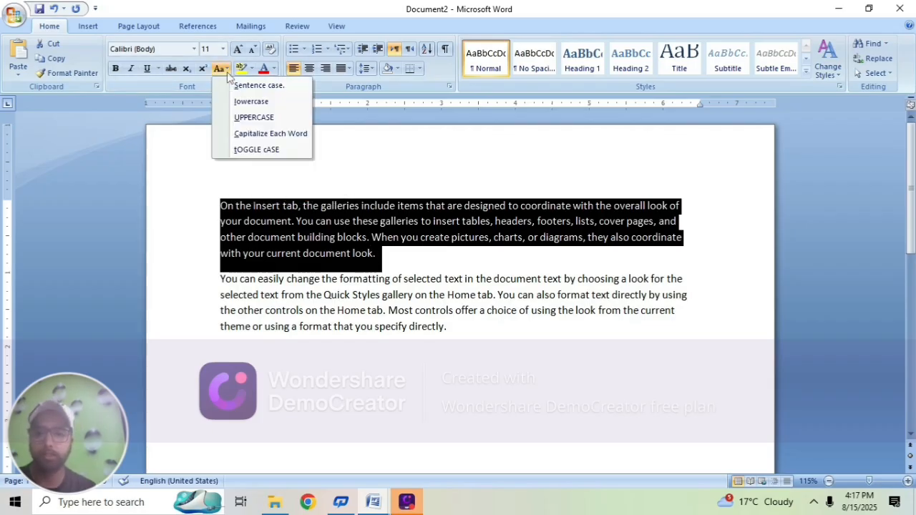
left_click(253, 119)
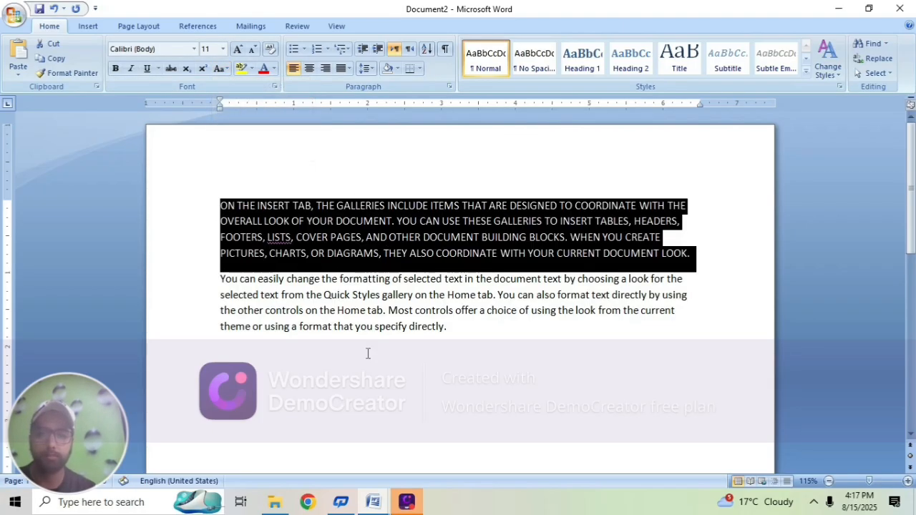
left_click(368, 351)
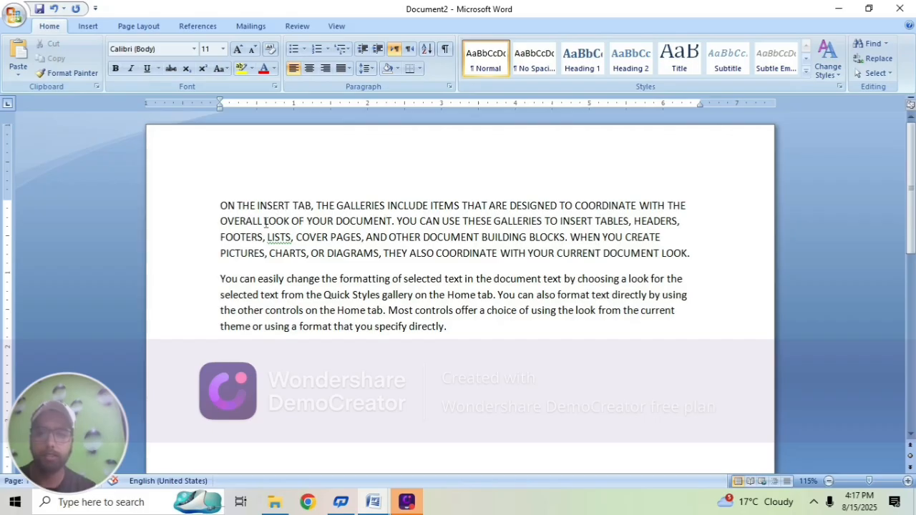
Convert the whole first paragraph to lowercase and deselect it
left_click_drag(697, 256, 207, 195)
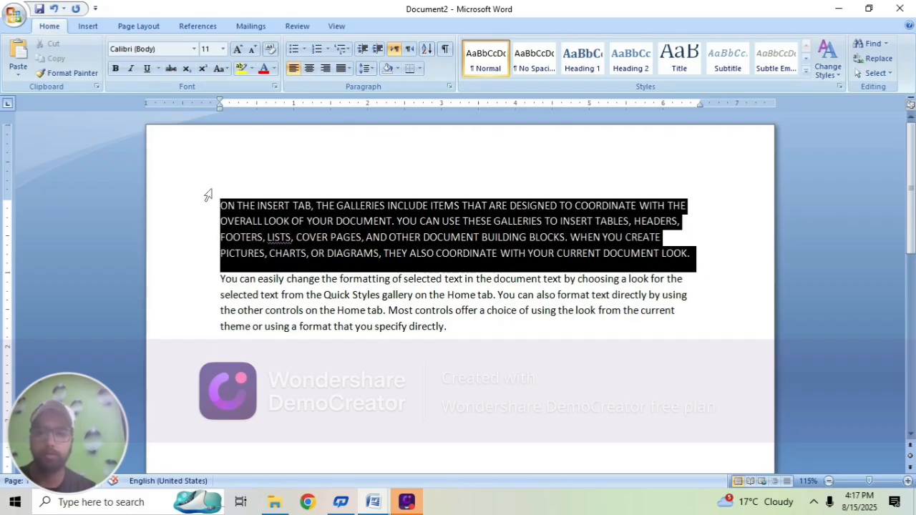
left_click(221, 69)
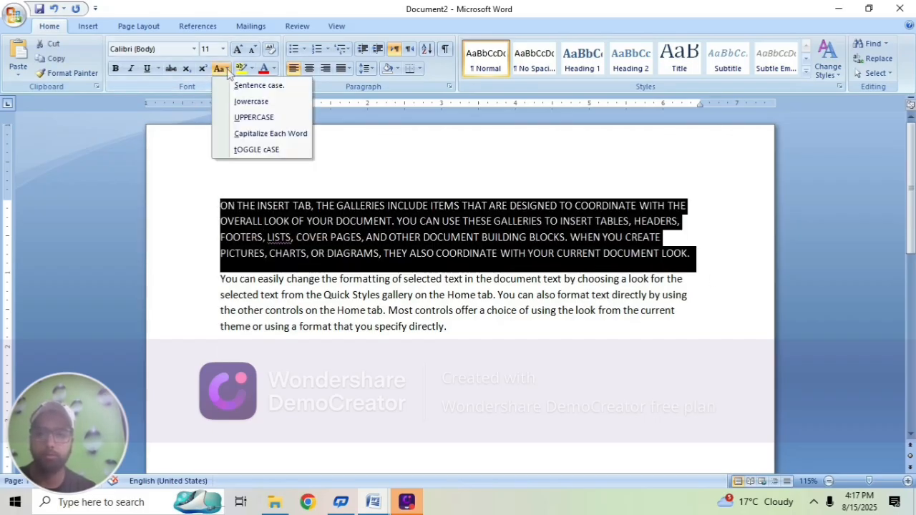
left_click(250, 101)
left_click(429, 352)
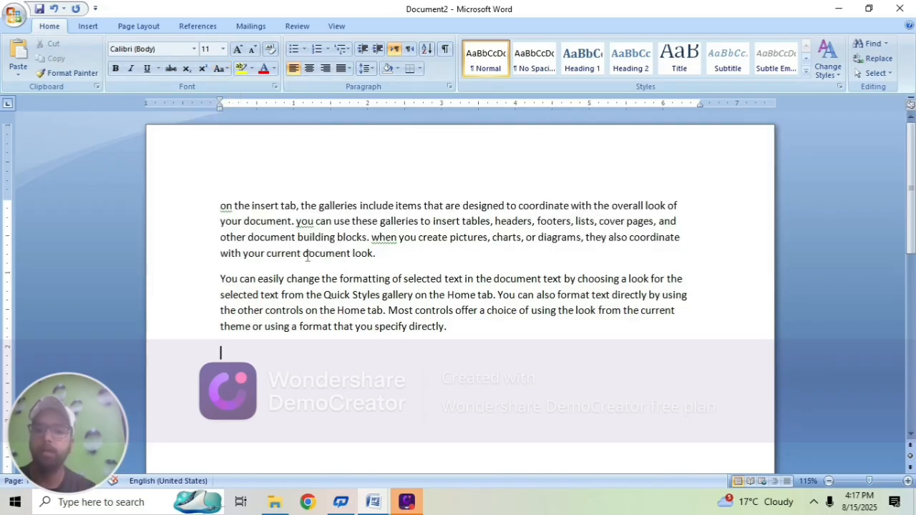
Apply Capitalize Each Word to the whole first paragraph and deselect it
left_click_drag(374, 256, 212, 180)
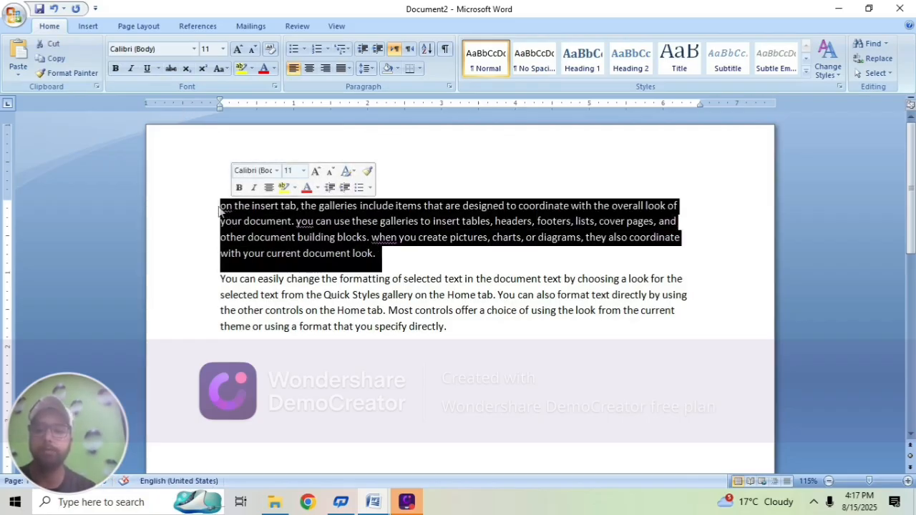
left_click(226, 73)
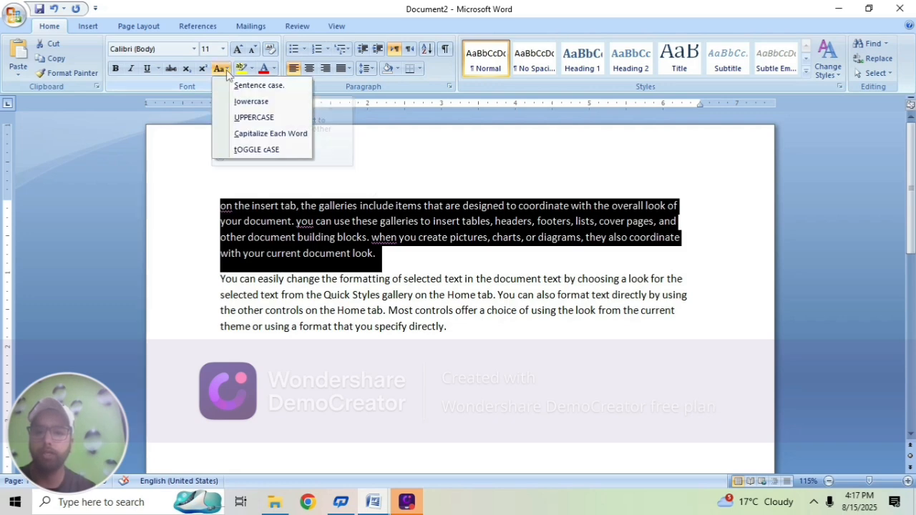
left_click(296, 138)
left_click(422, 385)
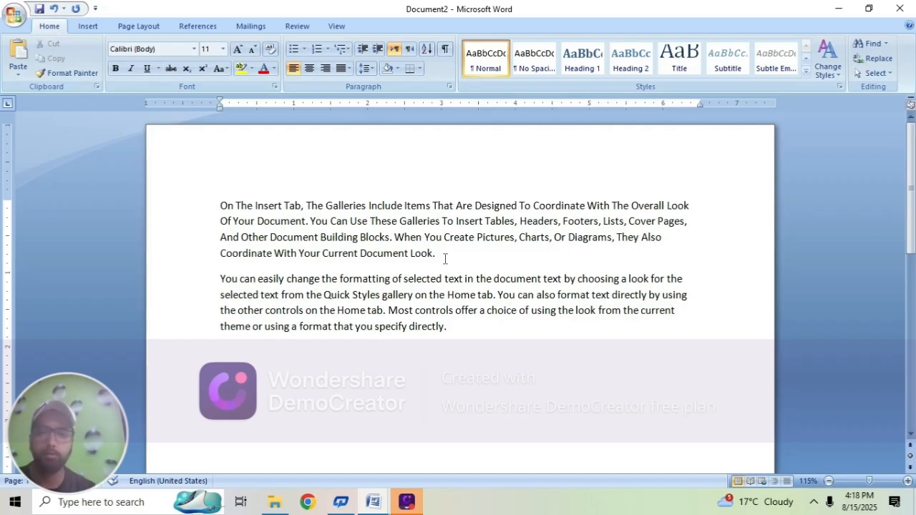
Apply tOGGLE cASE to the whole first paragraph and deselect it
left_click_drag(444, 259, 220, 208)
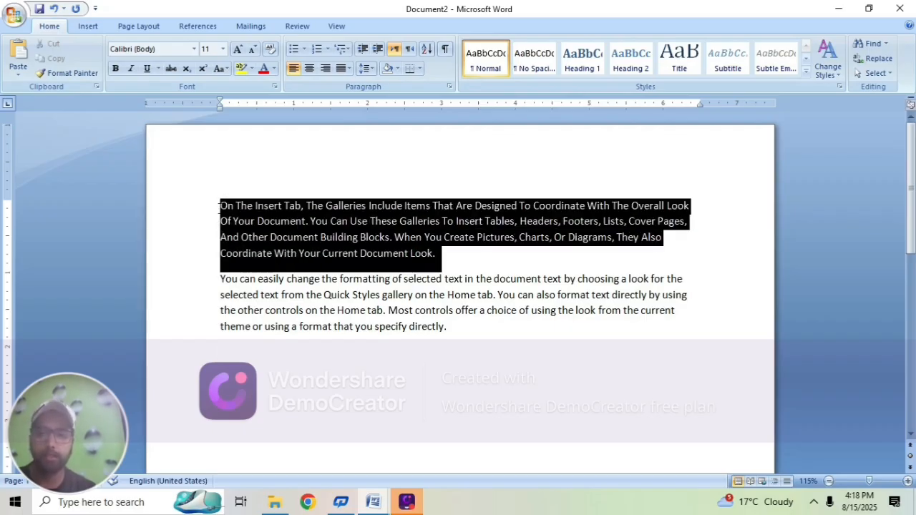
left_click(226, 68)
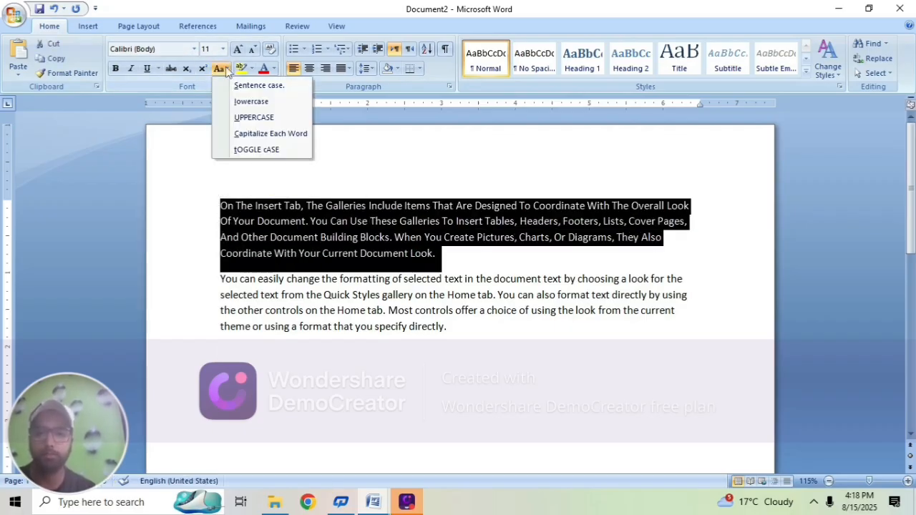
left_click(252, 149)
left_click(337, 378)
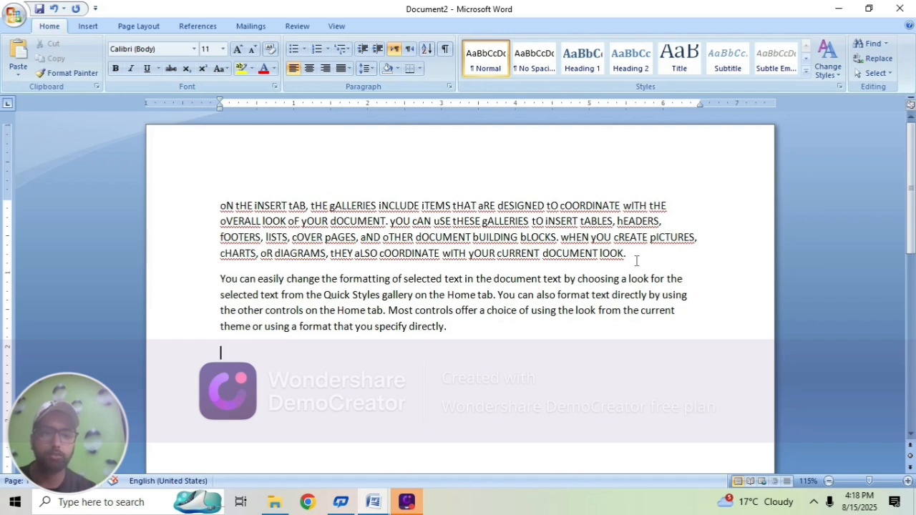
Return the toggled first paragraph to Sentence case and deselect it
left_click_drag(636, 261, 221, 200)
left_click(220, 69)
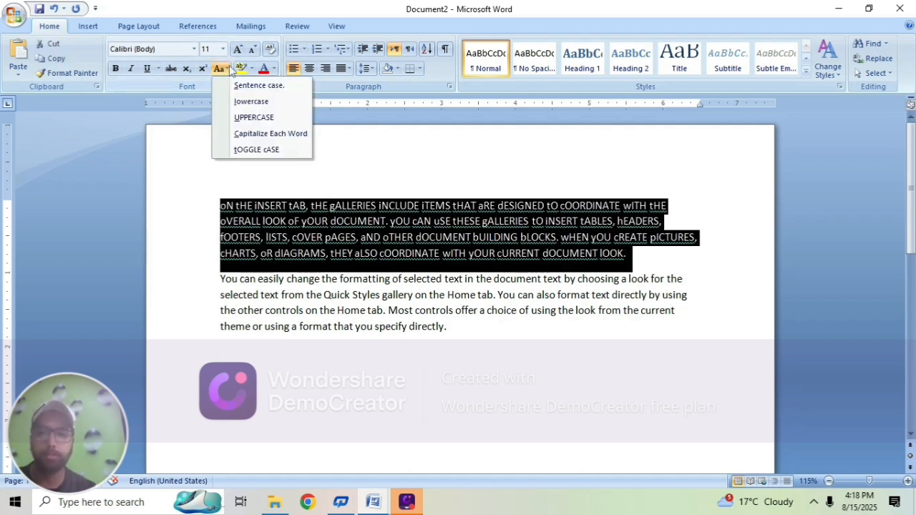
left_click(253, 90)
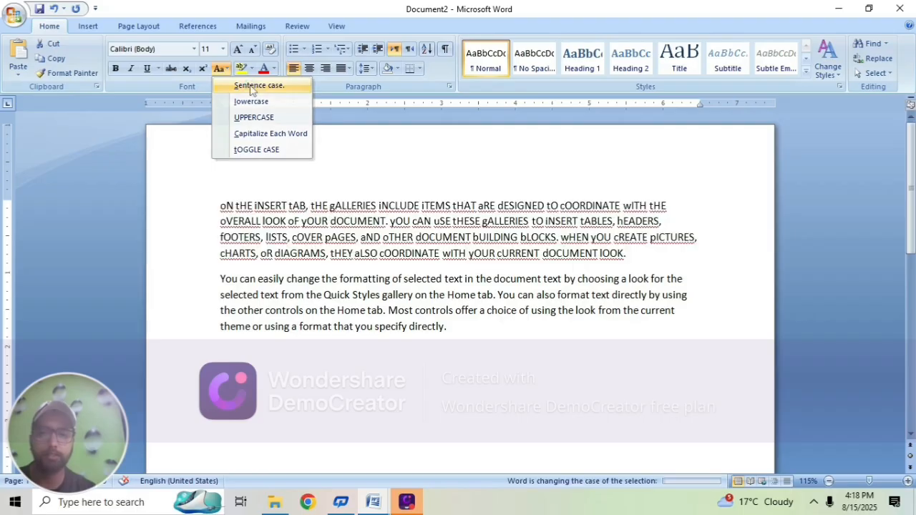
left_click(397, 392)
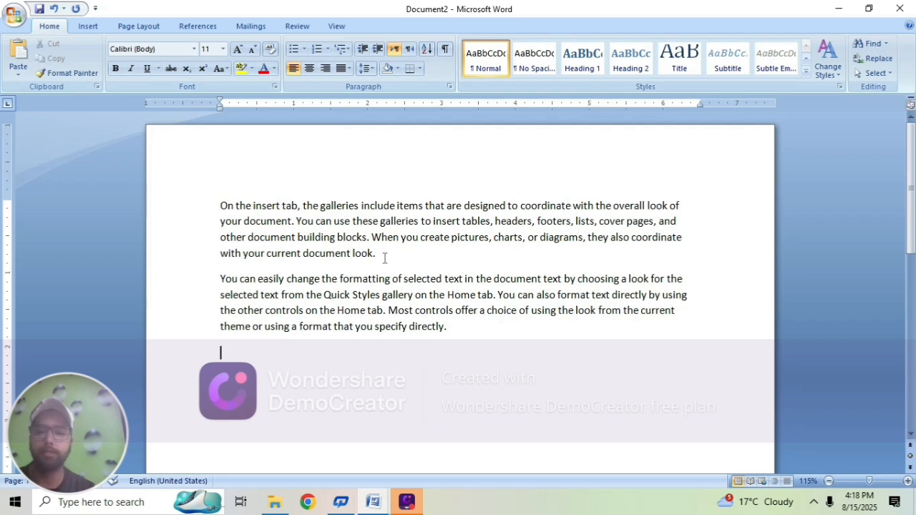
Select the first paragraph and preview larger preset font sizes on it without applying one
left_click_drag(384, 257, 208, 126)
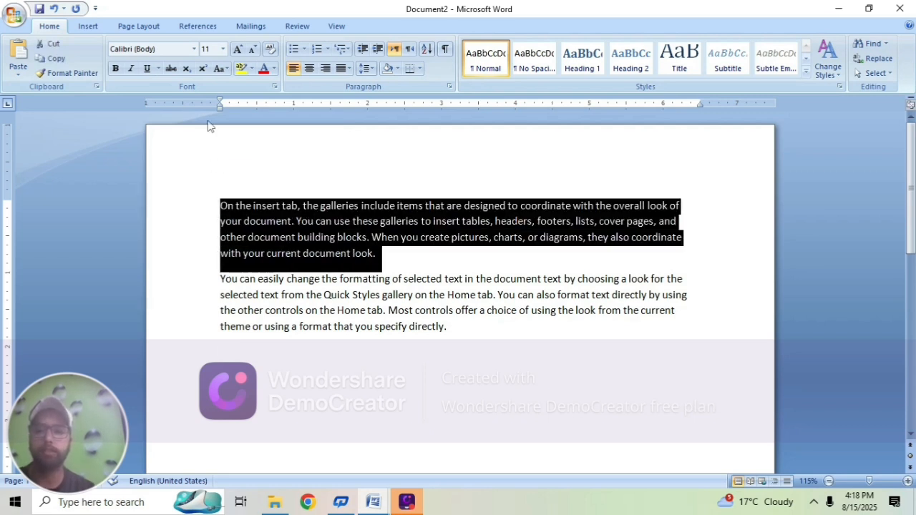
left_click(222, 49)
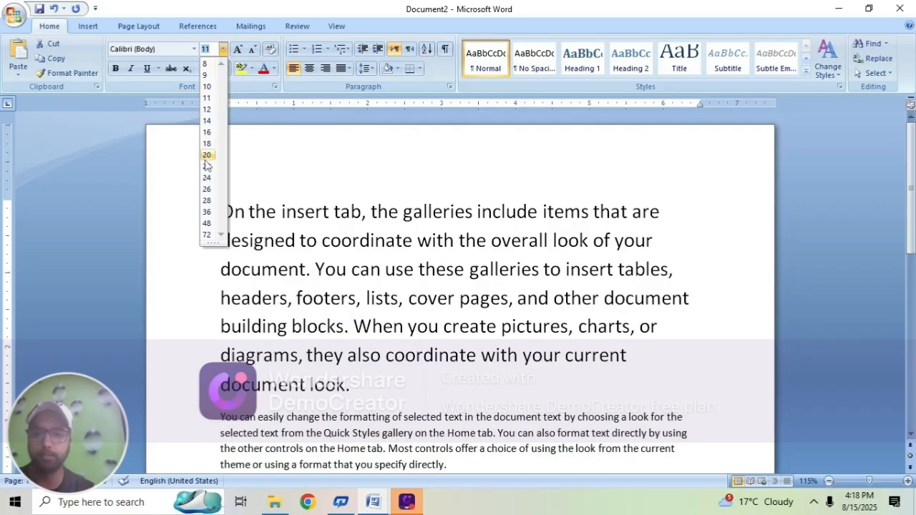
left_click(355, 333)
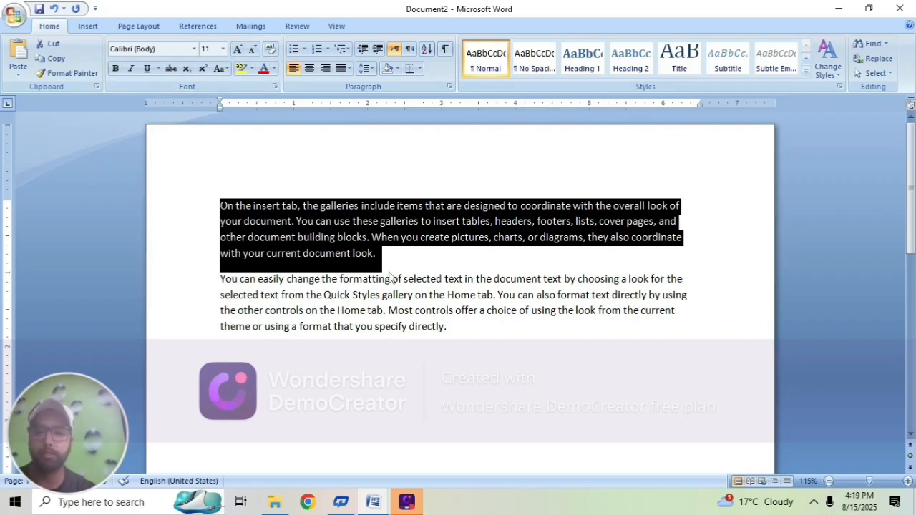
Enlarge the first paragraph's text step by step with Grow Font to size 22 and deselect it
left_click(238, 49)
left_click(238, 49)
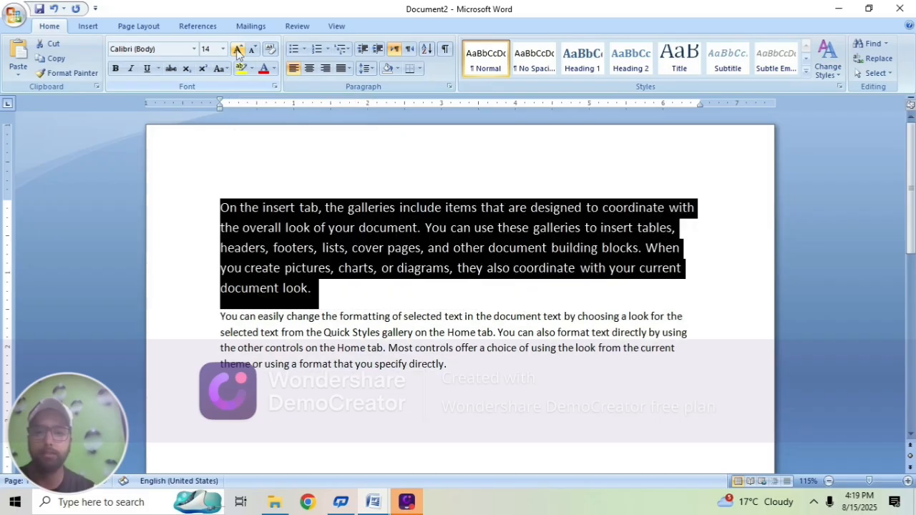
left_click(237, 49)
left_click(237, 48)
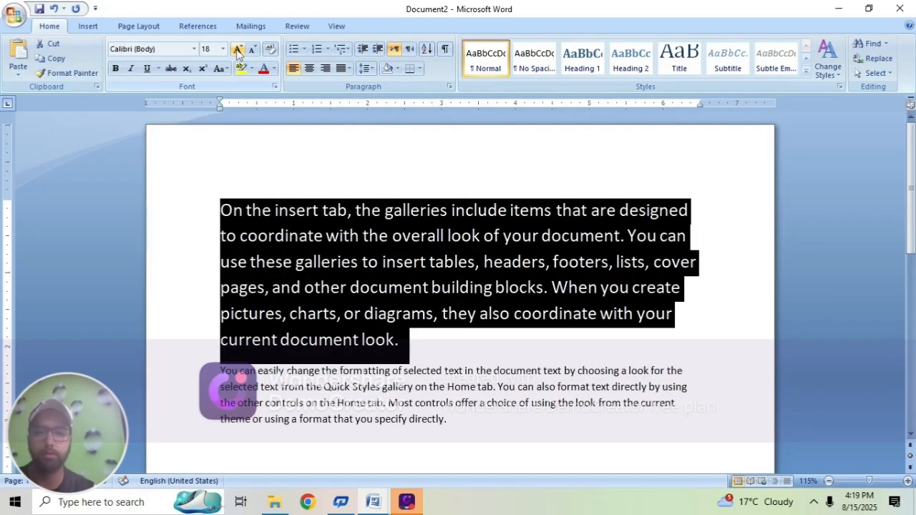
left_click(237, 49)
left_click(237, 49)
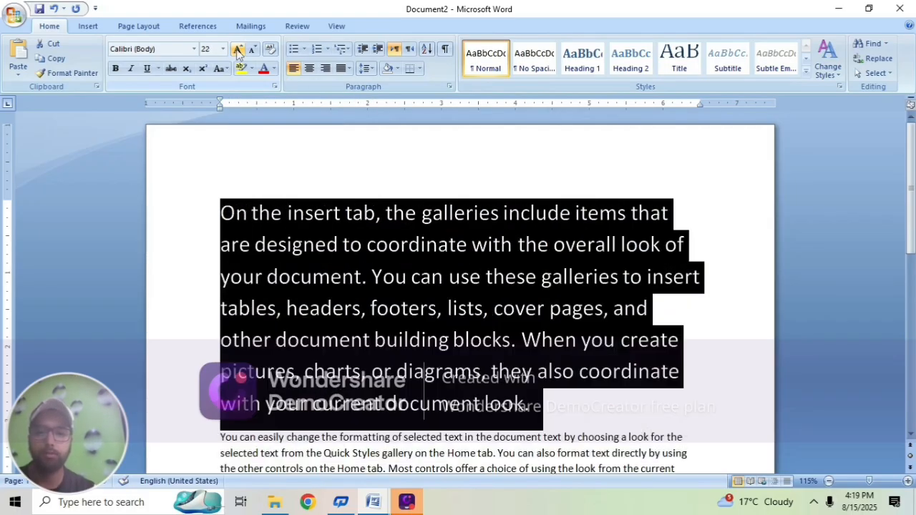
left_click(529, 405)
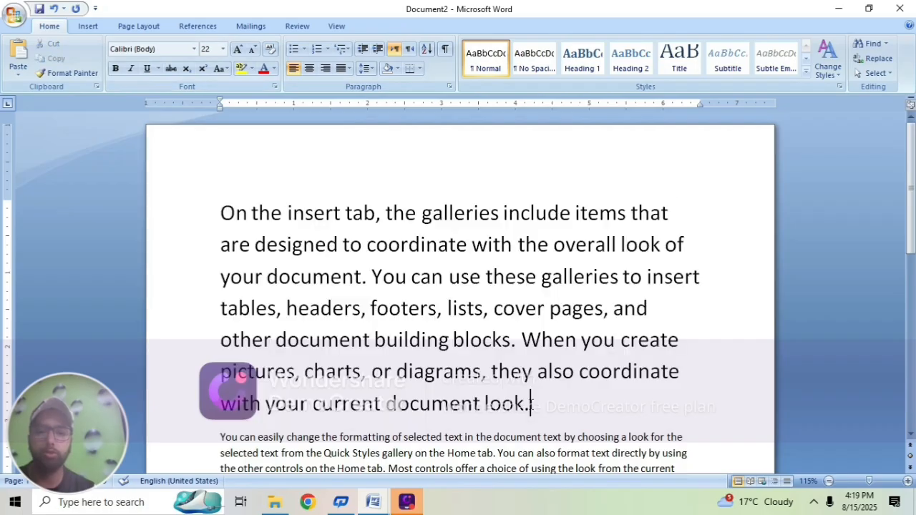
Reduce the first paragraph's text step by step with Shrink Font to size 5
left_click_drag(529, 404, 204, 207)
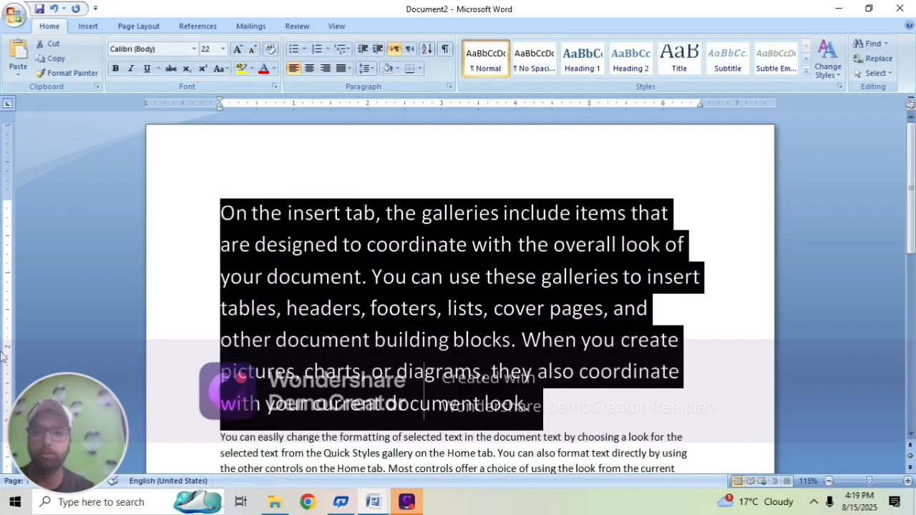
left_click(253, 48)
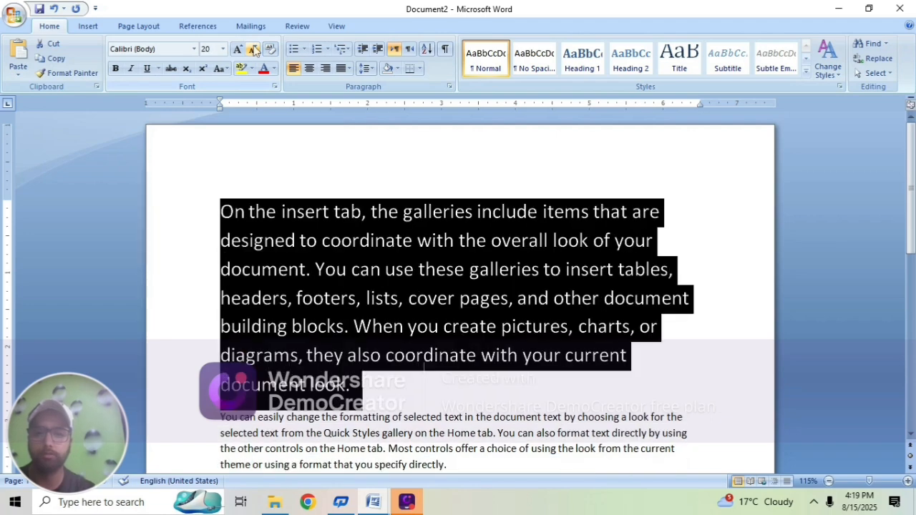
left_click(253, 48)
left_click(253, 49)
left_click(253, 48)
left_click(253, 49)
left_click(253, 48)
left_click(253, 49)
left_click(252, 49)
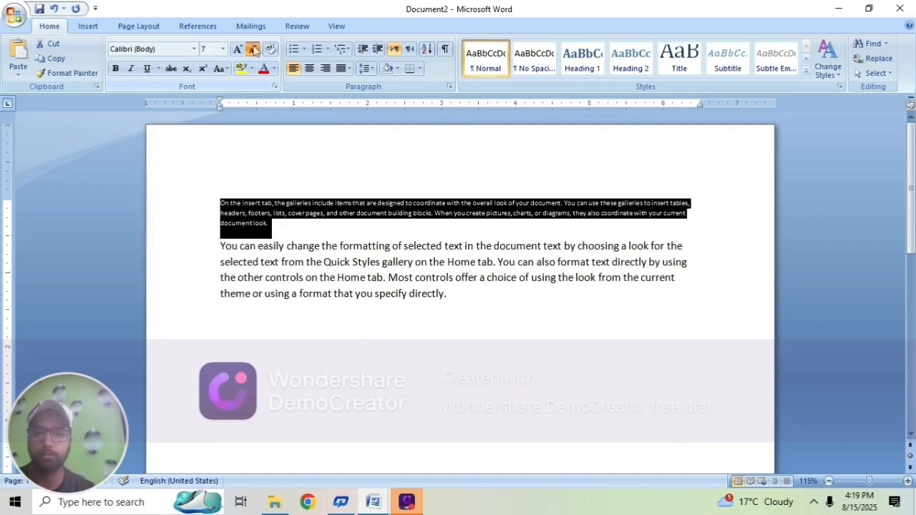
left_click(253, 49)
left_click(253, 48)
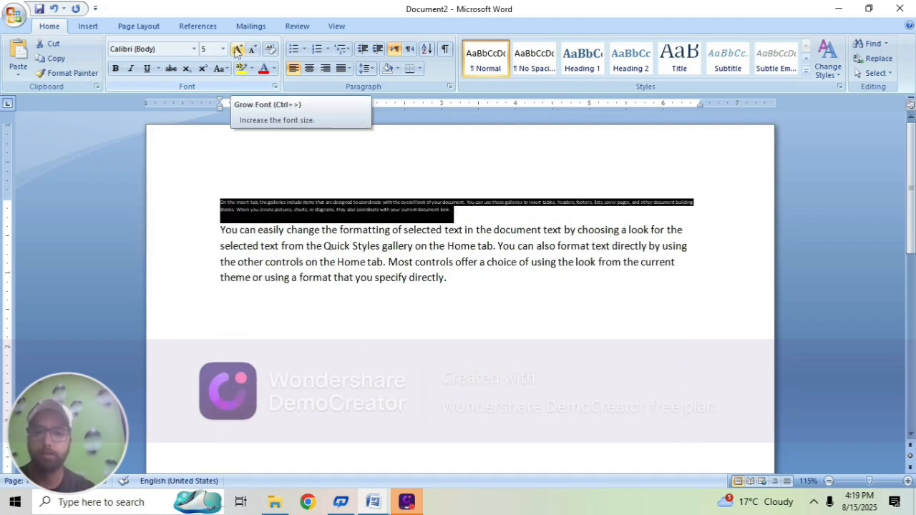
Enlarge the first paragraph's text step by step with Grow Font to size 18 and deselect it
left_click(236, 48)
left_click(237, 48)
left_click(237, 48)
left_click(237, 49)
left_click(237, 49)
left_click(236, 49)
left_click(237, 49)
left_click(236, 49)
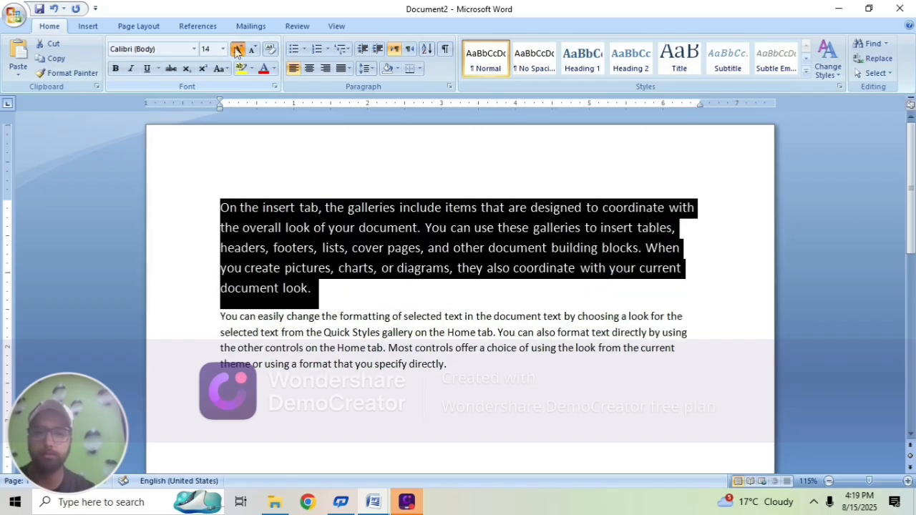
left_click(237, 48)
left_click(237, 48)
left_click(412, 356)
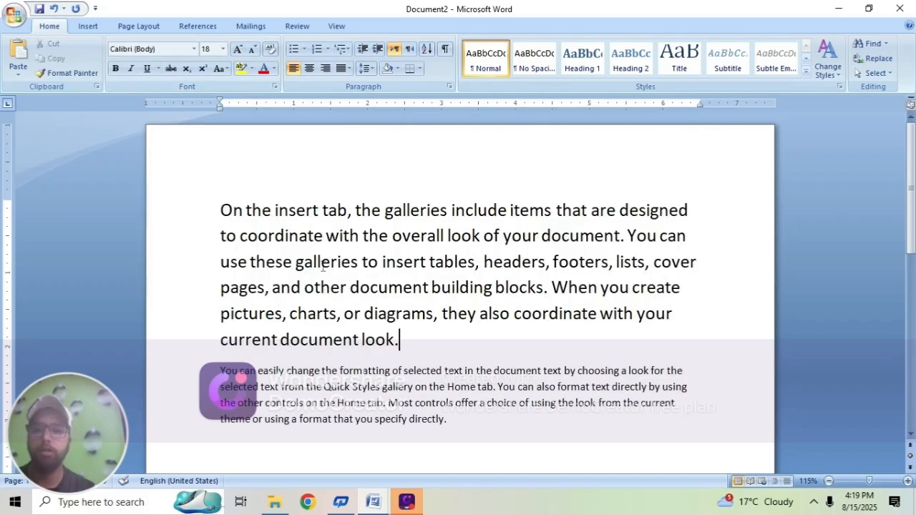
Insert the heading "Self introduction" on its own line above the first paragraph
left_click(253, 69)
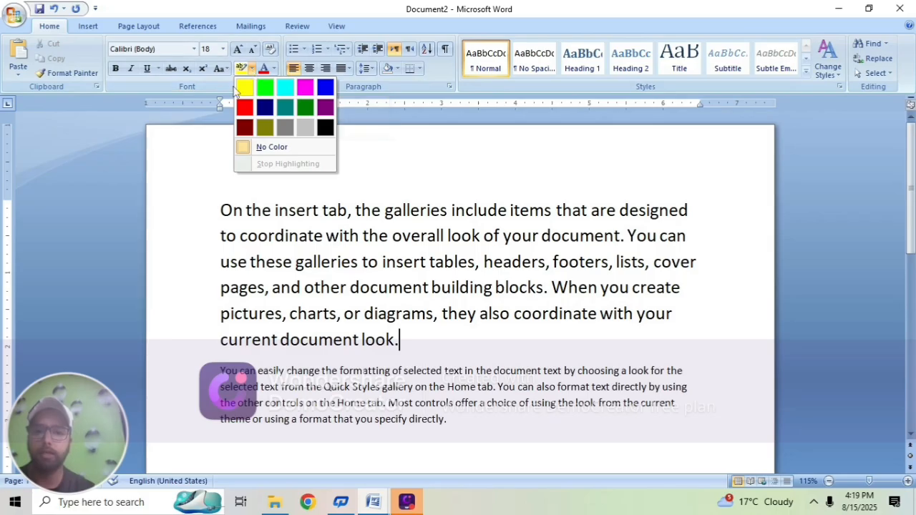
left_click(351, 382)
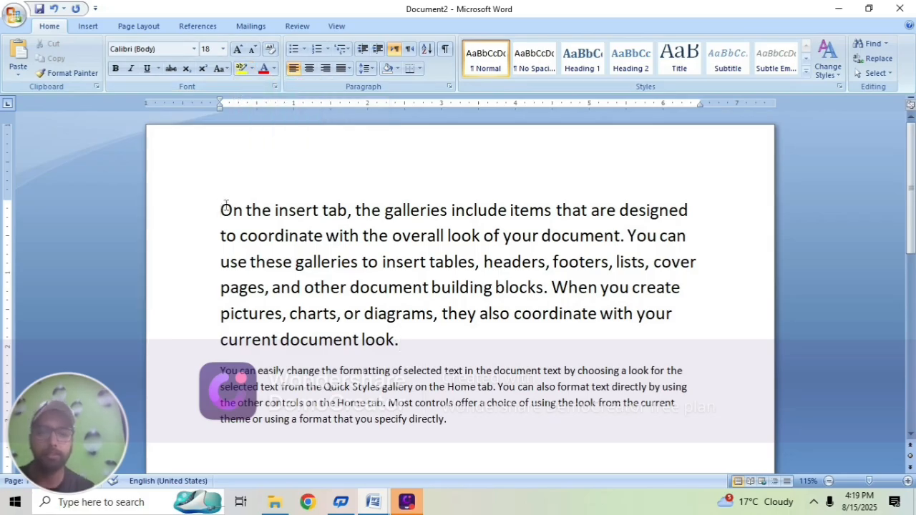
type("self i")
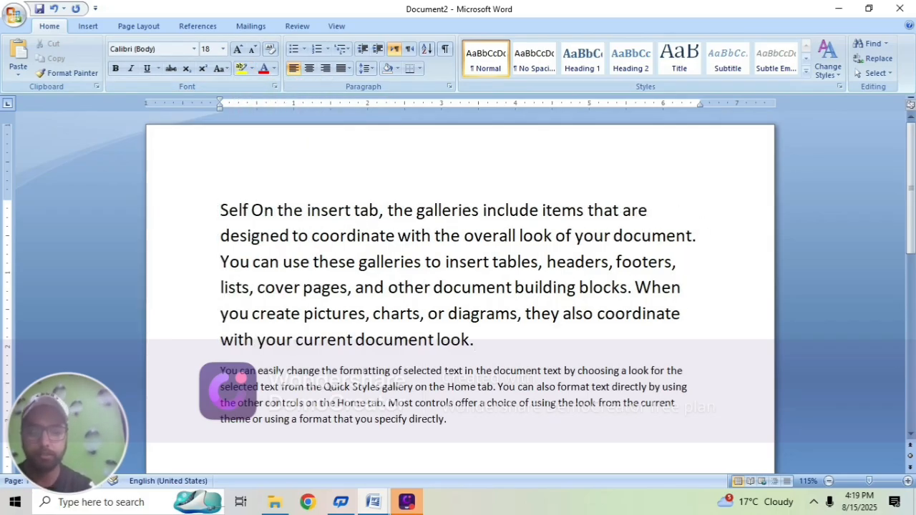
type("ntrod")
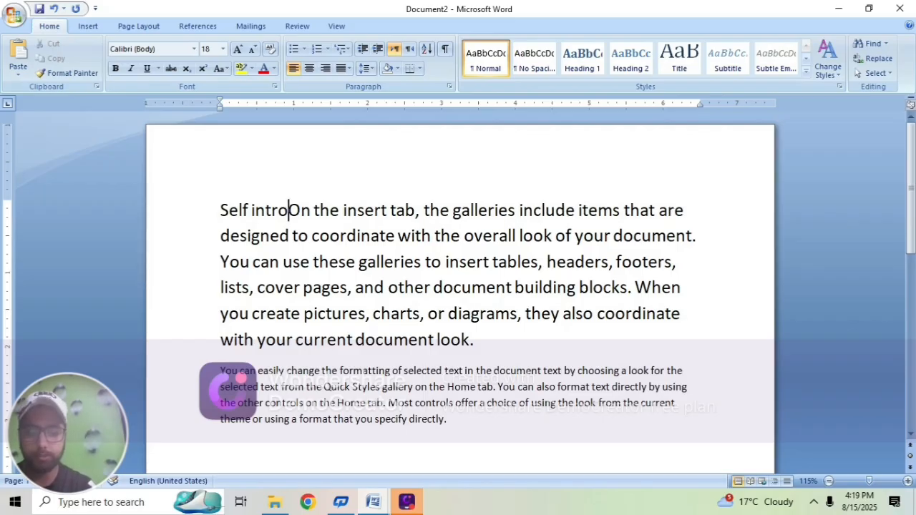
type("uction")
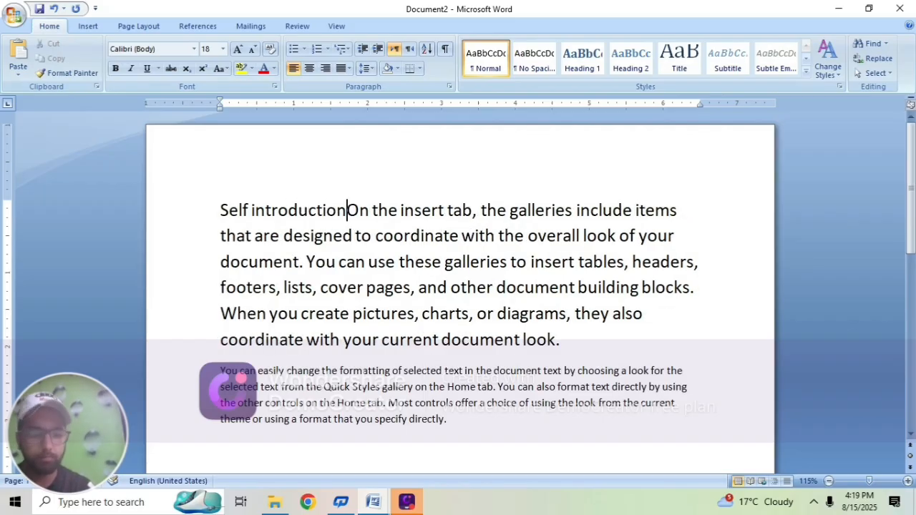
key("Return")
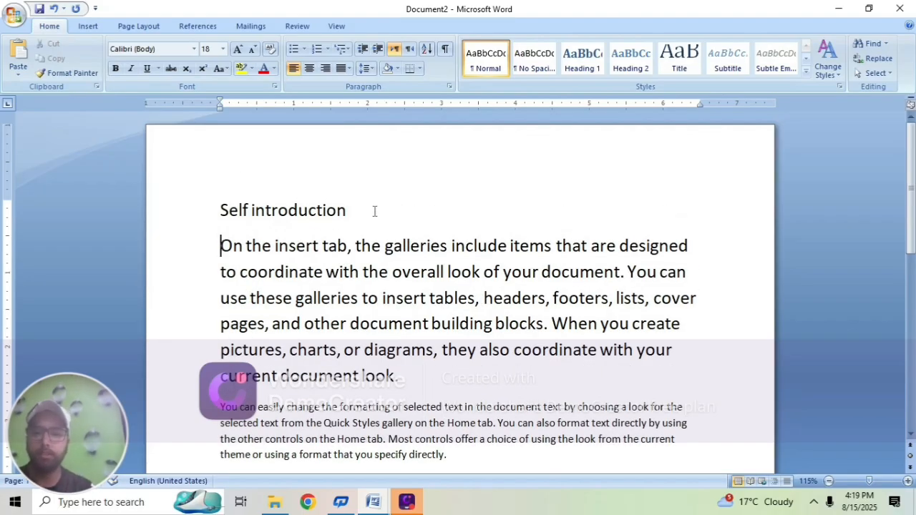
Highlight the "Self introduction" heading in Bright Green and deselect it
left_click_drag(372, 209, 219, 210)
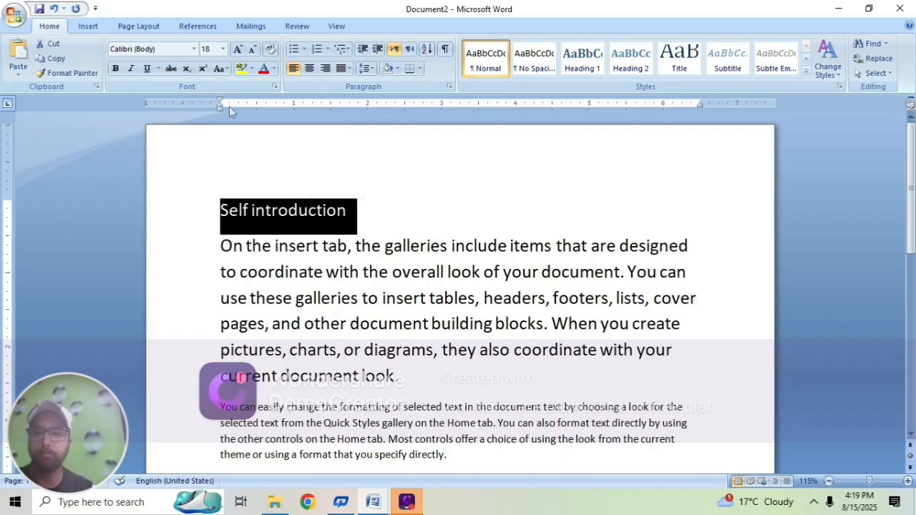
left_click(347, 215)
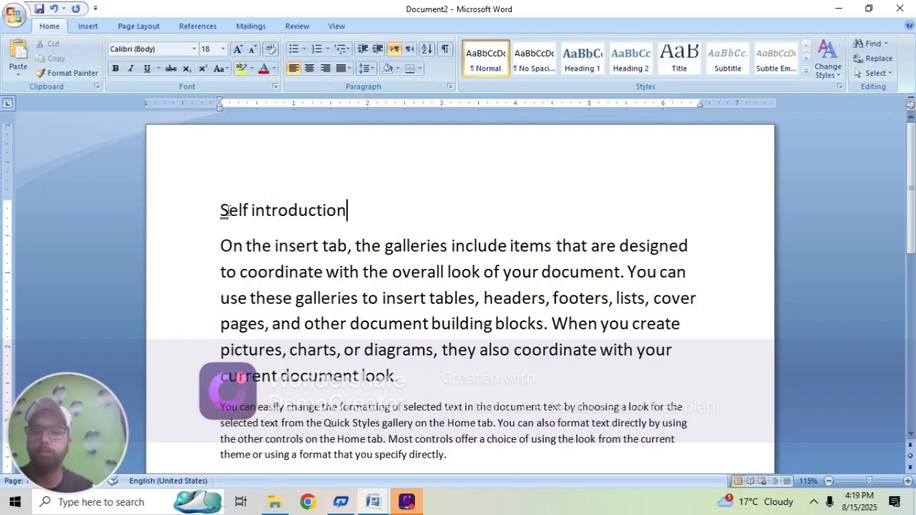
left_click_drag(353, 213, 220, 212)
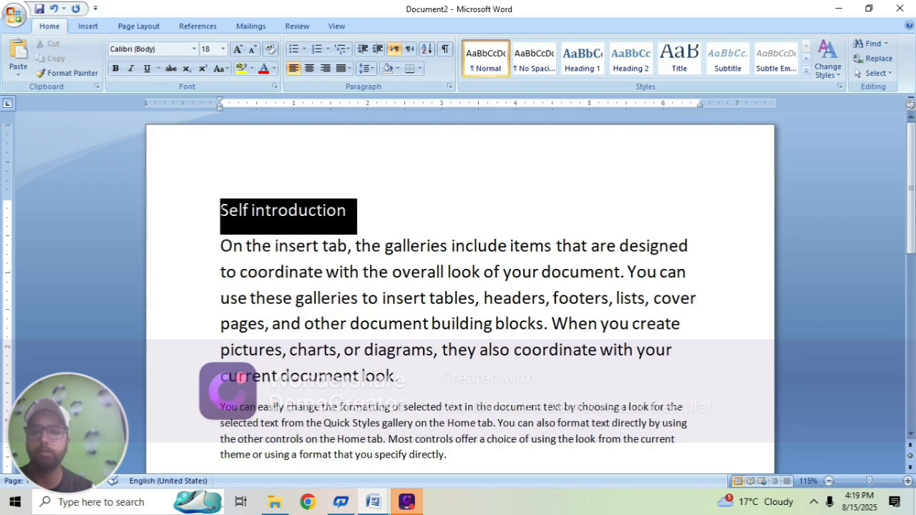
left_click(252, 69)
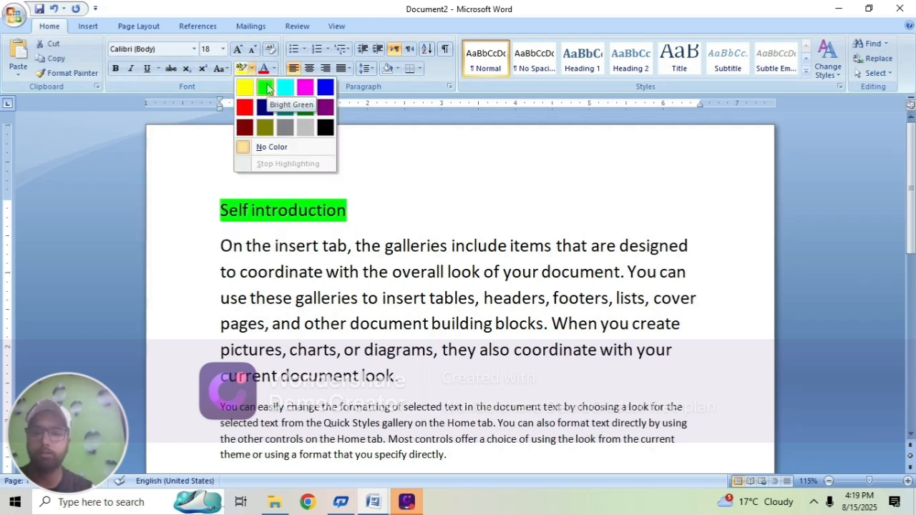
left_click(266, 87)
left_click(329, 298)
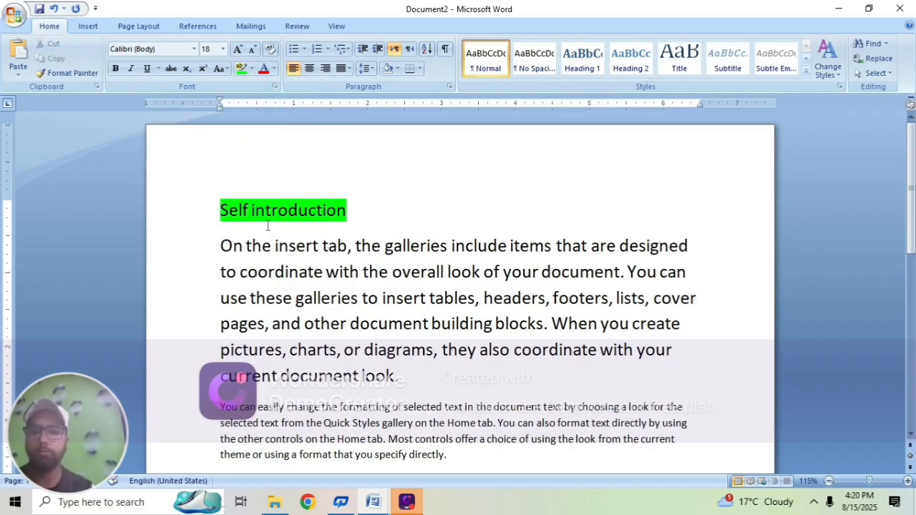
Remove the highlight from the "Self introduction" heading with No Color
left_click_drag(364, 213, 218, 211)
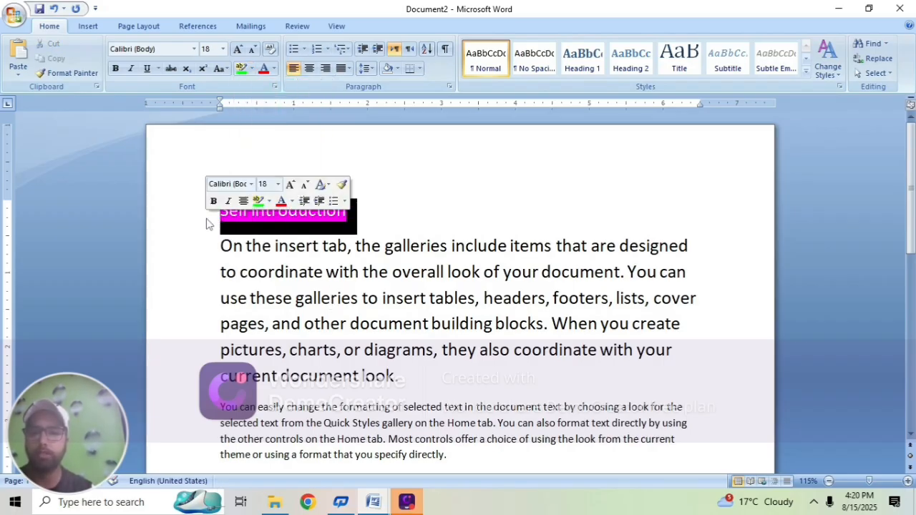
left_click(252, 72)
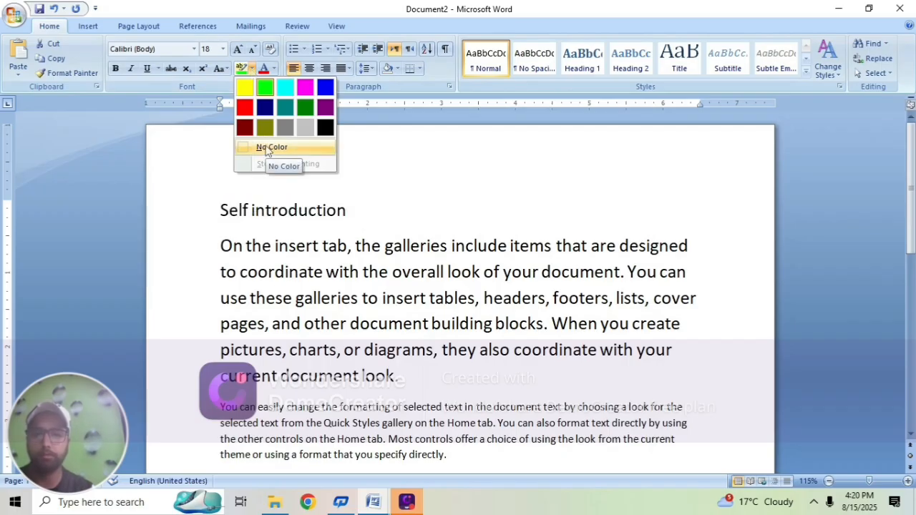
key("Escape")
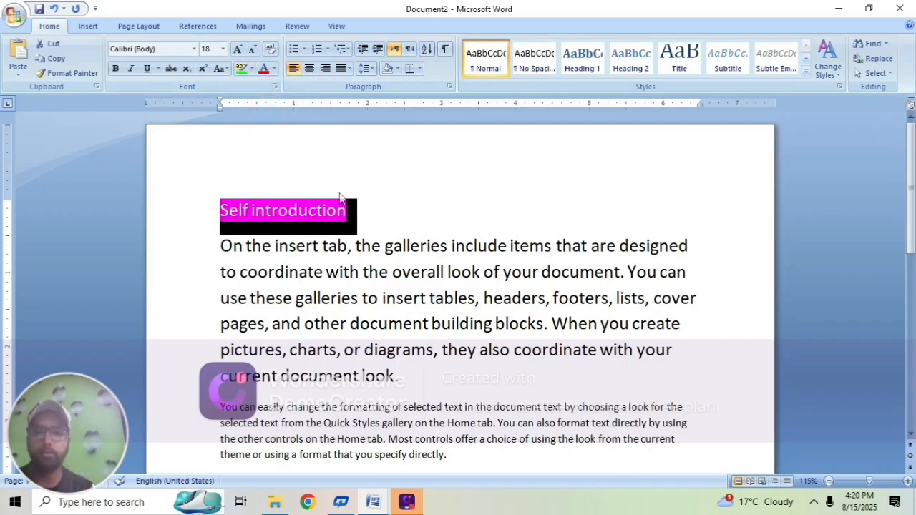
left_click(252, 68)
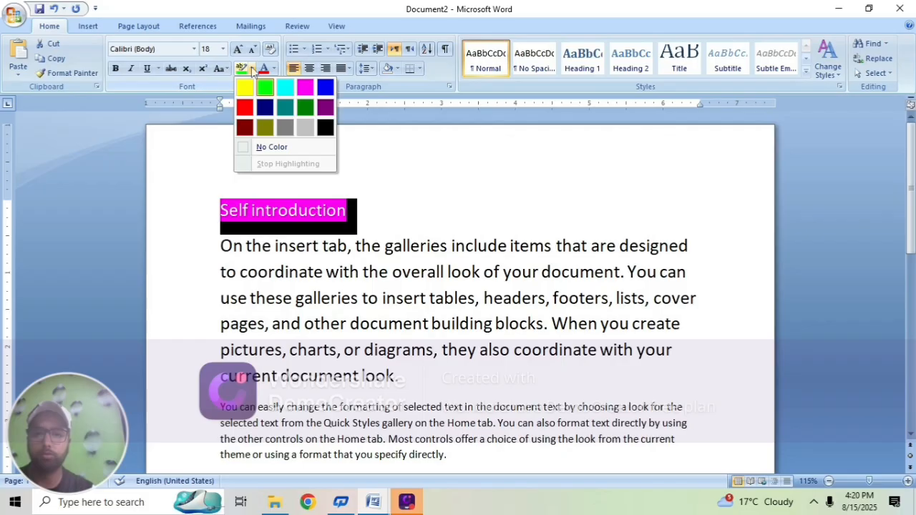
left_click(259, 149)
key("End")
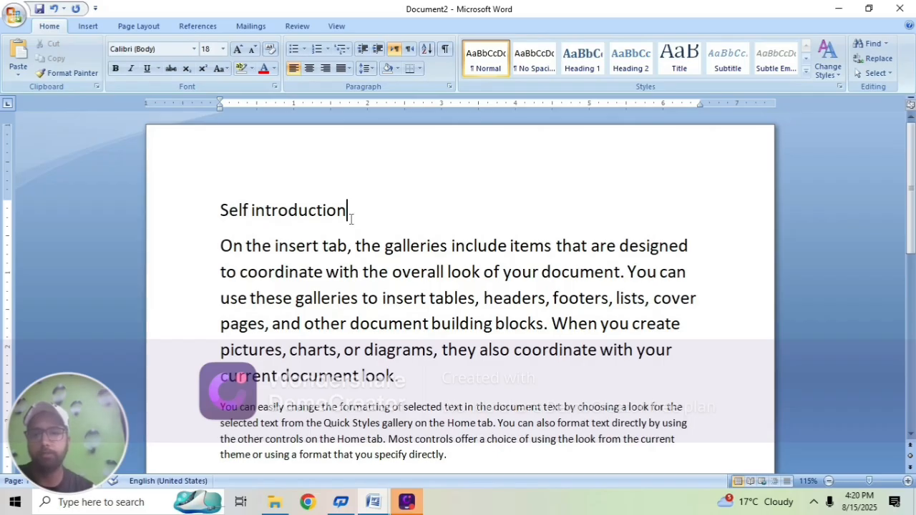
Set the font color of the "Self introduction" heading to the standard dark blue
left_click_drag(351, 214, 194, 208)
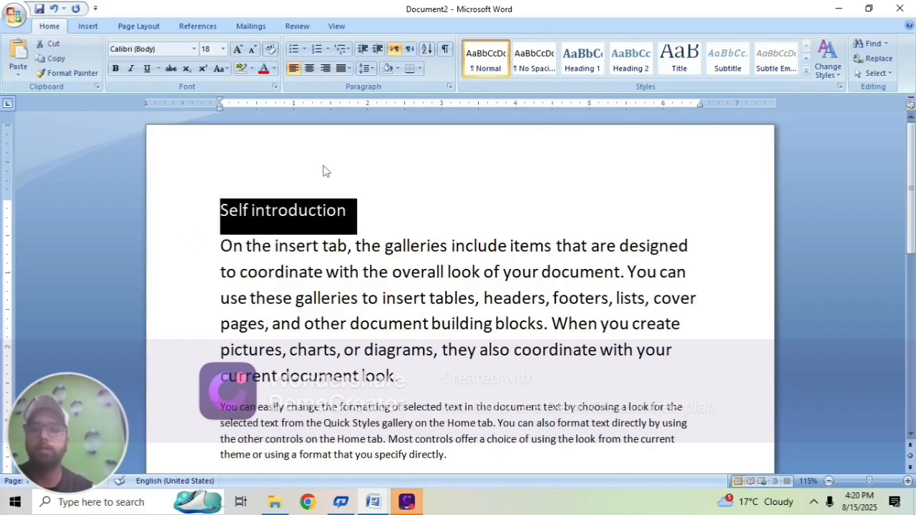
left_click(404, 299)
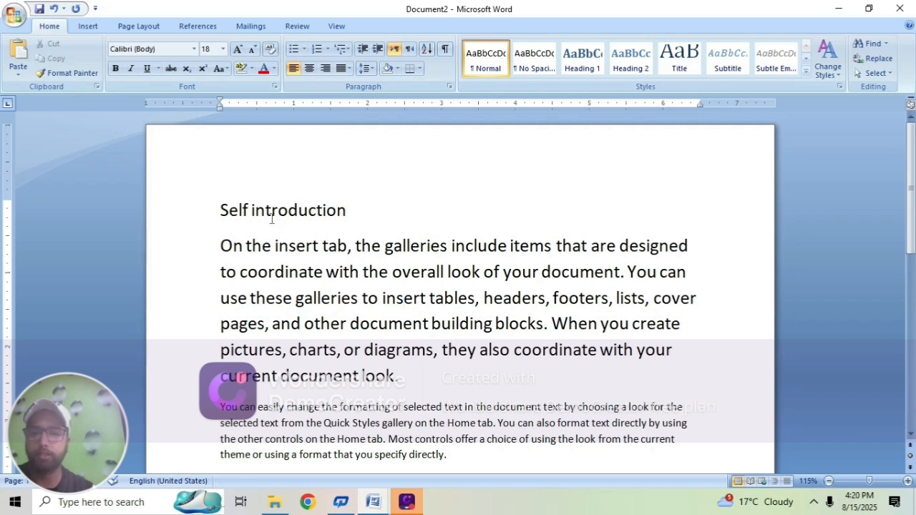
triple_click(352, 213)
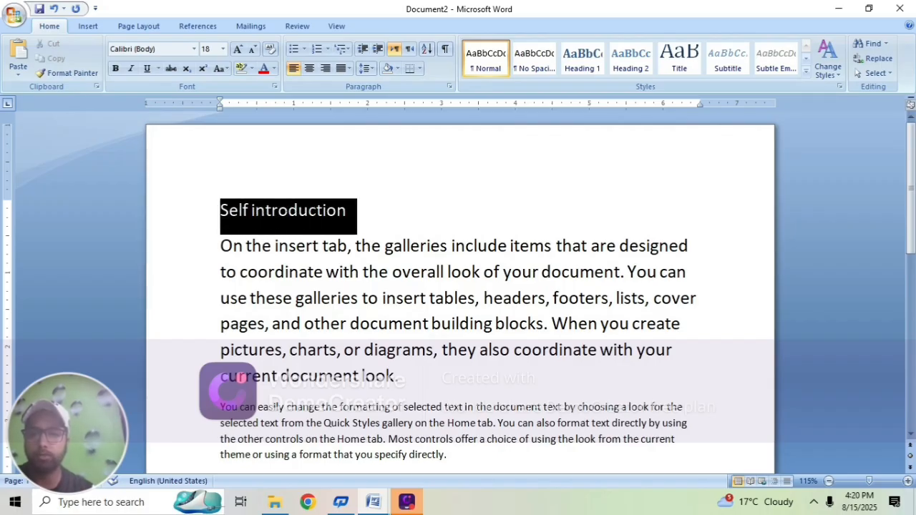
left_click(273, 67)
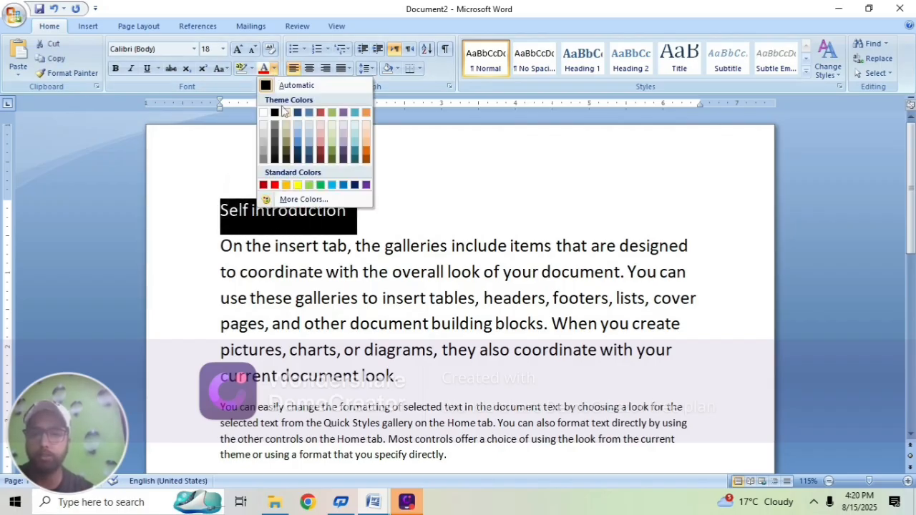
left_click(354, 185)
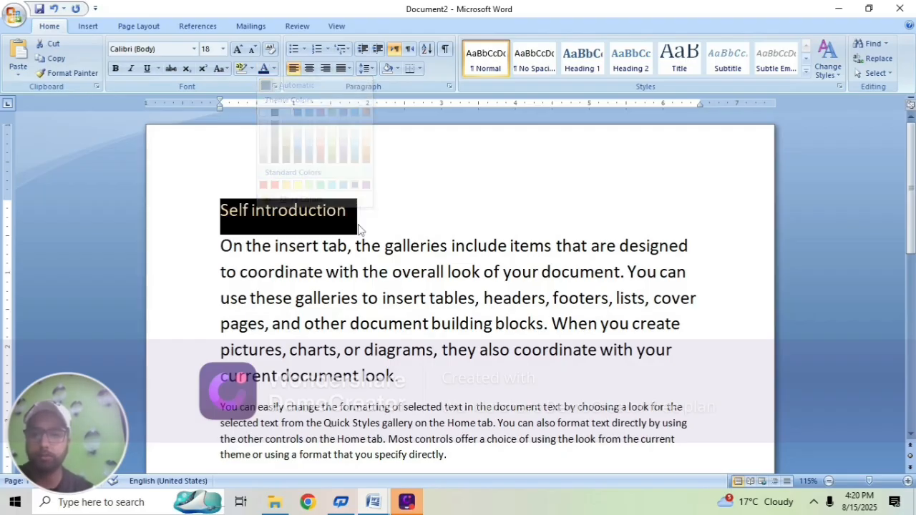
Enlarge the "Self introduction" heading to size 24 with Grow Font and deselect it
left_click(239, 48)
left_click(239, 49)
left_click(239, 49)
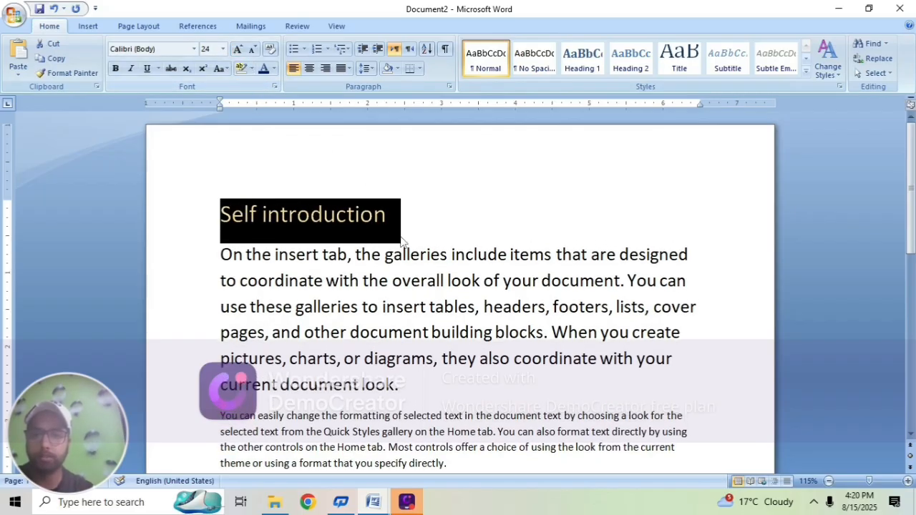
key("Right")
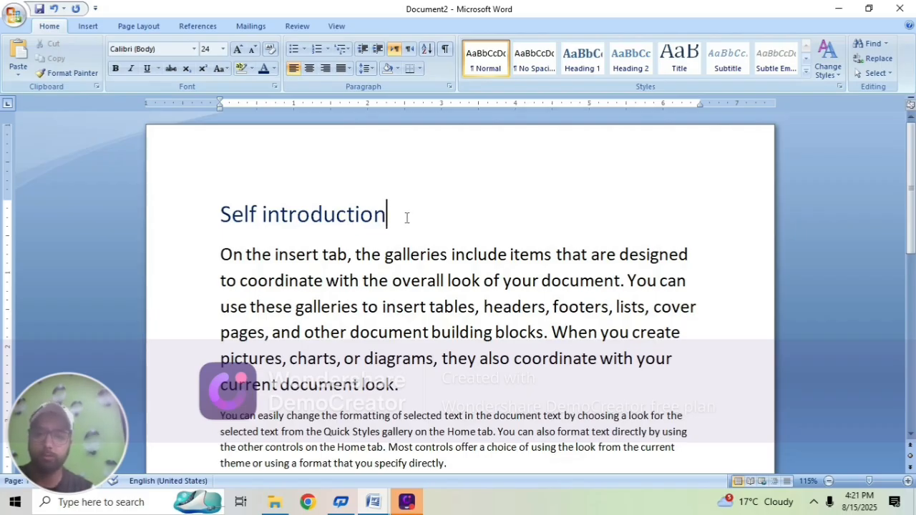
Make the "Self introduction" heading bold and deselect it
left_click_drag(393, 217, 220, 215)
left_click(289, 218)
left_click(115, 69)
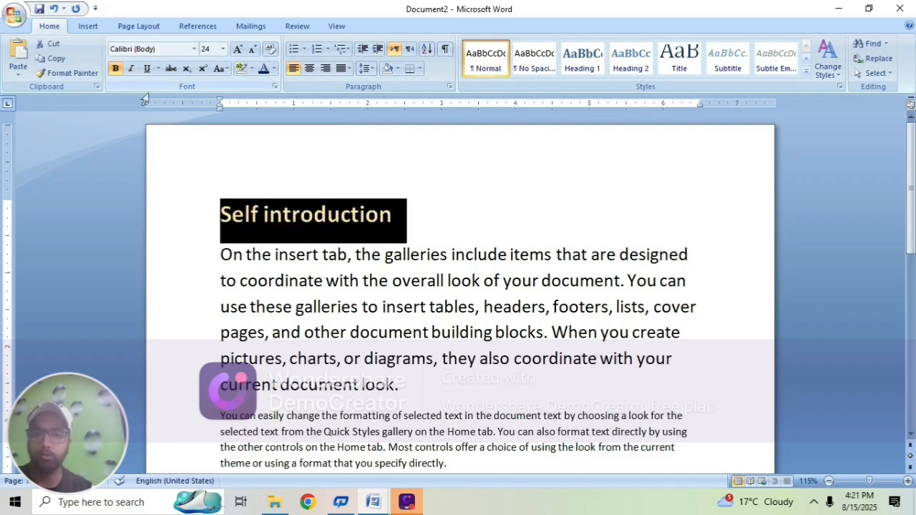
left_click_drag(399, 214, 509, 255)
left_click(394, 198)
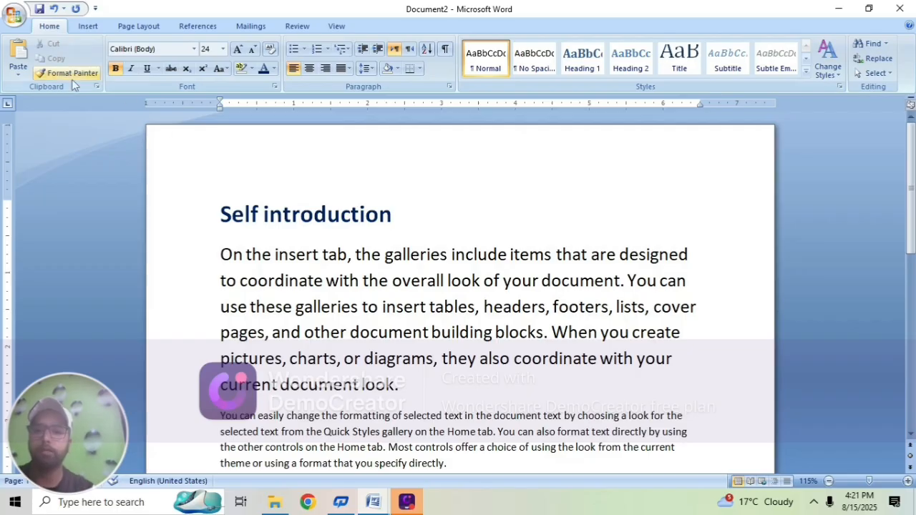
Copy the heading's formatting onto the first paragraph with Format Painter, and undo it
left_click(301, 213)
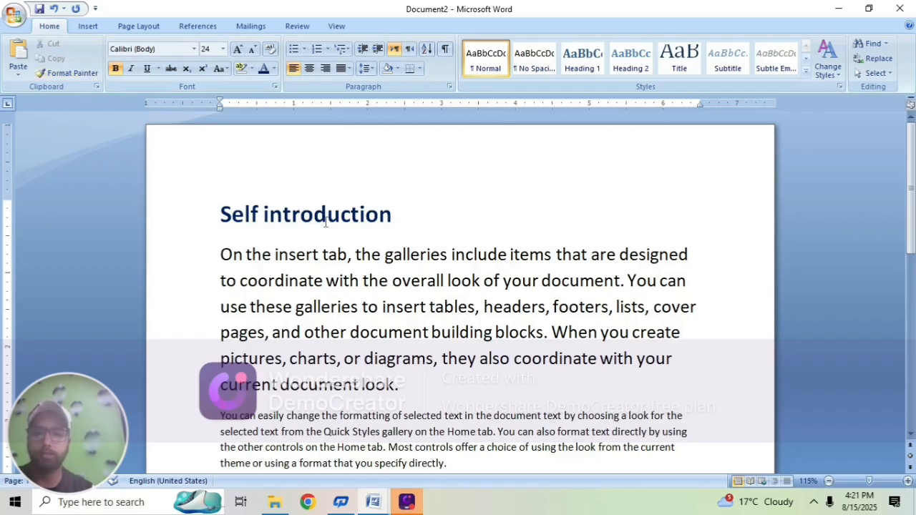
left_click(66, 72)
left_click_drag(398, 386, 227, 265)
left_click(569, 239)
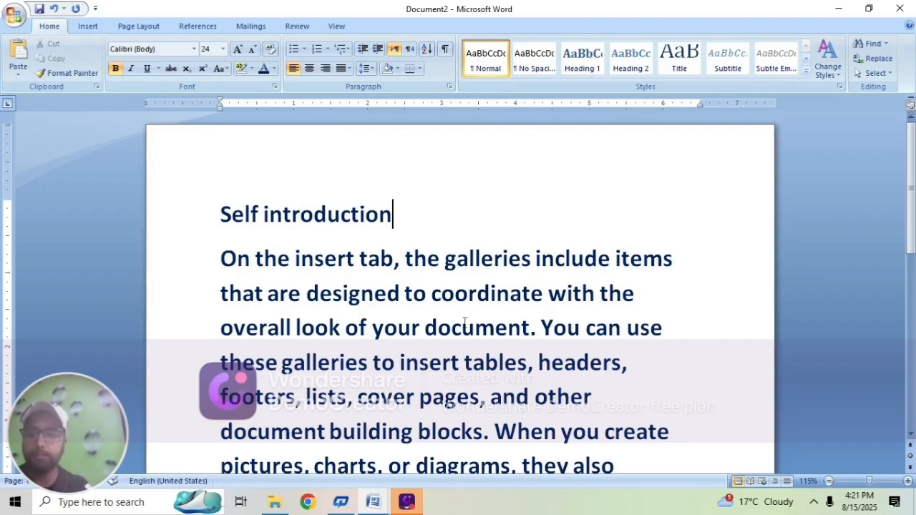
key("ctrl+z")
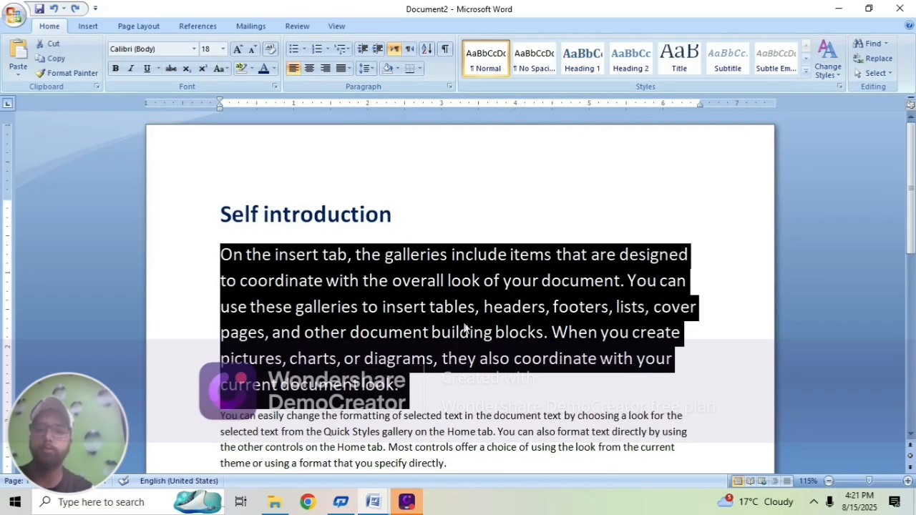
left_click(542, 359)
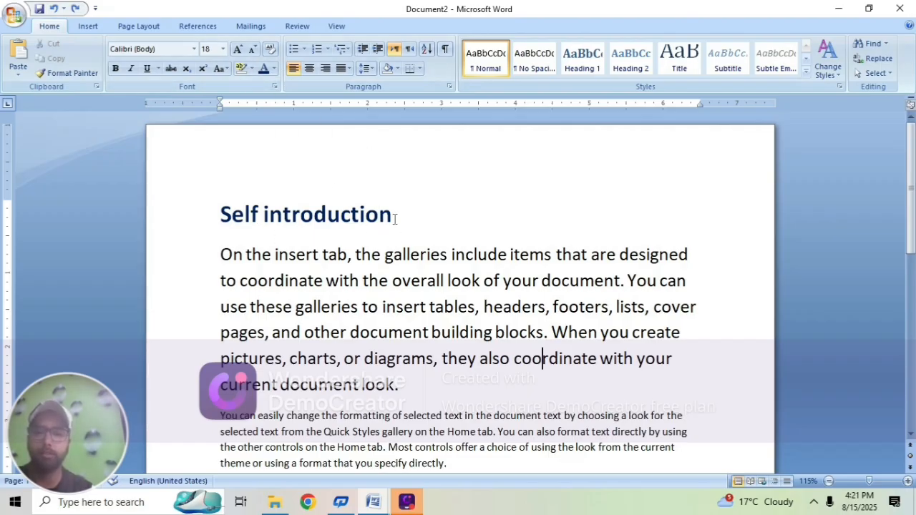
Clear all formatting from the "Self introduction" heading
left_click_drag(405, 217, 236, 218)
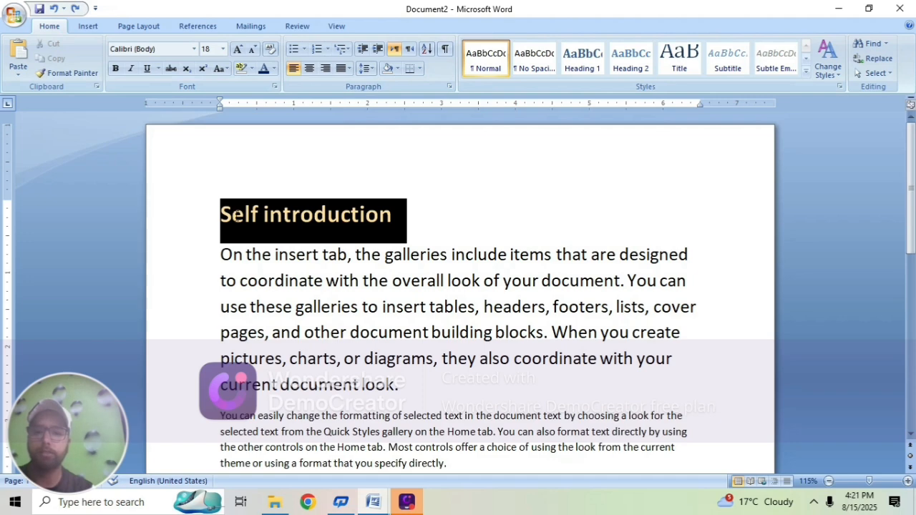
left_click(271, 50)
left_click(336, 286)
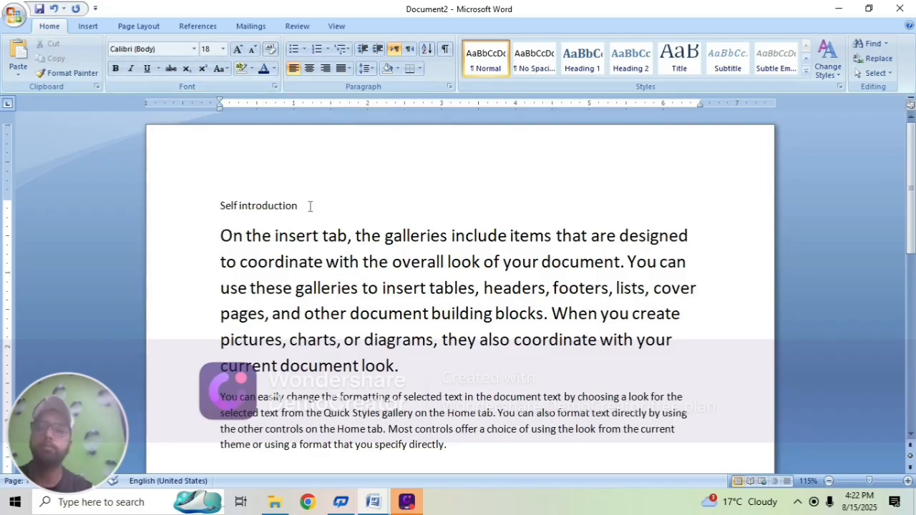
left_click(338, 287)
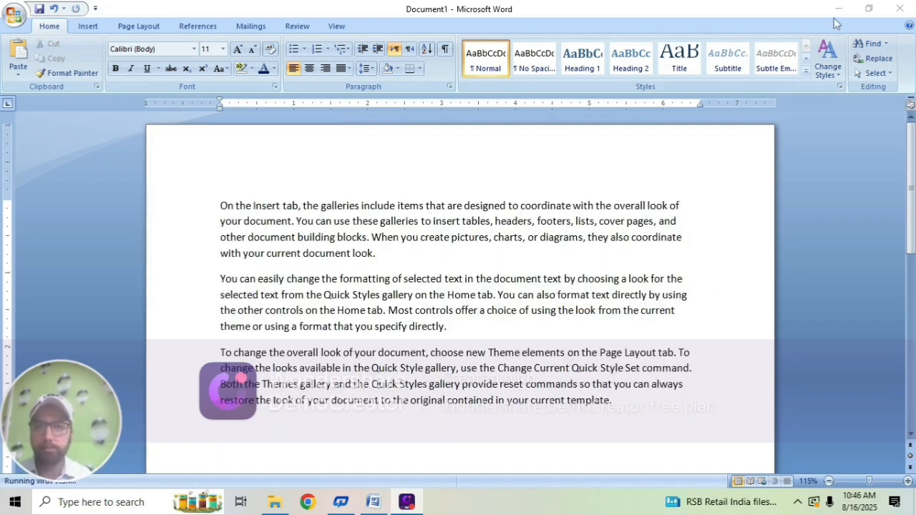
left_click(305, 52)
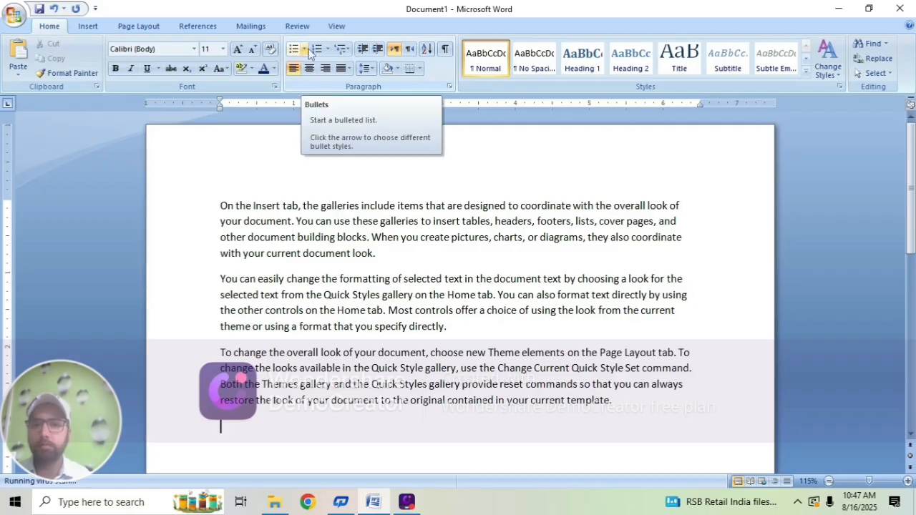
left_click(455, 280)
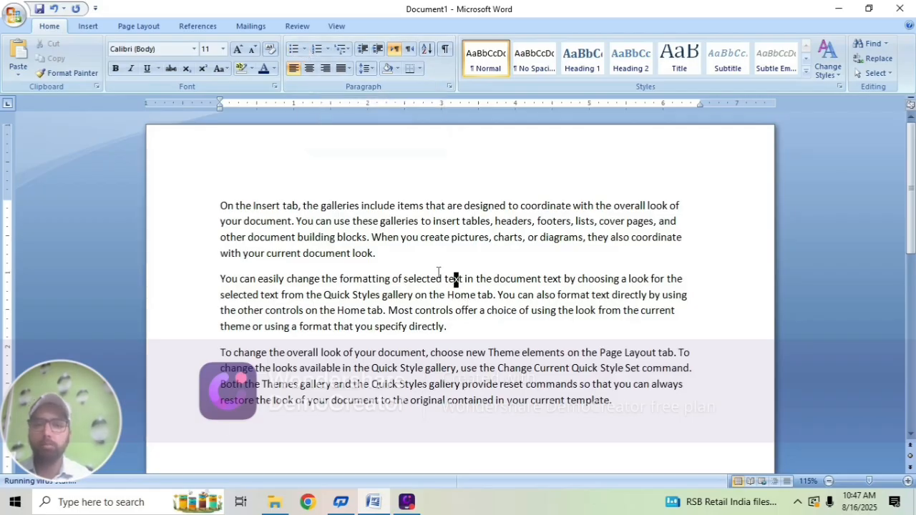
left_click(395, 258)
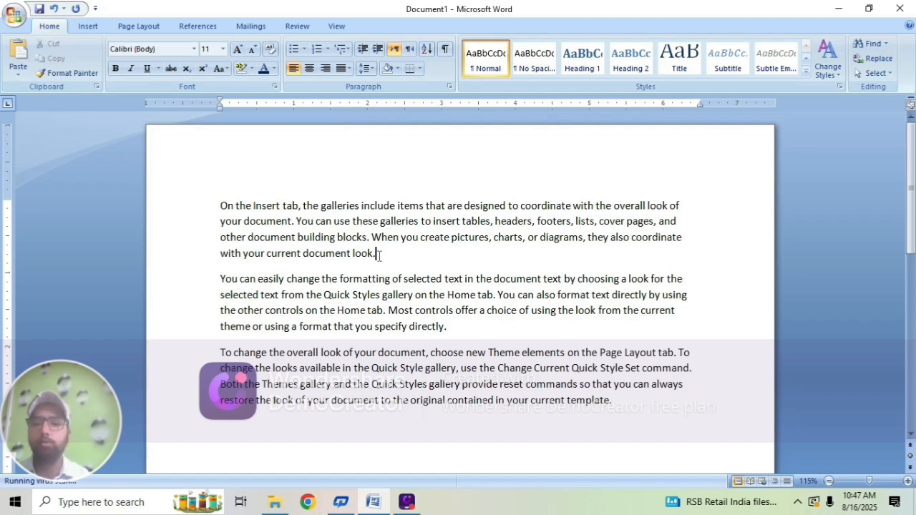
Select all three paragraphs and open the symbol choices for defining a new bullet
key("ctrl+a")
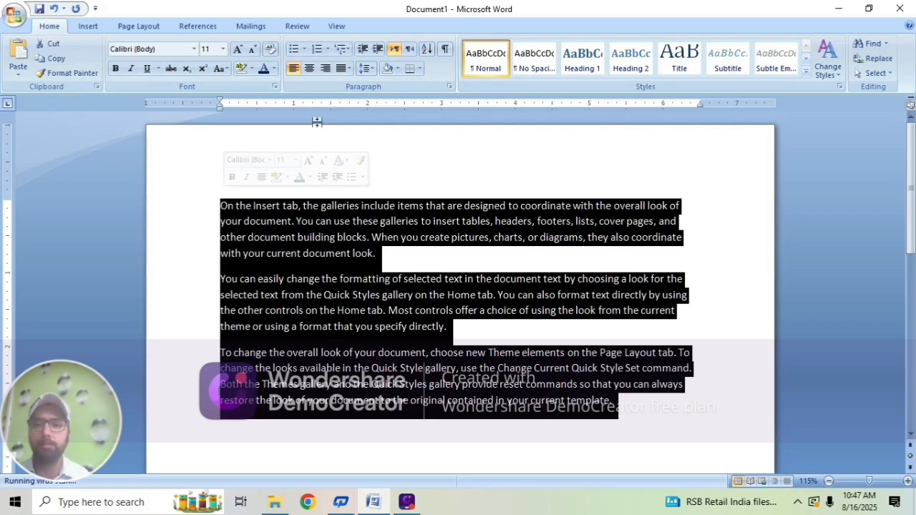
left_click(305, 49)
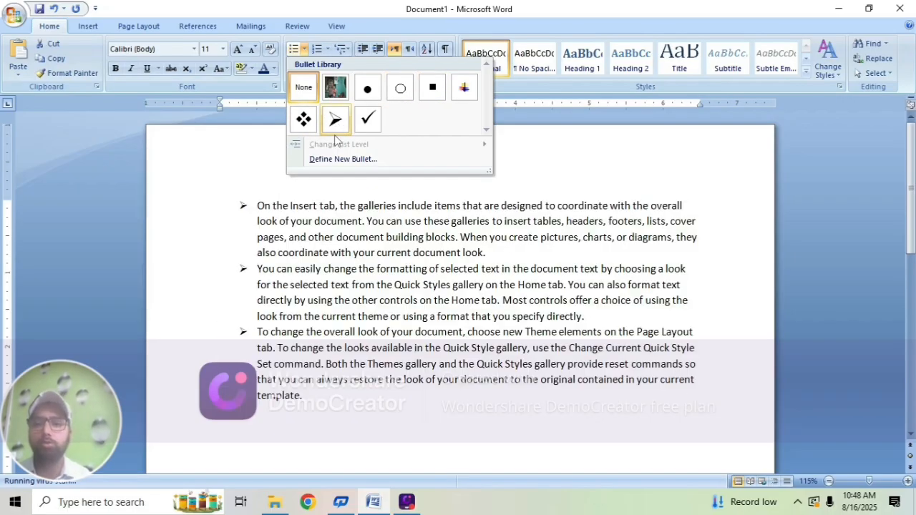
left_click(317, 159)
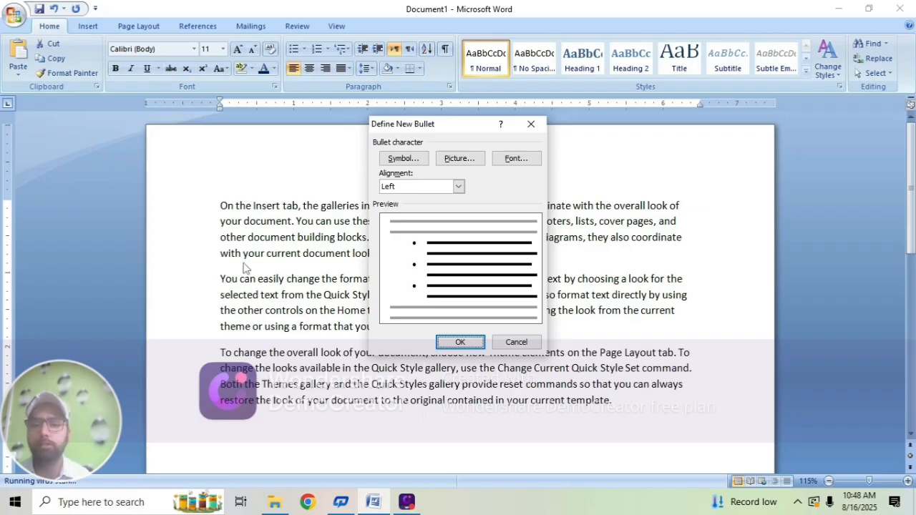
left_click(397, 159)
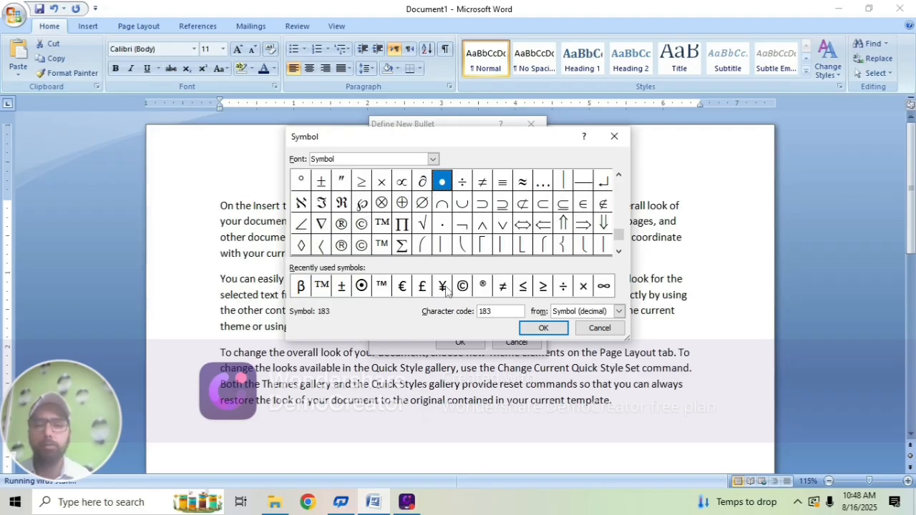
Import my pic.bmp from the Downloads folder and choose that portrait as the picture for the new bullet
left_click(613, 140)
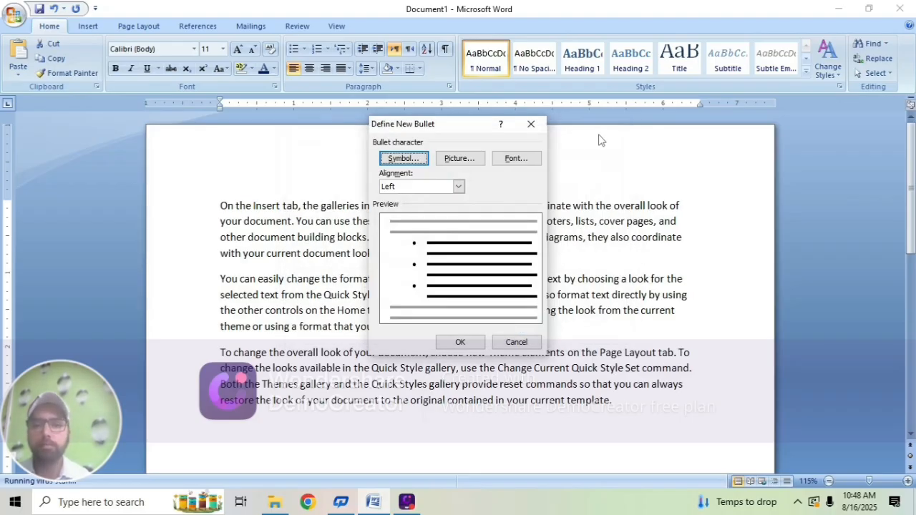
left_click(449, 160)
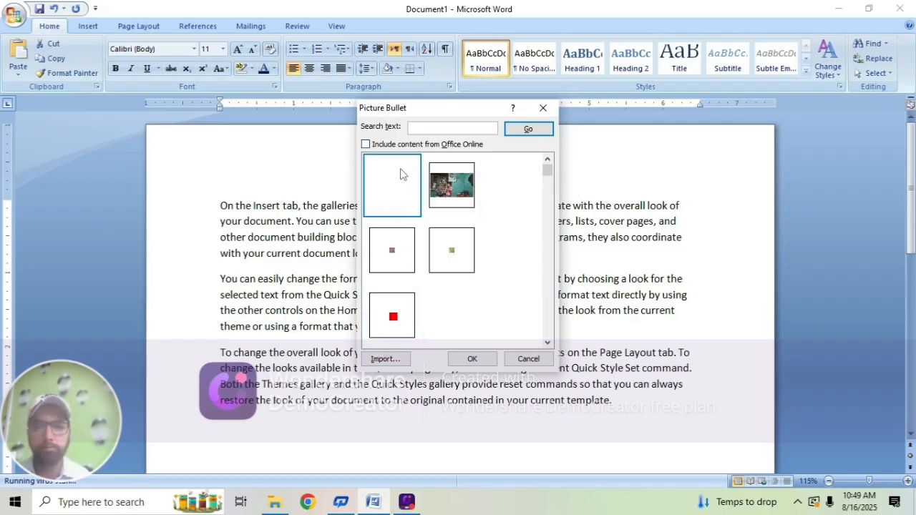
left_click(385, 359)
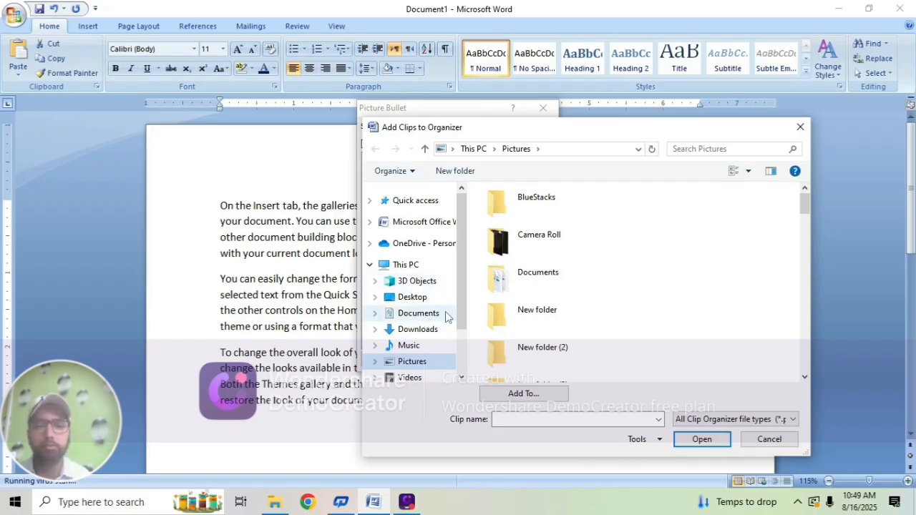
left_click(425, 329)
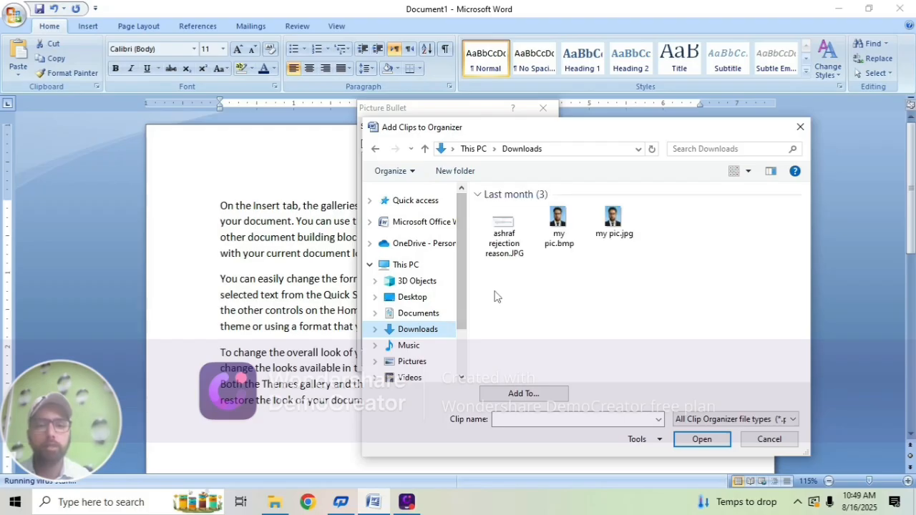
left_click(564, 234)
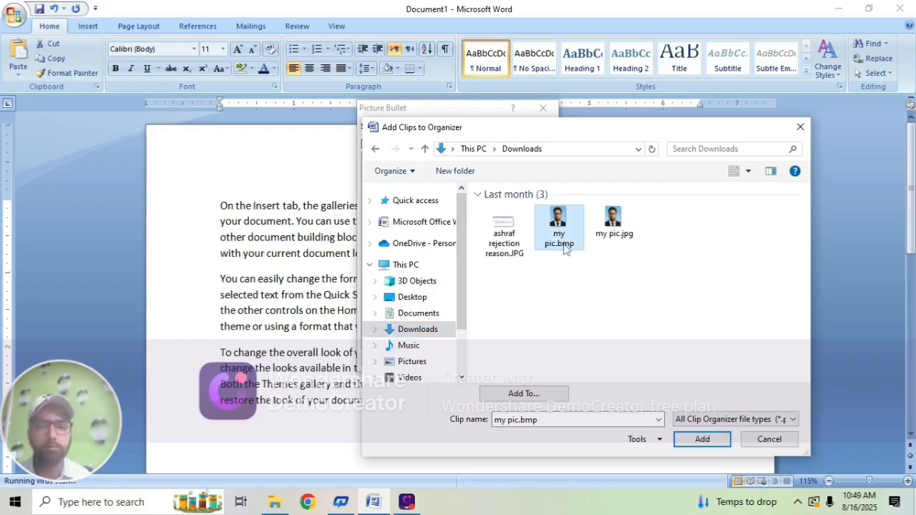
left_click(701, 439)
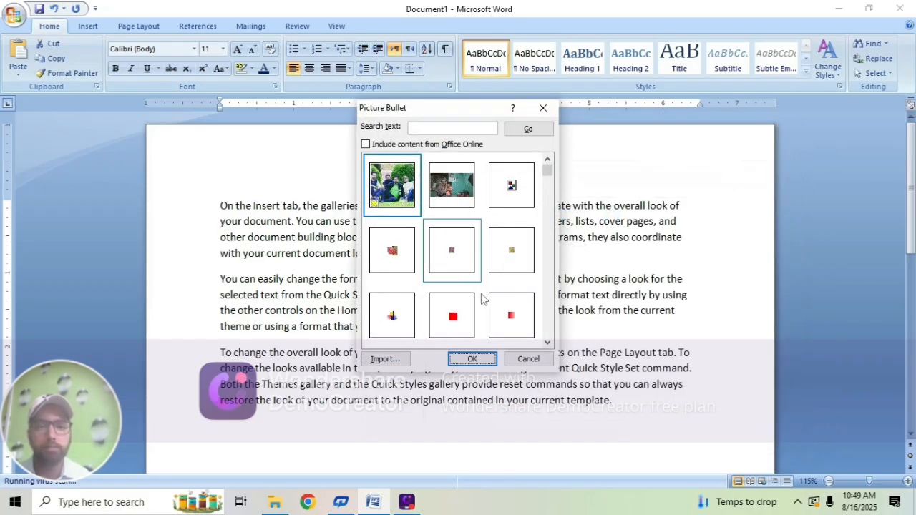
left_click(505, 205)
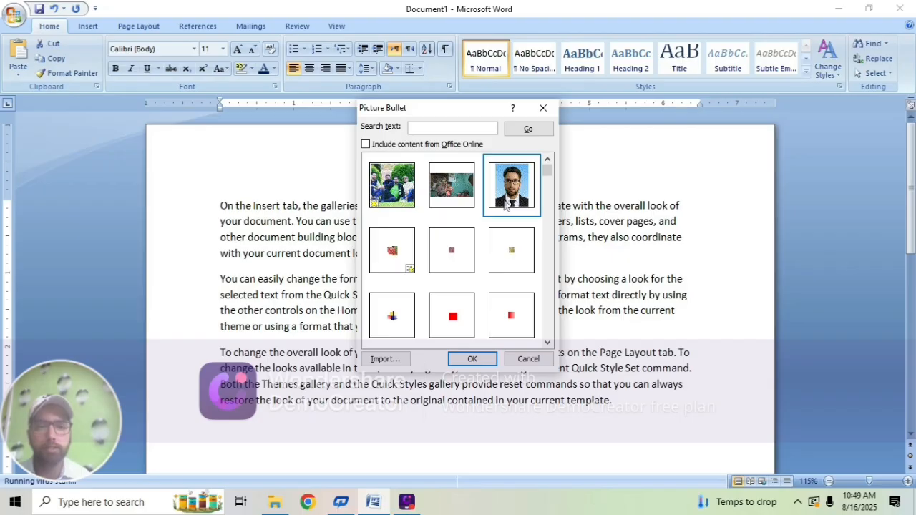
left_click(471, 358)
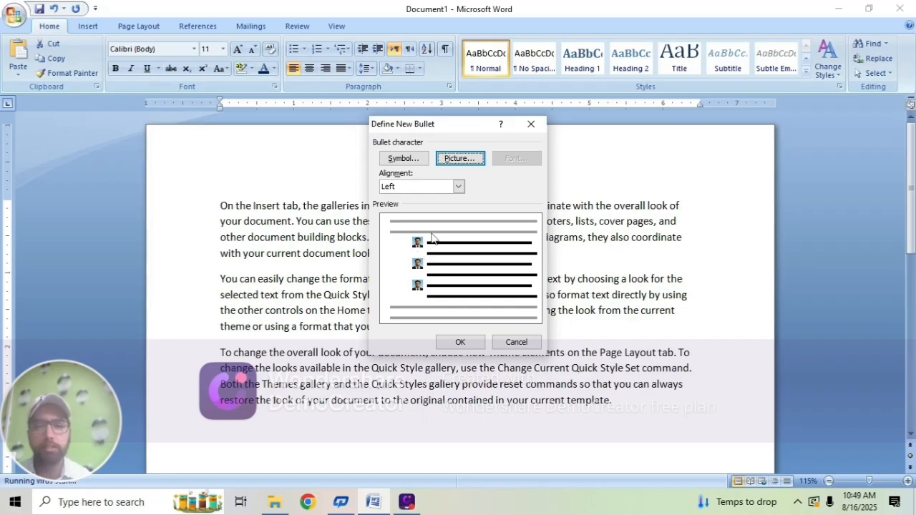
Try the Centered, Right and Left alignments for the new picture bullet
left_click(458, 188)
left_click(398, 207)
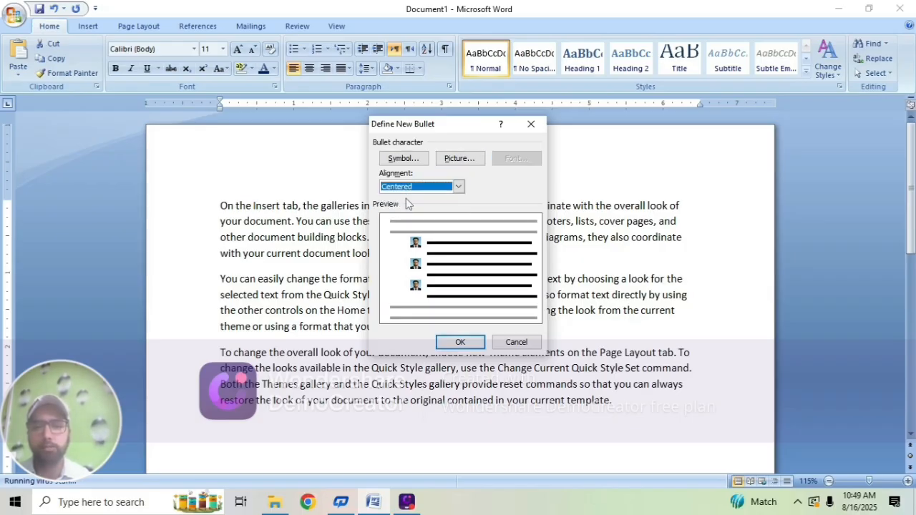
left_click(459, 187)
left_click(390, 216)
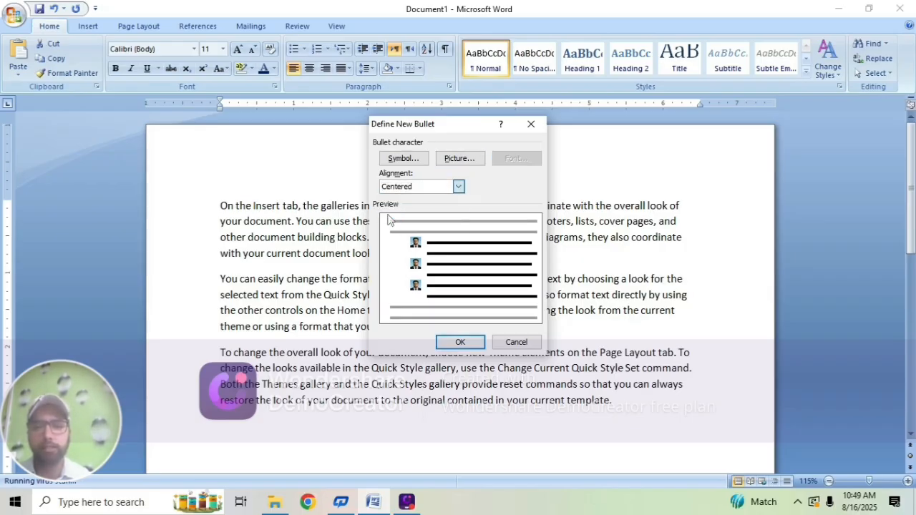
left_click(459, 187)
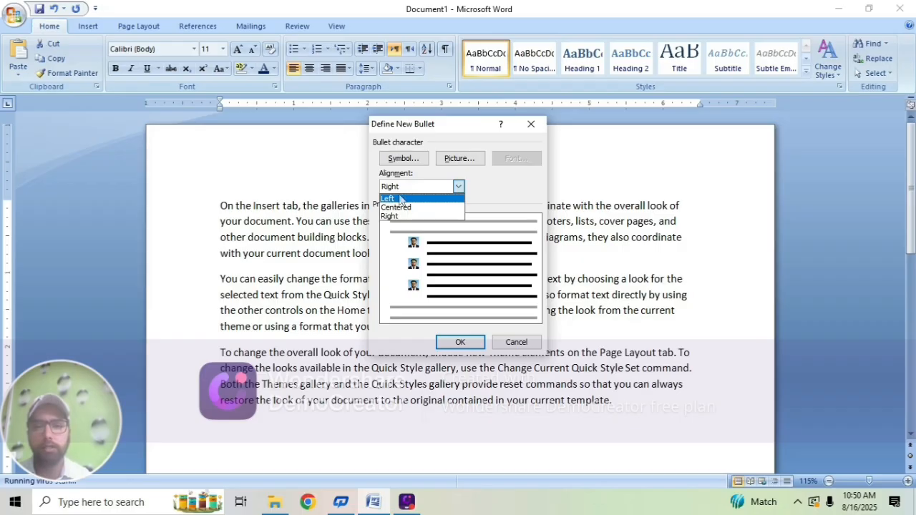
left_click(400, 199)
Set the picture bullet's alignment to Centered and apply the new bullet to the three paragraphs
left_click(459, 187)
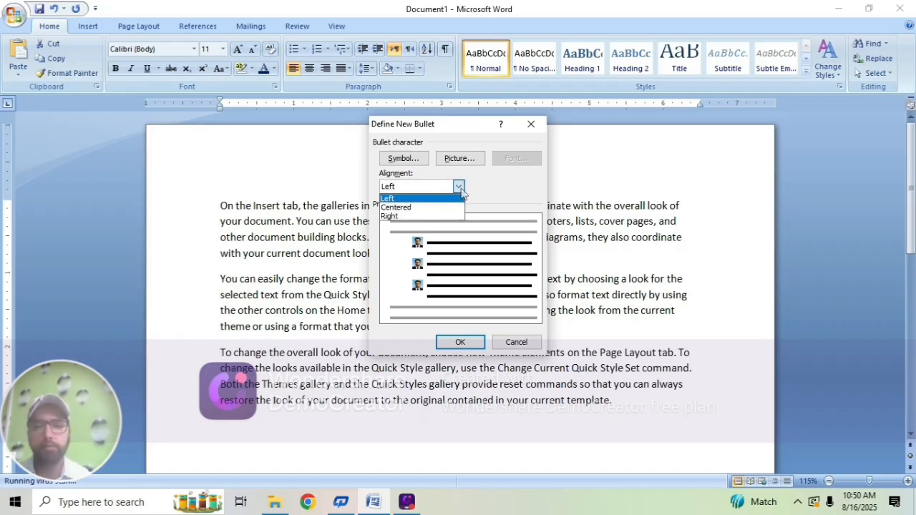
left_click(405, 207)
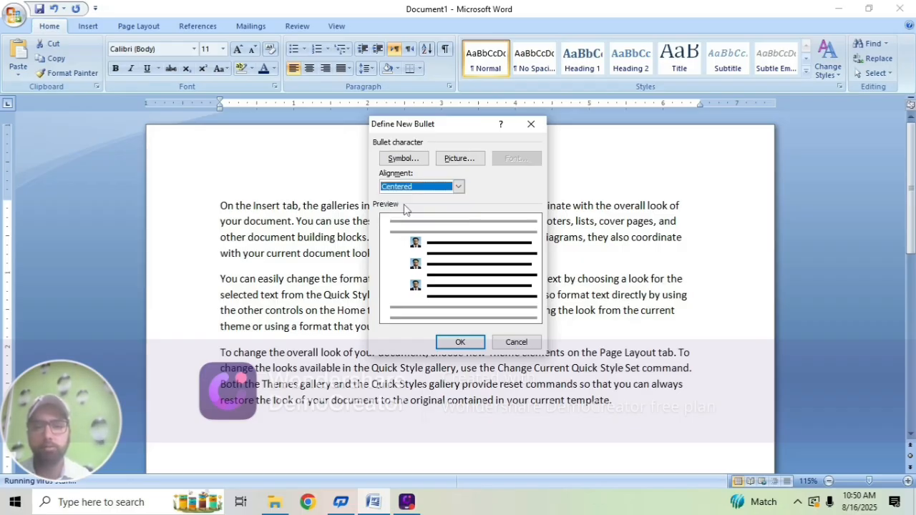
left_click(442, 344)
left_click(348, 349)
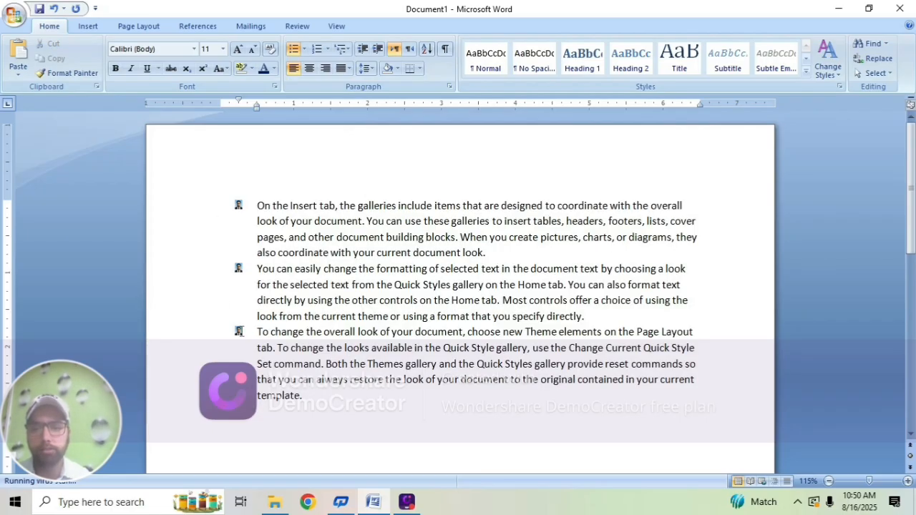
Remove the picture bullets from all three paragraphs by setting their bullet style to None
left_click_drag(319, 426, 296, 139)
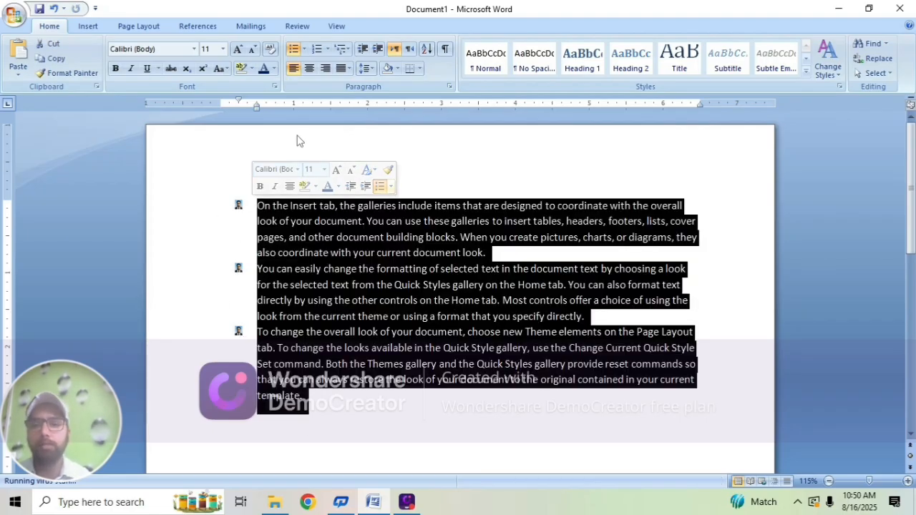
left_click(306, 50)
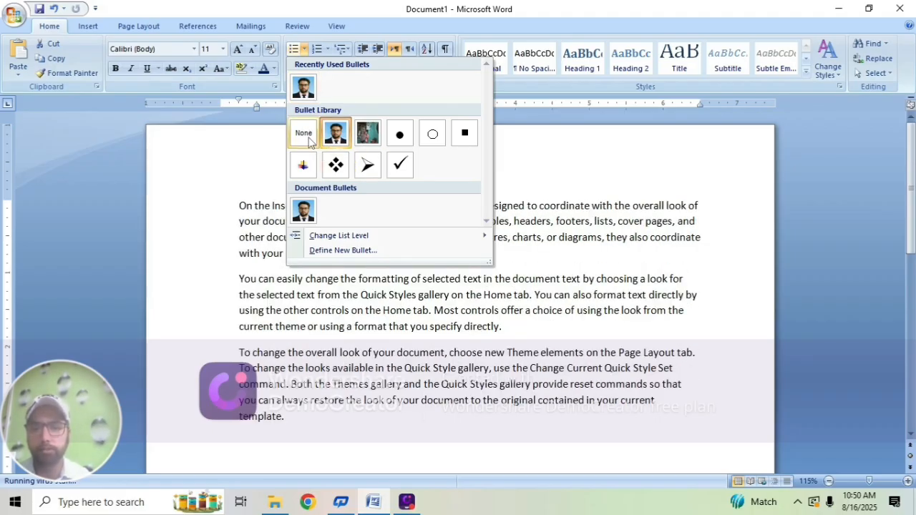
left_click(304, 136)
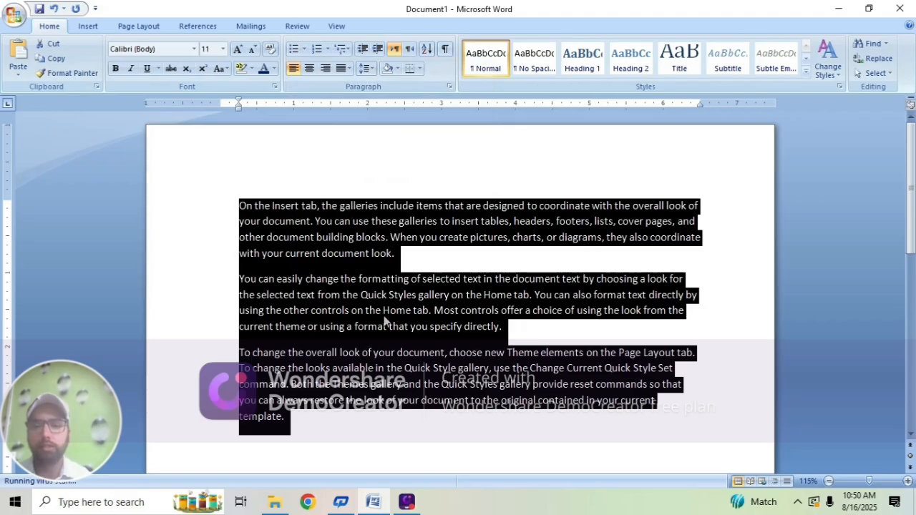
left_click(382, 312)
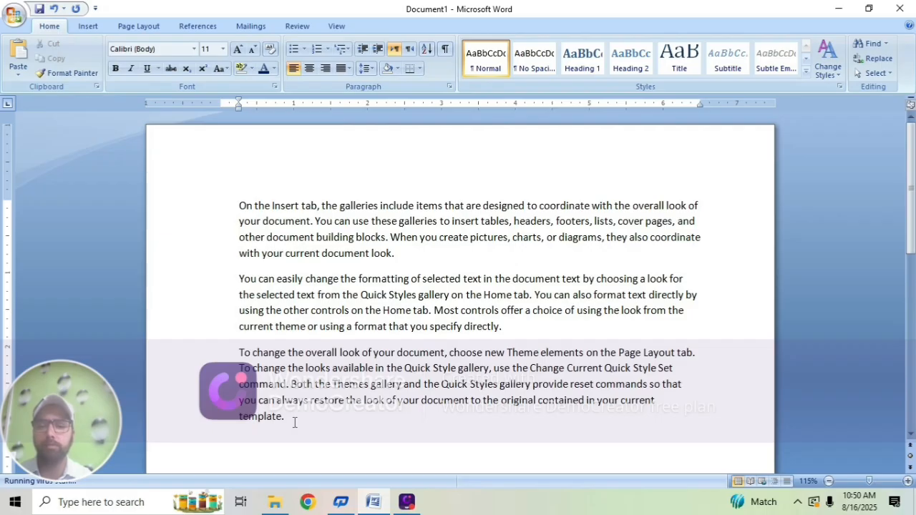
Number all three paragraphs with a new number format using the Arabic-letter style (ا, ب, ت) and Centered alignment
left_click_drag(293, 420, 353, 177)
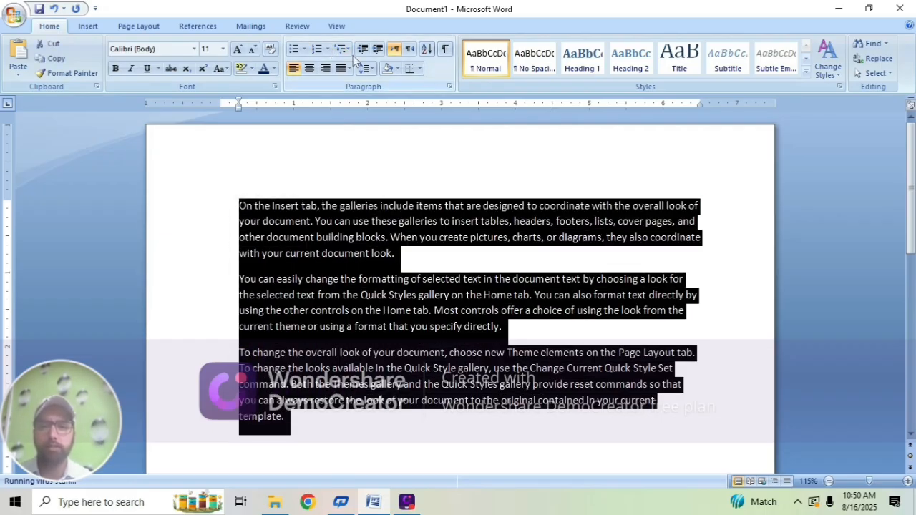
left_click(327, 49)
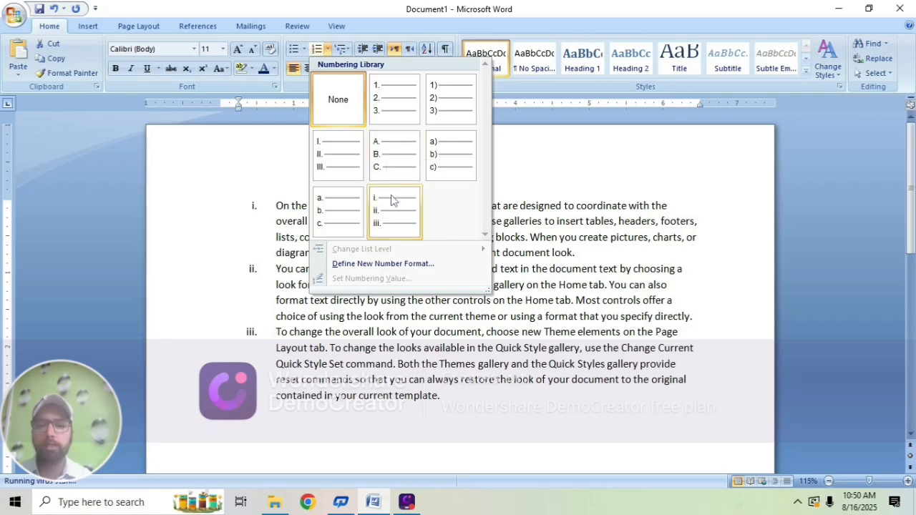
left_click(350, 266)
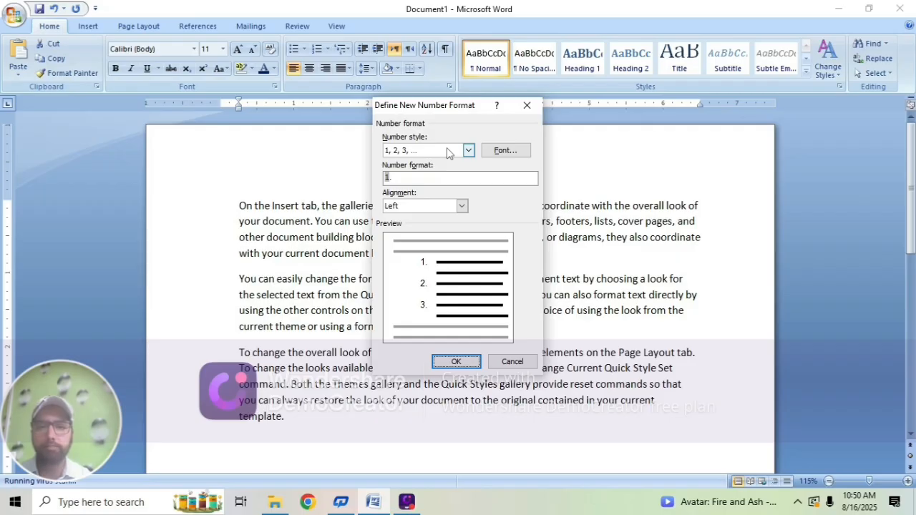
left_click(461, 206)
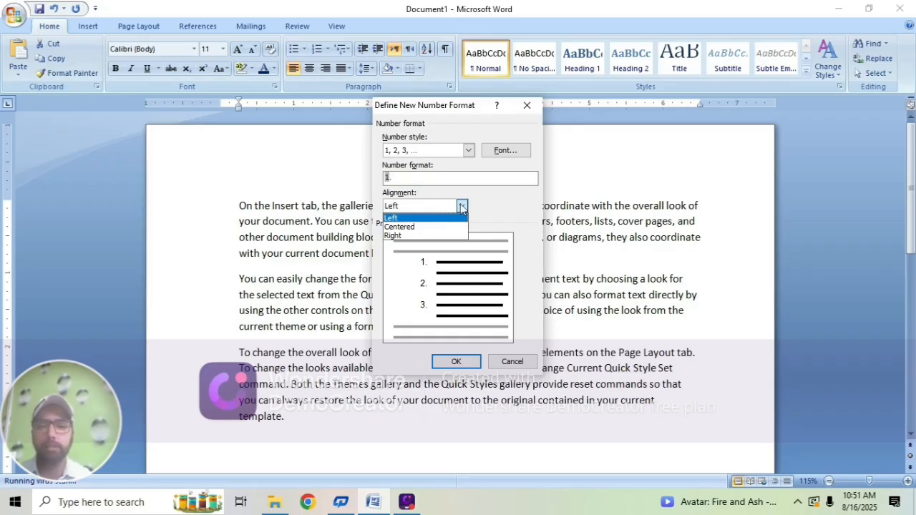
left_click(419, 226)
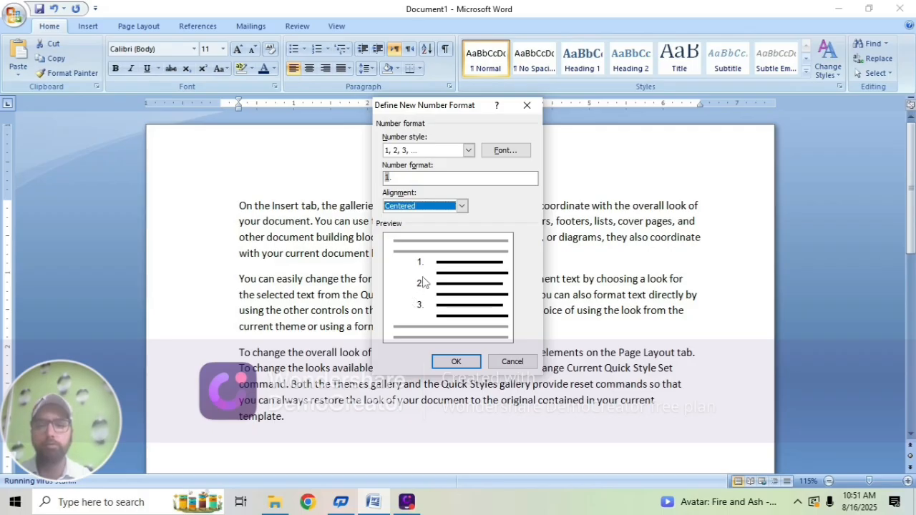
left_click(468, 151)
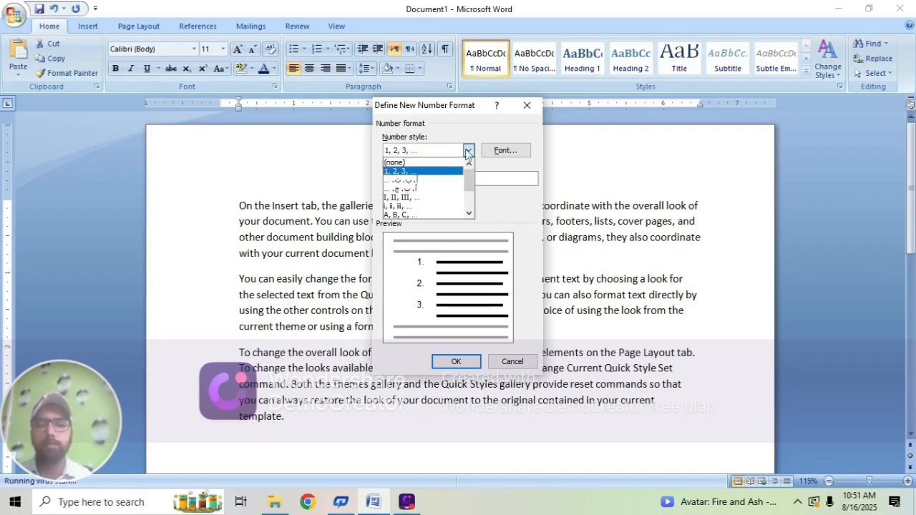
left_click(410, 180)
left_click(455, 361)
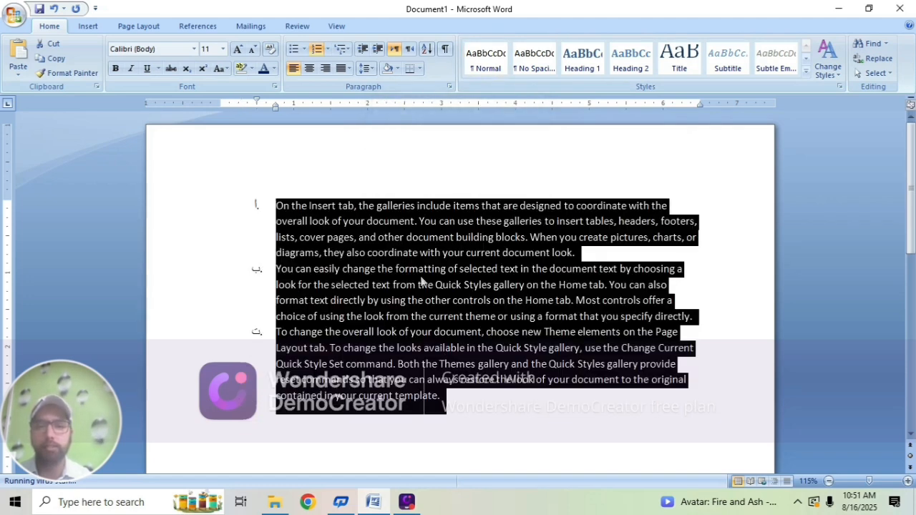
Remove the Arabic-letter numbering from all three paragraphs by setting the numbering to None
left_click(329, 50)
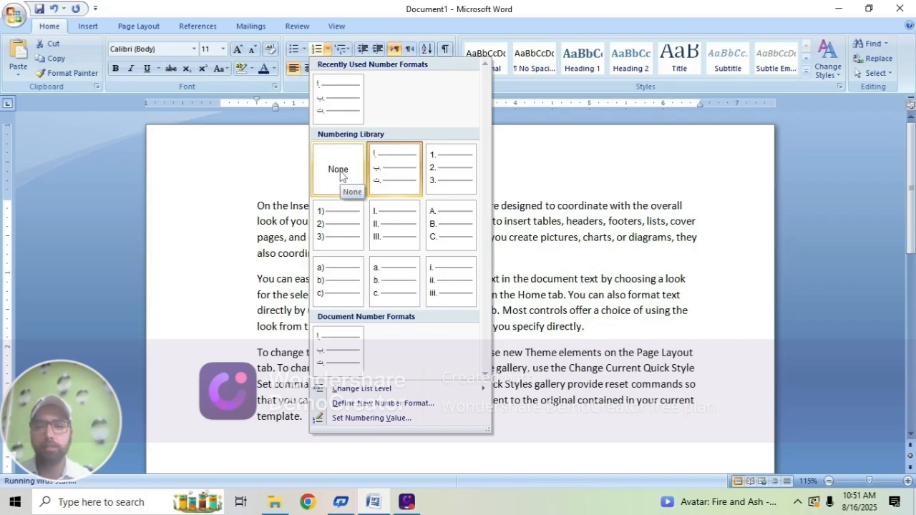
left_click(340, 170)
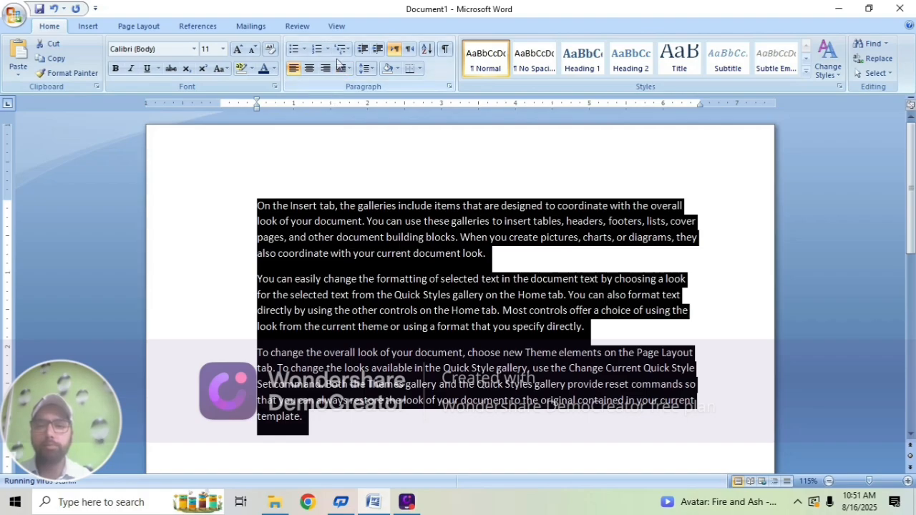
left_click(351, 353)
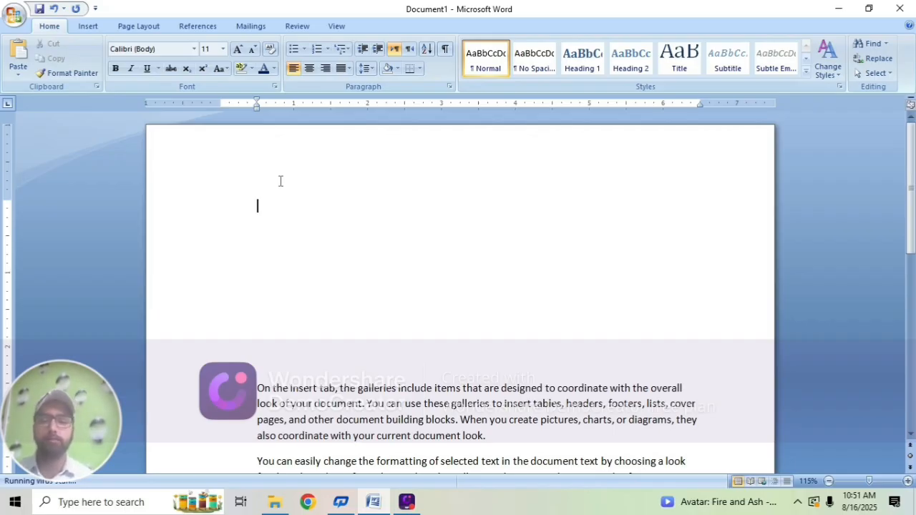
Enter Computer, Hardware, Mouse and Keyboard on separate lines at the start of the document
type("co")
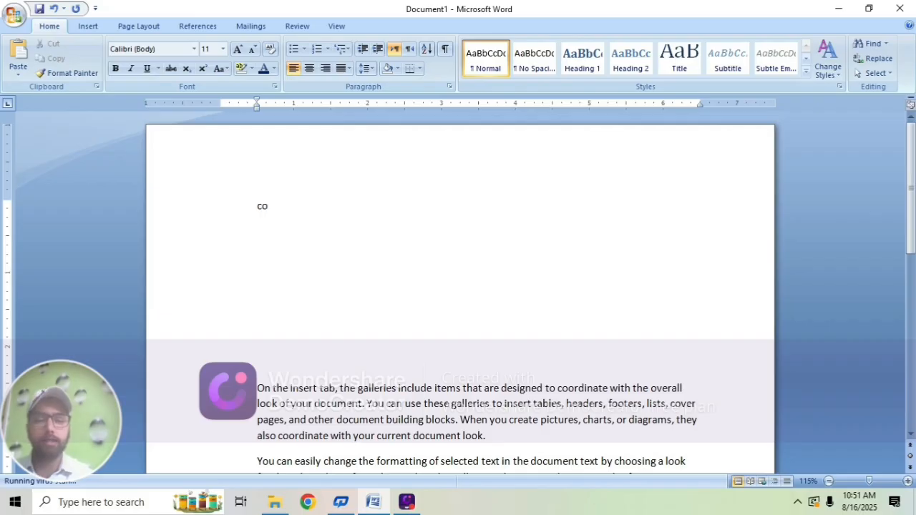
type("mputer")
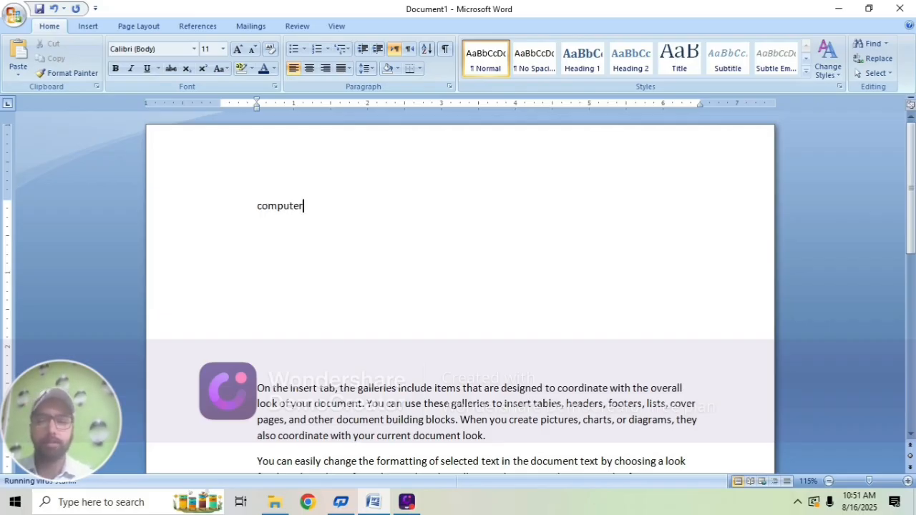
key("Return")
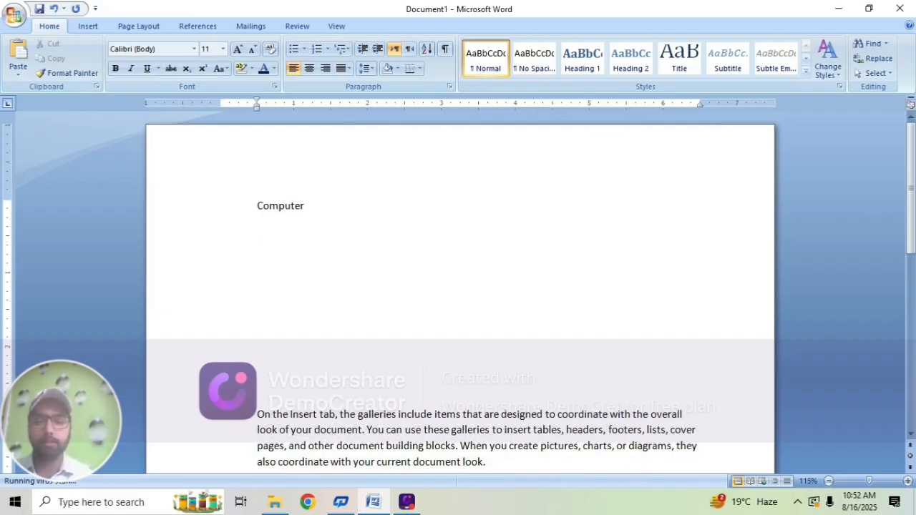
type("hardware")
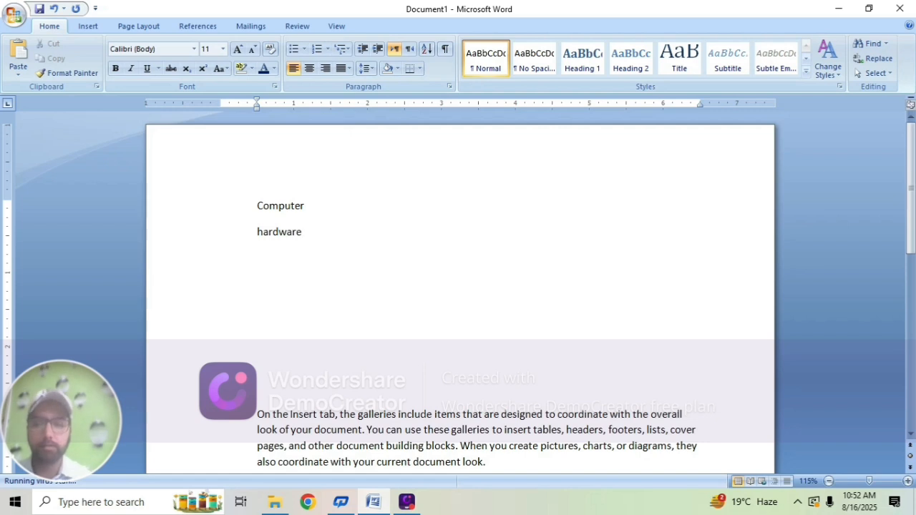
key("Return")
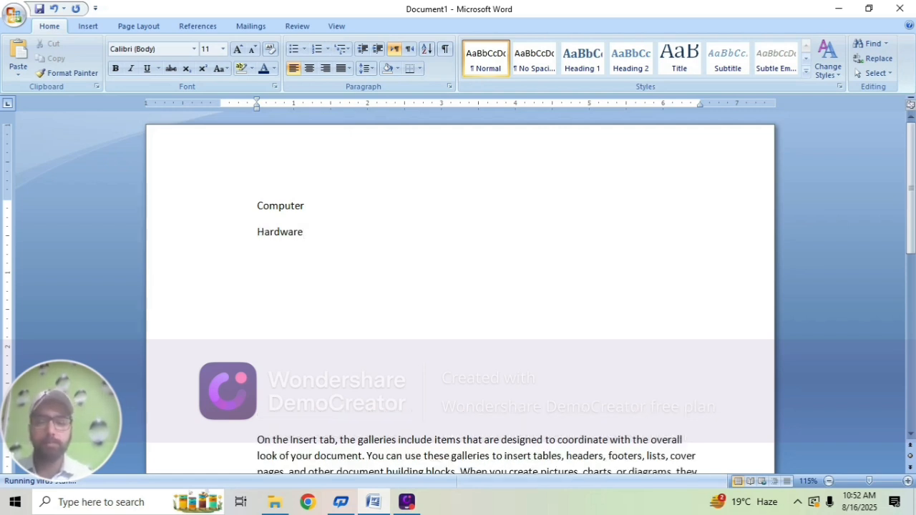
type("mous")
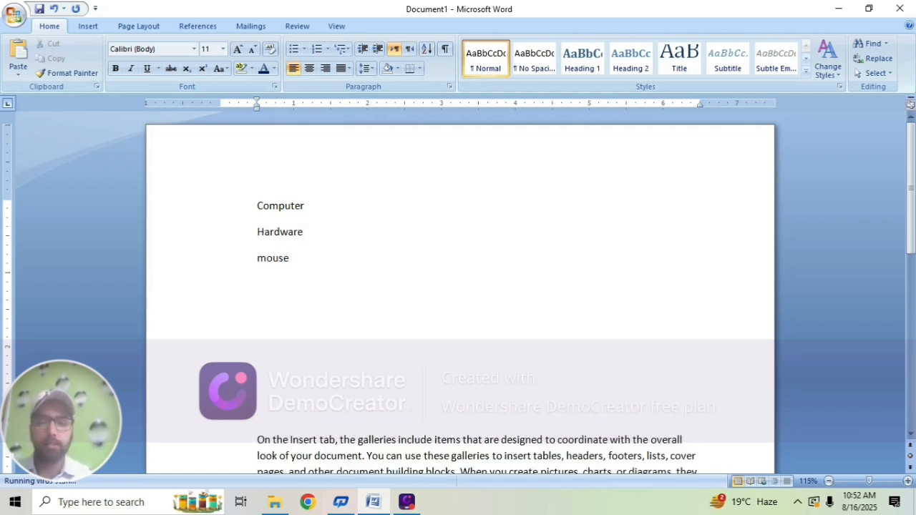
type("e")
key("Return")
type("key")
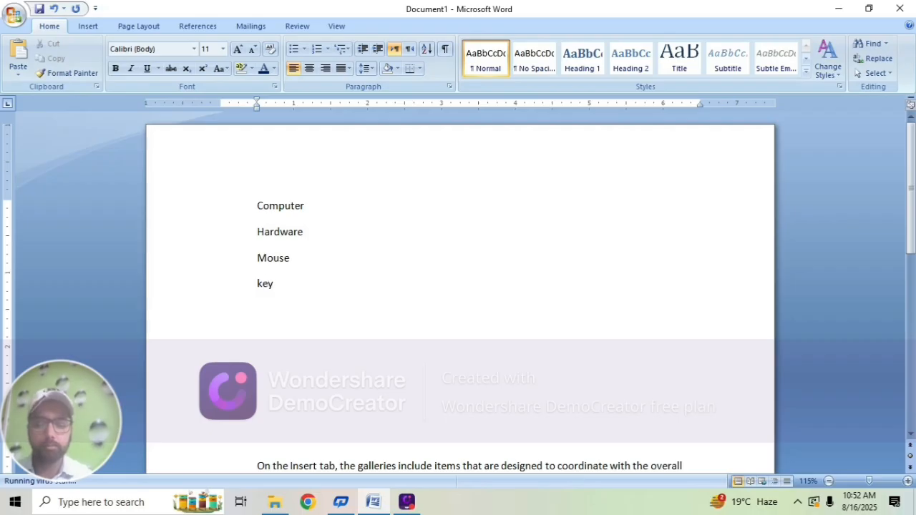
type("board")
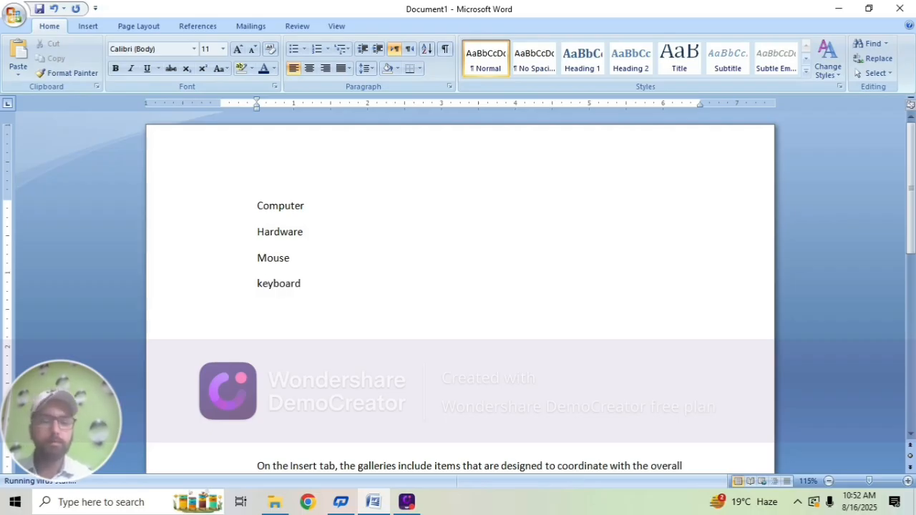
key("Return")
Add the lines Software, Application software and System software below Keyboard
type("sof")
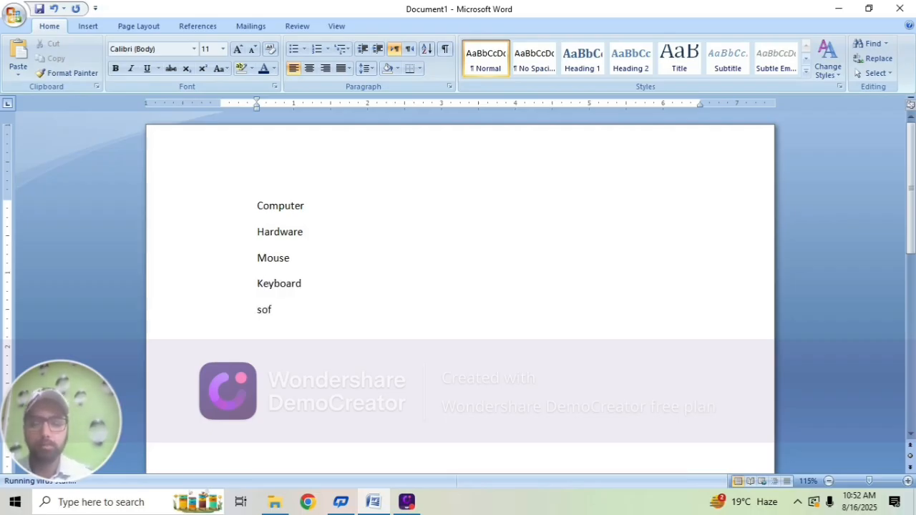
type("tware ")
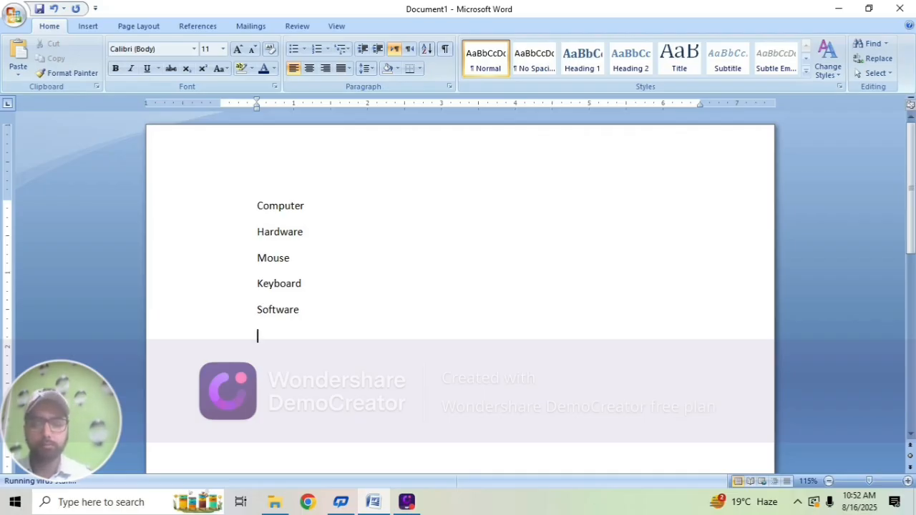
type("pplicat")
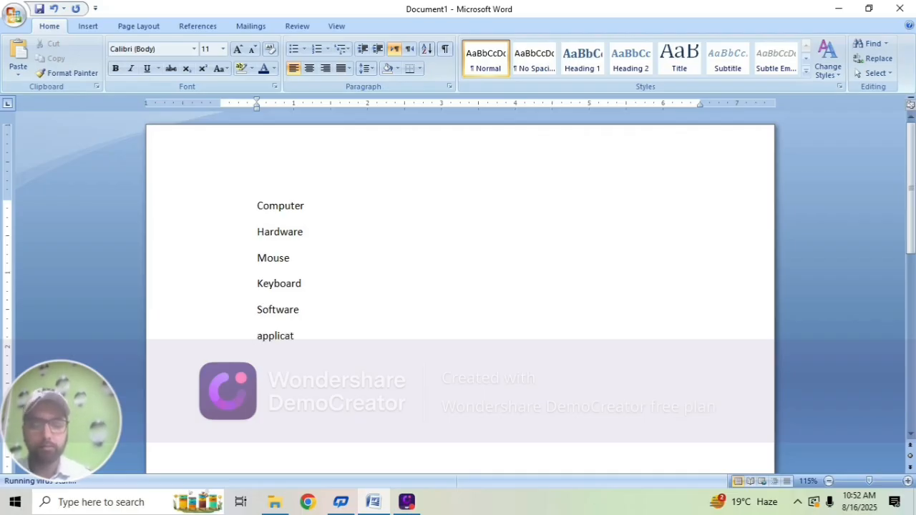
type("ion s")
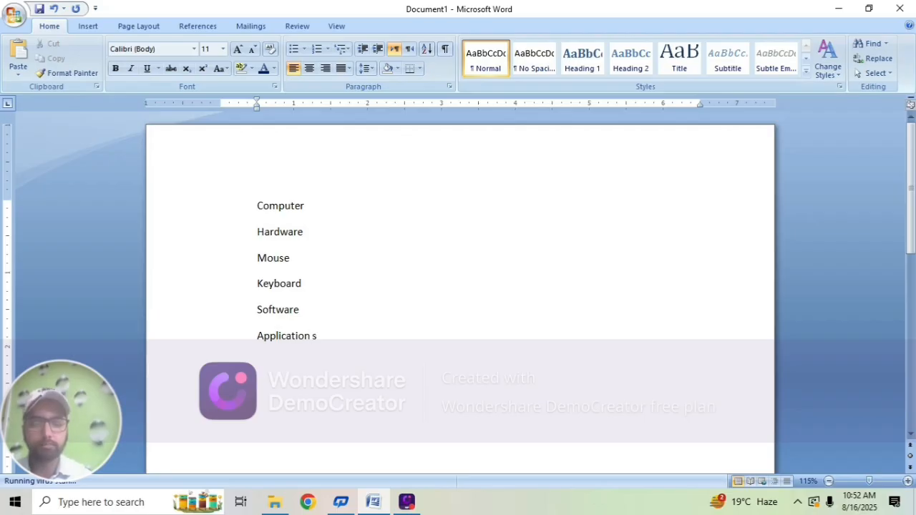
type("oftware")
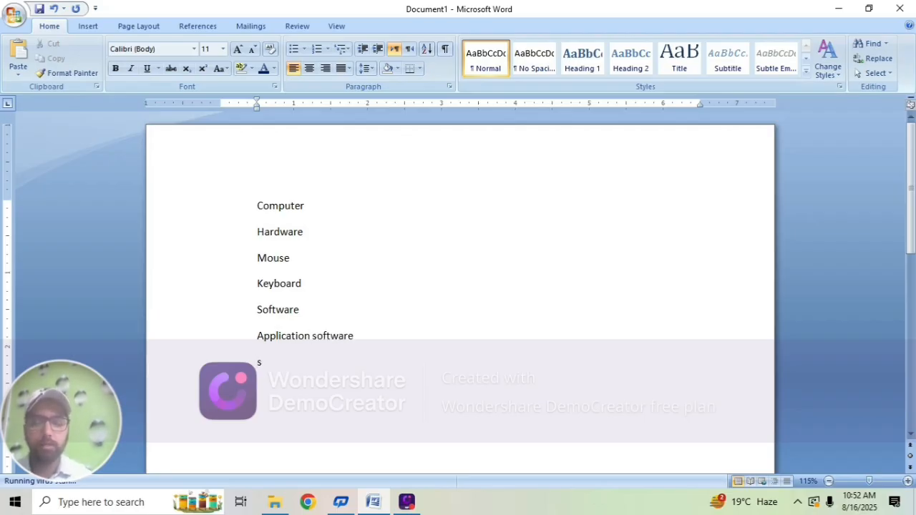
type("system s")
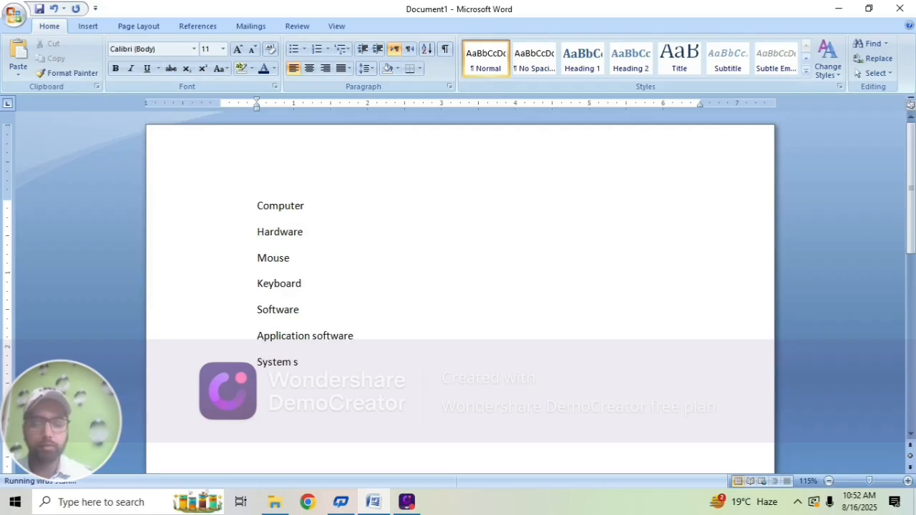
type("oftware")
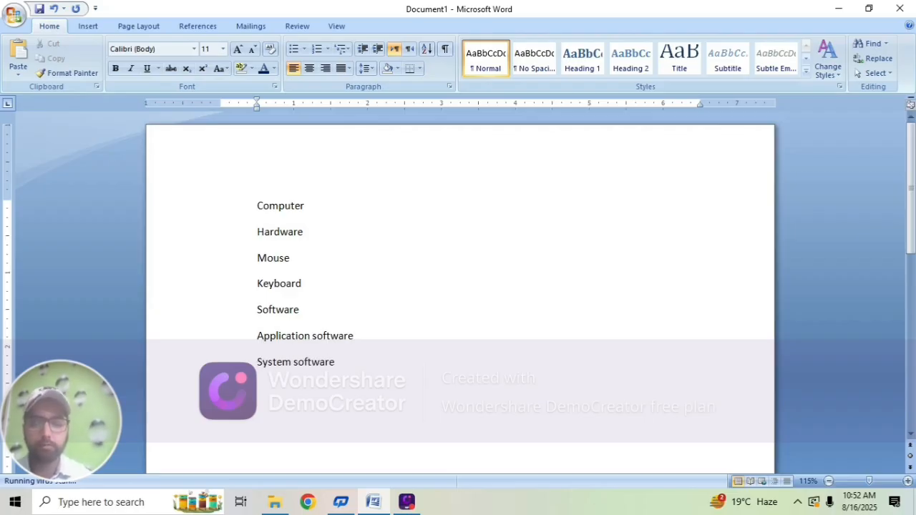
Apply the 1) a) i) multilevel list format to all seven lines from Computer to System software
key("ctrl+Home")
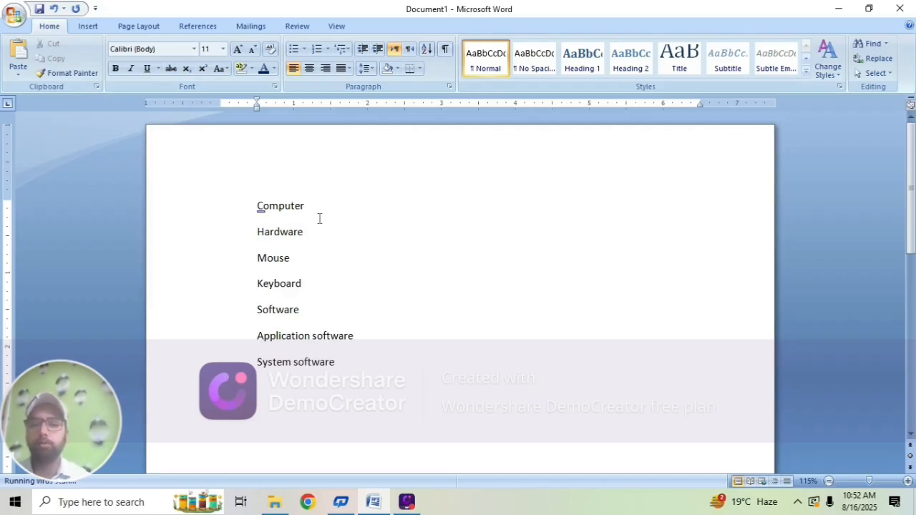
key("ctrl+End")
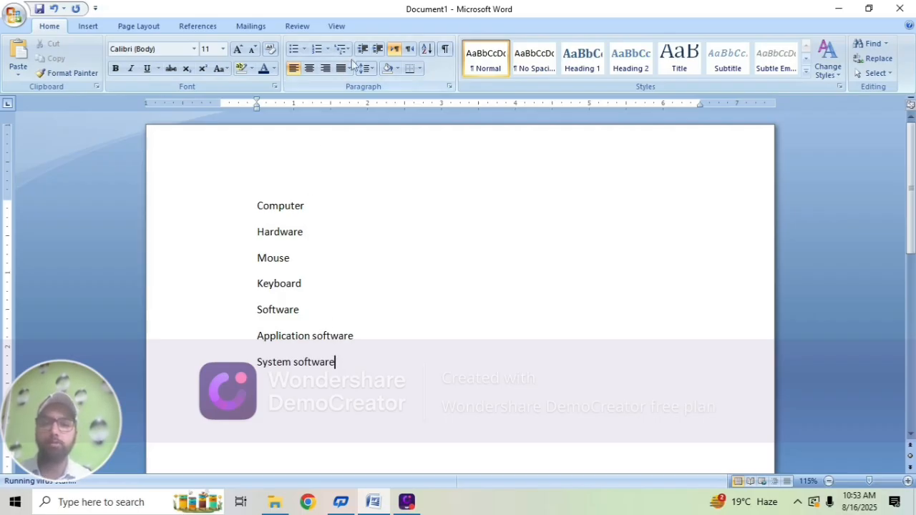
left_click_drag(335, 362, 265, 190)
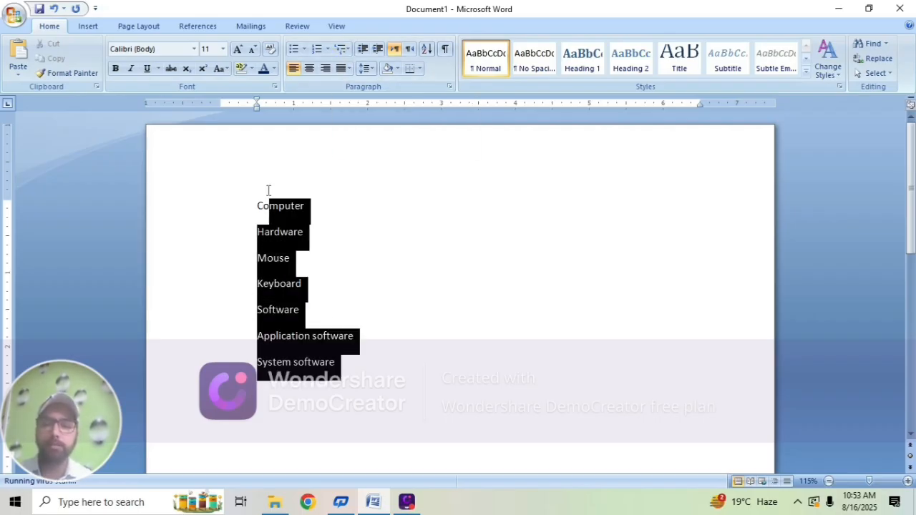
left_click(350, 53)
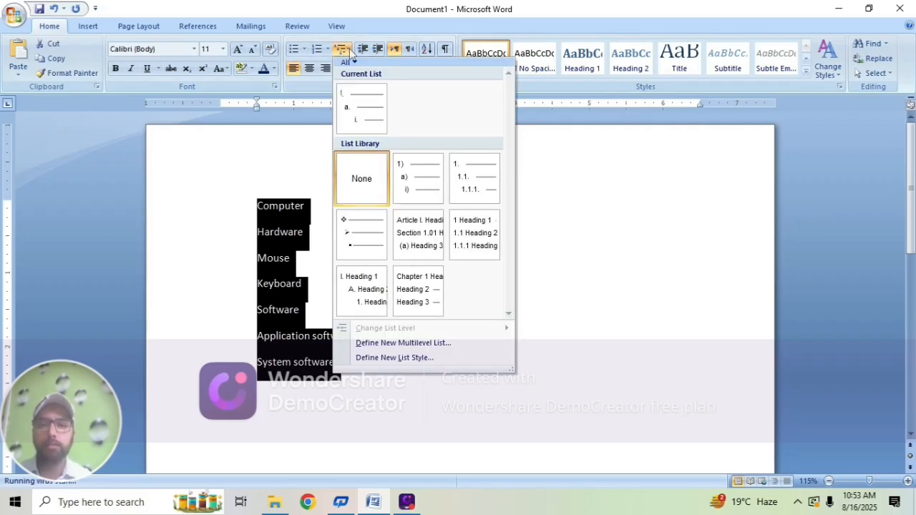
left_click(400, 184)
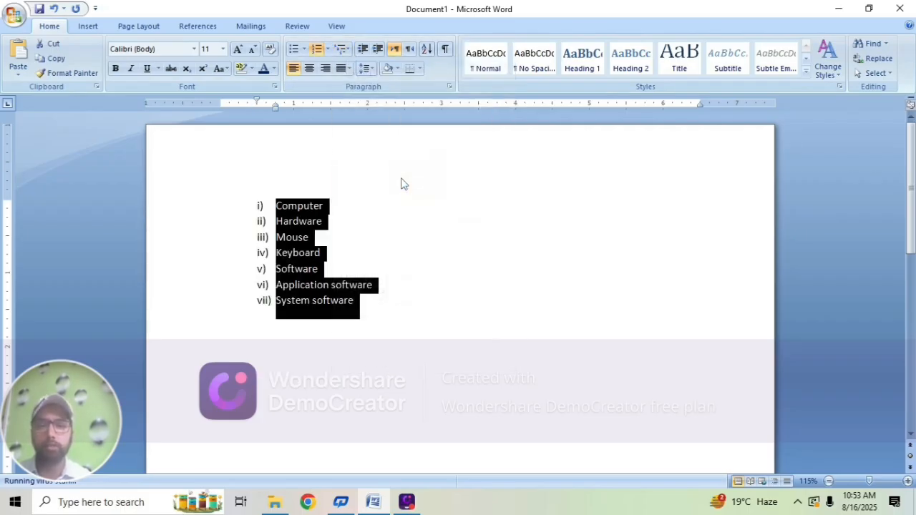
left_click(346, 249)
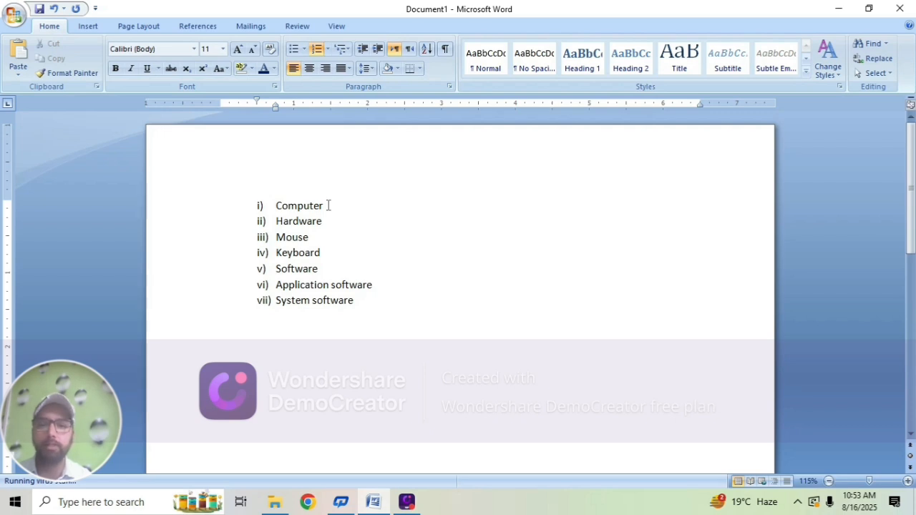
Indent Hardware by one list level under Computer, and Mouse and Keyboard by two levels under Hardware
left_click(280, 221)
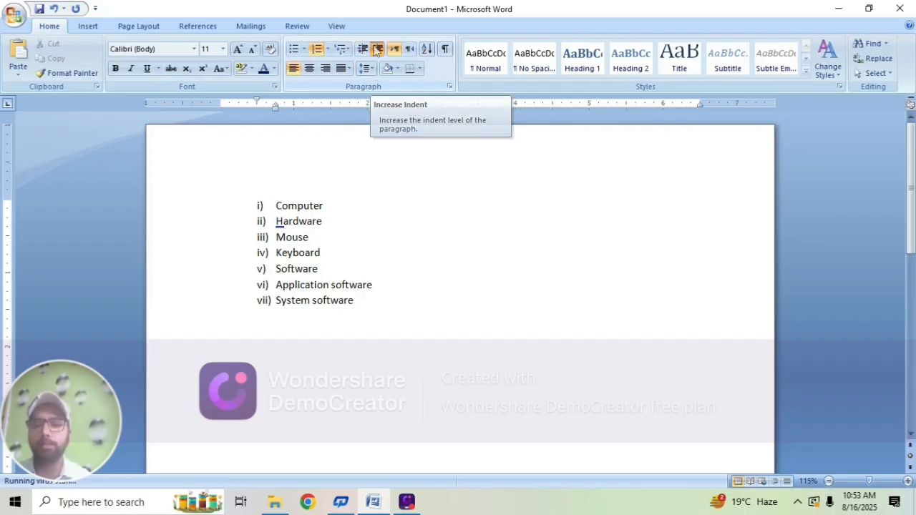
left_click(377, 49)
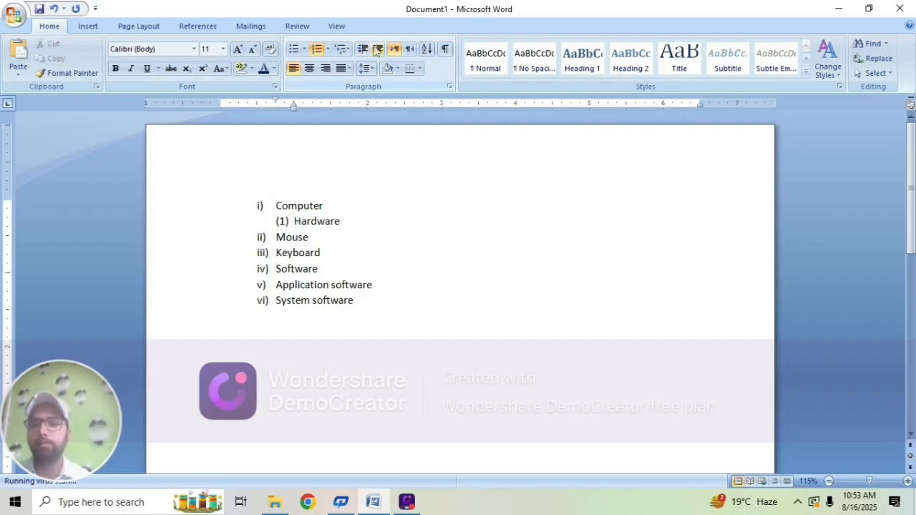
left_click(276, 237)
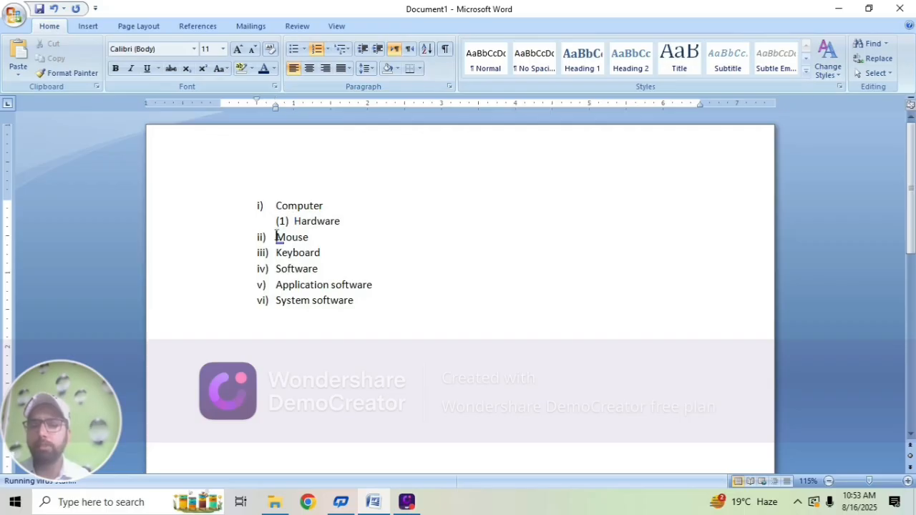
left_click(379, 49)
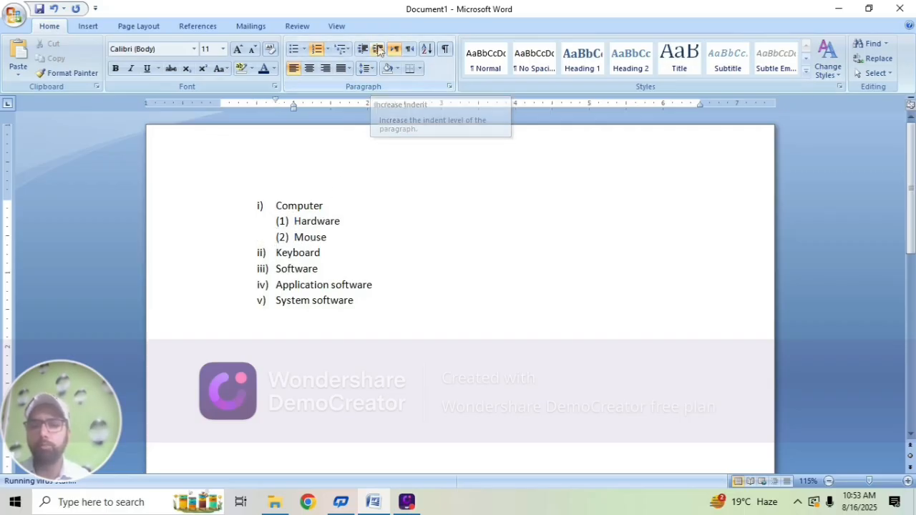
left_click(378, 48)
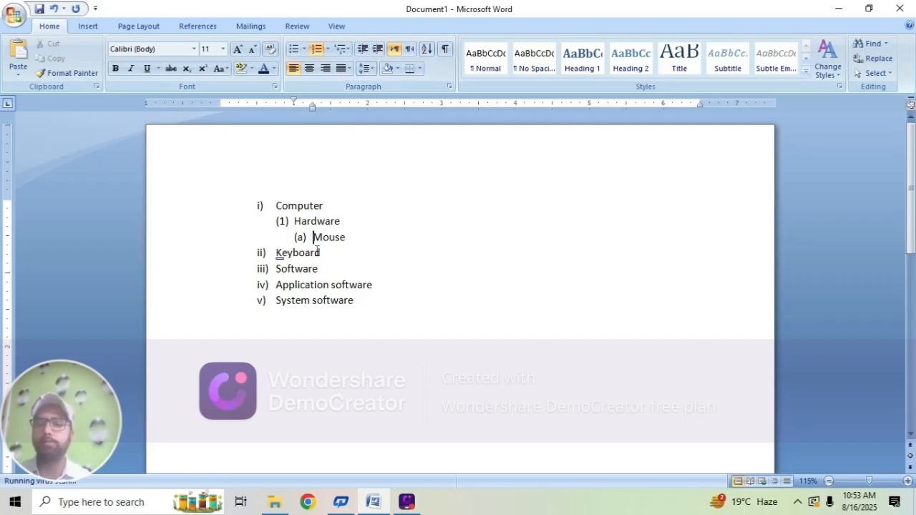
left_click(269, 252)
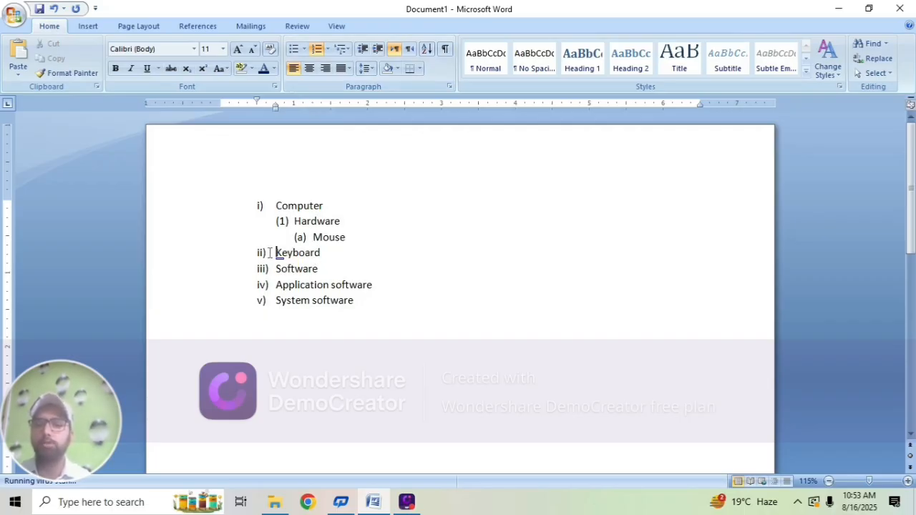
left_click(377, 50)
left_click(377, 50)
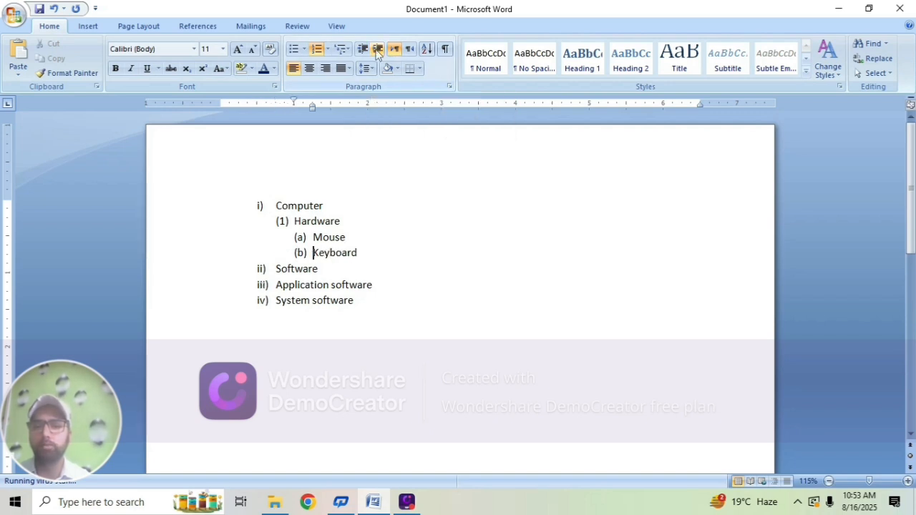
Indent Software by one list level under Computer, and Application software and System software by two levels under Software
left_click(277, 268)
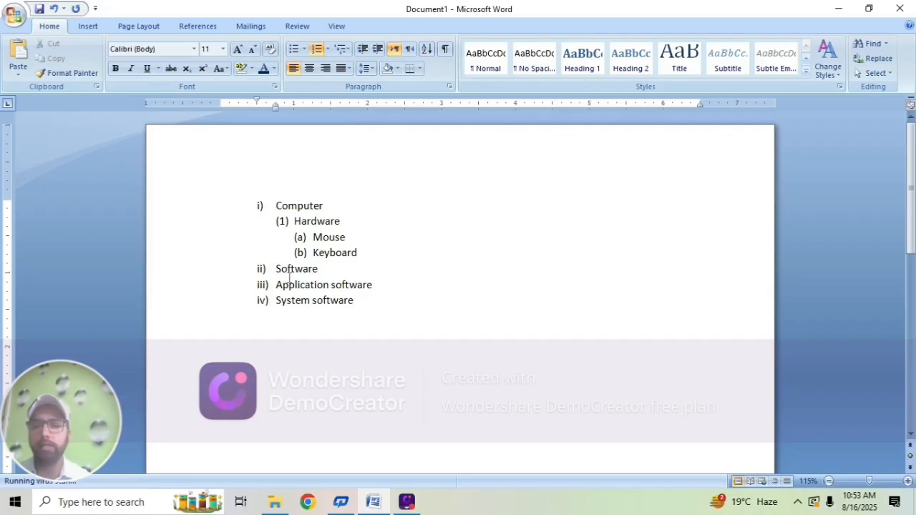
left_click(379, 50)
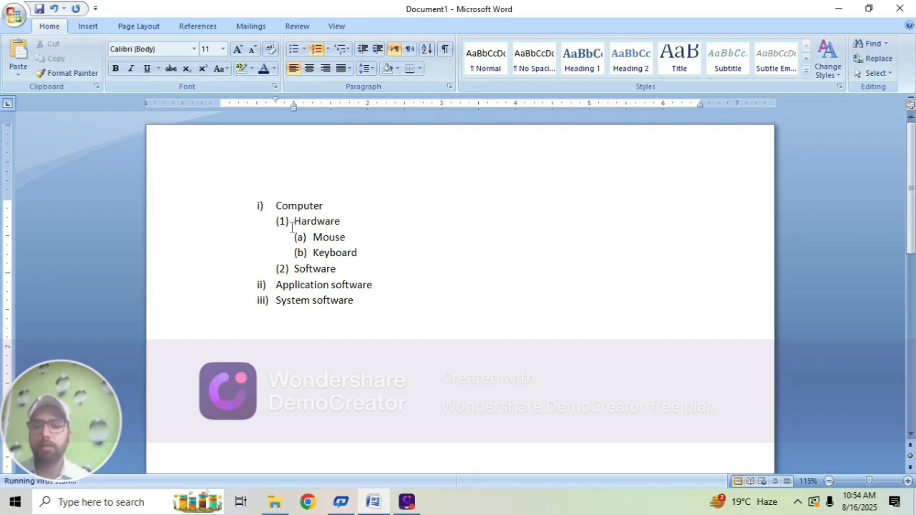
left_click(277, 285)
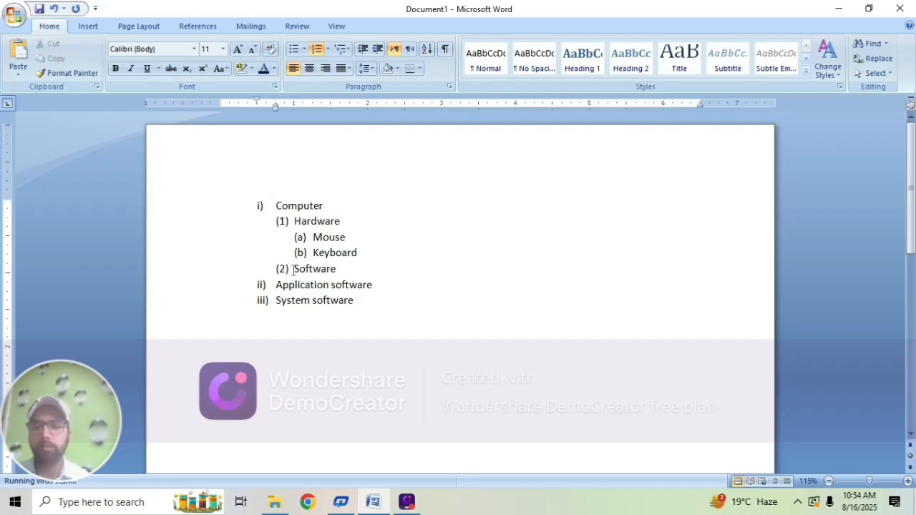
left_click(378, 49)
left_click(377, 49)
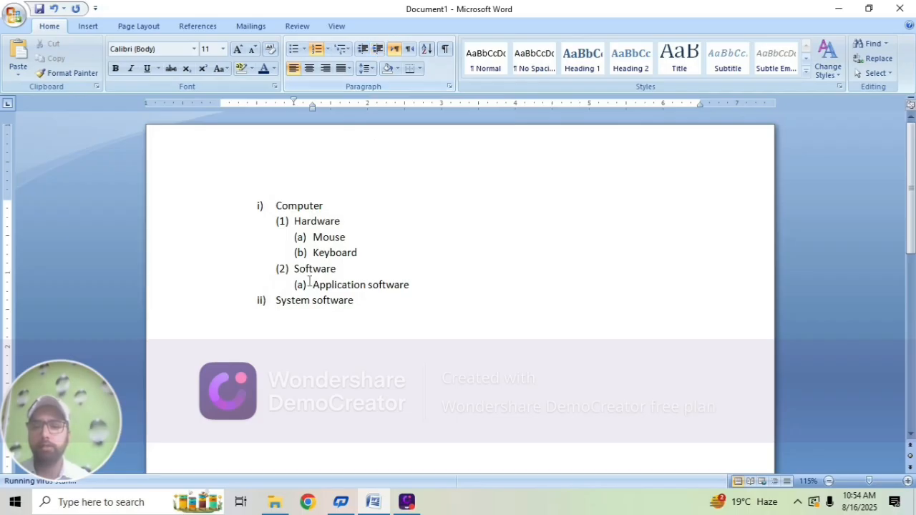
left_click(275, 301)
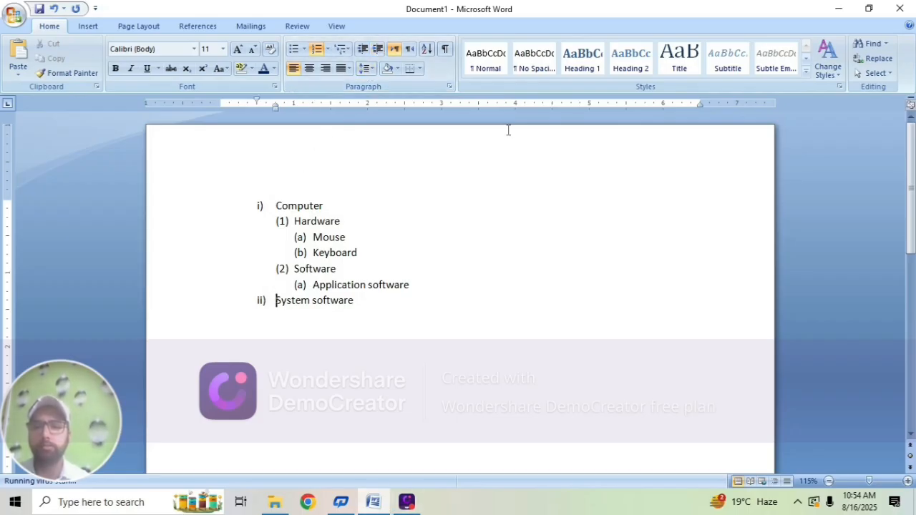
left_click(377, 49)
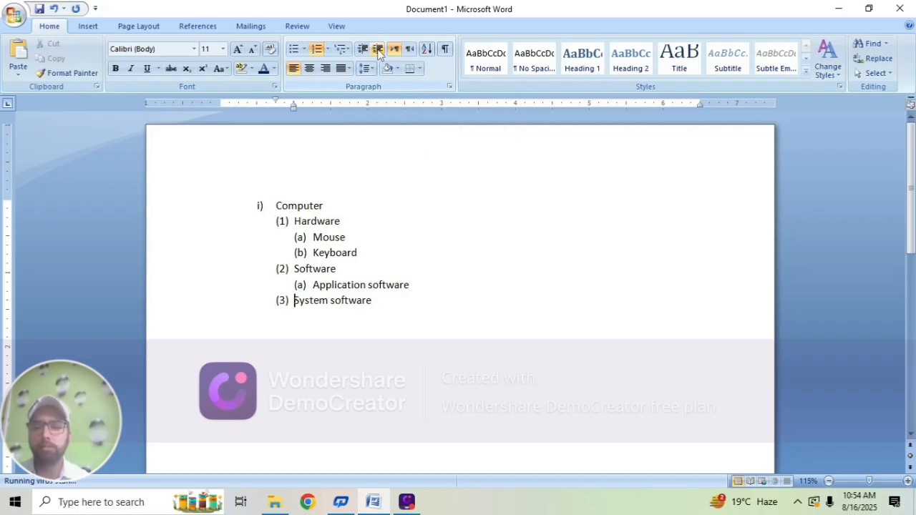
left_click(378, 49)
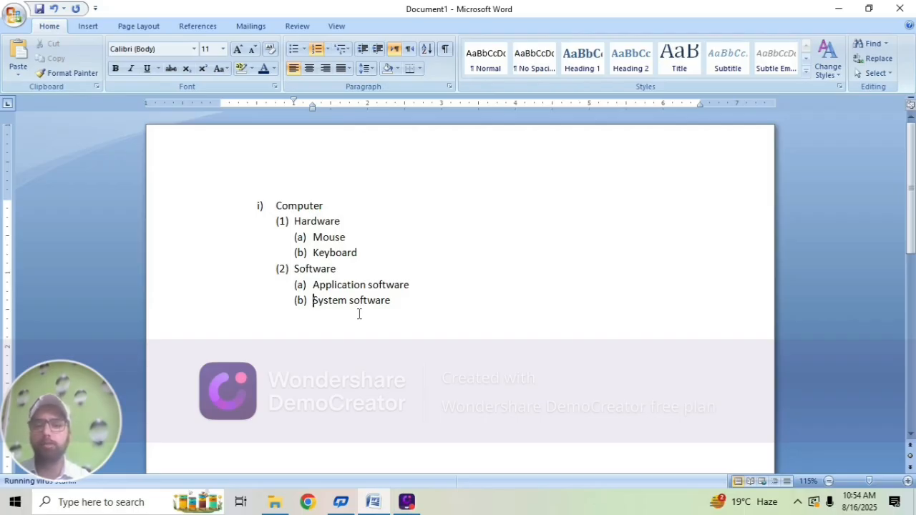
Undo the computer-terms list edits to restore the three sample paragraphs
left_click(316, 300)
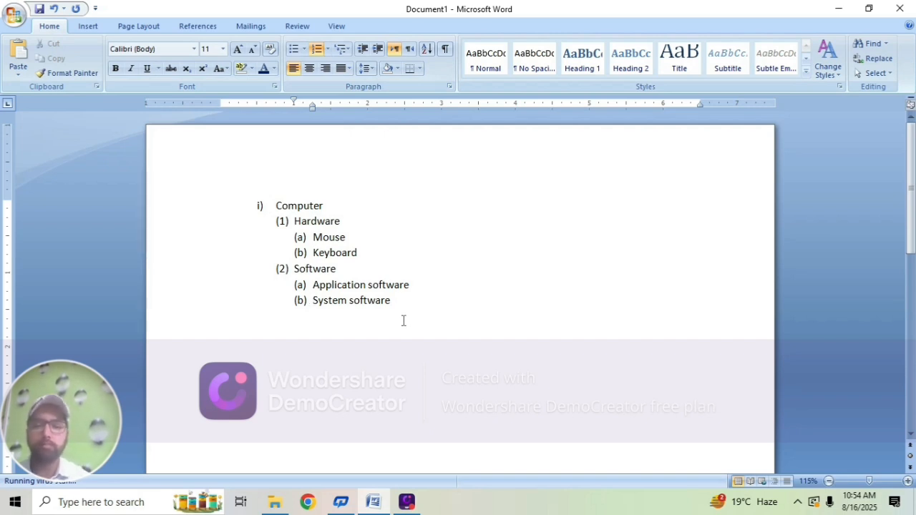
key("ctrl+z")
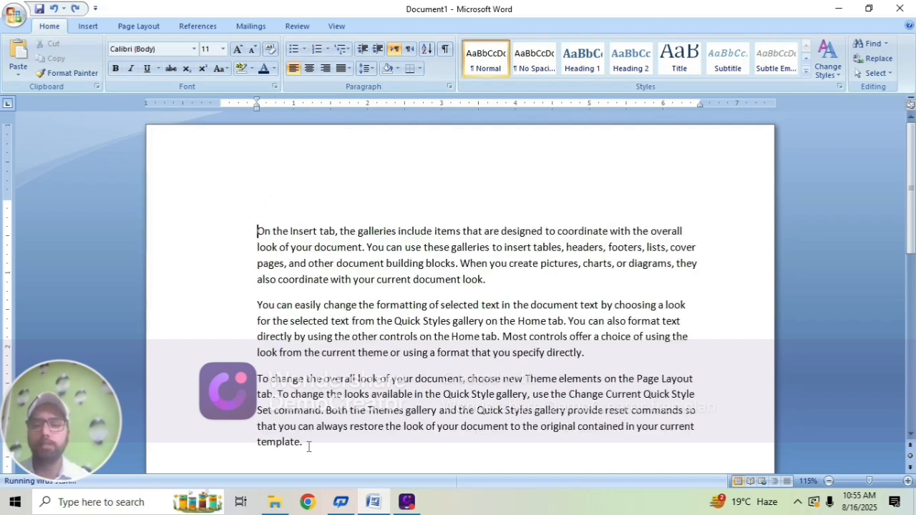
Apply the 1) a) i) multilevel list format to the three sample paragraphs
left_click_drag(308, 447, 254, 231)
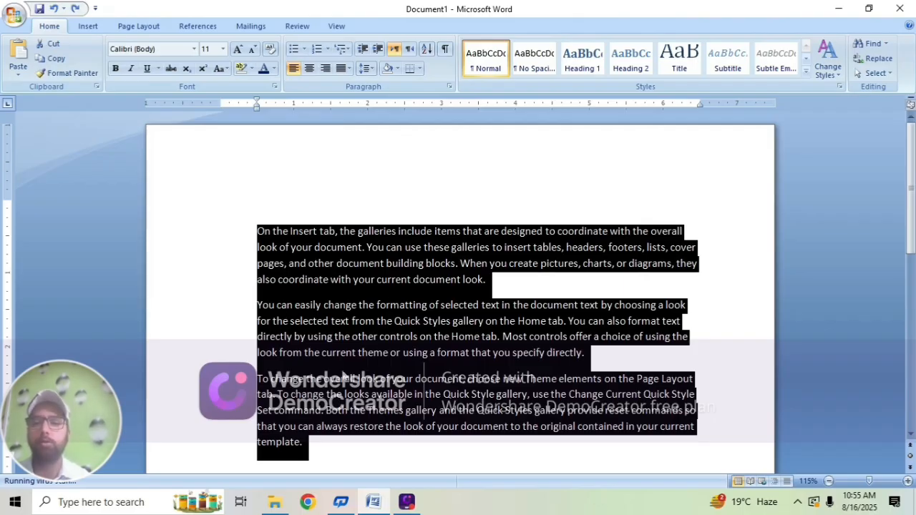
left_click(350, 48)
left_click(412, 182)
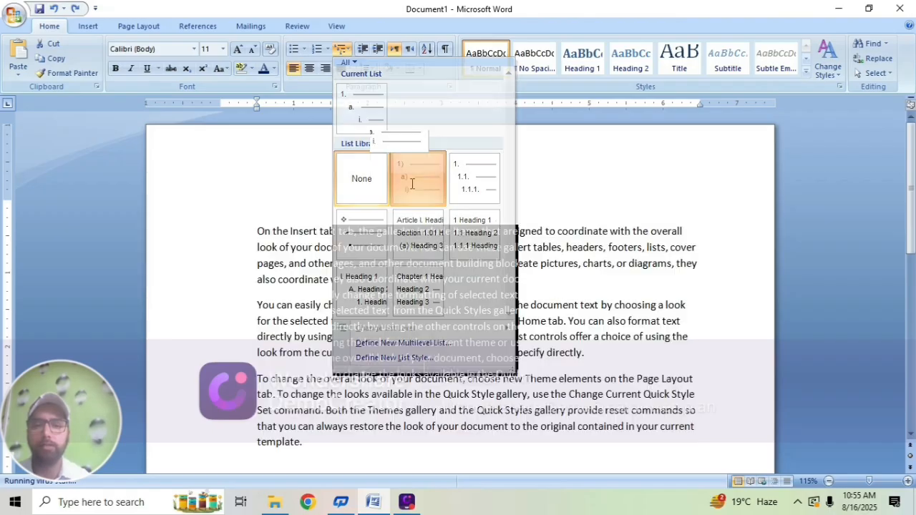
left_click(315, 310)
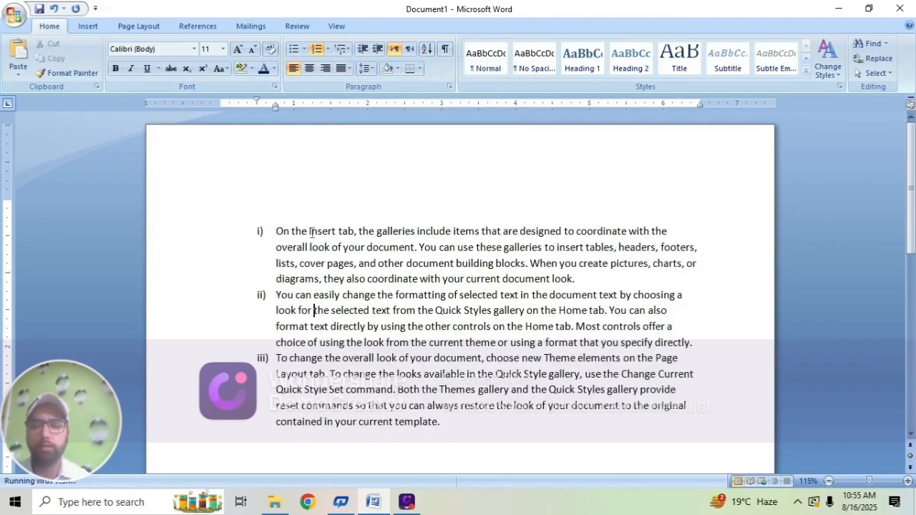
Indent the second paragraph, starting "You can easily change", to the (a) level under the first paragraph
left_click(270, 289)
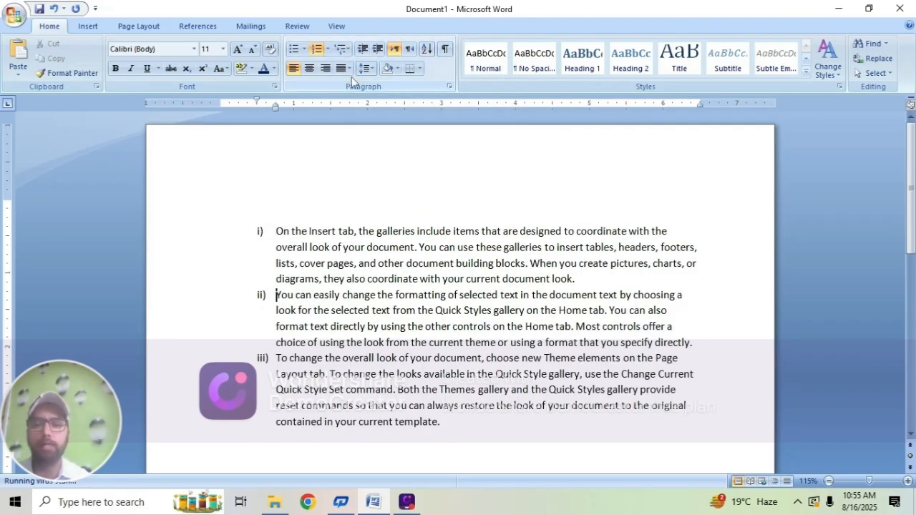
left_click(379, 49)
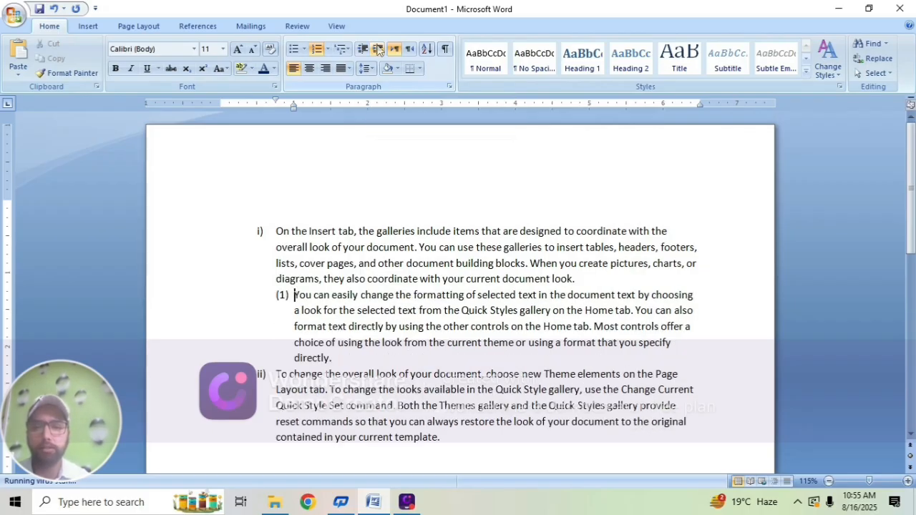
left_click_drag(270, 370, 294, 358)
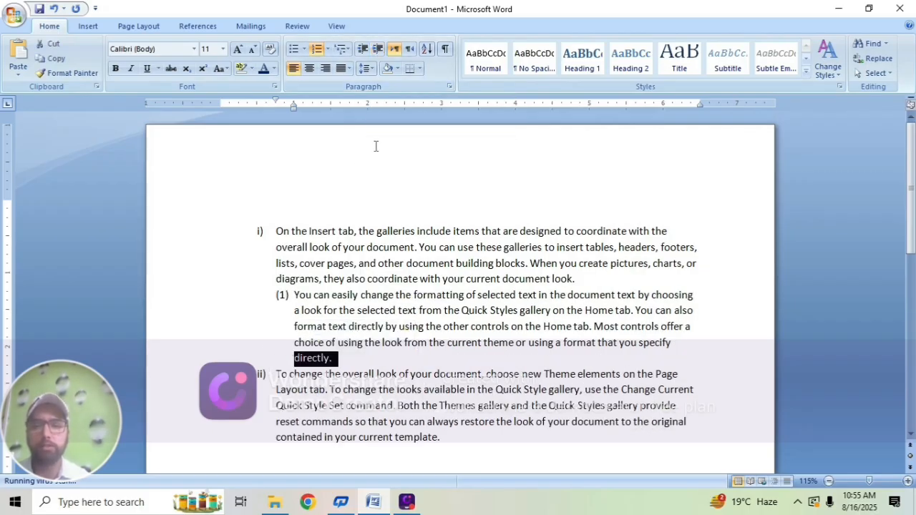
left_click(380, 50)
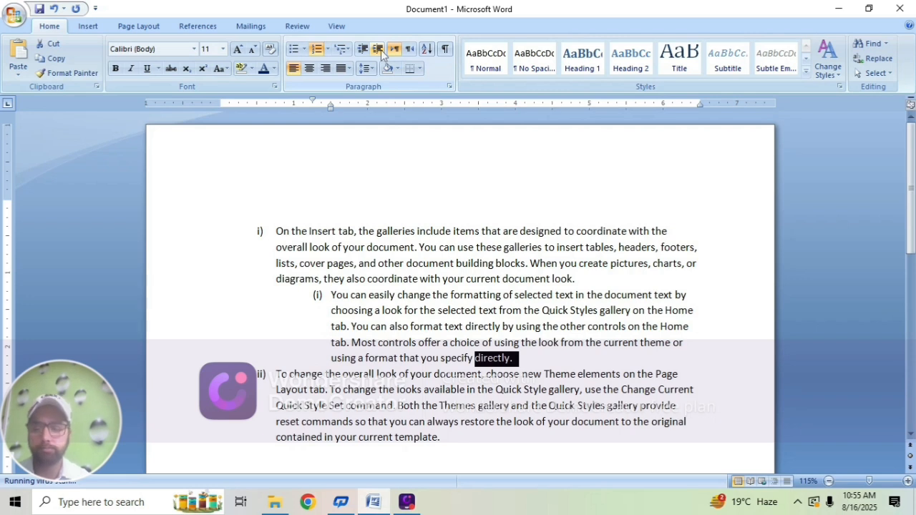
left_click(381, 49)
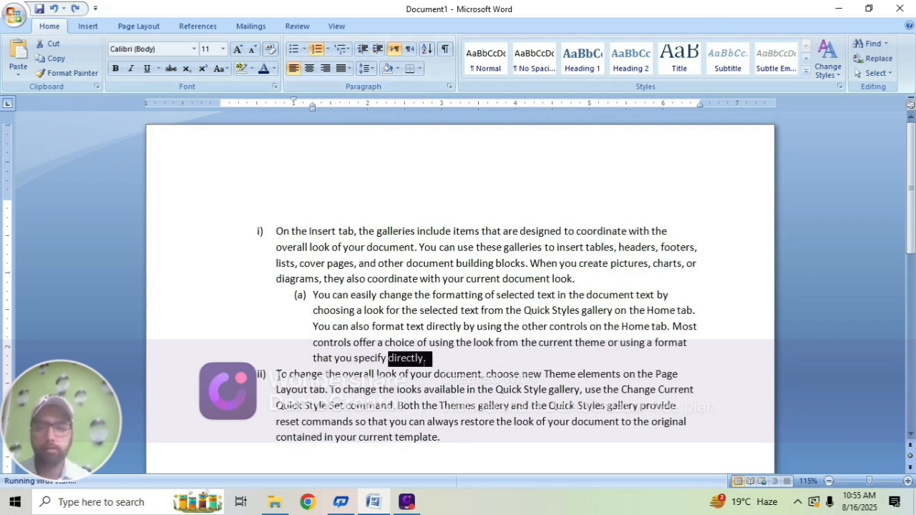
Indent the third paragraph, starting "To change the overall look", to the (i) level under the second paragraph
left_click(273, 367)
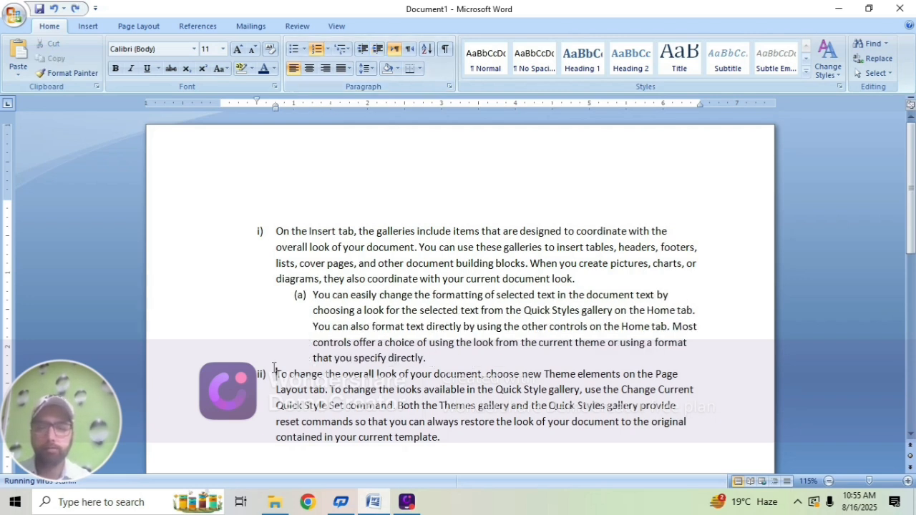
left_click(379, 49)
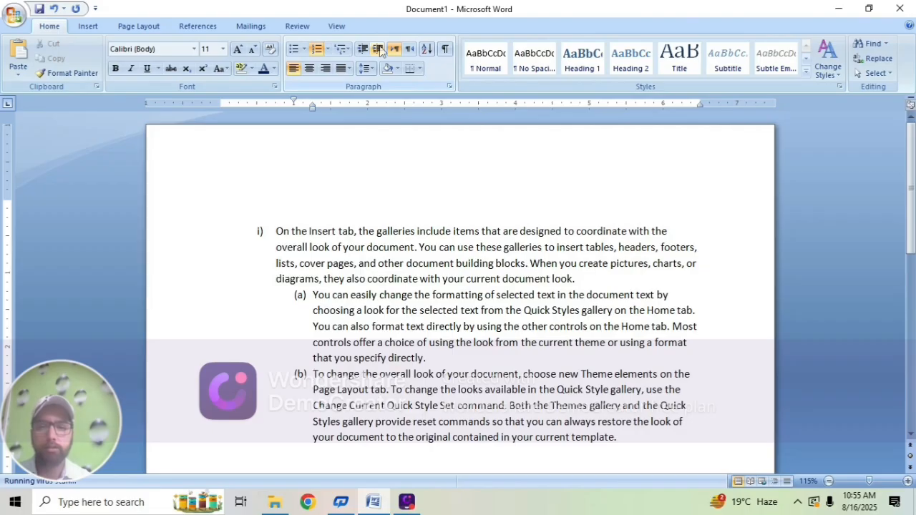
left_click(380, 50)
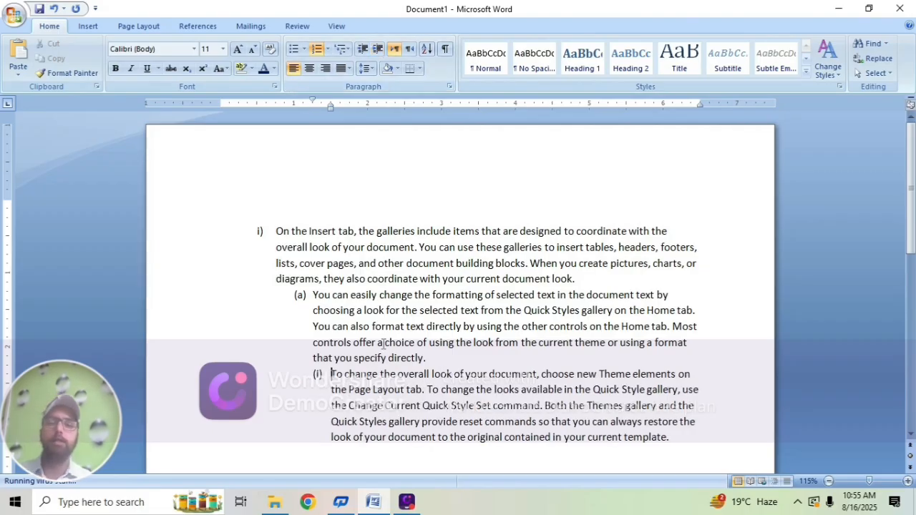
Undo the list indents and the multilevel list format on the three sample paragraphs
key("shift+Tab")
key("shift+Tab")
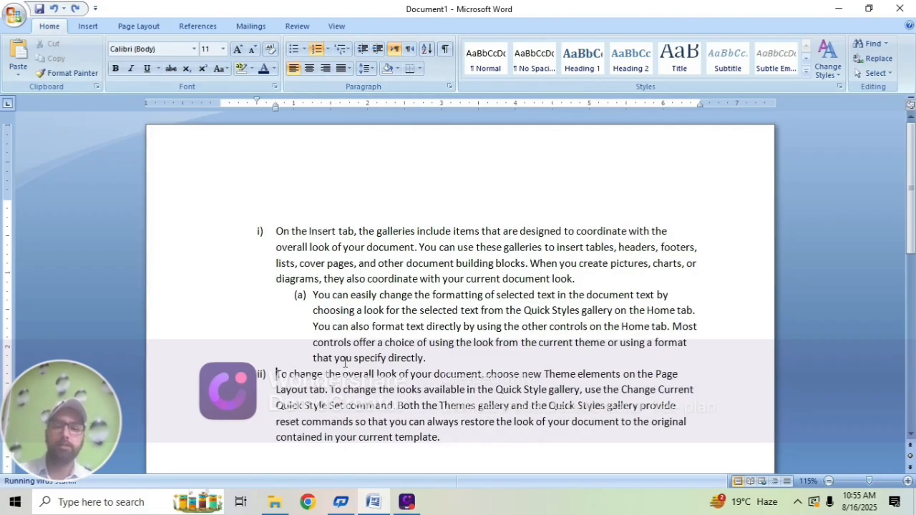
key("ctrl+Up")
key("shift+Tab")
key("ctrl+a")
key("ctrl+shift+n")
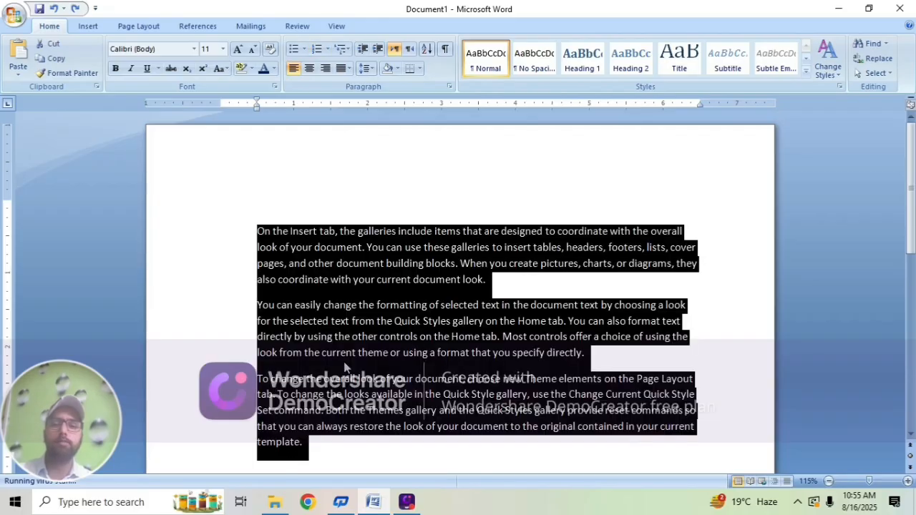
Add the heading "Self introduction" on the empty line above the first paragraph, followed by a blank line
key("ctrl+Home")
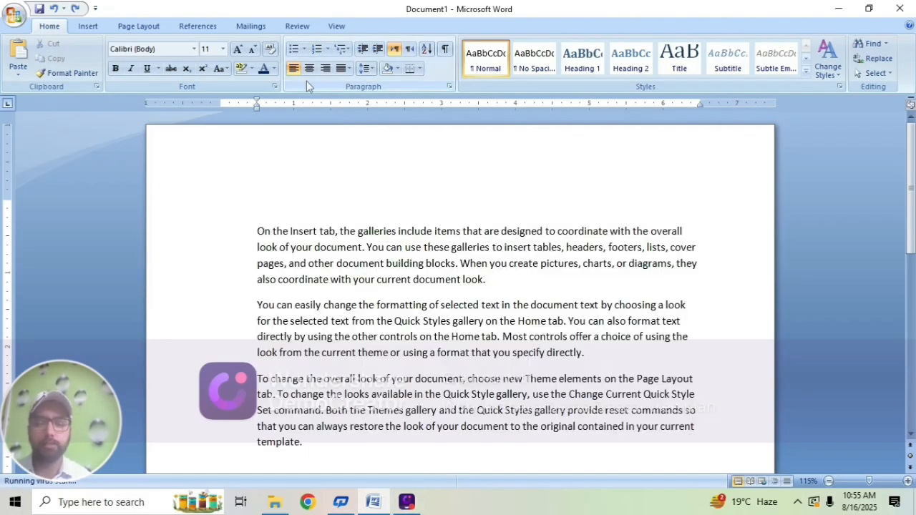
type("Self")
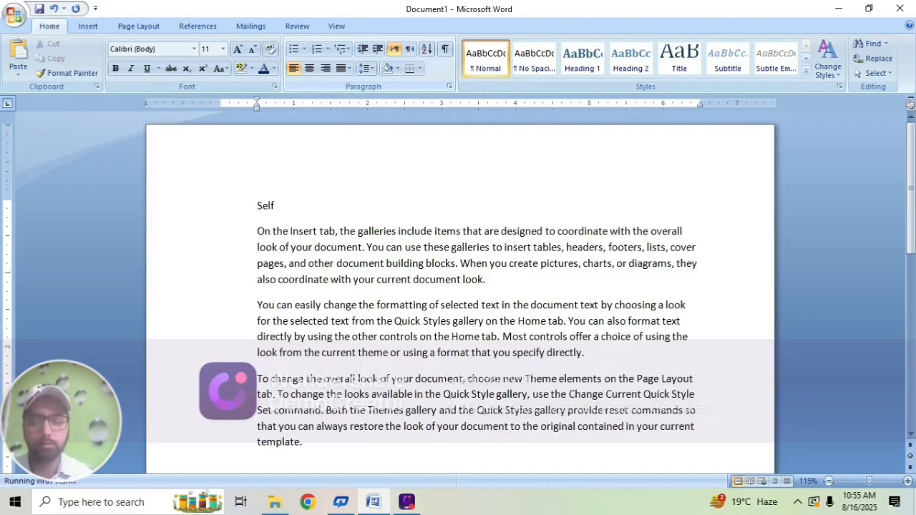
type(" introd")
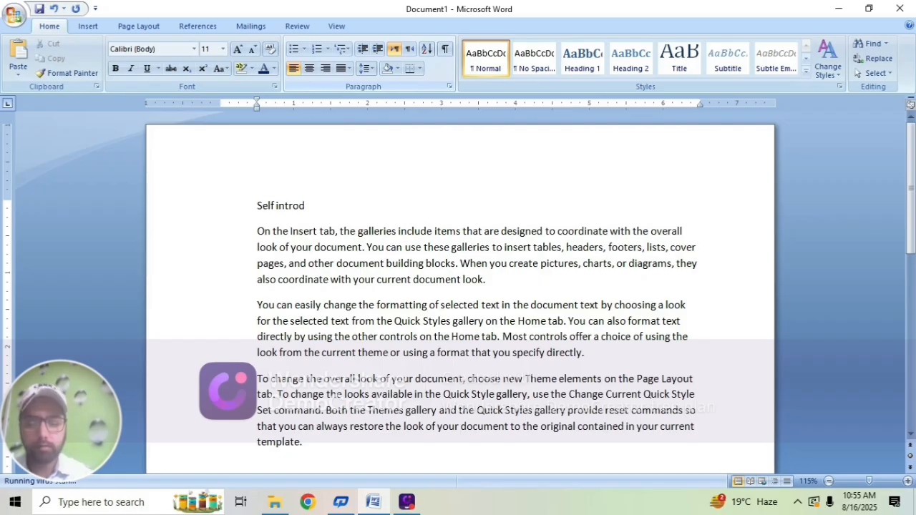
type("uction")
key("Return")
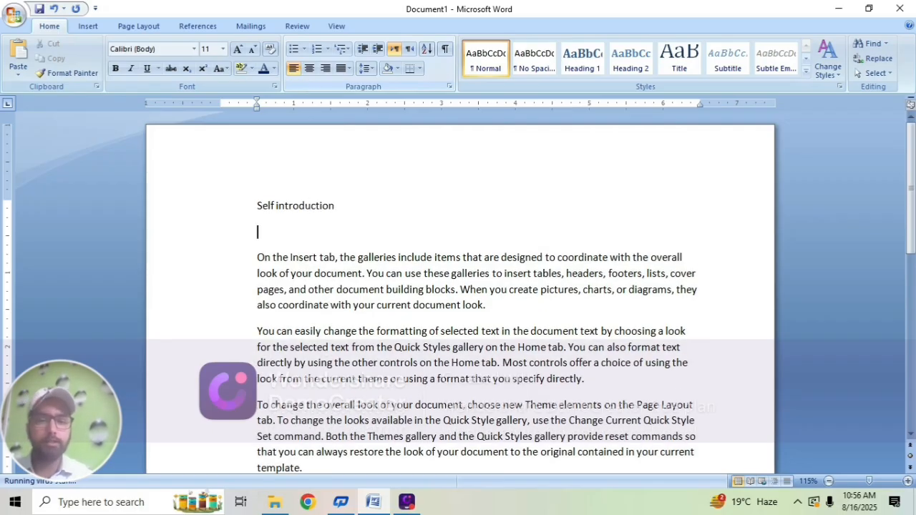
Try to move the Self introduction heading toward the middle with leading spaces, and remove the spaces again
left_click_drag(347, 207, 251, 205)
left_click(521, 195)
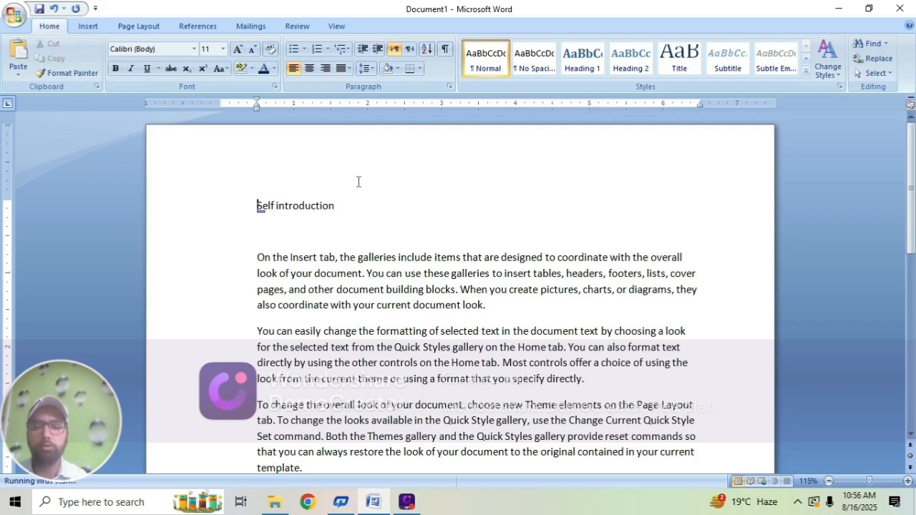
key("Home")
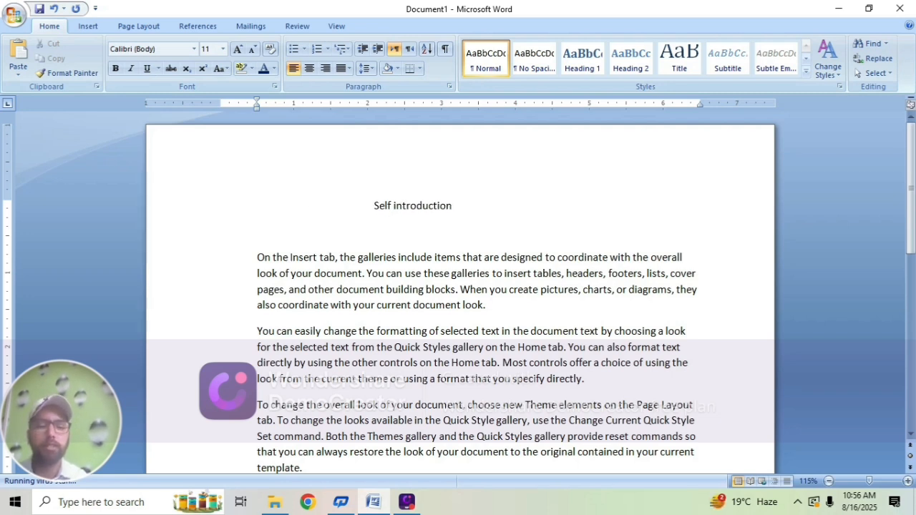
key("BackSpace")
key("BackSpace")
key("BackSpace")
key("BackSpace")
key("BackSpace")
key("BackSpace")
key("BackSpace")
key("BackSpace")
key("BackSpace")
key("BackSpace")
key("BackSpace")
key("BackSpace")
key("BackSpace")
key("BackSpace")
key("BackSpace")
key("BackSpace")
key("BackSpace")
key("BackSpace")
key("BackSpace")
key("BackSpace")
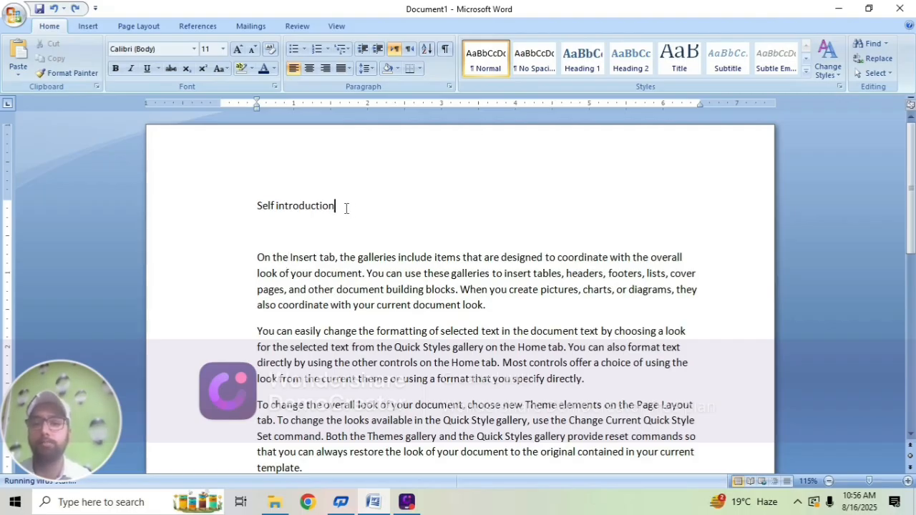
Centre the Self introduction heading with the paragraph alignment
left_click(332, 207)
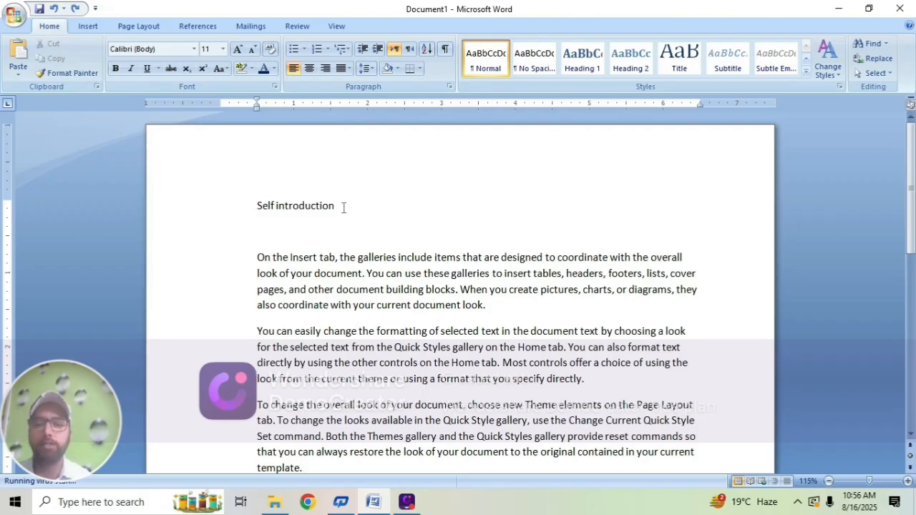
left_click_drag(343, 208, 252, 207)
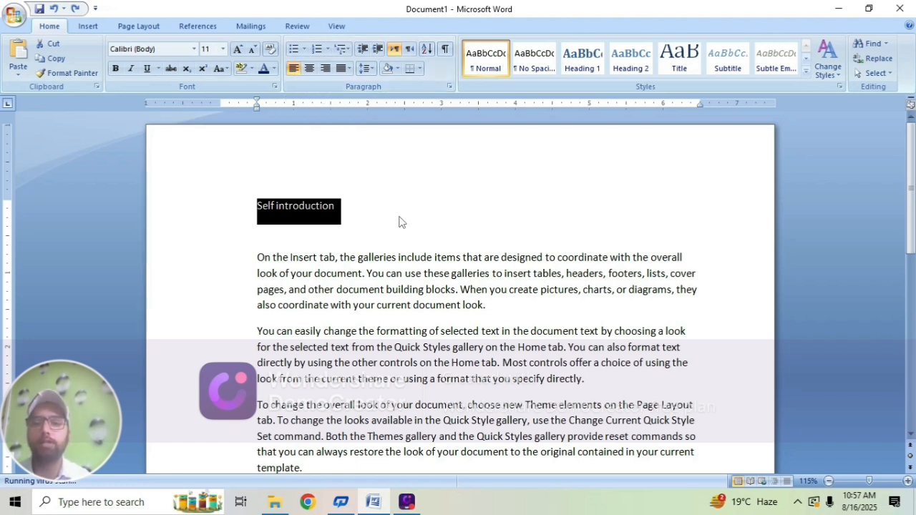
left_click(309, 74)
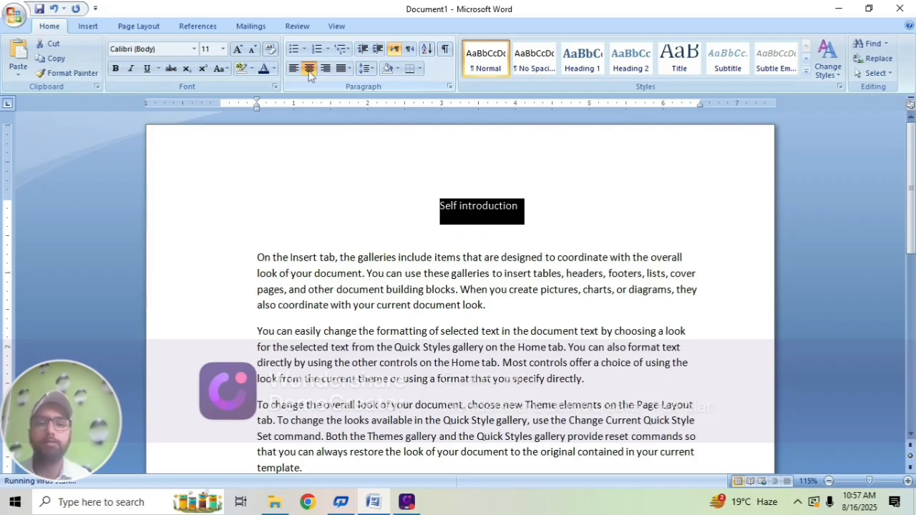
left_click(393, 215)
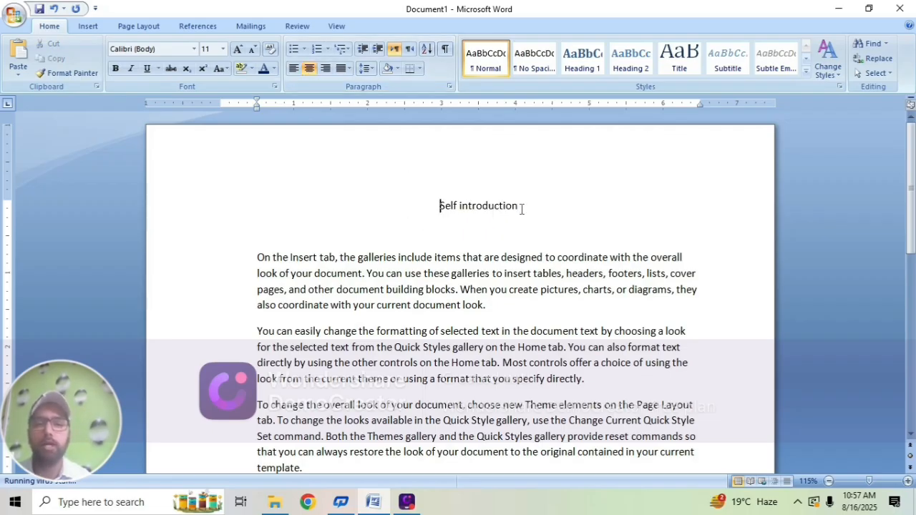
Right-align the Self introduction heading and return it to left alignment
left_click_drag(522, 208, 431, 204)
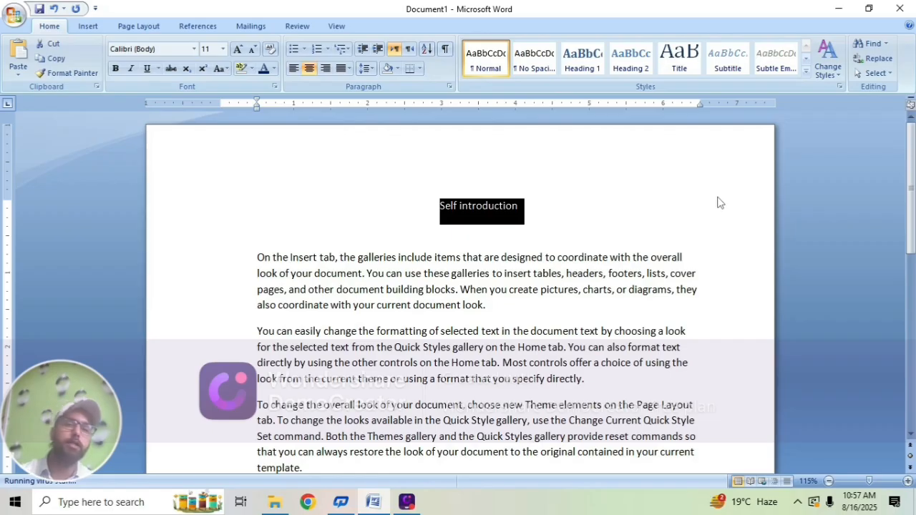
left_click(323, 69)
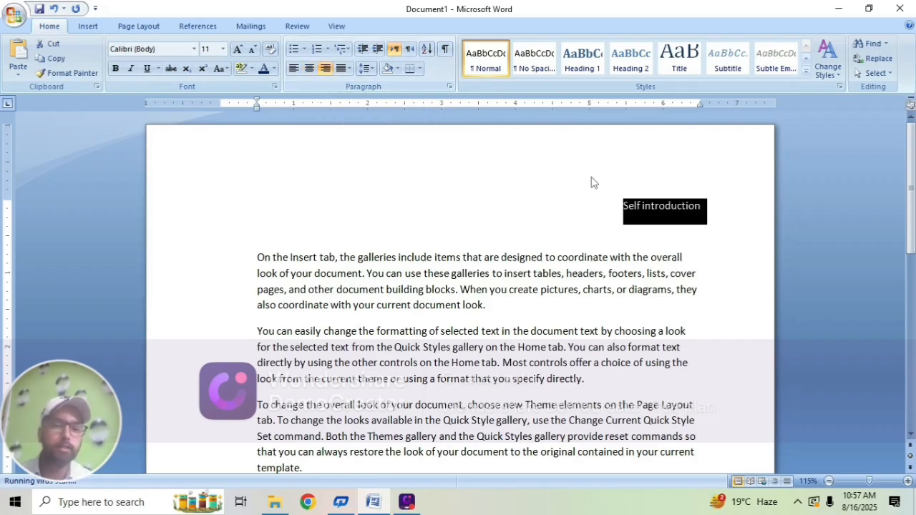
left_click(294, 69)
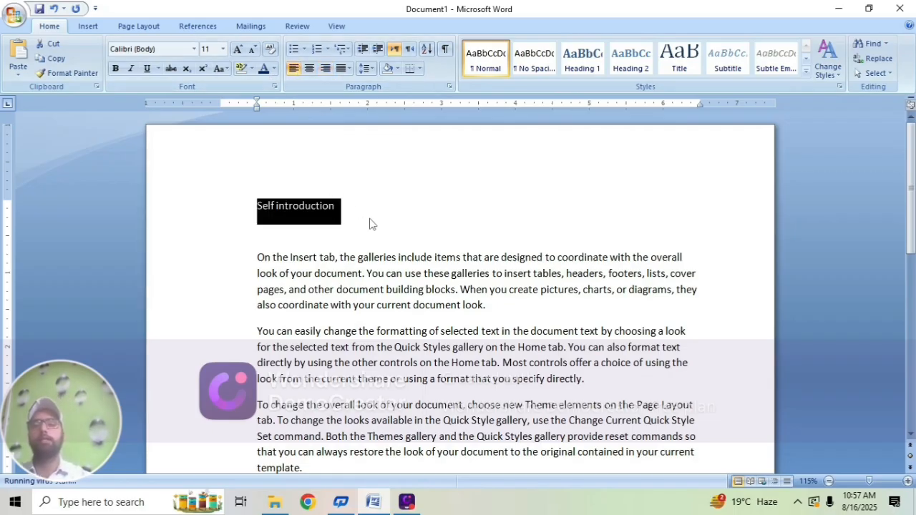
Switch the Self introduction heading between centre, right and left alignment, finishing left-aligned and deselected
left_click(310, 68)
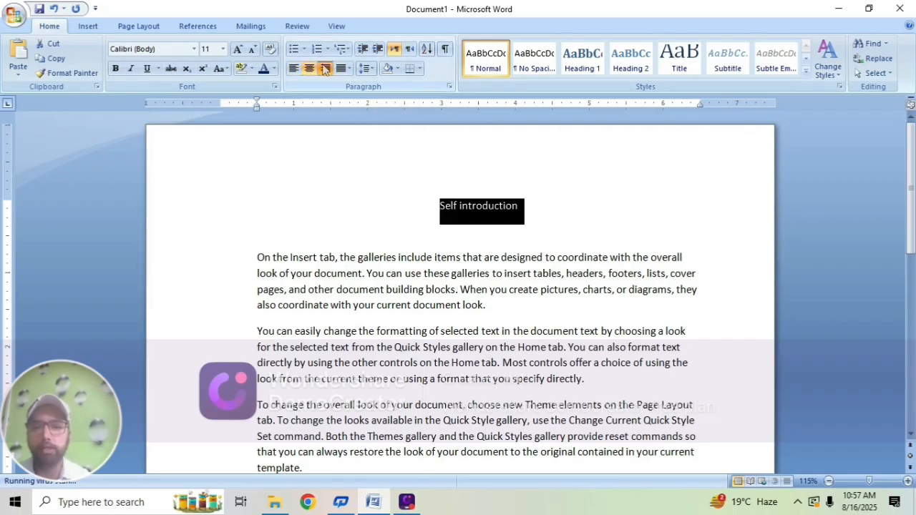
left_click(325, 68)
left_click(294, 69)
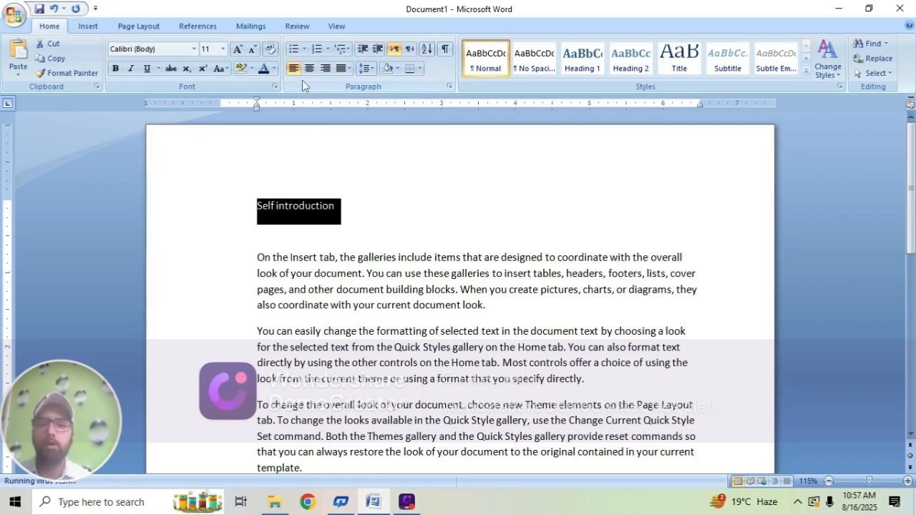
left_click(324, 69)
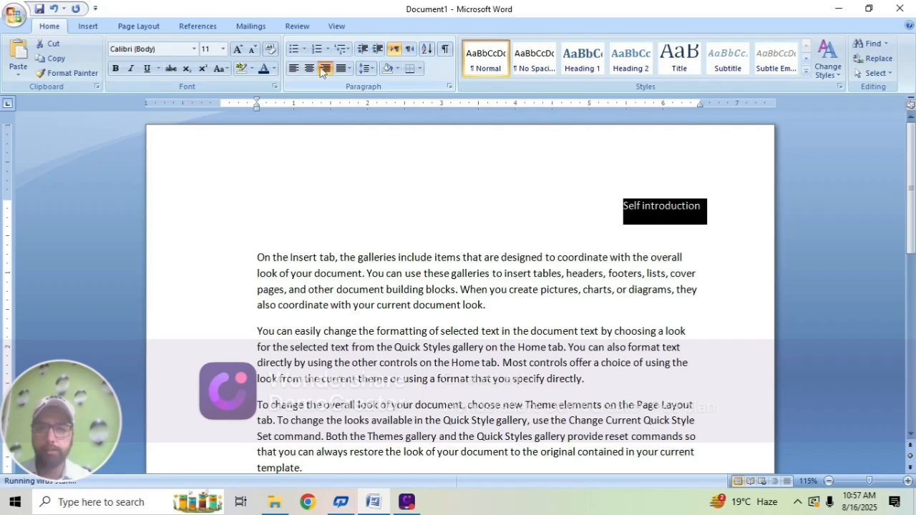
left_click(308, 71)
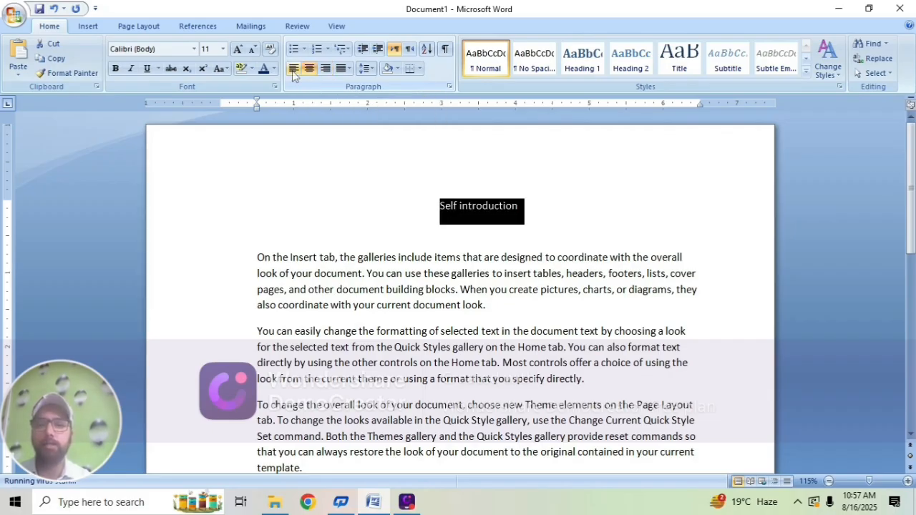
left_click(294, 70)
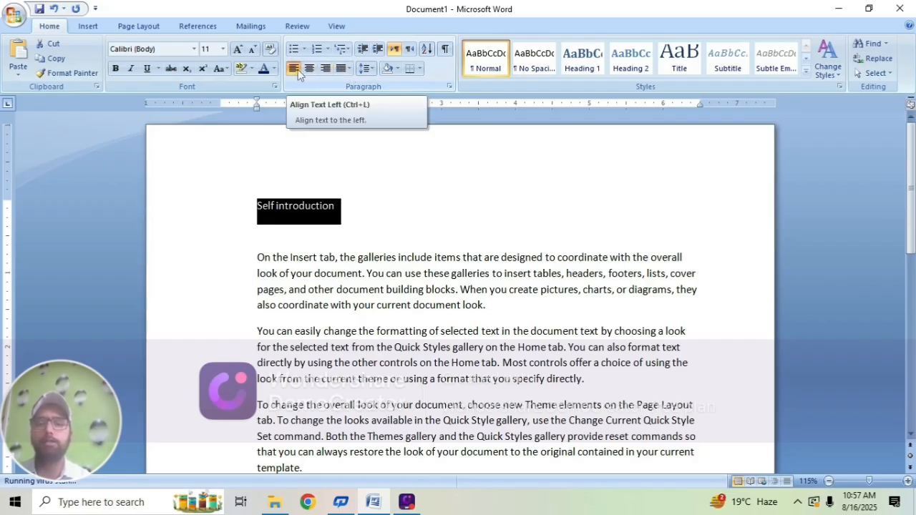
left_click(348, 222)
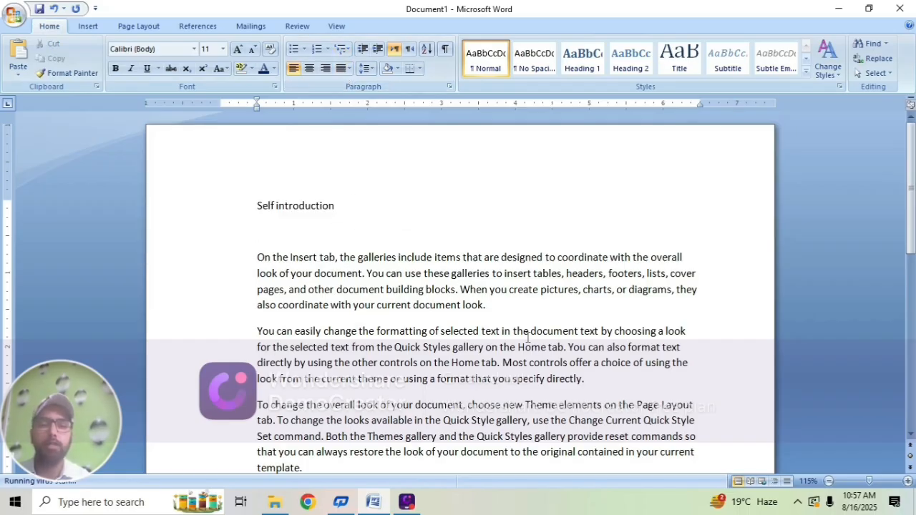
Justify the three body paragraphs below the Self introduction heading and deselect them
scroll(528, 336, "down", 2)
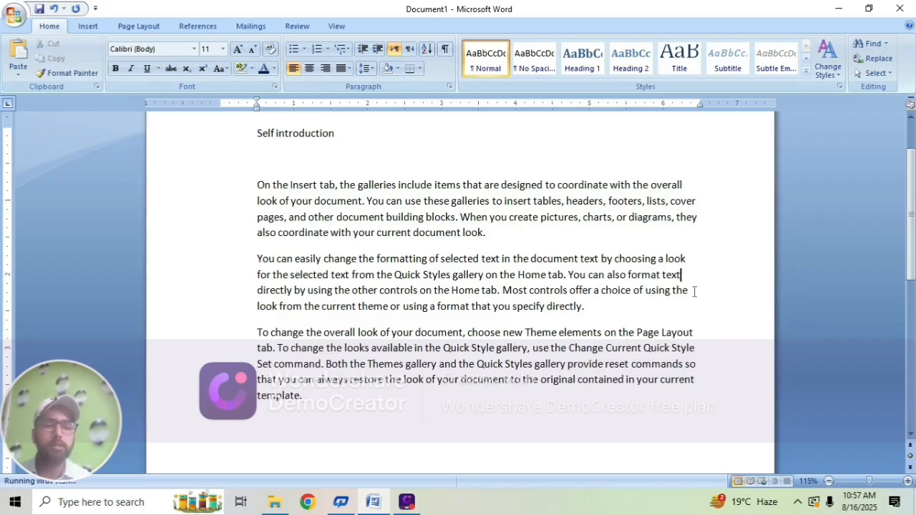
left_click(689, 259)
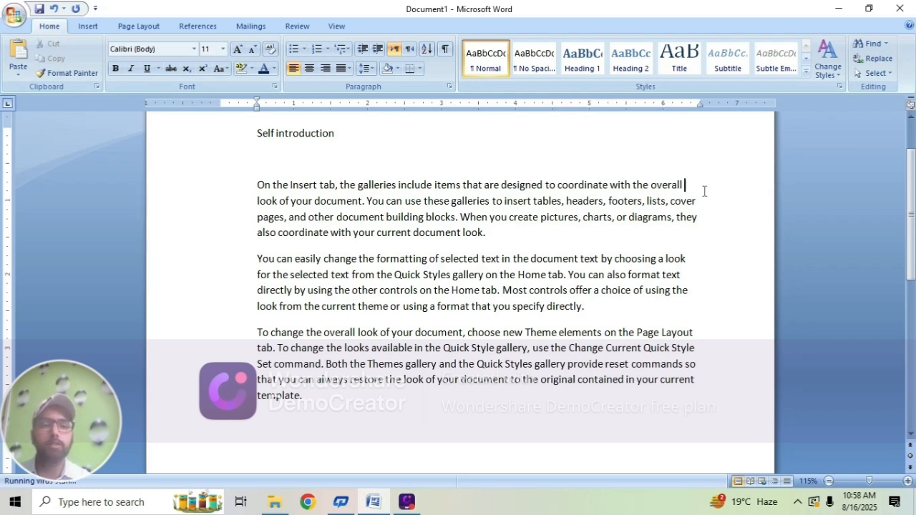
left_click(694, 217)
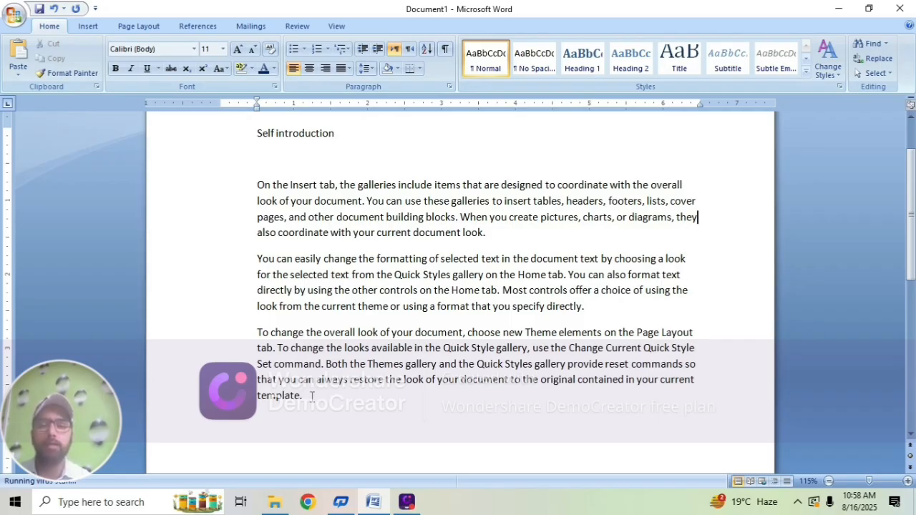
left_click_drag(325, 400, 257, 184)
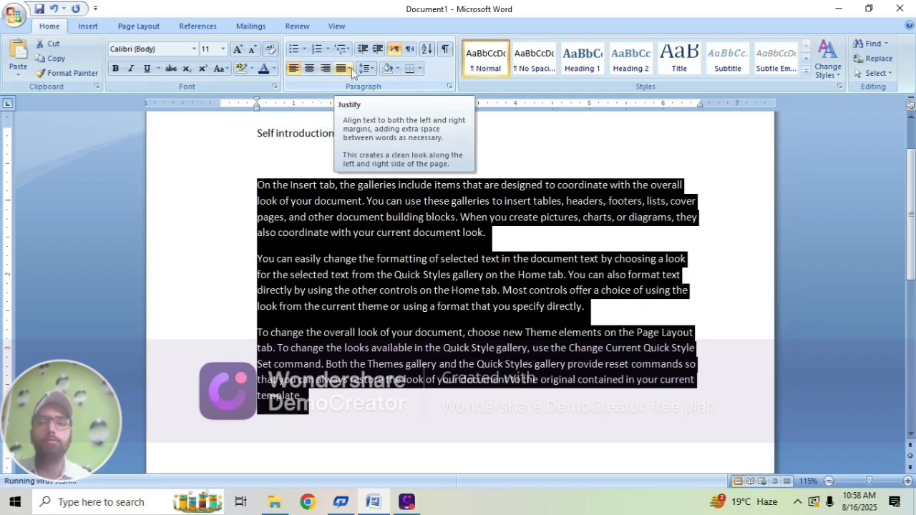
left_click(350, 68)
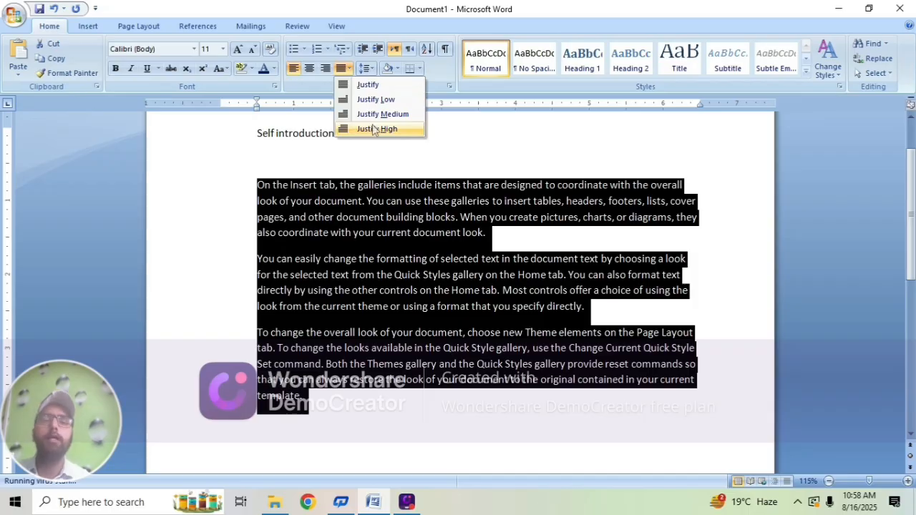
left_click(366, 85)
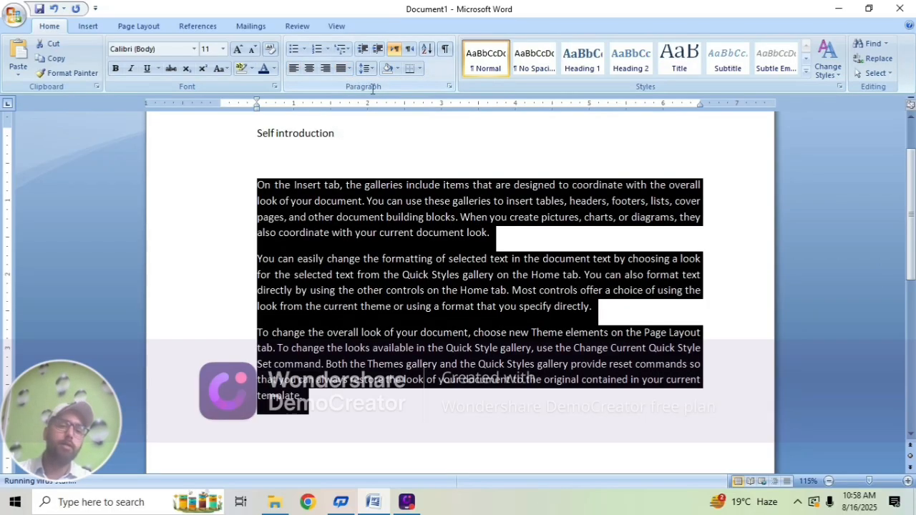
left_click(543, 328)
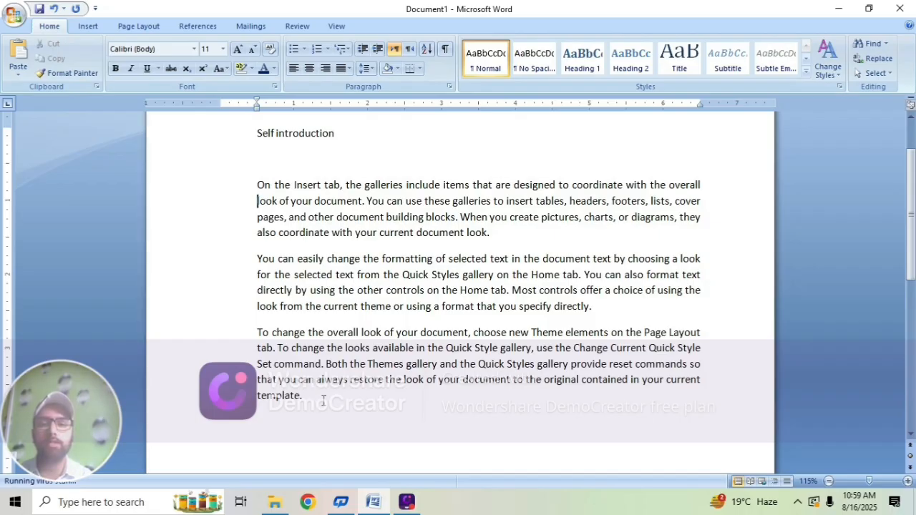
Switch the line spacing of the three body paragraphs through 1.5, 2.0 and 3.0, finishing at 1.0
left_click_drag(322, 399, 246, 188)
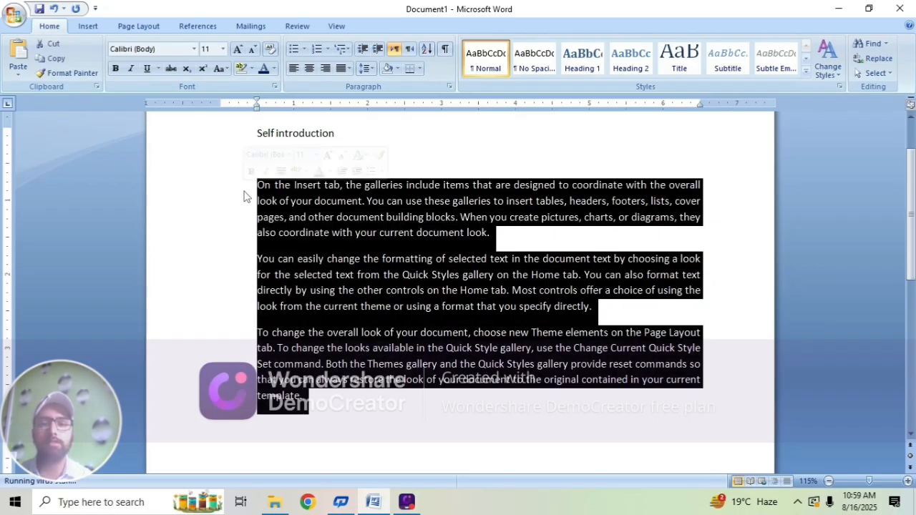
left_click(349, 69)
left_click(366, 69)
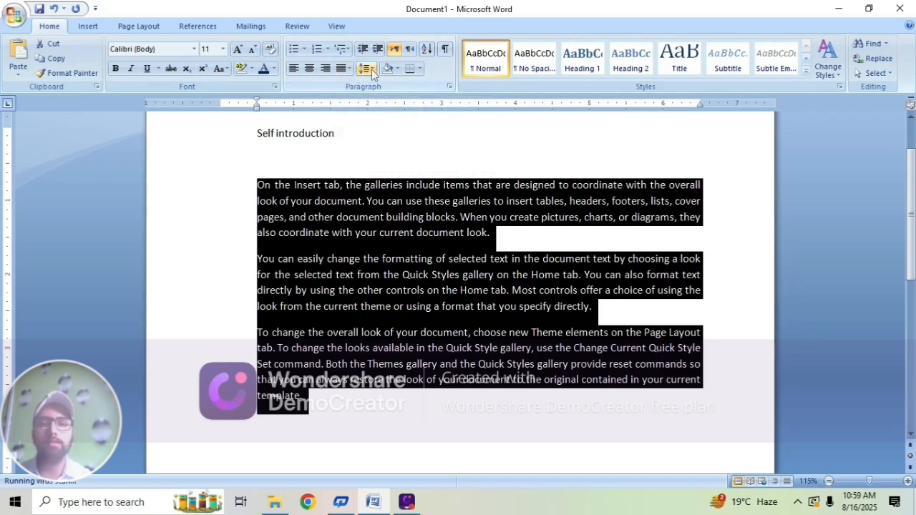
left_click(369, 68)
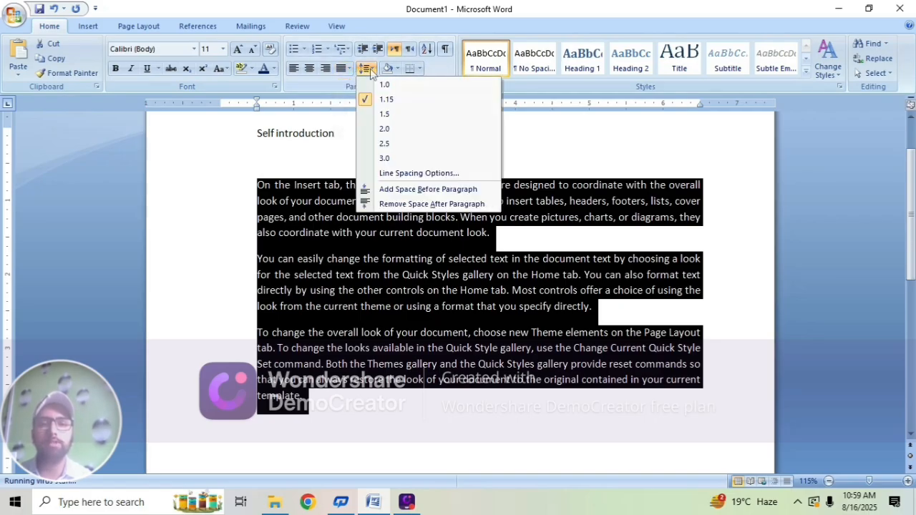
left_click(384, 116)
left_click(373, 69)
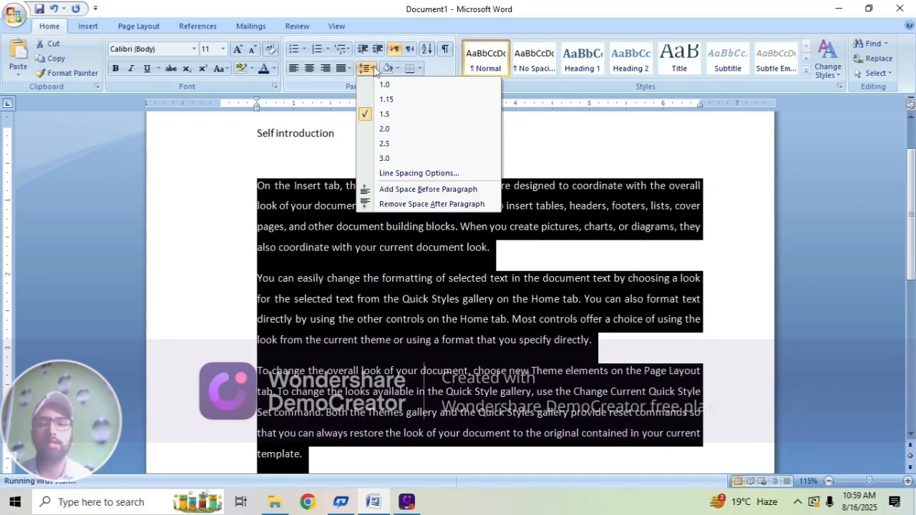
left_click(385, 129)
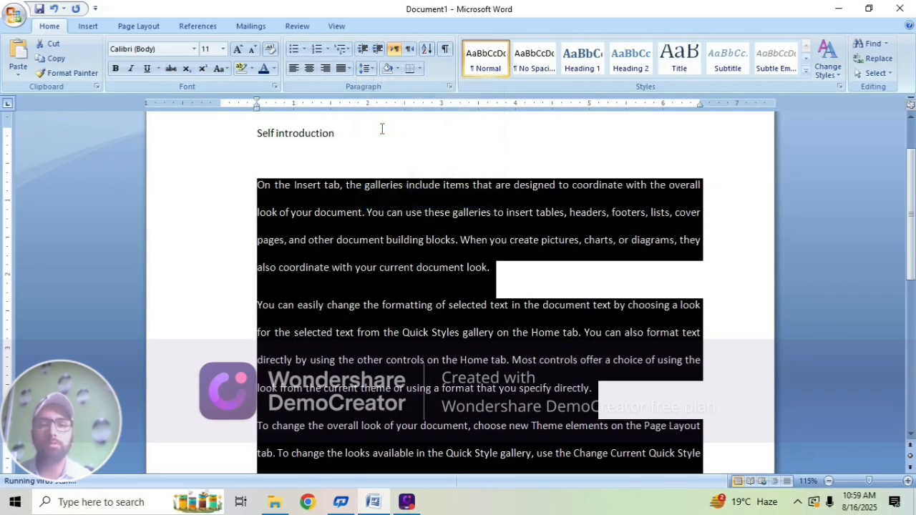
left_click(366, 69)
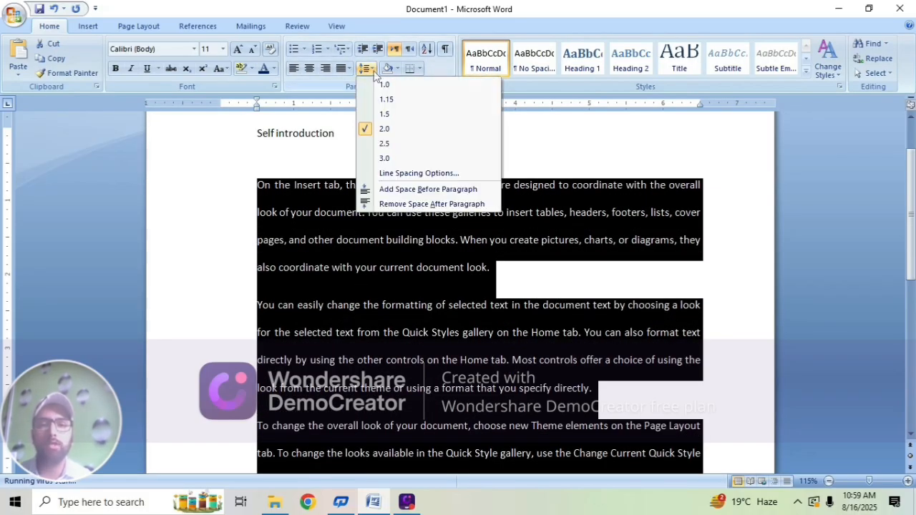
left_click(382, 156)
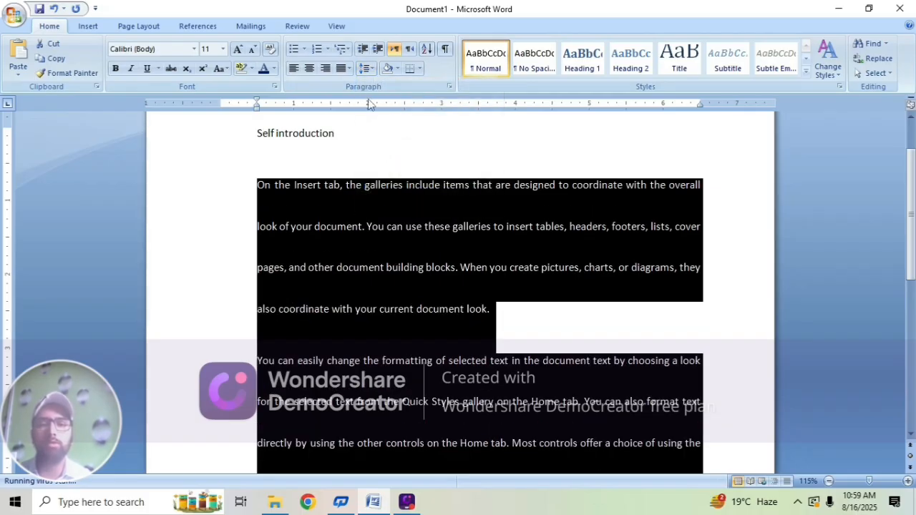
left_click(368, 69)
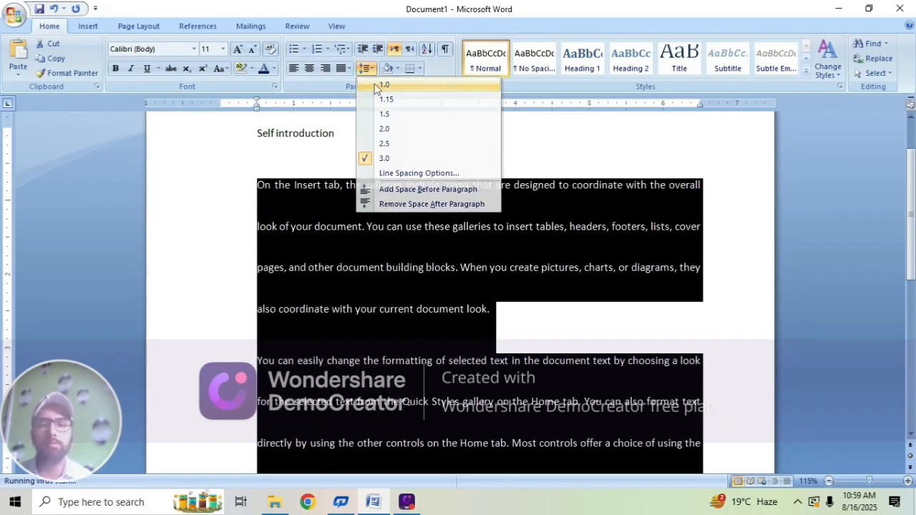
left_click(376, 85)
Add space before the three selected body paragraphs and remove the space after them
left_click(367, 69)
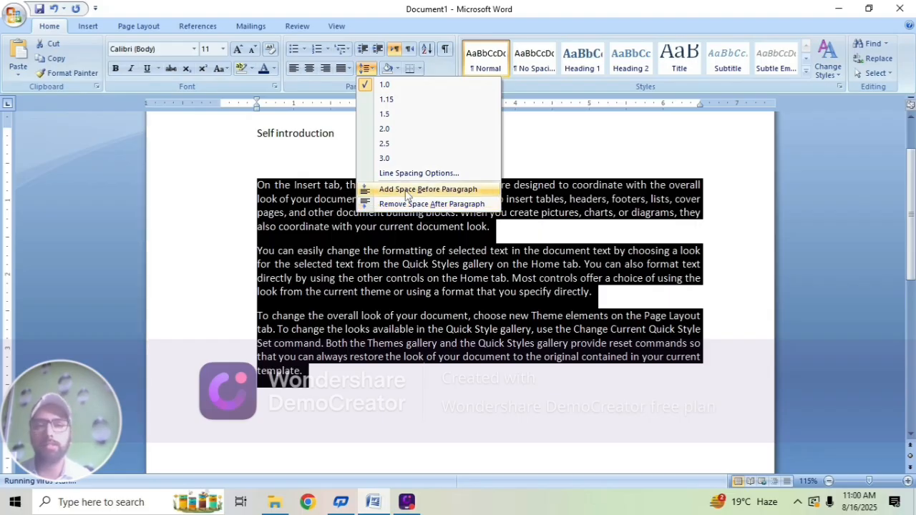
left_click(405, 190)
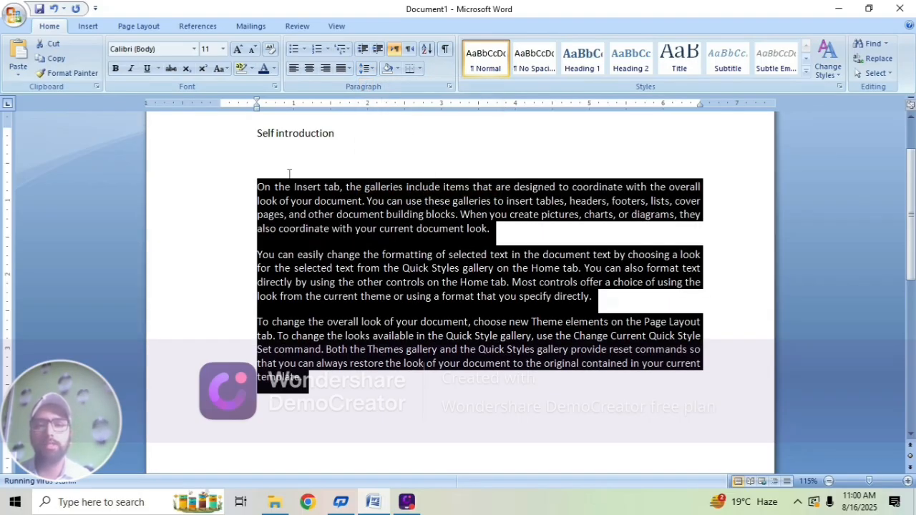
left_click(367, 68)
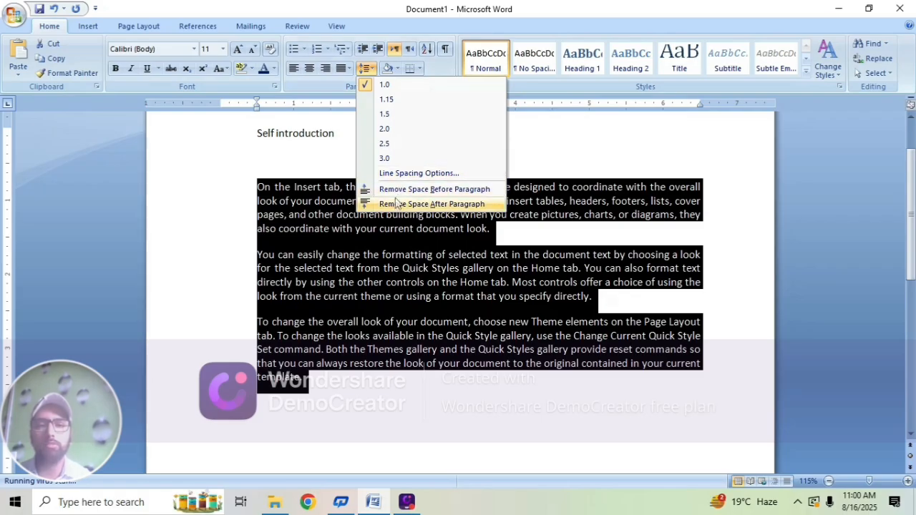
left_click(394, 204)
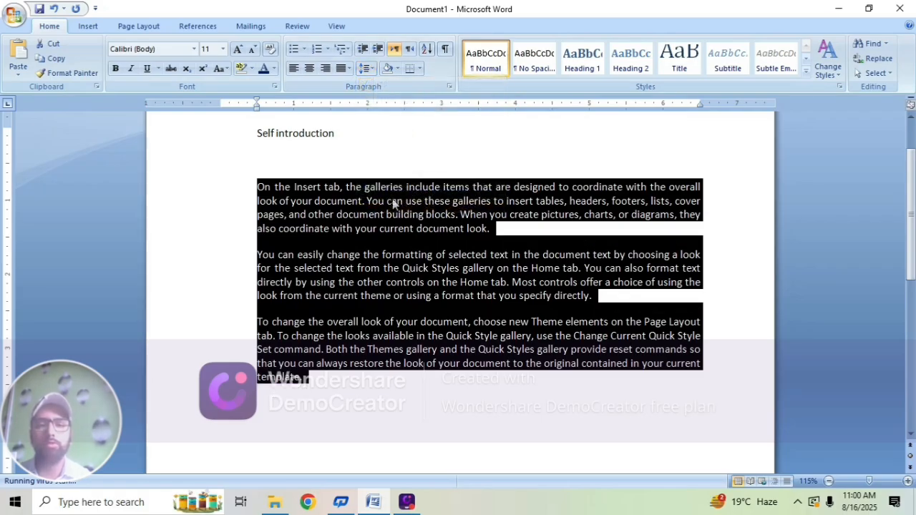
Through the line spacing options, suppress extra space between the selected paragraphs of the same style and deselect the text
left_click(374, 66)
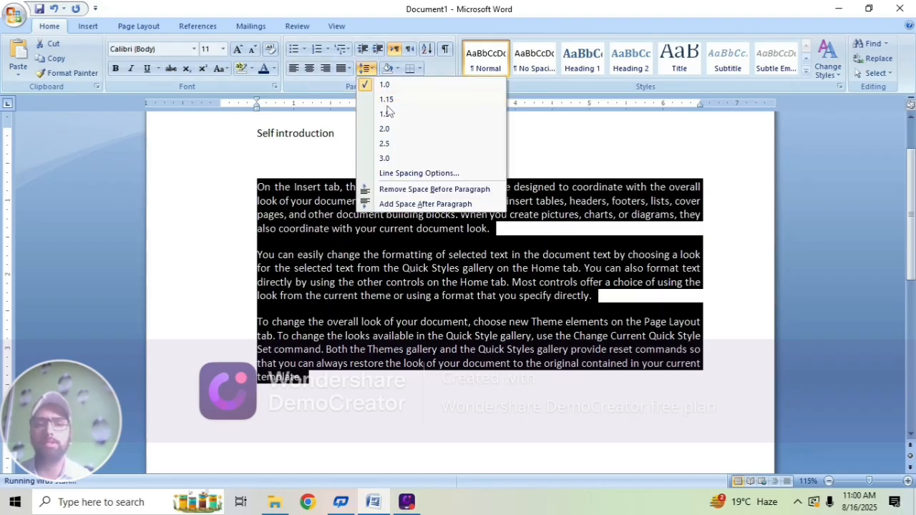
left_click(396, 175)
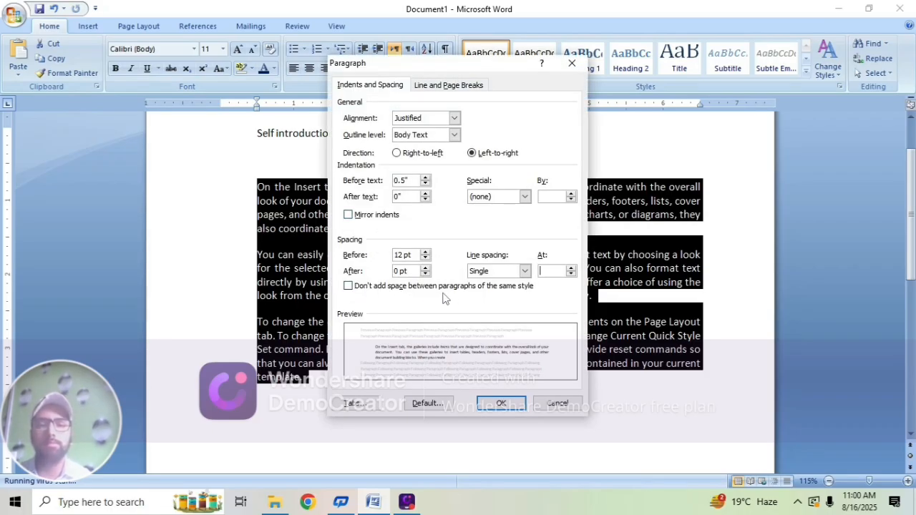
left_click(348, 285)
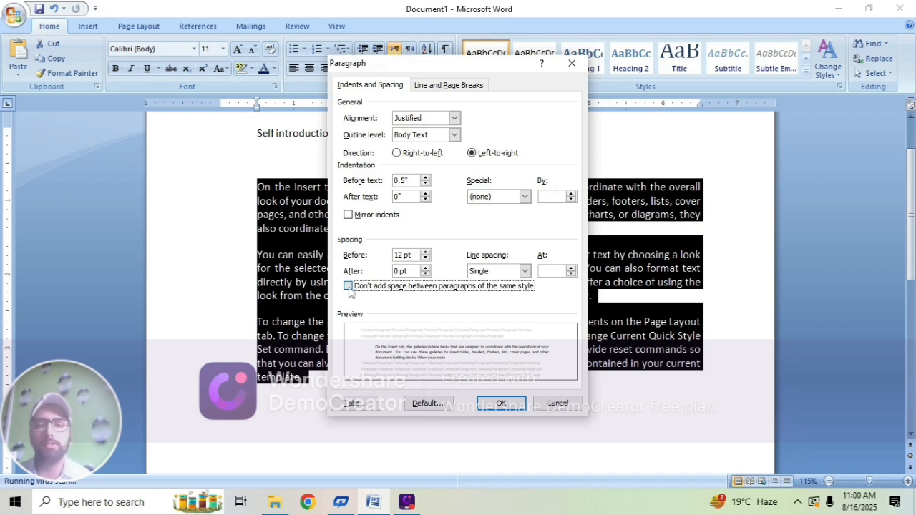
left_click(501, 402)
left_click(495, 229)
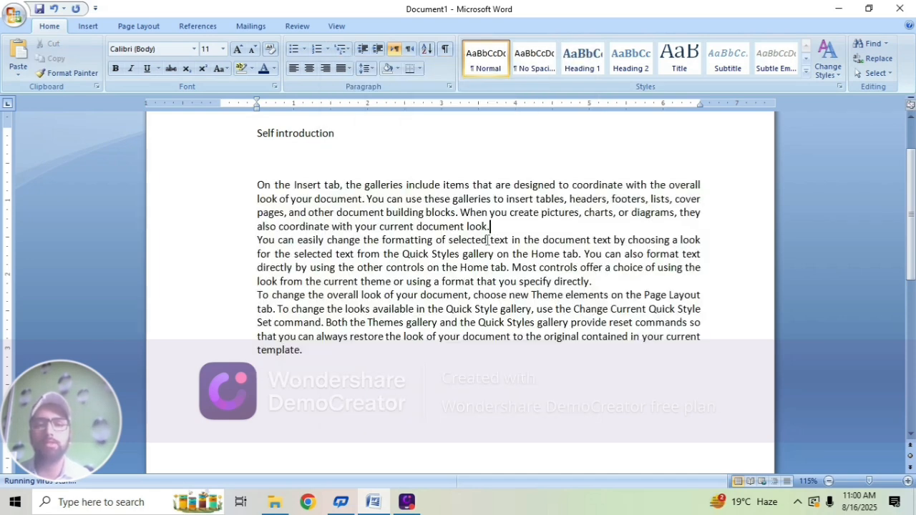
left_click_drag(317, 358, 247, 197)
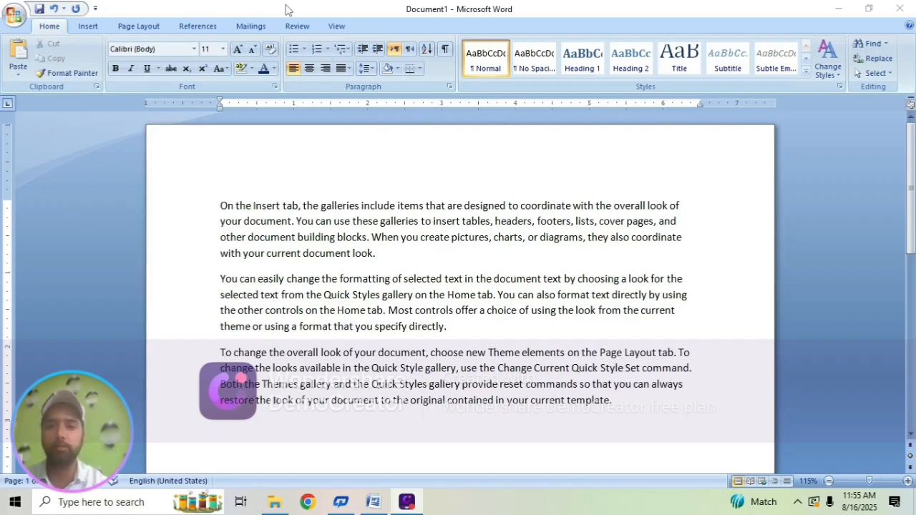
Hide the document ruler and show it again
left_click(334, 29)
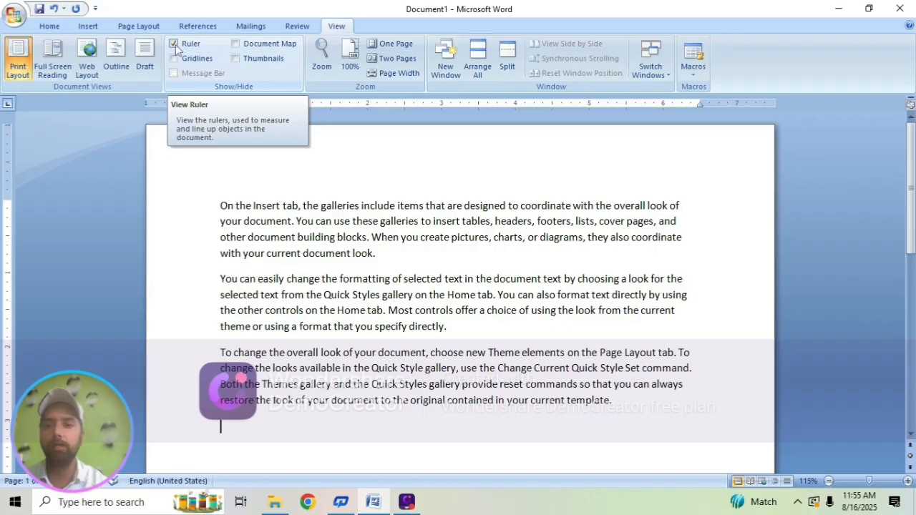
left_click(174, 43)
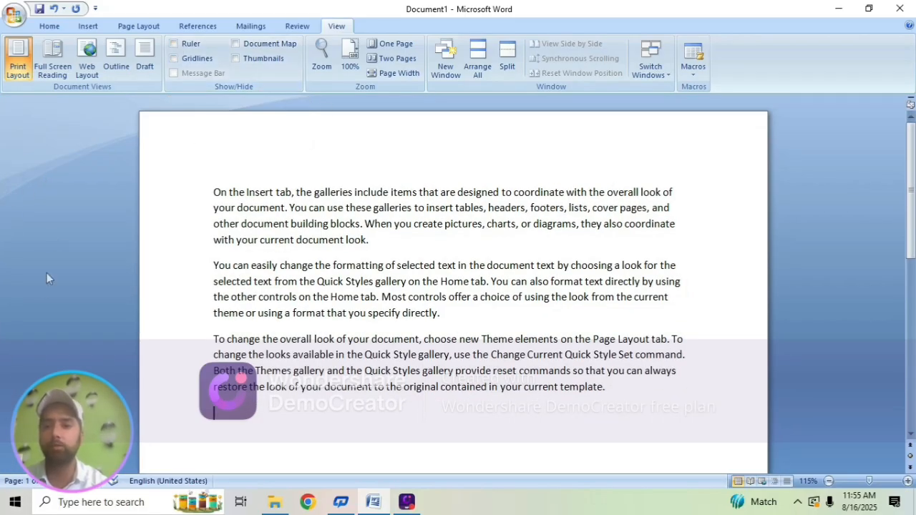
left_click(174, 44)
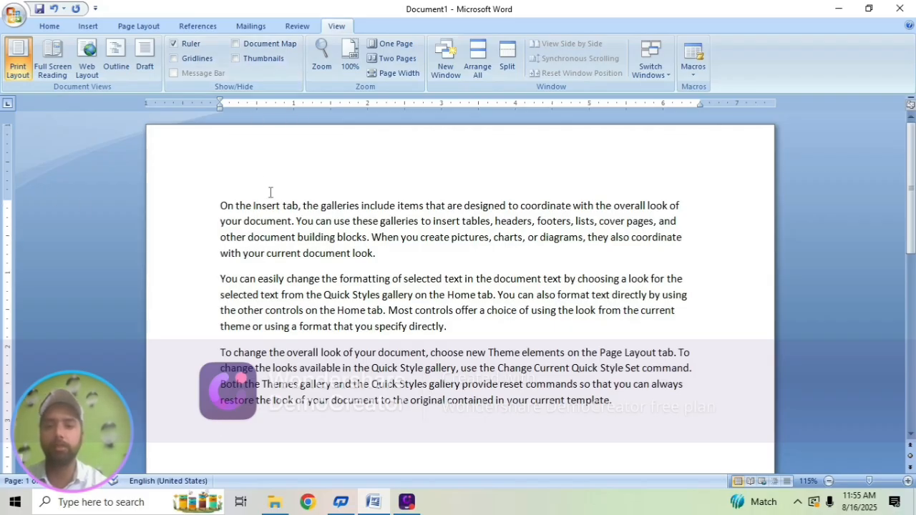
Increase the left indent of the first paragraph by three levels, to 1.5 inches
left_click(49, 27)
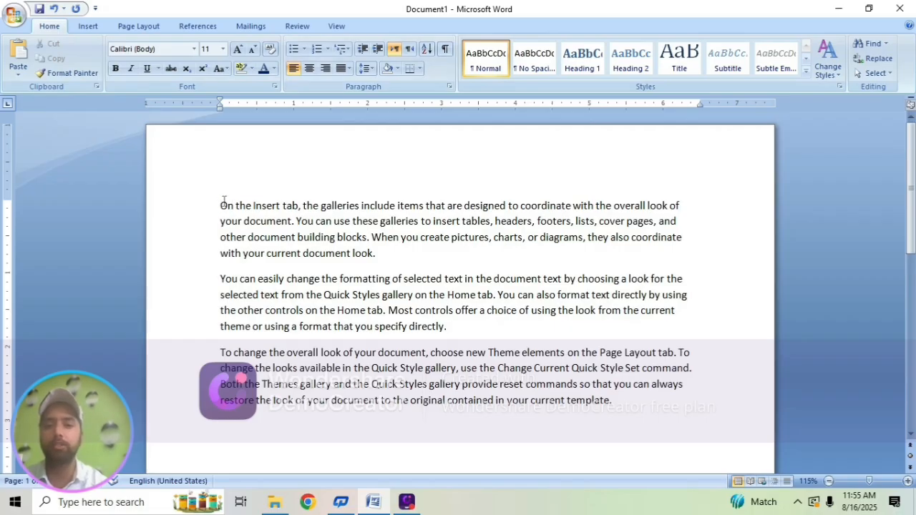
left_click(377, 48)
left_click(377, 49)
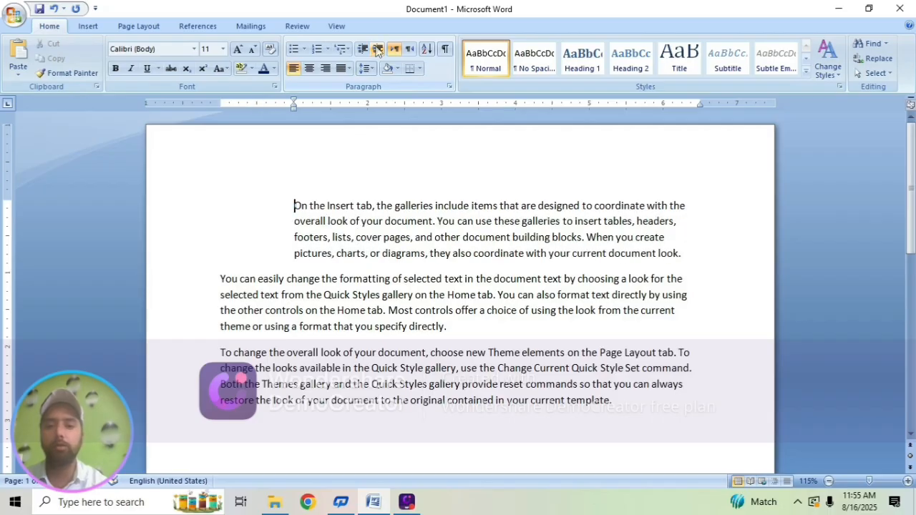
left_click(377, 48)
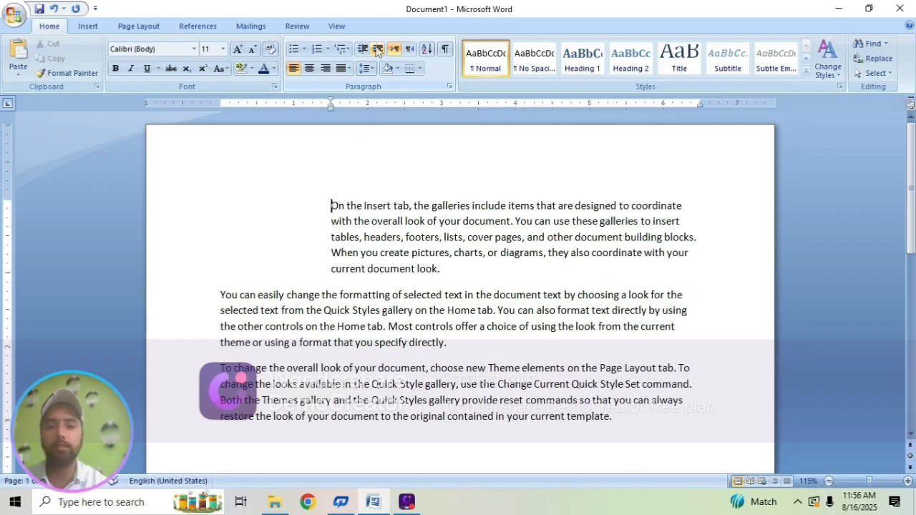
Increase the left indent of the third paragraph by three levels, to 1.5 inches
left_click(222, 293)
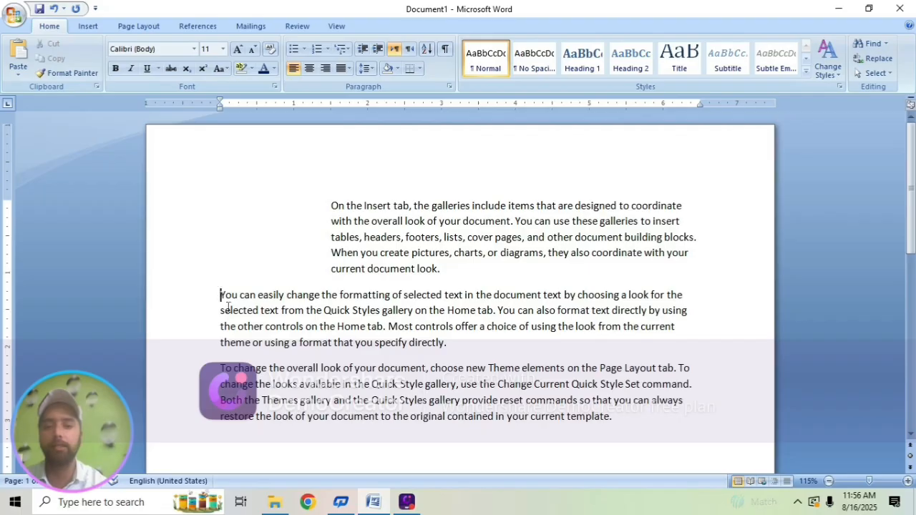
left_click(222, 367)
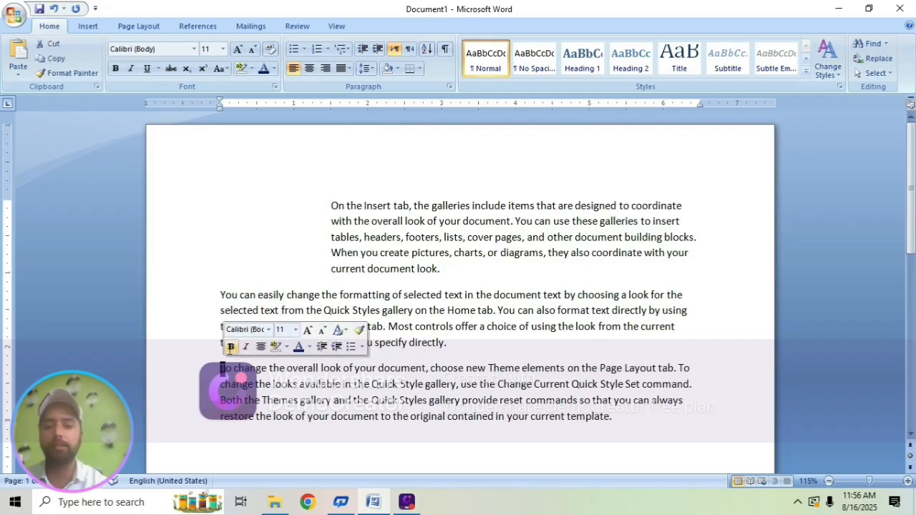
left_click(377, 51)
left_click(377, 50)
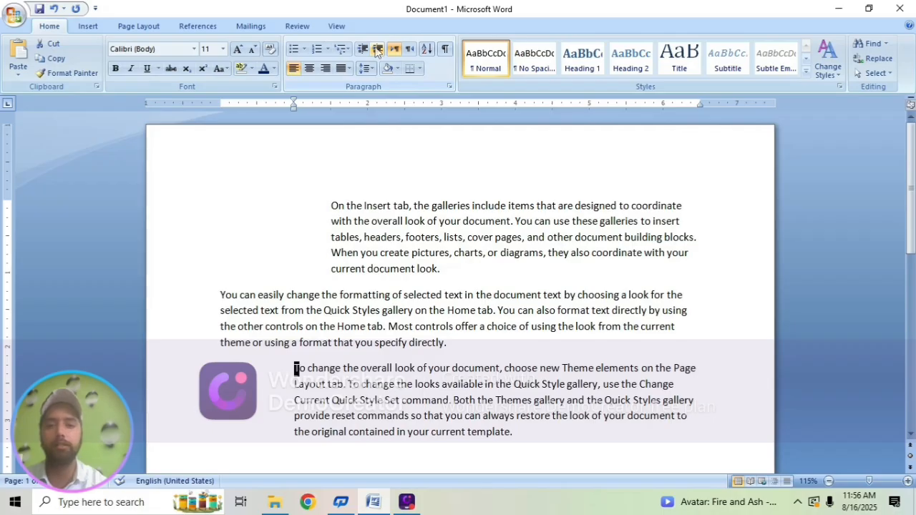
left_click(377, 51)
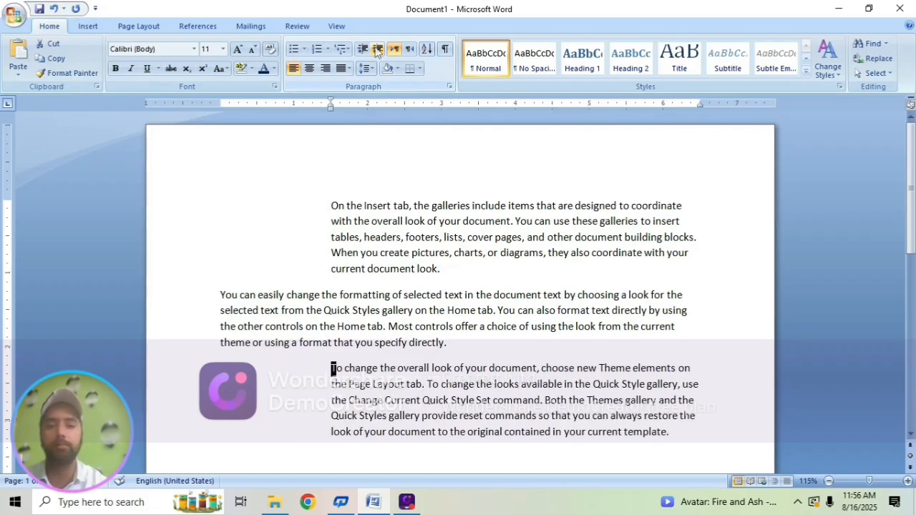
Decrease the first paragraph's left indent by three levels, back to the page margin
left_click(329, 206)
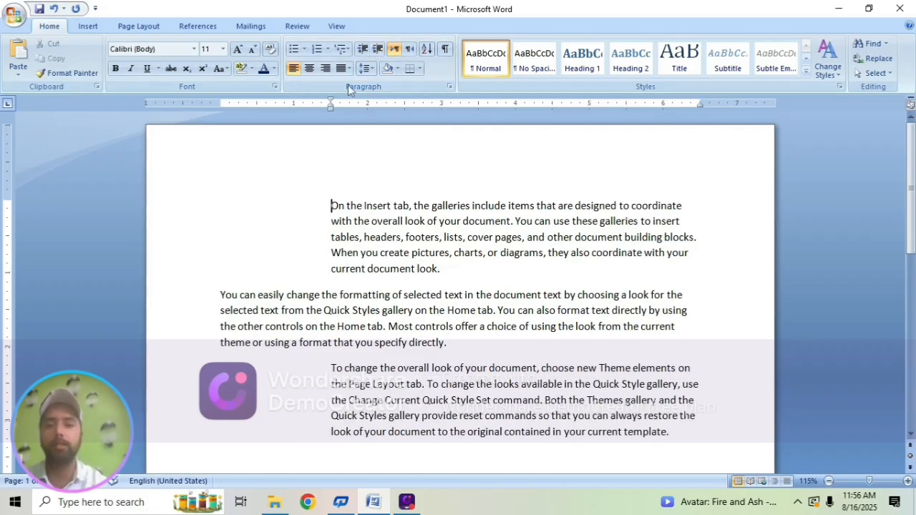
left_click(362, 50)
left_click(362, 50)
left_click(363, 50)
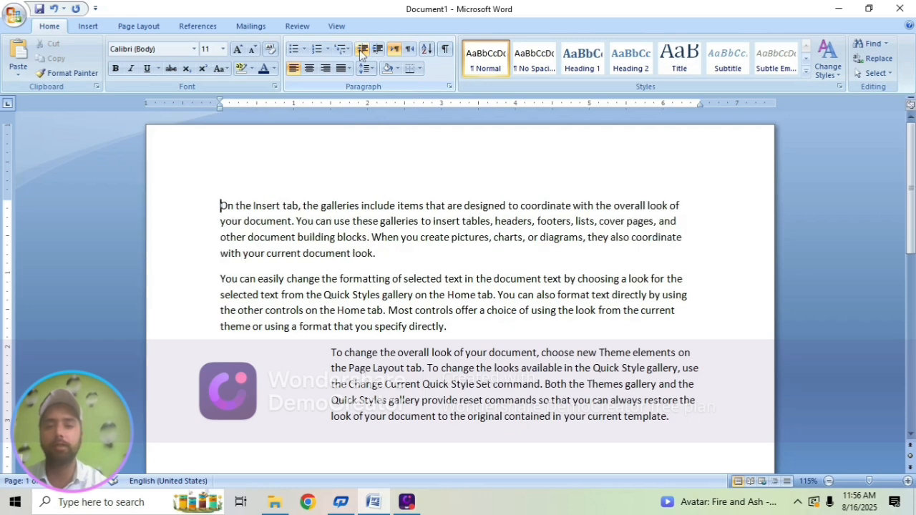
Decrease the third paragraph's left indent by three levels, back to the page margin
left_click(329, 352)
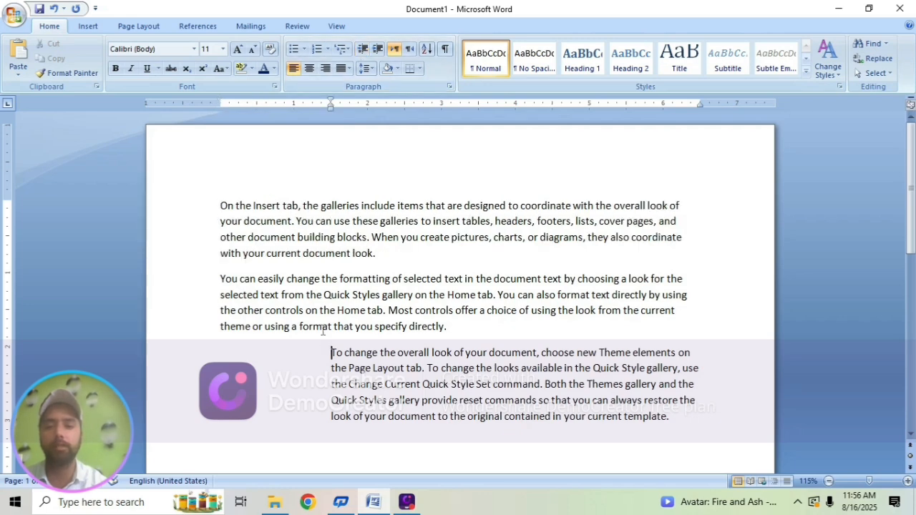
left_click(362, 50)
left_click(362, 50)
left_click(362, 50)
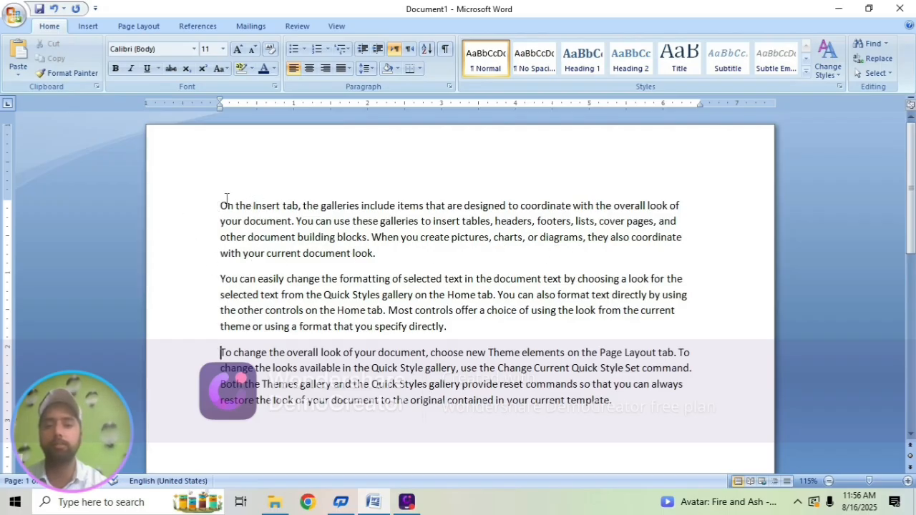
Indent the first paragraph's first line to about 1.1 inches and its remaining lines to about 0.05 inch
left_click(217, 202)
left_click_drag(220, 100, 280, 100)
left_click_drag(220, 106, 252, 106)
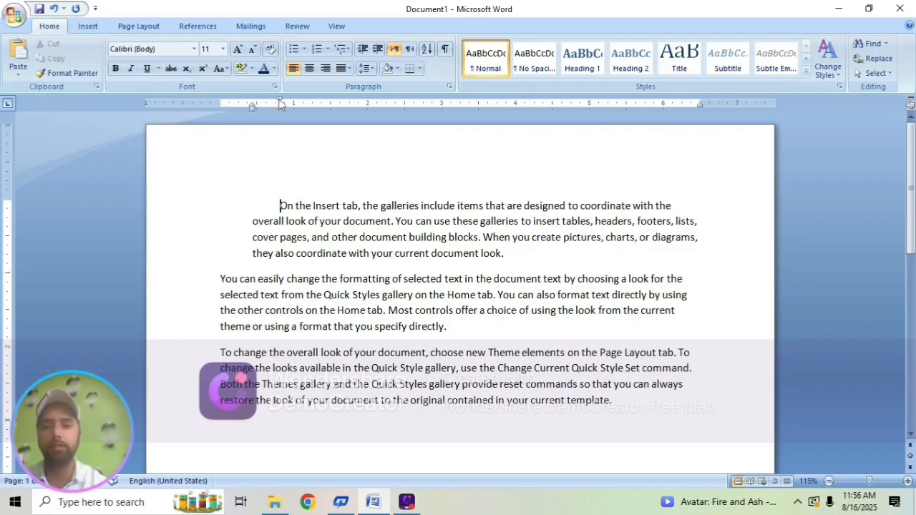
left_click_drag(279, 102, 297, 106)
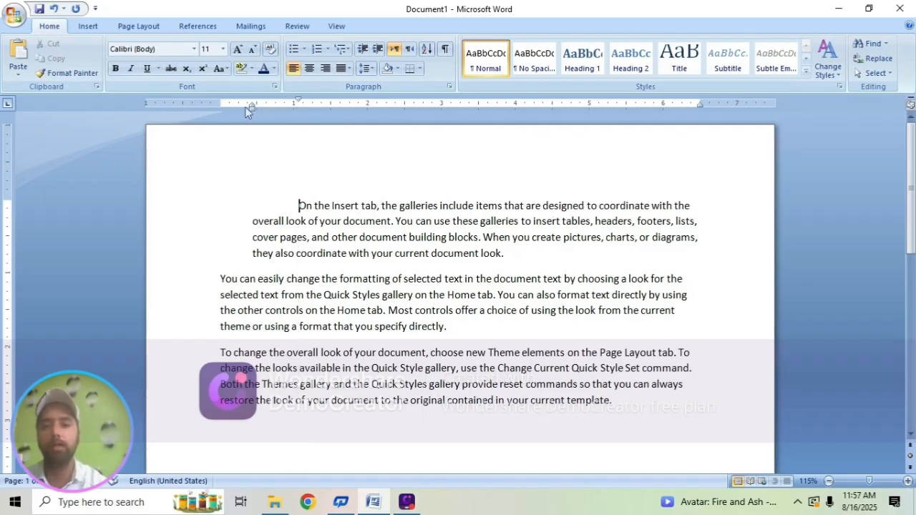
left_click_drag(251, 108, 230, 104)
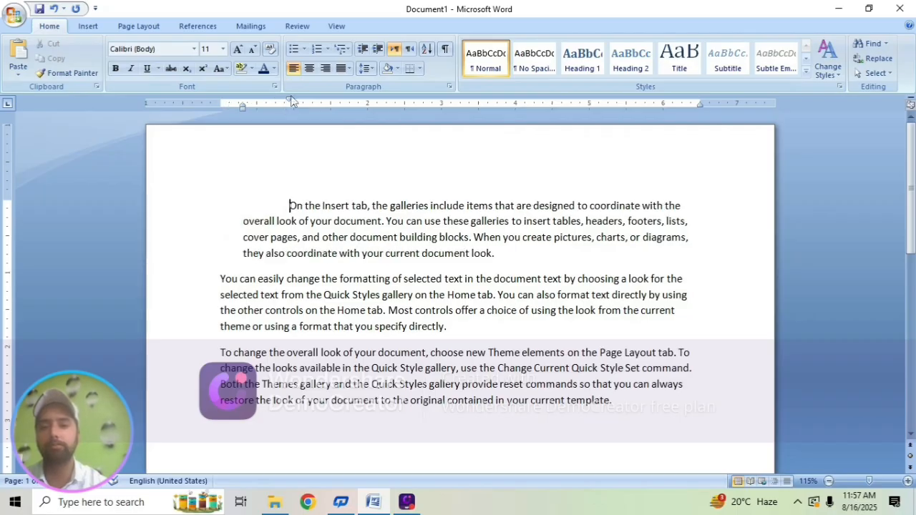
left_click_drag(290, 102, 304, 103)
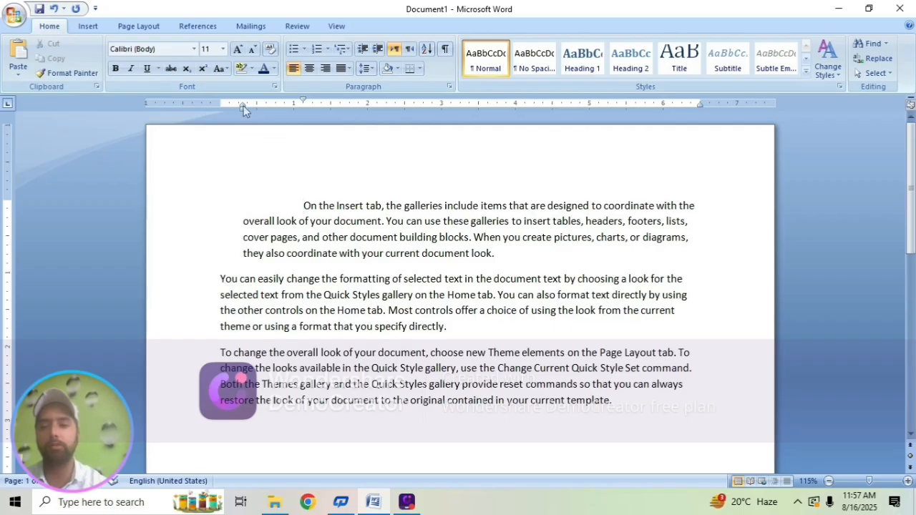
left_click_drag(243, 106, 224, 107)
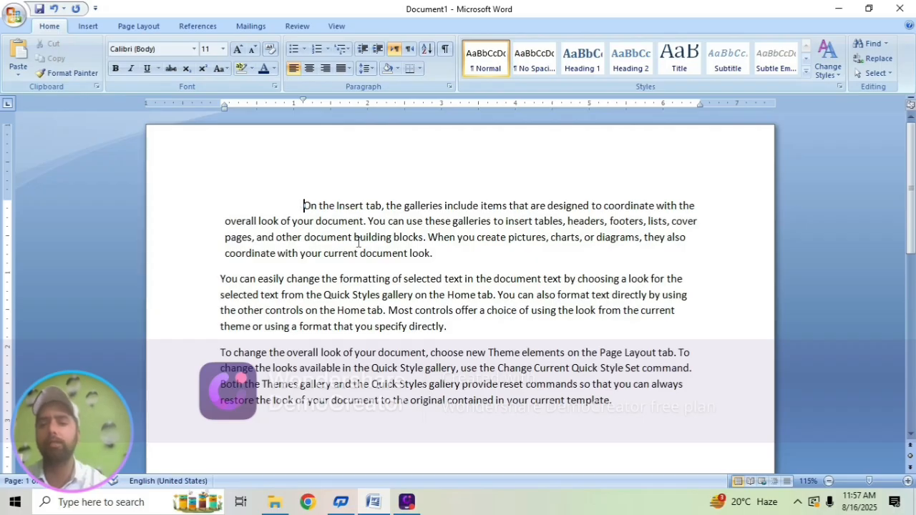
Reduce the page's top margin to about 0.2 inch
left_click(459, 245)
left_click_drag(459, 245, 429, 259)
left_click(226, 211)
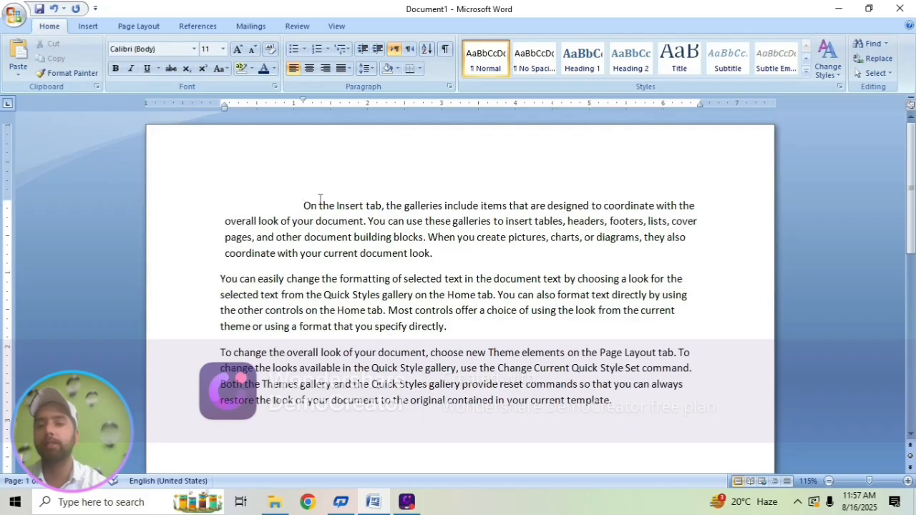
left_click_drag(5, 202, 2, 141)
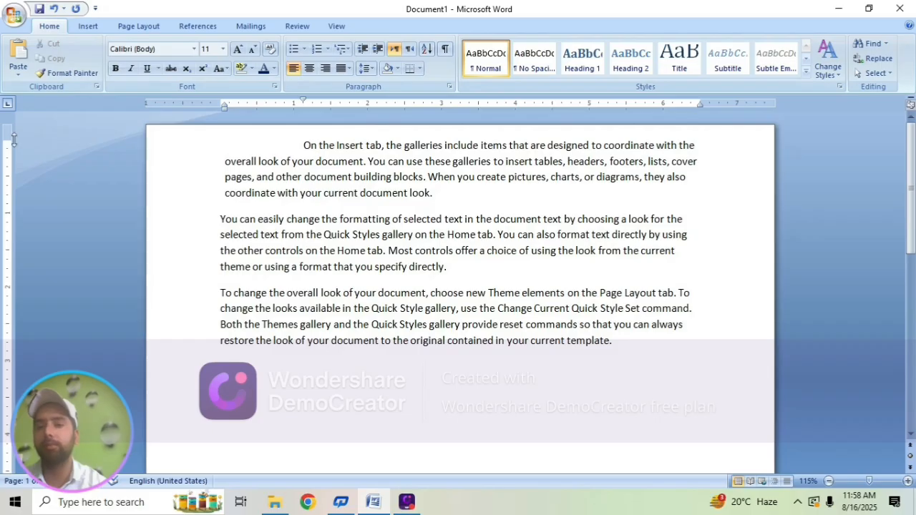
Enter "jsajhsajhjh" as a test line above the first paragraph and delete it again
type("jsajhsajhjh")
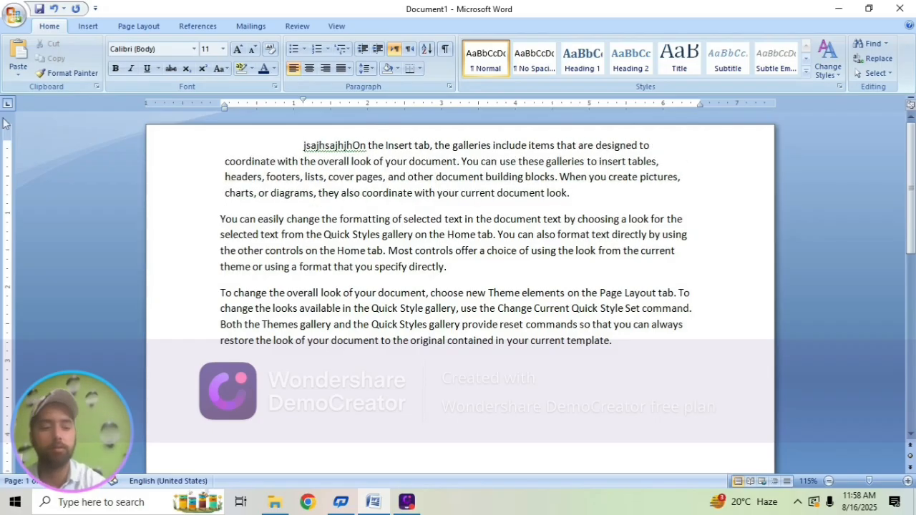
key("Return")
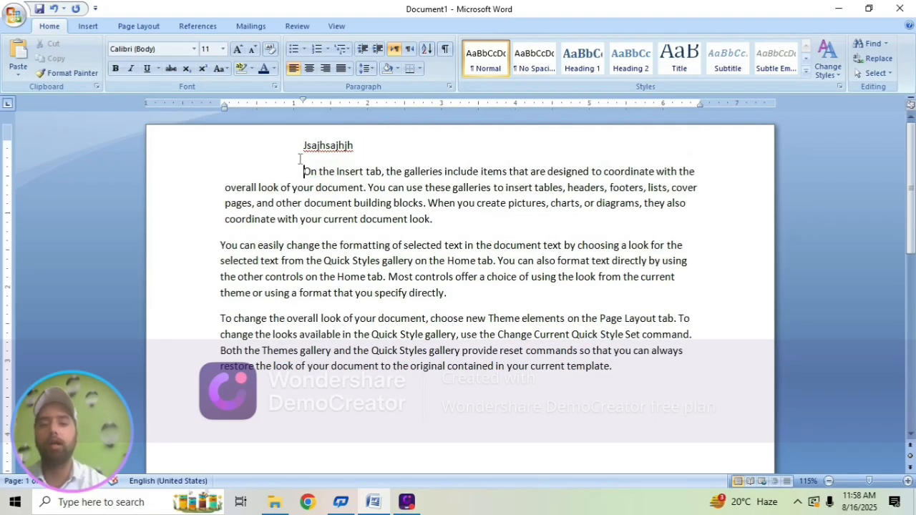
left_click_drag(366, 151, 301, 149)
key("BackSpace")
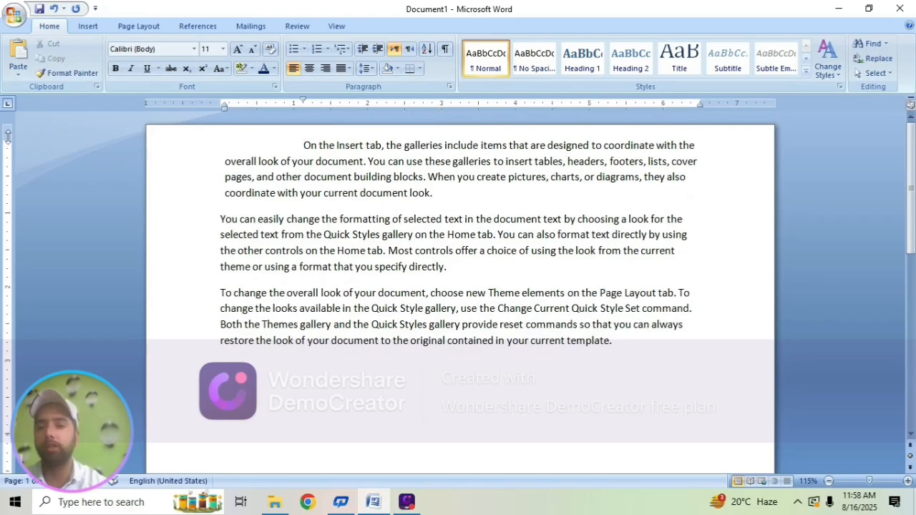
Increase the page's top margin to about 0.5 inch
left_click_drag(8, 136, 8, 160)
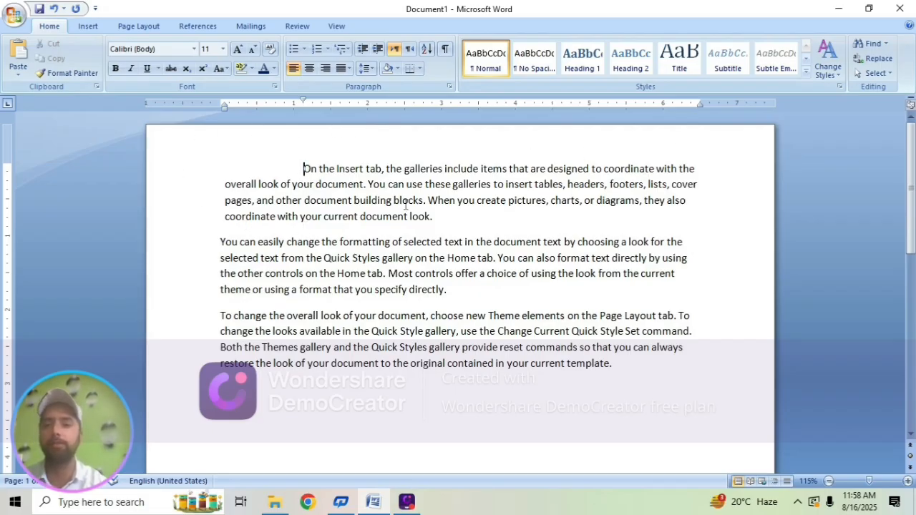
Add the line "Technical qualification" above the first paragraph, with a blank line before and after it
key("Return")
key("Return")
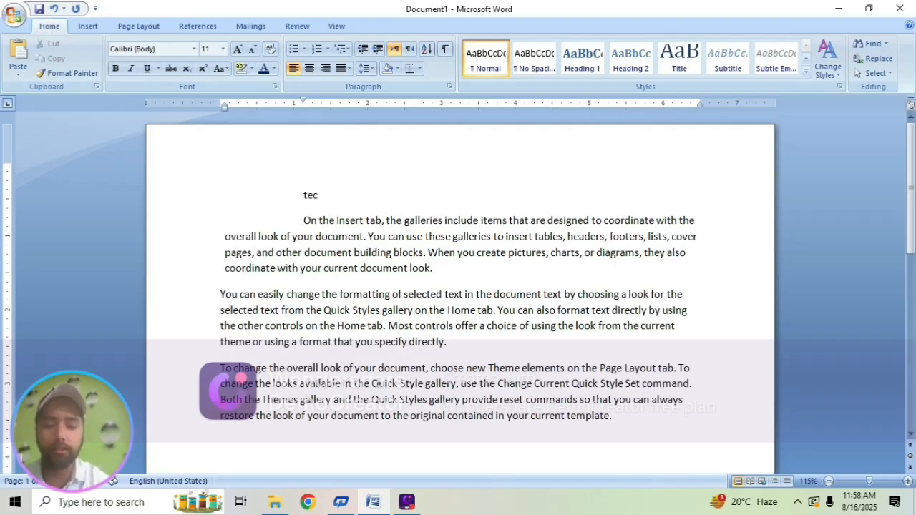
type("qualification")
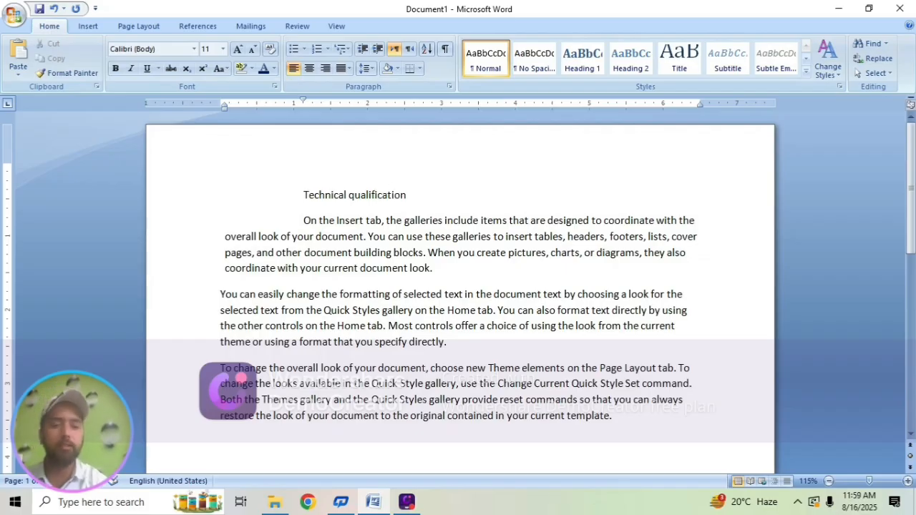
key("Return")
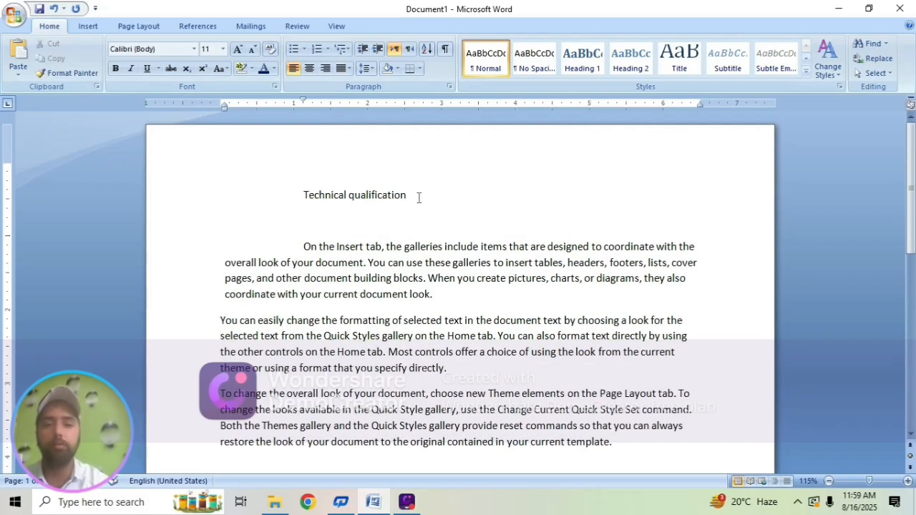
Highlight the "Technical qualification" line in bright green and deselect it
key("shift+Up")
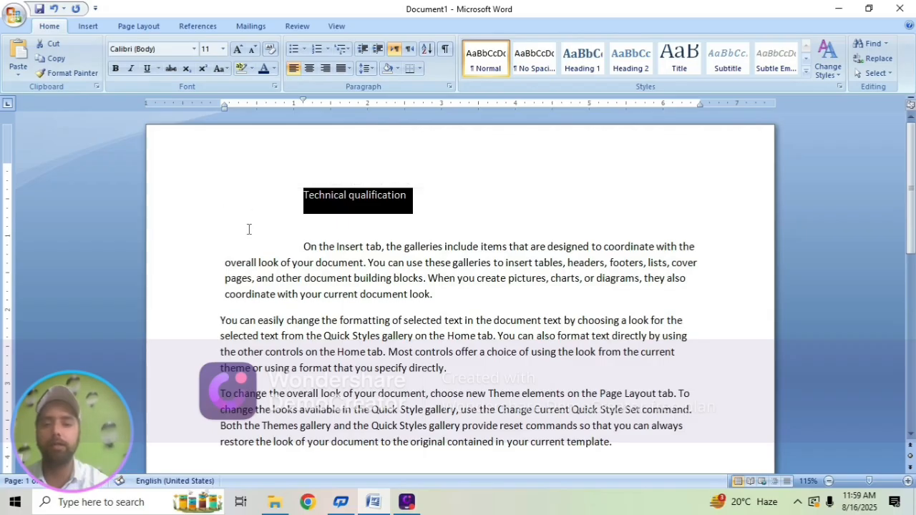
left_click(372, 217)
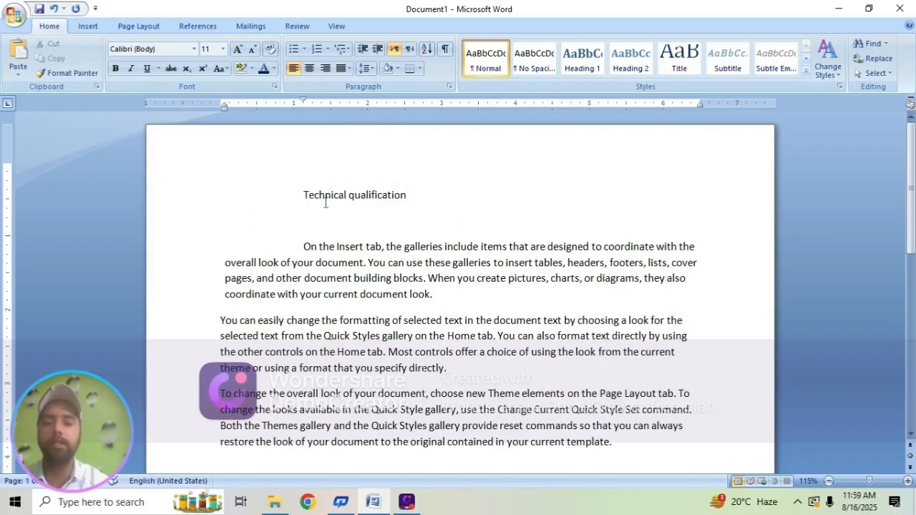
key("shift+Up")
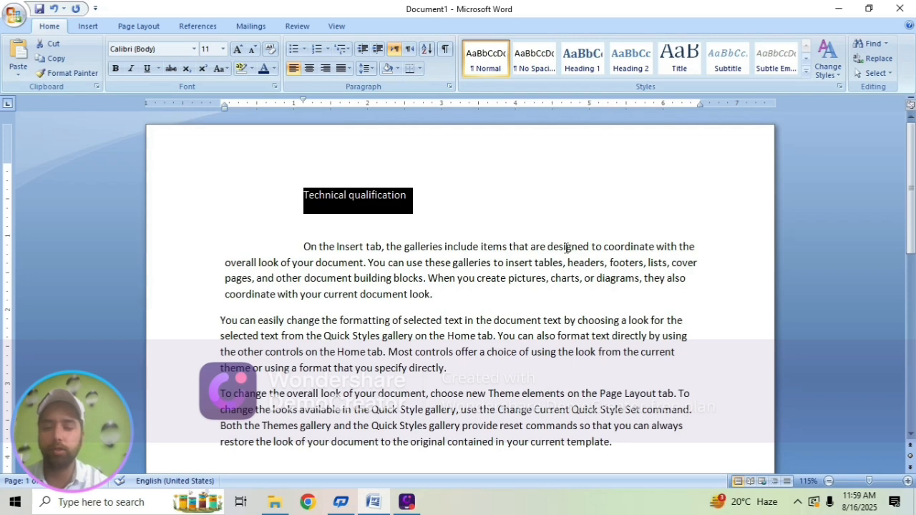
scroll(565, 246, "up", 2)
left_click(252, 68)
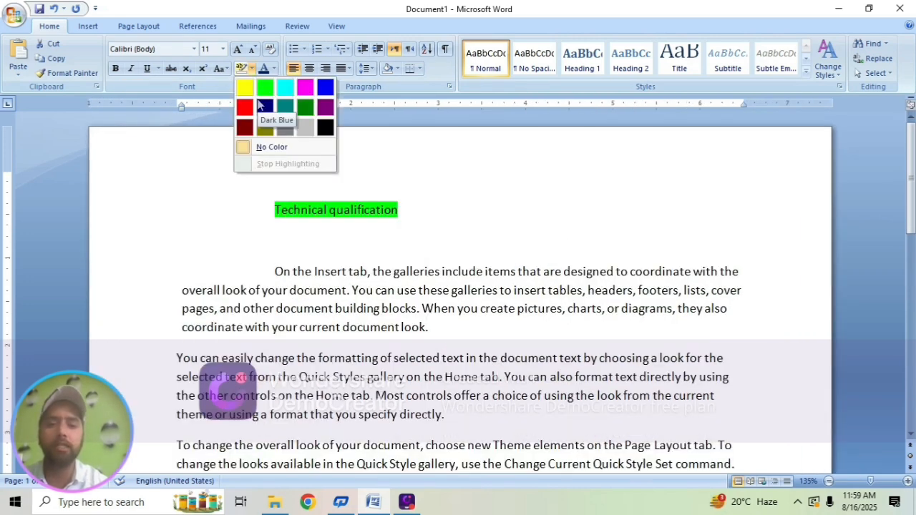
left_click(299, 213)
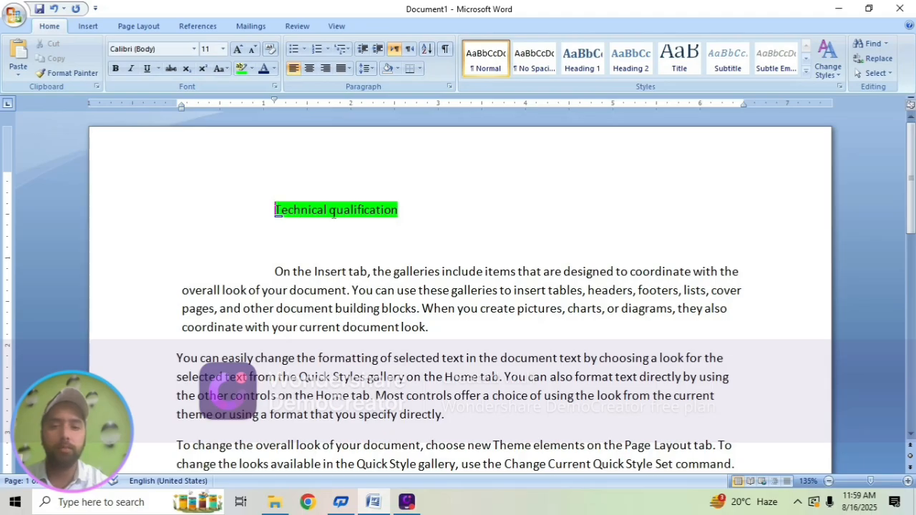
left_click(403, 219)
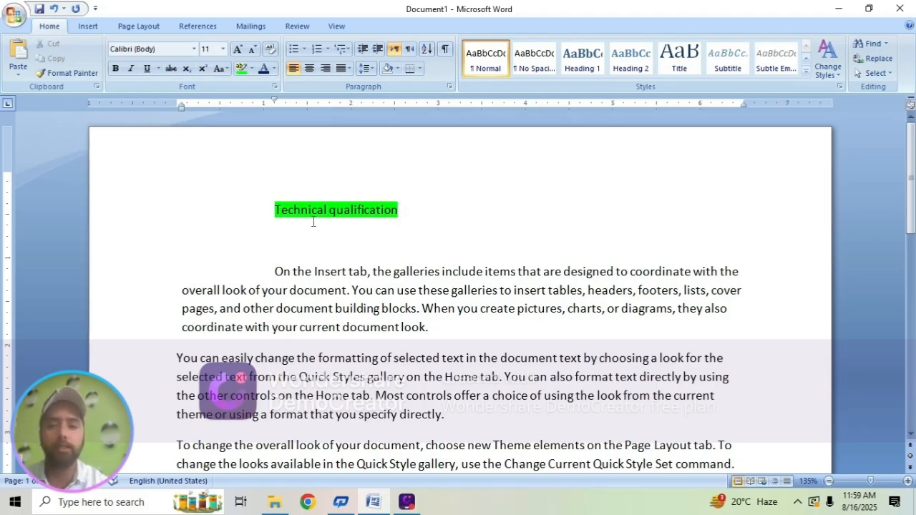
Remove the highlight color from the "Technical qualification" line and deselect it
triple_click(409, 216)
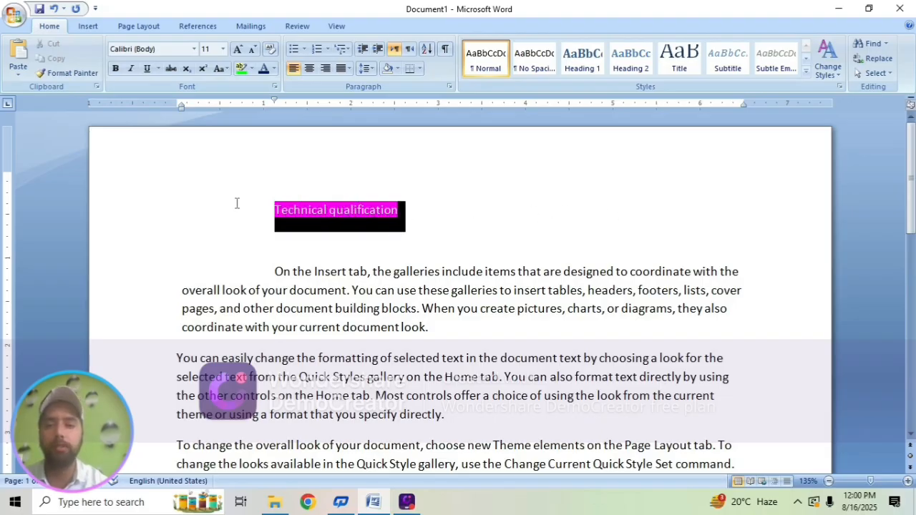
left_click(252, 68)
left_click(259, 149)
left_click(343, 241)
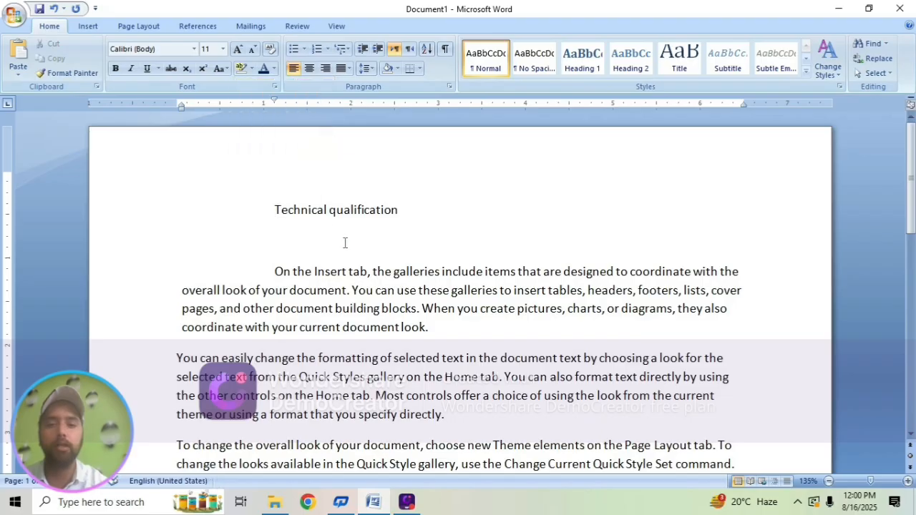
Apply a dark blue theme color as paragraph shading behind the "Technical qualification" line
left_click(399, 210)
triple_click(398, 210)
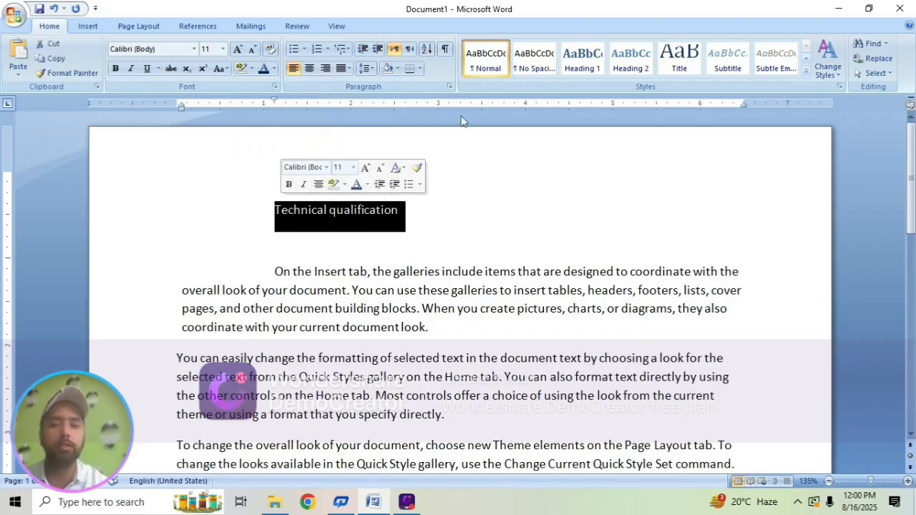
left_click(397, 68)
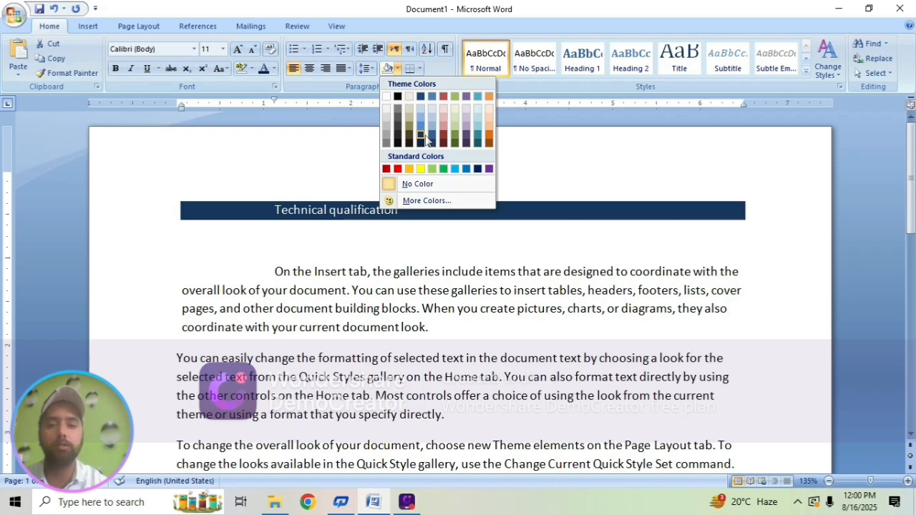
left_click(427, 138)
left_click(408, 239)
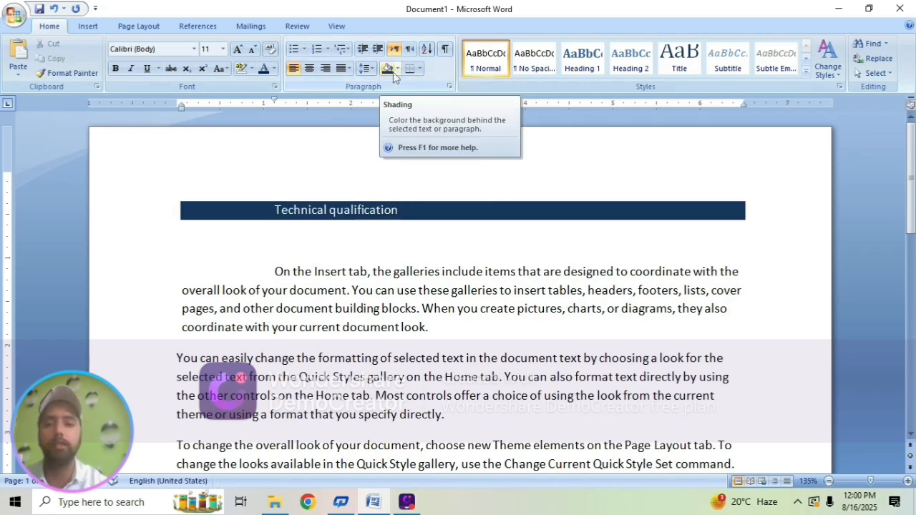
Remove the indents of the "Technical qualification" line and delete the blank line above it
left_click(269, 208)
key("BackSpace")
key("BackSpace")
key("BackSpace")
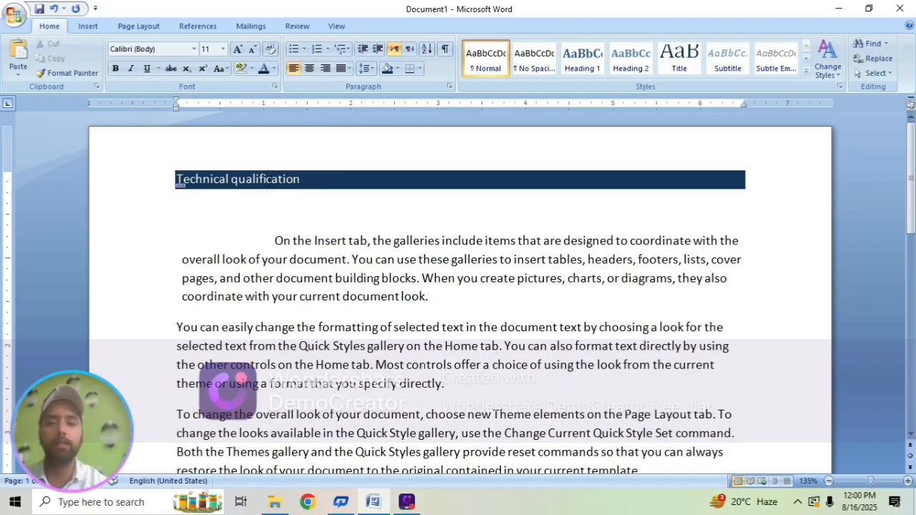
Set the shading of the "Technical qualification" line to no color and place the cursor at its end
left_click(398, 69)
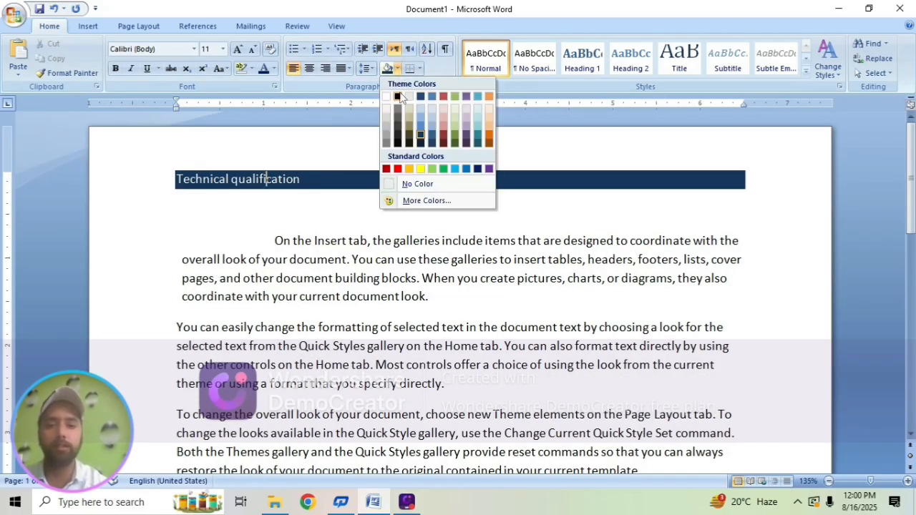
left_click(416, 184)
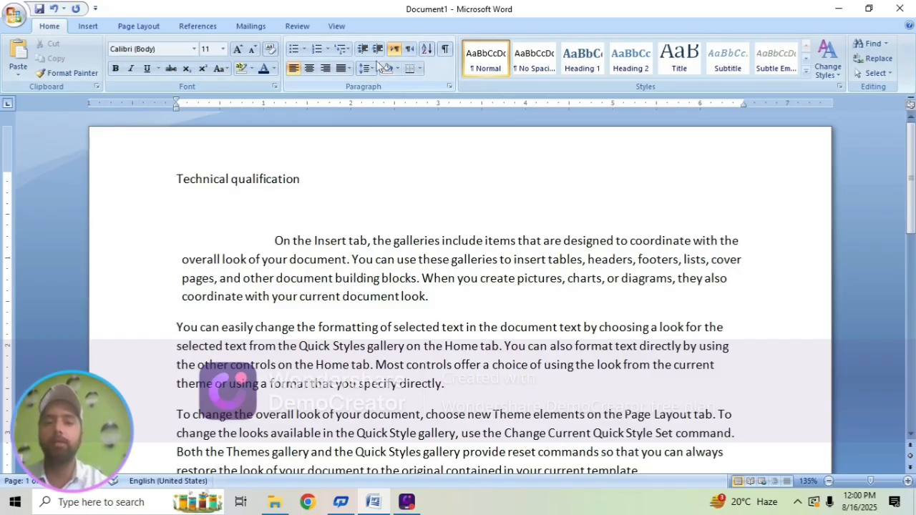
key("End")
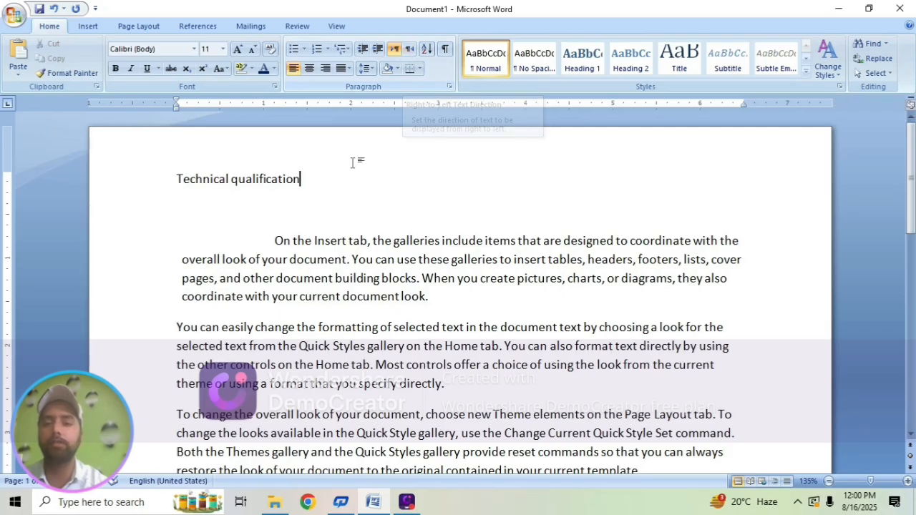
Enter the sample text "ddddd" in the blank line below "Technical qualification"
left_click(298, 222)
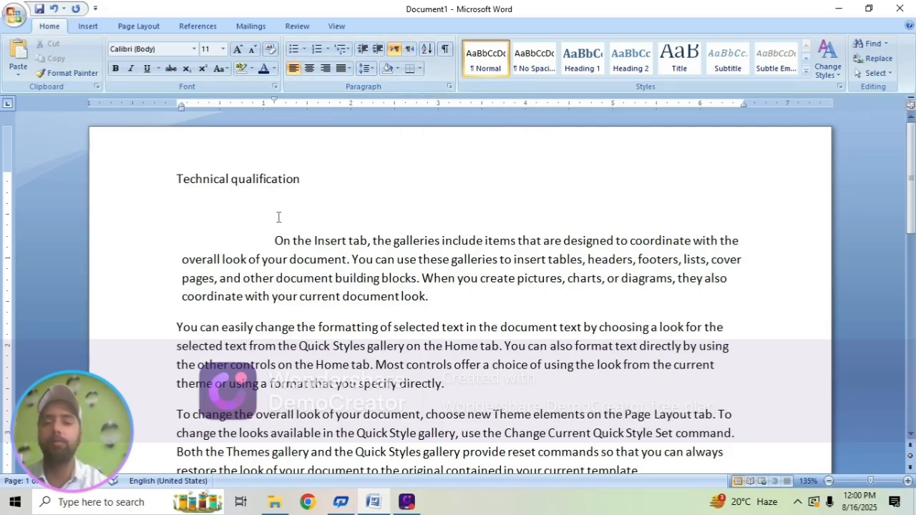
type("ddddd")
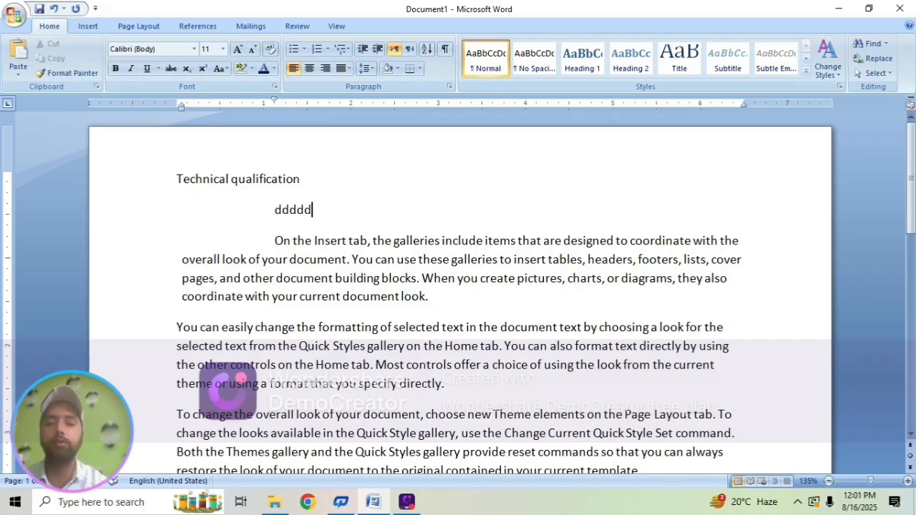
Switch the "ddddd" line to right-to-left text direction and append a run of "a" sample letters to it
left_click(409, 51)
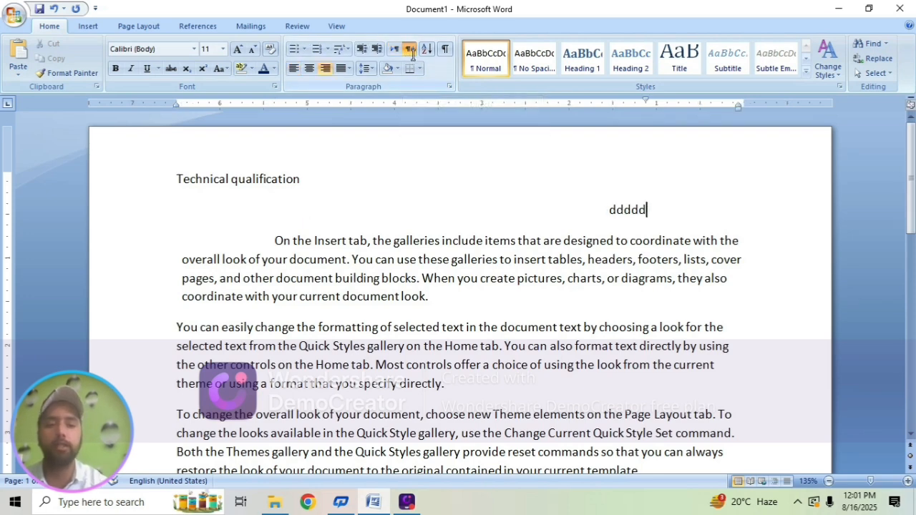
type("aasaaaaaa")
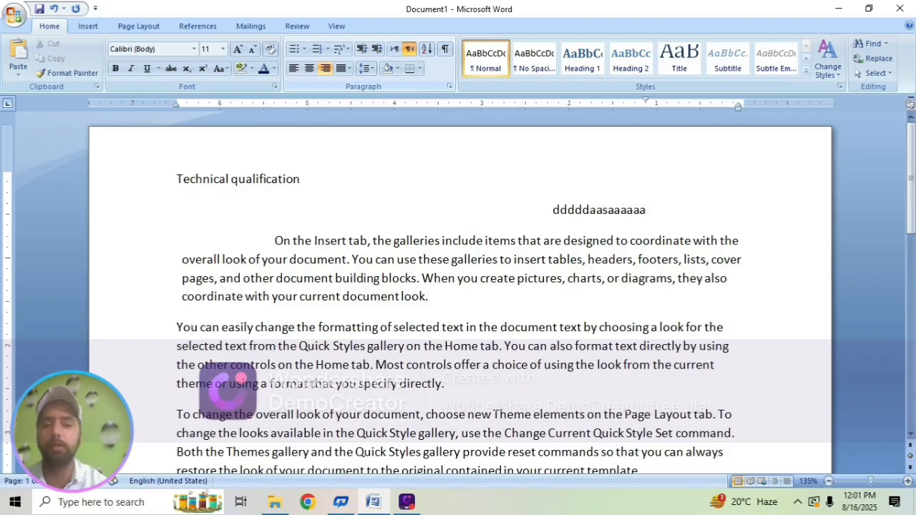
type("aaaaaaa")
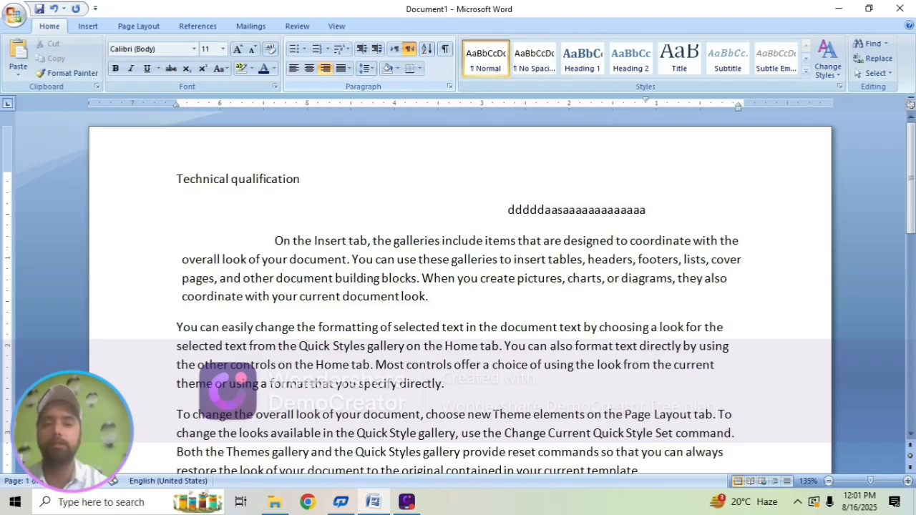
type("a")
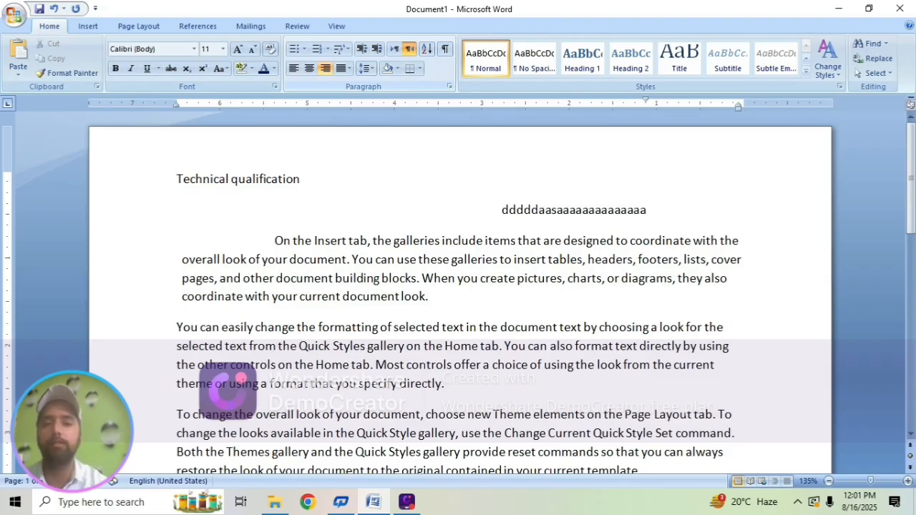
Return the sample line to left-to-right text direction and append more "a" letters
left_click(393, 50)
type("aaaa")
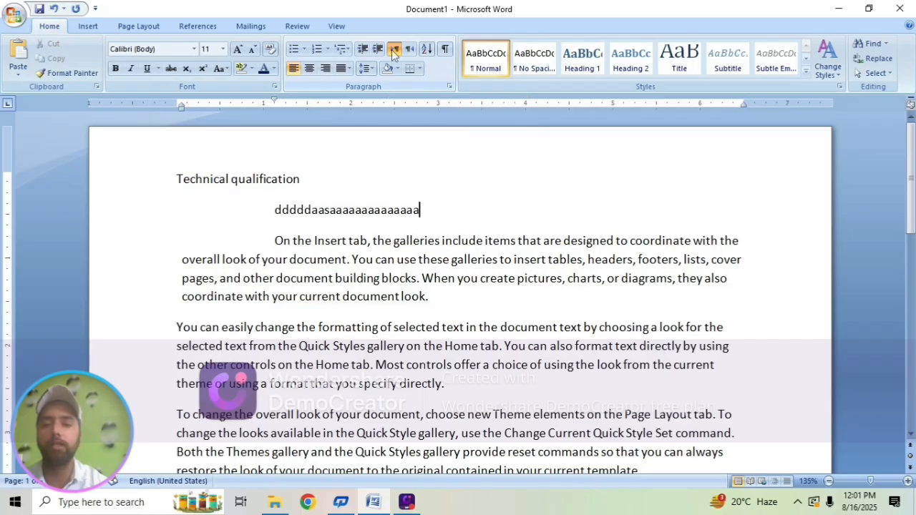
type("aaaa")
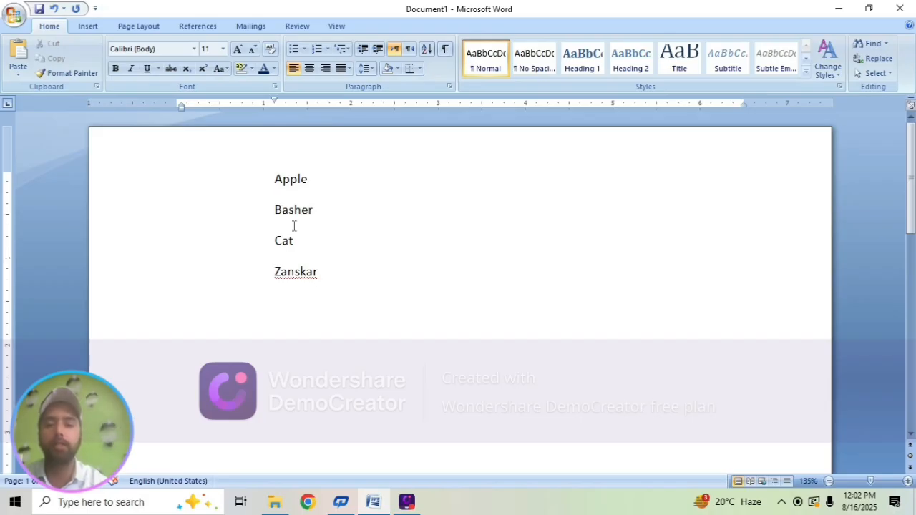
Sort the four-word list starting with "Apple" by paragraphs as text in descending order
left_click(329, 276)
left_click_drag(329, 276, 243, 184)
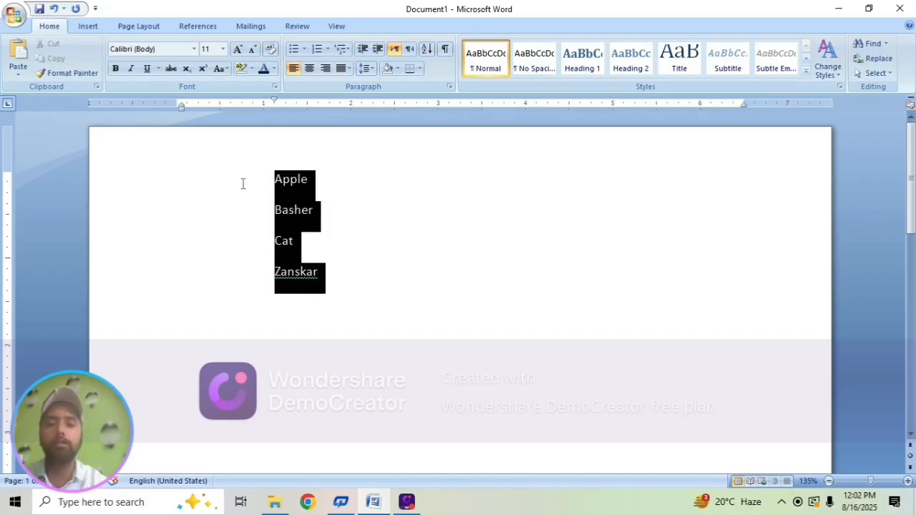
left_click(426, 48)
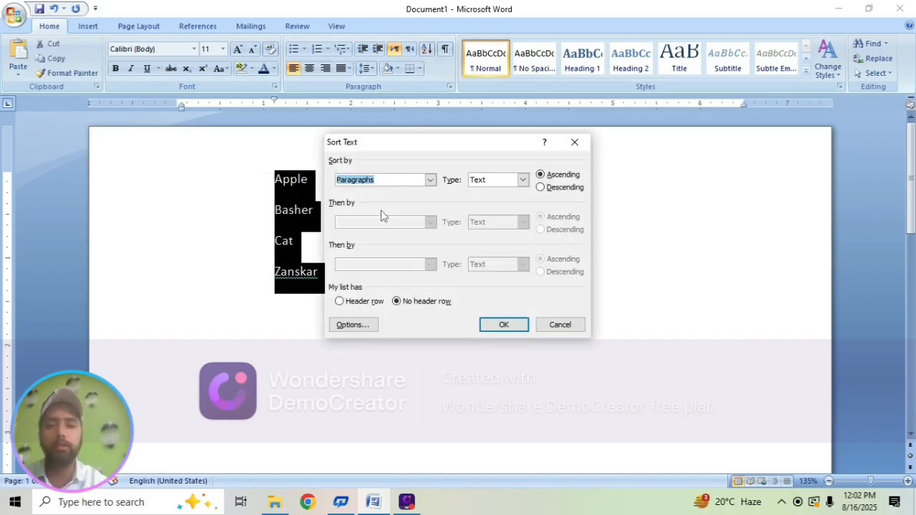
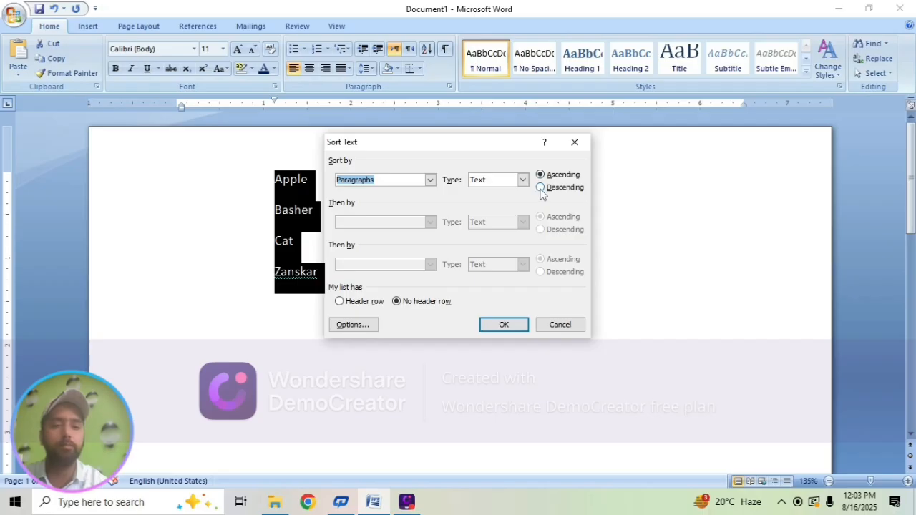
left_click(540, 188)
left_click(506, 326)
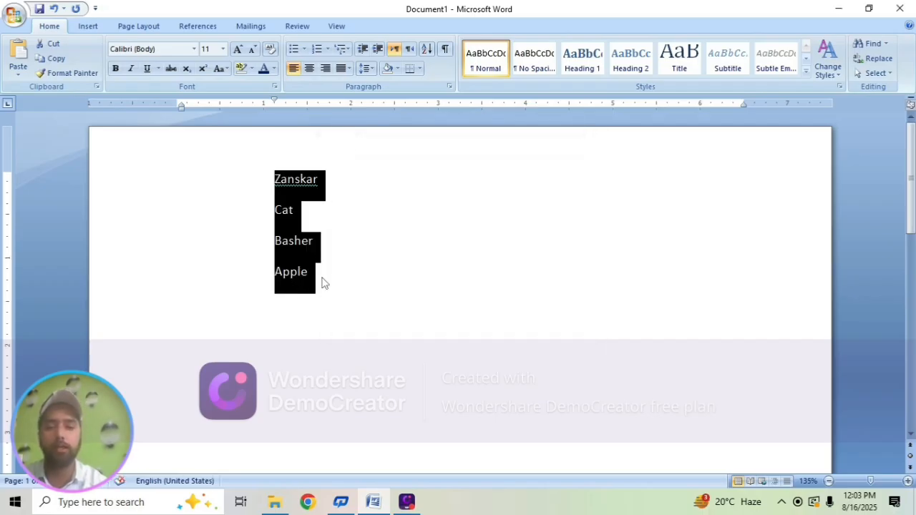
Sort the selected word list again by paragraphs as text, in ascending order
left_click(427, 50)
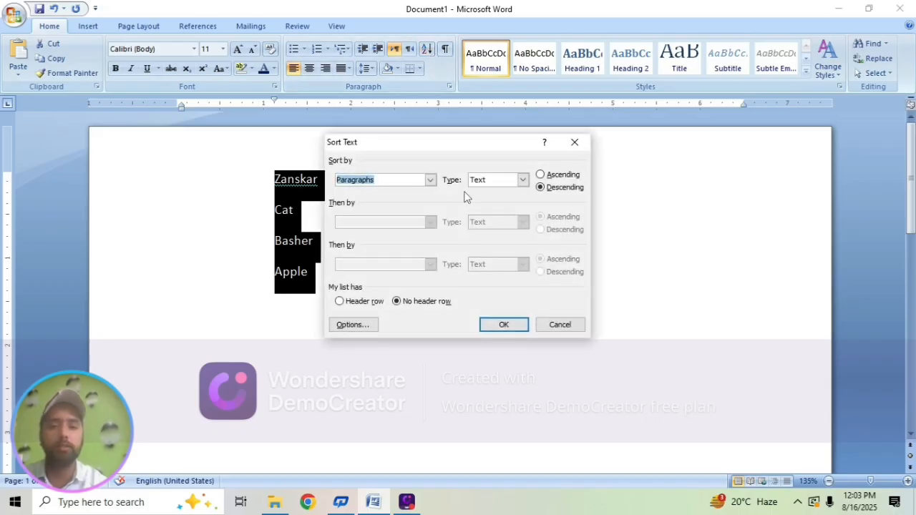
left_click(541, 175)
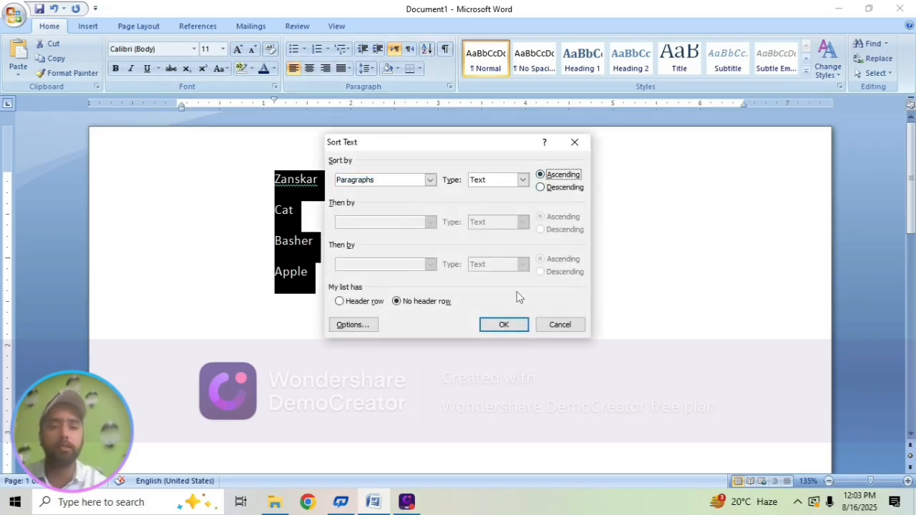
left_click(505, 324)
Enter the numbers 1, 2, 3 and 4 on separate lines below the word list
left_click(436, 317)
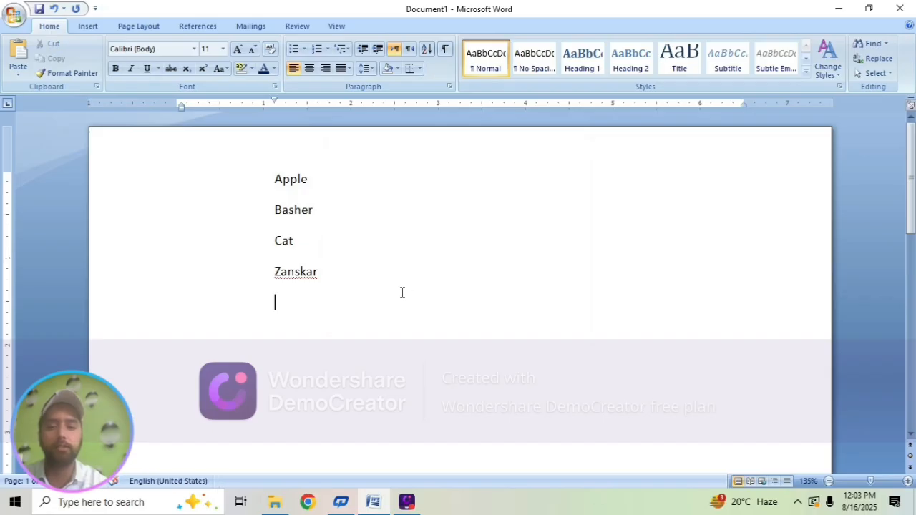
type("1")
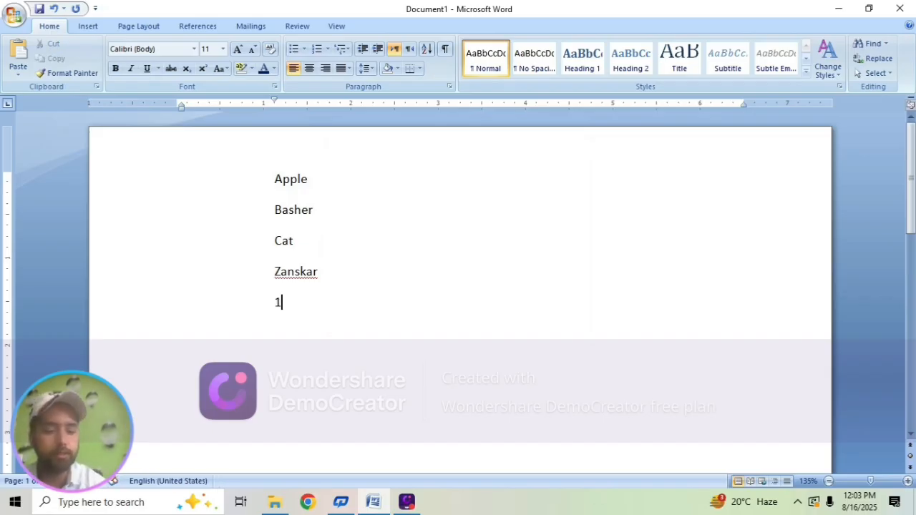
type(" 2 3")
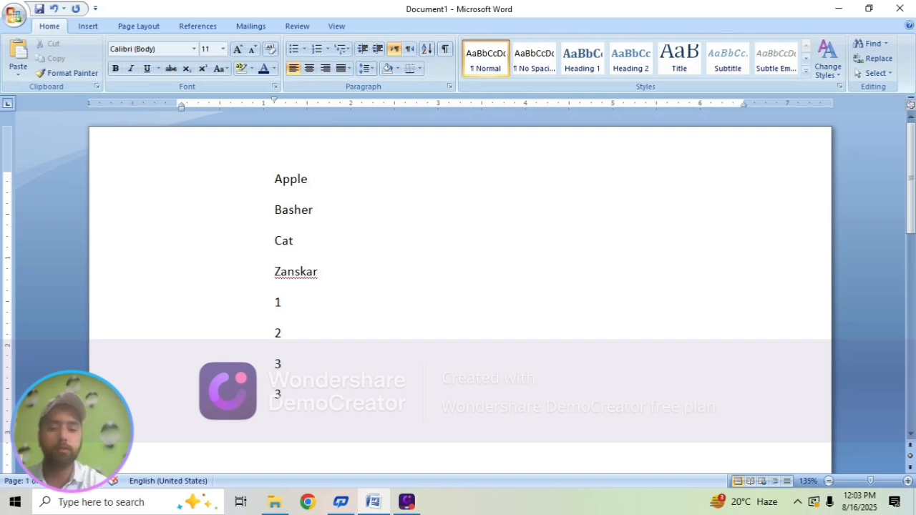
Sort the four number lines by paragraphs as numbers in descending order
left_click_drag(302, 401, 280, 297)
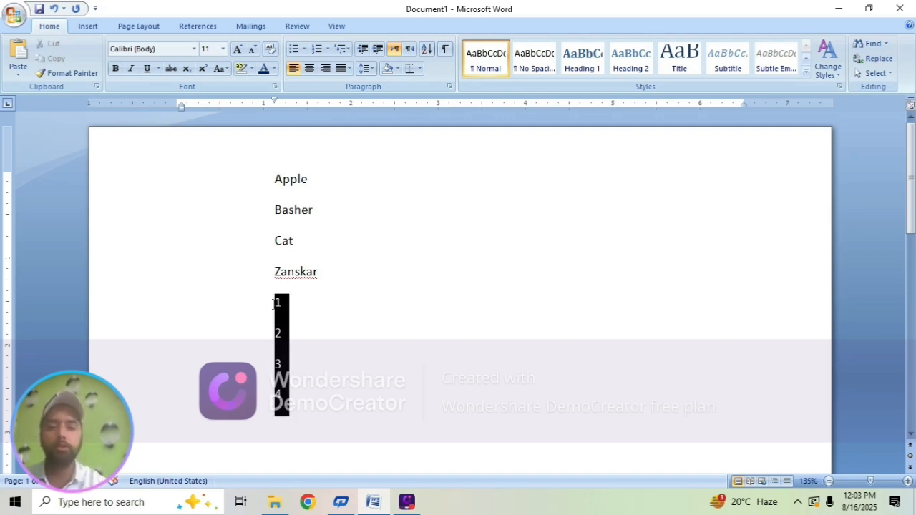
left_click(426, 50)
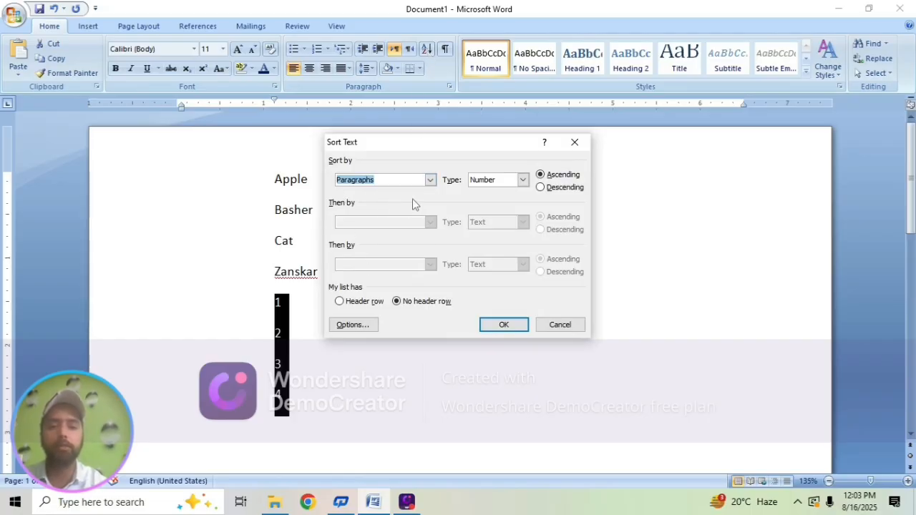
left_click(540, 188)
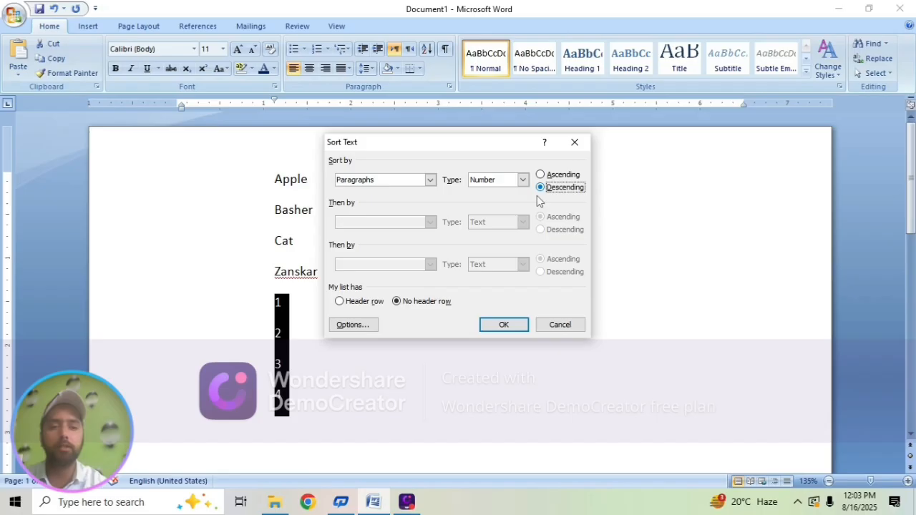
left_click(504, 324)
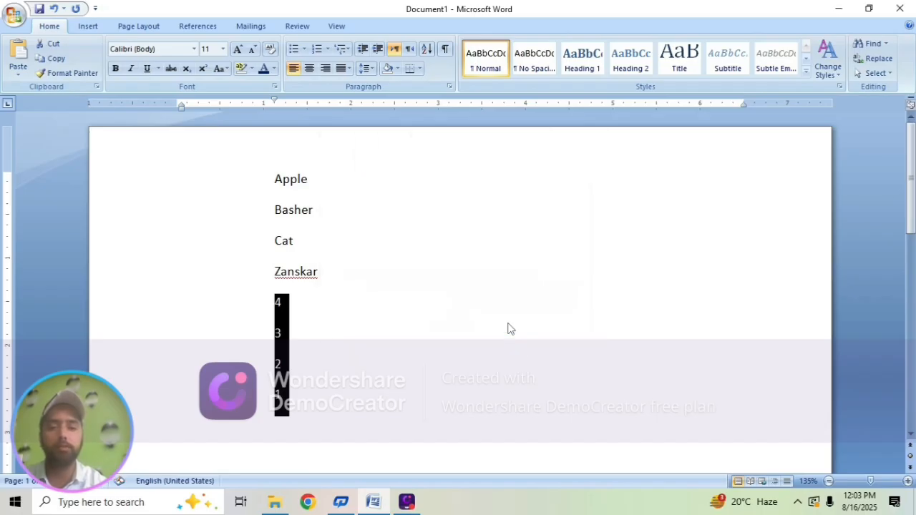
Delete the word and number lists and remove the surplus blank lines above the "On the Insert tab" paragraph
left_click_drag(305, 394, 251, 200)
key("Delete")
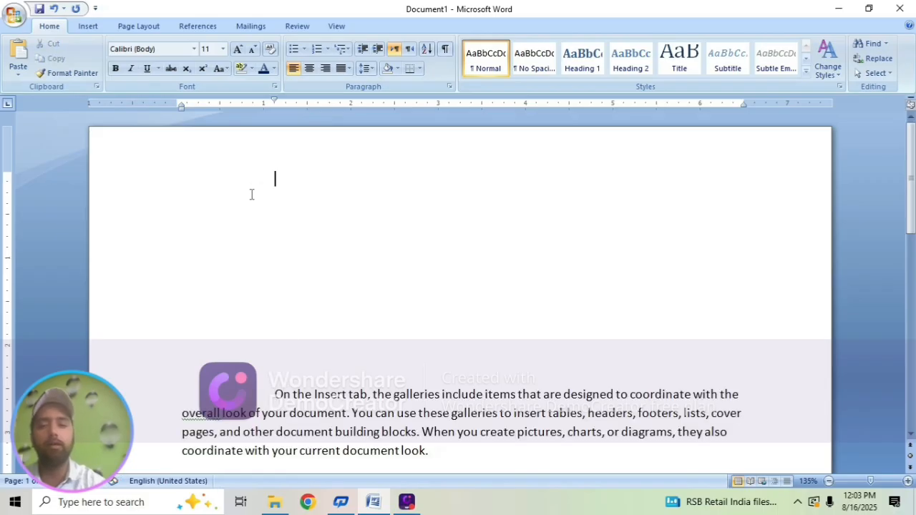
left_click(259, 337)
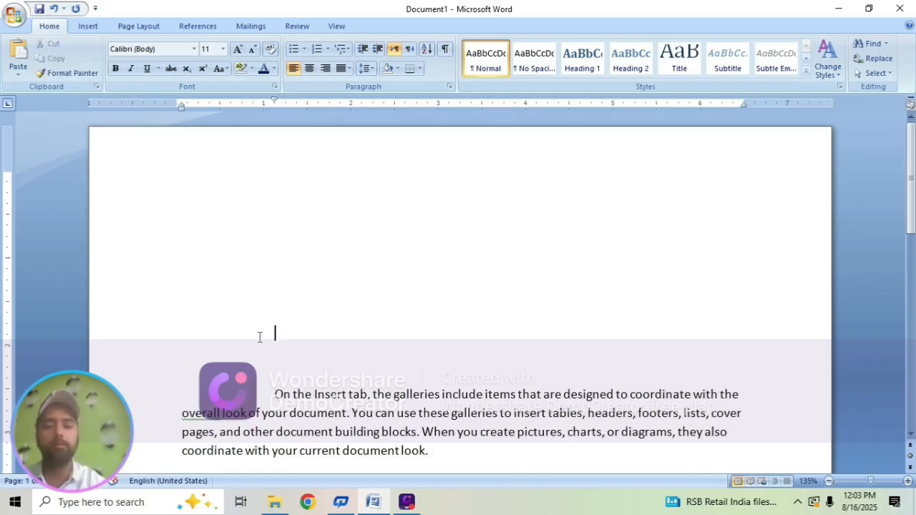
key("BackSpace")
scroll(260, 337, "down", 4)
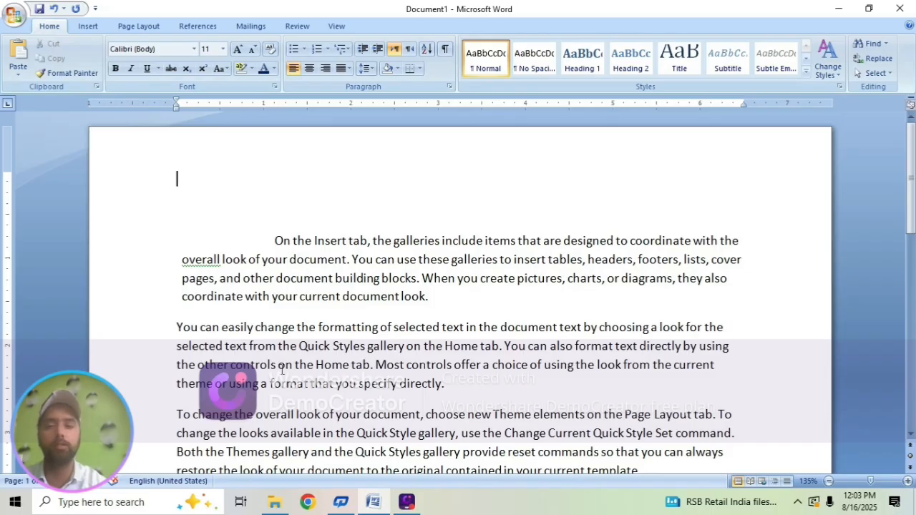
scroll(322, 395, "down", 2)
scroll(321, 395, "up", 2)
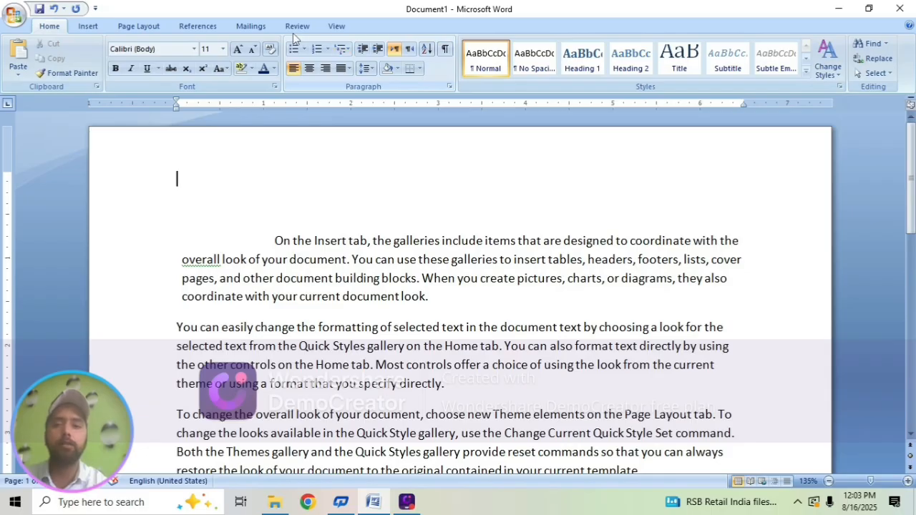
left_click(198, 27)
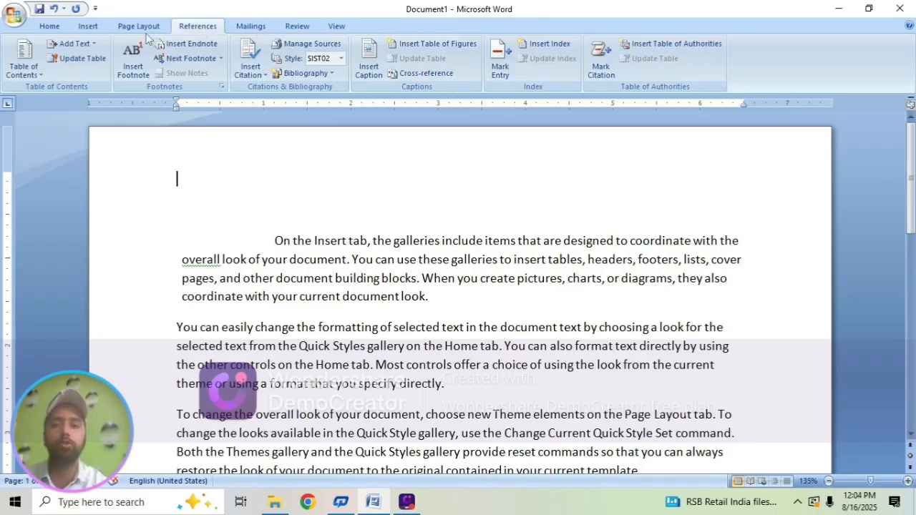
left_click(50, 26)
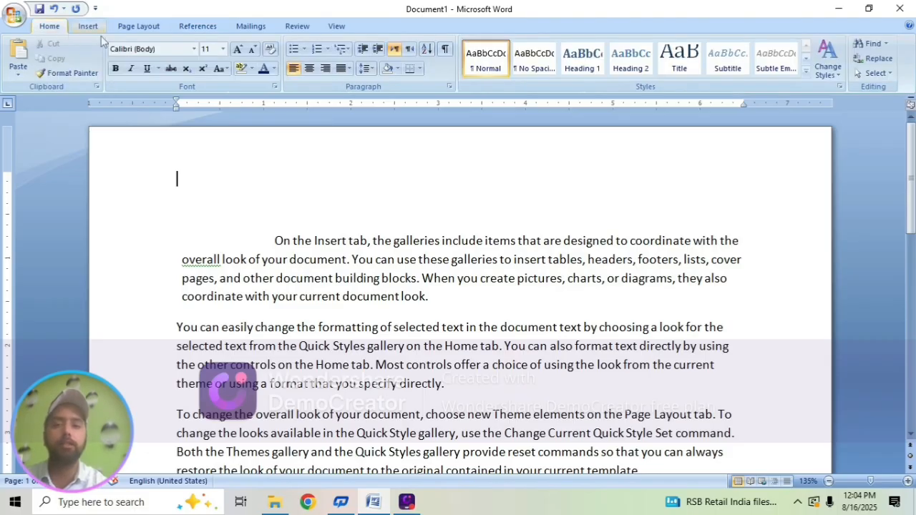
Show the paragraph marks and other hidden formatting symbols, review them through the document, and hide them again
left_click(444, 49)
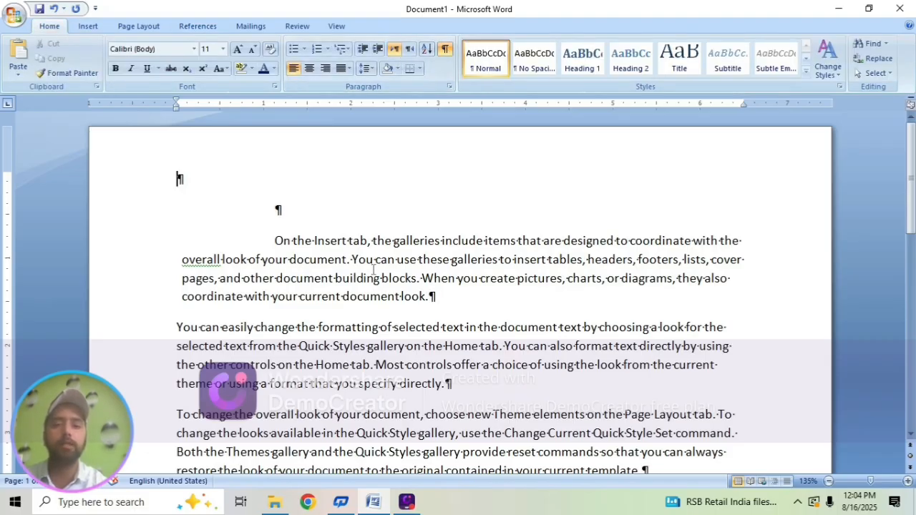
scroll(373, 269, "down", 6)
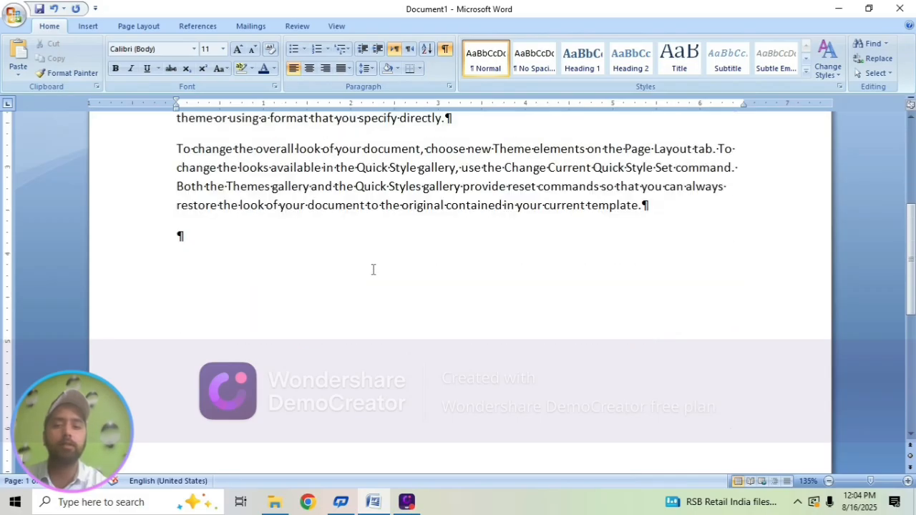
scroll(373, 269, "up", 3)
scroll(373, 269, "up", 2)
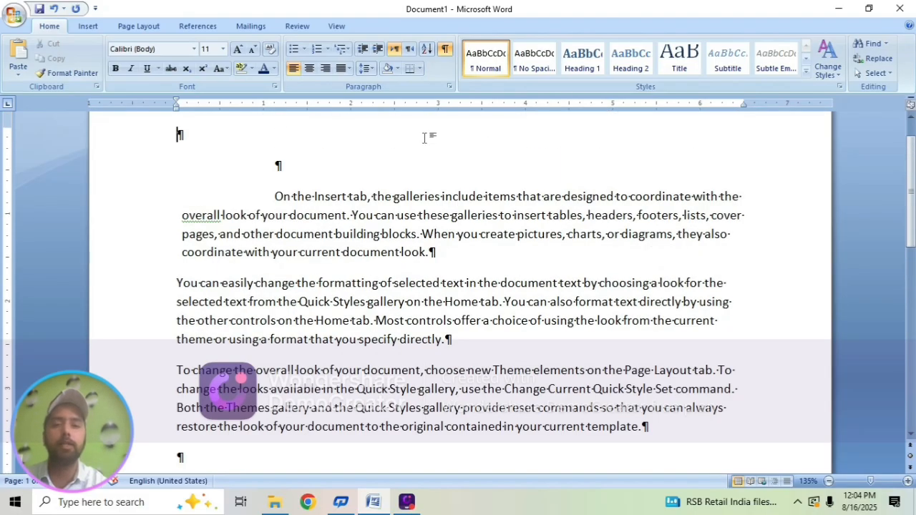
left_click(444, 50)
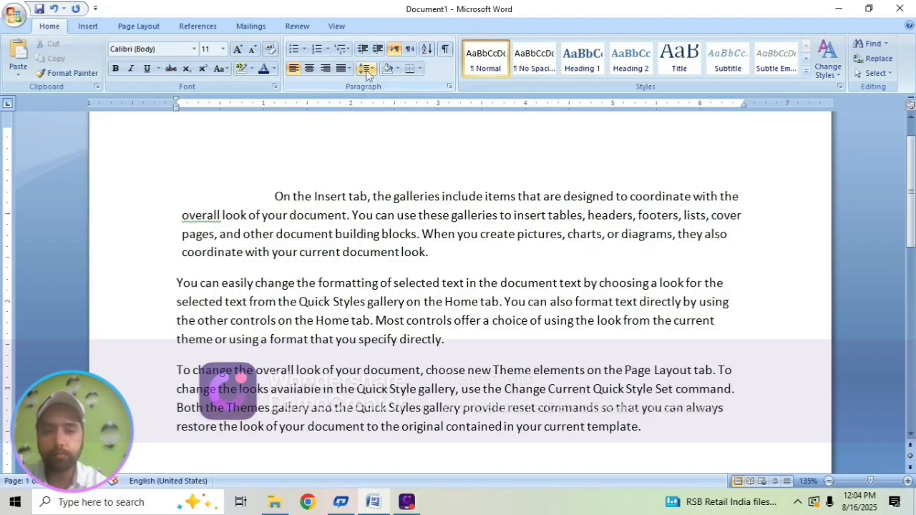
left_click(422, 70)
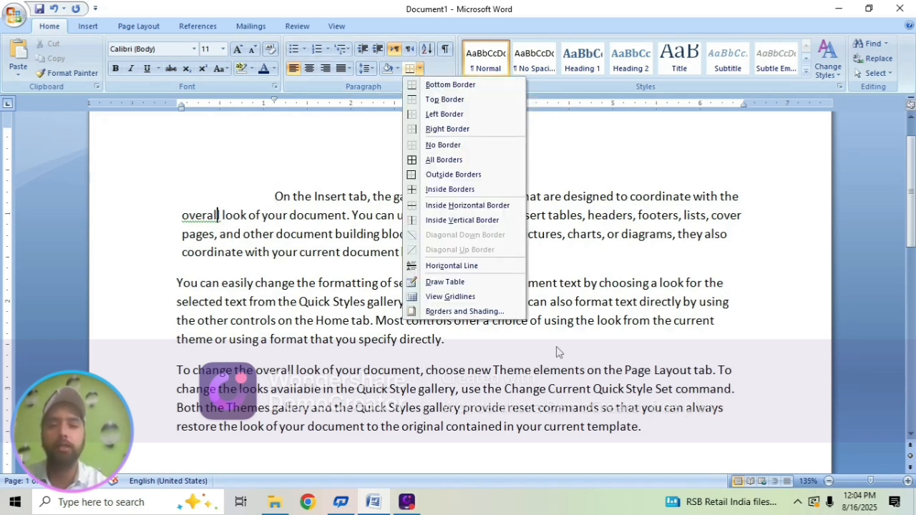
left_click(610, 308)
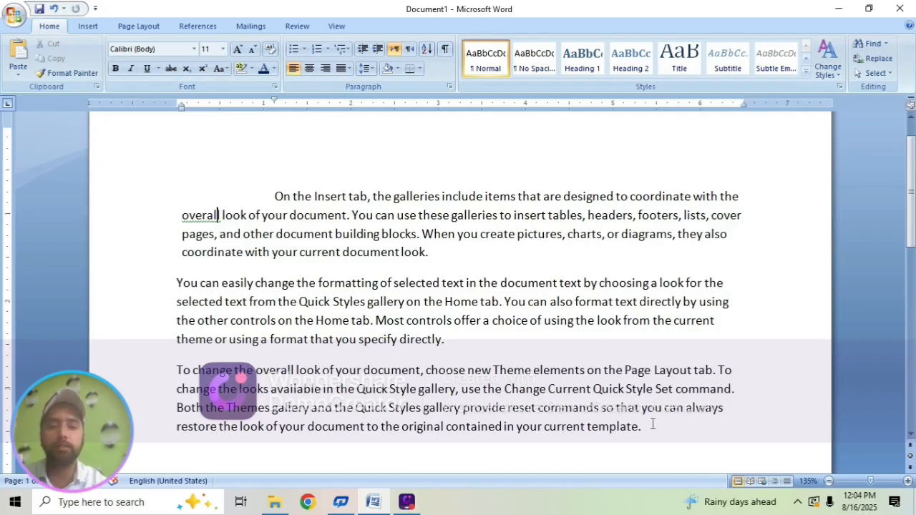
left_click_drag(653, 425, 179, 207)
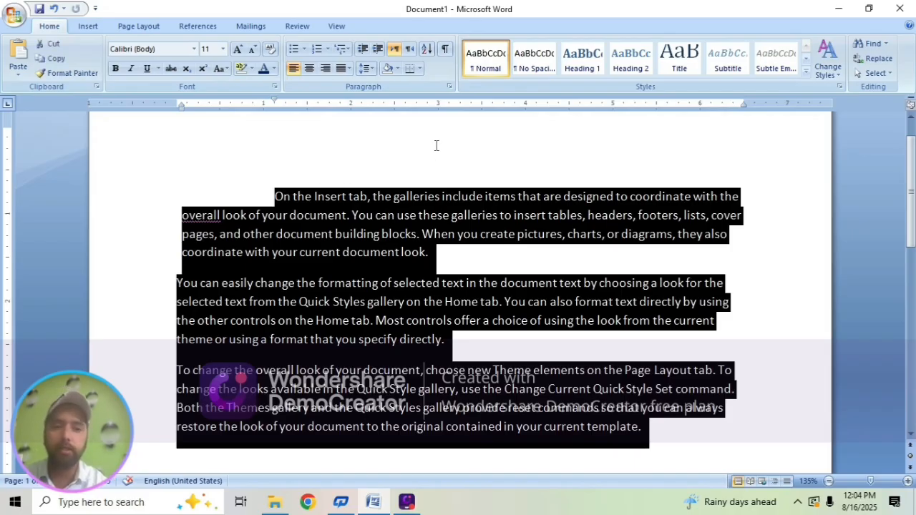
left_click(801, 167)
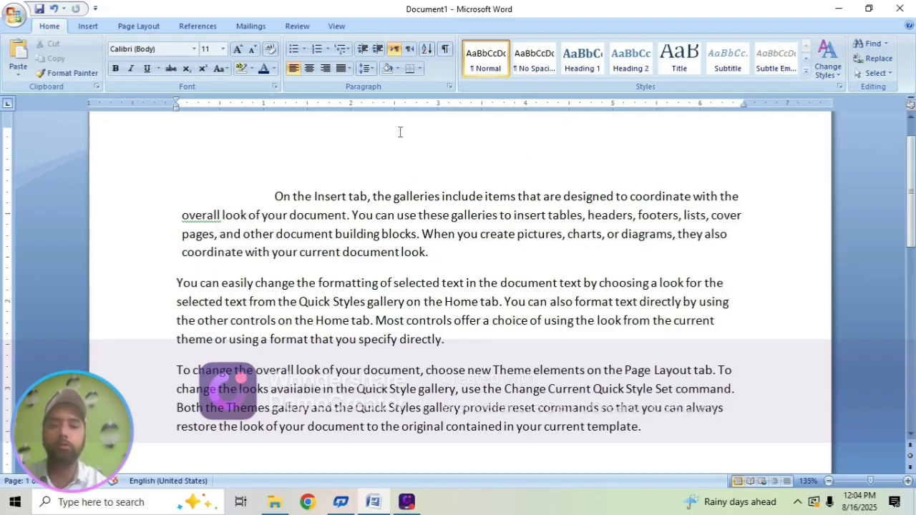
Add a bottom border to the last paragraph, which begins "To change the overall look"
key("ctrl+End")
left_click(420, 69)
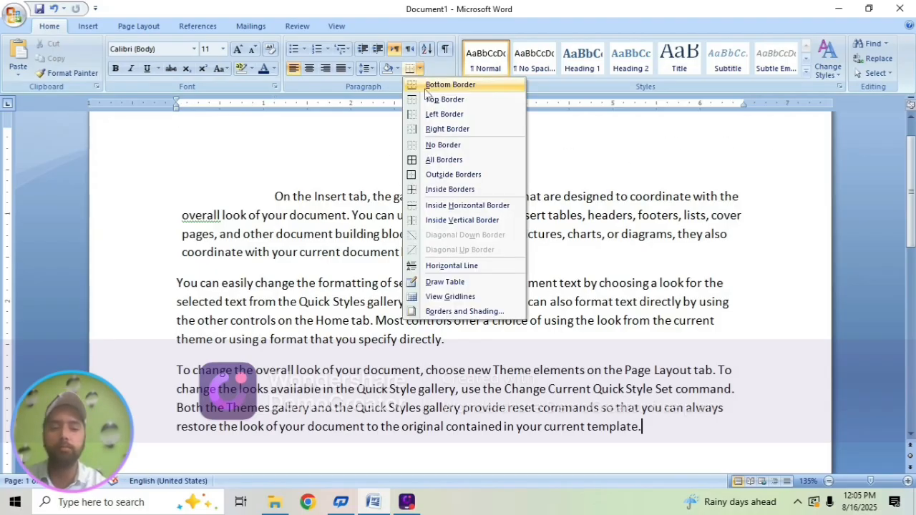
left_click(443, 84)
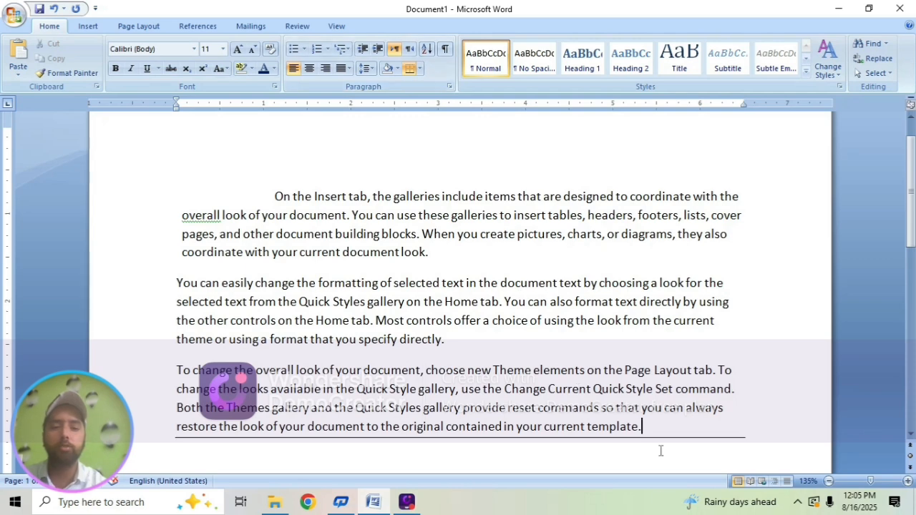
Add a top border to the last paragraph, and apply the same border to all three paragraphs
left_click(420, 69)
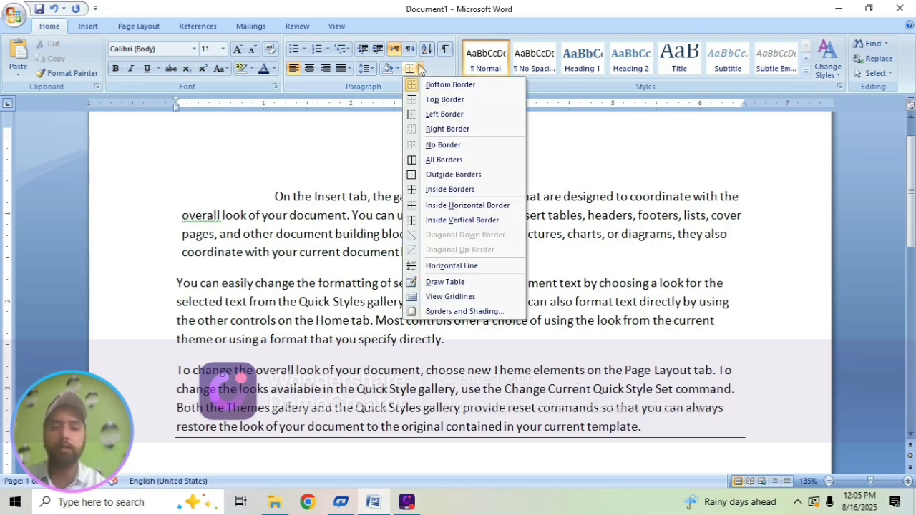
left_click(422, 100)
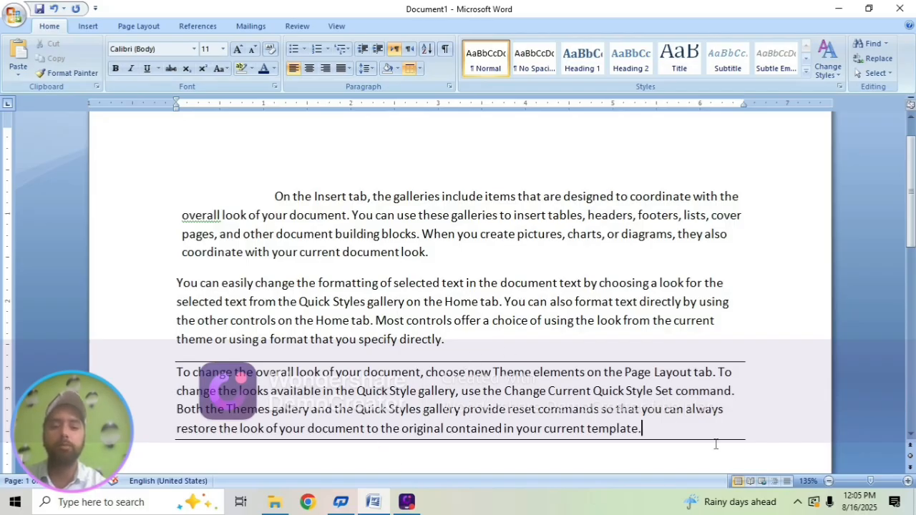
left_click_drag(648, 428, 427, 148)
left_click(421, 69)
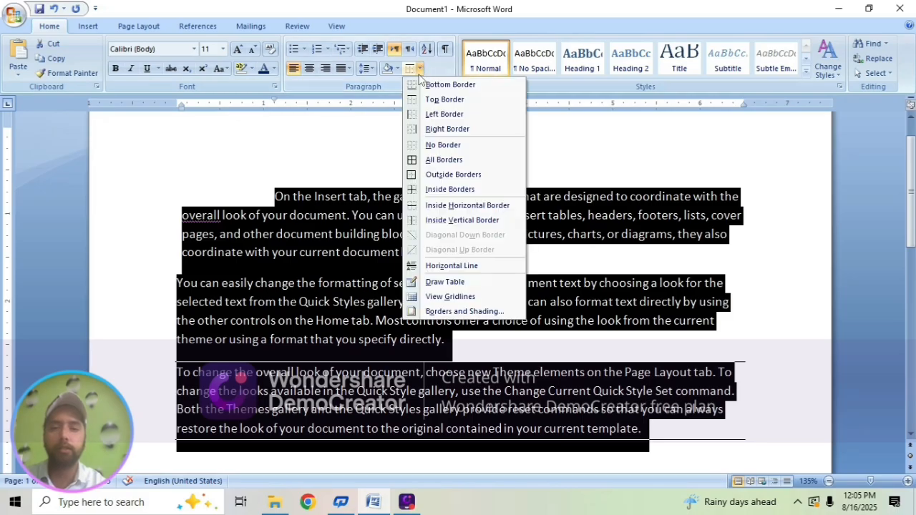
left_click(436, 97)
left_click(427, 324)
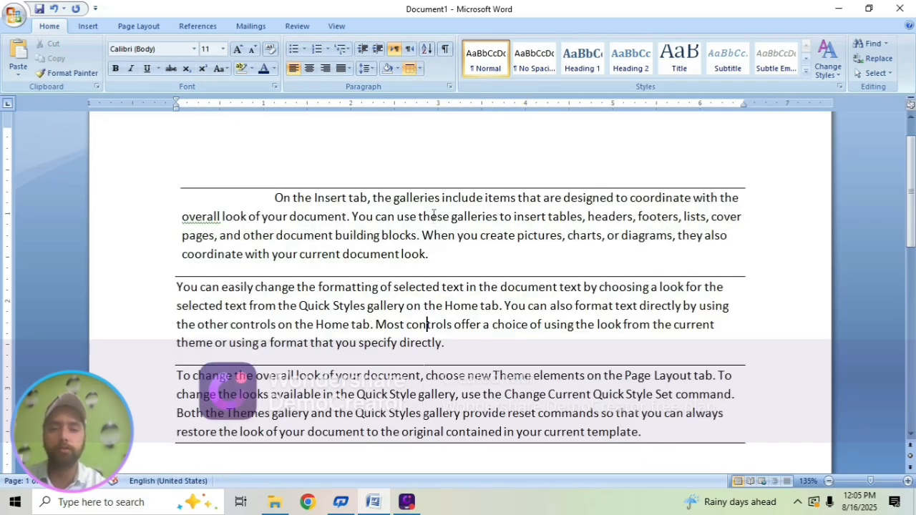
Add a left border to the middle paragraph, and extend it to all three paragraphs
left_click(421, 69)
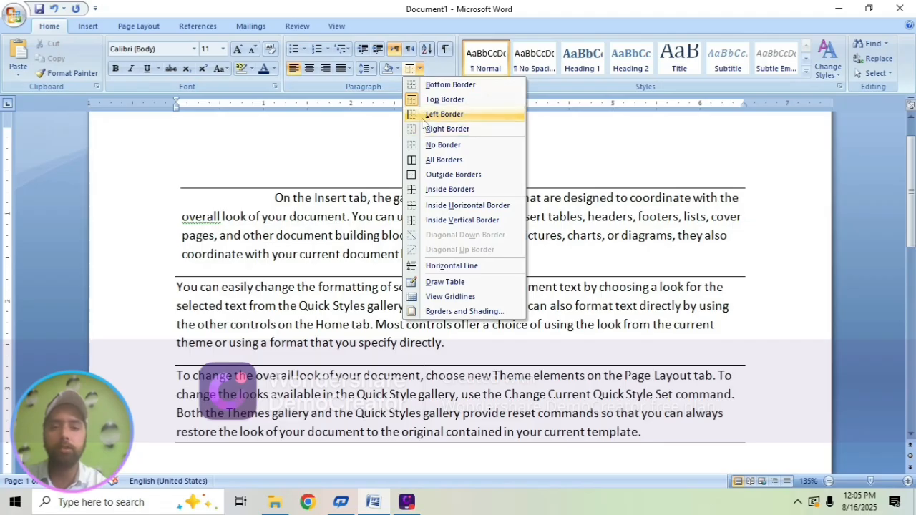
left_click(423, 114)
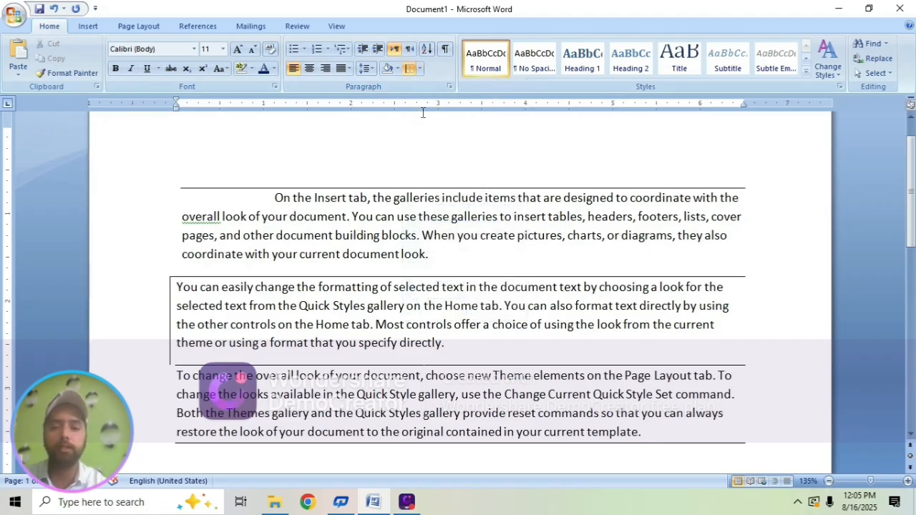
scroll(201, 243, "down", 2)
scroll(194, 241, "up", 2)
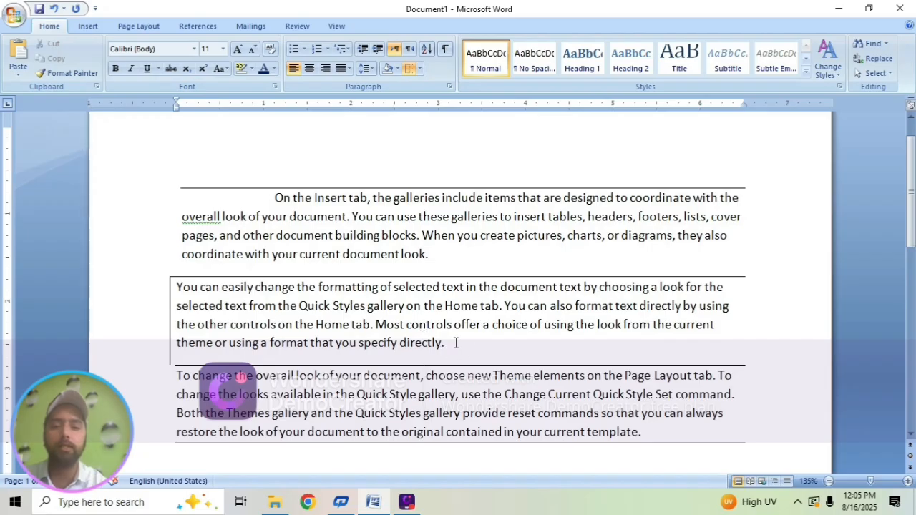
left_click_drag(644, 433, 195, 205)
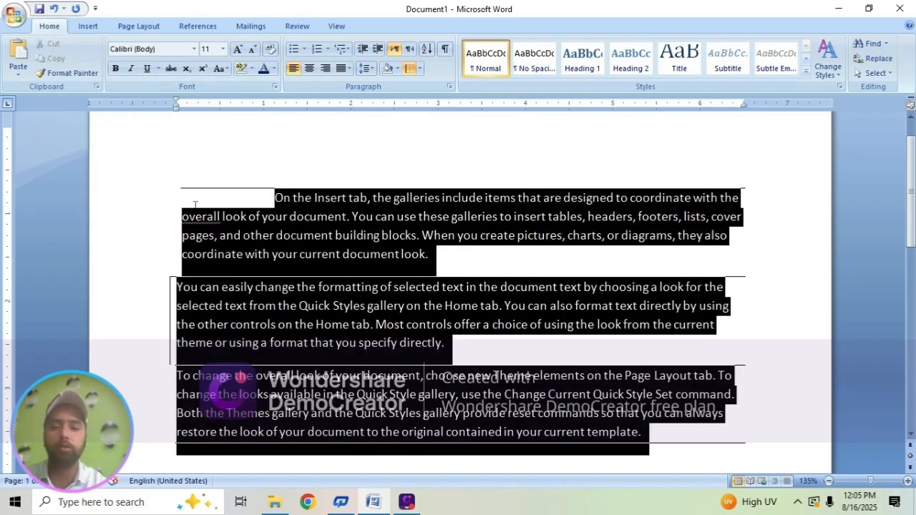
left_click(420, 68)
left_click(437, 115)
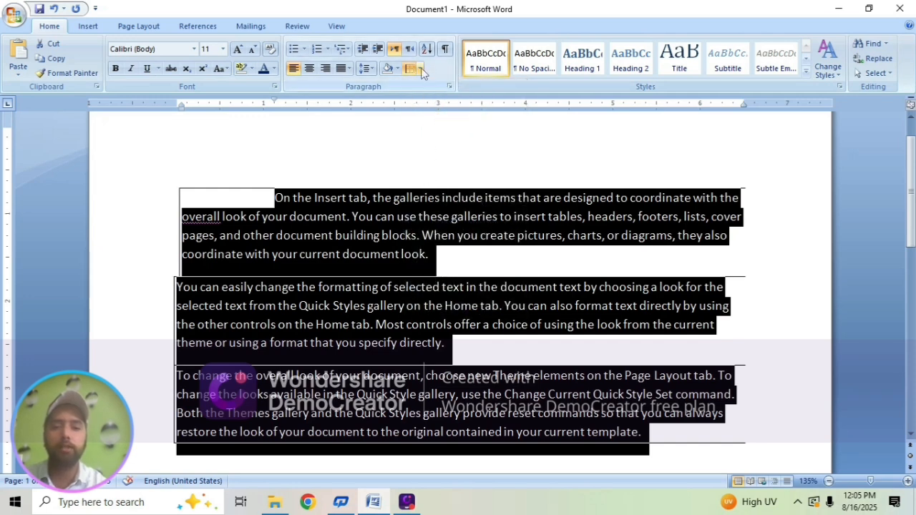
Add a right border to all three paragraphs
left_click(420, 68)
left_click(423, 130)
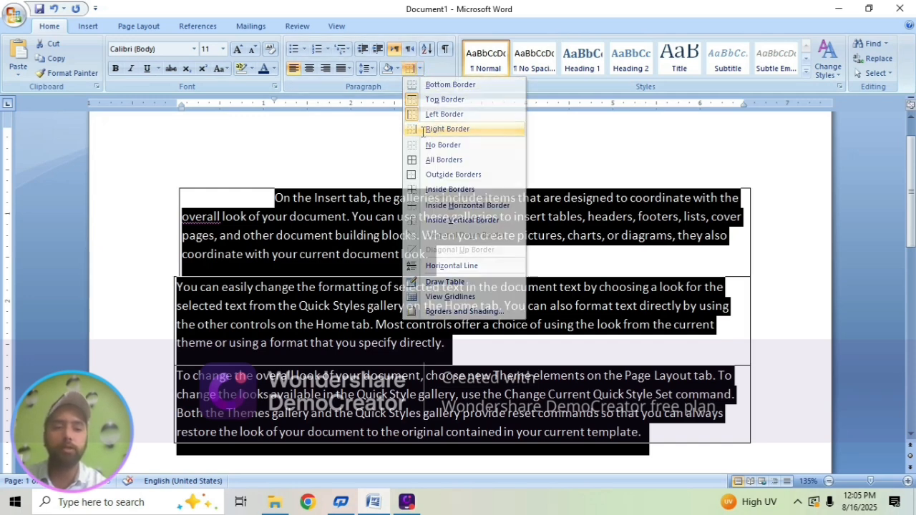
left_click(596, 263)
scroll(605, 285, "down", 1)
scroll(601, 286, "up", 1)
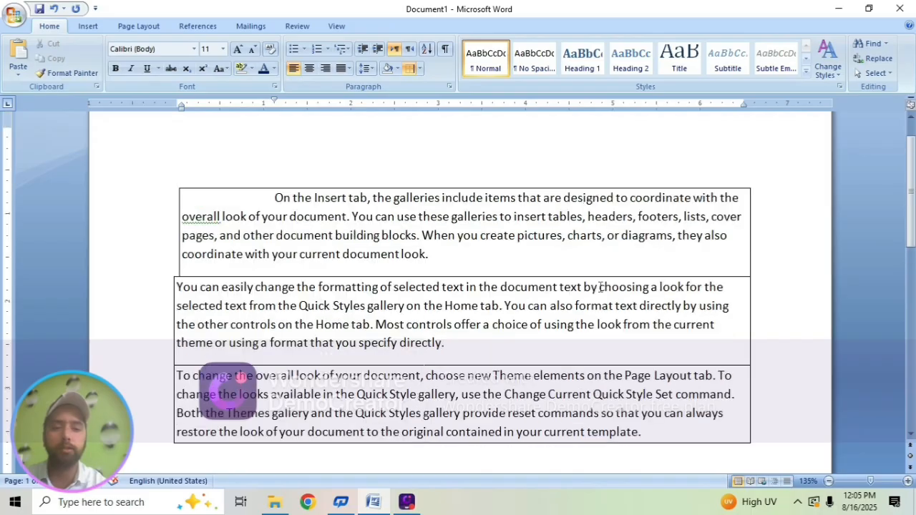
Remove the borders from the "On the Insert tab" paragraph and from the rest of the text
left_click(420, 68)
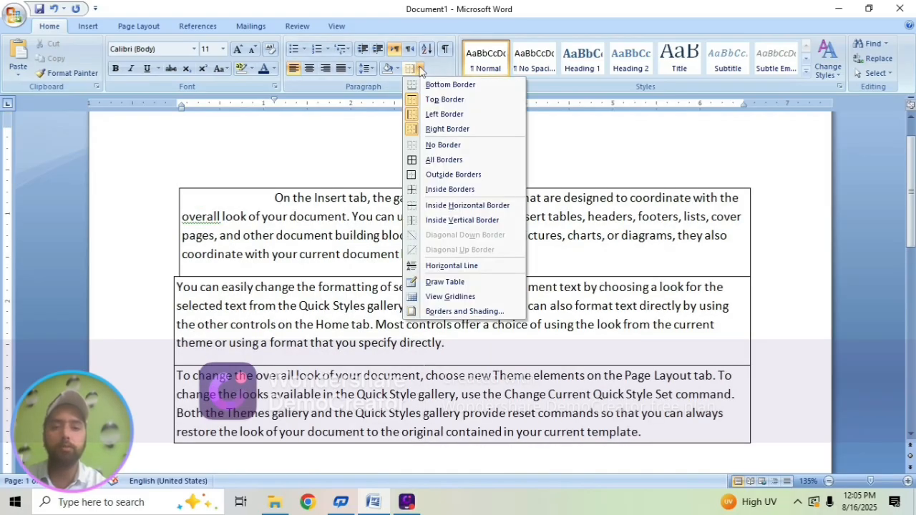
left_click(432, 146)
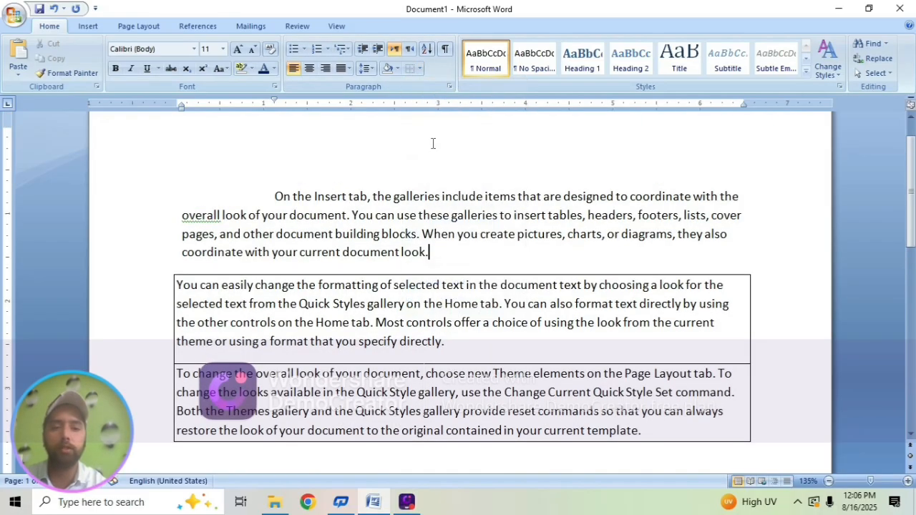
left_click_drag(197, 201, 682, 442)
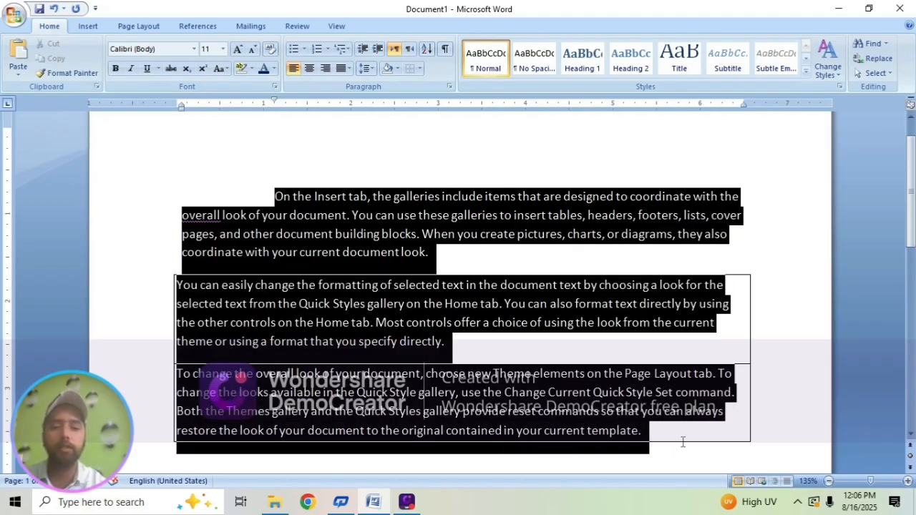
left_click(420, 68)
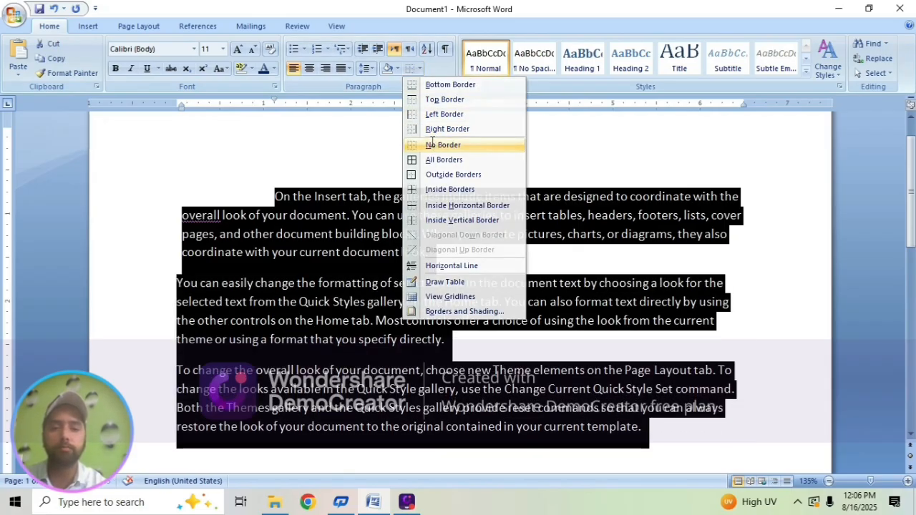
left_click(432, 146)
left_click(443, 279)
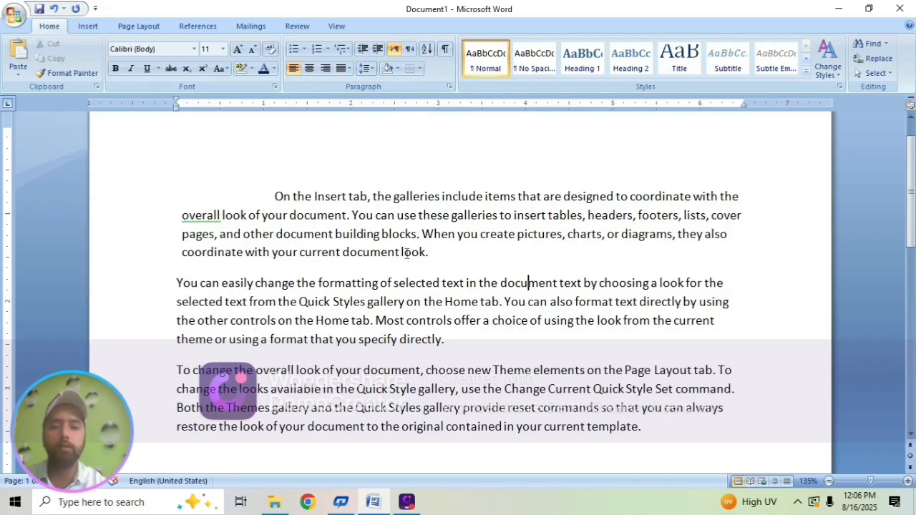
Apply All Borders to all three paragraphs
left_click(420, 68)
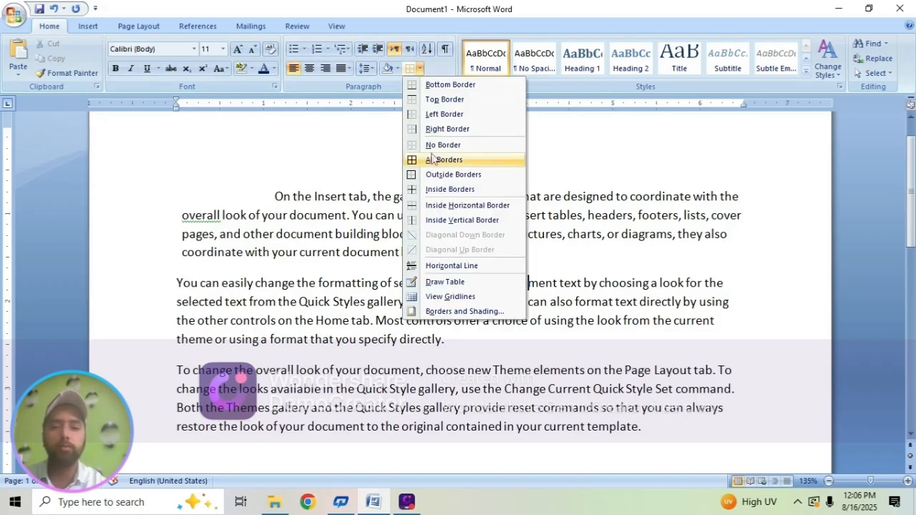
left_click(618, 433)
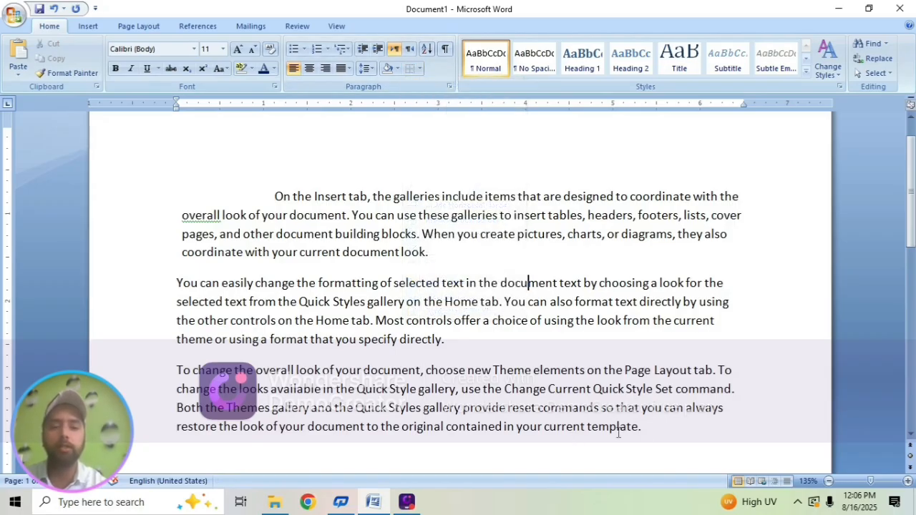
left_click_drag(657, 436, 219, 201)
left_click(420, 68)
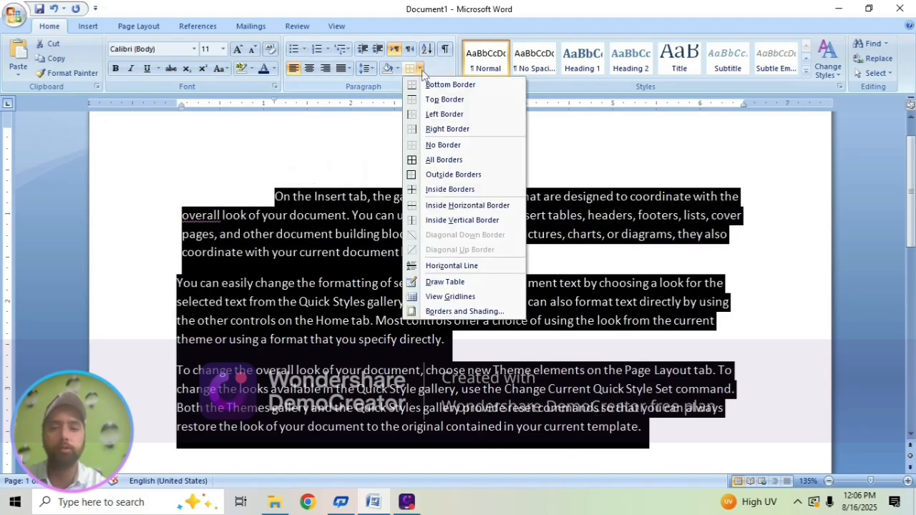
left_click(438, 159)
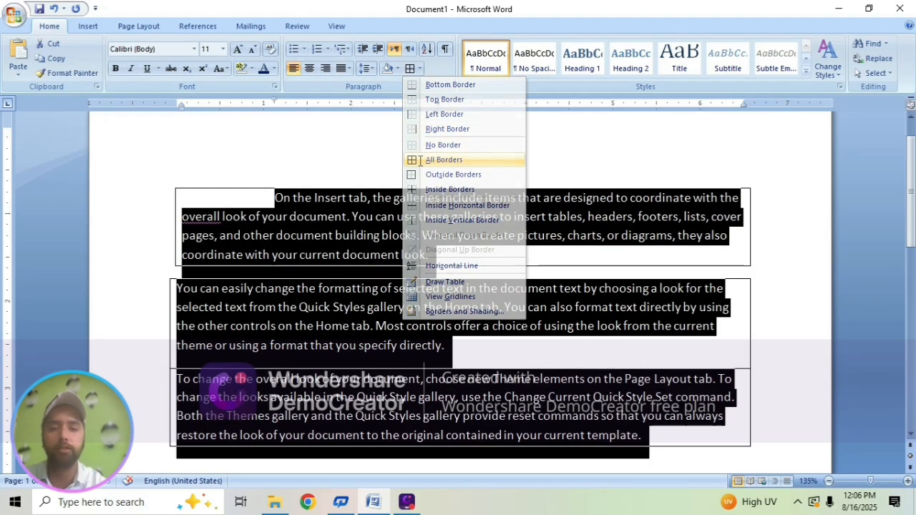
left_click(458, 306)
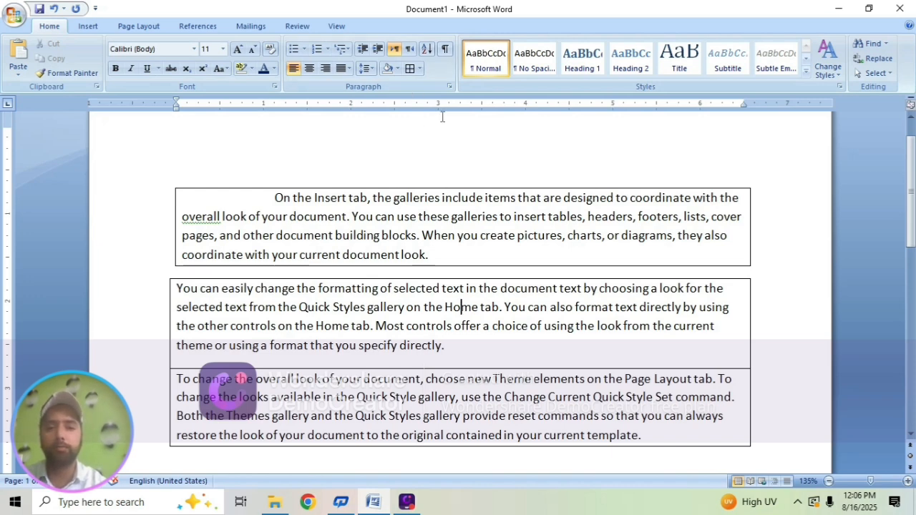
Clear every border from the three paragraphs with the No Border option
left_click(420, 68)
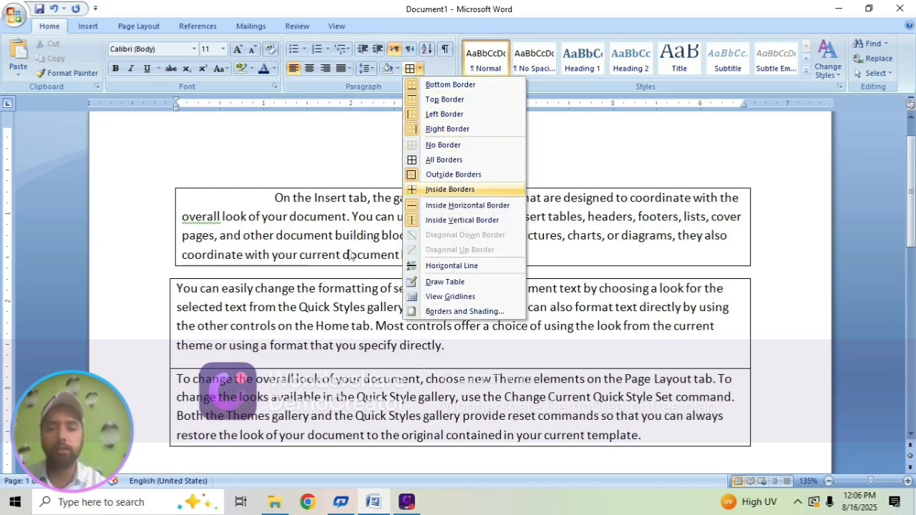
left_click(251, 220)
left_click_drag(251, 220, 651, 440)
left_click(419, 68)
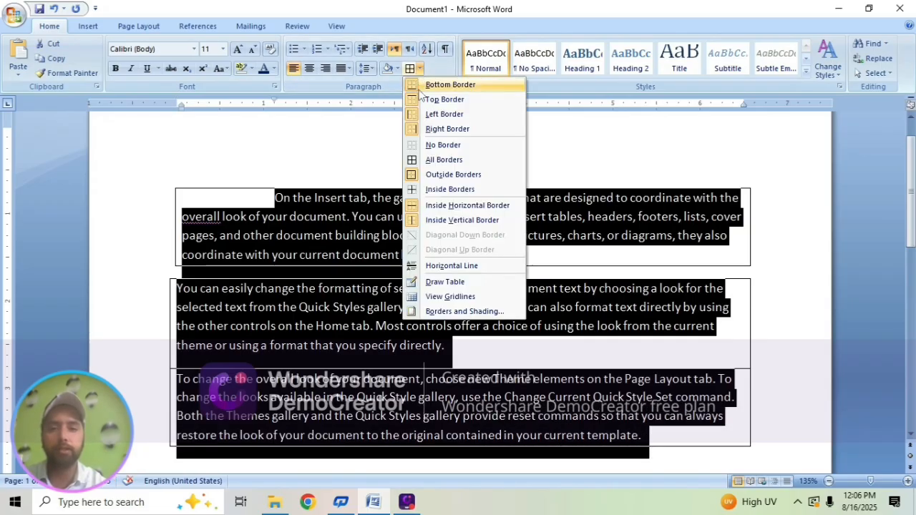
left_click(430, 147)
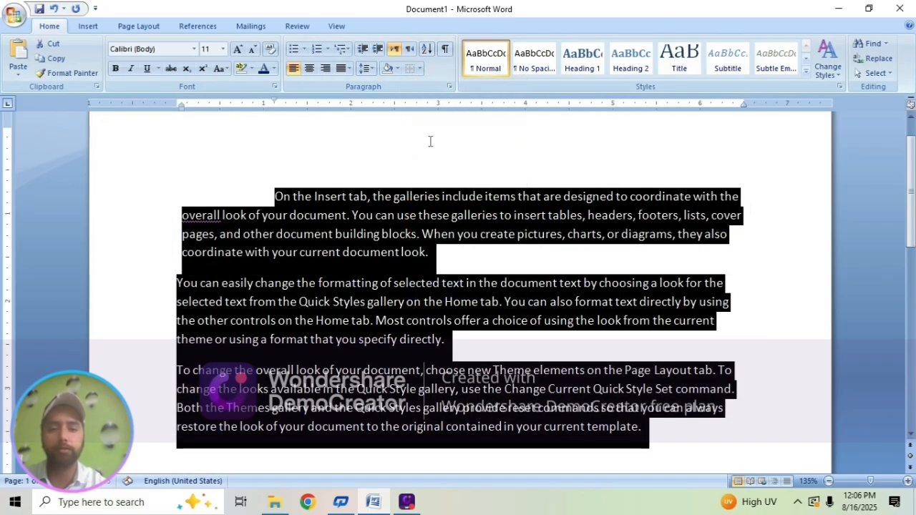
left_click(479, 351)
Apply Outside Borders to the text from the blank line above the first paragraph into the last paragraph
left_click(419, 68)
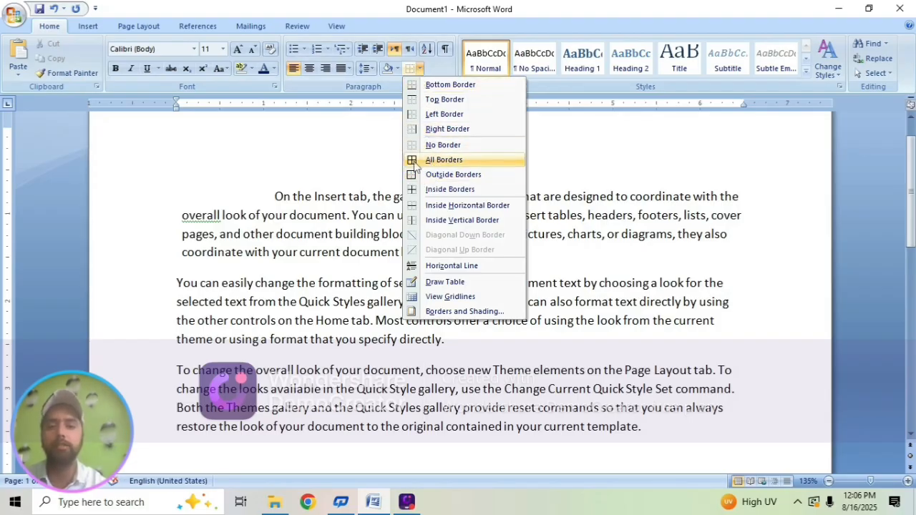
left_click(141, 223)
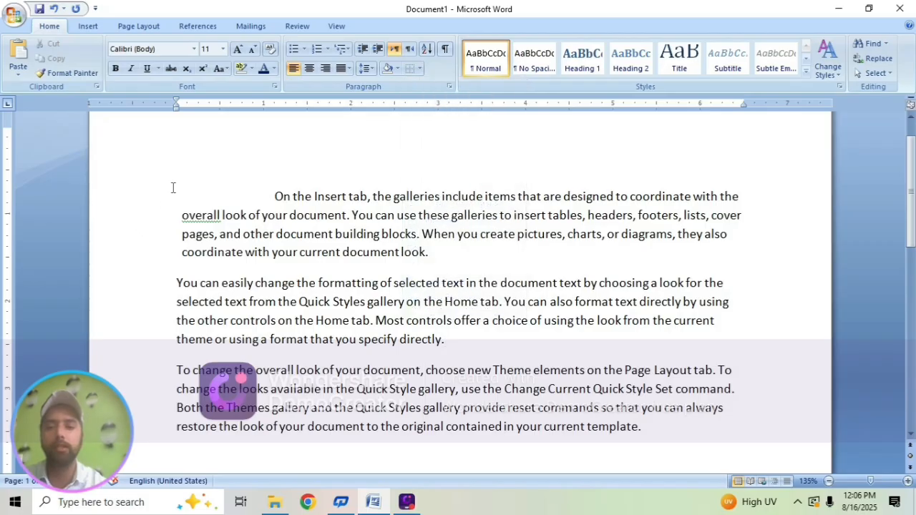
left_click_drag(173, 187, 639, 408)
left_click(419, 68)
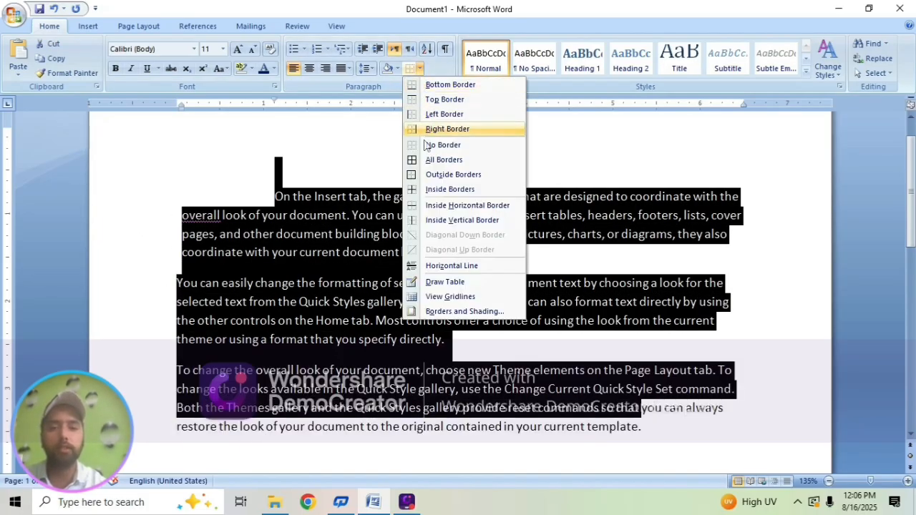
left_click(453, 175)
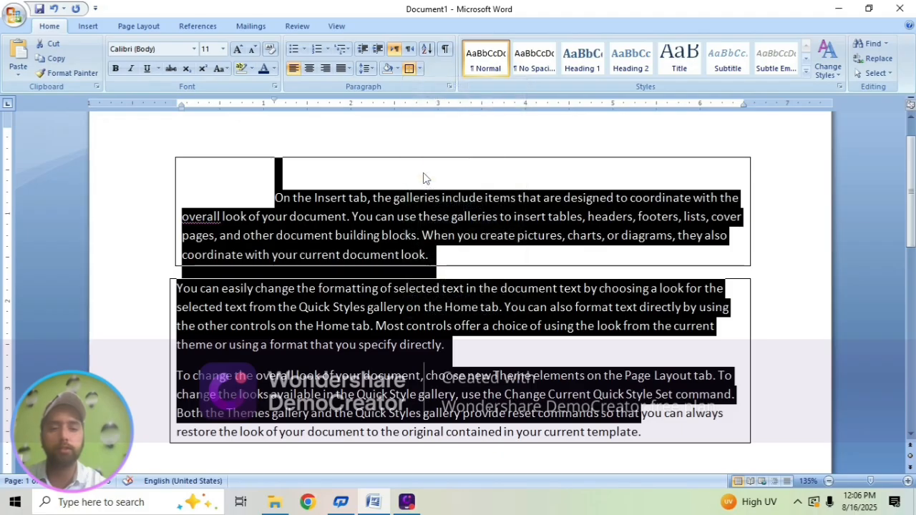
Replace the outside borders on the selected paragraphs with Inside Borders
left_click(420, 68)
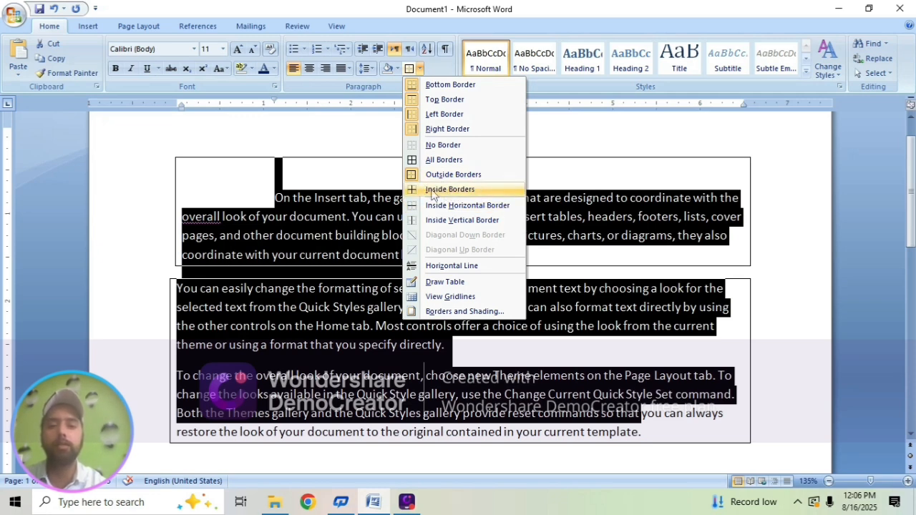
left_click(418, 146)
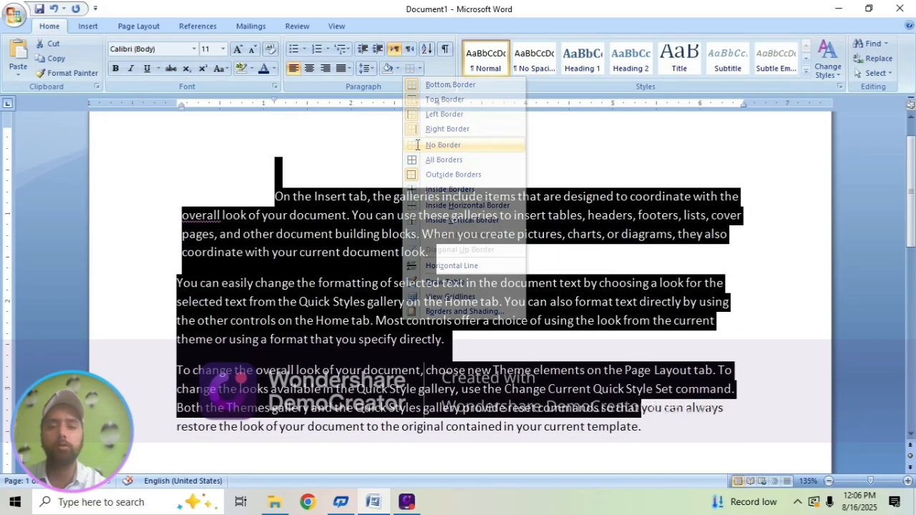
left_click(420, 69)
left_click(438, 190)
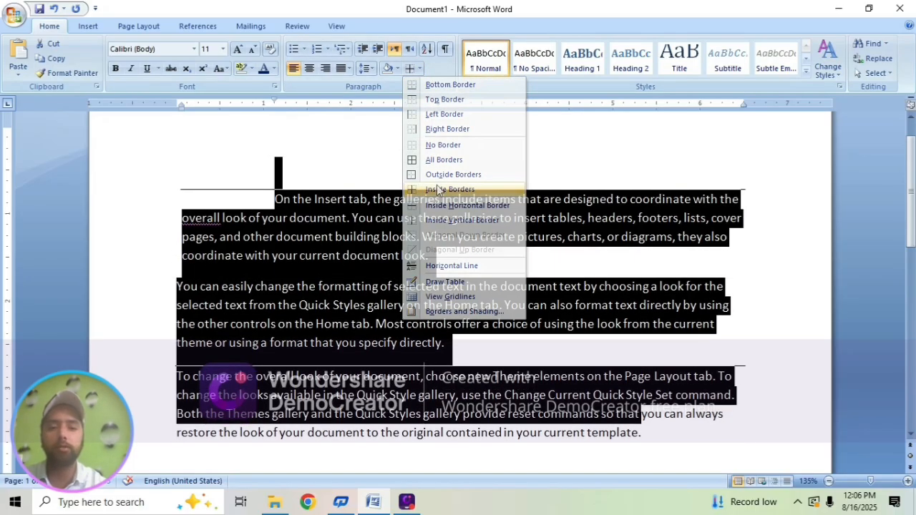
left_click(481, 305)
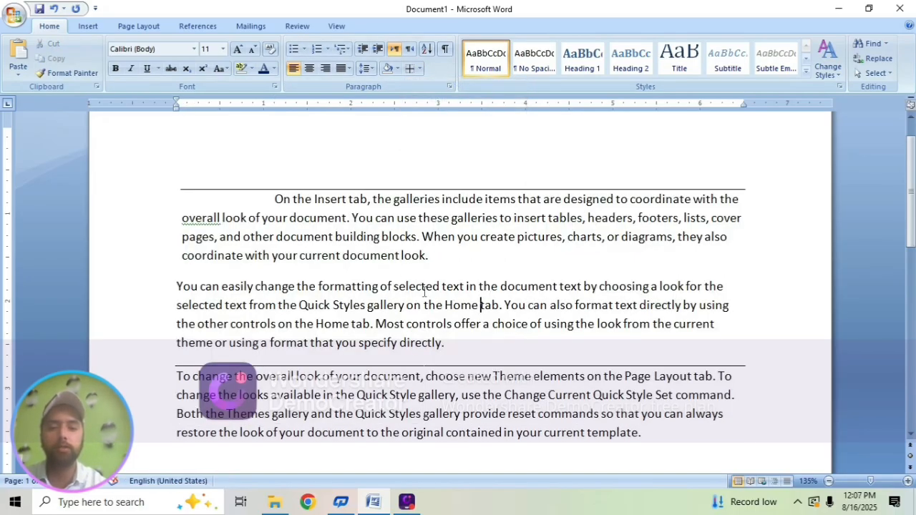
scroll(430, 294, "down", 1)
scroll(479, 297, "up", 2)
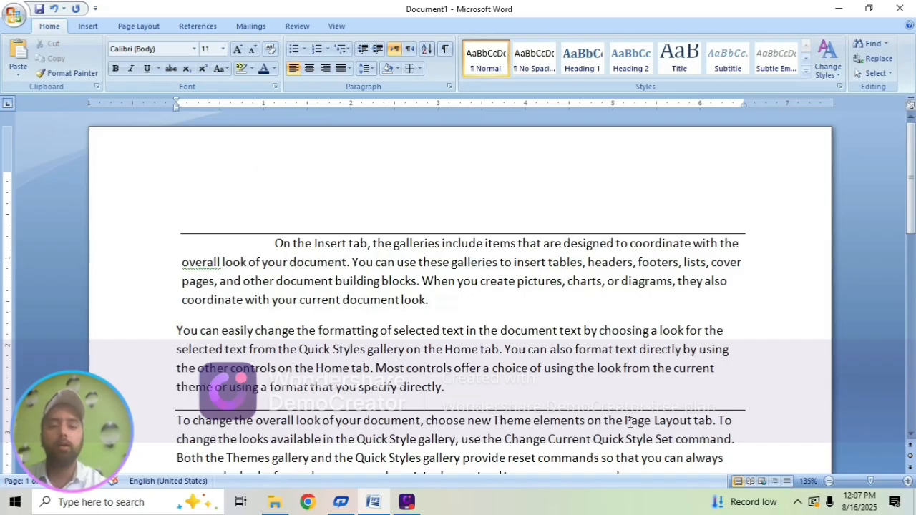
scroll(691, 437, "down", 1)
left_click_drag(691, 437, 253, 163)
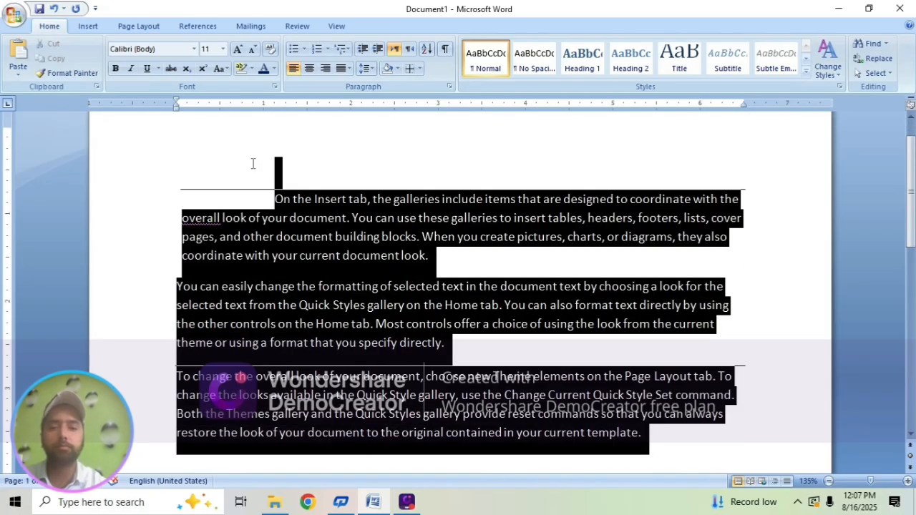
left_click(419, 68)
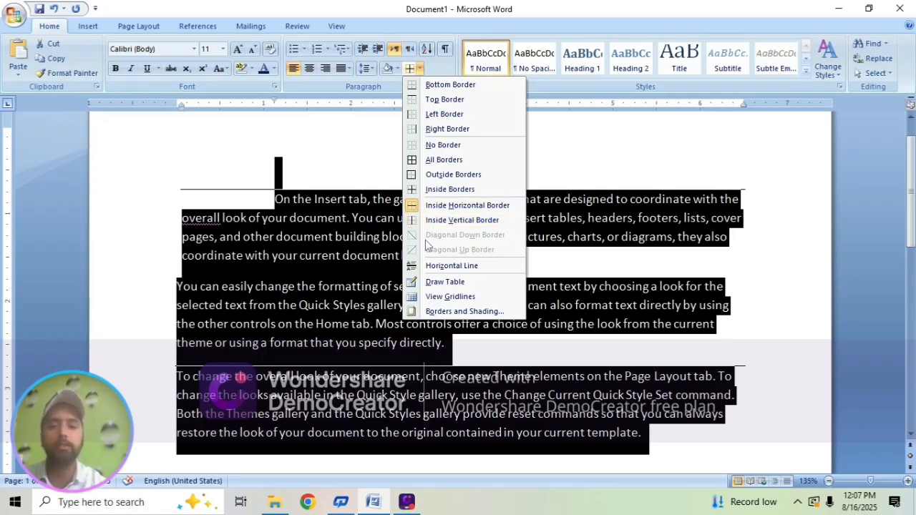
left_click(581, 352)
left_click(479, 325)
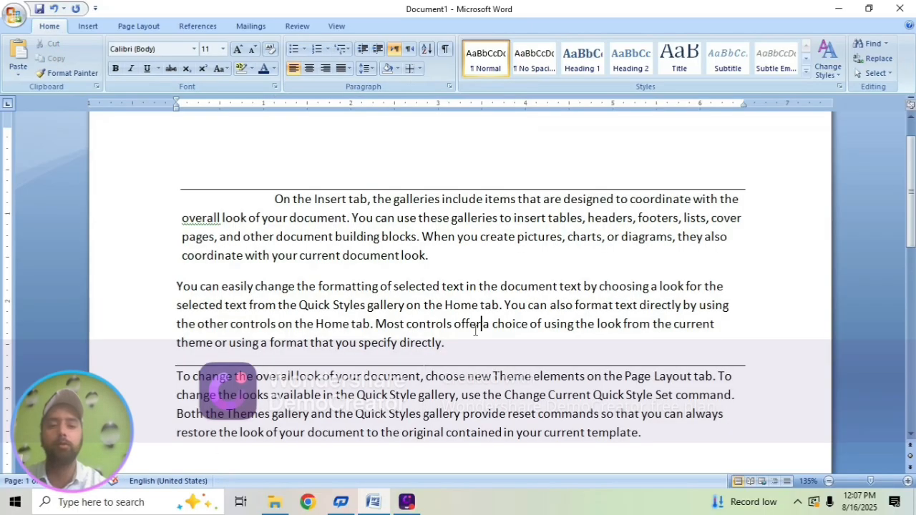
scroll(475, 332, "down", 4)
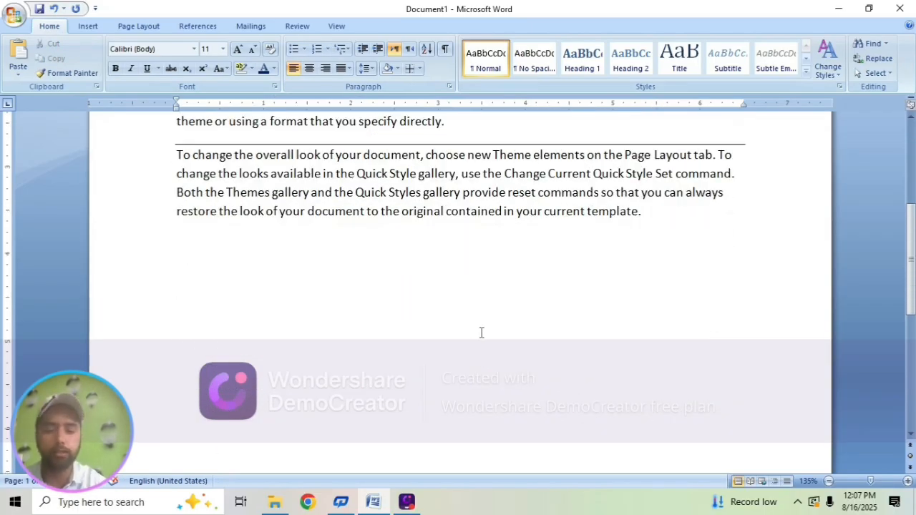
Create a new blank document, insert a 4×4 table and enlarge it to roughly two and a half times its height
key("ctrl+n")
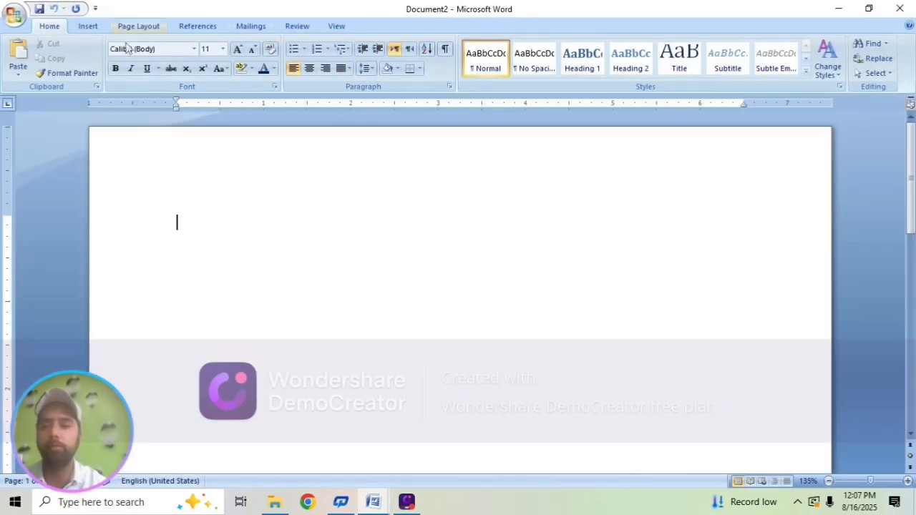
left_click(89, 27)
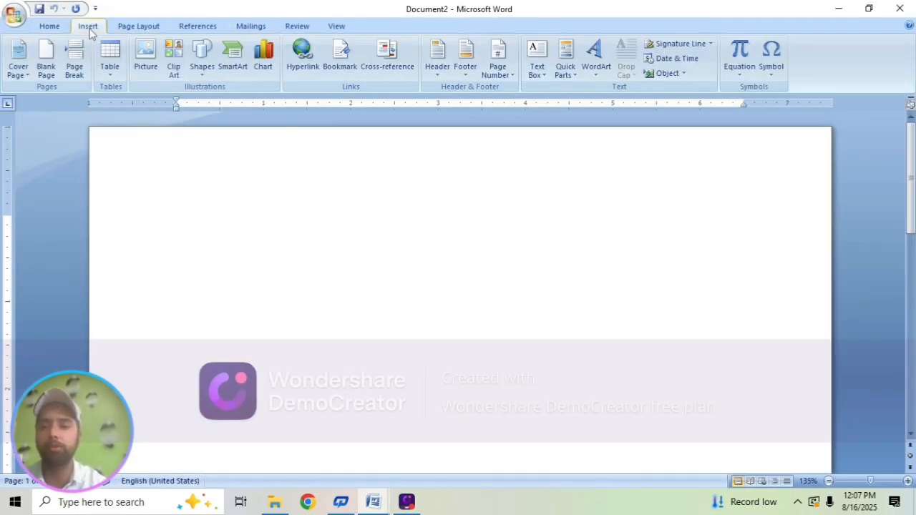
left_click(110, 71)
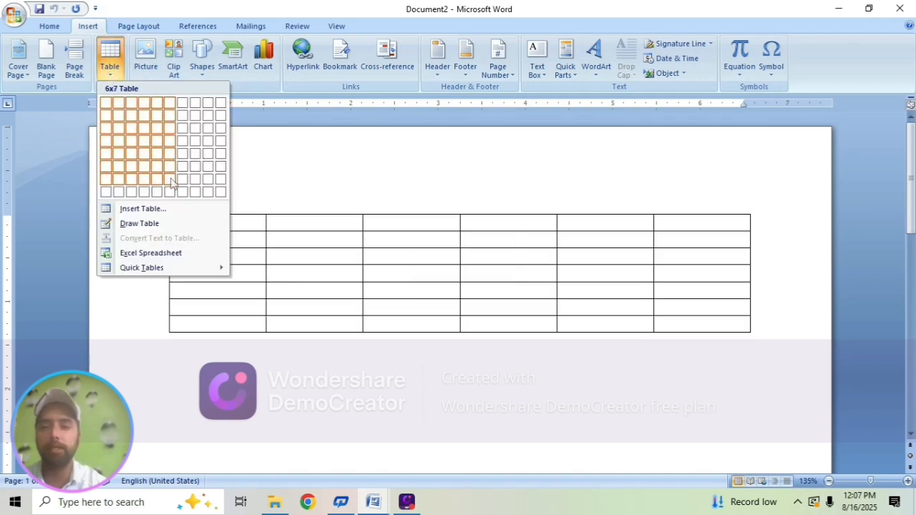
left_click(141, 146)
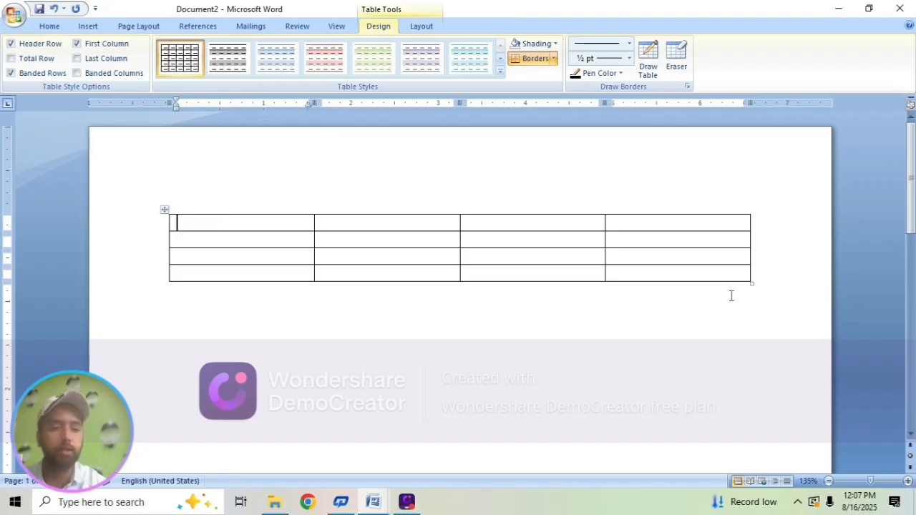
left_click_drag(750, 285, 753, 395)
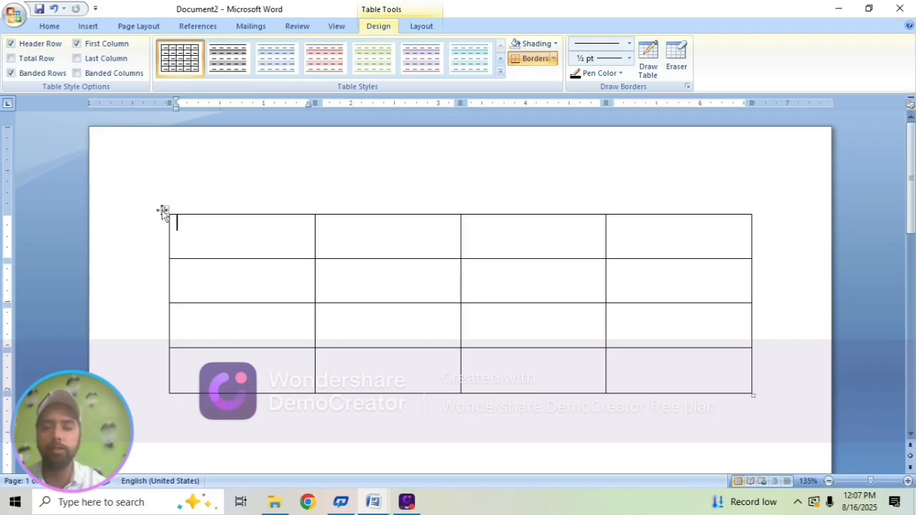
left_click(163, 211)
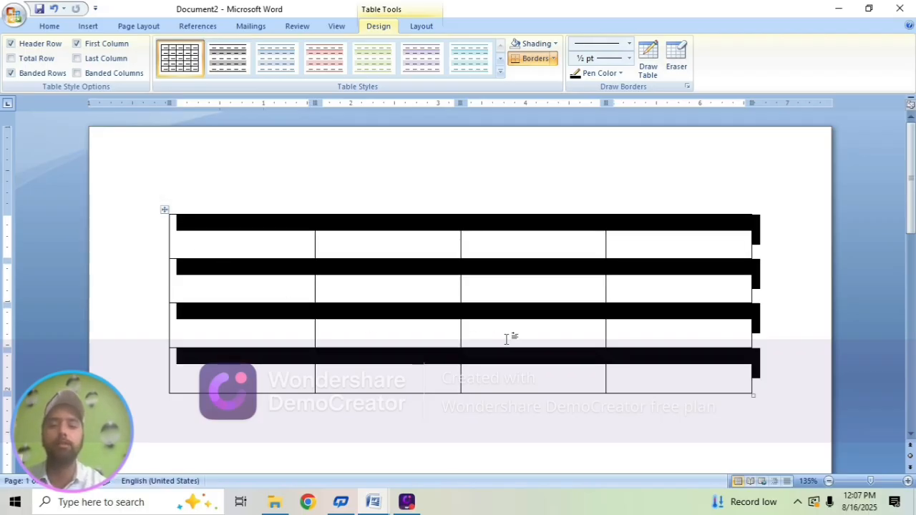
left_click(49, 26)
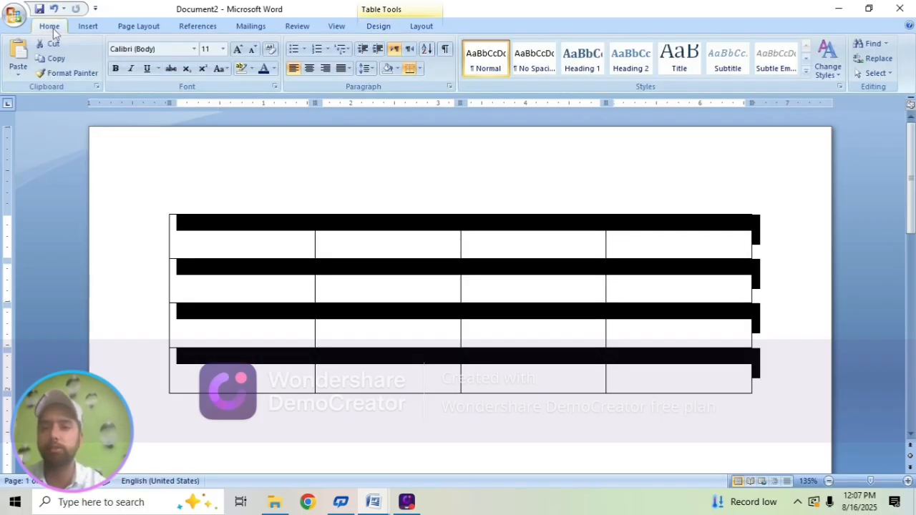
left_click(419, 69)
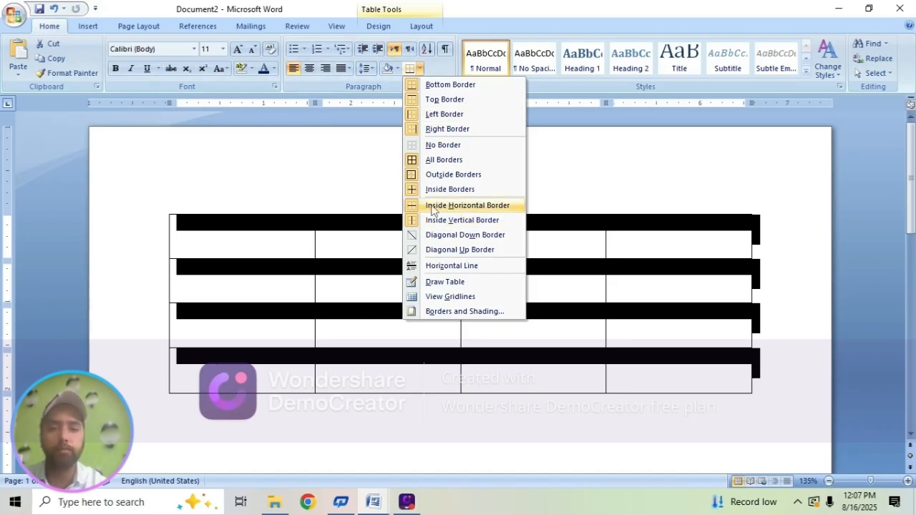
left_click(430, 332)
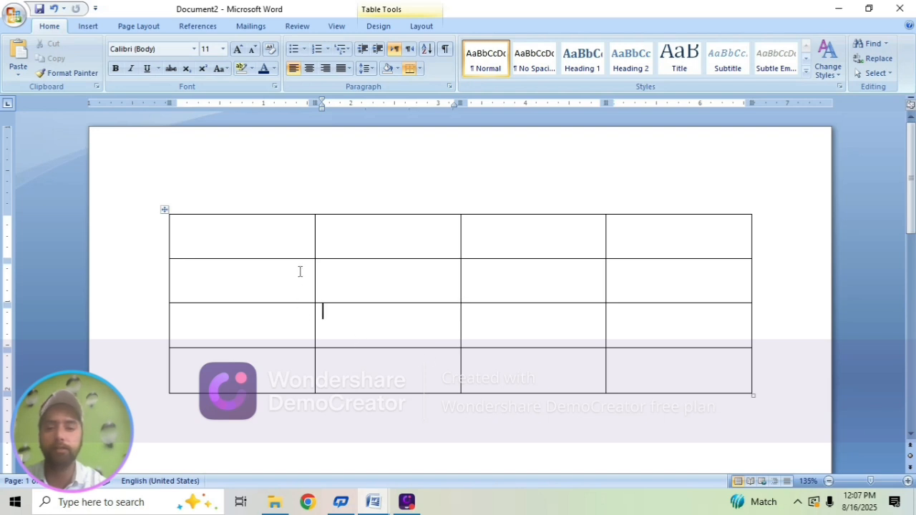
Remove the inside horizontal borders from the whole table
left_click(164, 210)
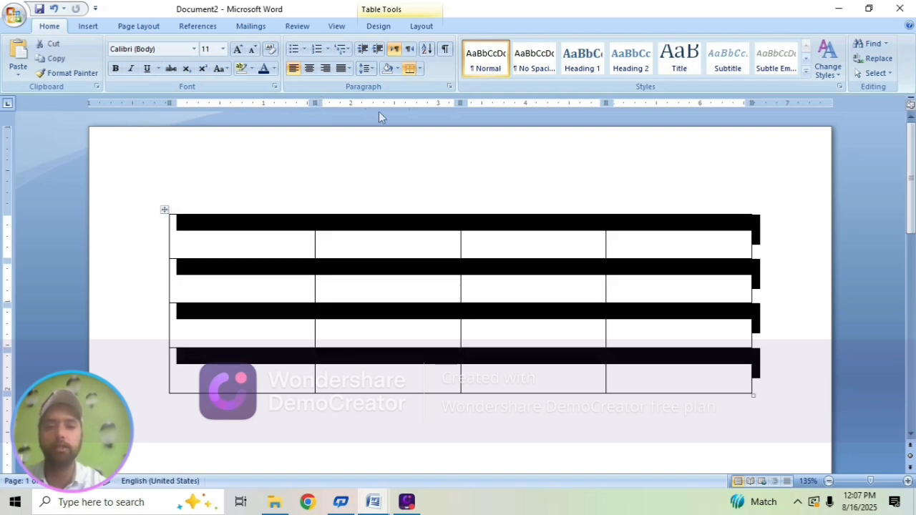
left_click(419, 69)
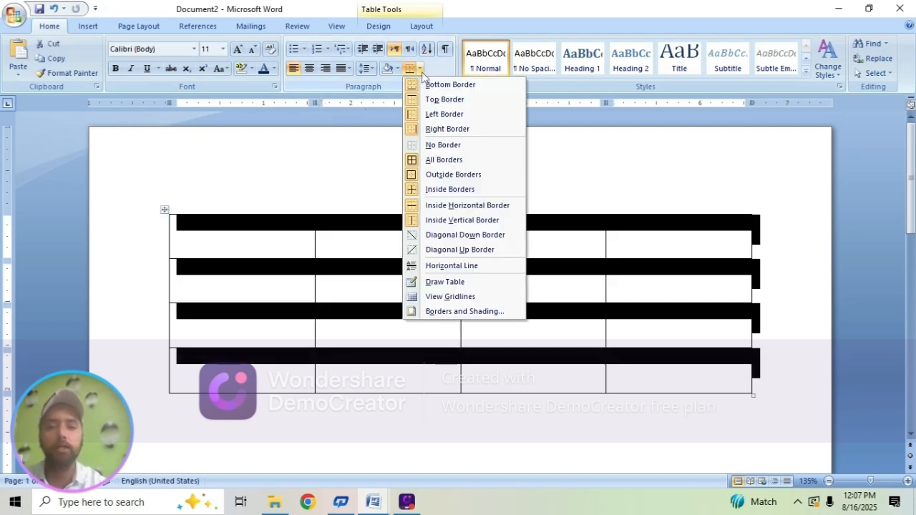
left_click(449, 206)
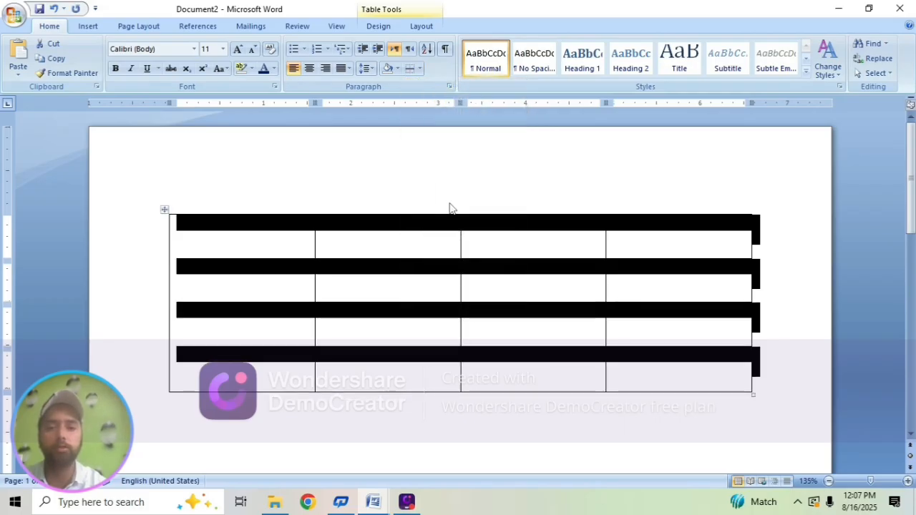
left_click(385, 300)
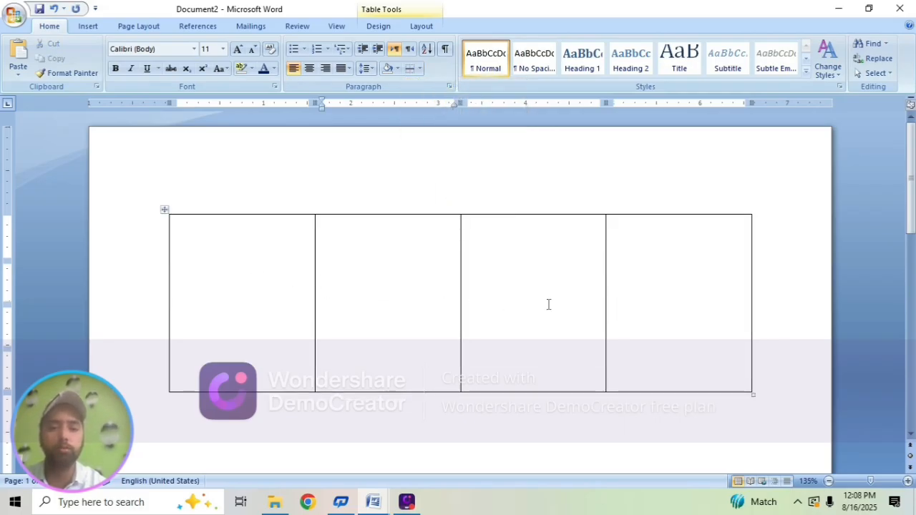
Try to switch off the Inside Vertical Border option for the entire table
left_click(164, 209)
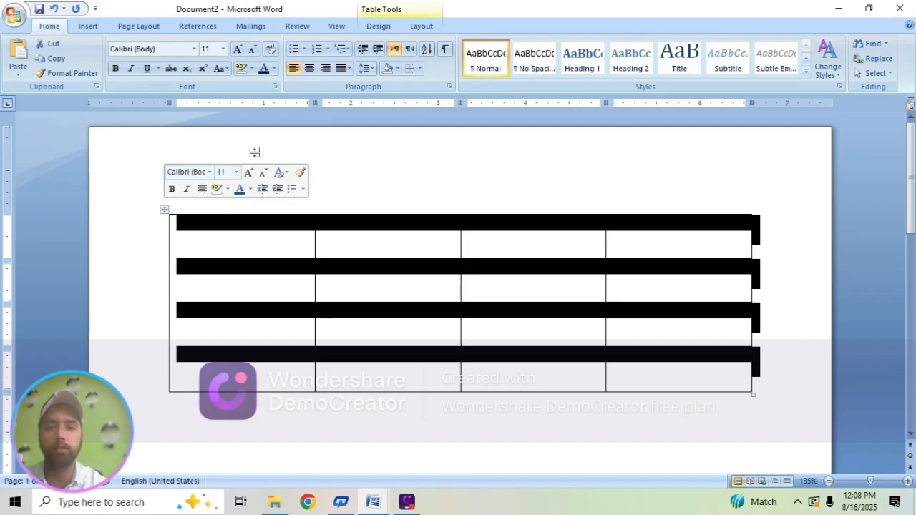
left_click(422, 68)
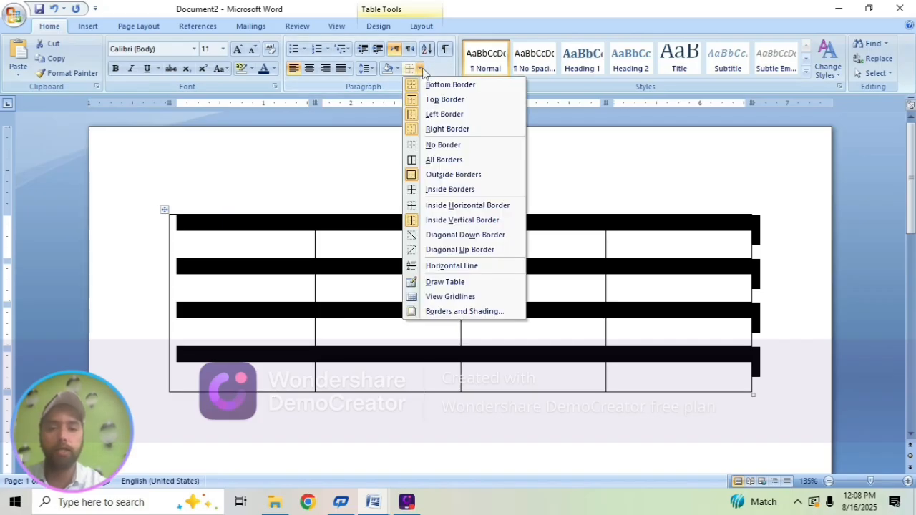
left_click(435, 223)
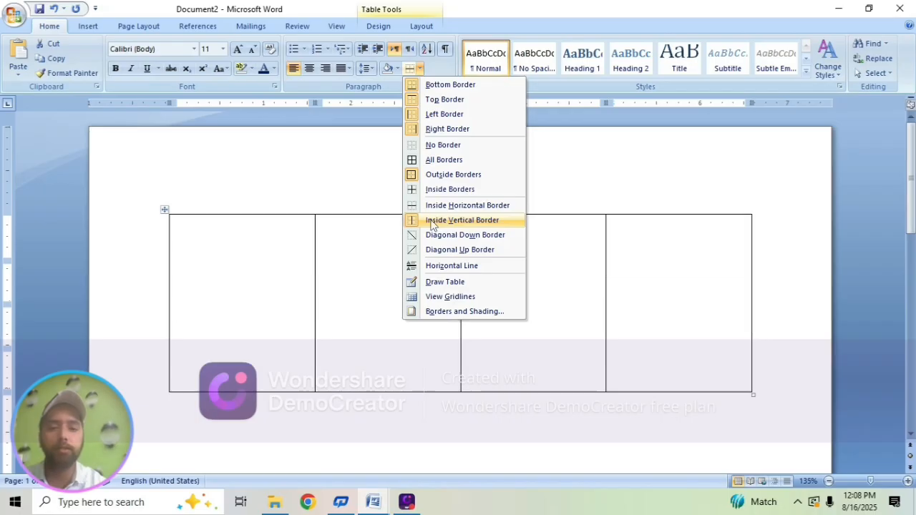
left_click(399, 262)
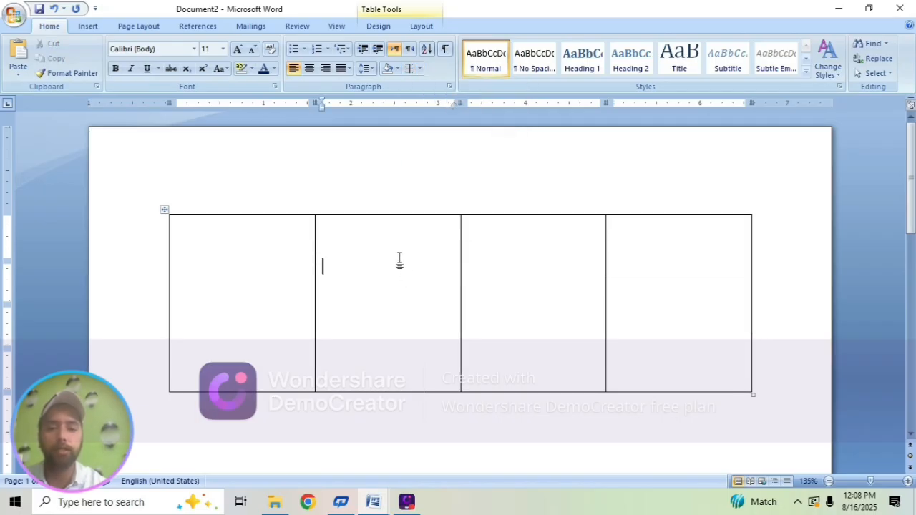
Remove the inside vertical borders from the whole table so that only its outline remains
left_click(164, 209)
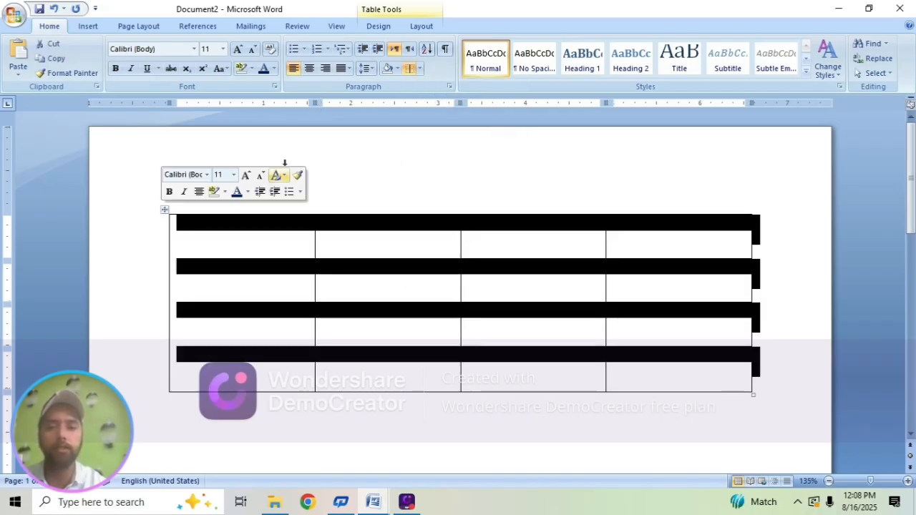
left_click(419, 69)
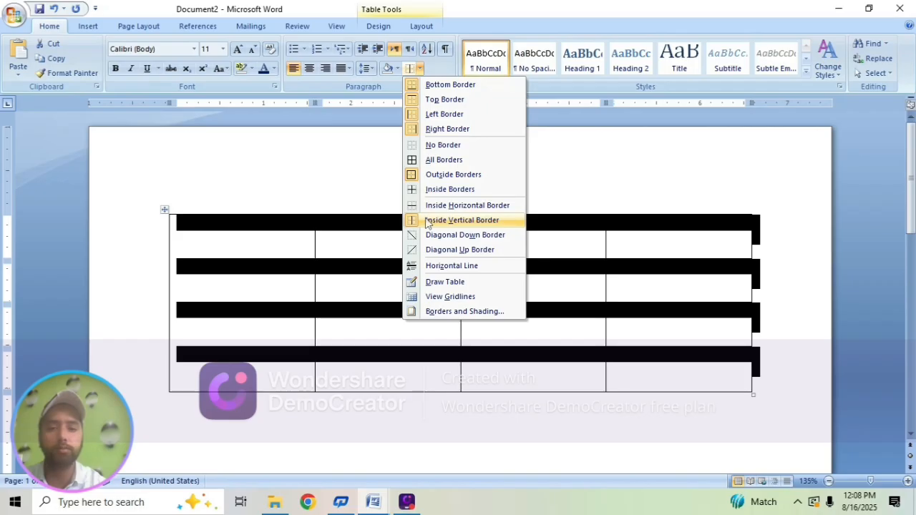
left_click(428, 221)
left_click(358, 279)
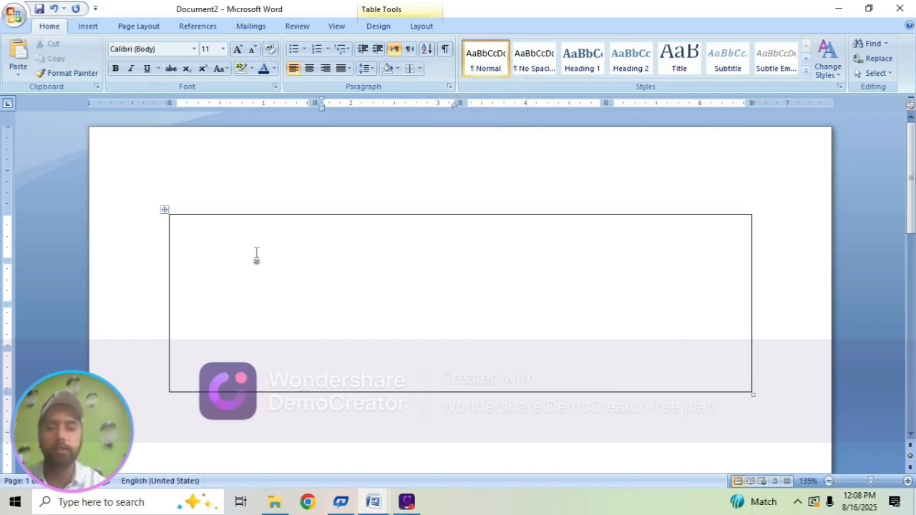
Apply the Inside Horizontal Border to the whole table
left_click(165, 209)
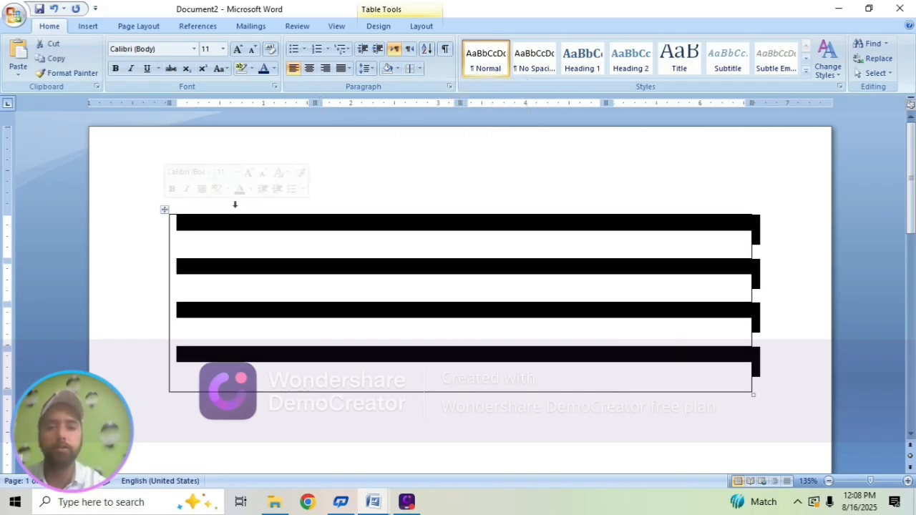
left_click(419, 69)
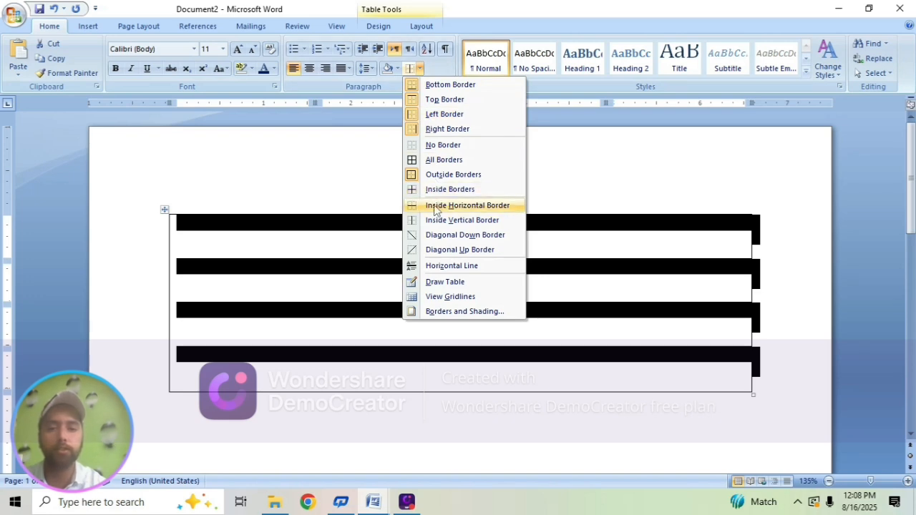
left_click(435, 206)
left_click(386, 299)
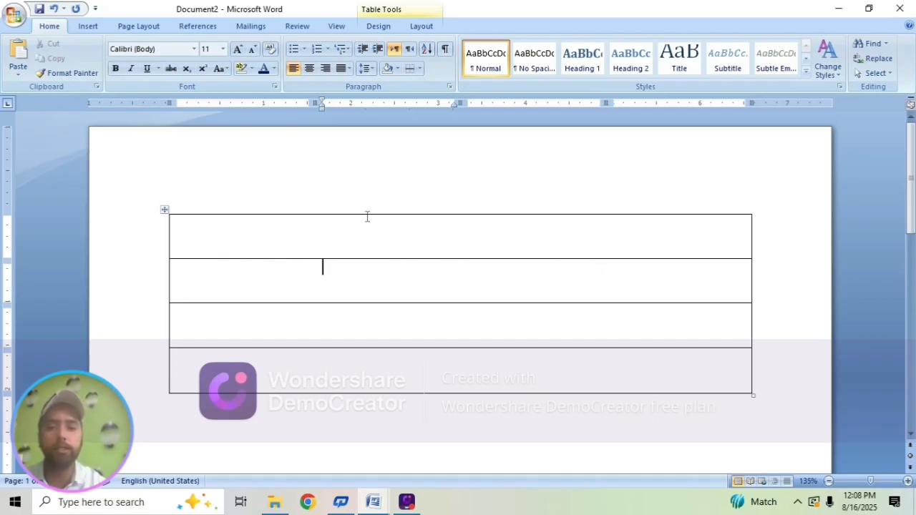
Apply All Borders to the whole table
left_click(420, 69)
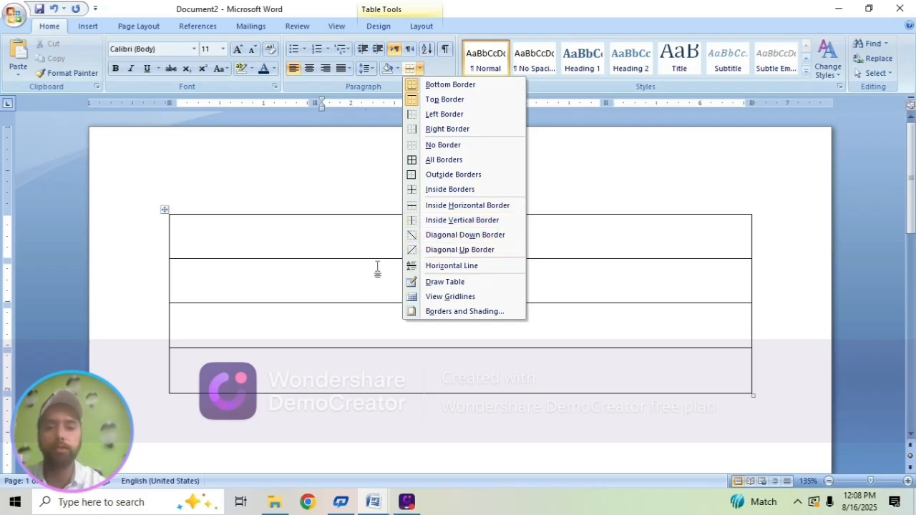
left_click(429, 160)
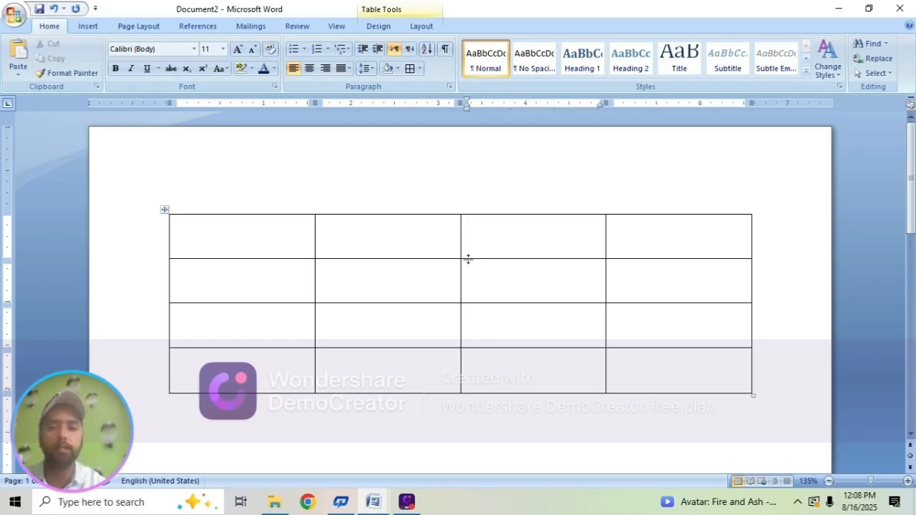
Apply a Diagonal Down Border to the second cell of the first row and a Diagonal Up Border to the cell beneath it
left_click(330, 227)
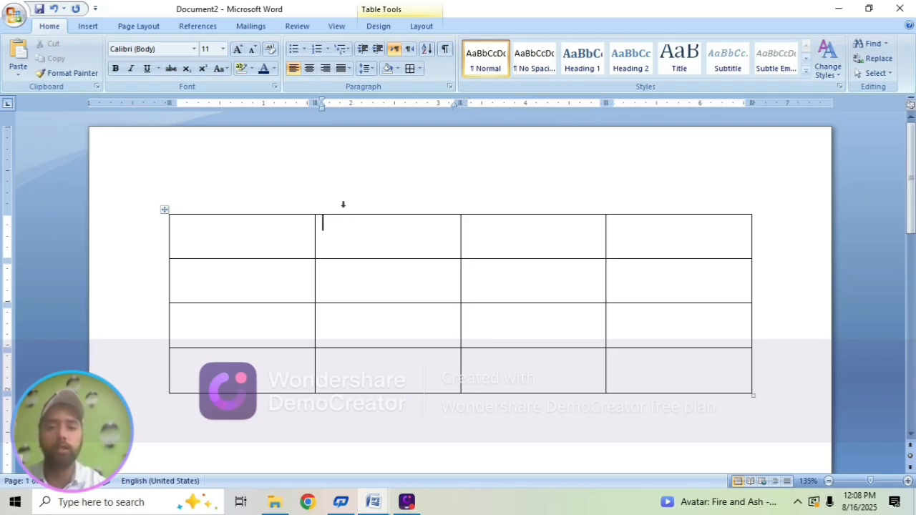
left_click(419, 70)
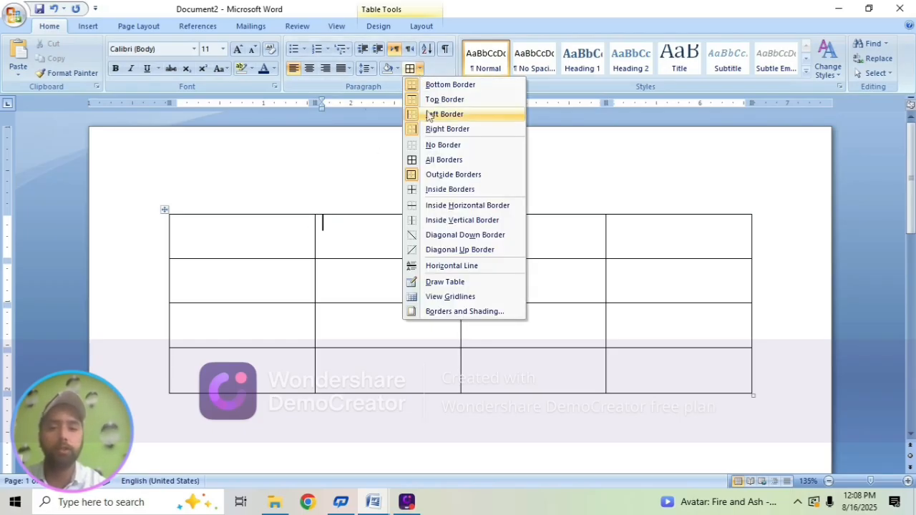
left_click(445, 238)
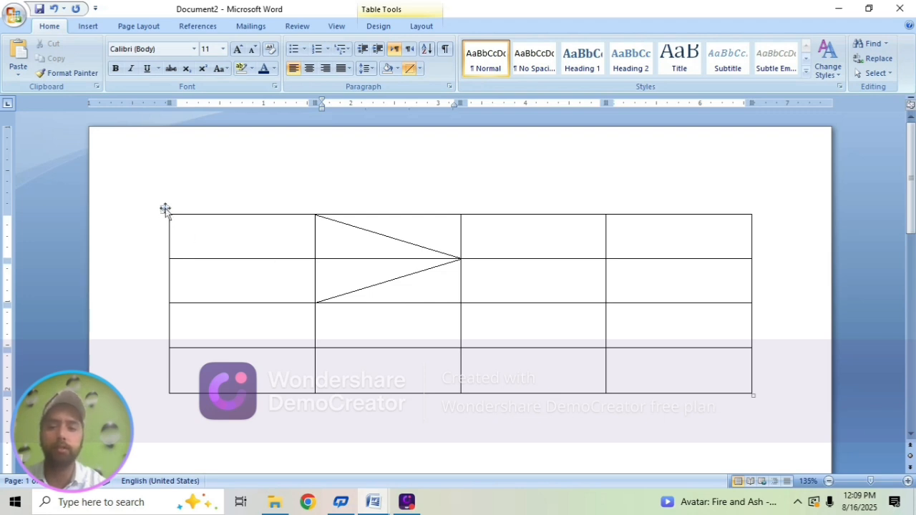
left_click(246, 251)
left_click(242, 276)
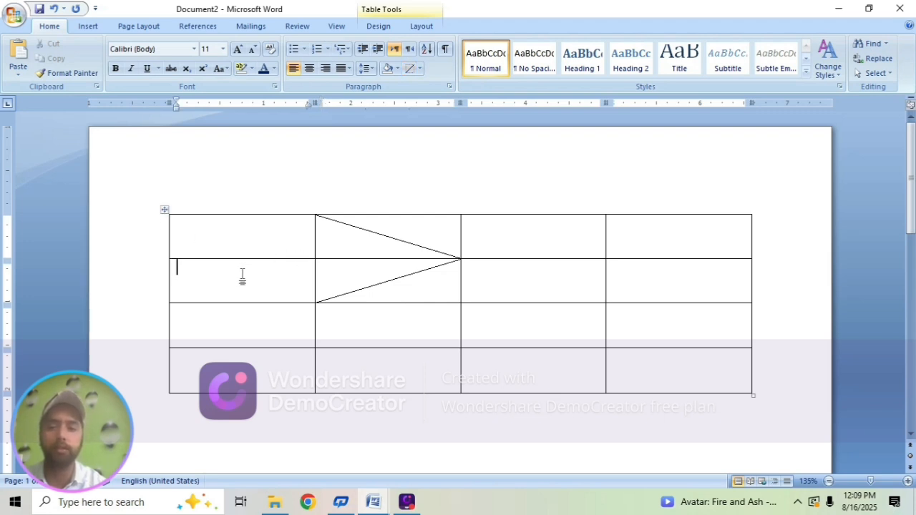
Apply the Diagonal Down Border to every cell of the table
left_click(164, 209)
left_click(420, 69)
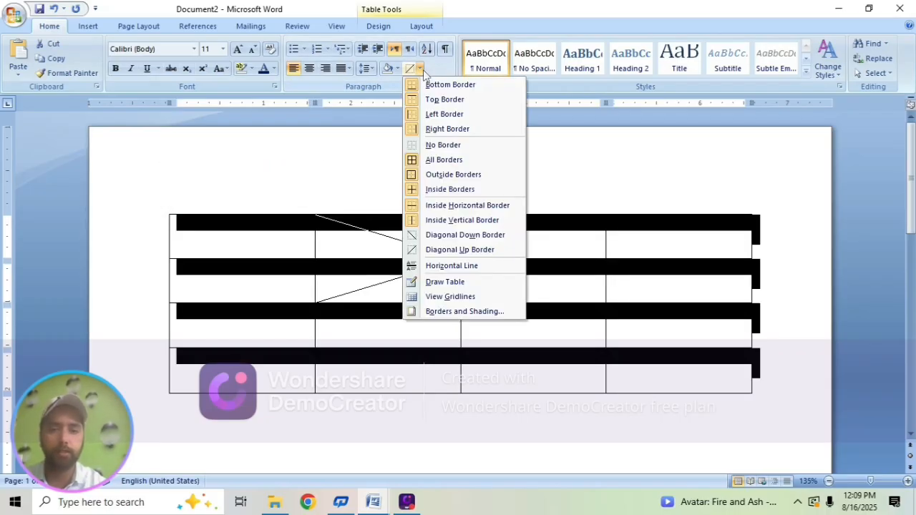
left_click(439, 236)
left_click(429, 290)
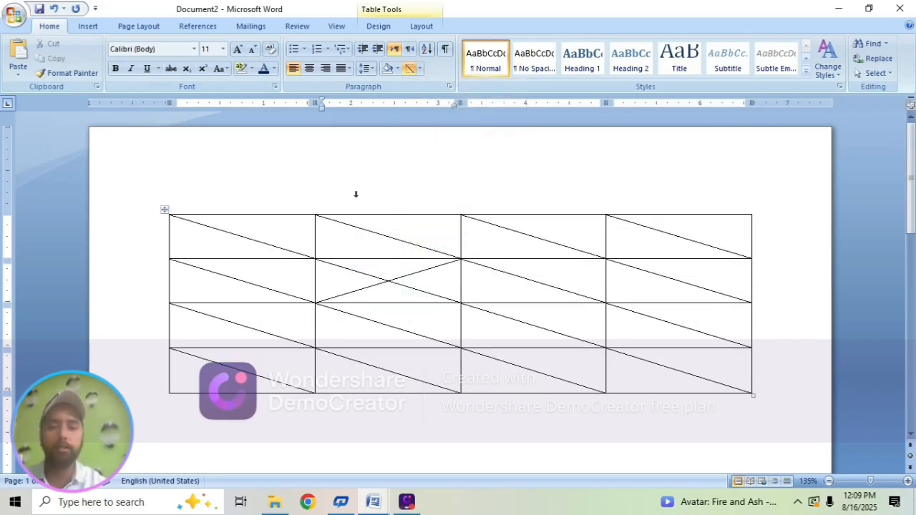
Apply the Diagonal Up Border to every cell of the table
left_click(164, 209)
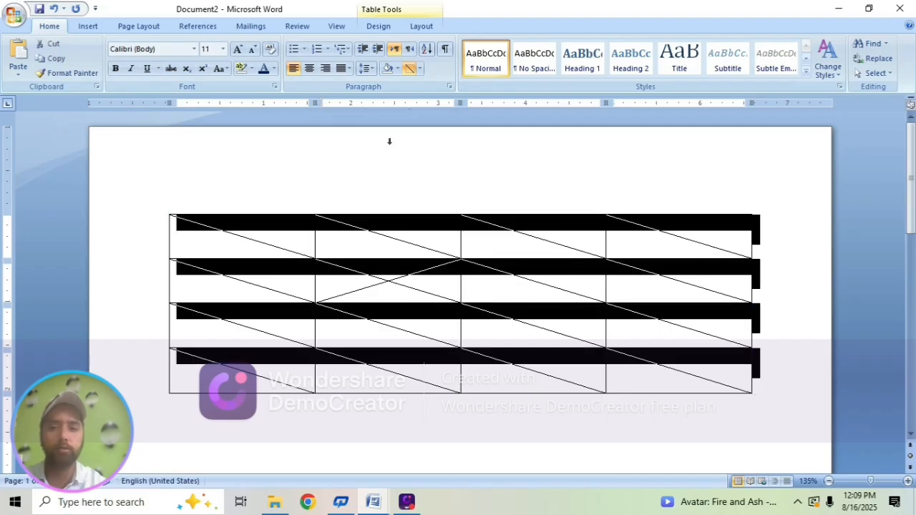
left_click(419, 69)
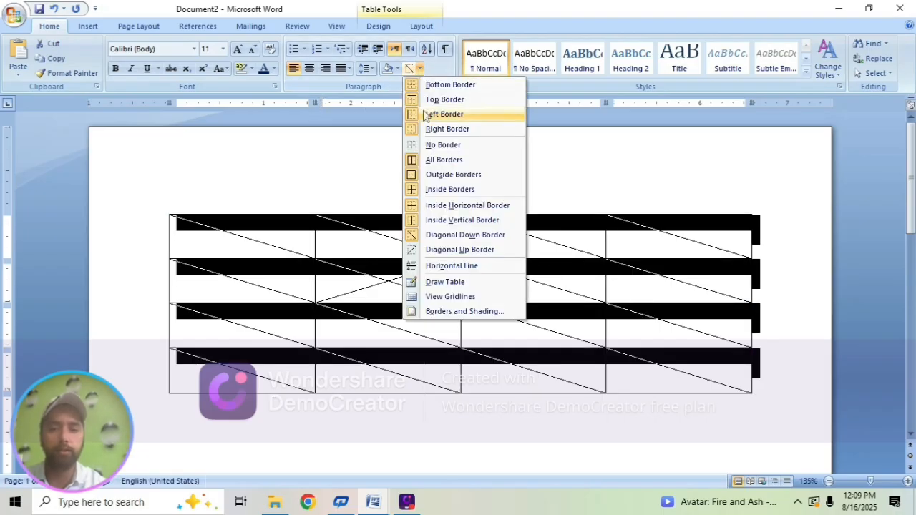
left_click(448, 250)
left_click(432, 290)
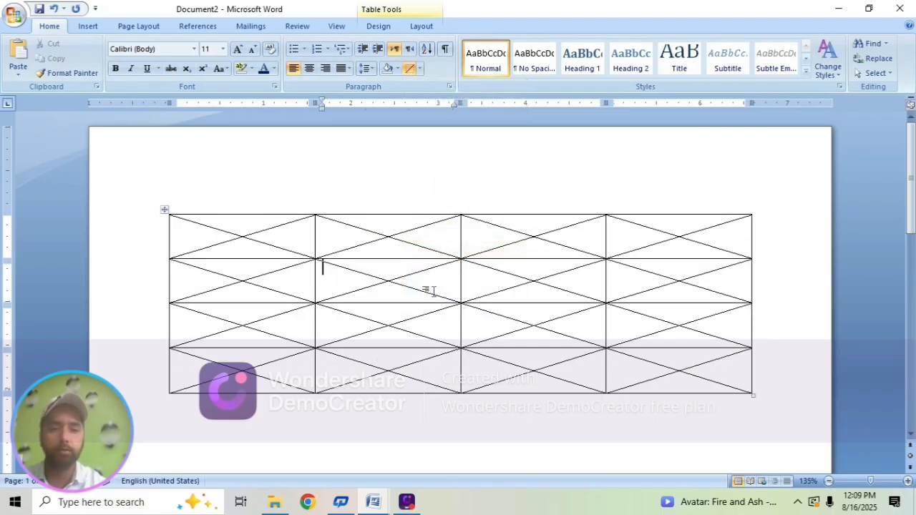
Remove both the Diagonal Down Border and the Diagonal Up Border from the whole table
left_click(163, 209)
left_click(420, 69)
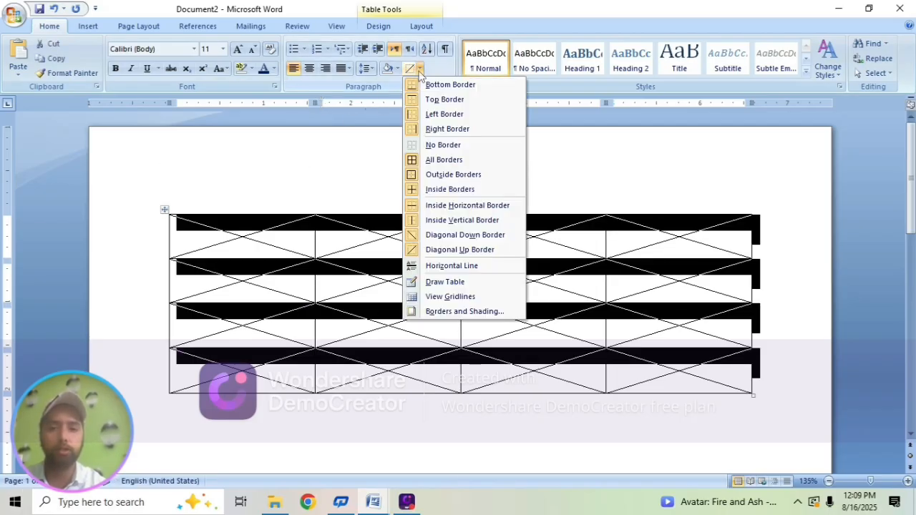
left_click(437, 236)
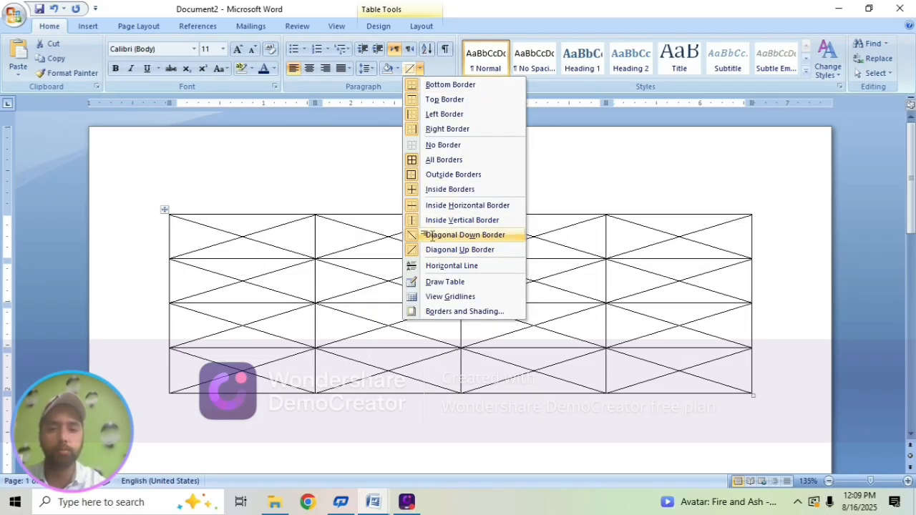
left_click(420, 69)
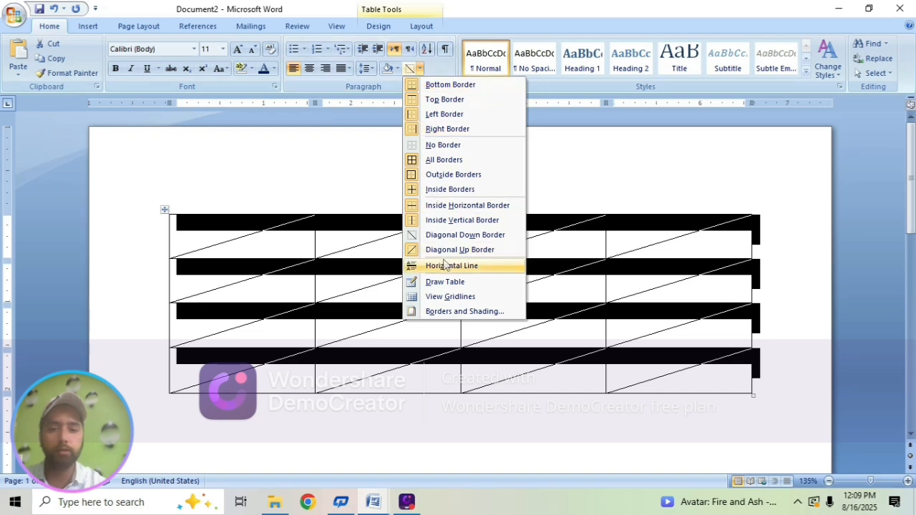
left_click(442, 250)
left_click(386, 307)
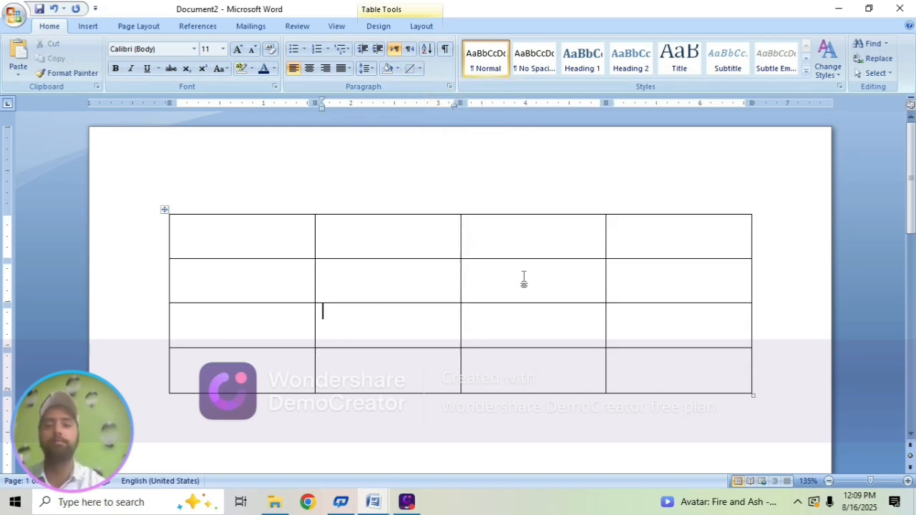
Insert a Horizontal Line in the cell at the second row and third column of the table
left_click(420, 69)
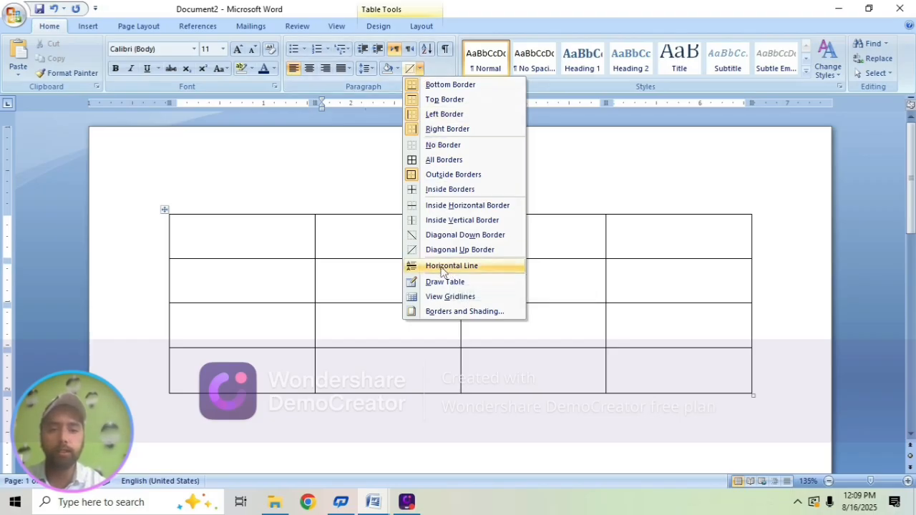
left_click(548, 293)
left_click(460, 275)
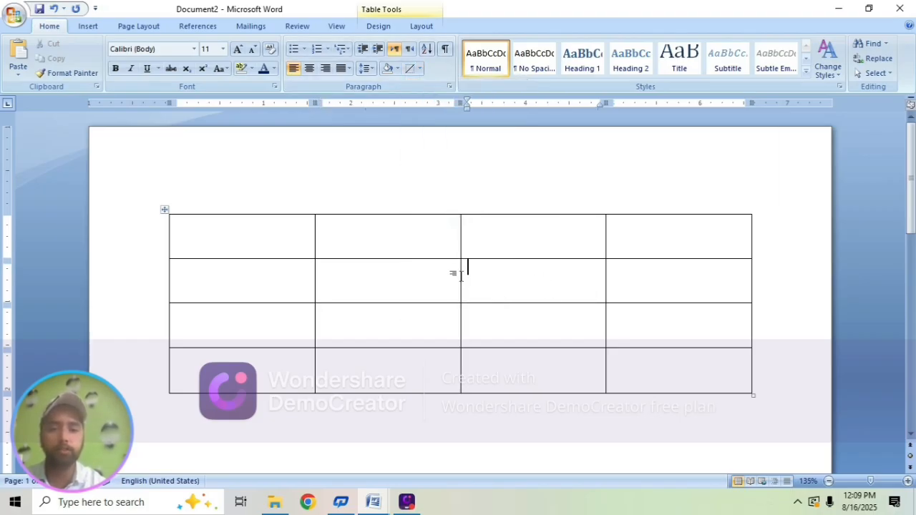
left_click(419, 68)
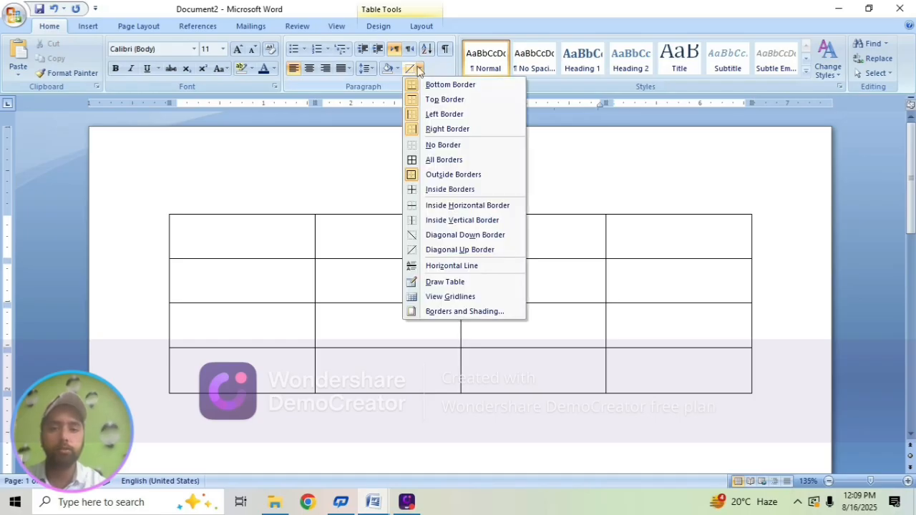
left_click(442, 266)
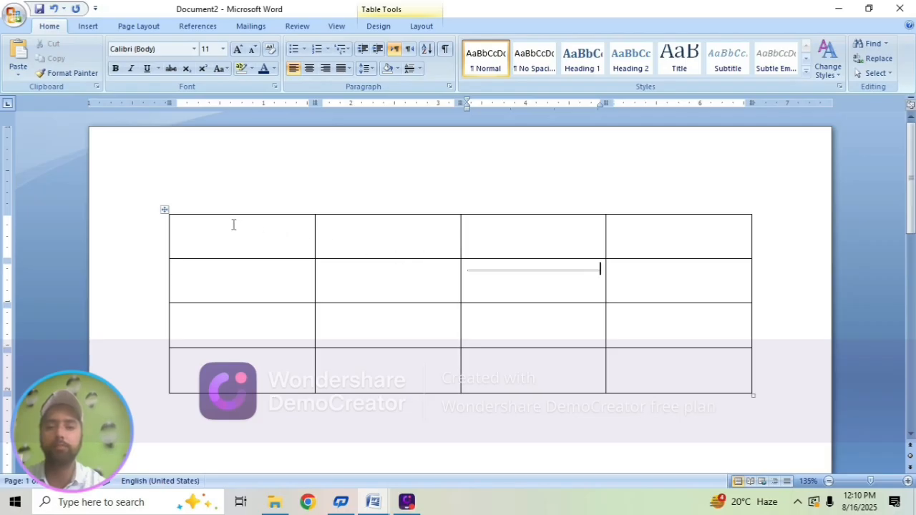
left_click(164, 209)
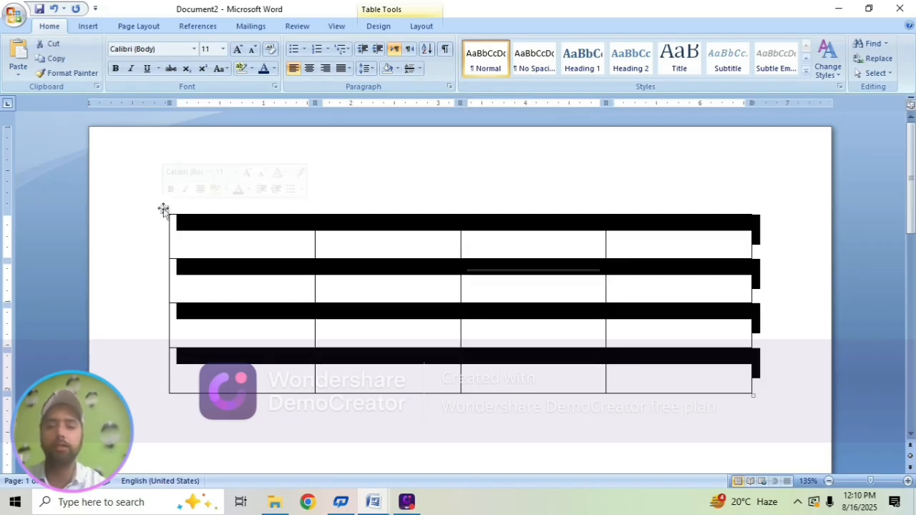
left_click(420, 68)
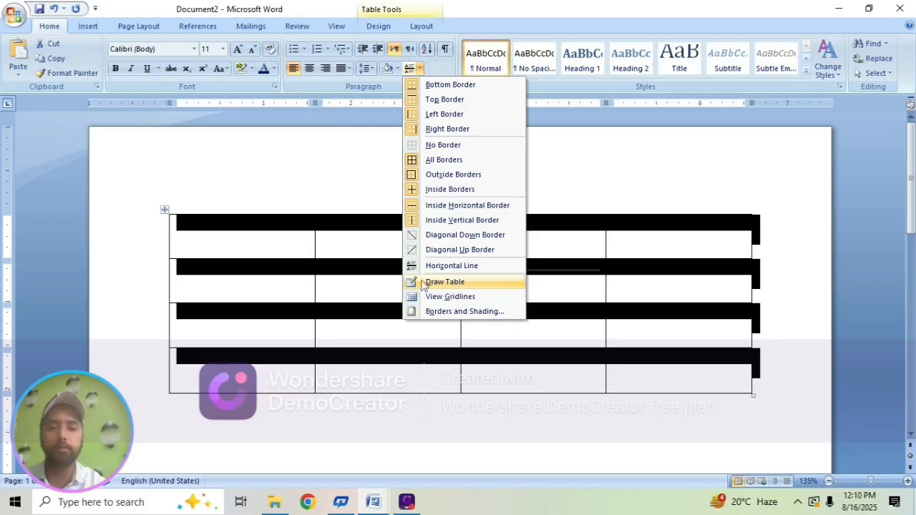
left_click(262, 229)
left_click_drag(262, 229, 263, 358)
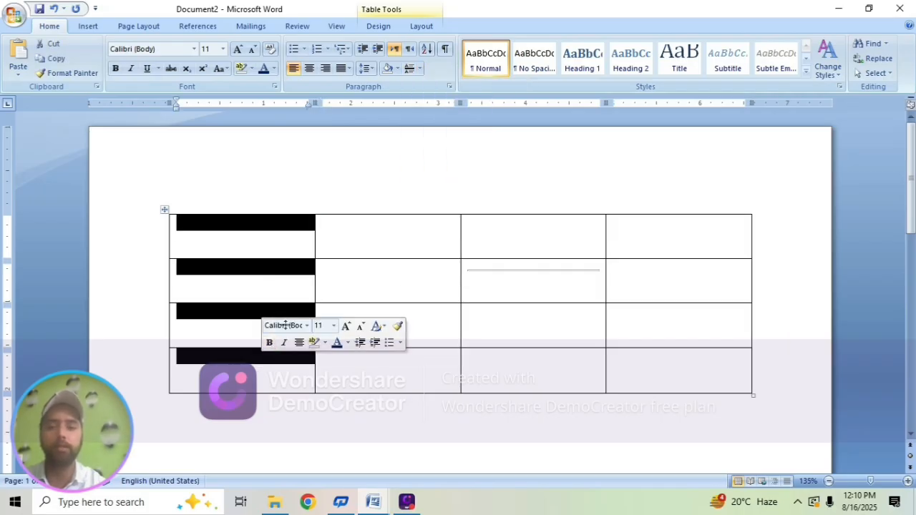
left_click(395, 231)
key("ctrl+e")
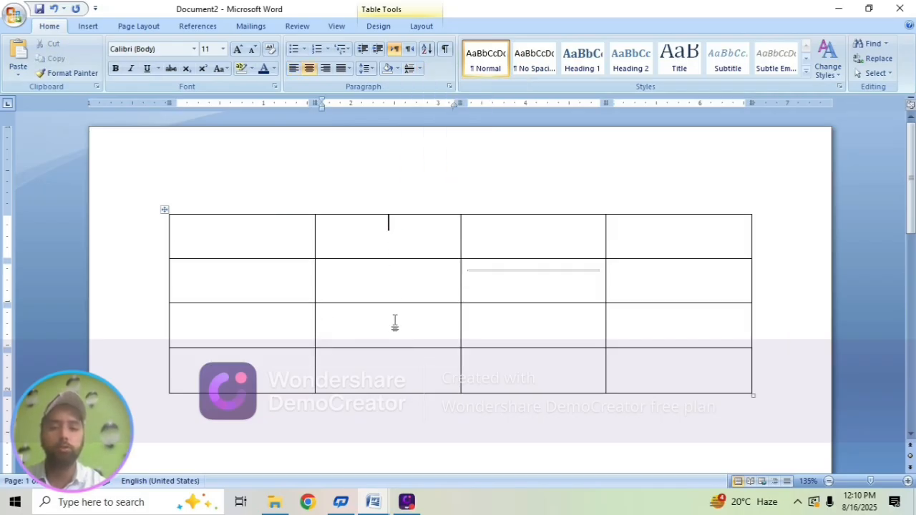
left_click_drag(389, 225, 396, 370)
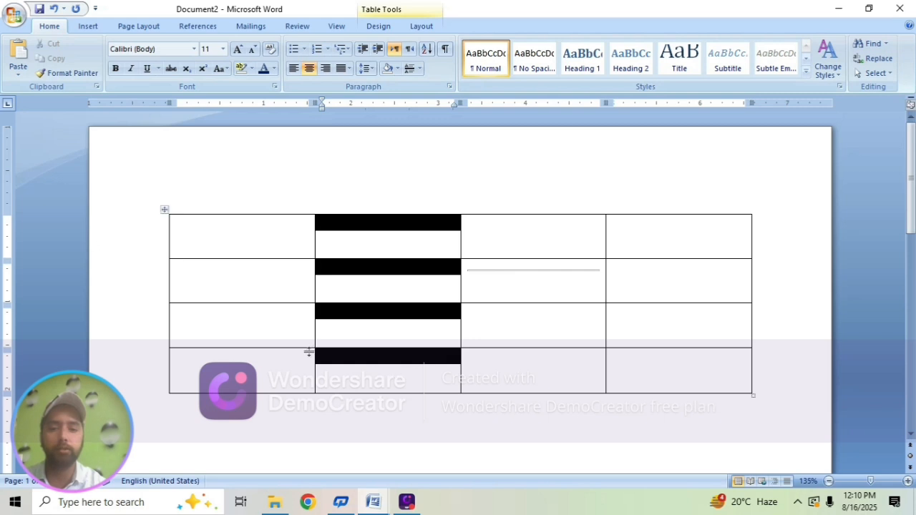
left_click(290, 328)
left_click_drag(240, 247, 531, 258)
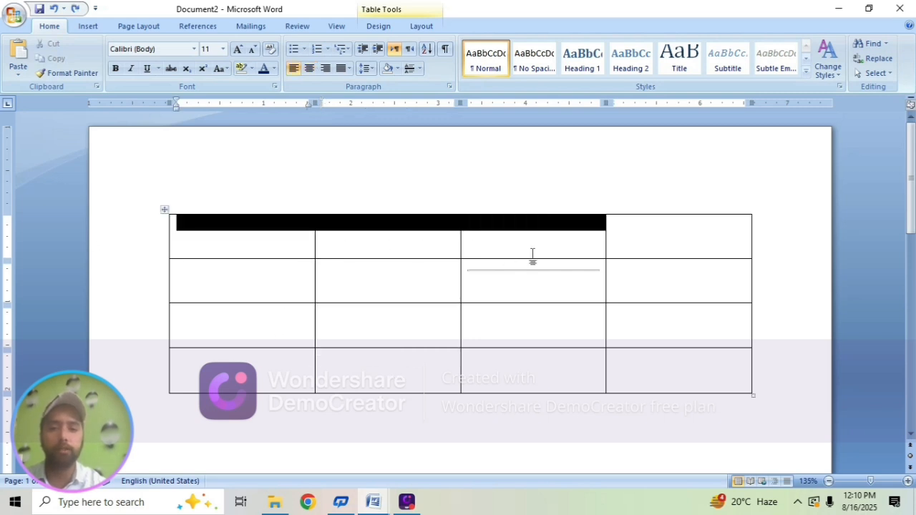
left_click(267, 283)
left_click_drag(267, 283, 456, 302)
left_click(329, 356)
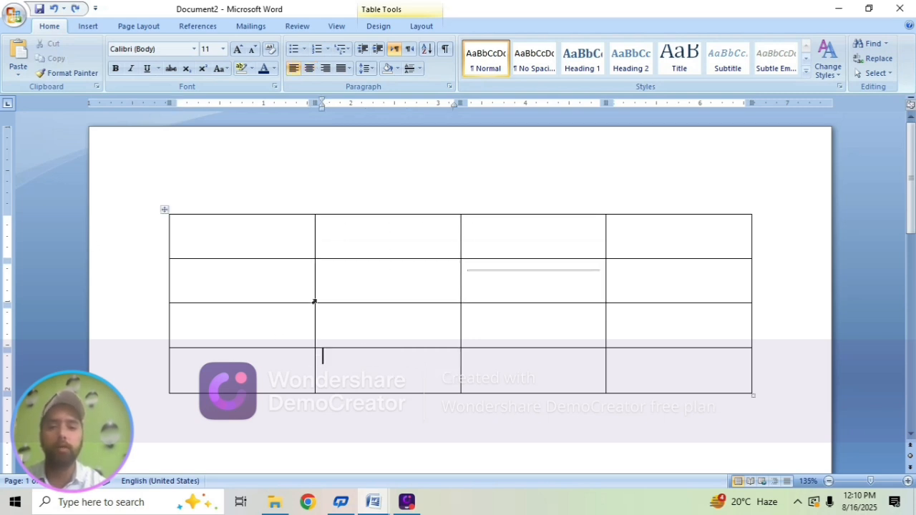
left_click_drag(267, 242, 259, 372)
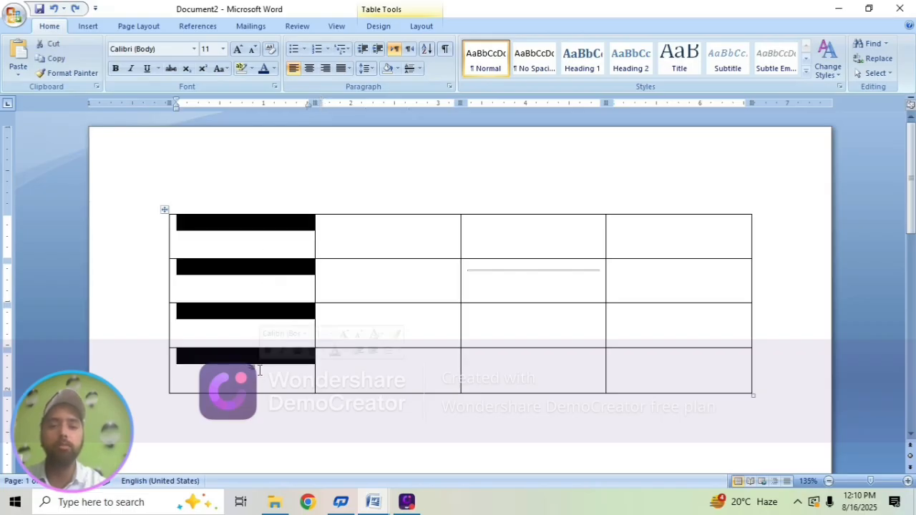
left_click_drag(391, 243, 393, 373)
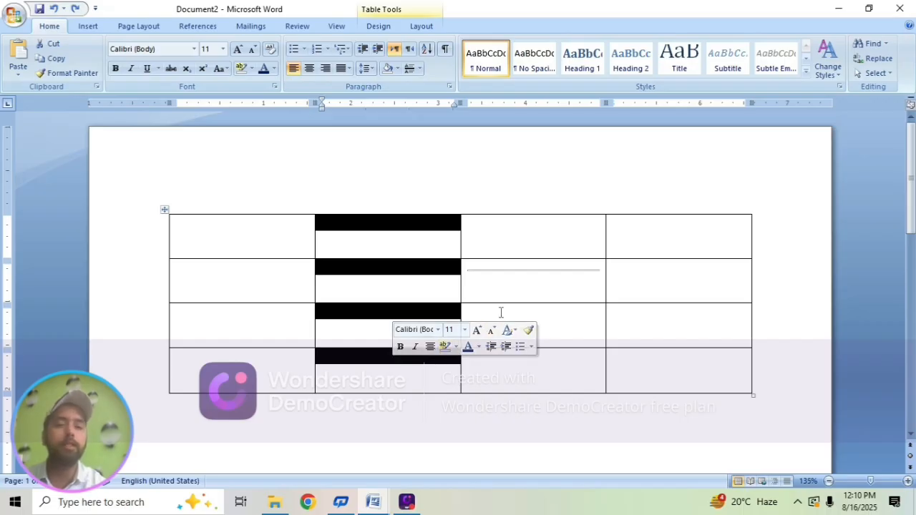
Use Draw Table to draw a full-height vertical border through each of the four columns, splitting every column in two
left_click(508, 271)
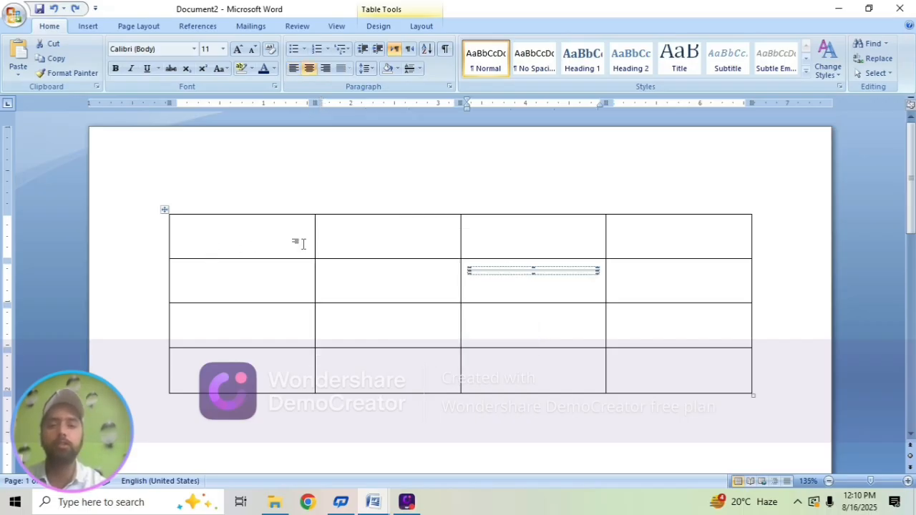
left_click(421, 68)
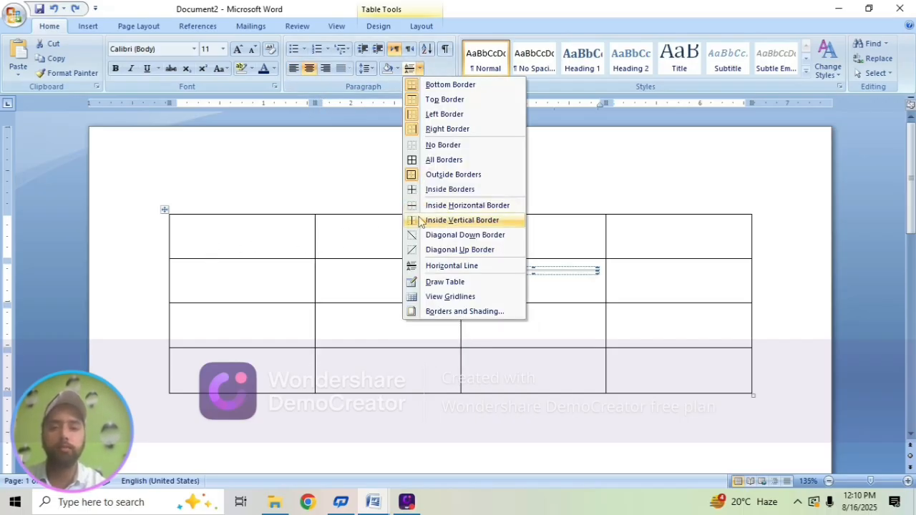
left_click(435, 282)
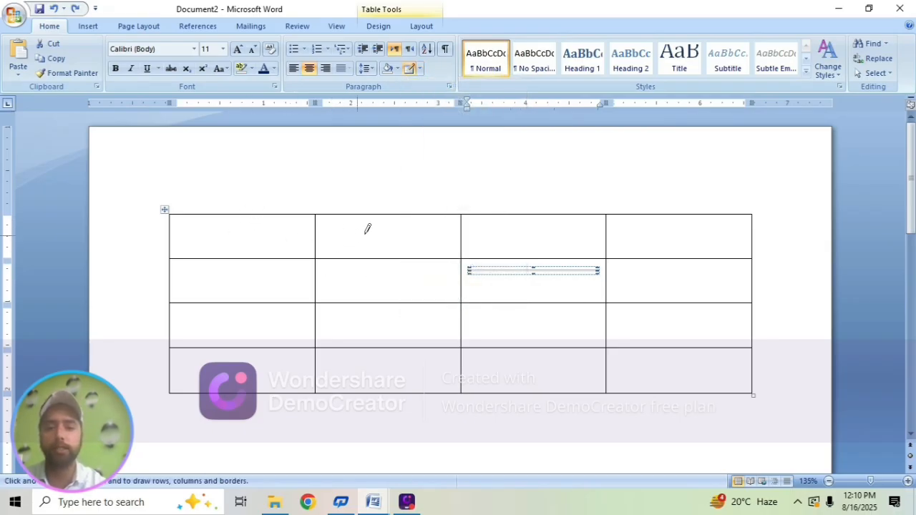
mouse_move(384, 212)
left_mouse_down()
mouse_move(366, 344)
mouse_move(372, 371)
left_mouse_up()
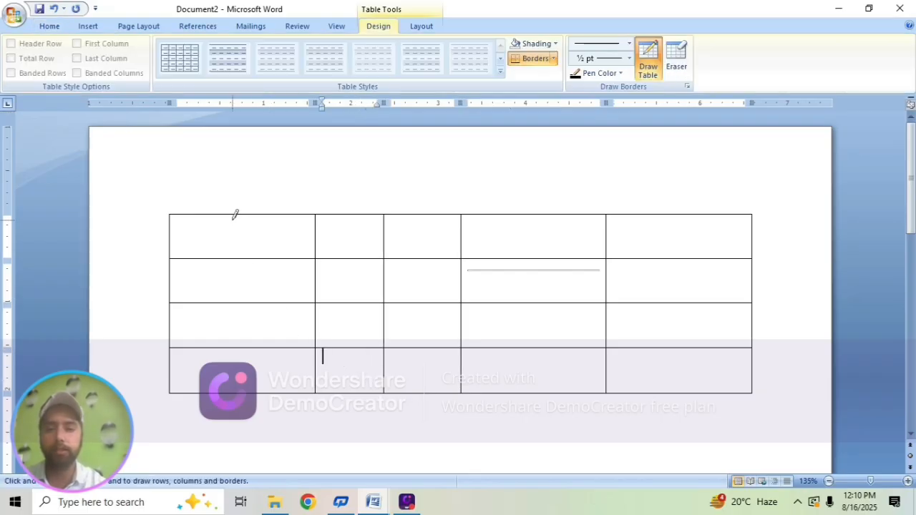
mouse_move(229, 216)
left_mouse_down()
mouse_move(232, 367)
mouse_move(235, 356)
left_mouse_up()
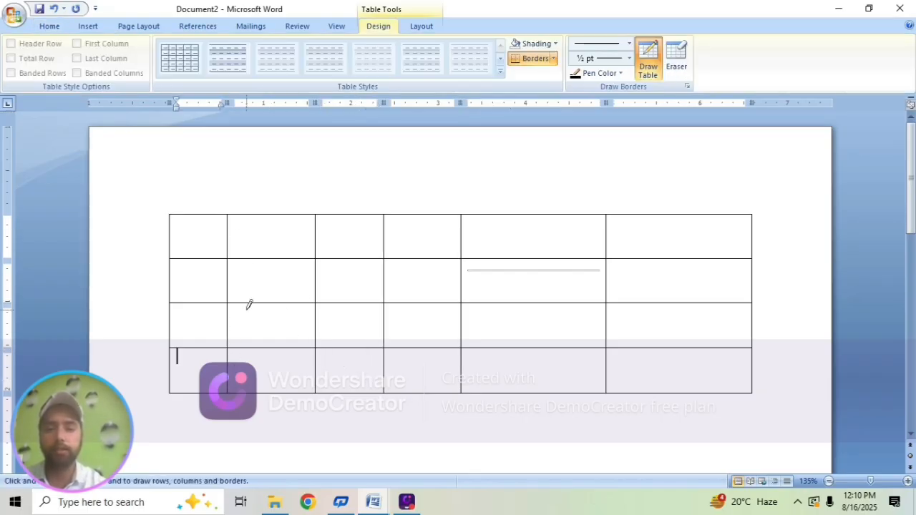
left_click_drag(547, 216, 538, 255)
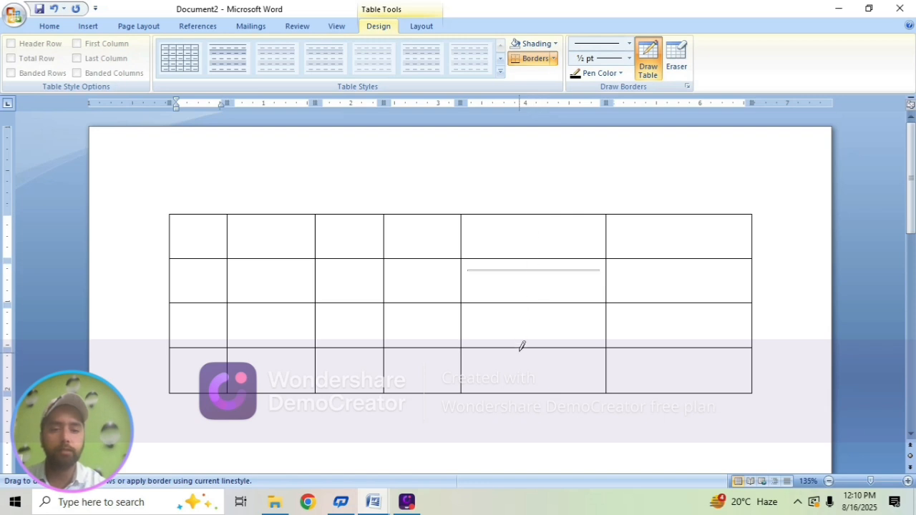
mouse_move(523, 347)
left_mouse_down()
mouse_move(544, 372)
mouse_move(551, 361)
left_mouse_up()
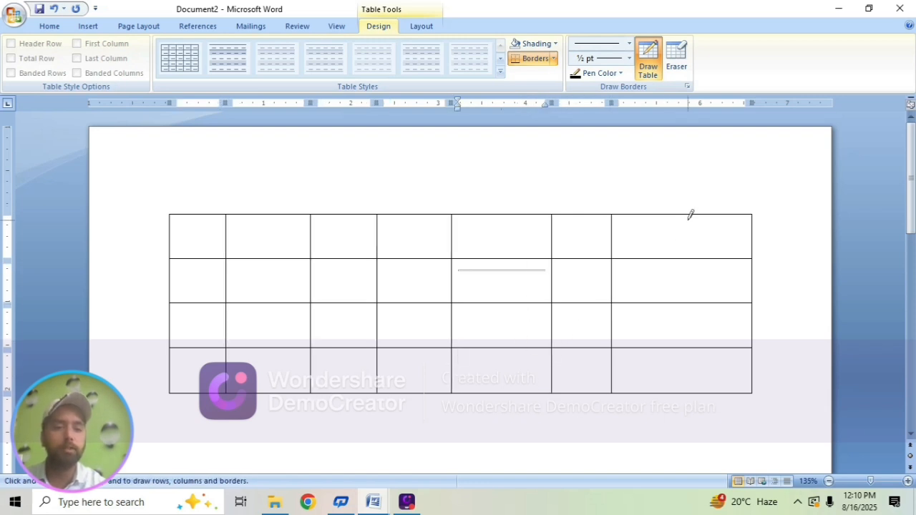
left_click_drag(689, 217, 691, 366)
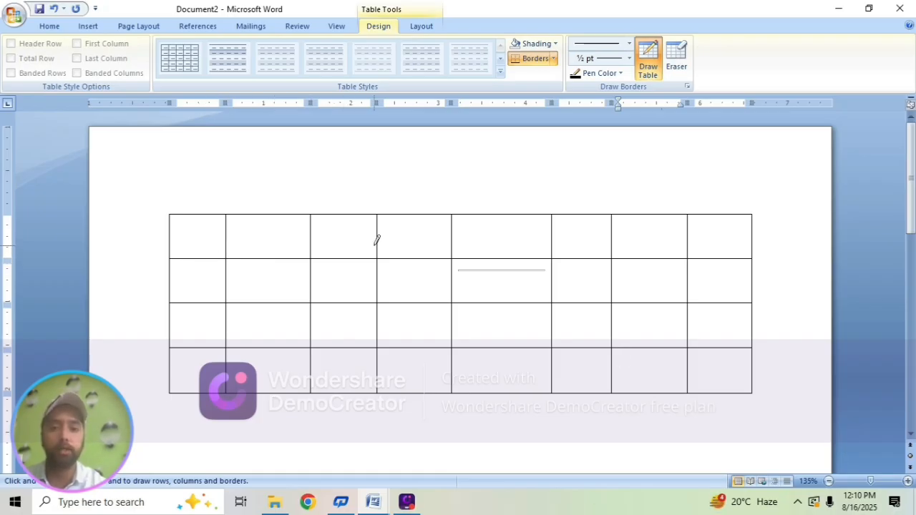
Turn off Draw Table mode and return to normal text editing in the table
left_click(49, 26)
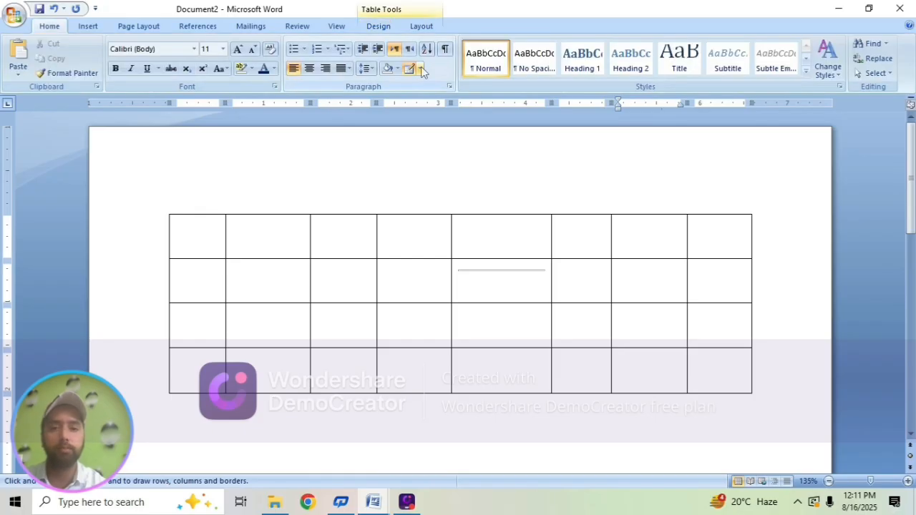
left_click(420, 68)
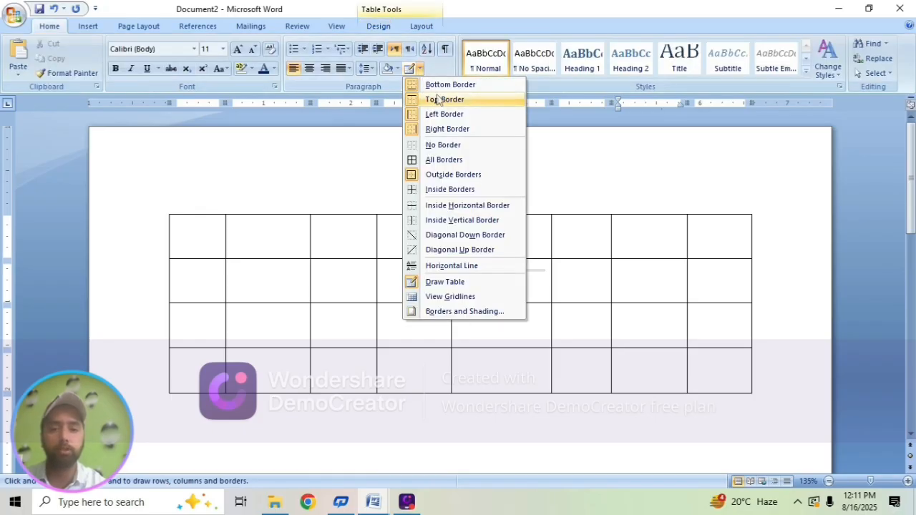
left_click(435, 283)
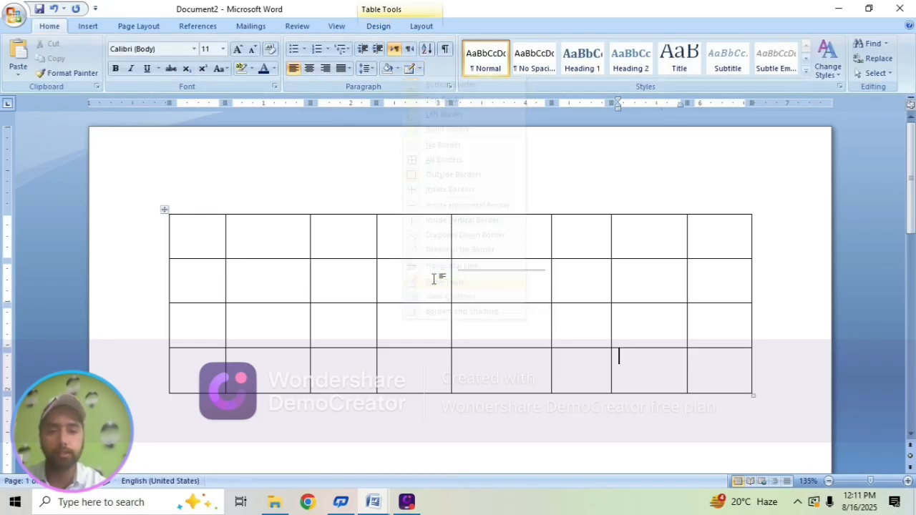
left_click(354, 249)
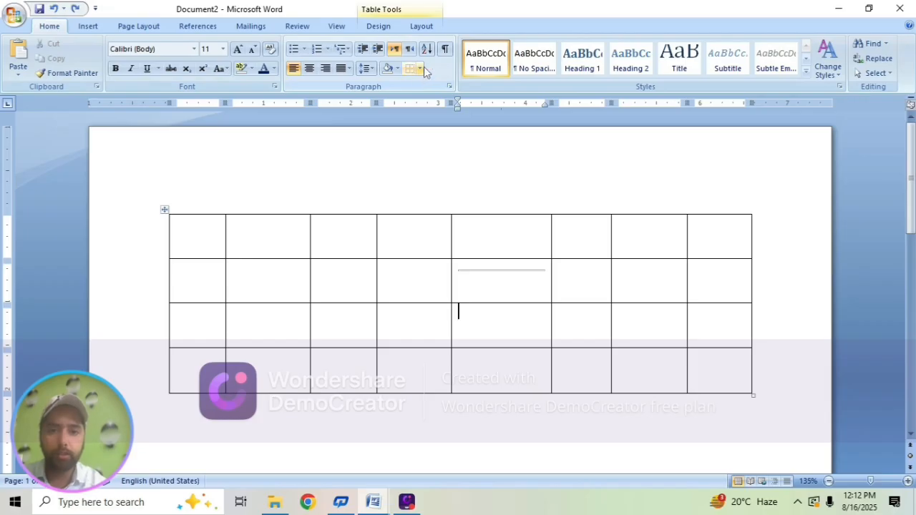
left_click(421, 69)
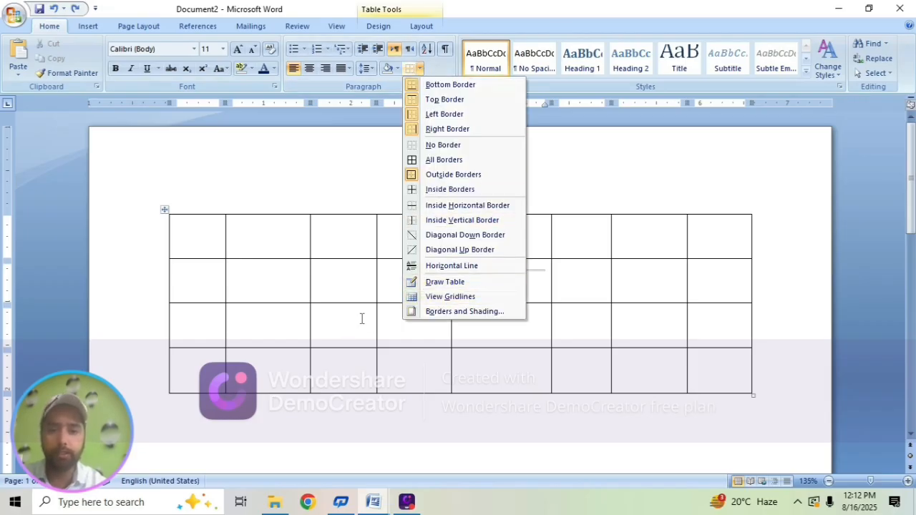
left_click(299, 277)
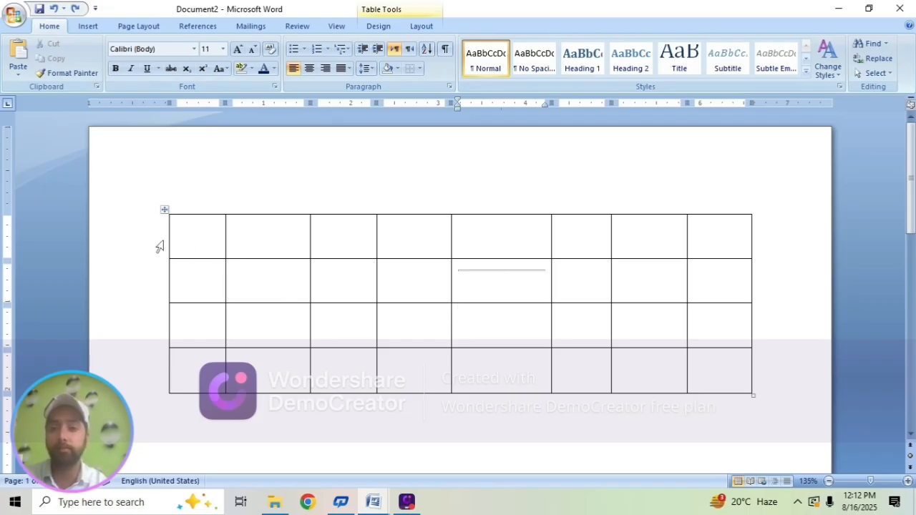
left_click(419, 68)
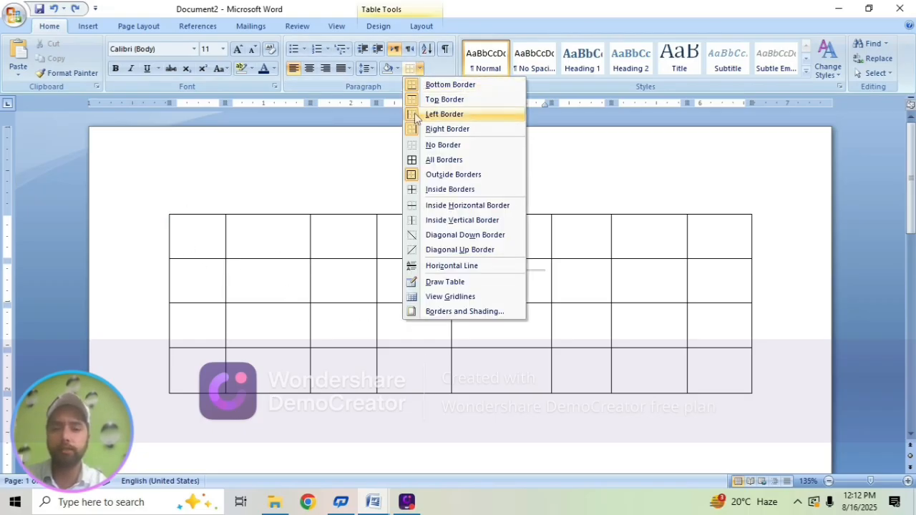
left_click(231, 291)
Remove every border from the whole table with the No Border option
left_click(164, 209)
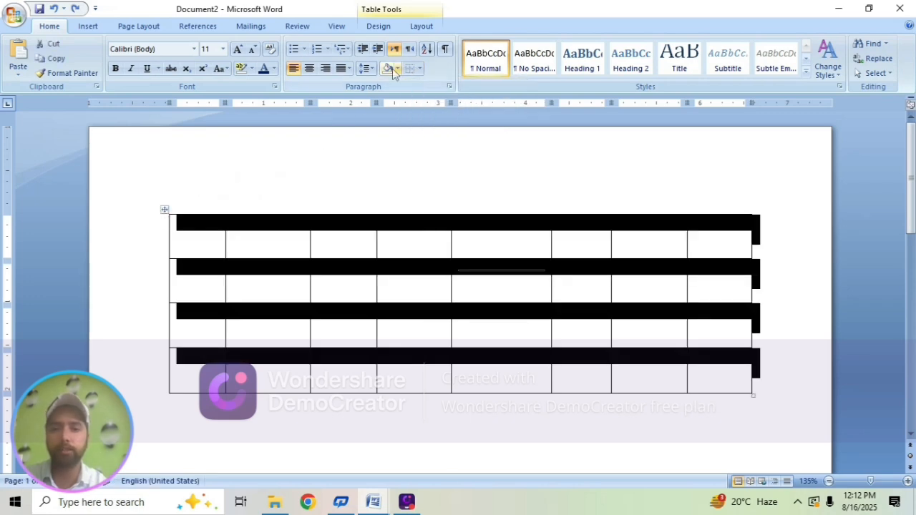
left_click(419, 68)
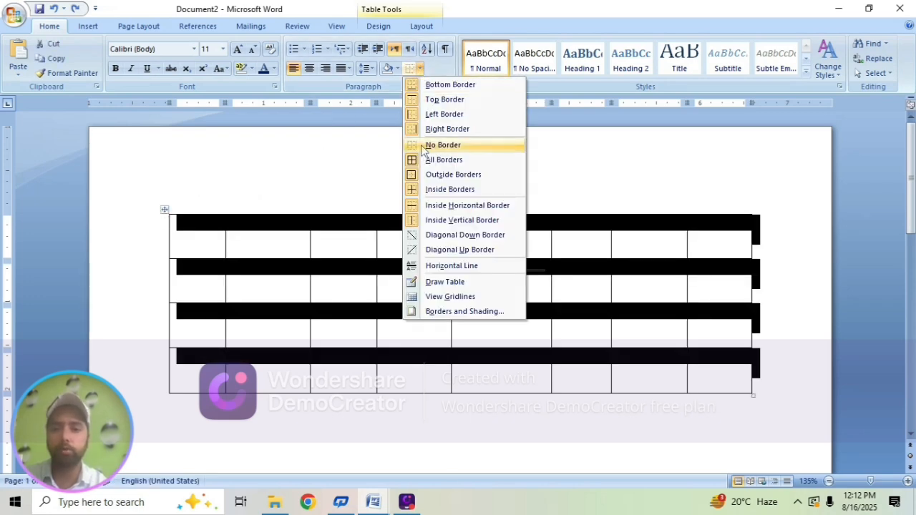
left_click(442, 145)
left_click(358, 288)
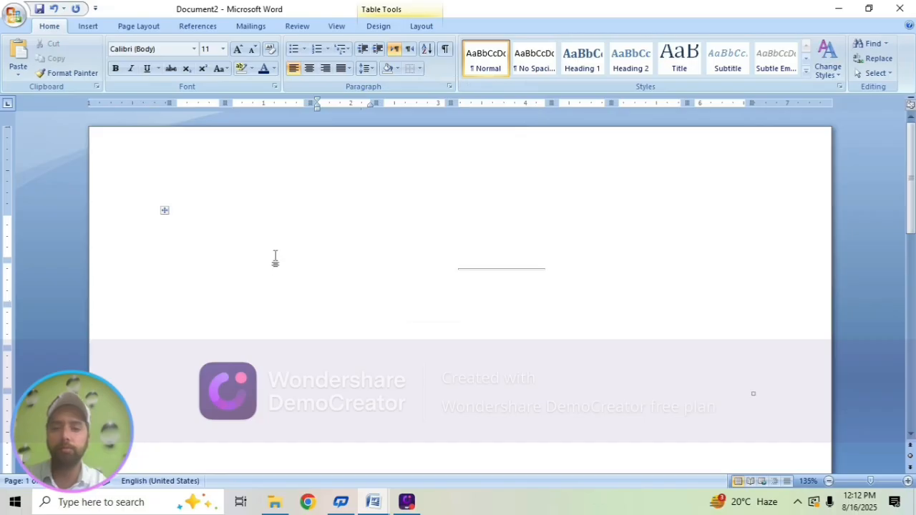
Select various cells, columns and rows of the borderless table to examine where its invisible cells lie
left_click(197, 213)
left_click(378, 255)
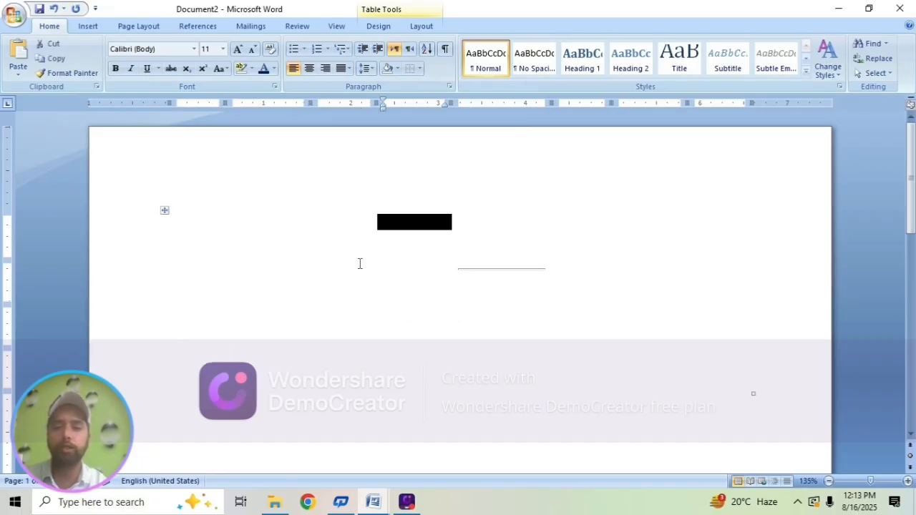
left_click_drag(201, 217, 215, 350)
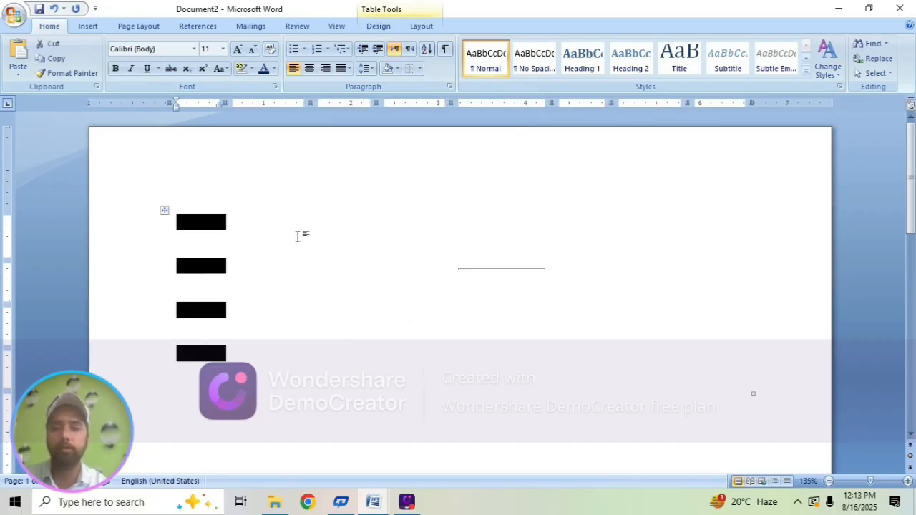
left_click_drag(385, 227, 385, 362)
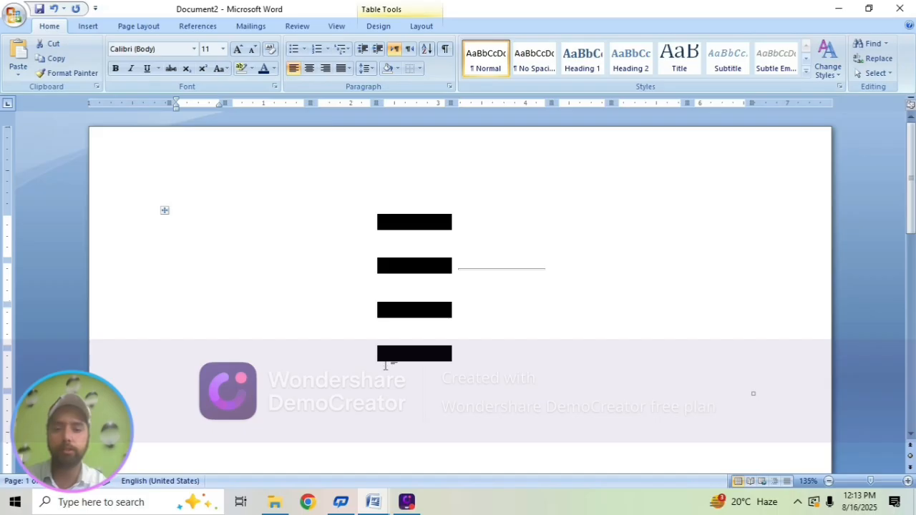
left_click(666, 198)
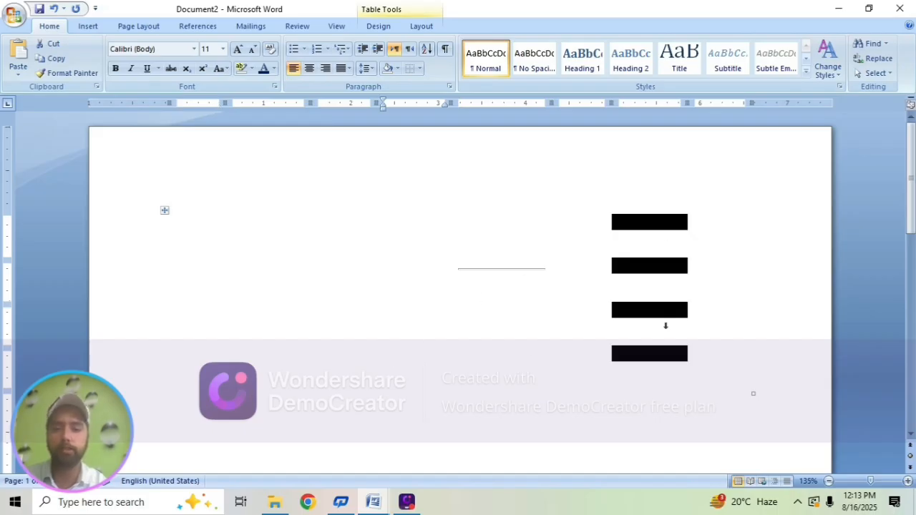
left_click(178, 223)
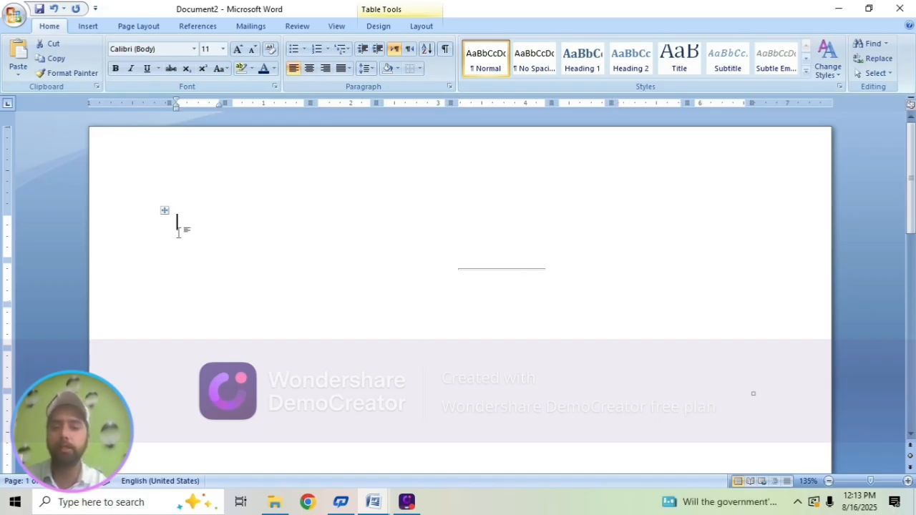
left_click_drag(188, 254, 611, 273)
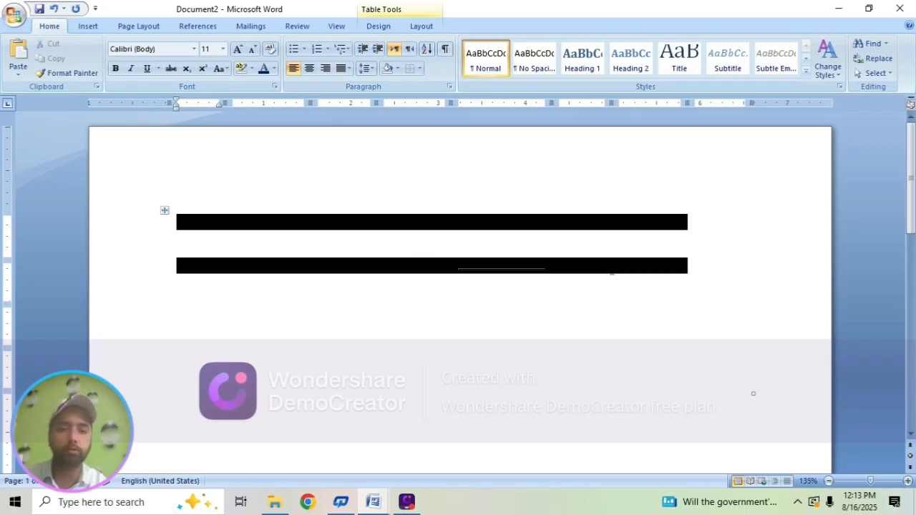
left_click_drag(678, 271, 683, 270)
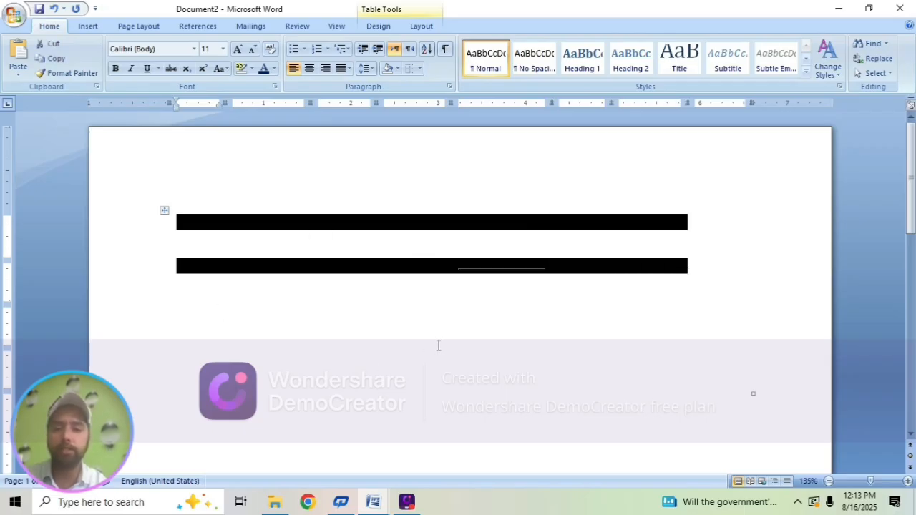
left_click(263, 310)
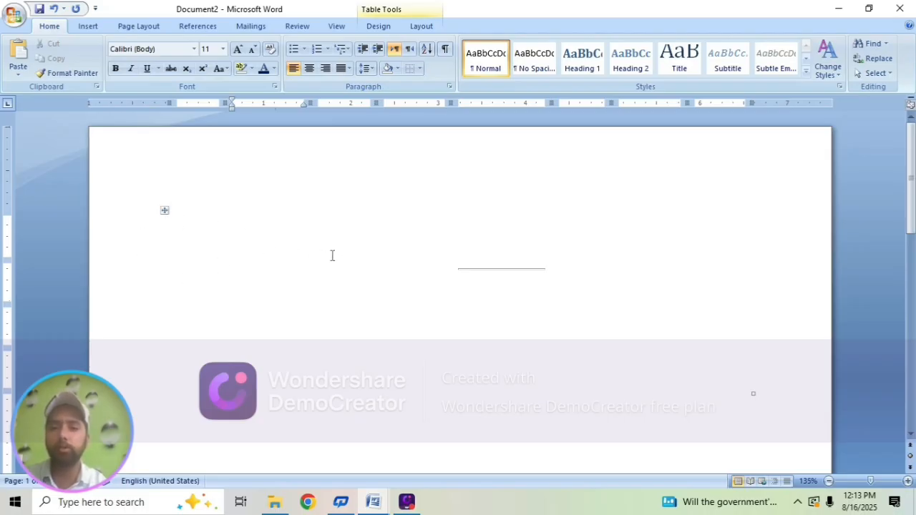
Turn on View Gridlines for the borderless table
left_click(164, 212)
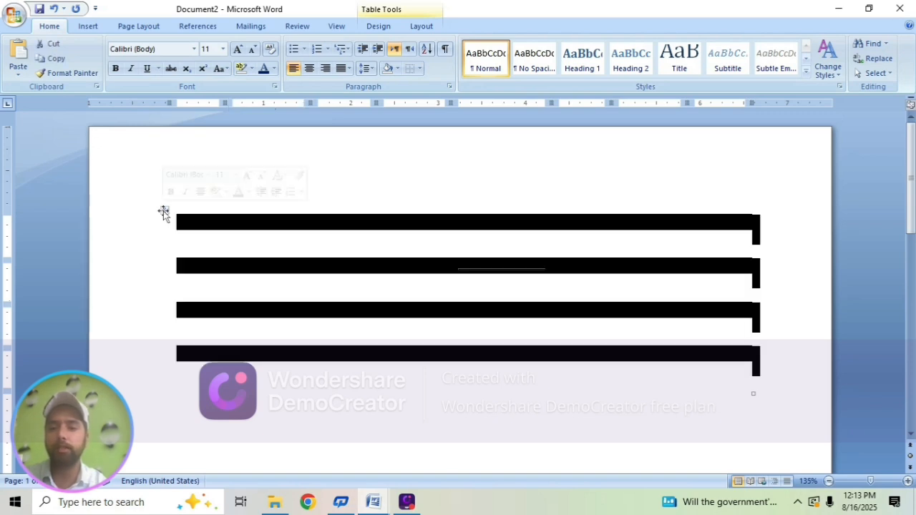
left_click(420, 69)
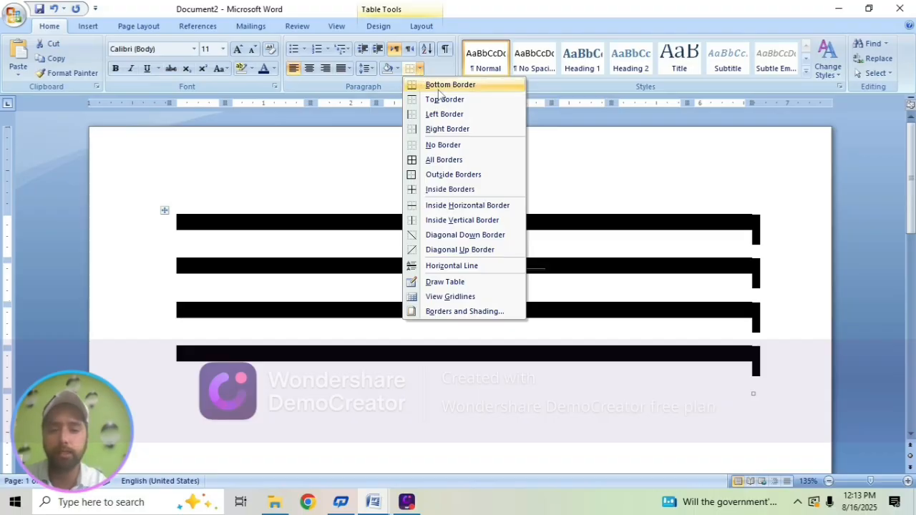
left_click(448, 297)
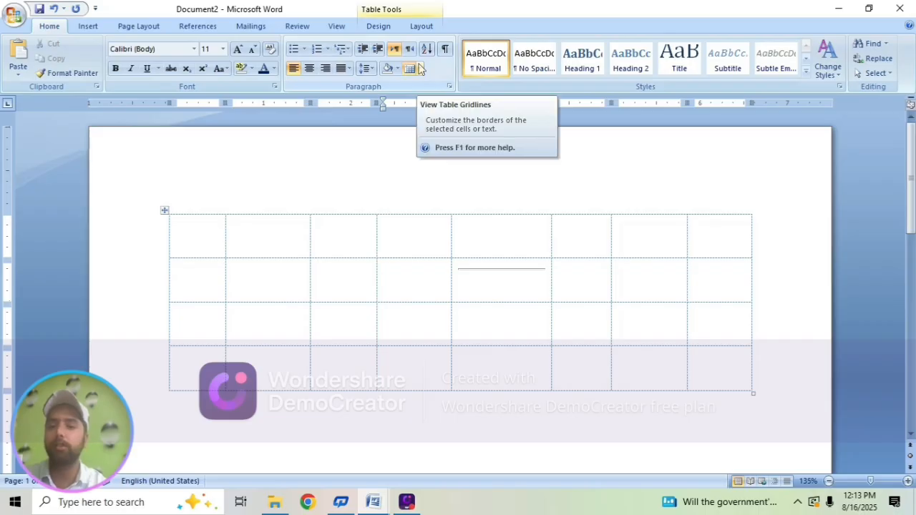
Cut the whole table out of the document
left_click(164, 210)
right_click(165, 211)
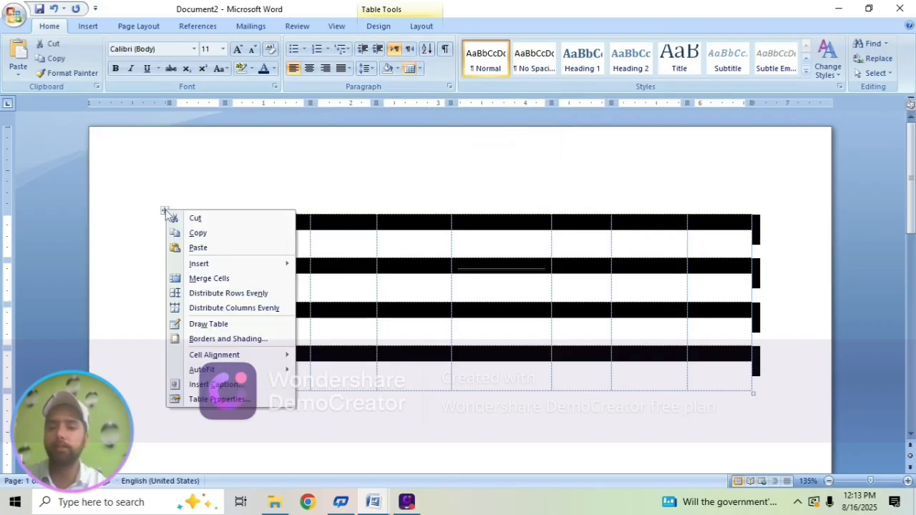
left_click(204, 218)
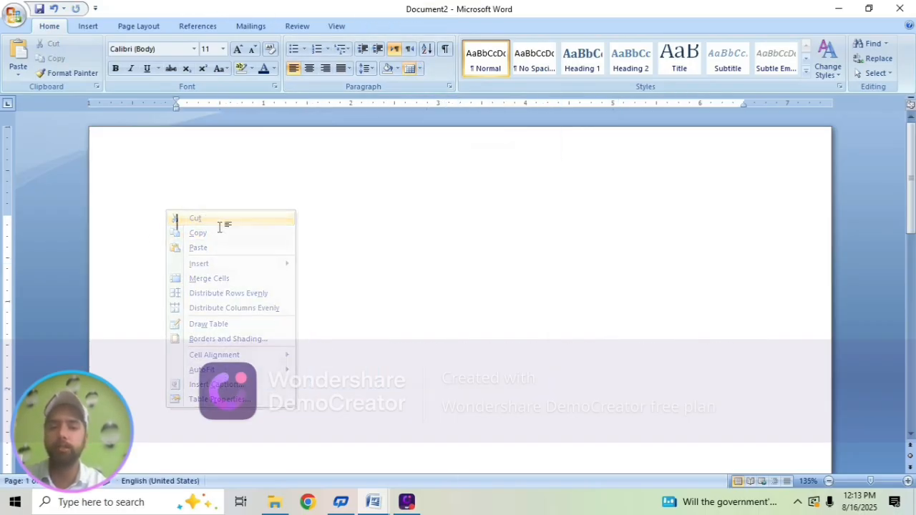
Open the Borders and Shading dialog and review its Borders, Page Border and Shading settings
left_click(420, 69)
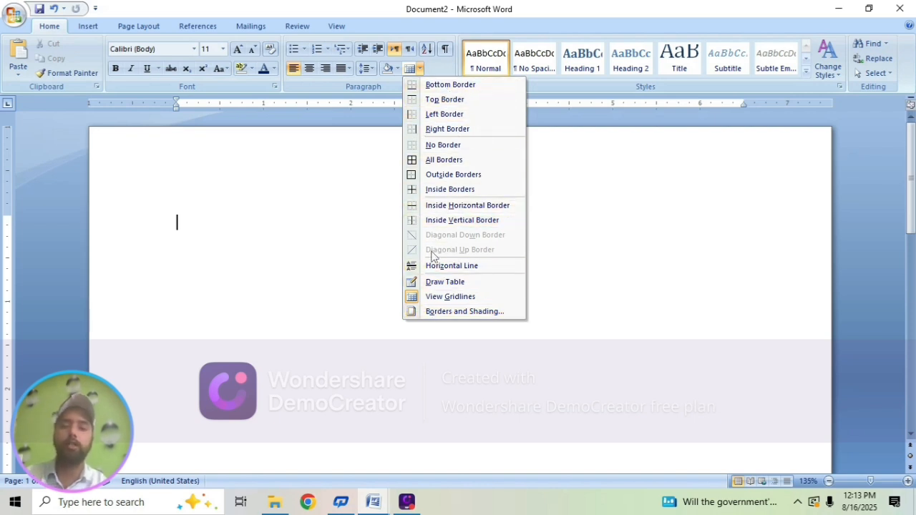
left_click(429, 313)
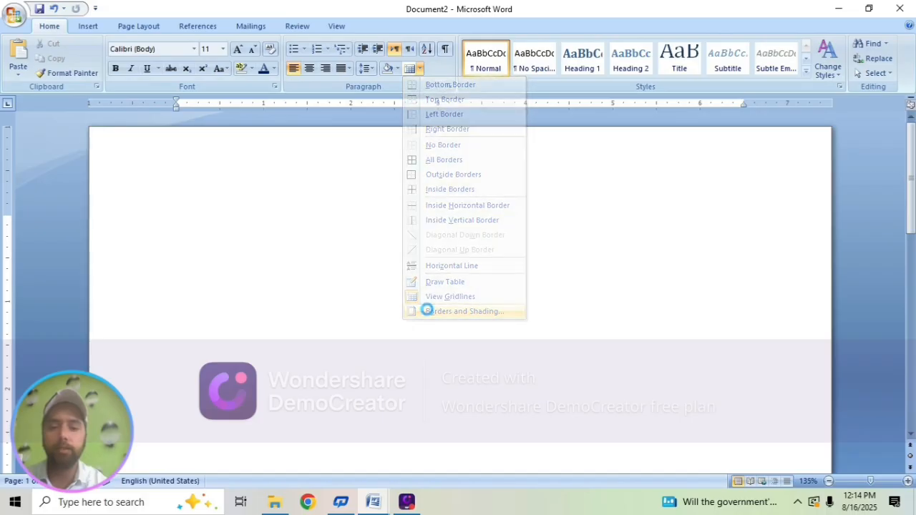
left_click(347, 129)
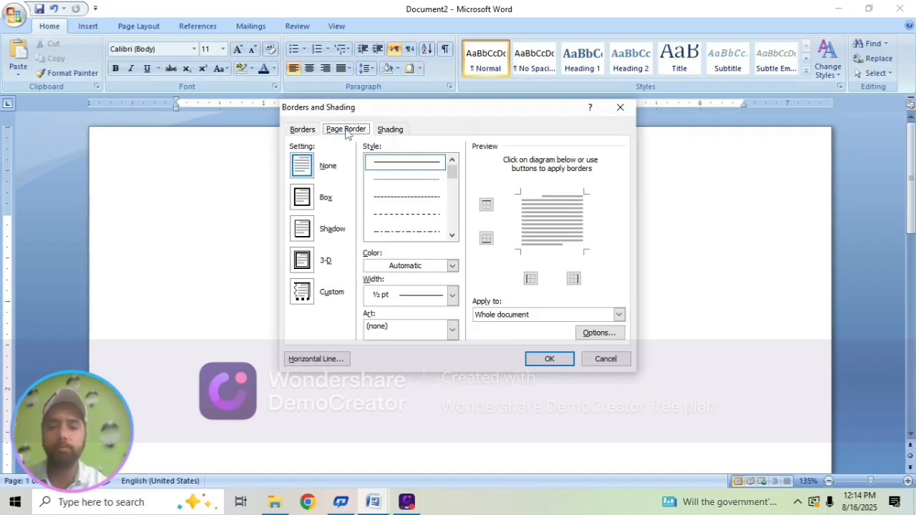
left_click(301, 129)
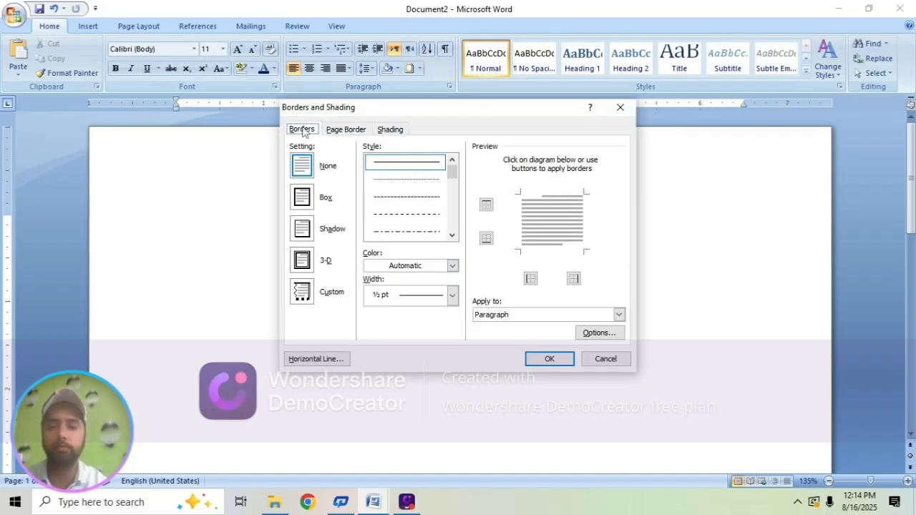
left_click(348, 133)
left_click(386, 130)
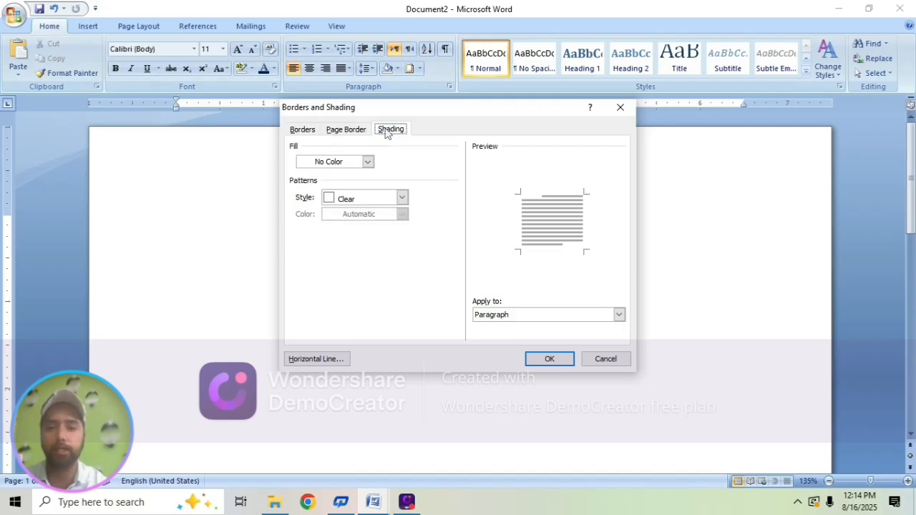
left_click(301, 133)
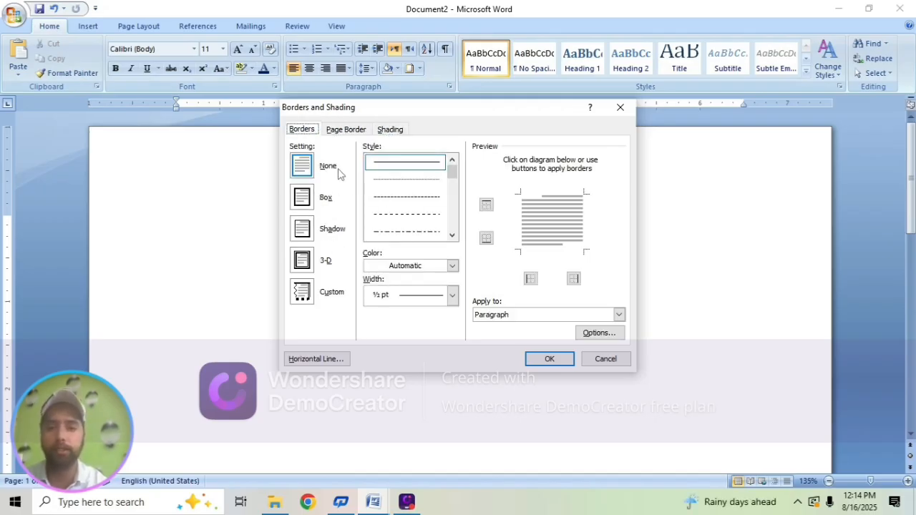
Try the Shadow and Box page border settings with a thick-and-thin double line style, and settle on the 3-D setting
left_click(341, 133)
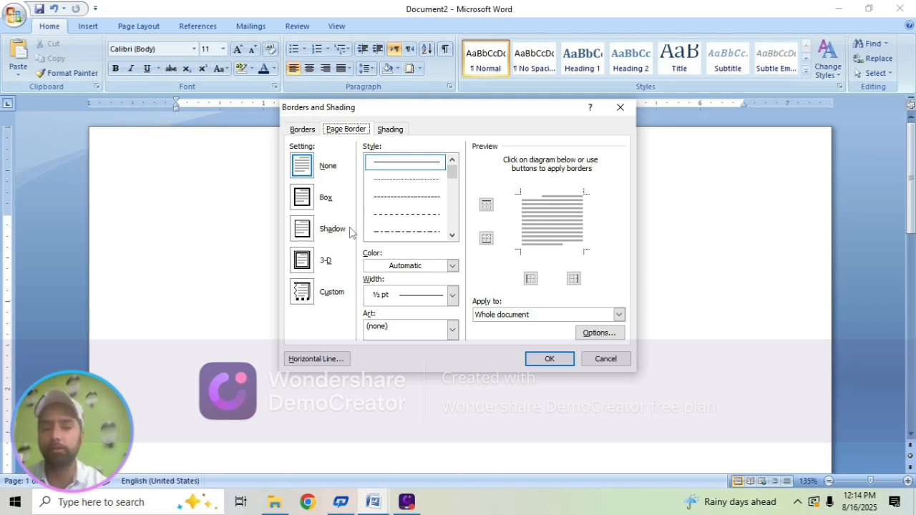
left_click(304, 232)
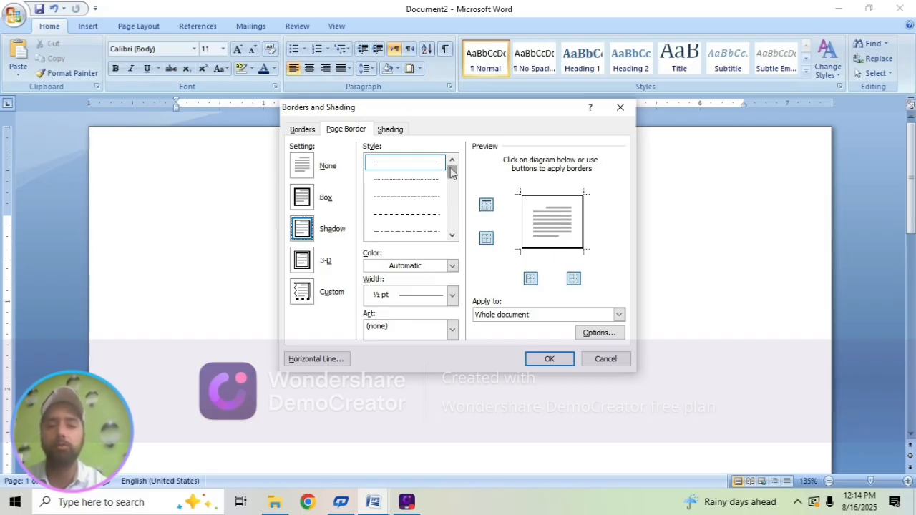
left_click(451, 234)
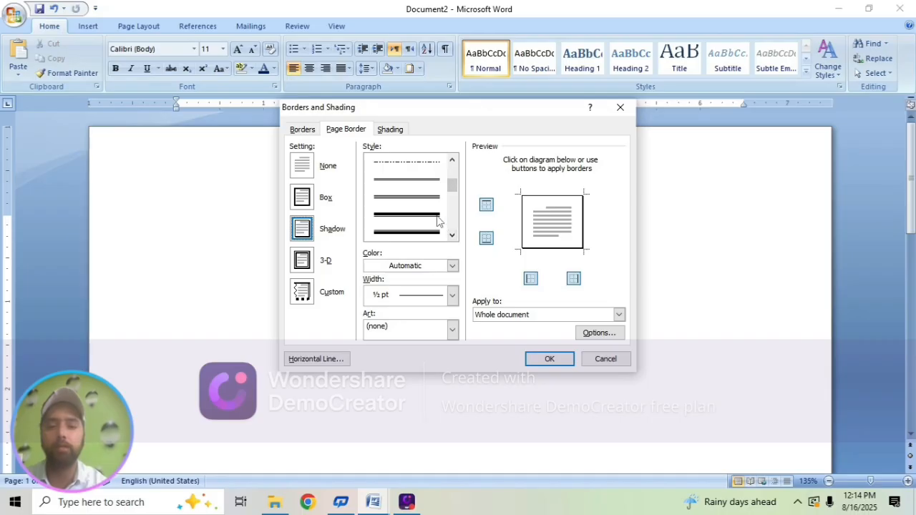
left_click(437, 218)
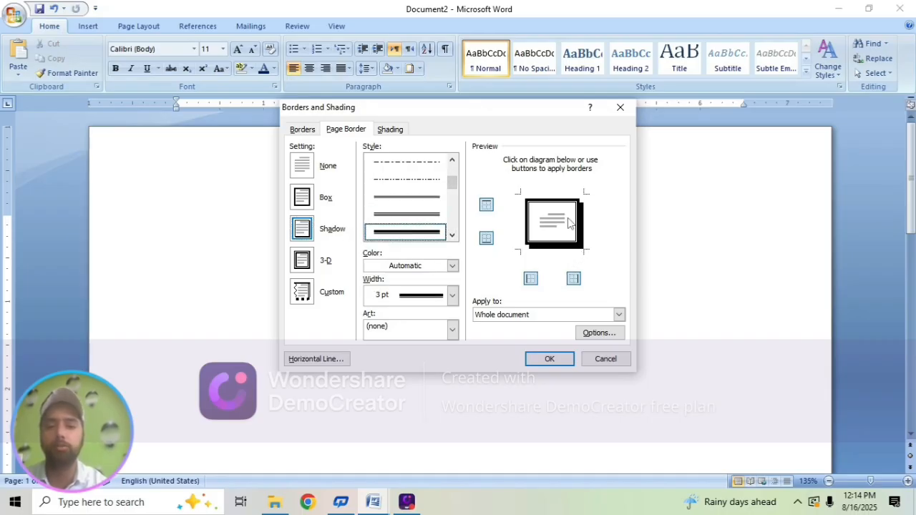
left_click(315, 200)
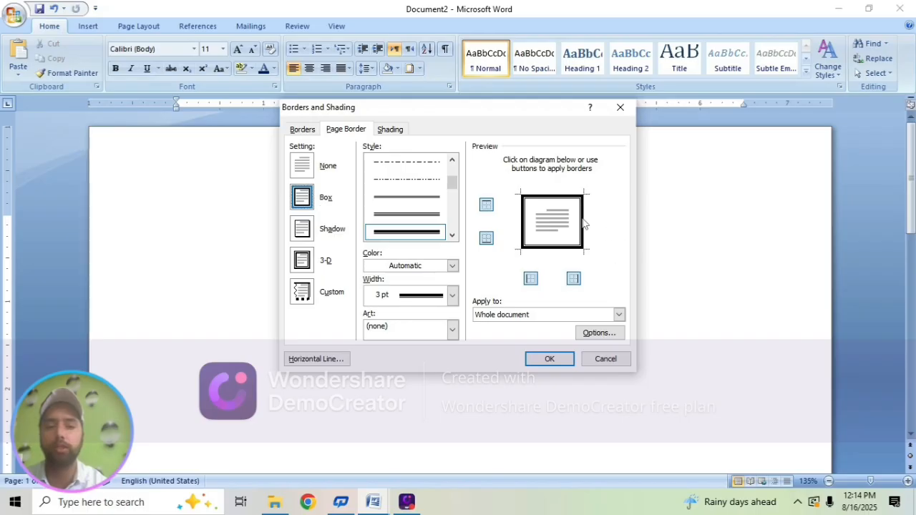
left_click(318, 264)
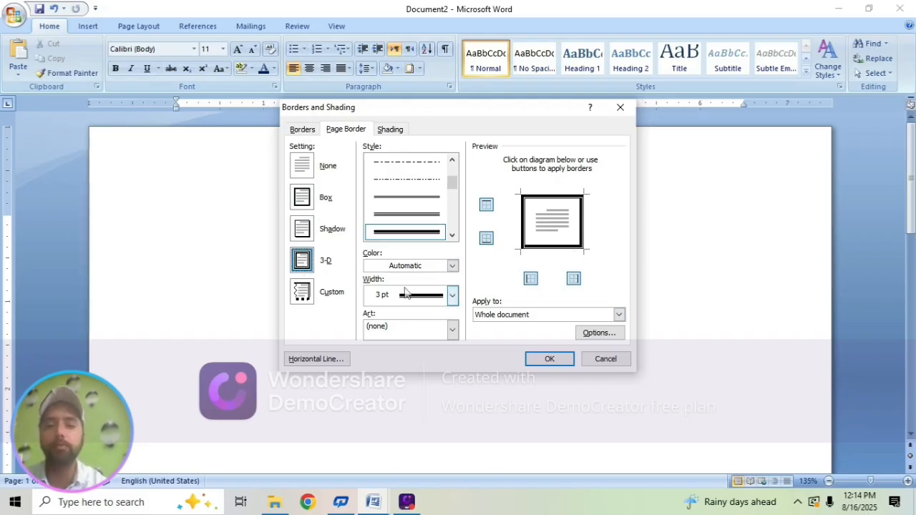
Set the page border's color to dark blue and its width to 6 pt
left_click(453, 266)
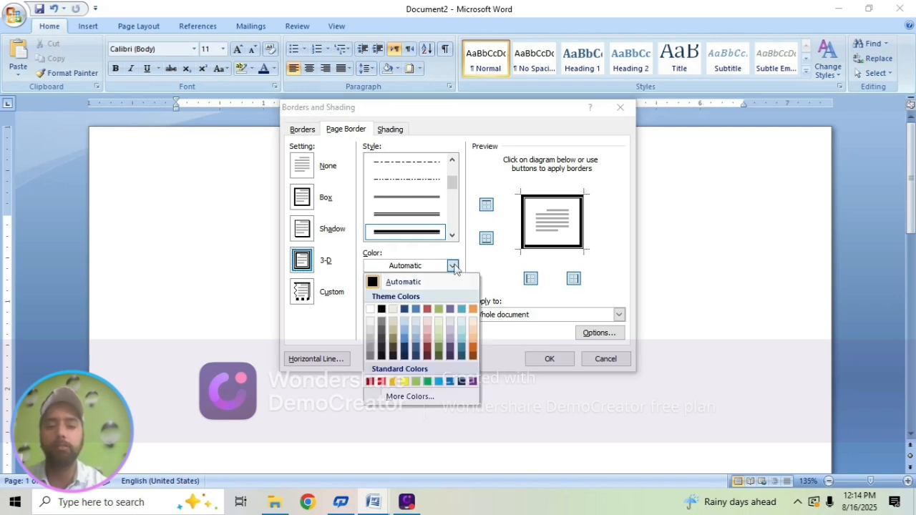
left_click(462, 383)
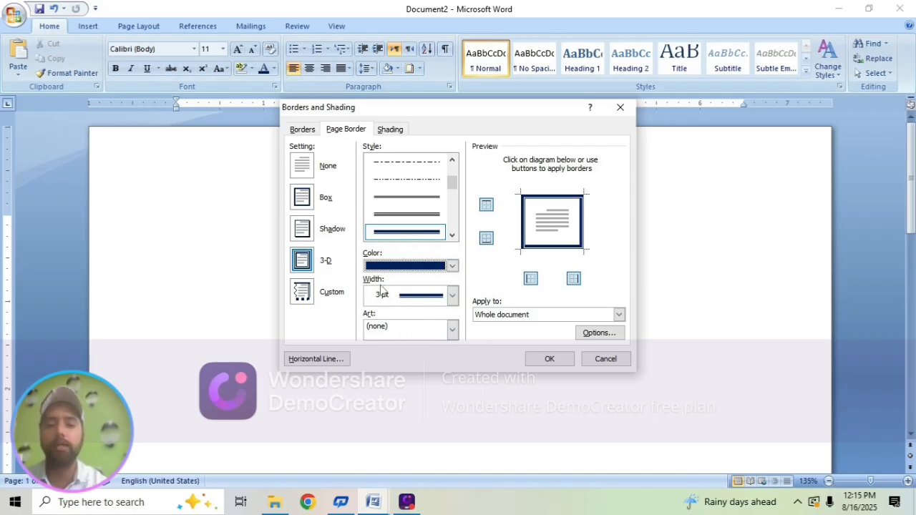
left_click(452, 299)
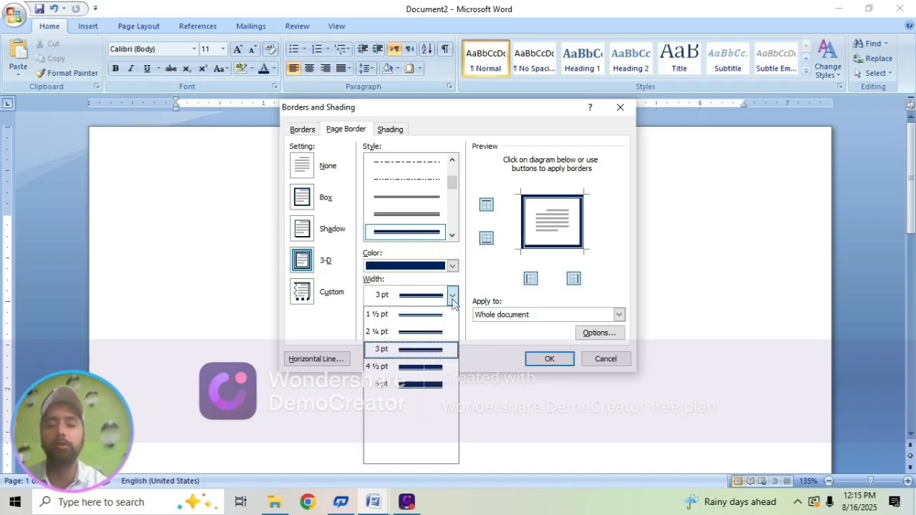
left_click(421, 384)
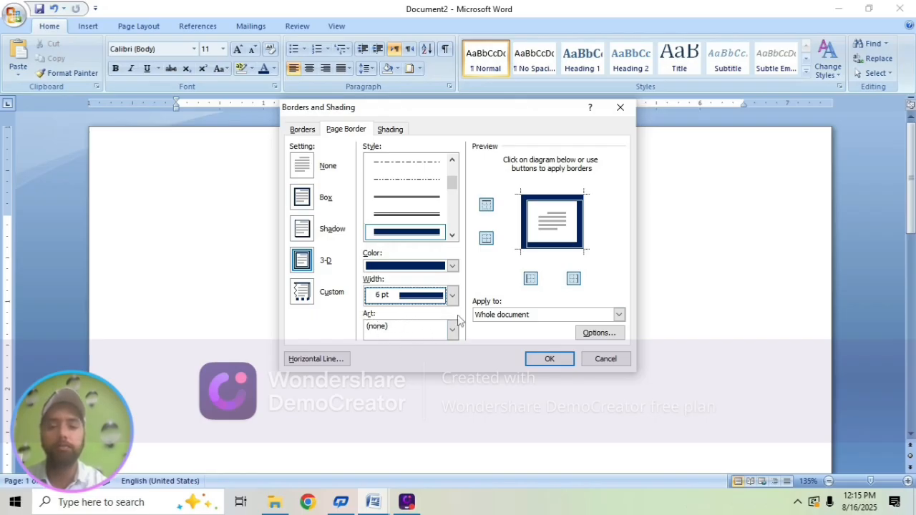
Apply the dark blue 3-D page border to the whole document
left_click(620, 316)
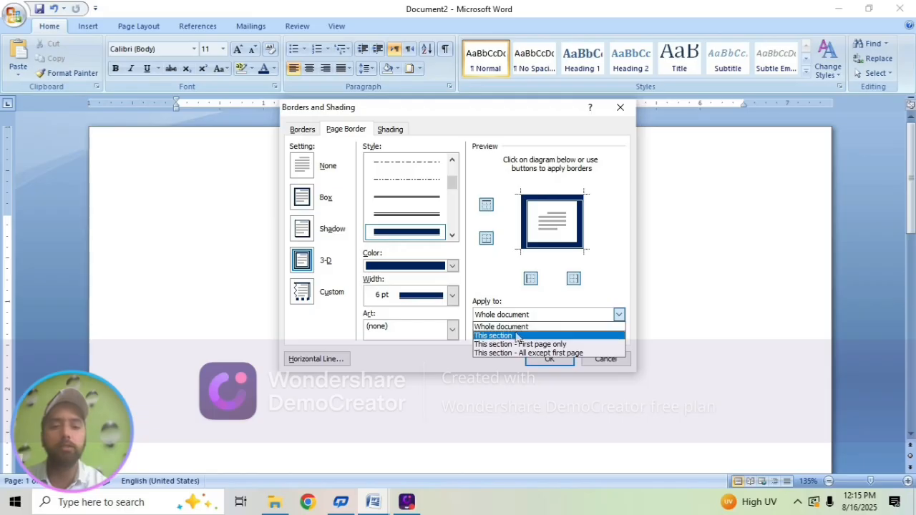
left_click(514, 326)
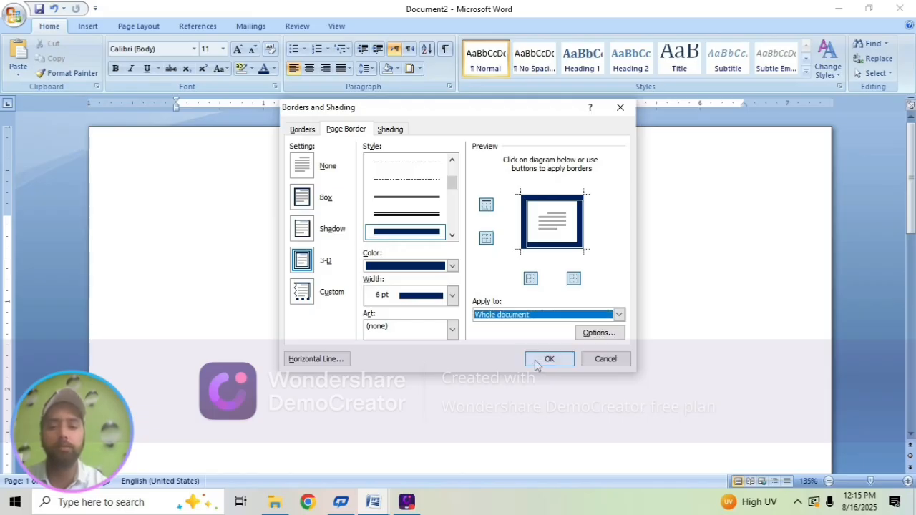
left_click(537, 360)
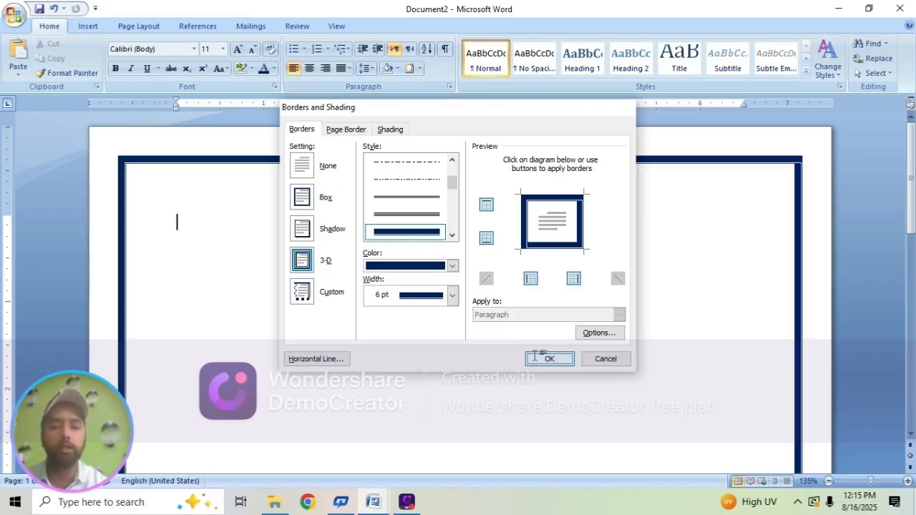
Examine the page border at several zoom levels and on every page of the document
scroll(599, 322, "down", 3)
scroll(602, 326, "down", 8)
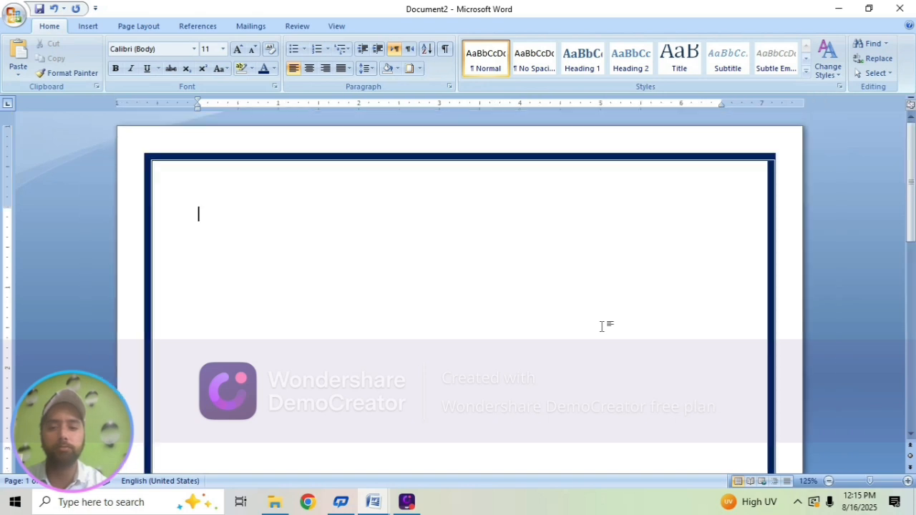
scroll(601, 327, "down", 2)
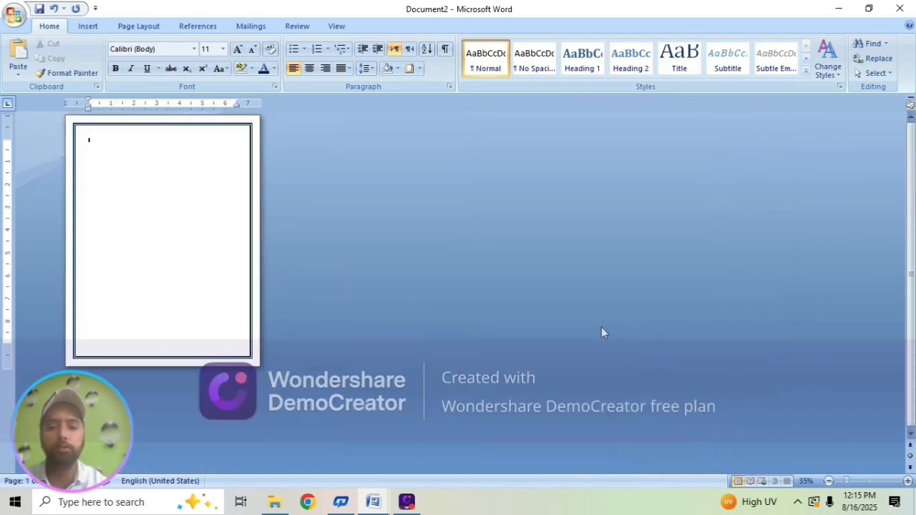
scroll(276, 239, "up", 3)
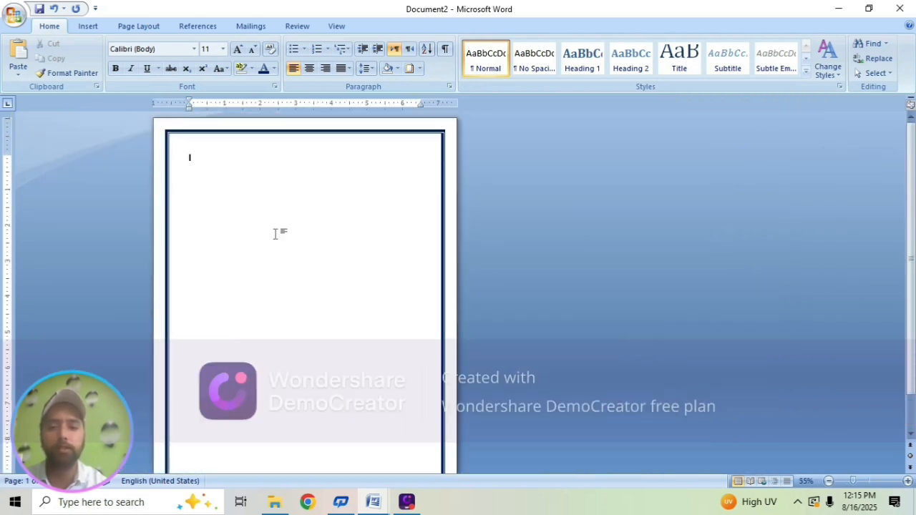
left_click(868, 484)
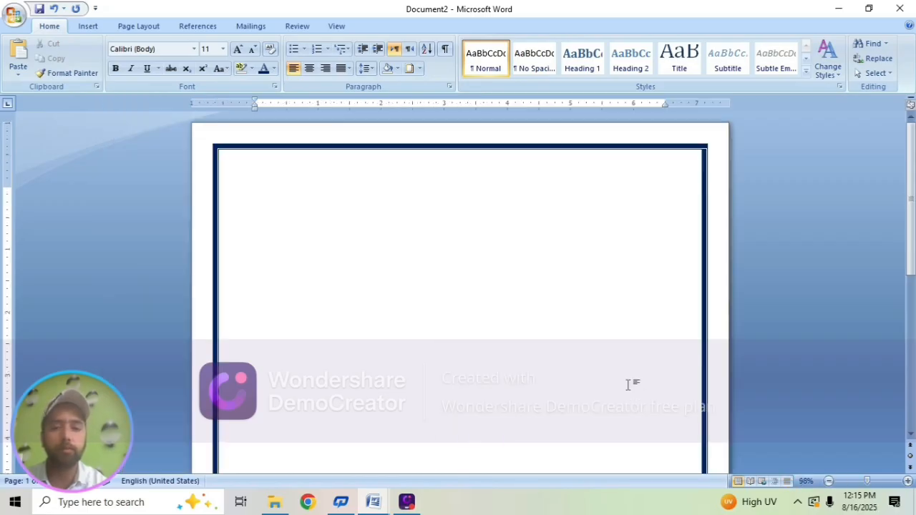
scroll(629, 382, "down", 8)
scroll(624, 382, "down", 8)
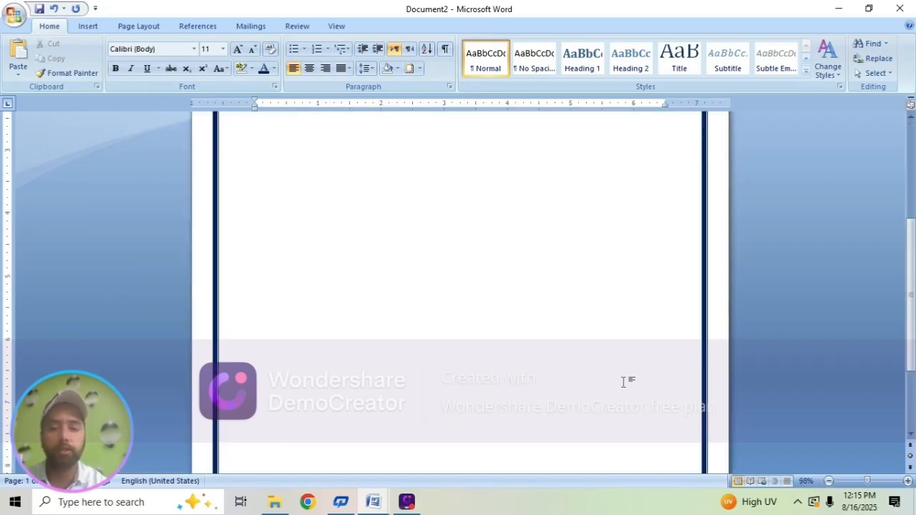
scroll(623, 382, "down", 12)
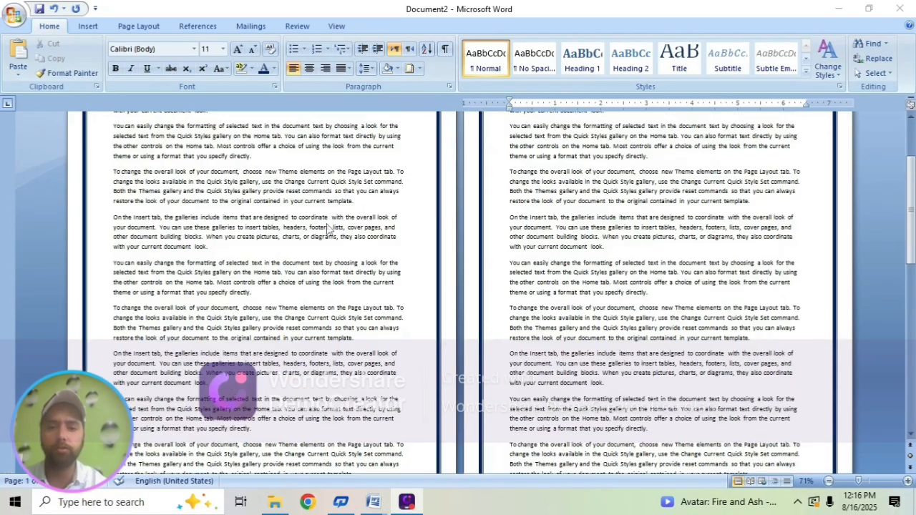
scroll(327, 229, "up", 3)
scroll(330, 227, "down", 18)
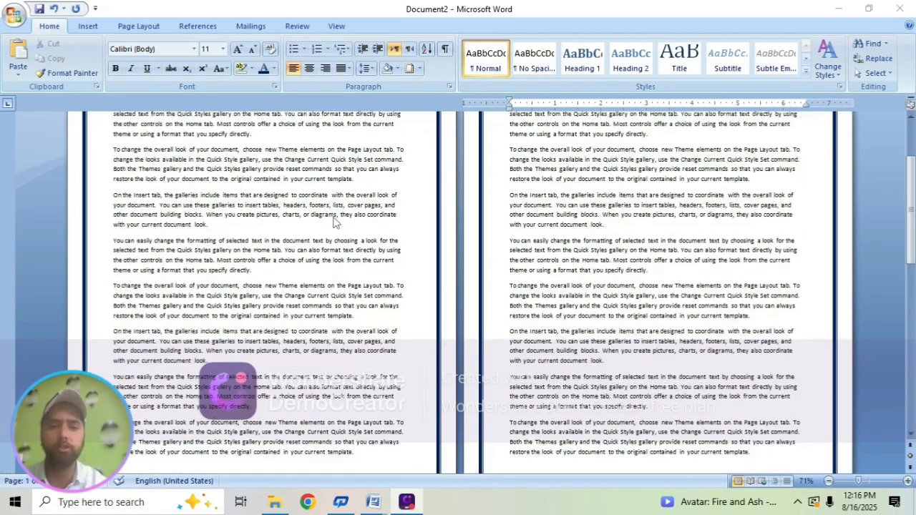
scroll(334, 218, "down", 10)
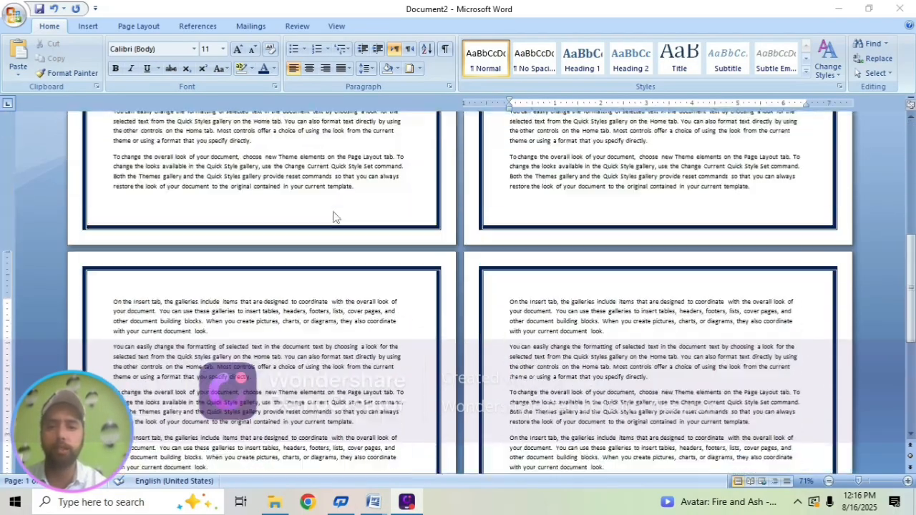
scroll(335, 214, "down", 3)
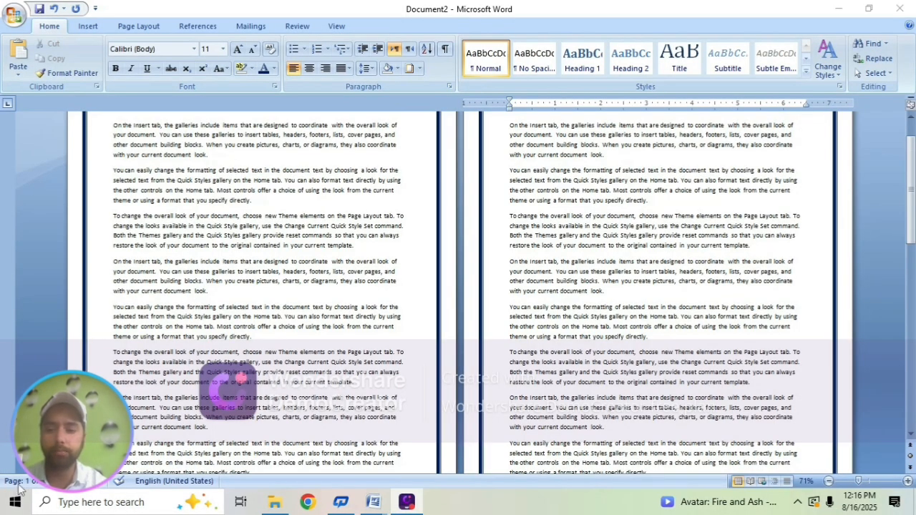
scroll(195, 310, "up", 1)
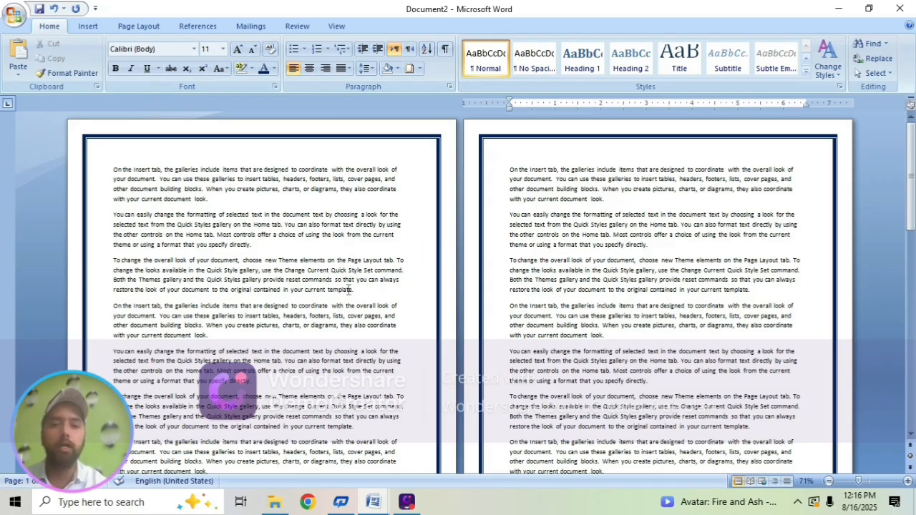
Change the page border to the red apples art and apply it to this section
left_click(419, 69)
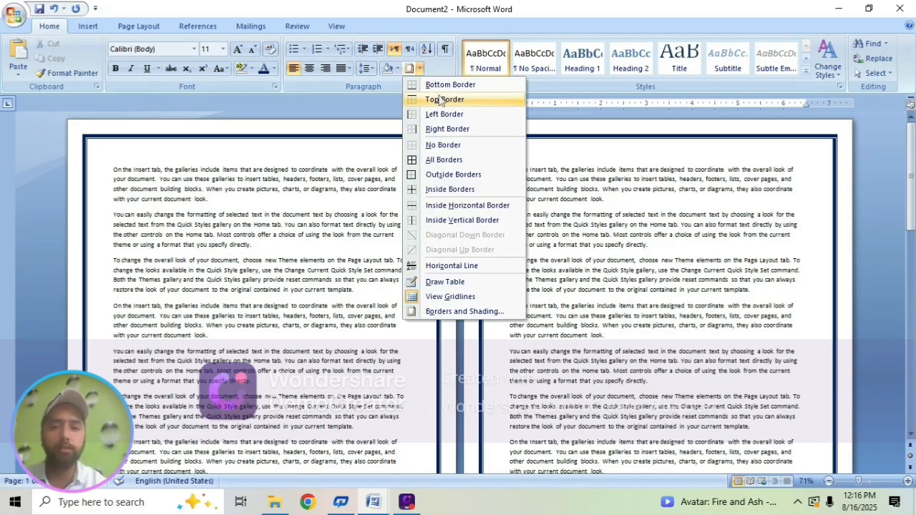
left_click(435, 312)
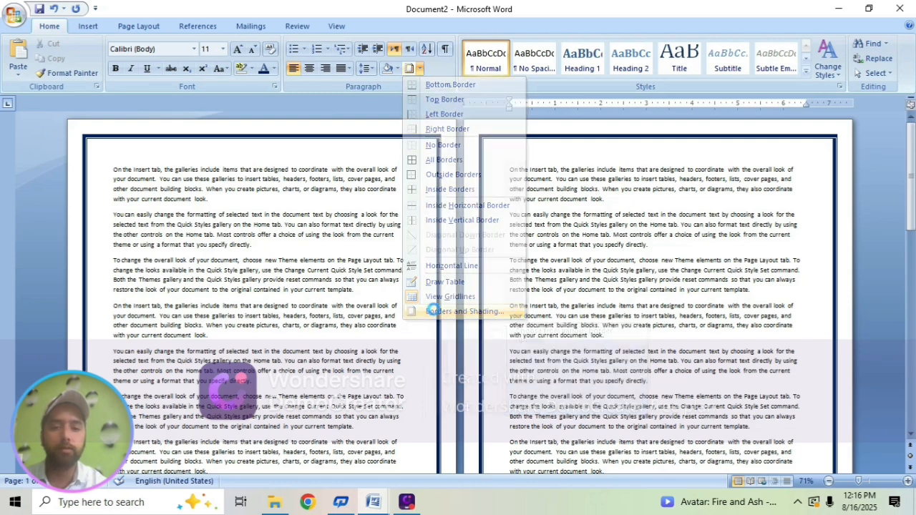
left_click(346, 130)
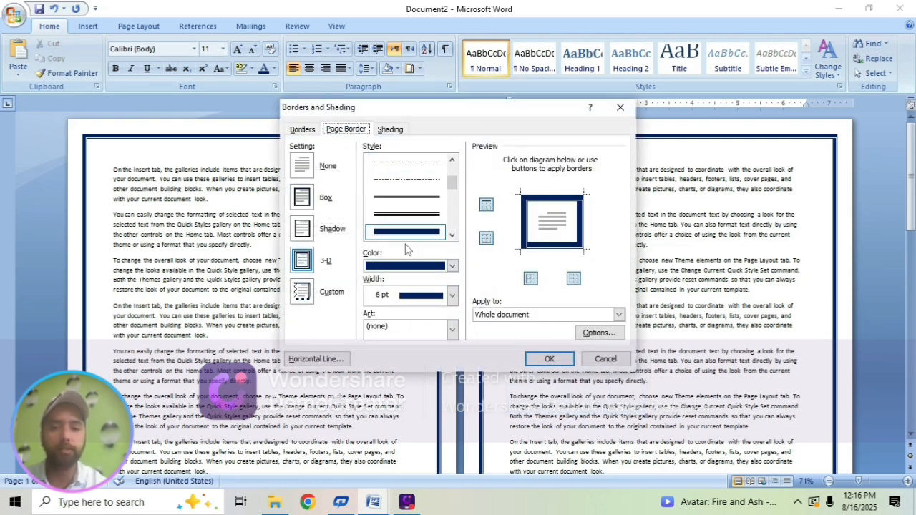
left_click(426, 335)
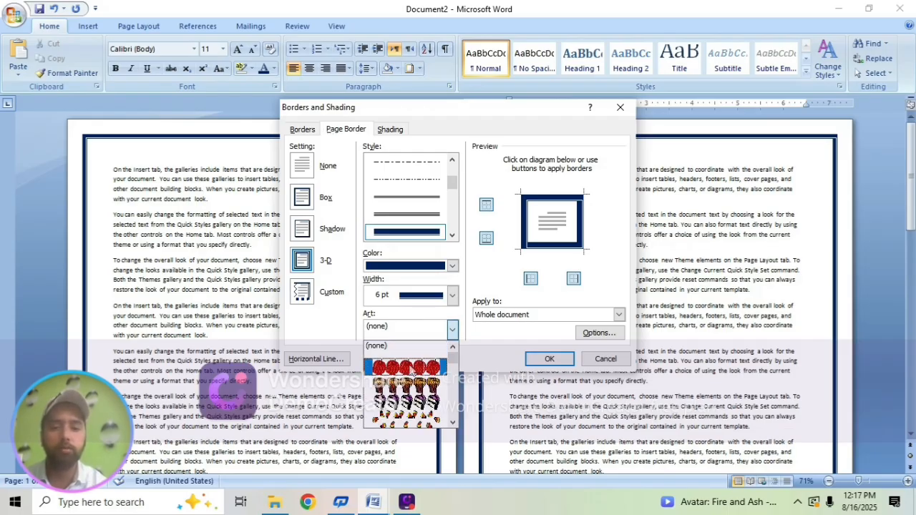
left_click(409, 370)
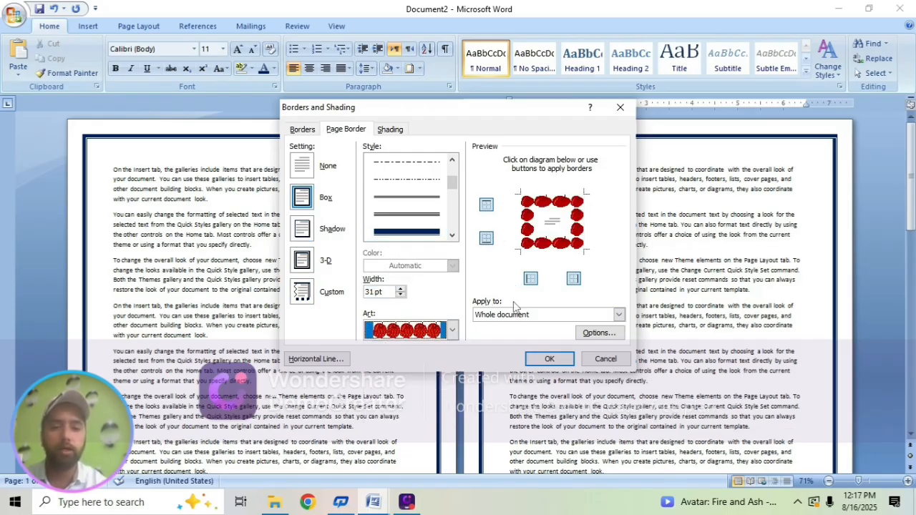
left_click(538, 316)
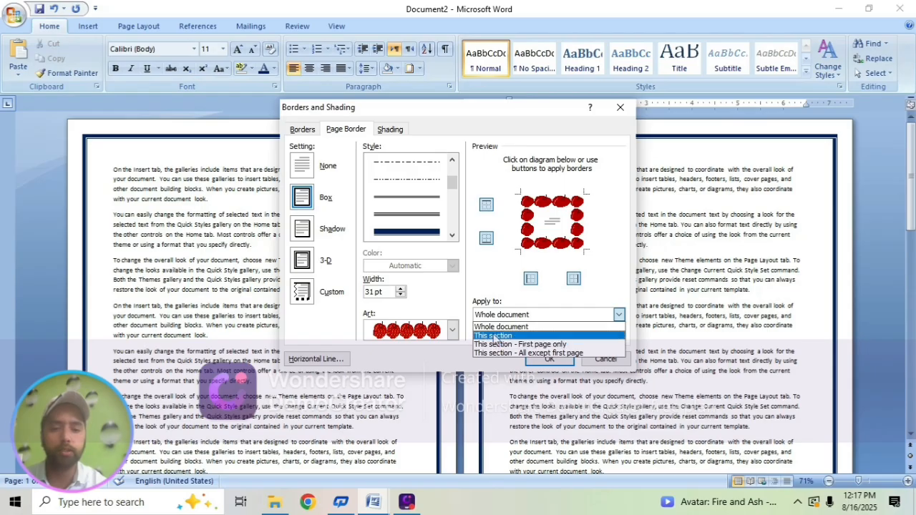
left_click(495, 336)
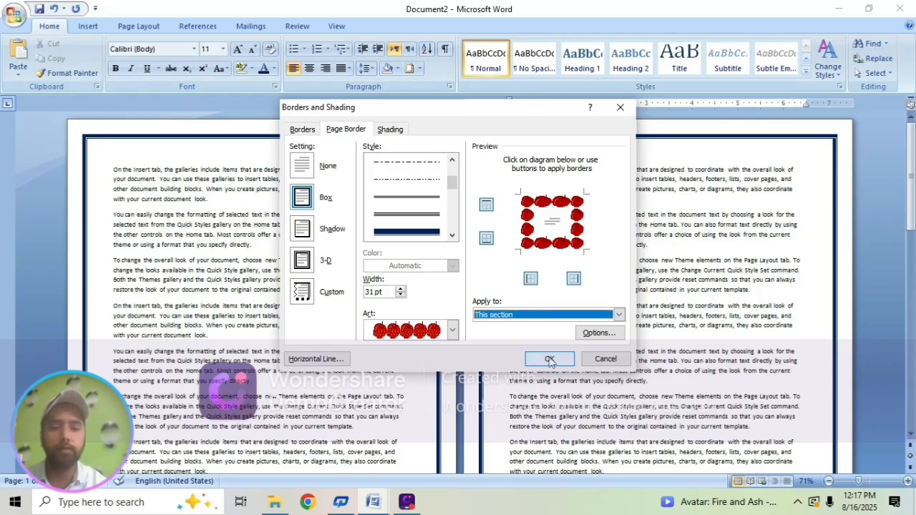
left_click(549, 359)
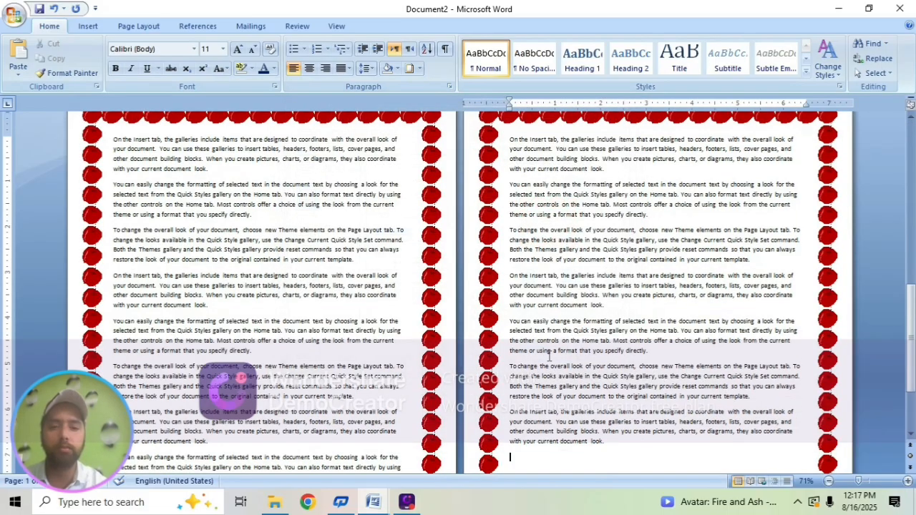
scroll(531, 352, "up", 15)
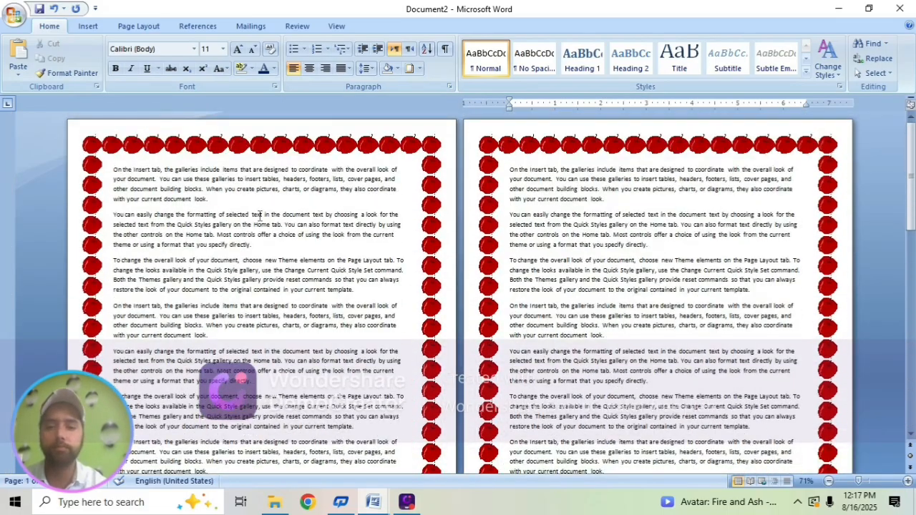
Limit the red apples page border to the first page of this section and check the other pages
left_click(419, 68)
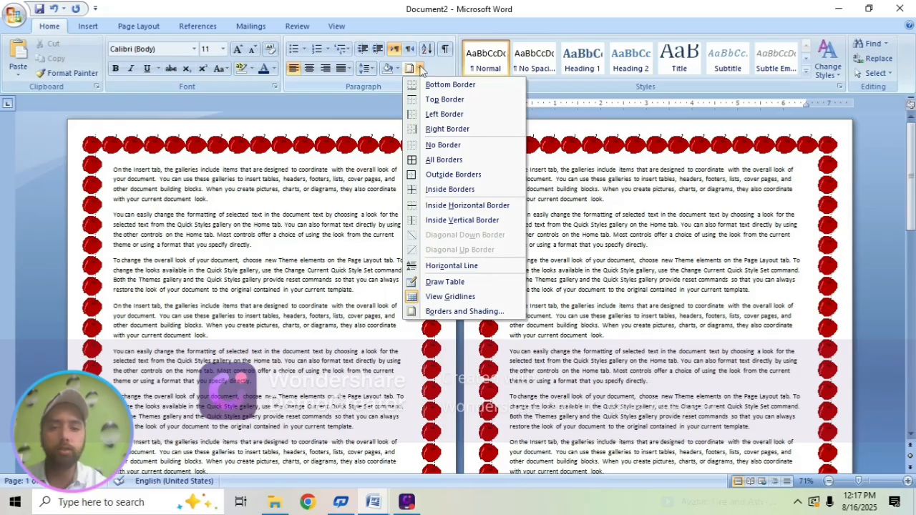
left_click(435, 312)
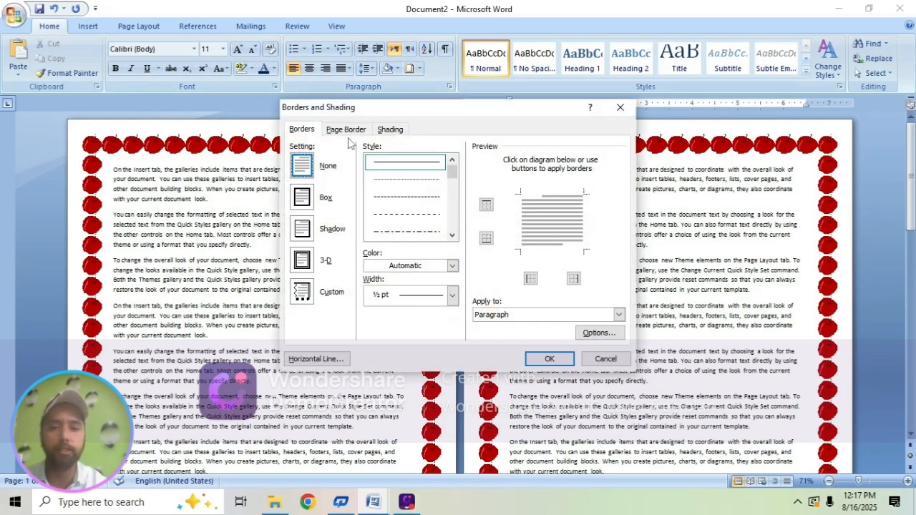
left_click(346, 130)
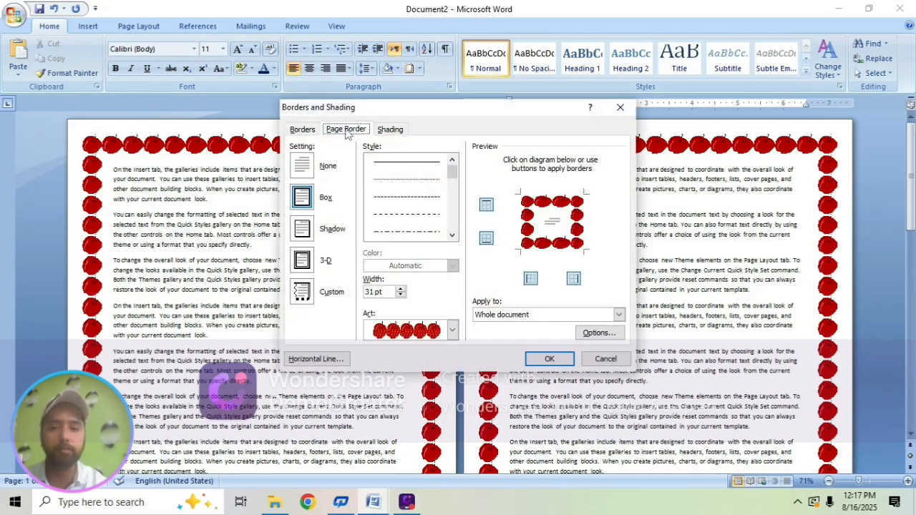
left_click(545, 315)
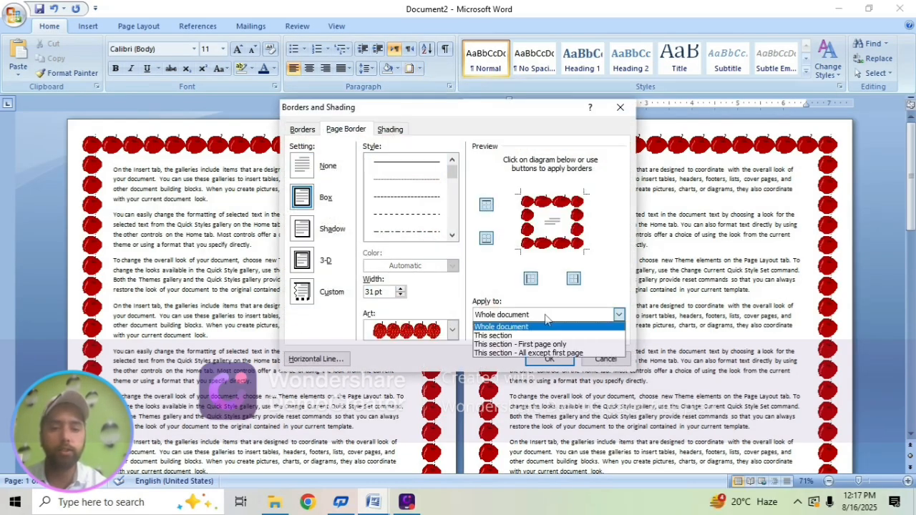
left_click(497, 346)
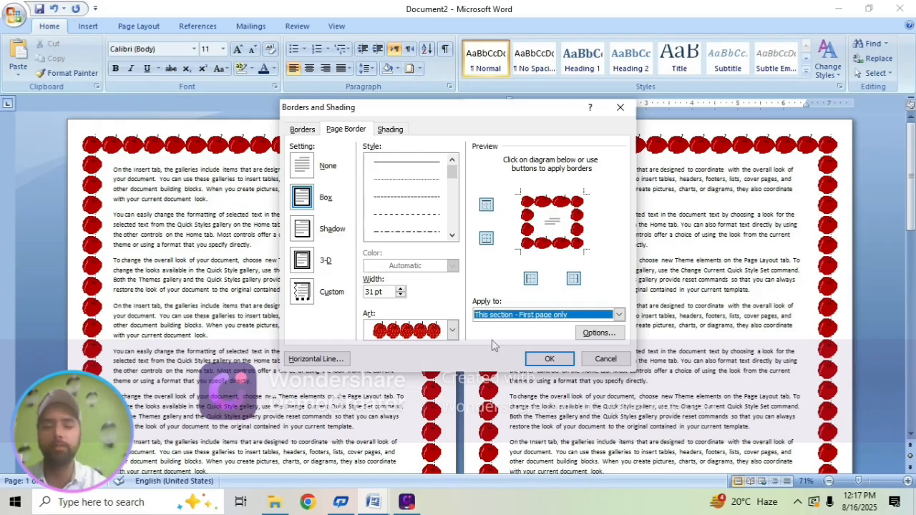
left_click(549, 359)
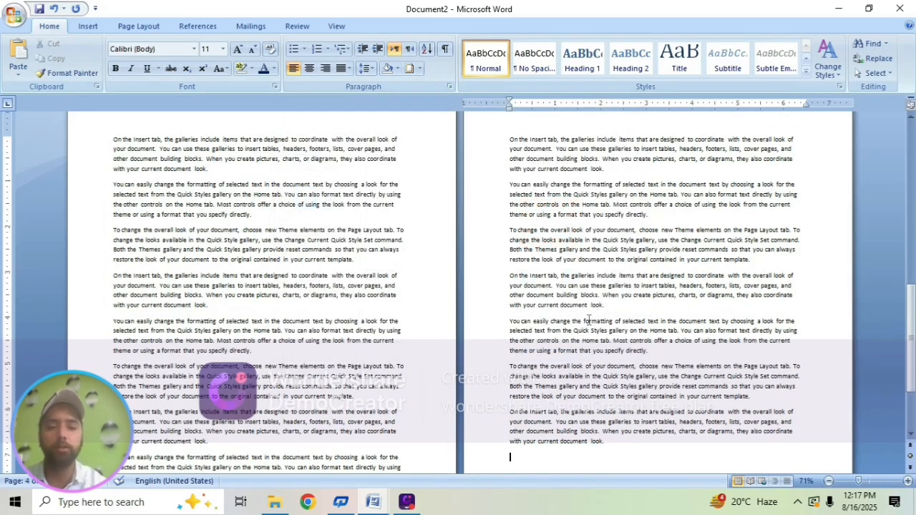
scroll(589, 320, "down", 3)
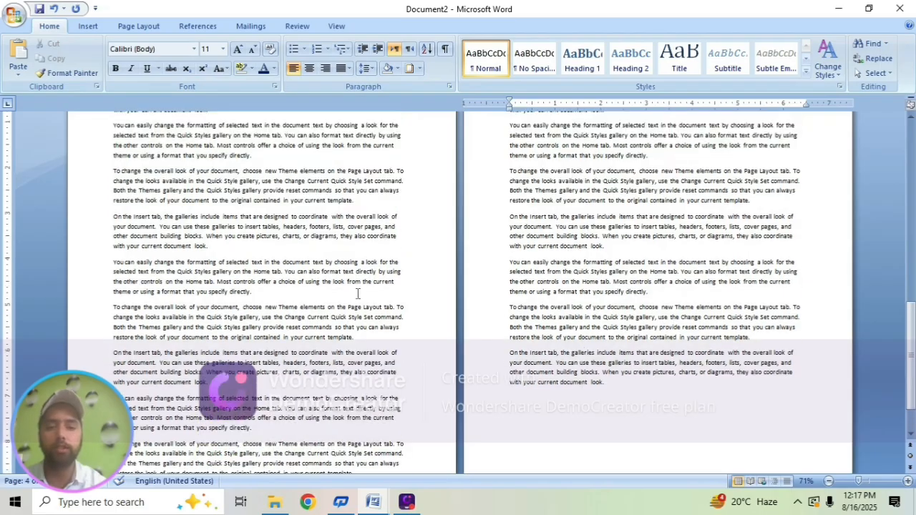
scroll(358, 293, "up", 20)
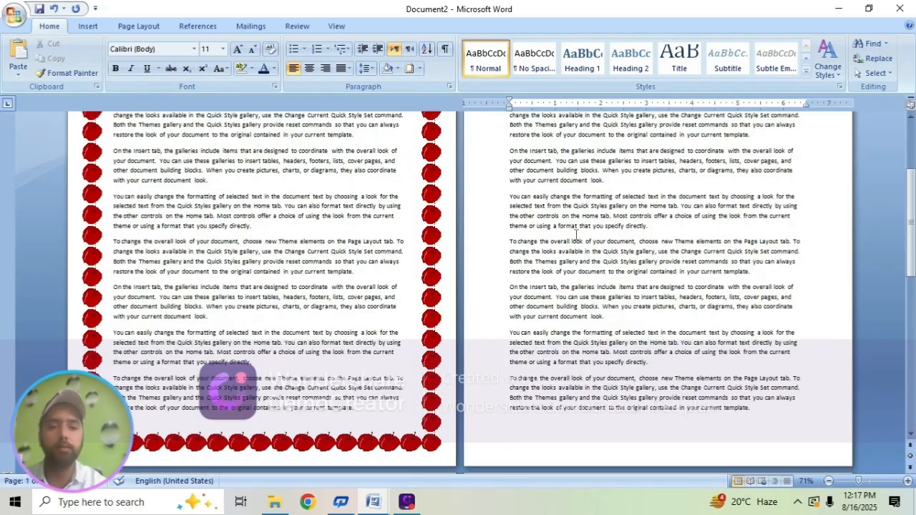
scroll(576, 236, "up", 2)
Change the page border to the green trees art, apply it to this section except the first page, and check the pages
left_click(284, 237)
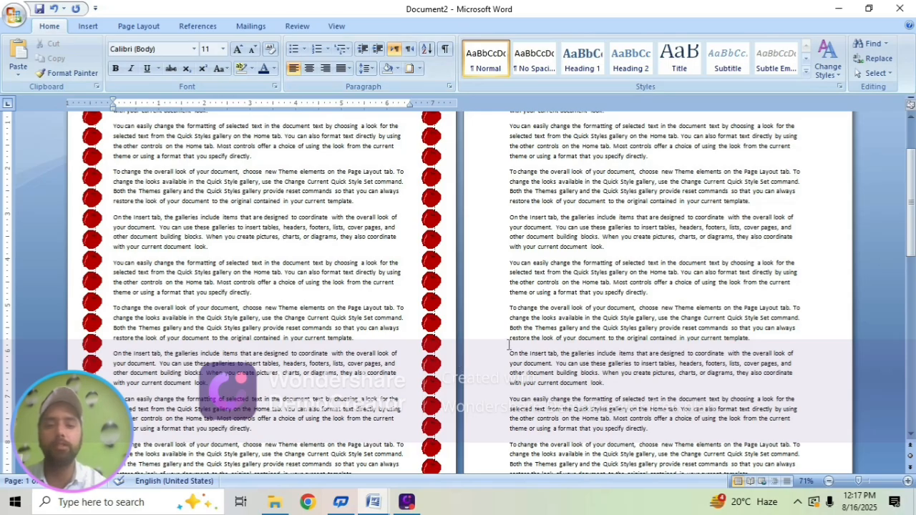
scroll(495, 331, "up", 1)
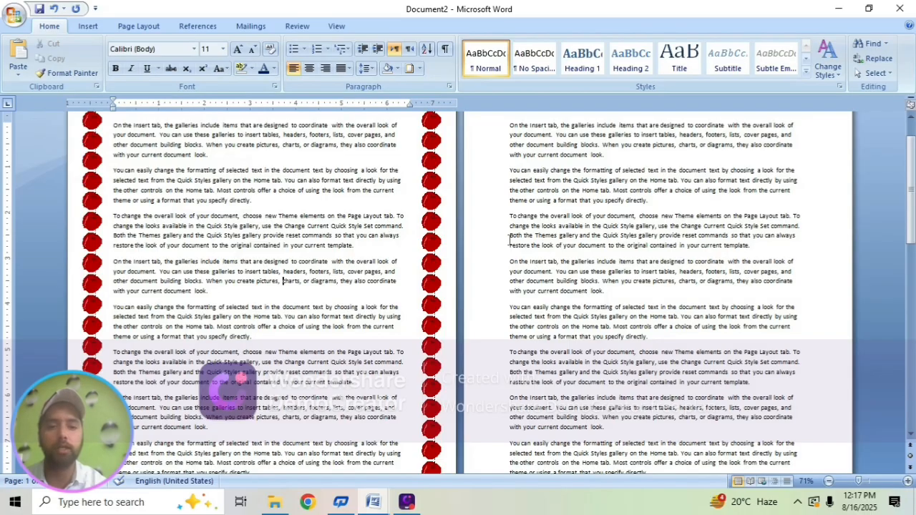
left_click(420, 69)
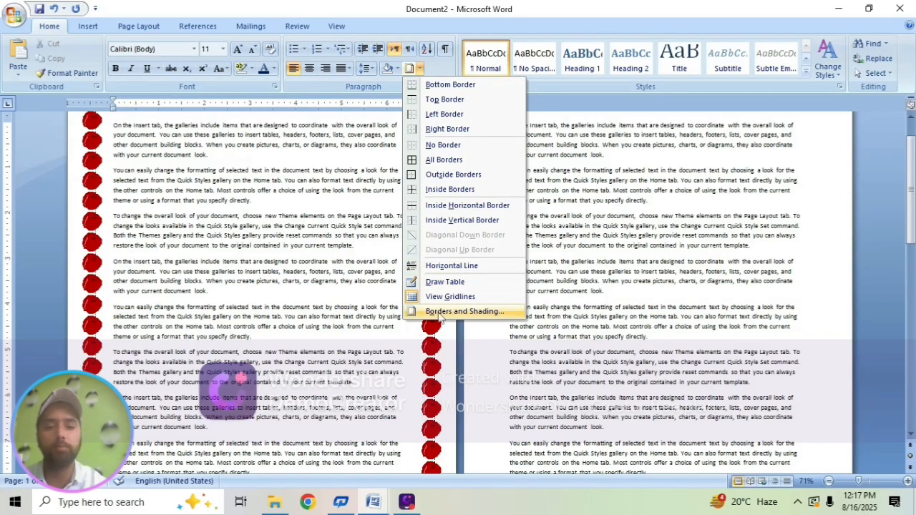
left_click(439, 312)
left_click(346, 128)
left_click(451, 330)
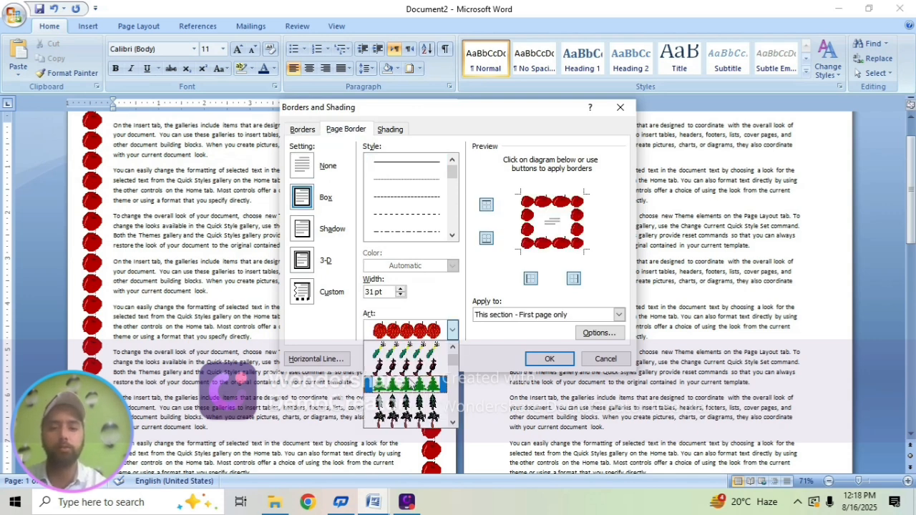
left_click(412, 384)
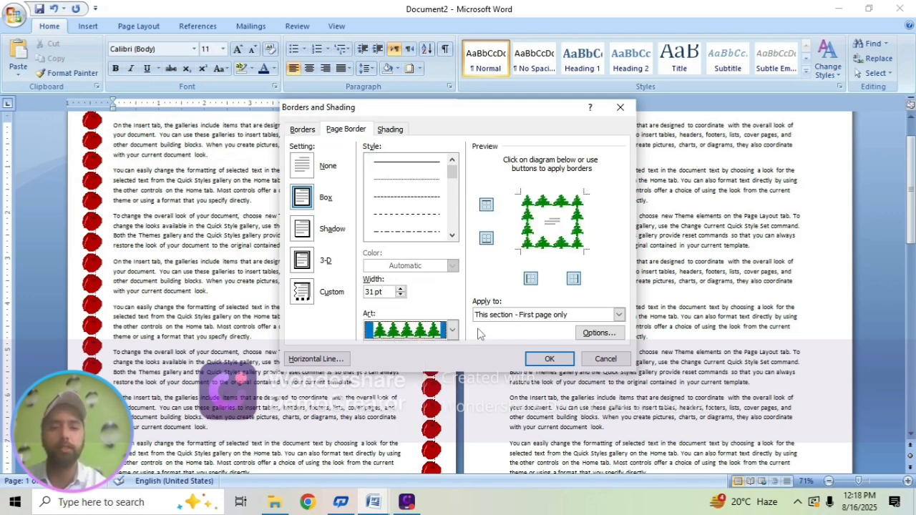
left_click(618, 315)
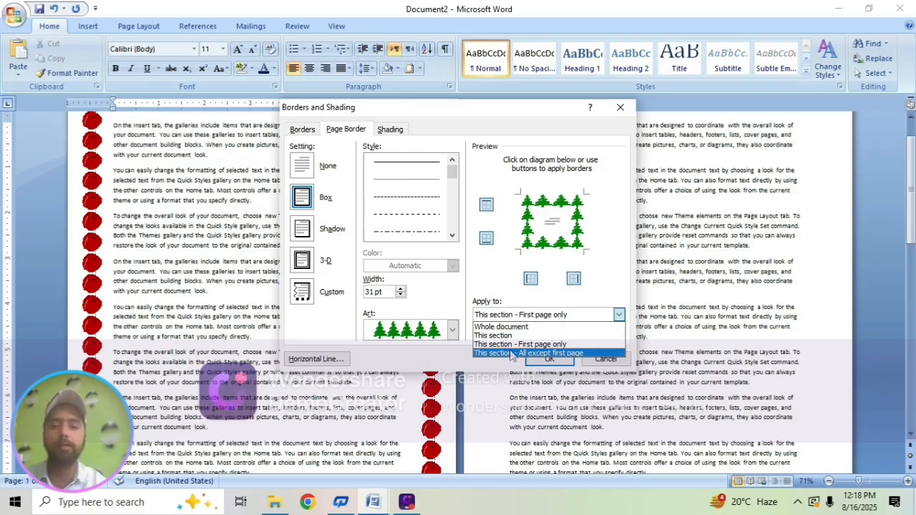
left_click(511, 353)
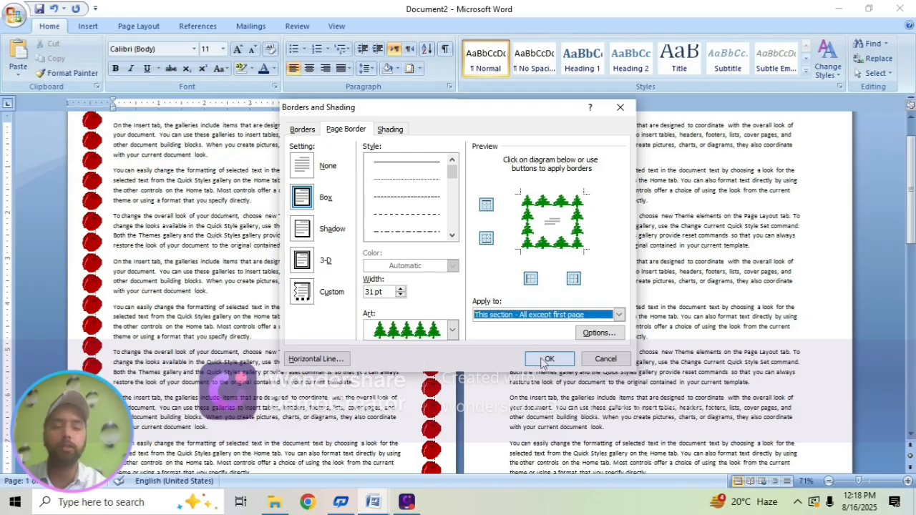
left_click(545, 359)
scroll(503, 335, "down", 3)
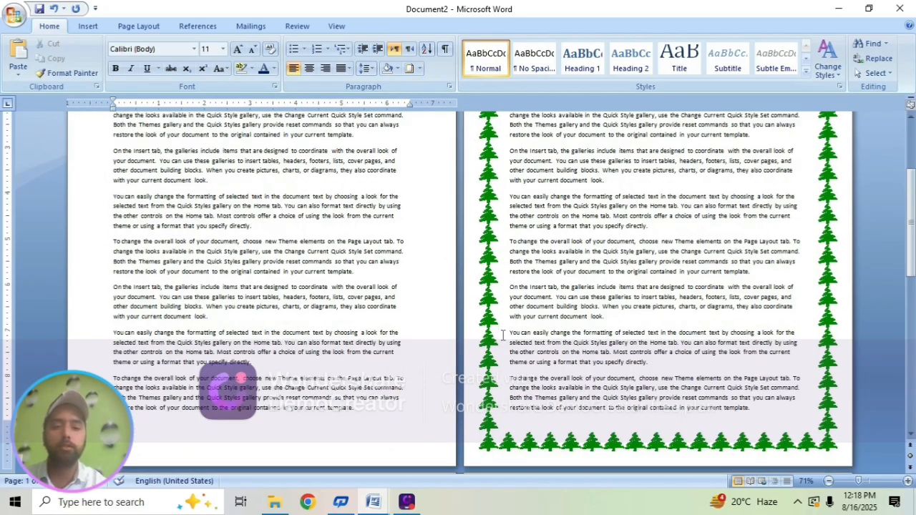
scroll(503, 335, "down", 5)
scroll(497, 337, "up", 5)
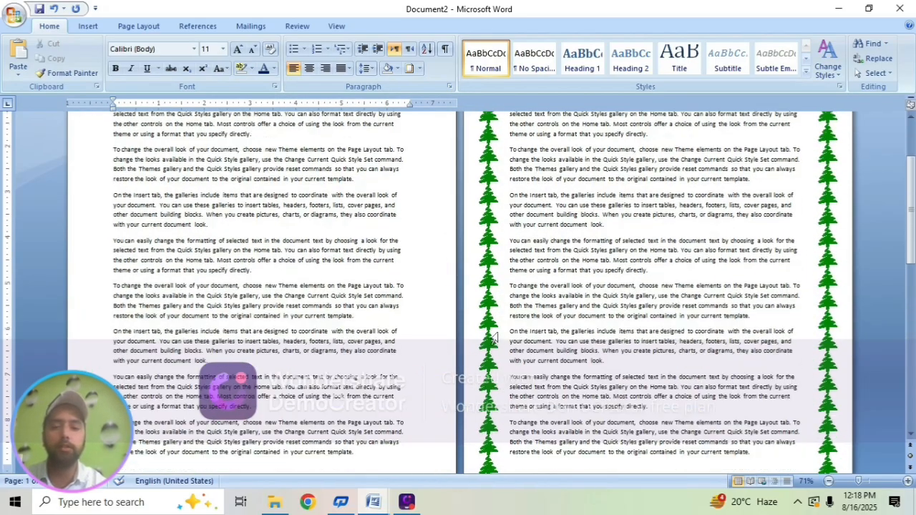
scroll(430, 308, "up", 3)
left_click(556, 326)
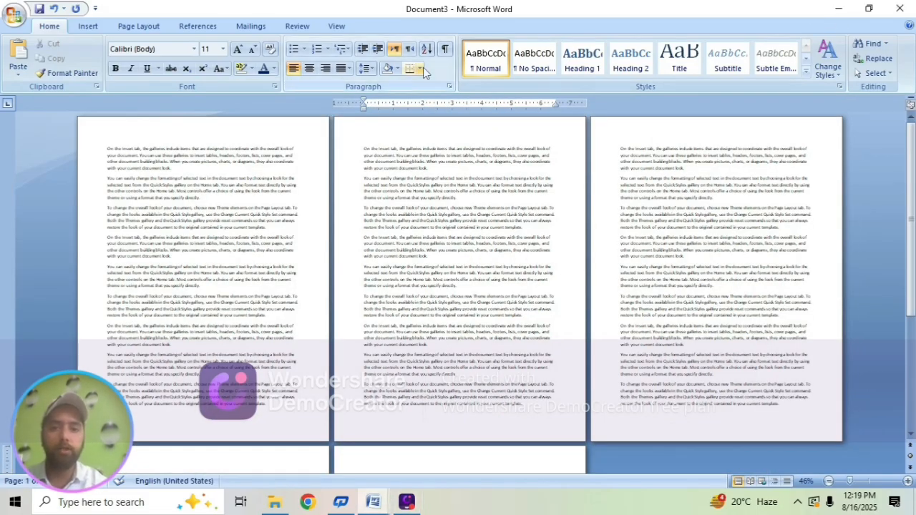
left_click(421, 68)
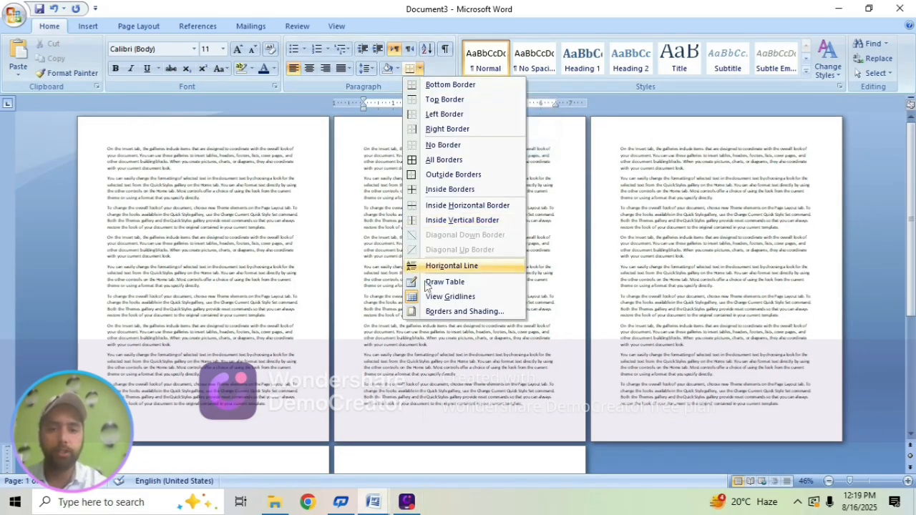
left_click(421, 311)
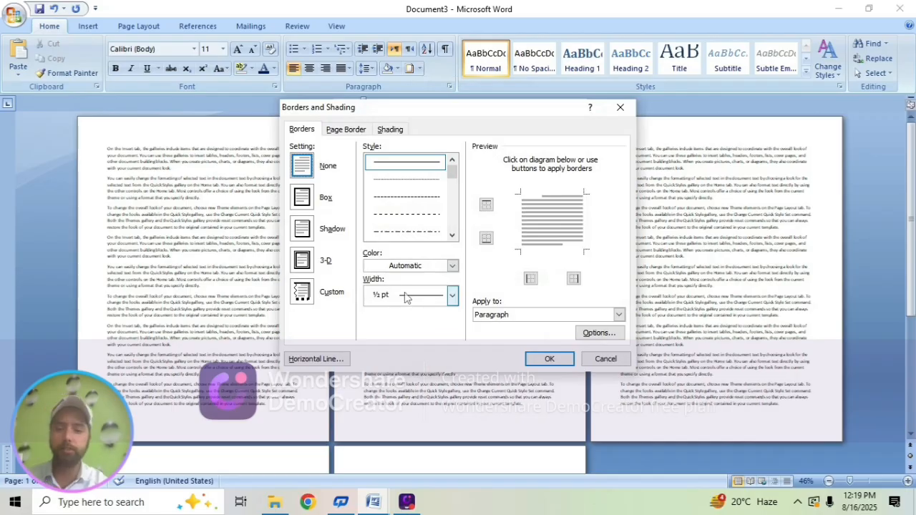
left_click(342, 129)
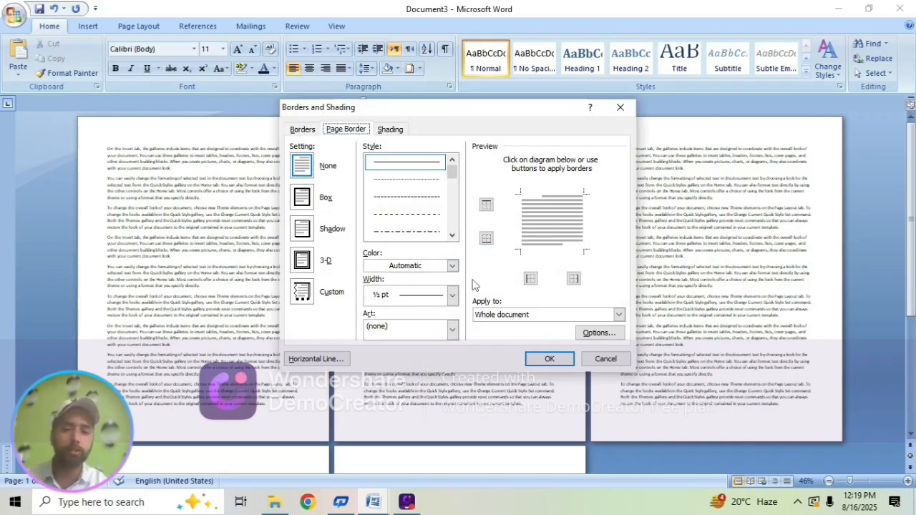
mouse_move(439, 111)
left_mouse_down()
mouse_move(576, 90)
mouse_move(436, 20)
mouse_move(153, 5)
mouse_move(192, 6)
left_mouse_up()
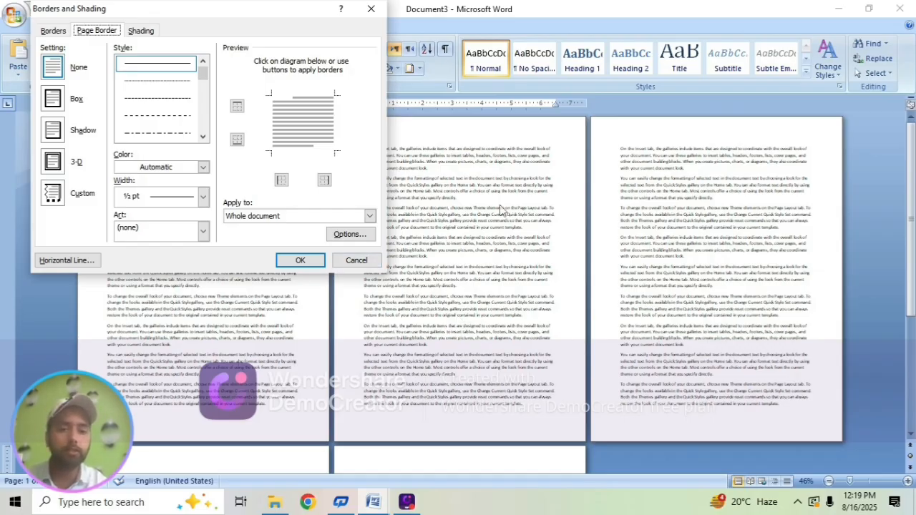
left_click(370, 9)
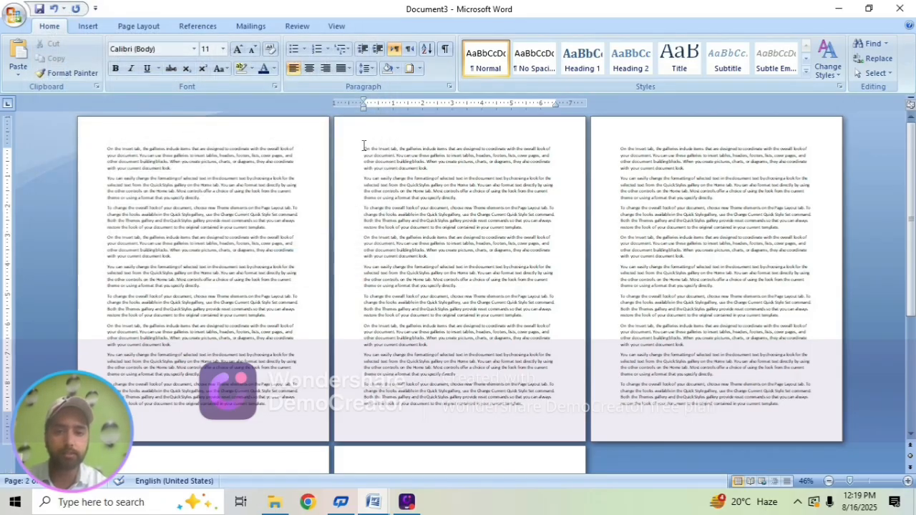
Review which parts of the document a paragraph border and a page border can be applied to, without changing any setting
left_click(219, 214)
left_click(716, 290)
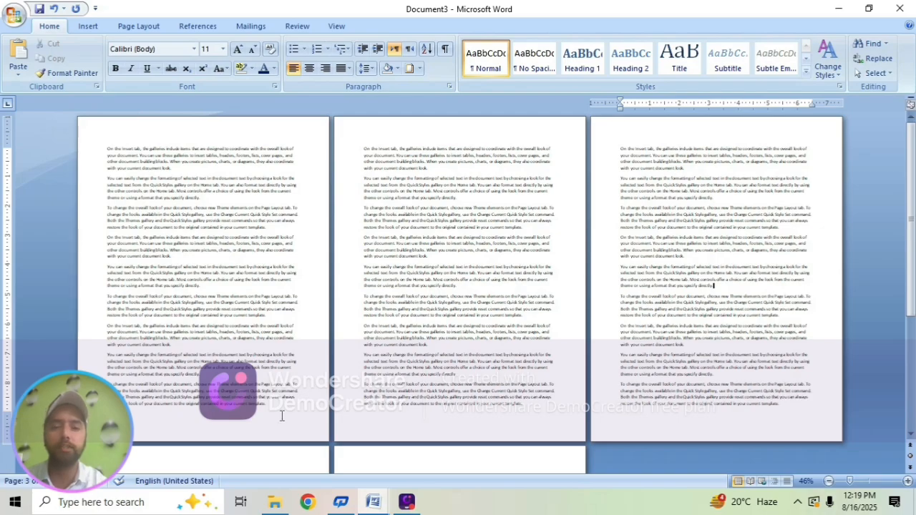
left_click(419, 68)
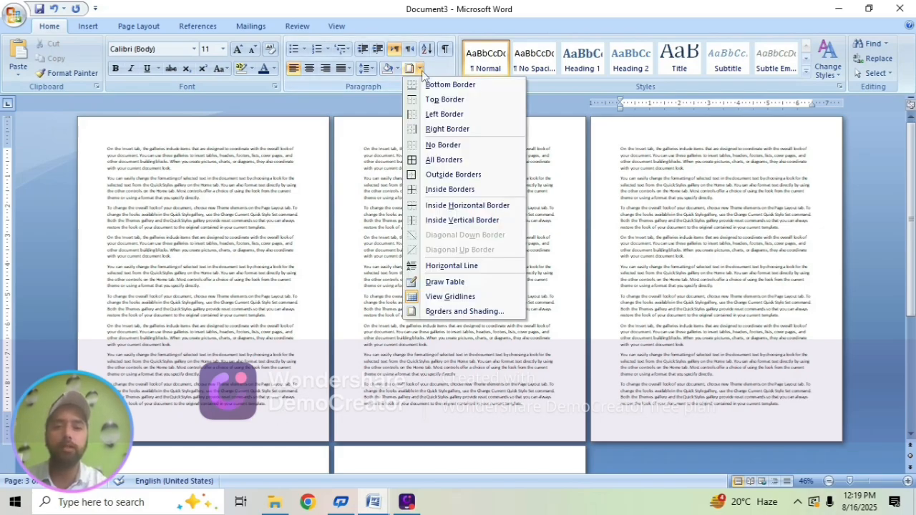
left_click(464, 311)
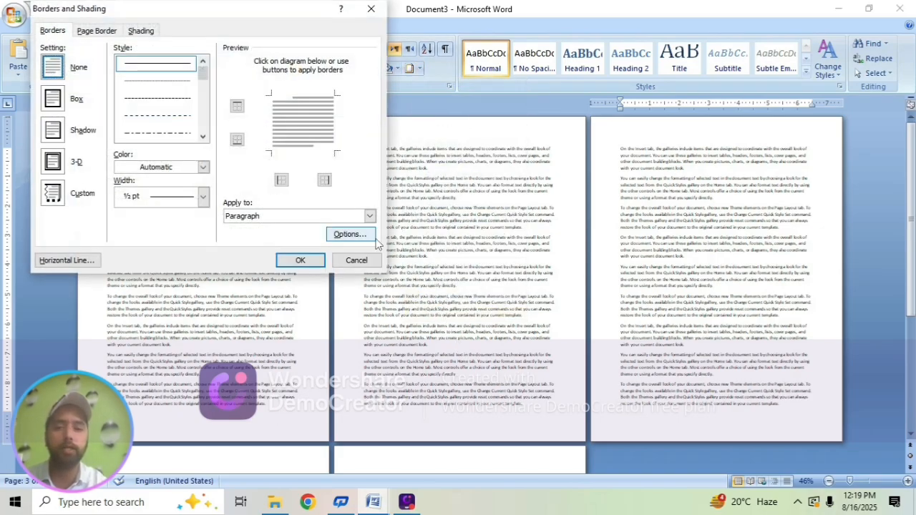
left_click(369, 216)
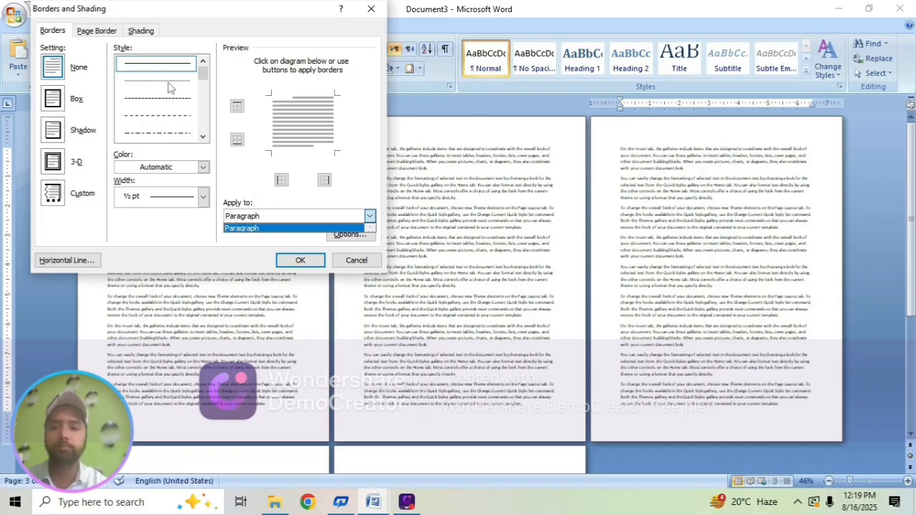
left_click(105, 34)
left_click(369, 216)
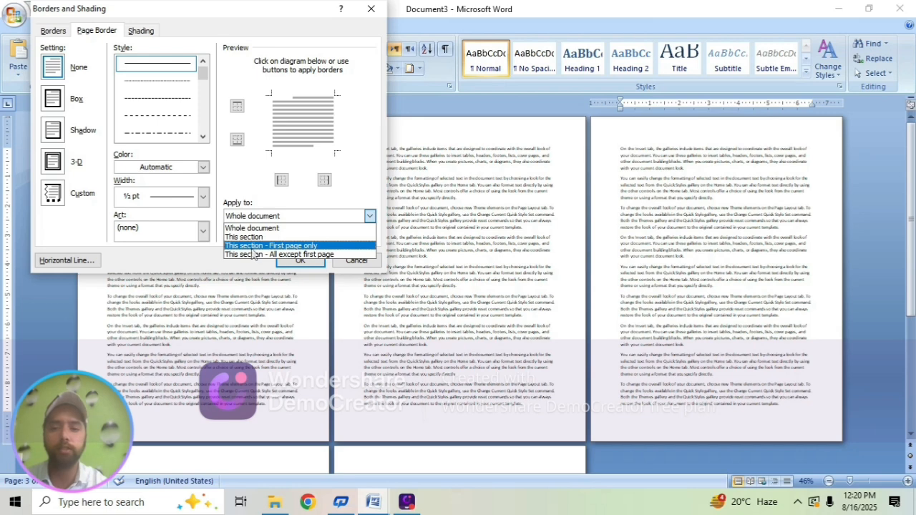
left_click(370, 215)
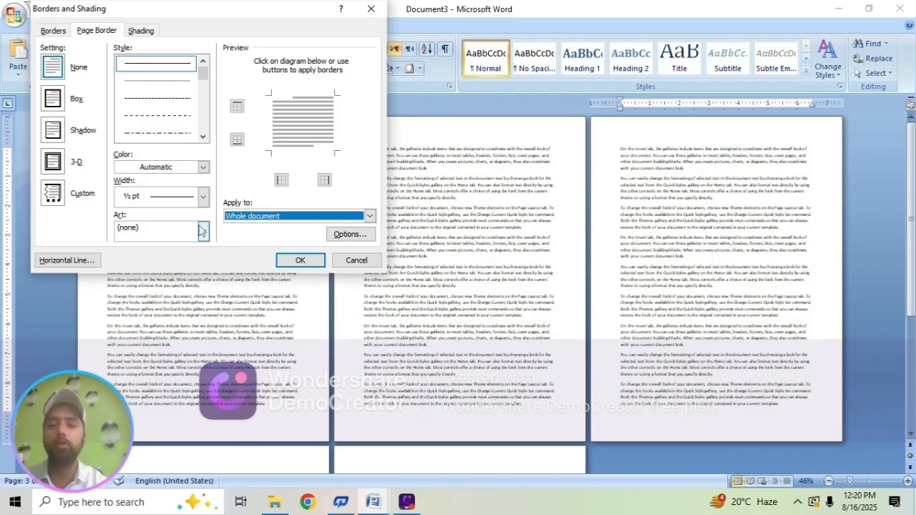
left_click(371, 10)
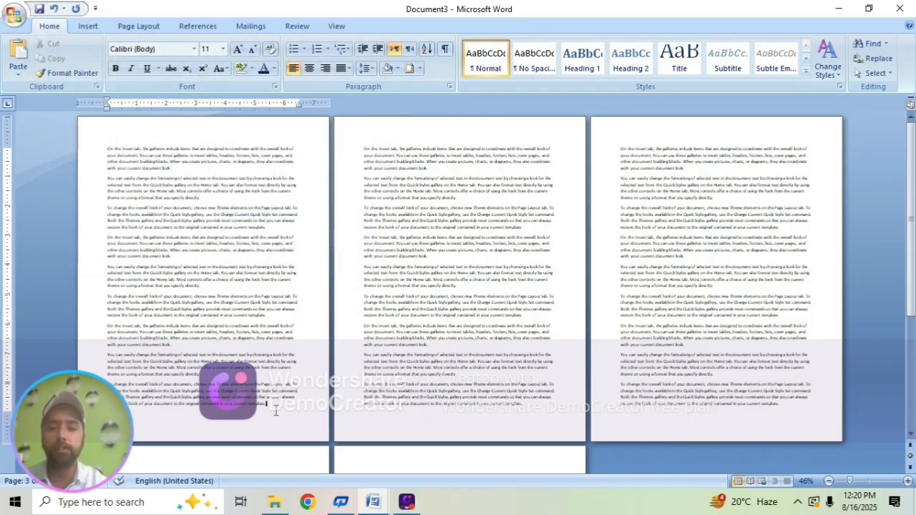
left_click(634, 416)
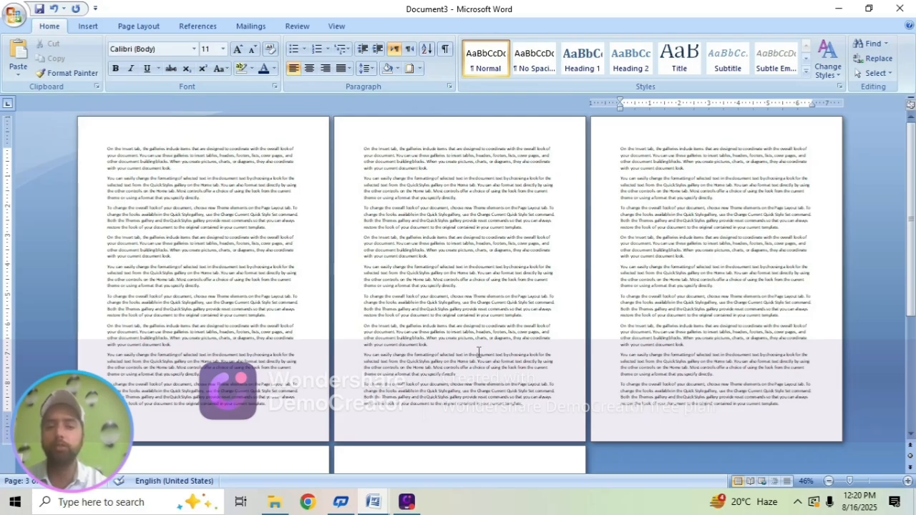
left_click(271, 413)
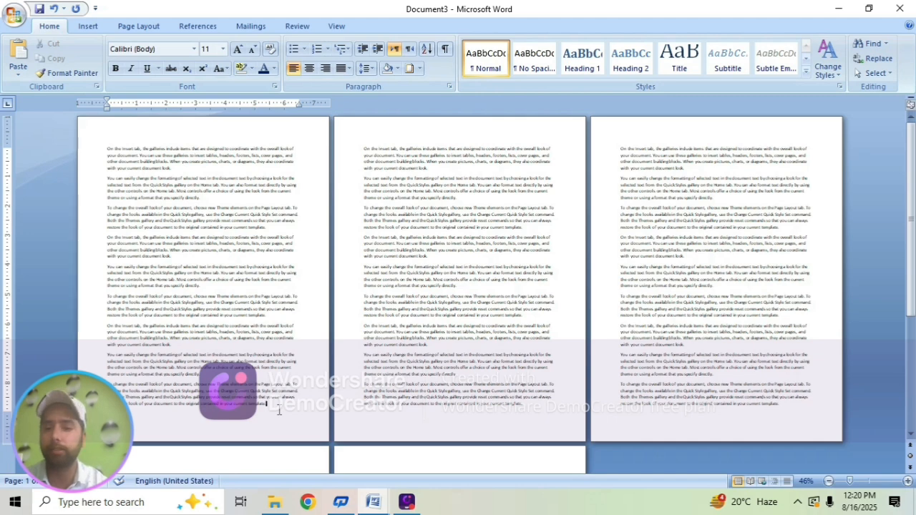
left_click(669, 391)
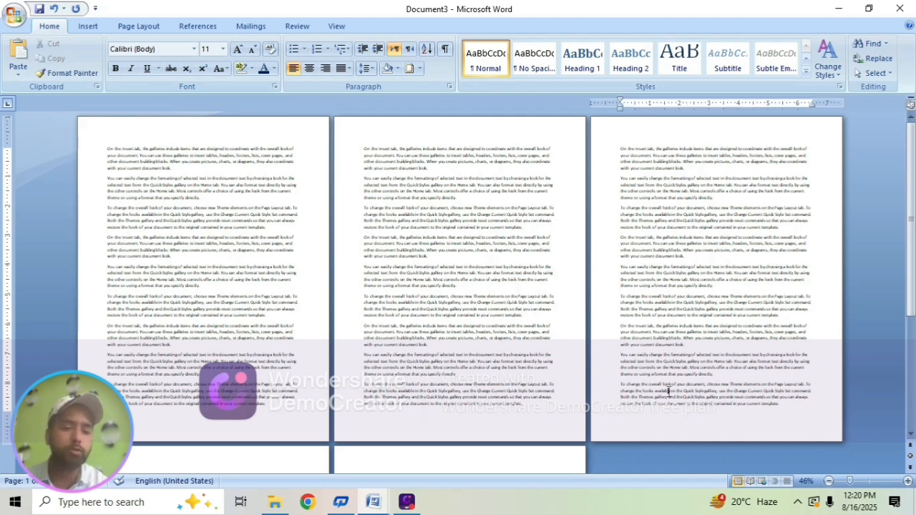
left_click(530, 411)
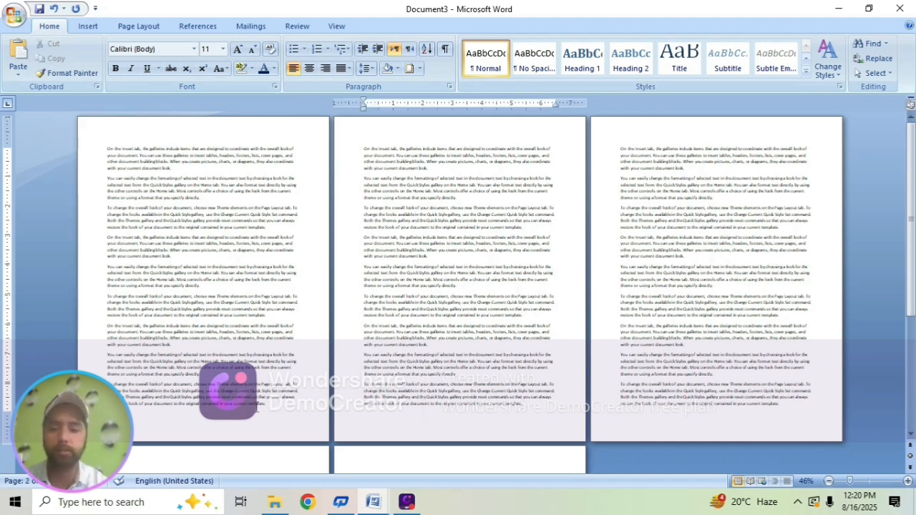
Insert a Continuous section break at the end of the first page's text
left_click(281, 409)
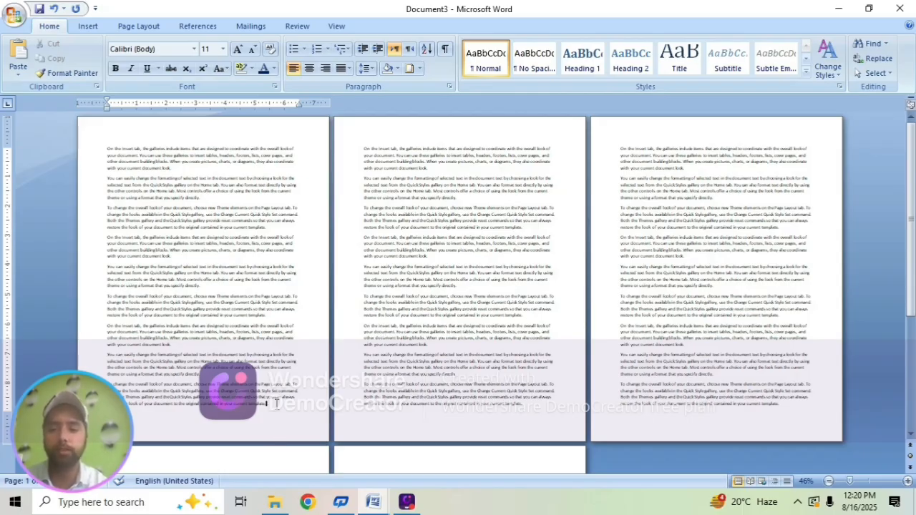
left_click(138, 27)
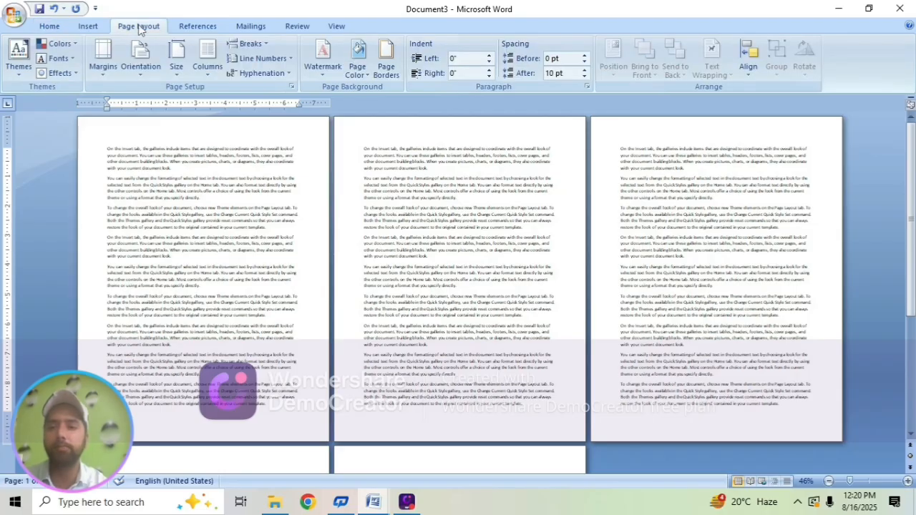
left_click(266, 47)
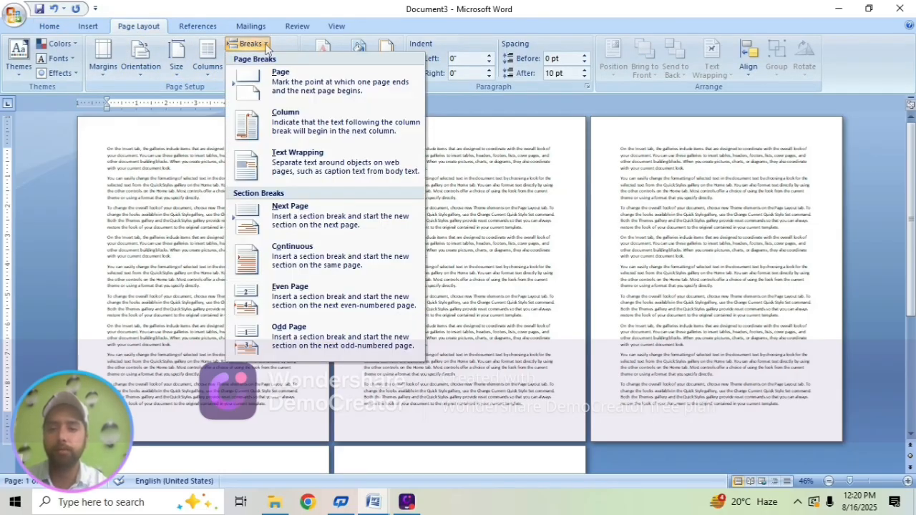
left_click(300, 262)
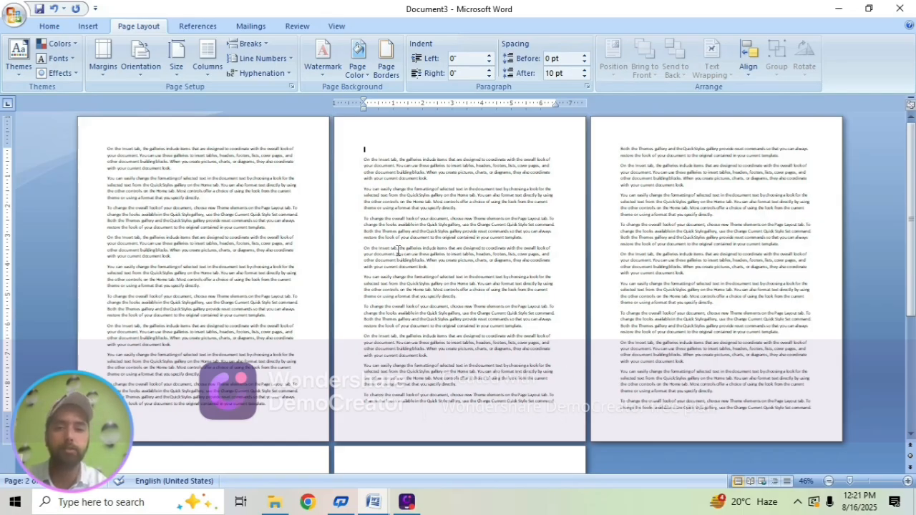
Insert a Continuous section break at the end of the second page's text
left_click(563, 405)
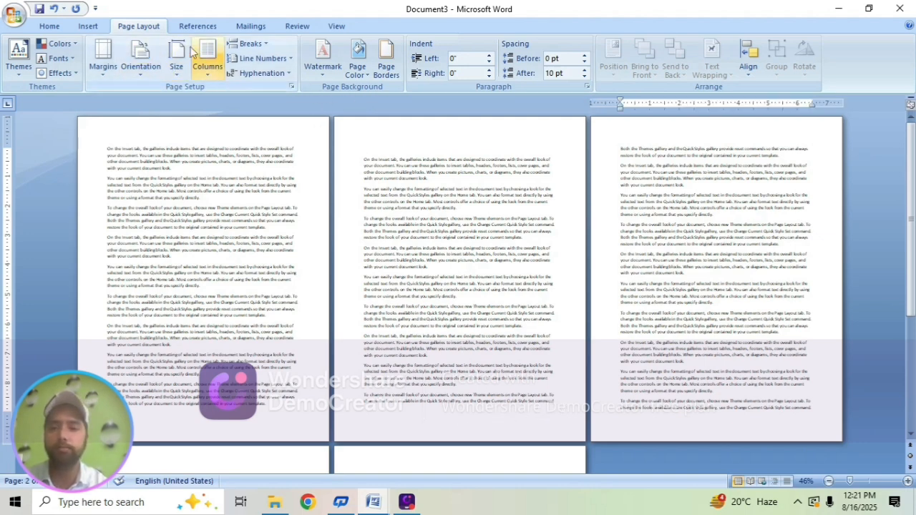
left_click(247, 44)
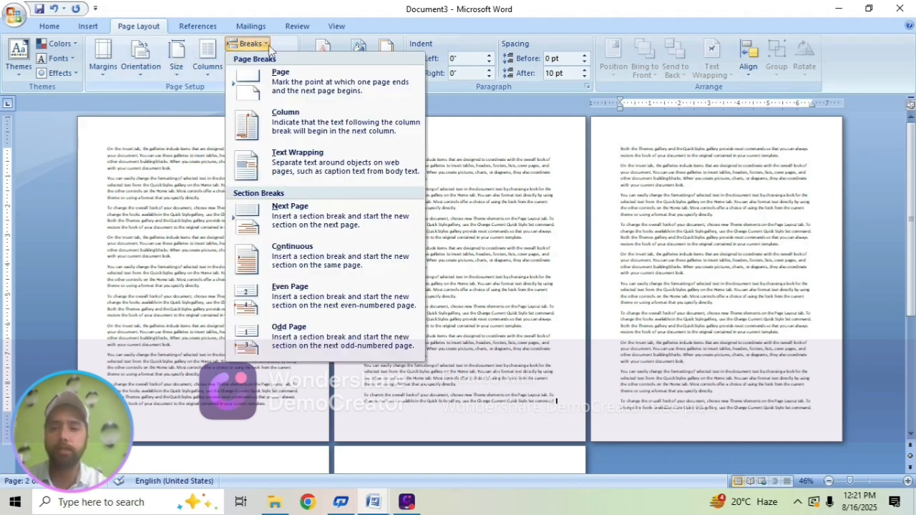
left_click(305, 259)
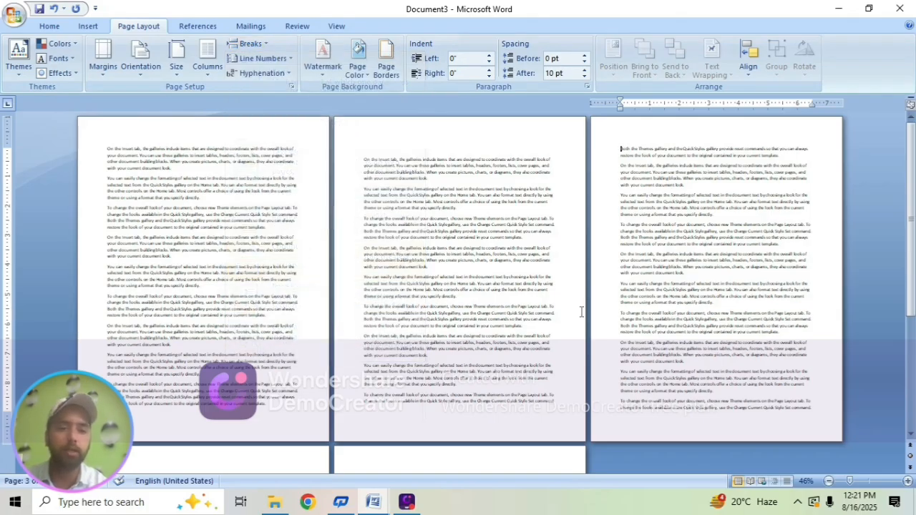
left_click(232, 242)
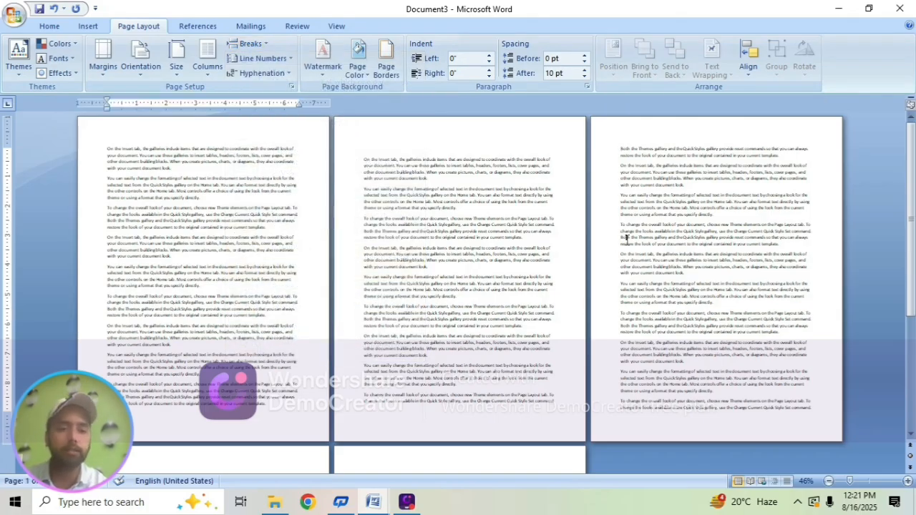
left_click(625, 238)
left_click(464, 219)
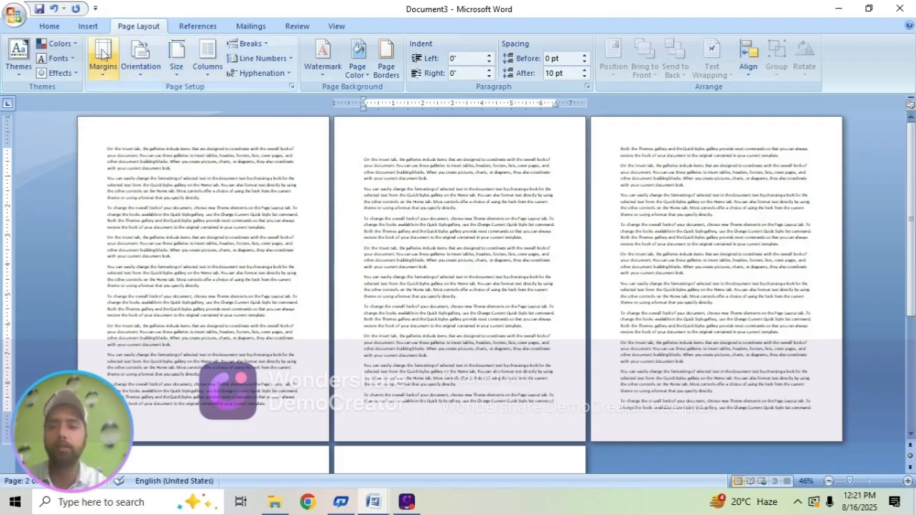
Give the second page a hot-air balloon art page border, applied to This section only
left_click(58, 29)
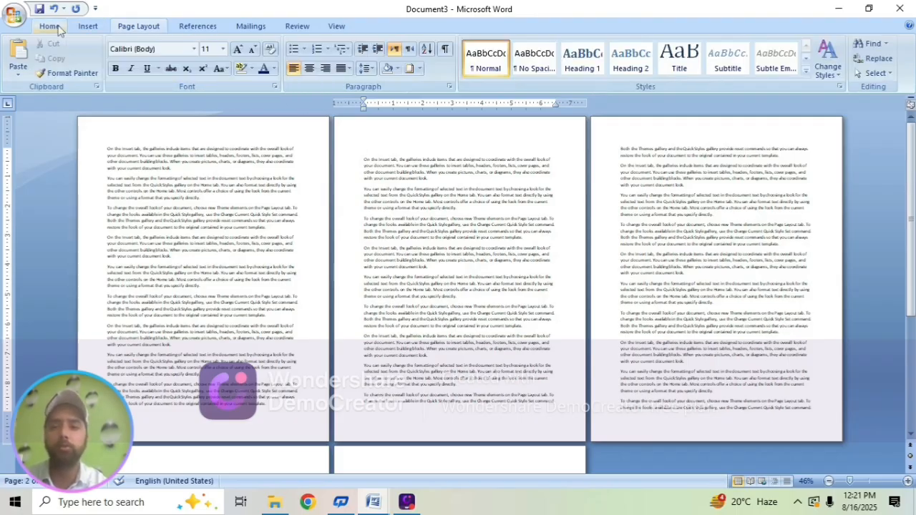
left_click(421, 70)
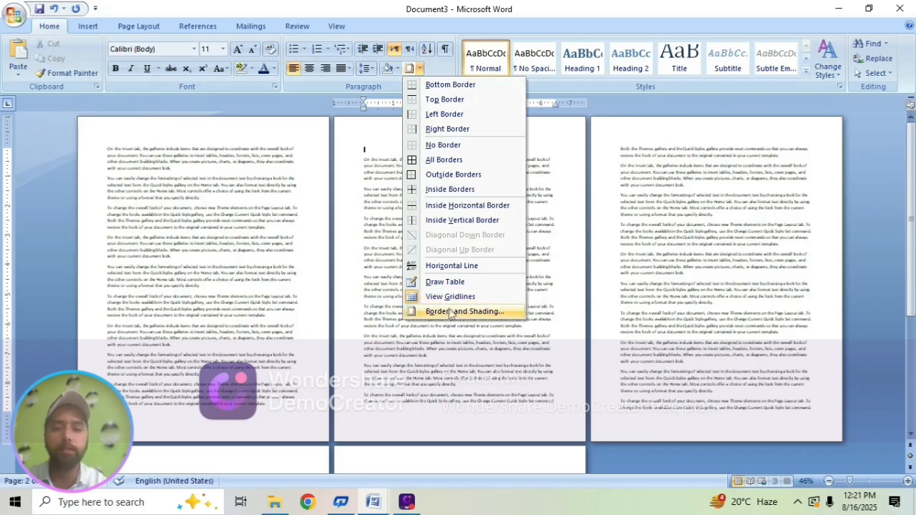
left_click(447, 311)
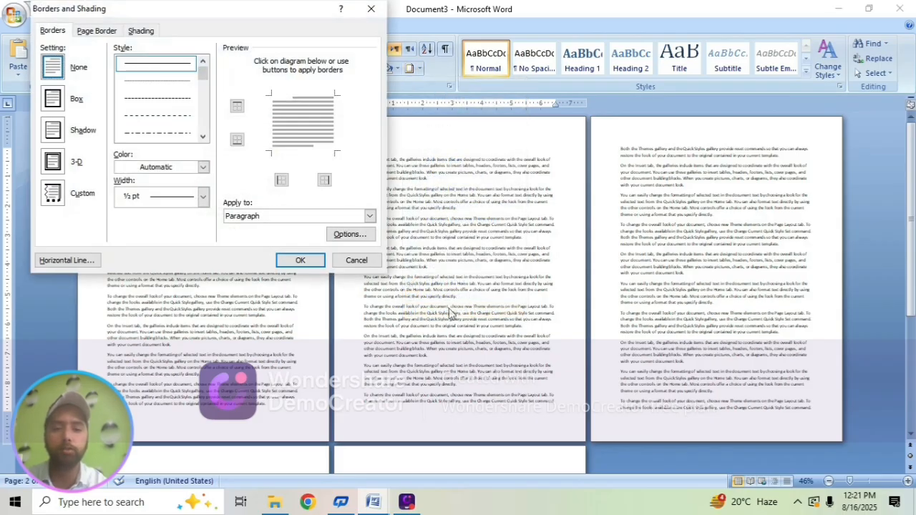
left_click(203, 198)
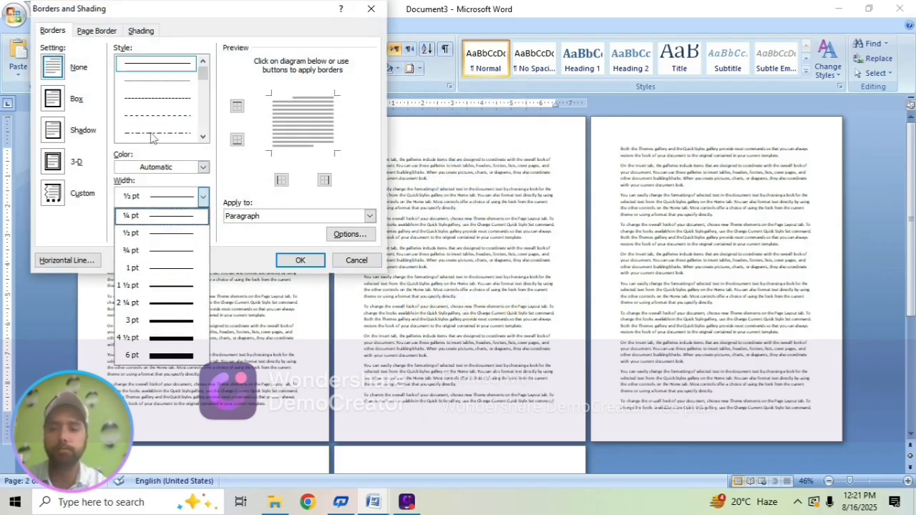
left_click(100, 32)
left_click(203, 230)
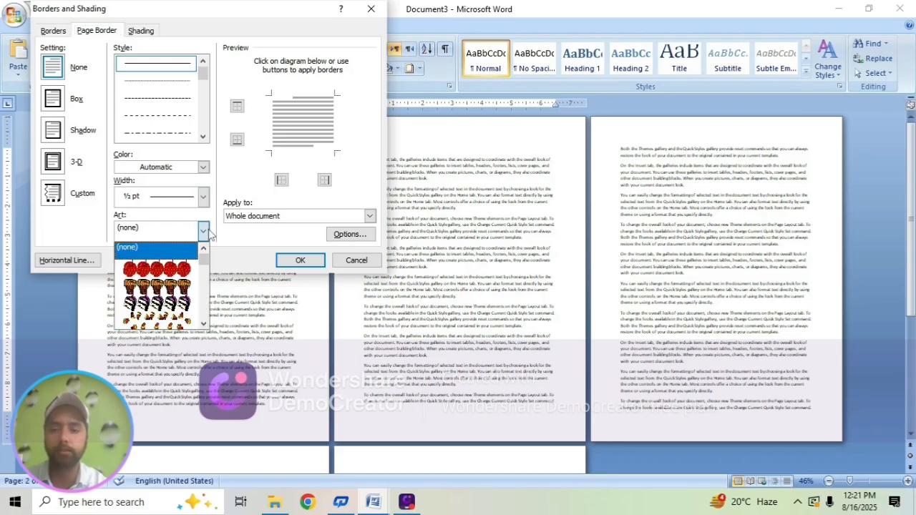
scroll(183, 296, "down", 5)
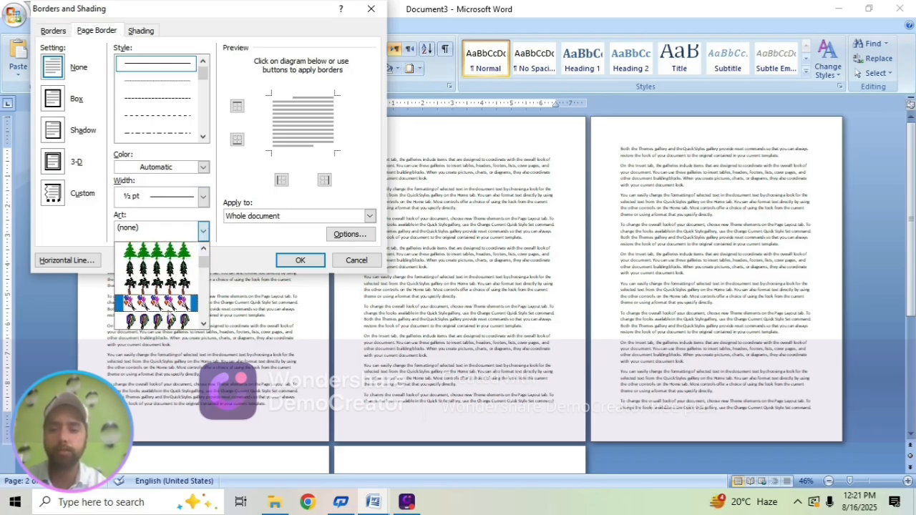
left_click(163, 319)
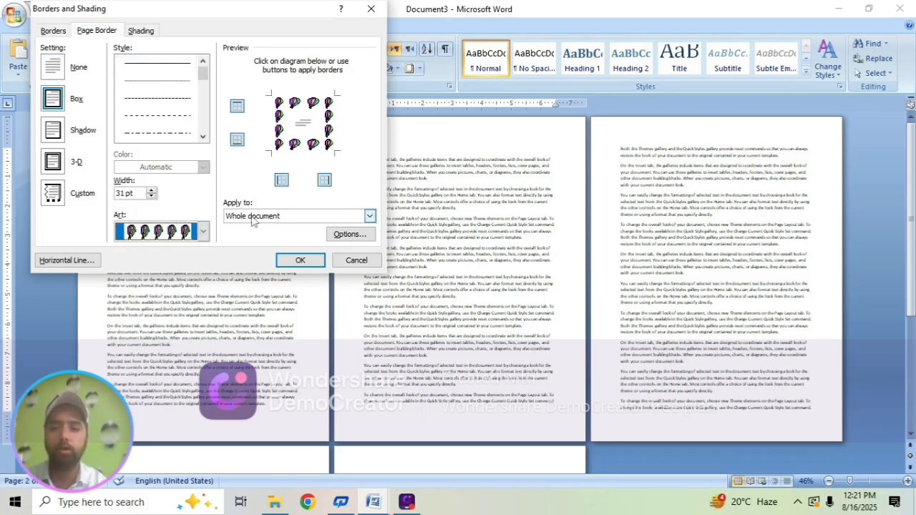
left_click(277, 218)
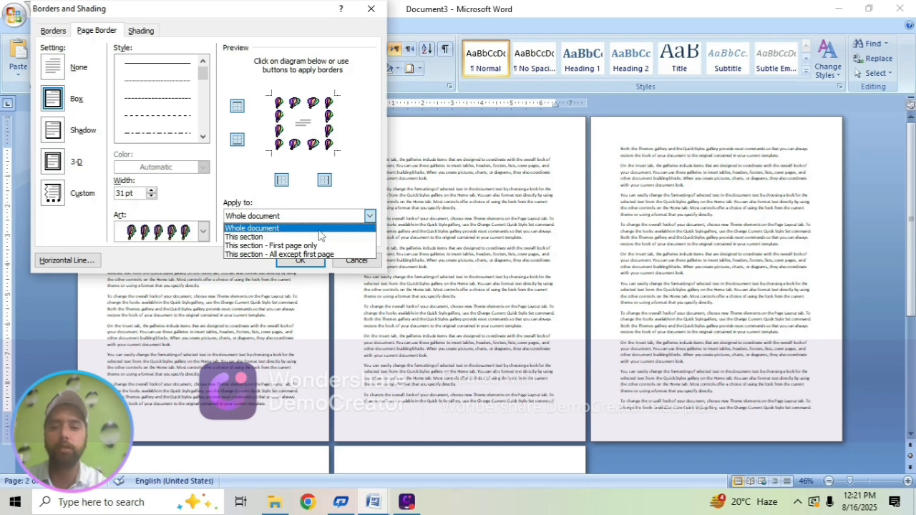
left_click(320, 237)
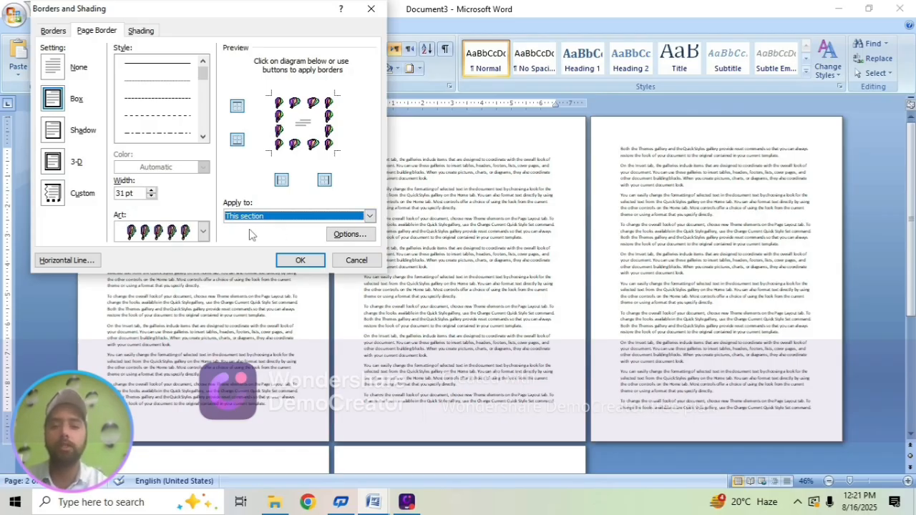
left_click(299, 260)
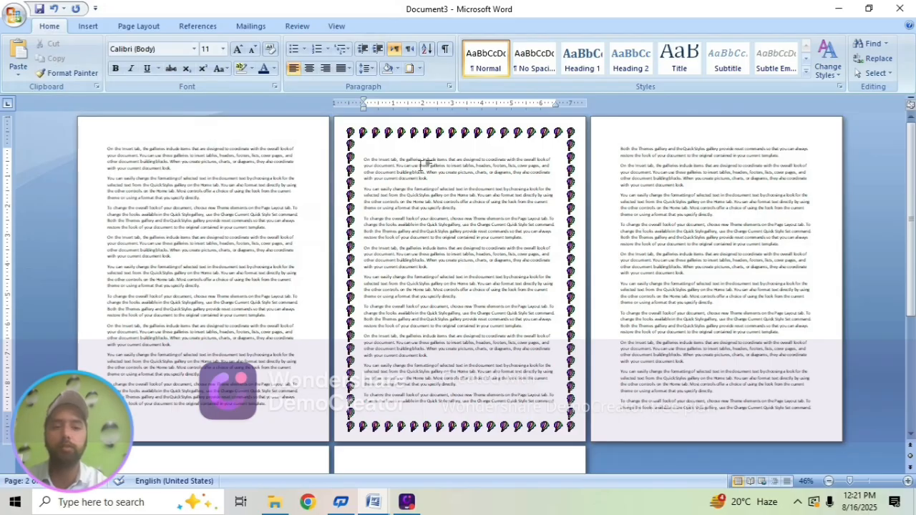
Check the pages before and after the balloon-bordered page to compare how each section is bordered
left_click(646, 264)
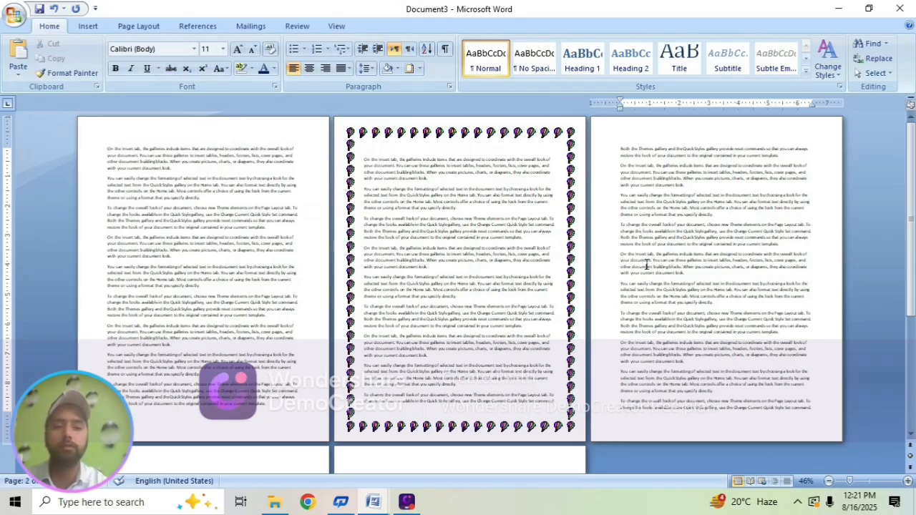
left_click(219, 212)
left_click(395, 209)
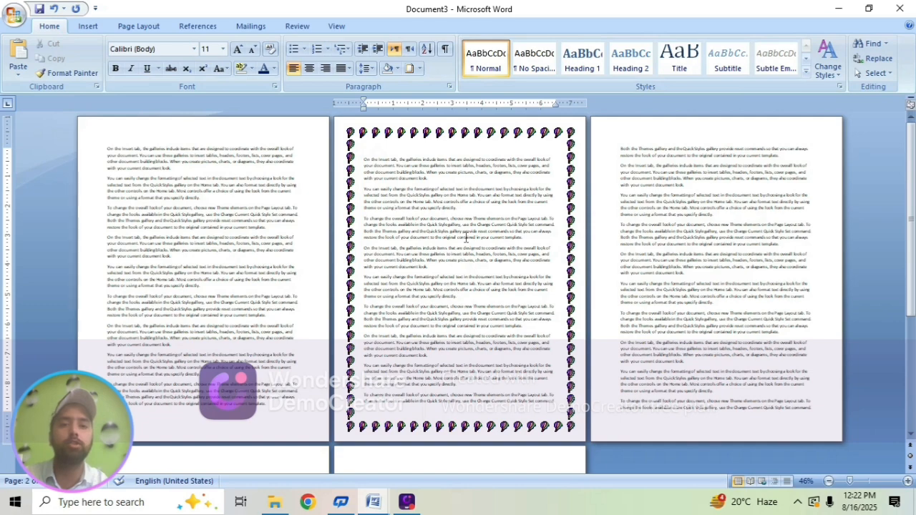
left_click(582, 57)
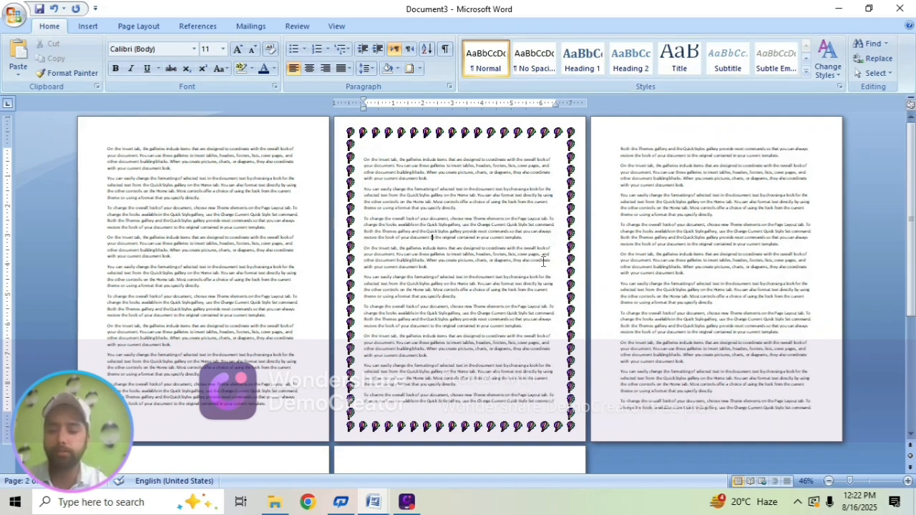
scroll(543, 261, "up", 12, "ctrl")
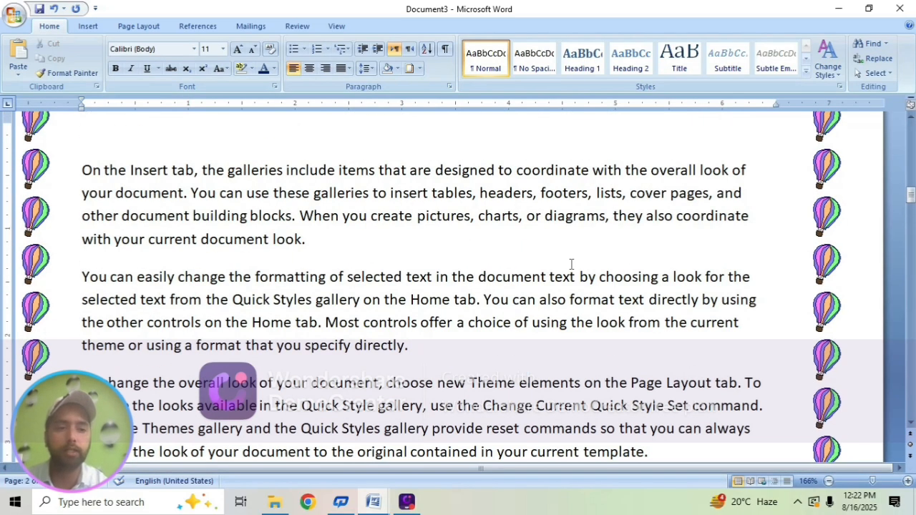
scroll(572, 264, "down", 4, "ctrl")
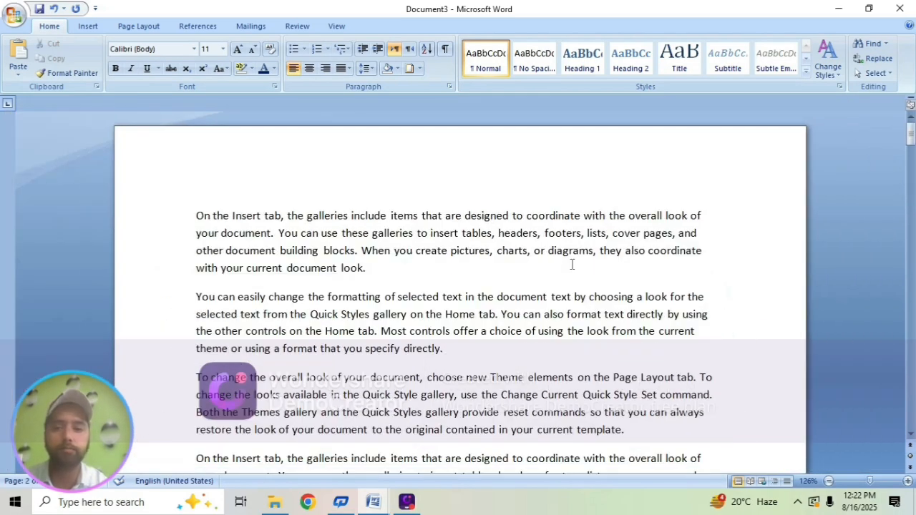
left_click(197, 213)
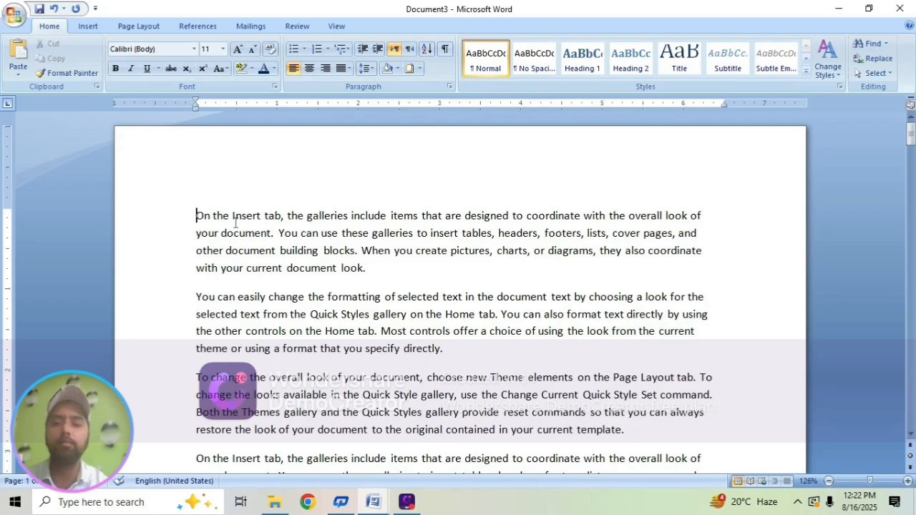
left_click(274, 233)
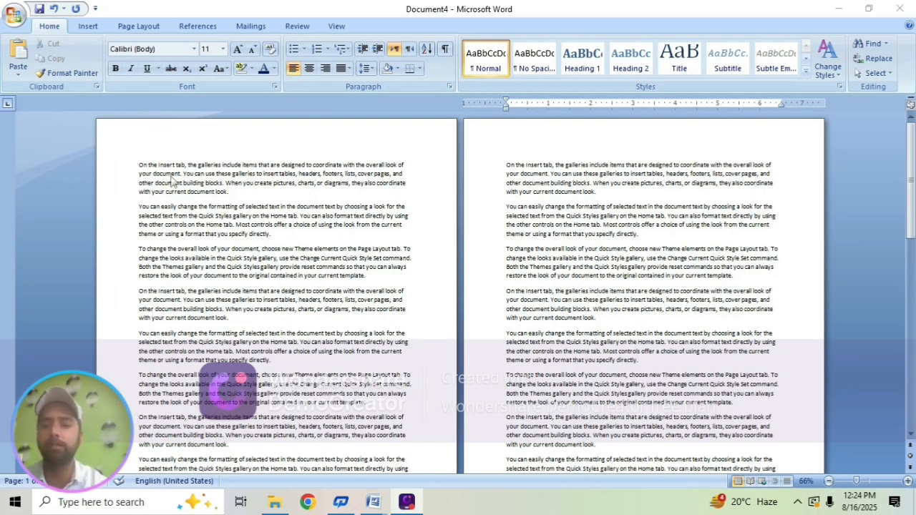
Insert a blank page before the first paragraph of the document and check the page layout
left_click(139, 165)
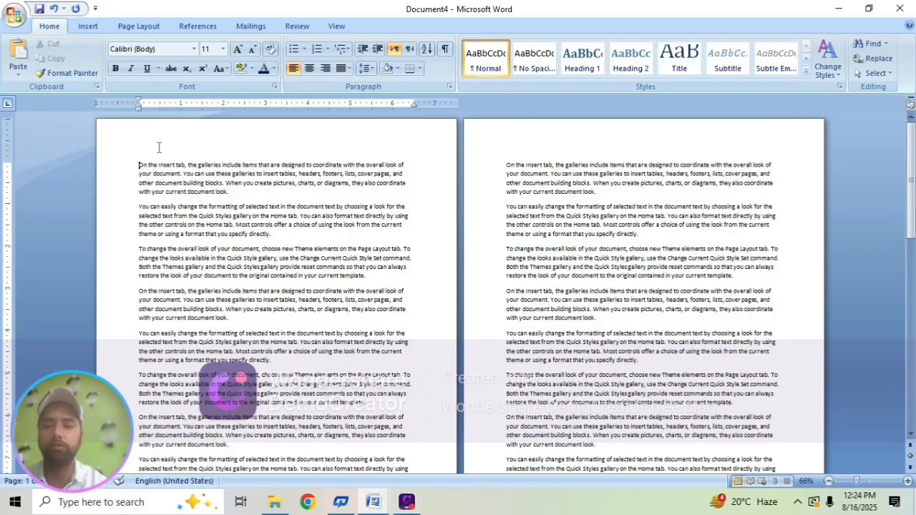
left_click(88, 25)
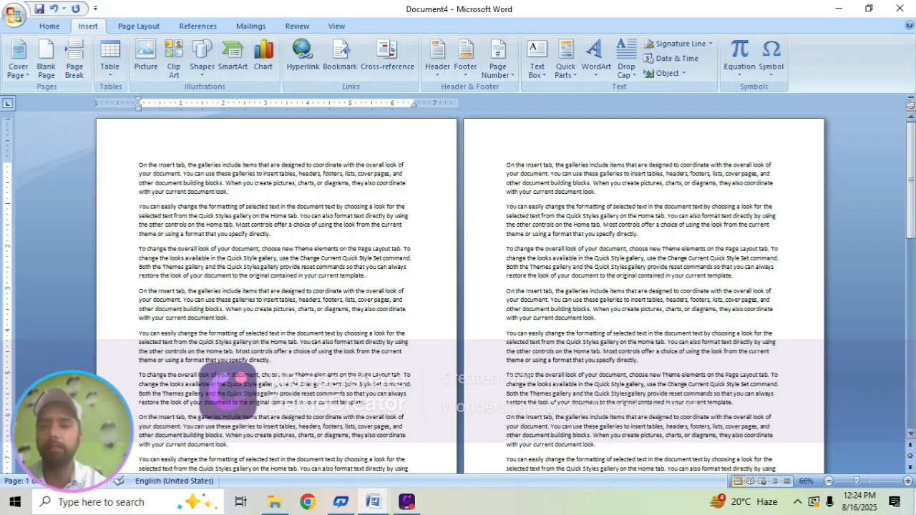
left_click(47, 50)
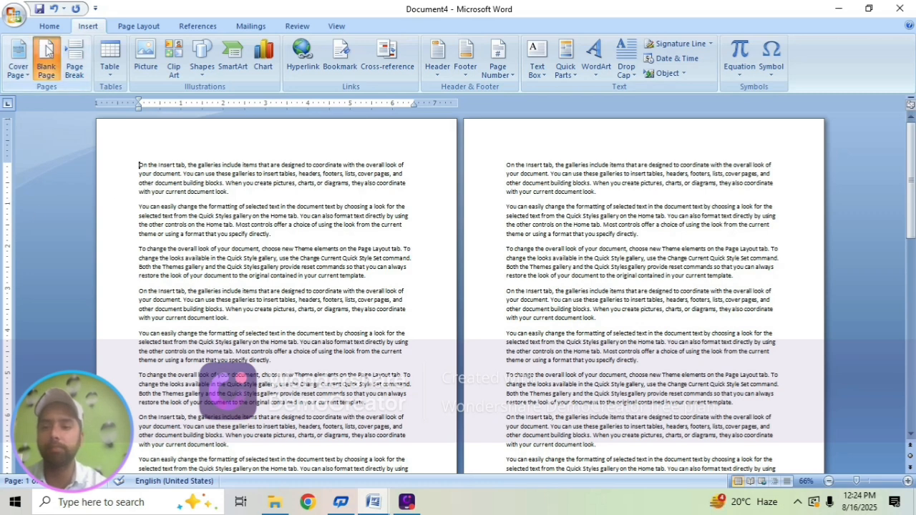
left_click(268, 175)
scroll(261, 175, "down", 4)
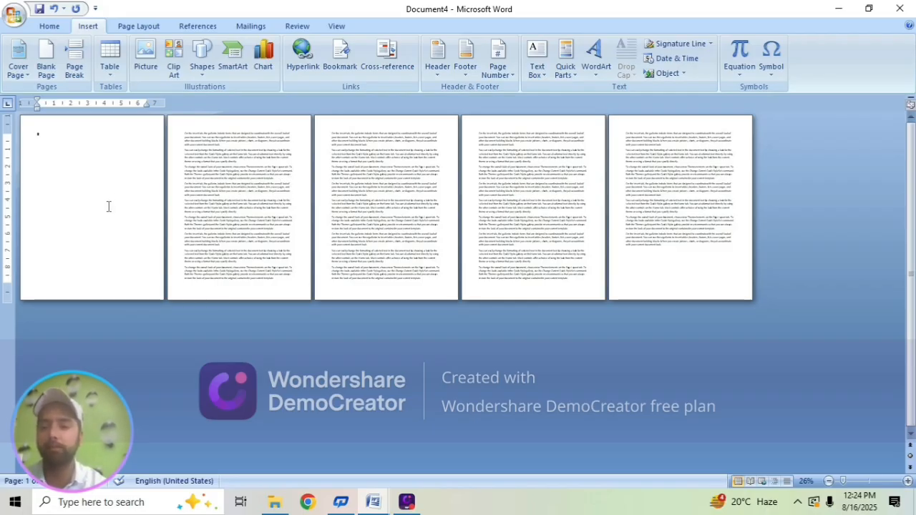
Add the title "Kashmir" on its own line above the first paragraph of the second page
left_click(54, 27)
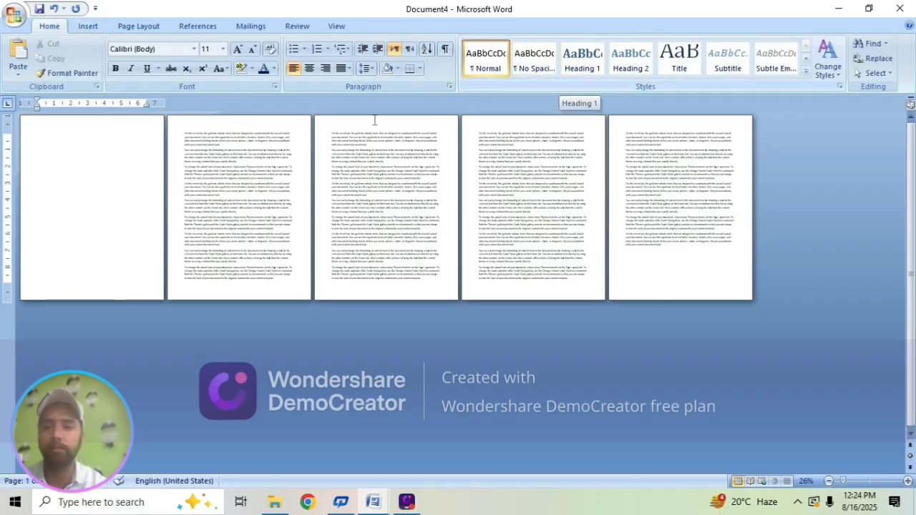
scroll(296, 231, "up", 4)
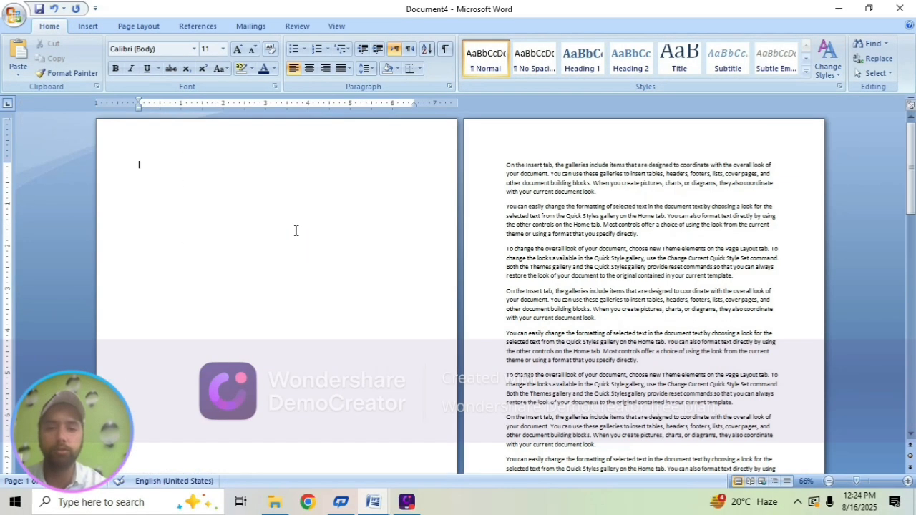
left_click(506, 157)
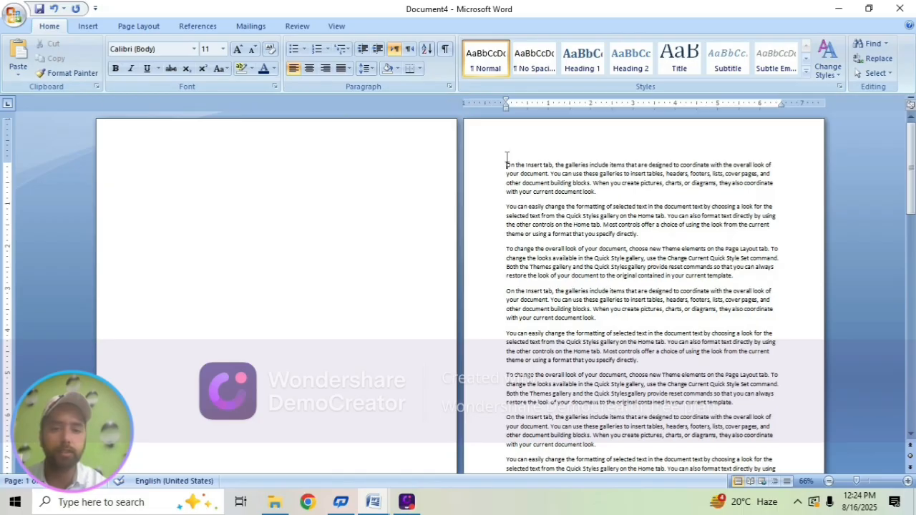
type("kashmir")
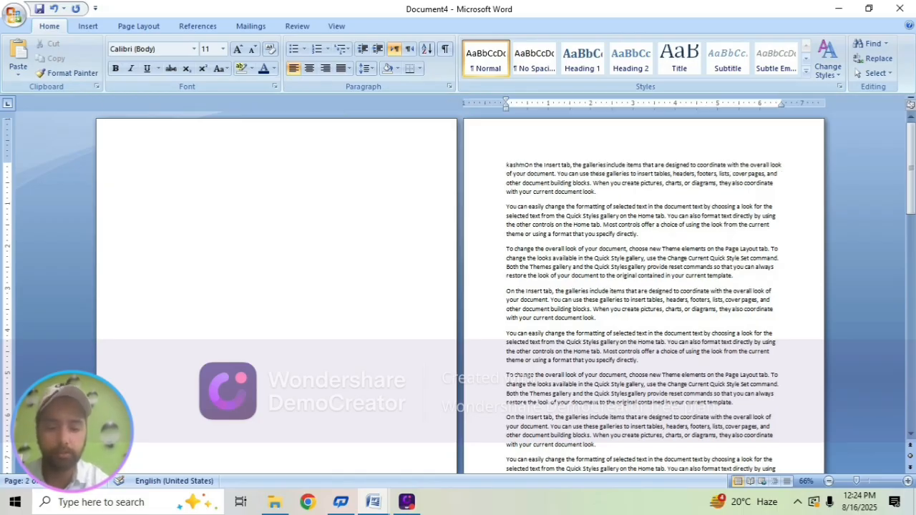
key("Return")
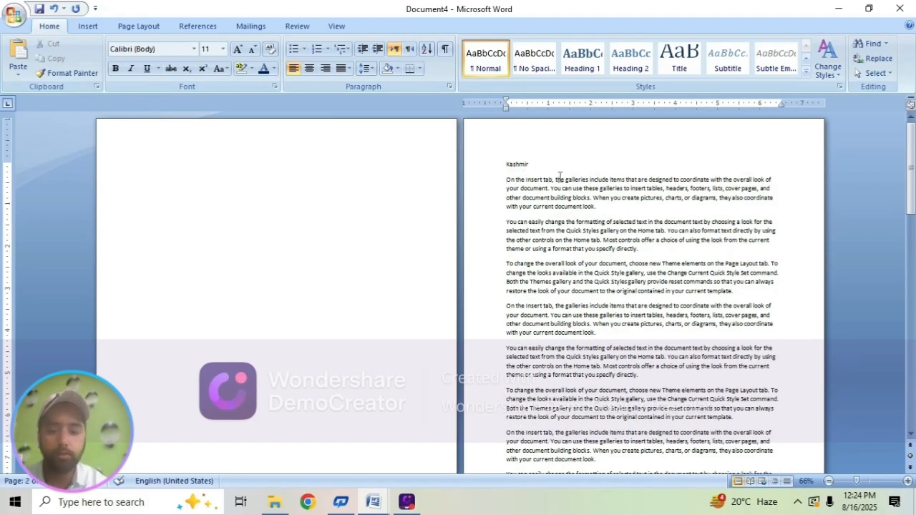
Apply the Heading 1 style to the "Kashmir" title
scroll(560, 176, "up", 3, "ctrl")
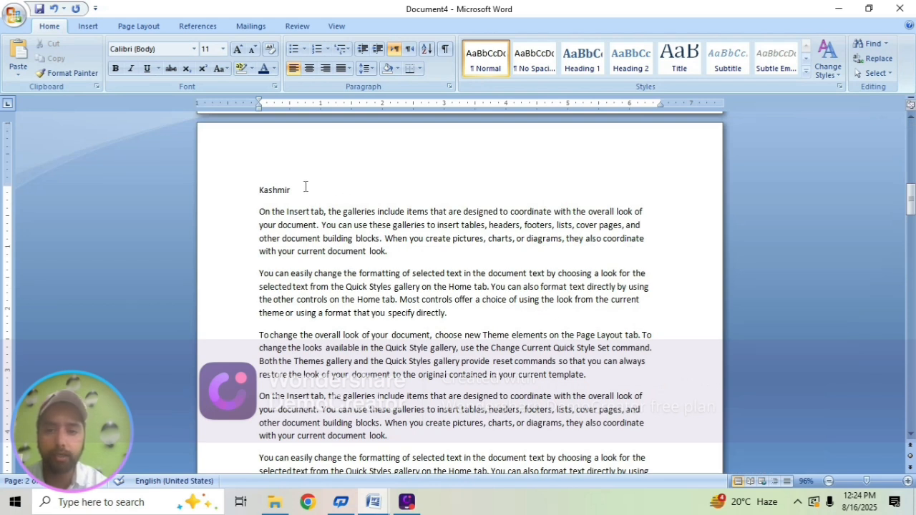
left_click_drag(306, 187, 235, 190)
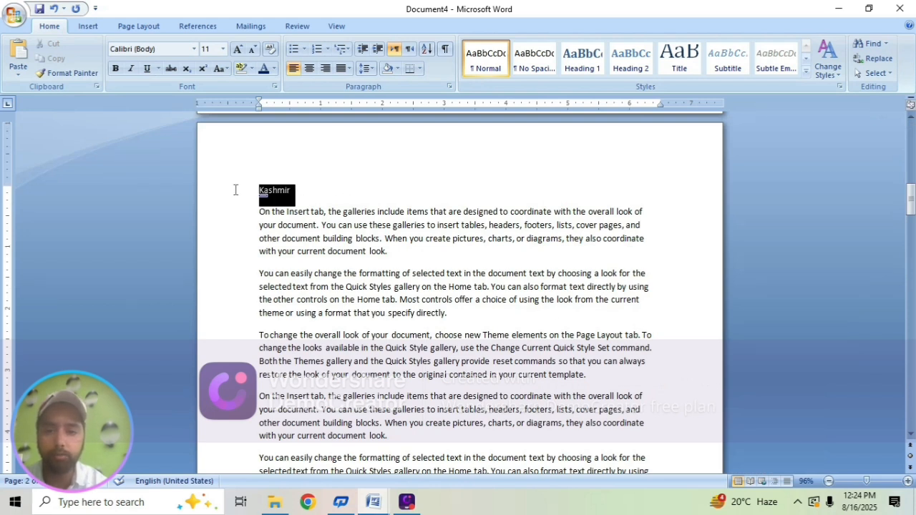
left_click(398, 69)
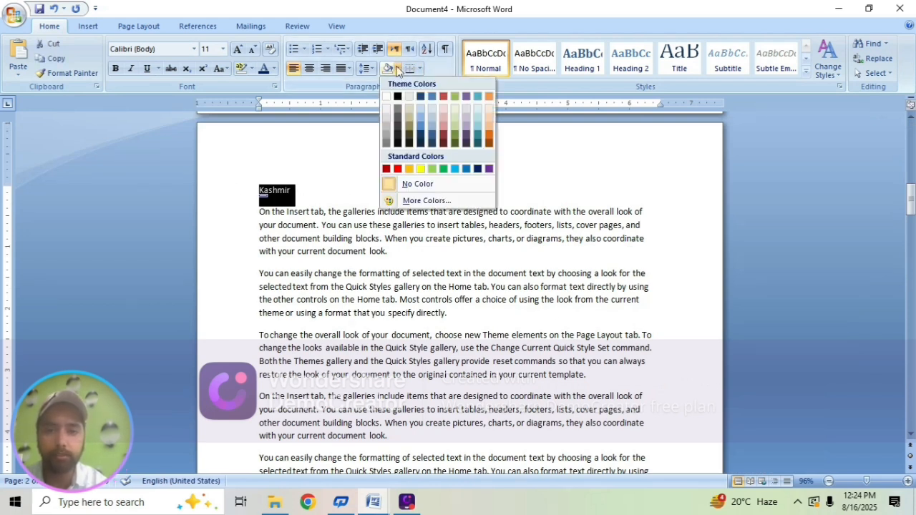
left_click(579, 63)
left_click(332, 190)
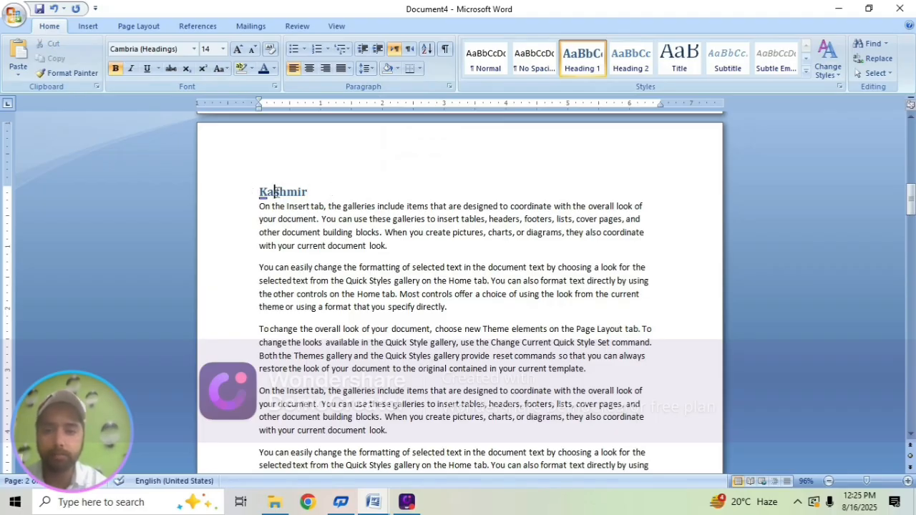
Add the title "Kangan" on its own line before the paragraph that starts the third page
scroll(317, 197, "down", 15)
double_click(328, 204)
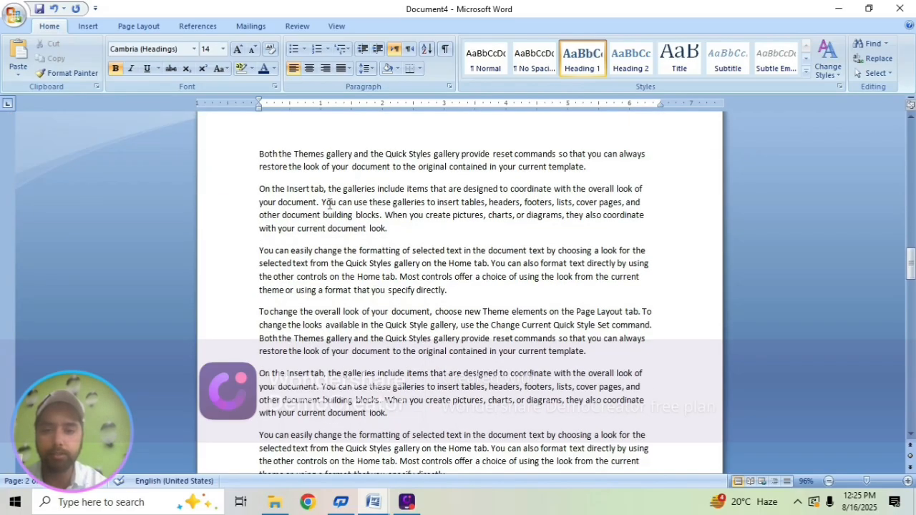
left_click(259, 154)
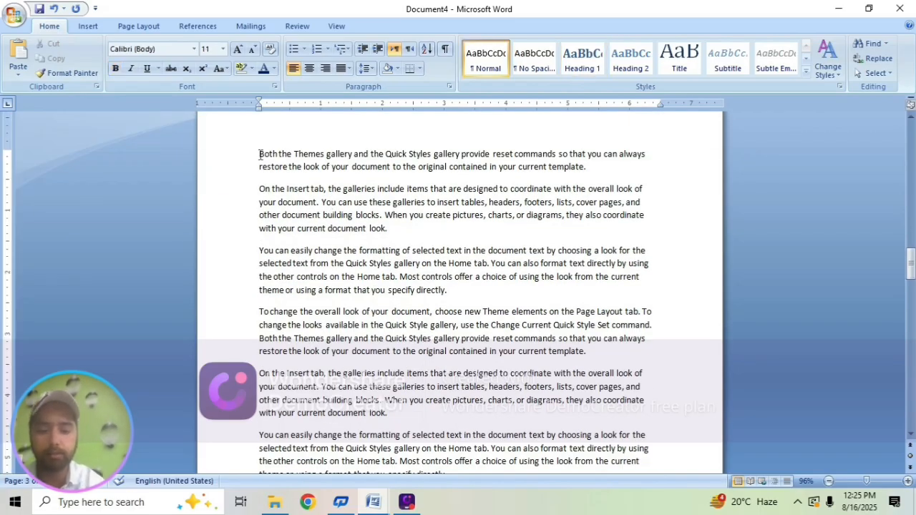
type("kangan")
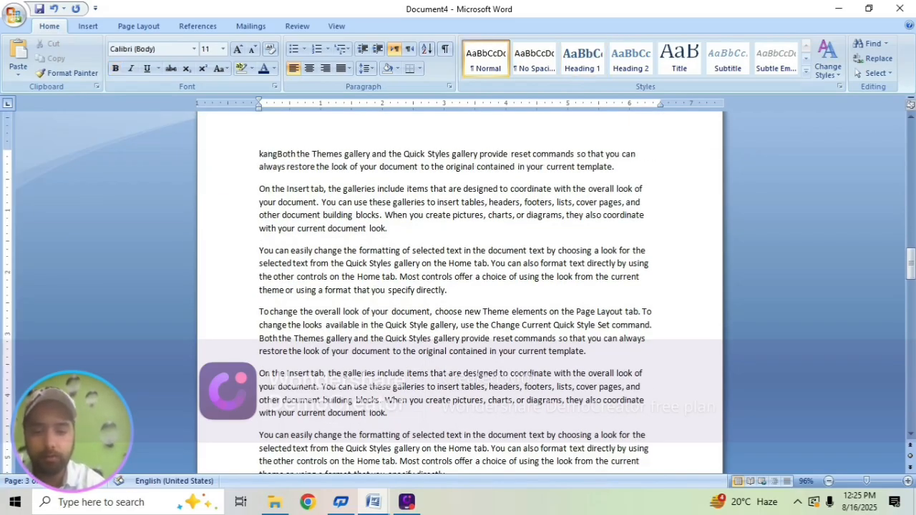
key("ctrl+z")
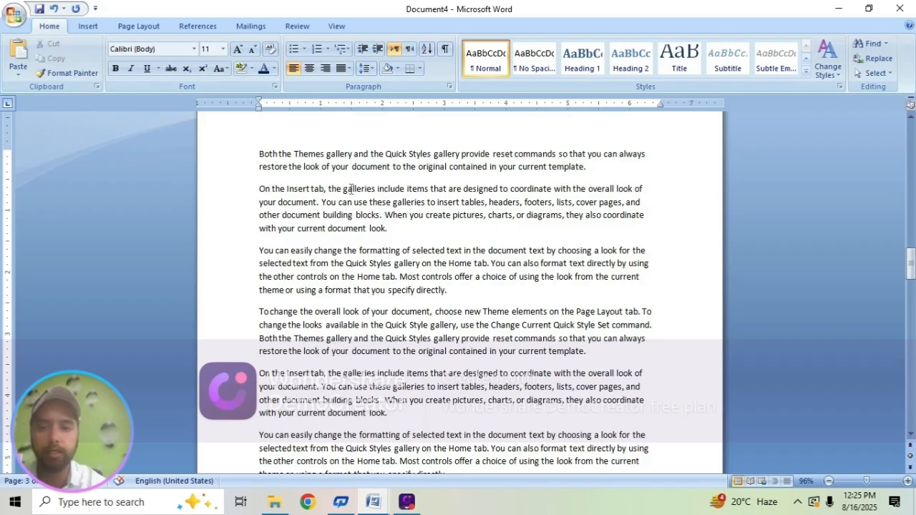
scroll(352, 189, "up", 4)
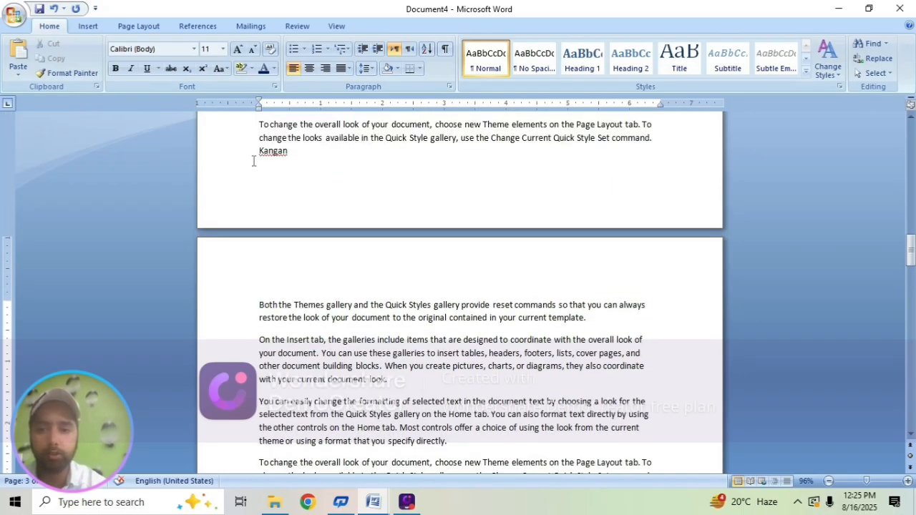
Move the "Kangan" title from the end of the second page to the top of the third page
left_click(254, 153)
key("Return")
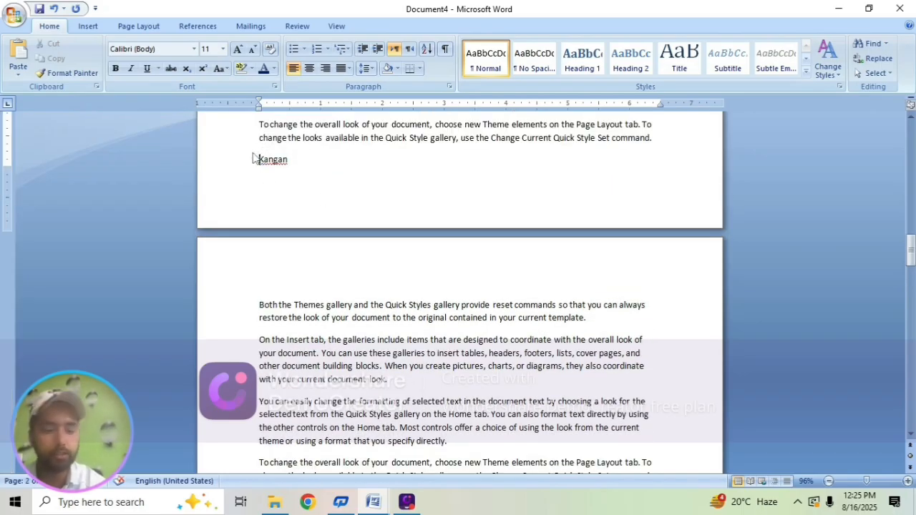
key("Return")
key("Return")
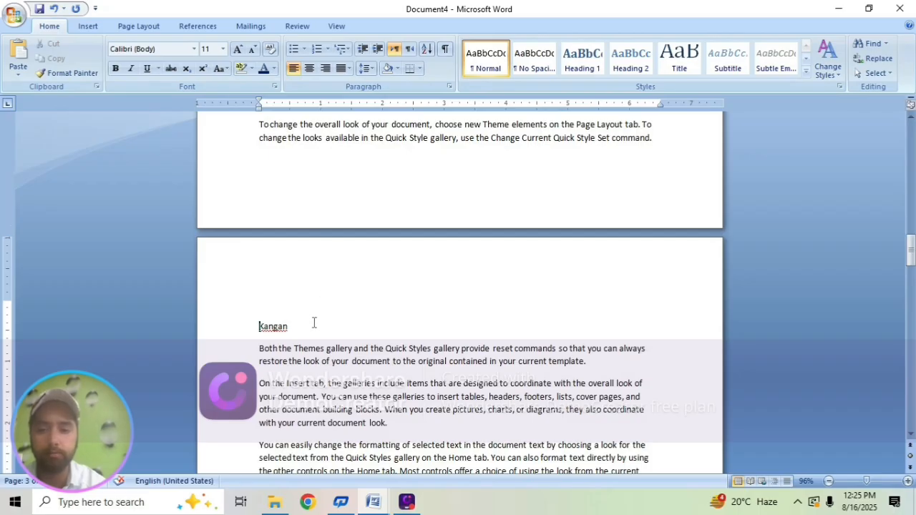
Apply the Heading 1 style to the "Kangan" title
scroll(314, 323, "down", 1)
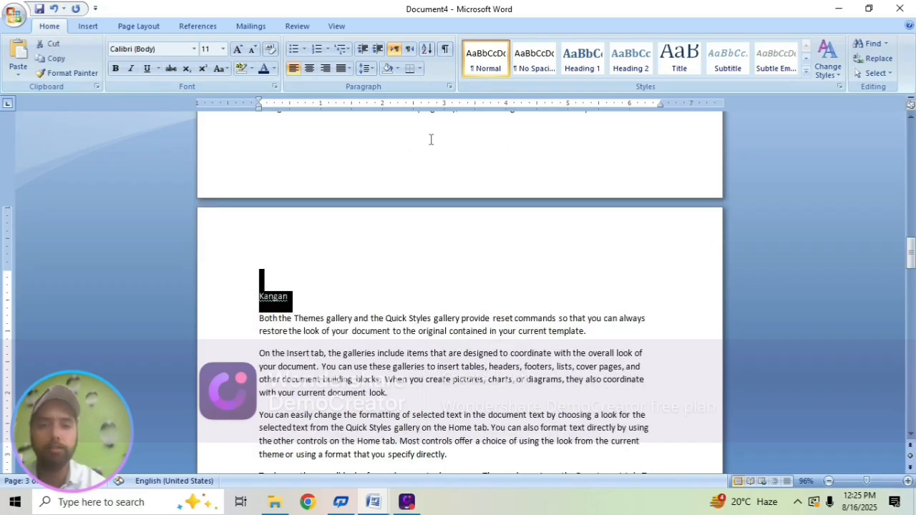
left_click_drag(268, 297, 249, 287)
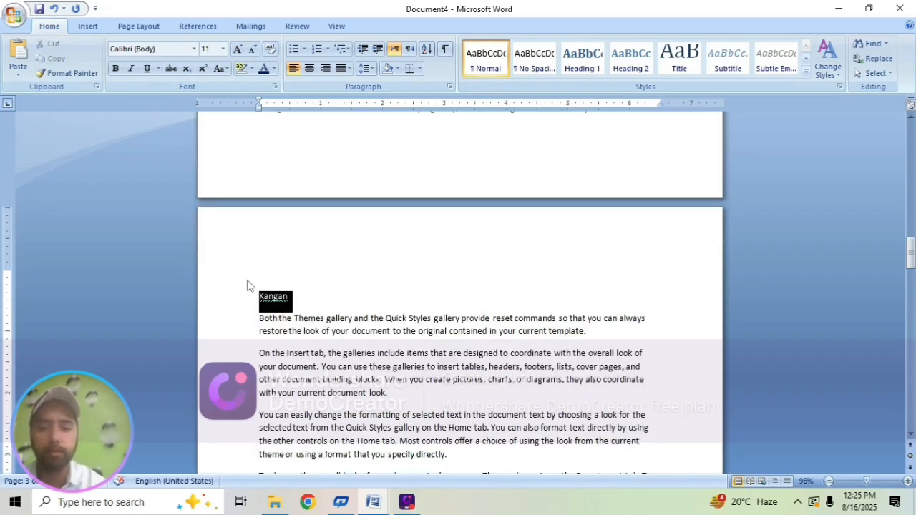
left_click(580, 65)
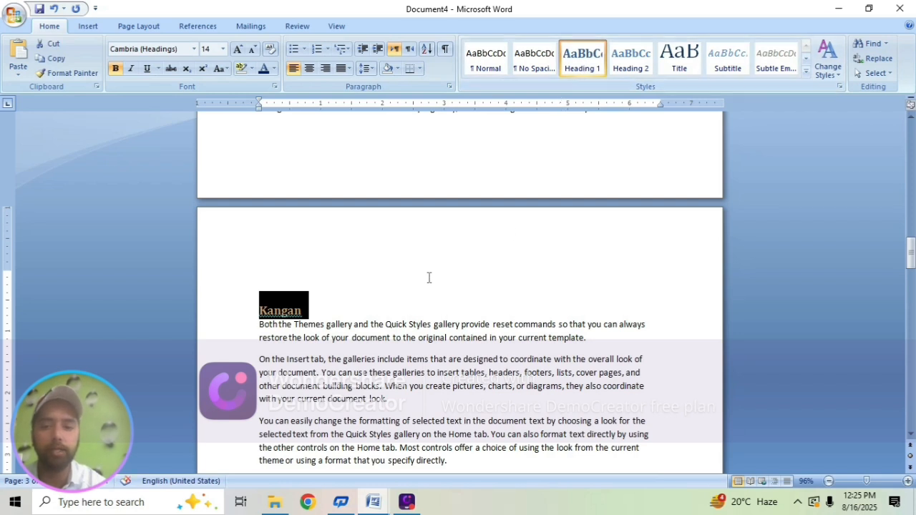
left_click(402, 283)
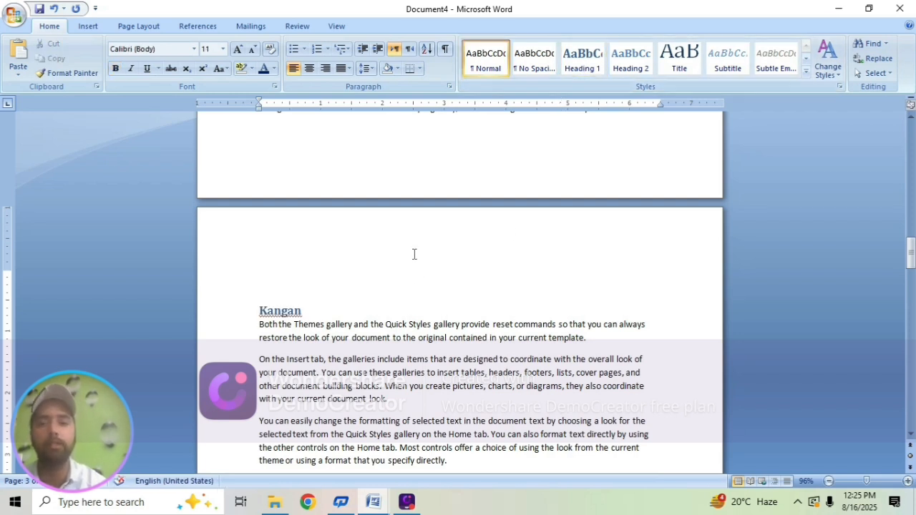
left_click(206, 27)
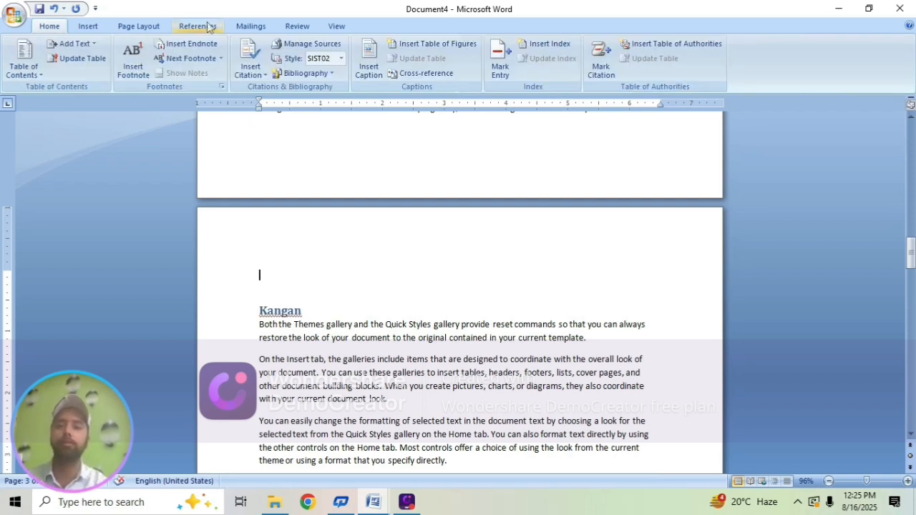
left_click(93, 45)
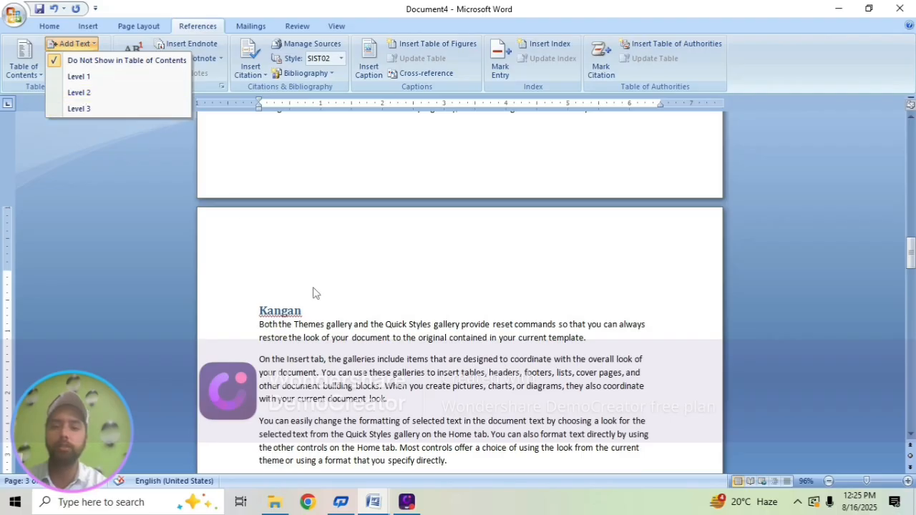
left_click(333, 303)
left_click(311, 312)
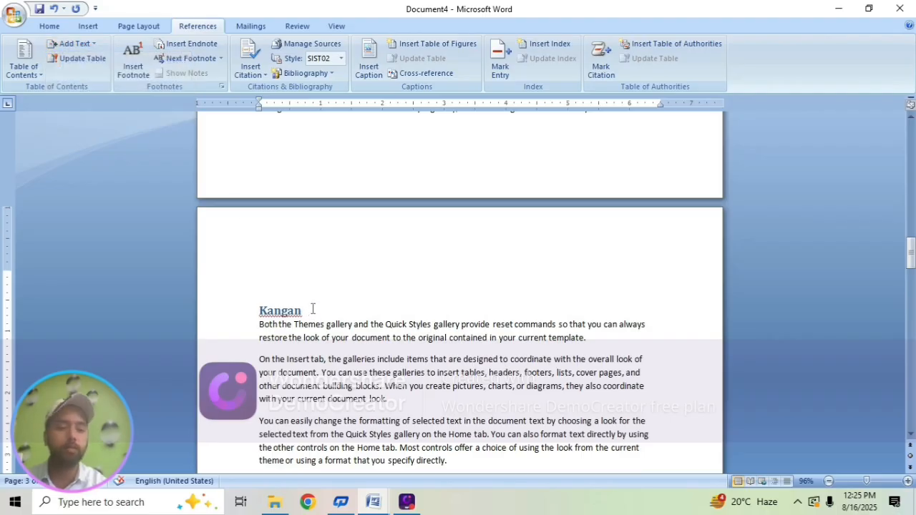
Add the title "Mouse" on its own line at the top of the fourth page
scroll(314, 304, "down", 15)
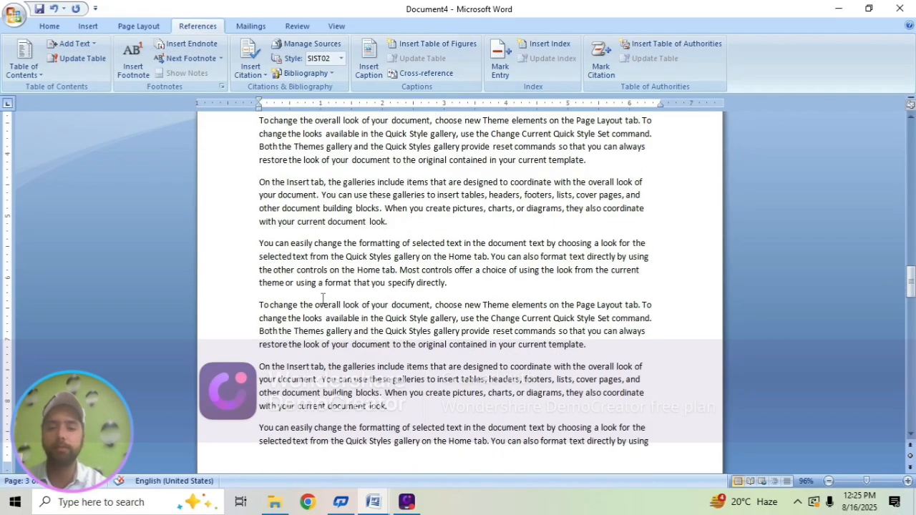
scroll(323, 298, "down", 5)
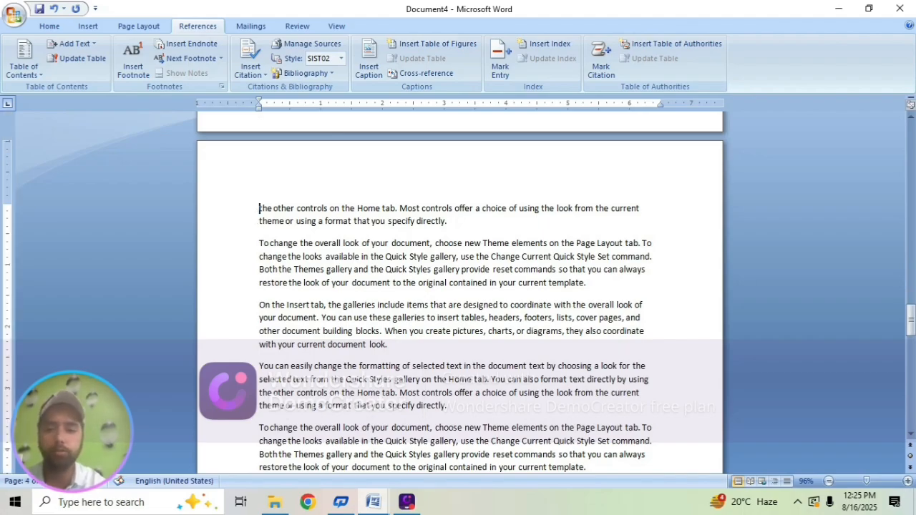
type("mouse")
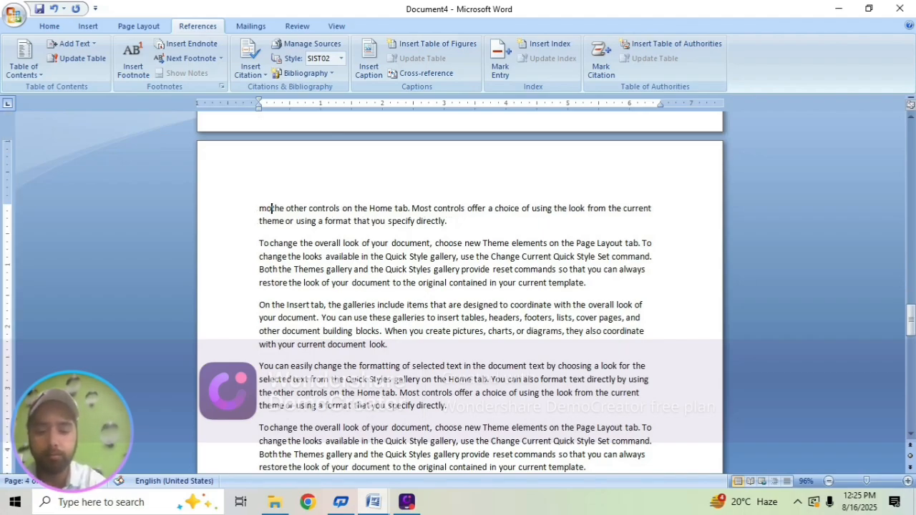
key("Return")
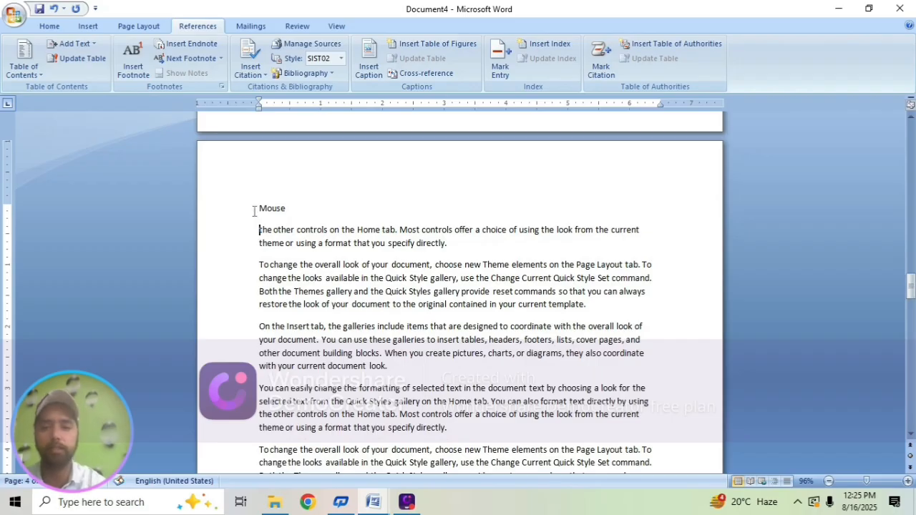
Apply the Heading 1 style to the "Mouse" title
double_click(287, 208)
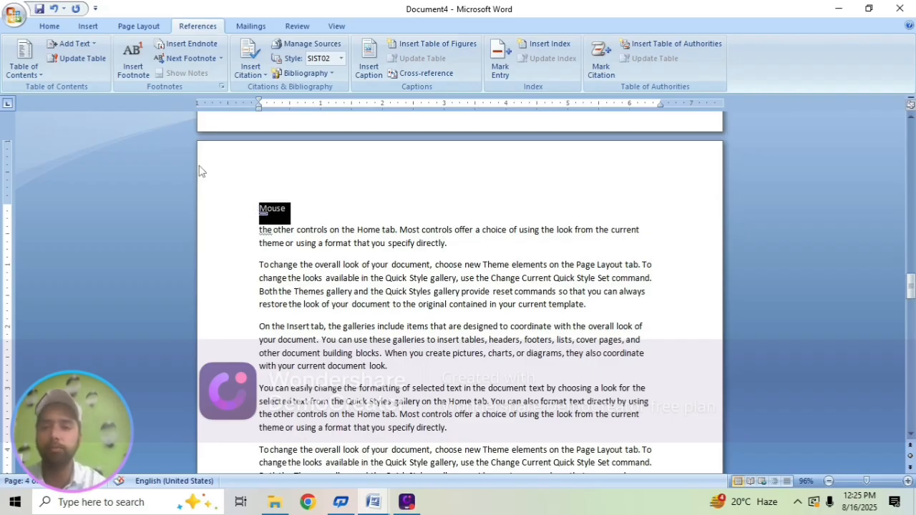
left_click(52, 27)
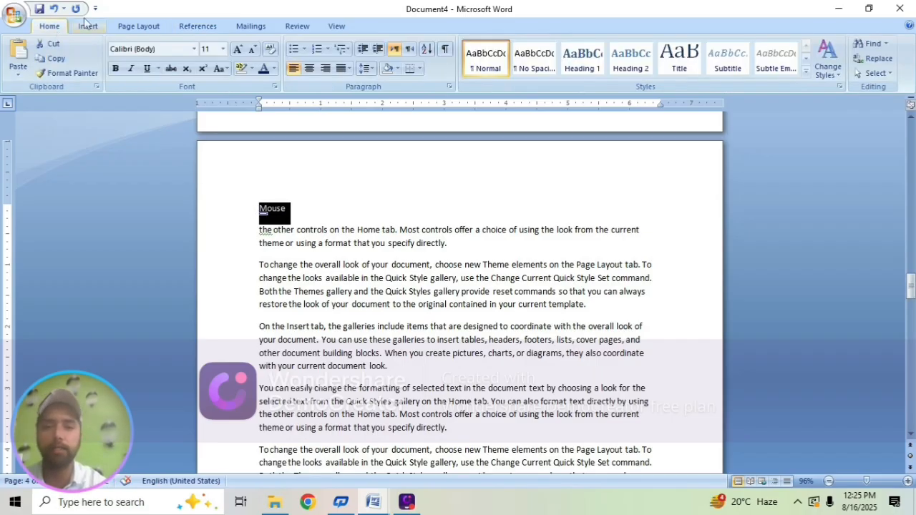
left_click(582, 60)
Add the title "Computer" on its own line at the top of the fifth page, above its first paragraph
scroll(384, 233, "down", 18)
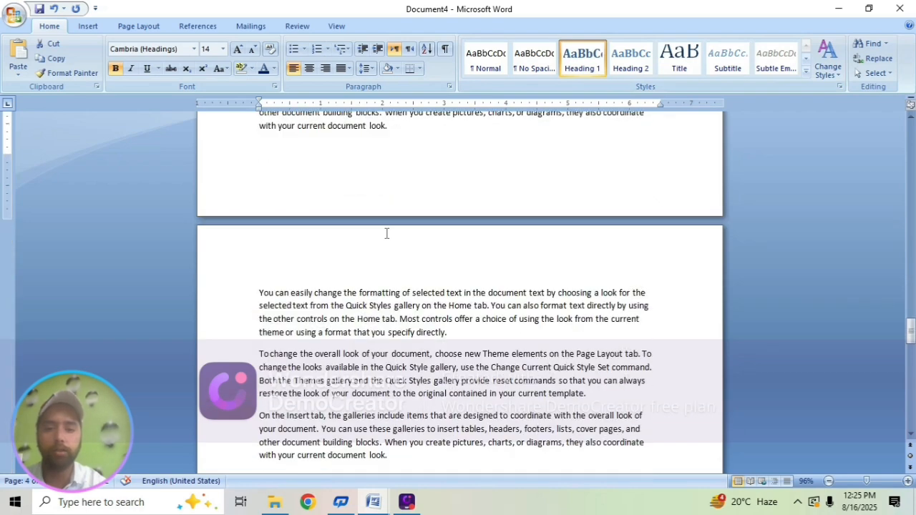
left_click(259, 171)
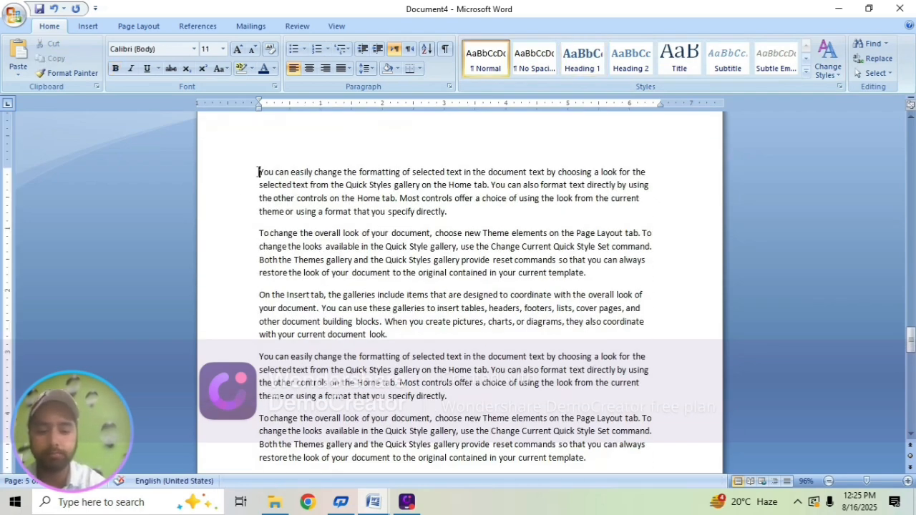
type("comput")
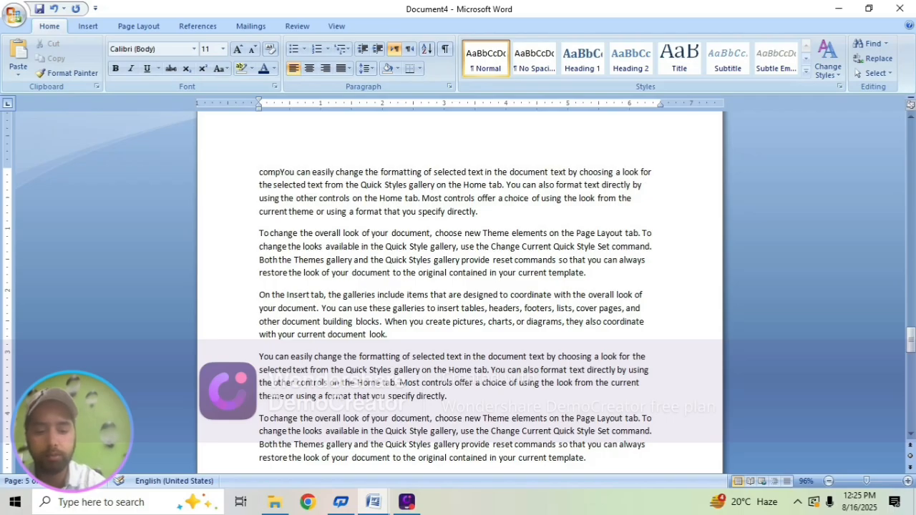
type("er")
key("ctrl+z")
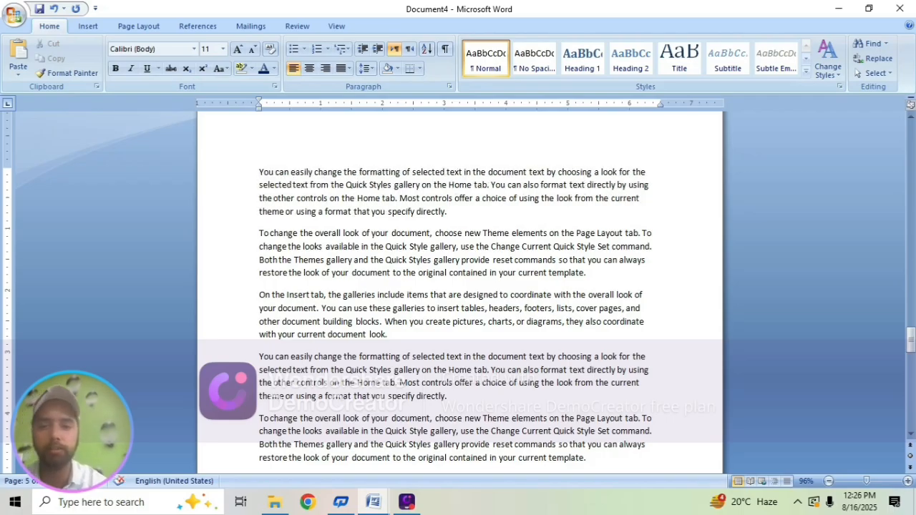
scroll(380, 196, "up", 3)
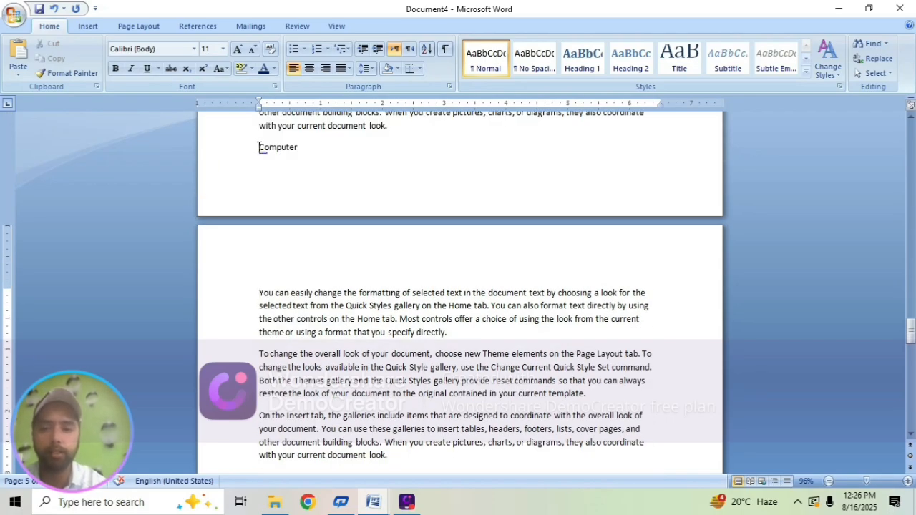
left_click(260, 148)
key("ctrl+Return")
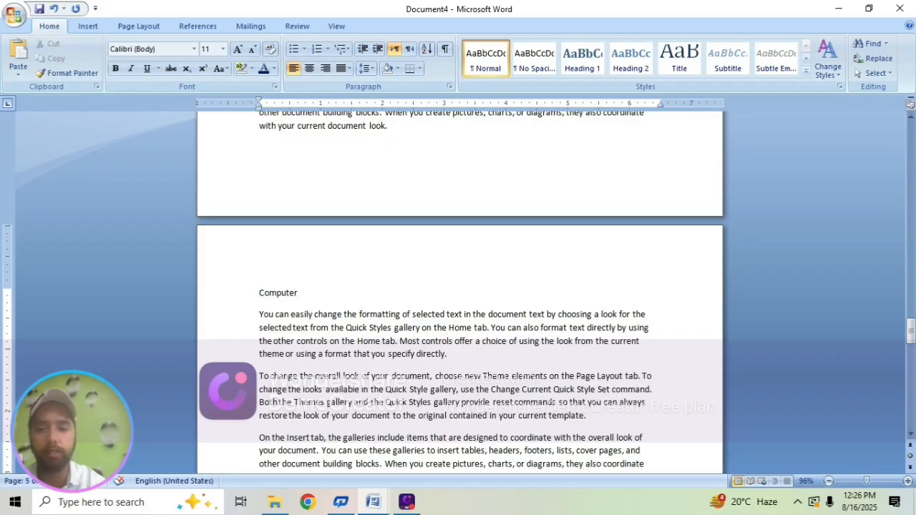
Apply the Heading 1 style to the "Computer" title
left_click(231, 292)
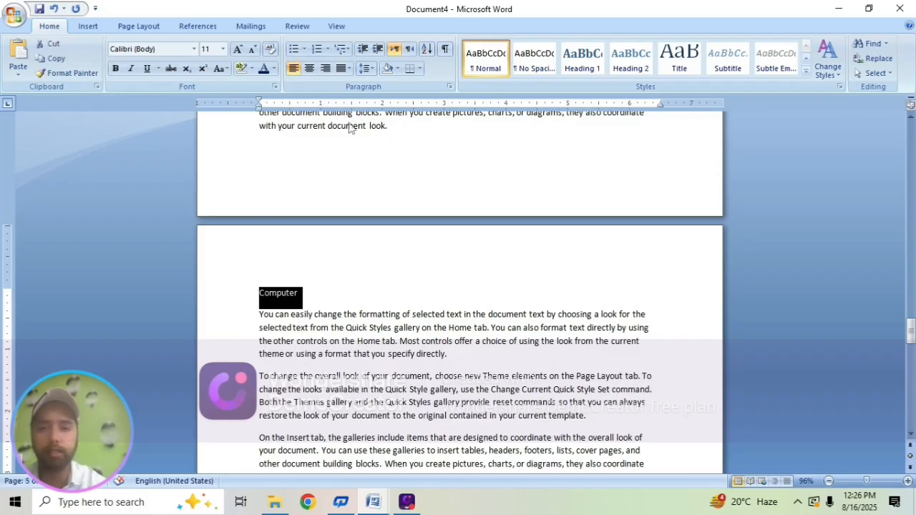
left_click(582, 59)
left_click(380, 288)
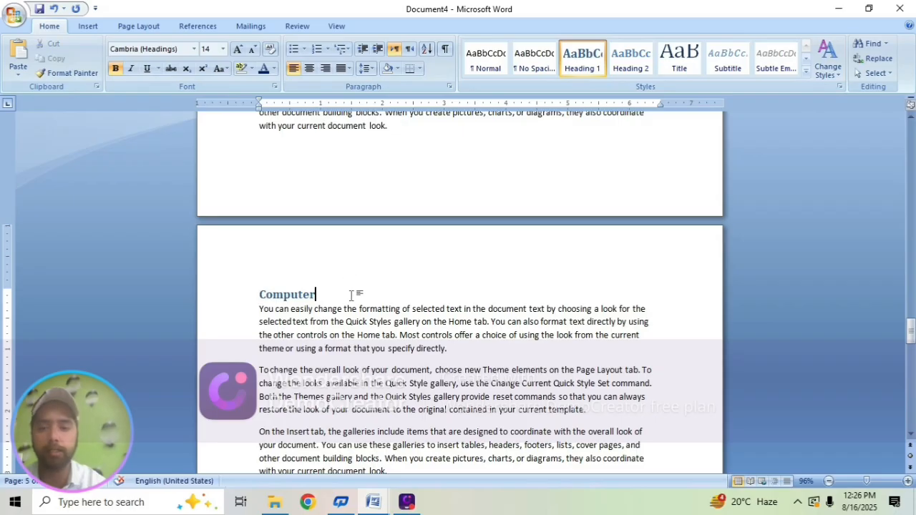
Insert a table of contents in the Automatic Table 1 format on the blank first page
scroll(575, 288, "down", 7, "ctrl")
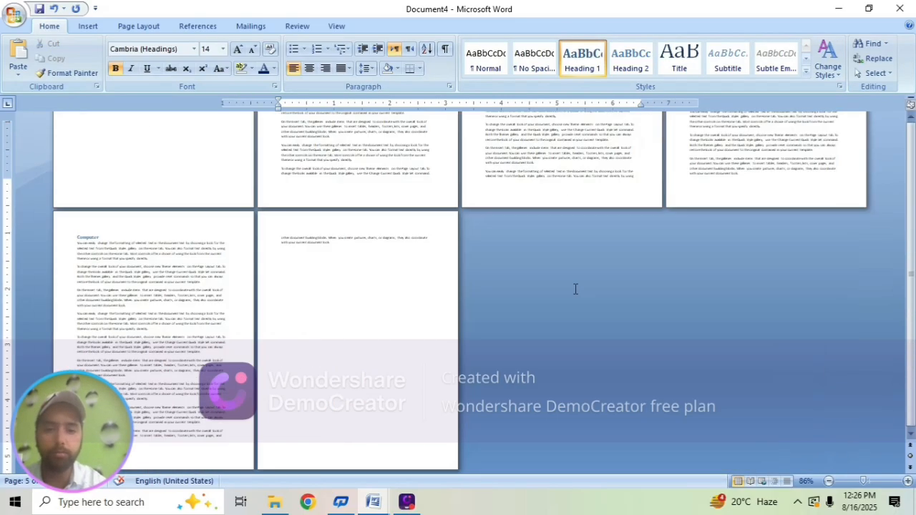
scroll(575, 288, "up", 1, "ctrl")
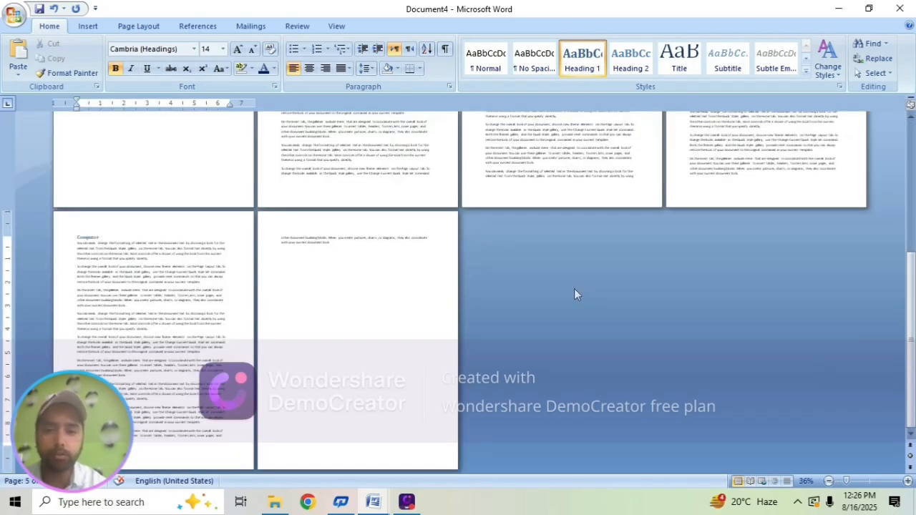
scroll(513, 286, "up", 5)
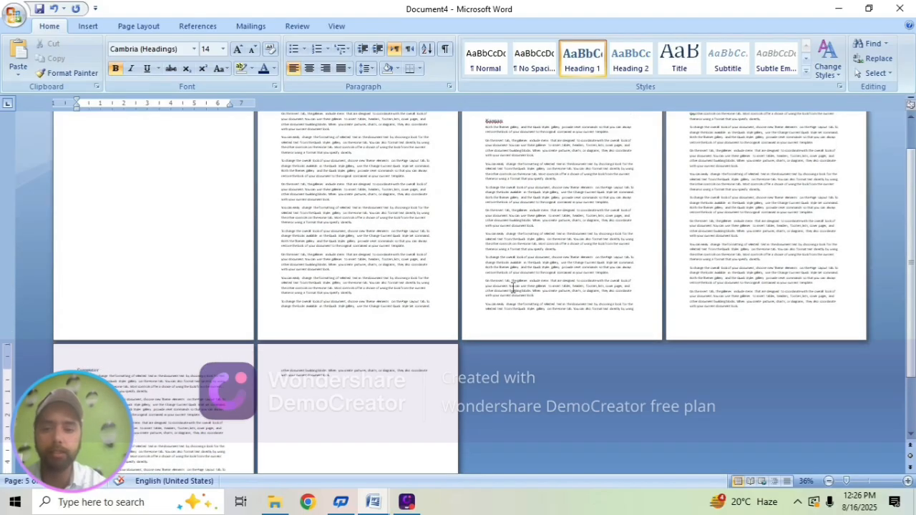
scroll(513, 286, "up", 1)
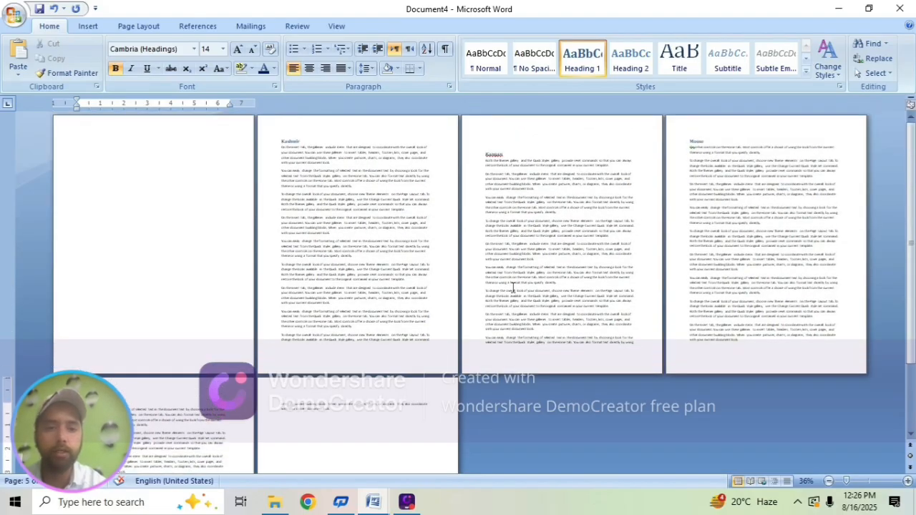
left_click(121, 152)
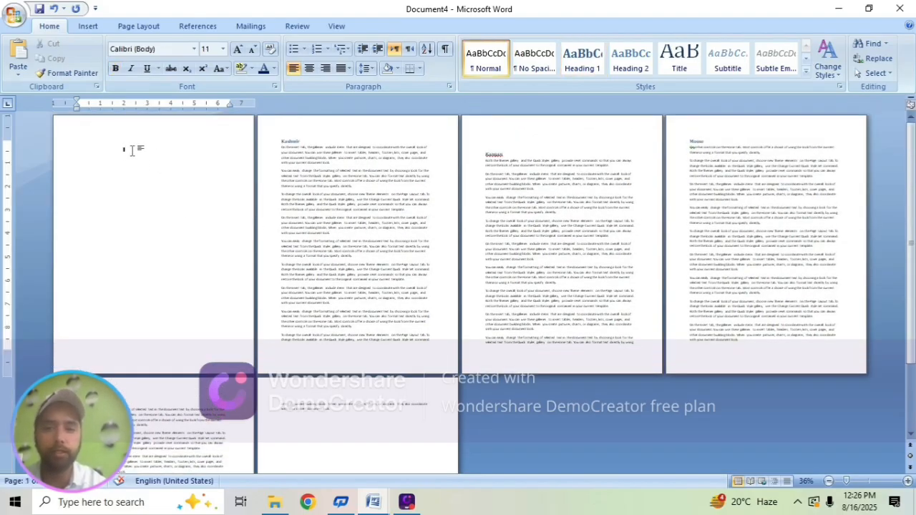
scroll(419, 220, "up", 5)
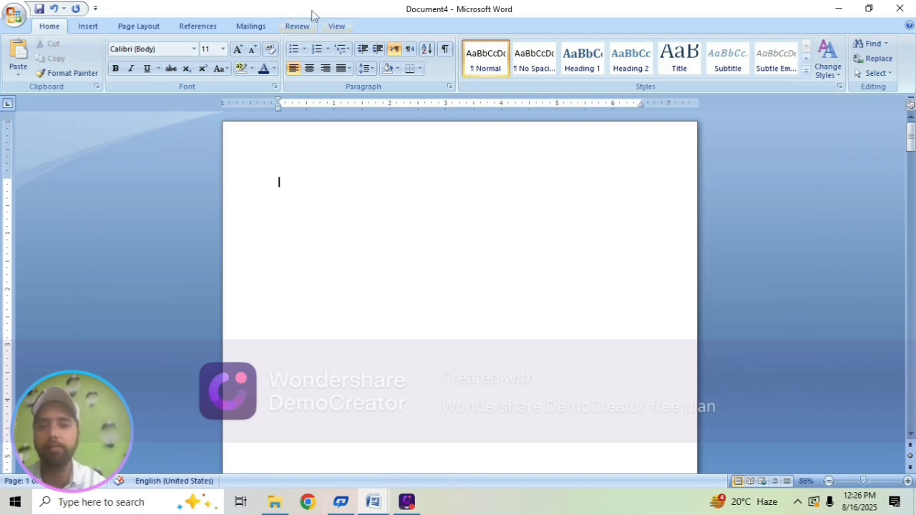
left_click(193, 27)
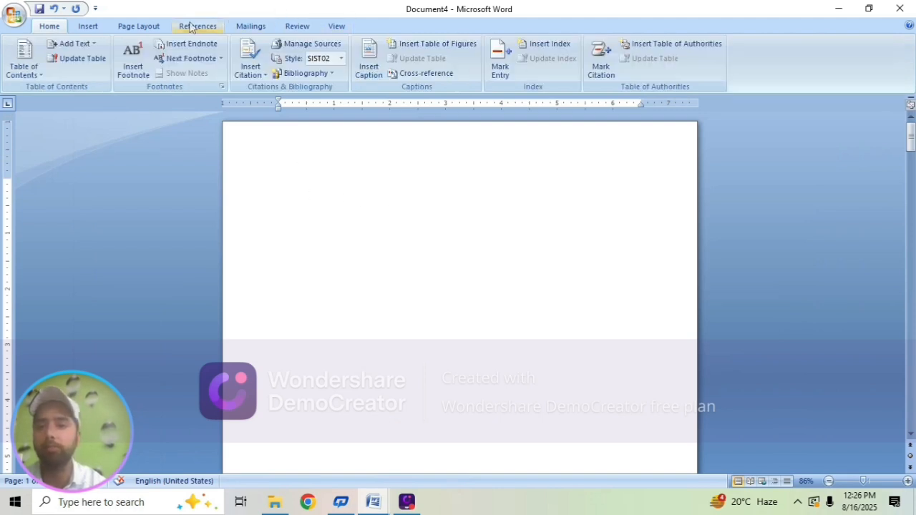
left_click(33, 74)
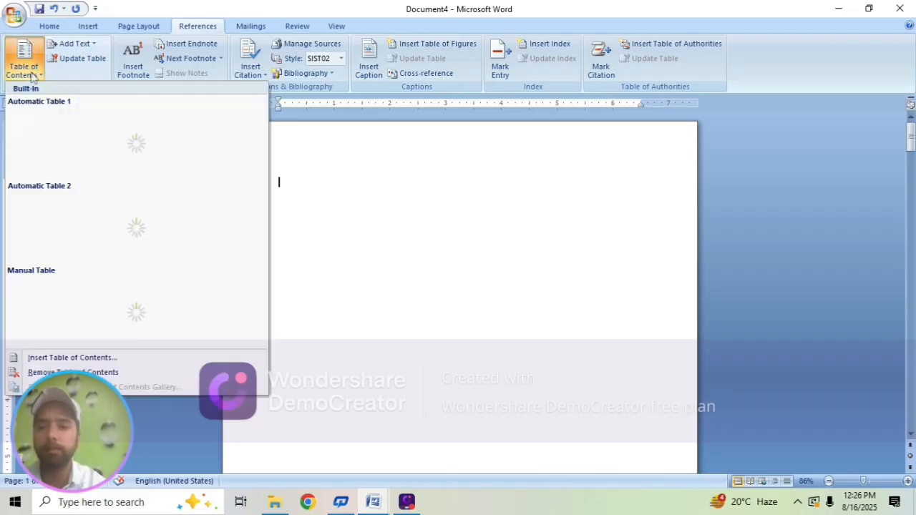
left_click(88, 142)
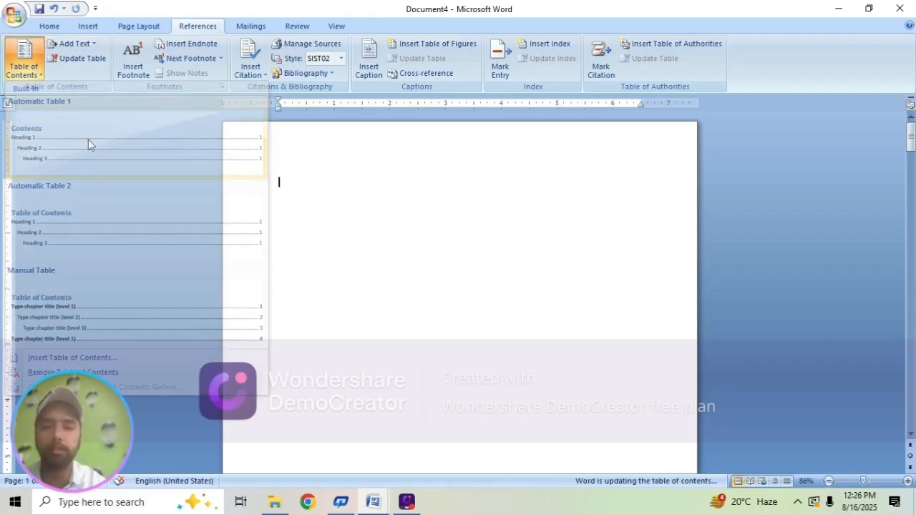
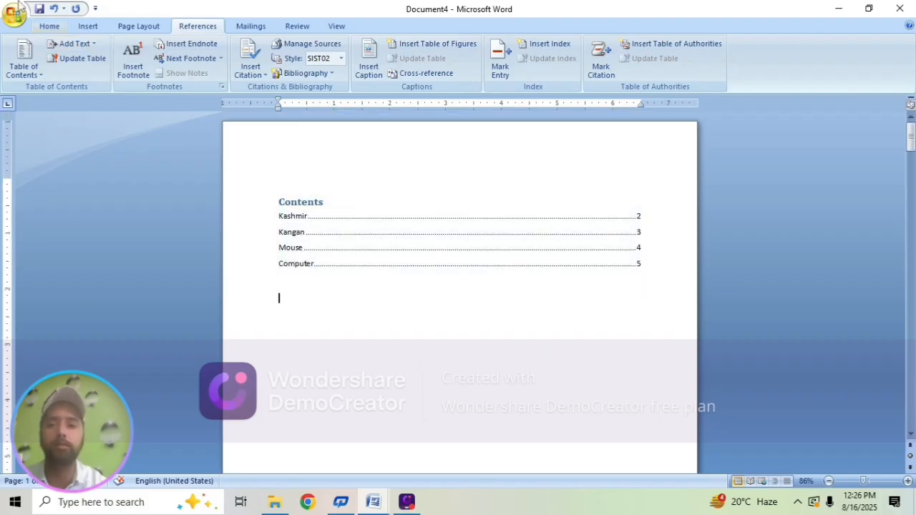
Follow the "Computer" link in the table of contents to check where it leads
left_click(49, 26)
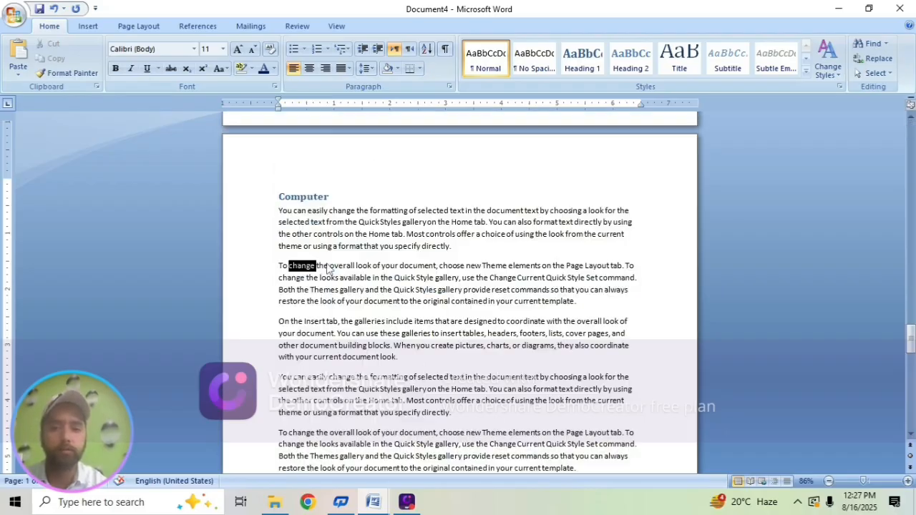
left_click(329, 264, "ctrl")
scroll(493, 250, "up", 15)
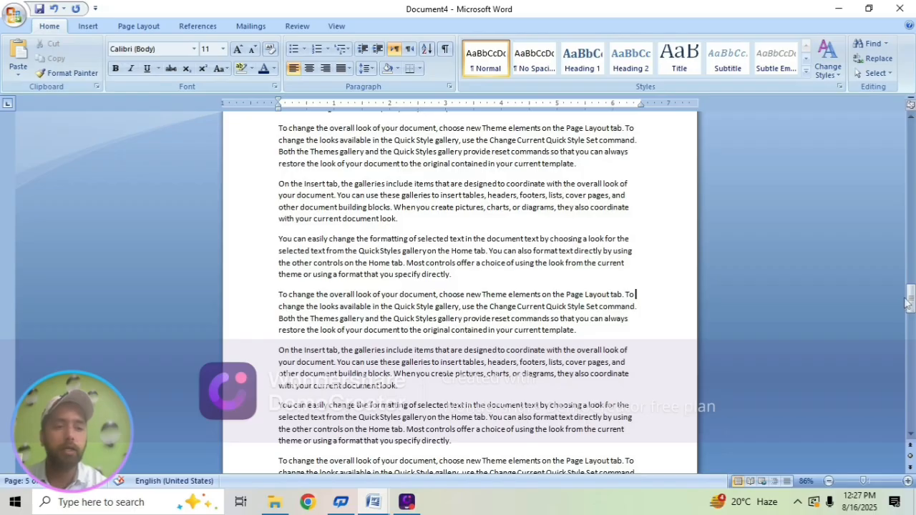
key("shift+Up")
key("shift+Up")
key("shift+Up")
key("shift+Up")
key("shift+Up")
left_click(800, 362)
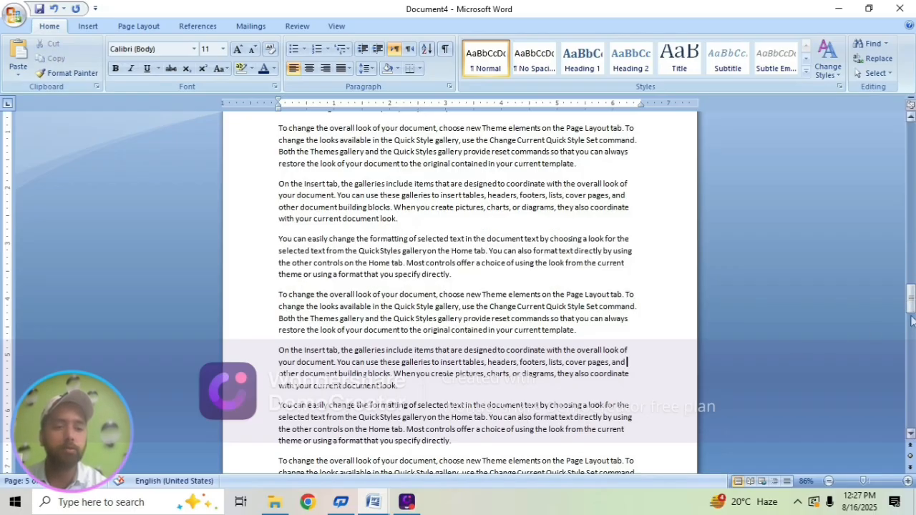
Follow the "Kashmir" link in the table of contents to check where it leads, and return to the contents page
left_click_drag(912, 310, 913, 143)
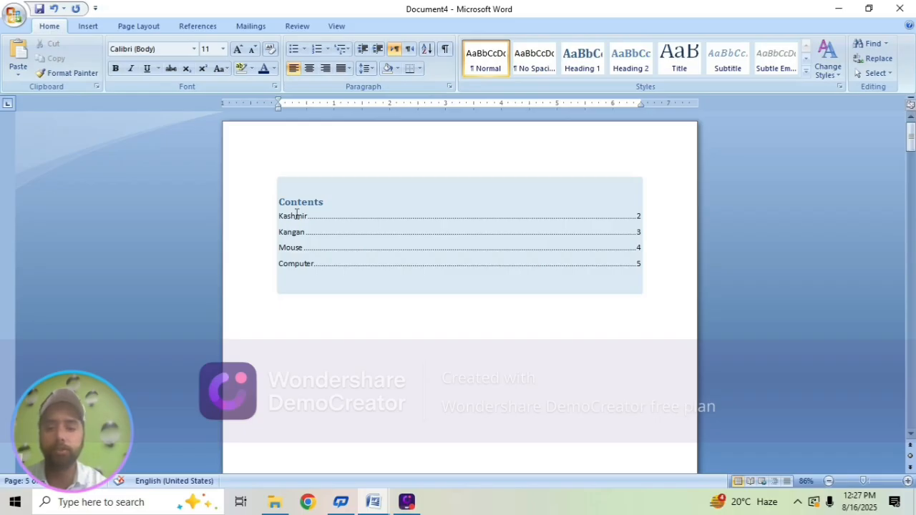
left_click(298, 218, "ctrl")
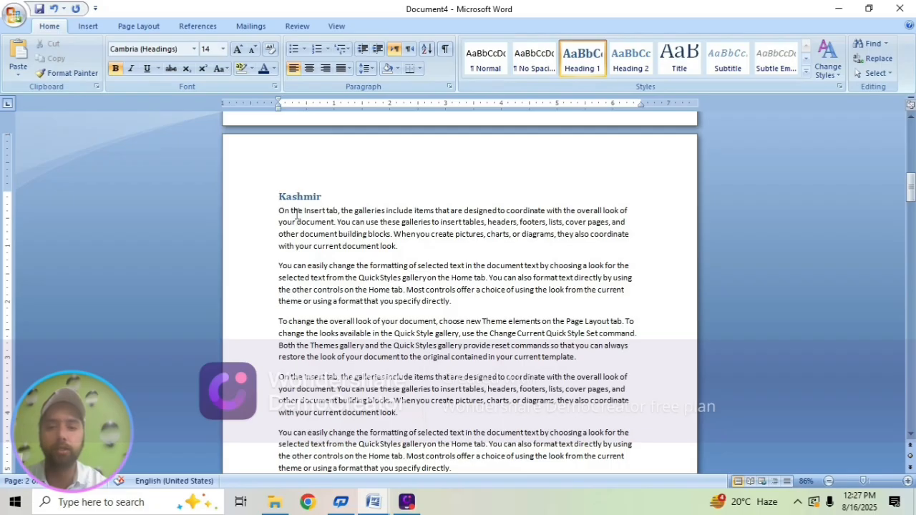
left_click(343, 246)
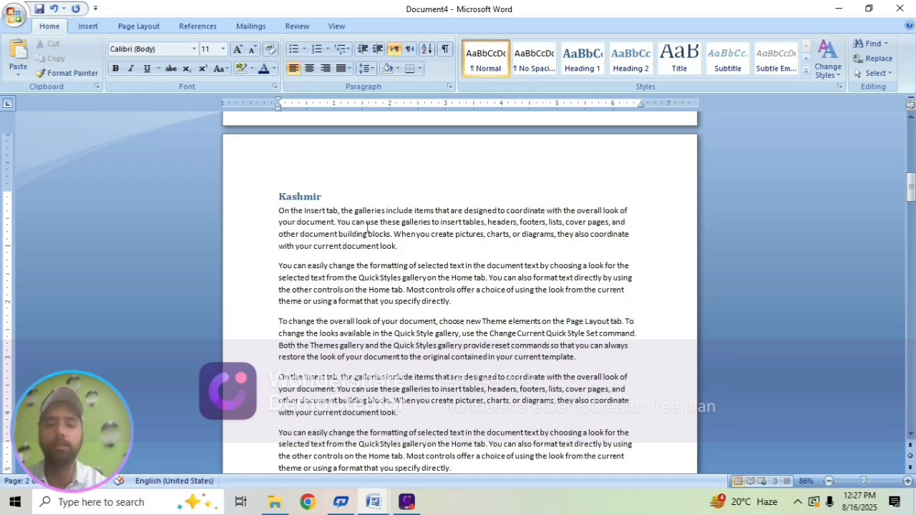
scroll(367, 228, "up", 15)
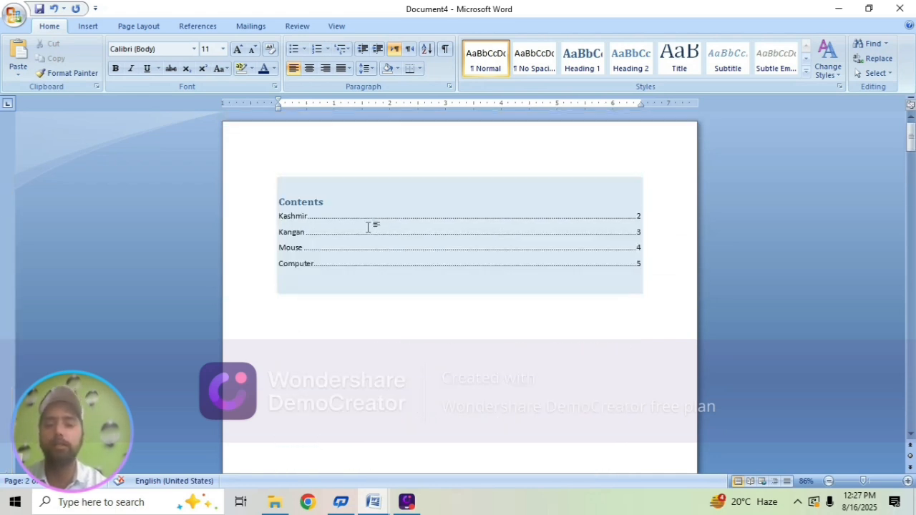
left_click(390, 318)
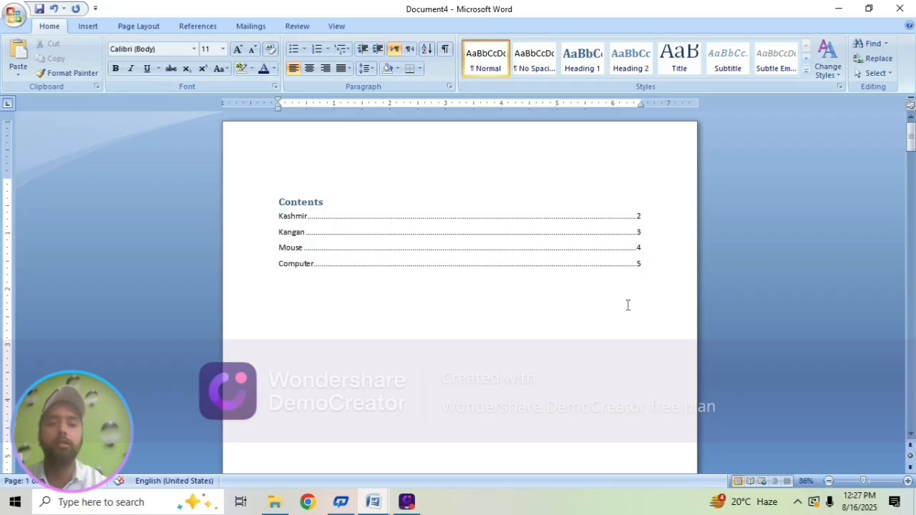
scroll(625, 304, "down", 1)
scroll(626, 303, "up", 1)
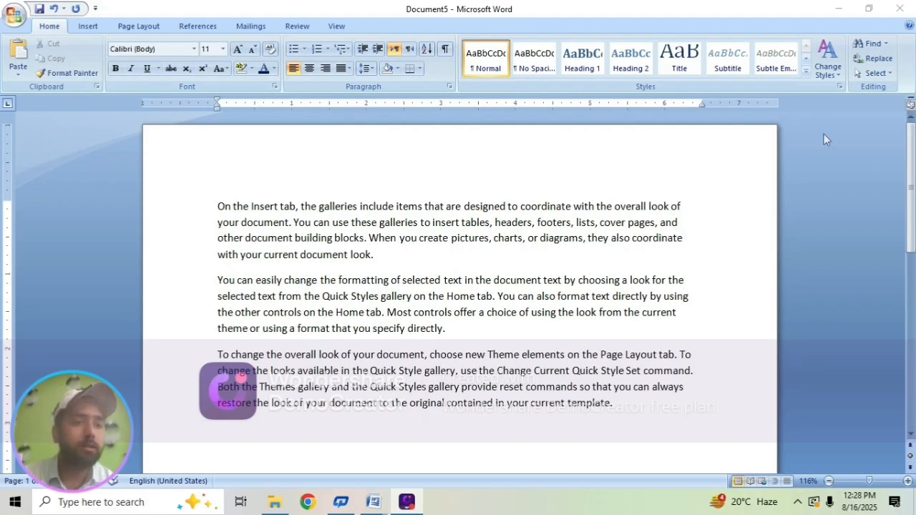
Examine the built-in theme font sets available for changing the document's styles
left_click(834, 75)
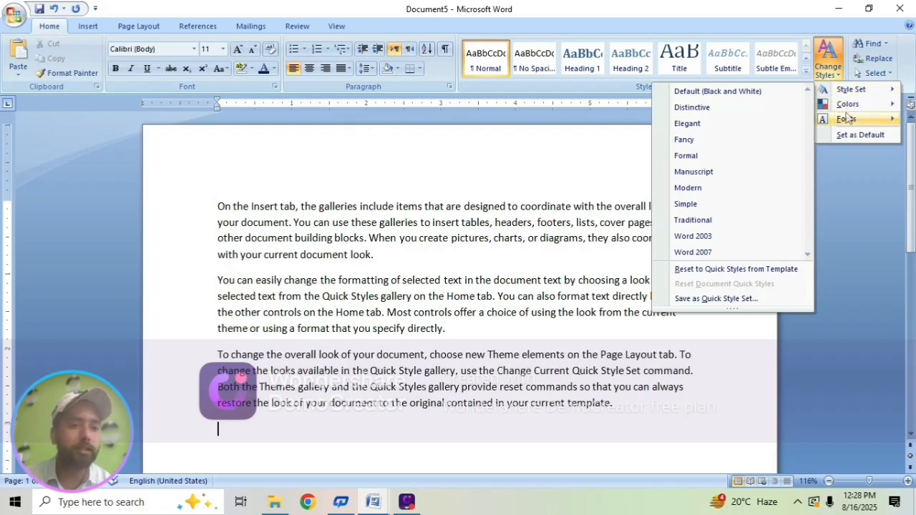
mouse_move(847, 123)
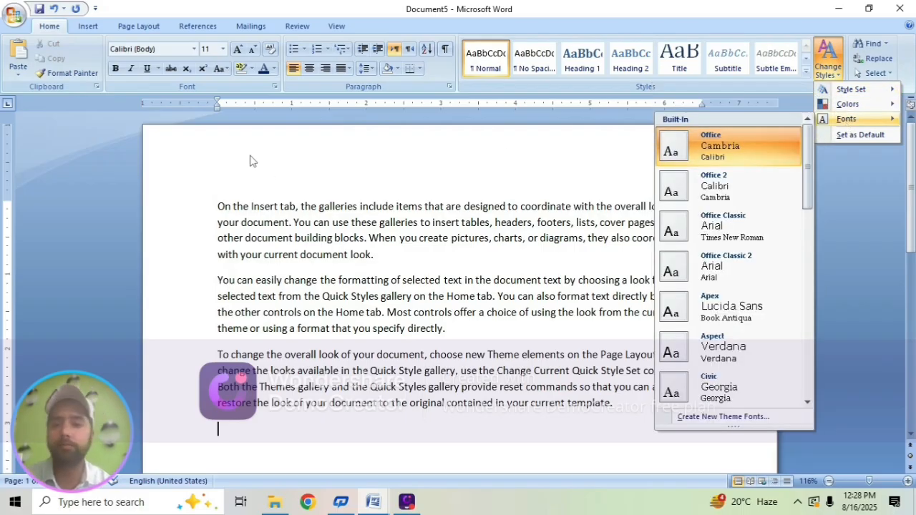
left_click(406, 230)
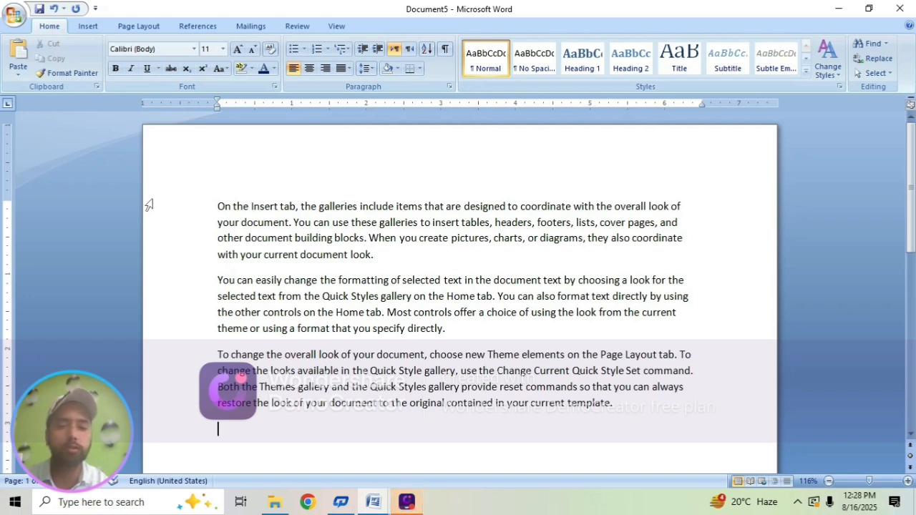
Search the document for the word "both"
left_click(886, 44)
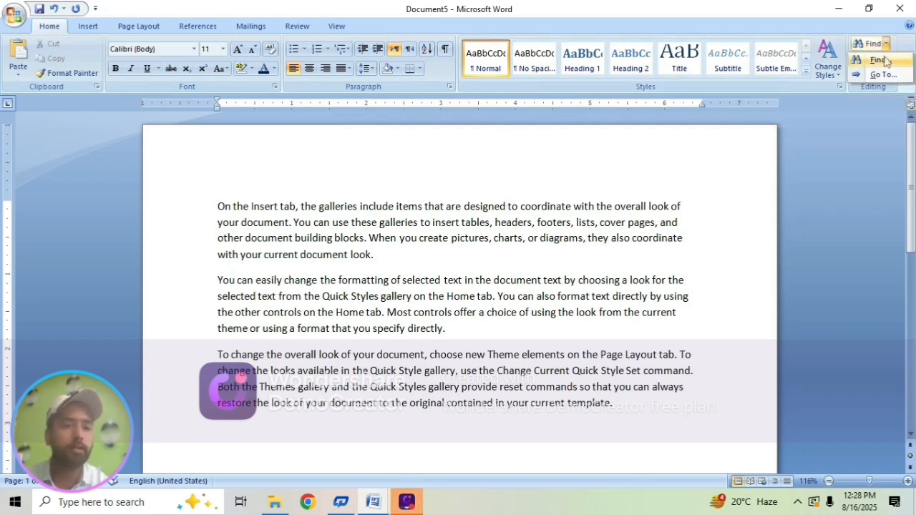
left_click(879, 61)
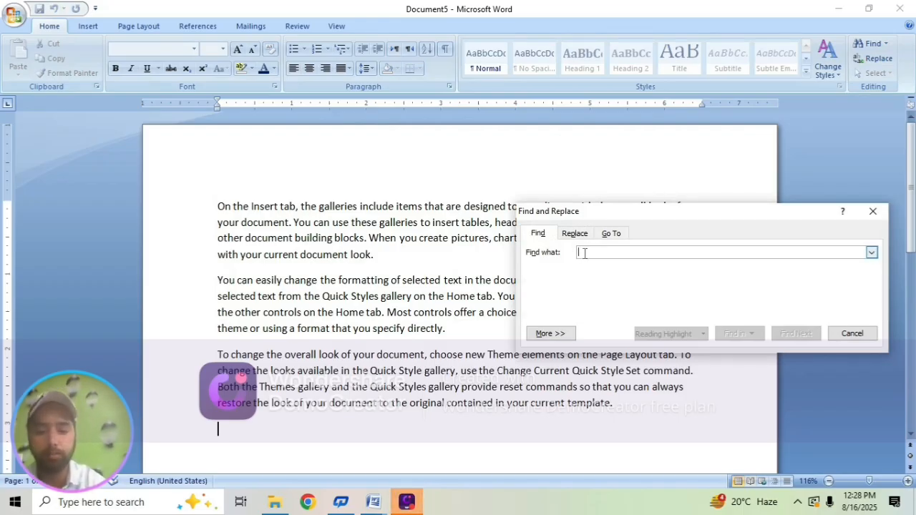
type("both")
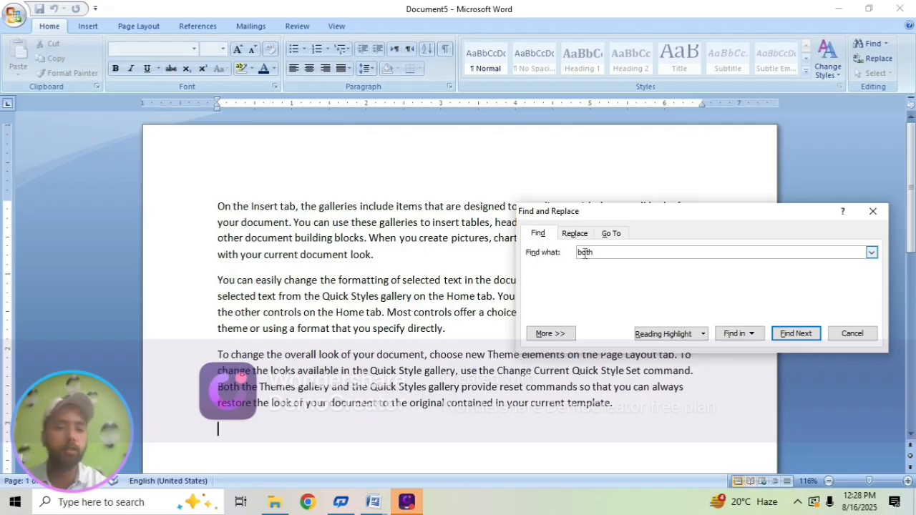
left_click(796, 334)
left_click(809, 335)
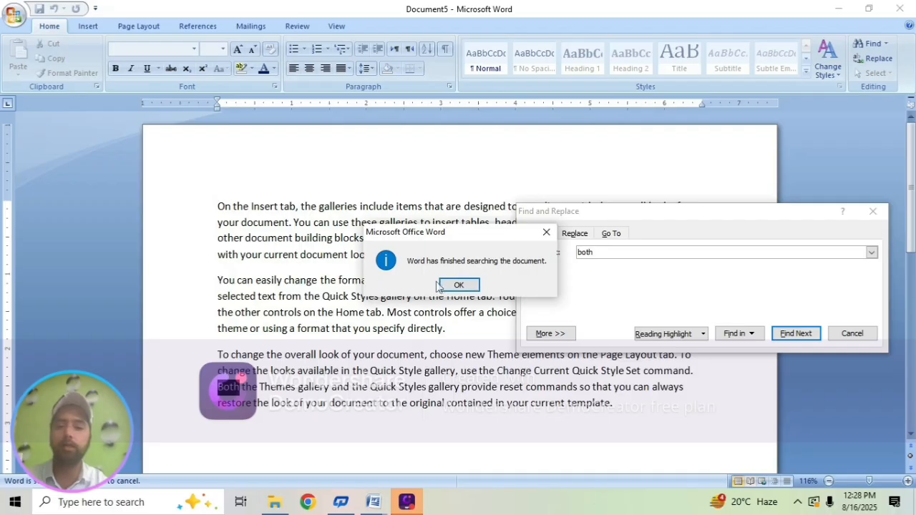
left_click(546, 232)
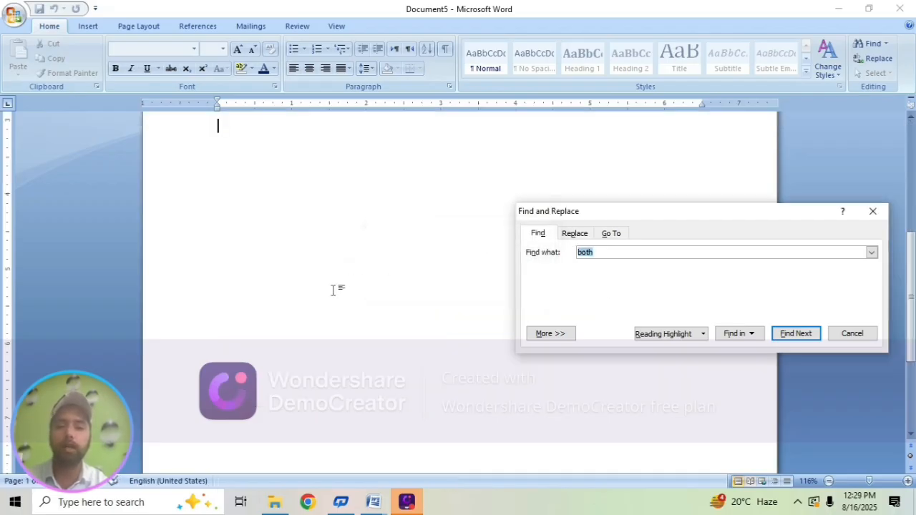
Use Go To with Line as the target to step back line by line to the document's first line
left_click(608, 238)
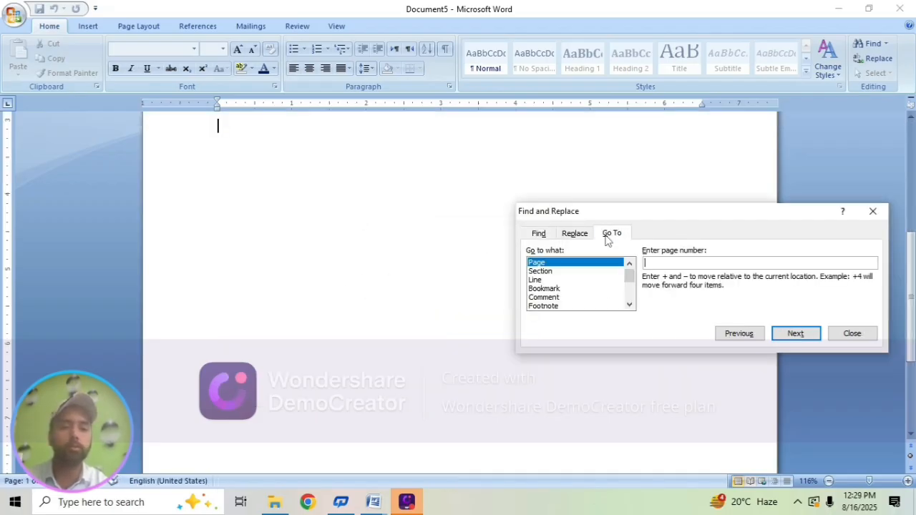
left_click(551, 272)
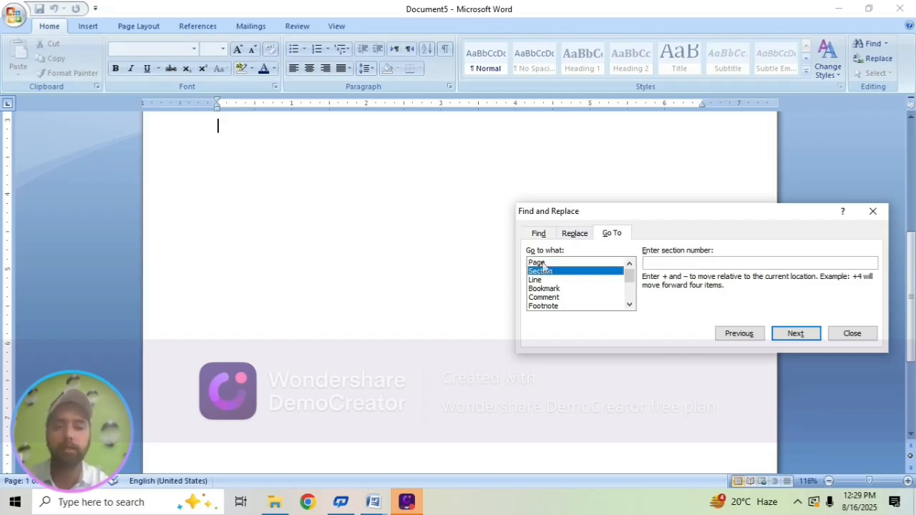
left_click(537, 280)
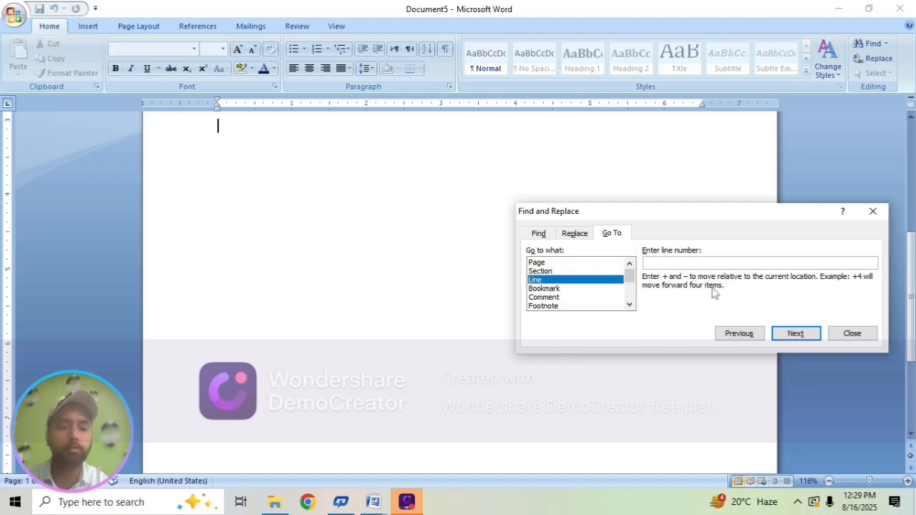
left_click(795, 336)
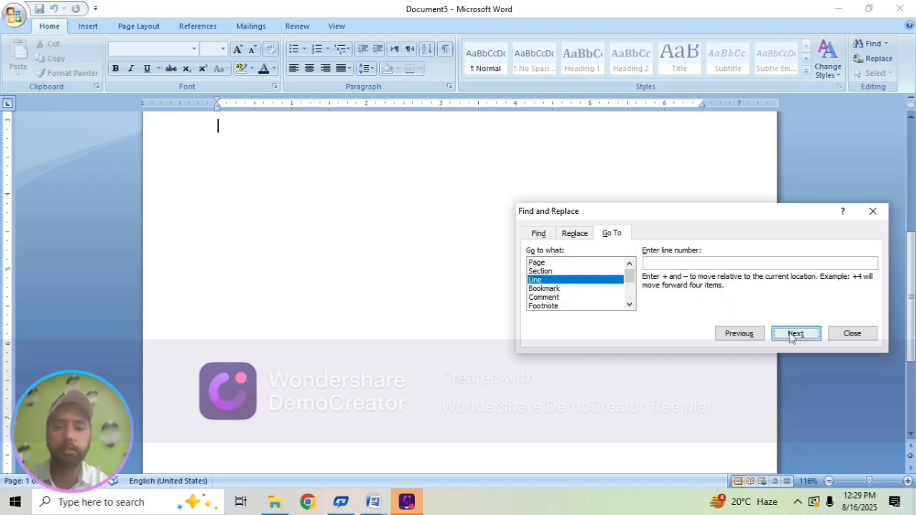
left_click(730, 334)
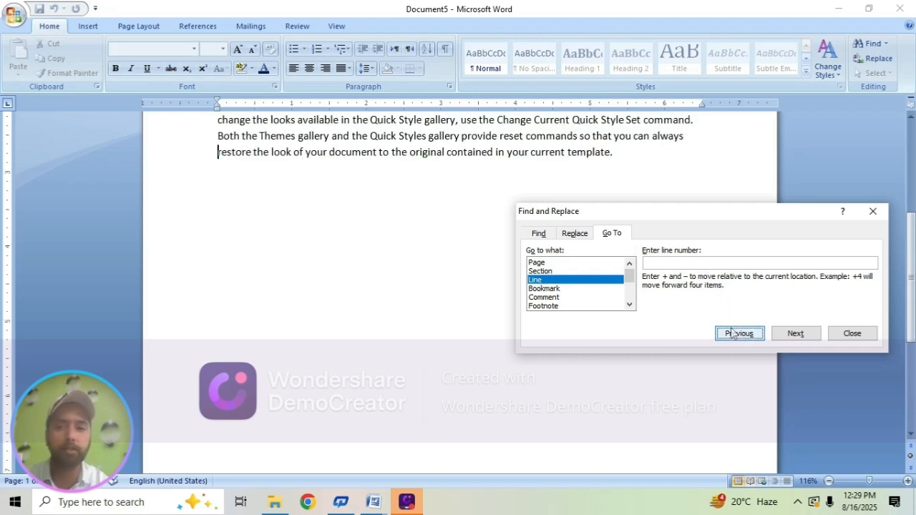
left_click(731, 334)
left_click(731, 334)
left_click(732, 333)
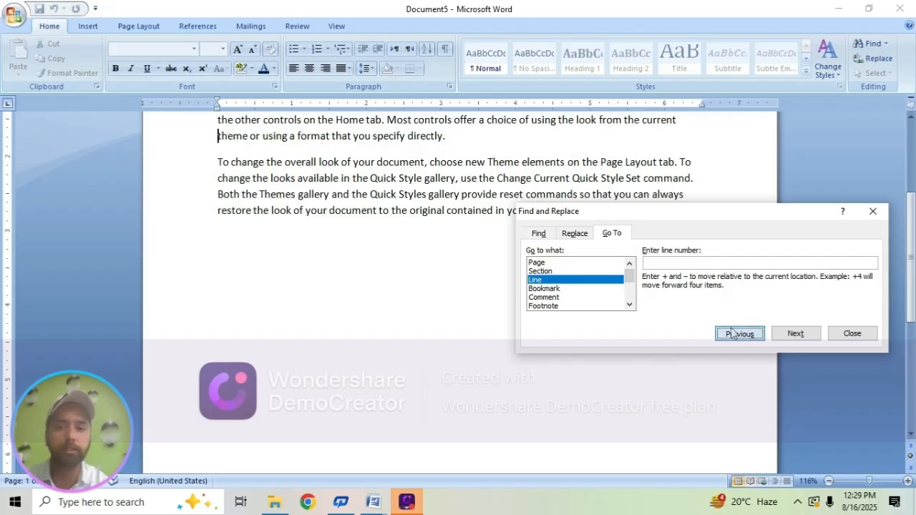
left_click(731, 334)
left_click(731, 333)
left_click(730, 333)
left_click(728, 332)
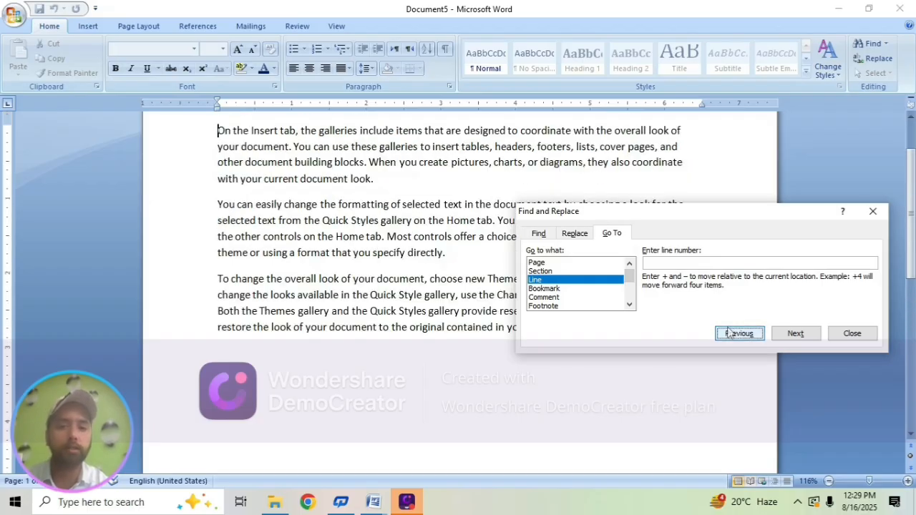
Step forward line by line with Go To to the fourth line of the first paragraph, and close Find and Replace
scroll(547, 304, "down", 1)
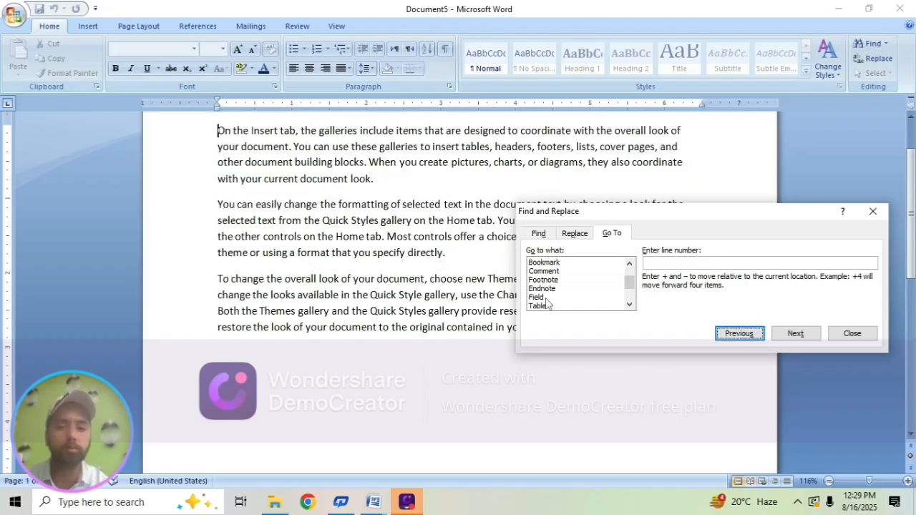
scroll(546, 300, "up", 1)
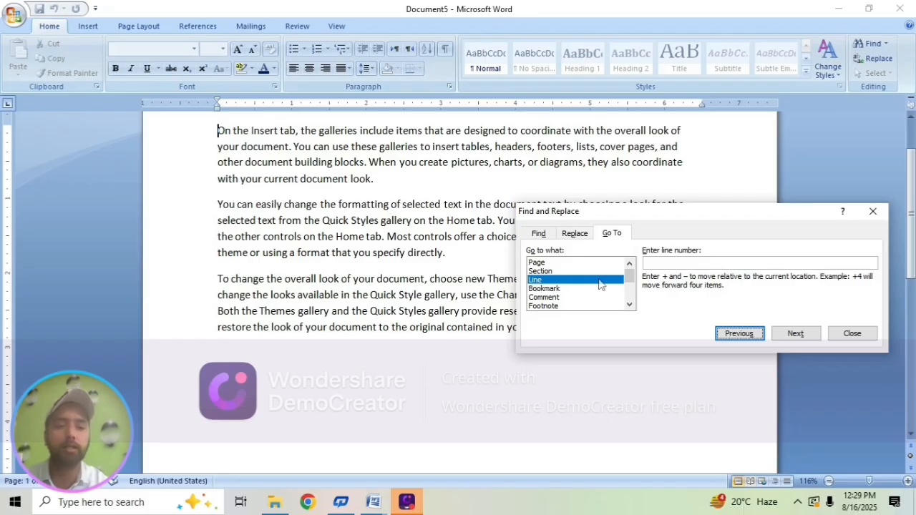
left_click(610, 234)
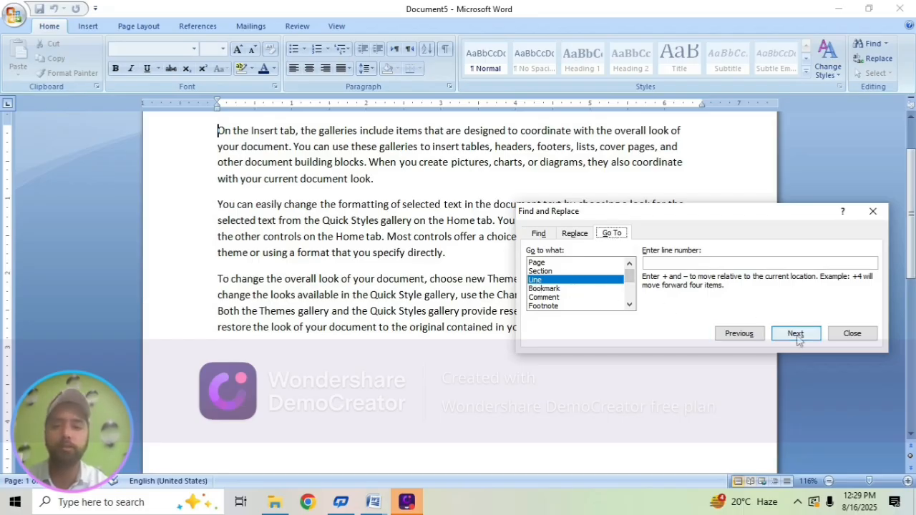
left_click(796, 334)
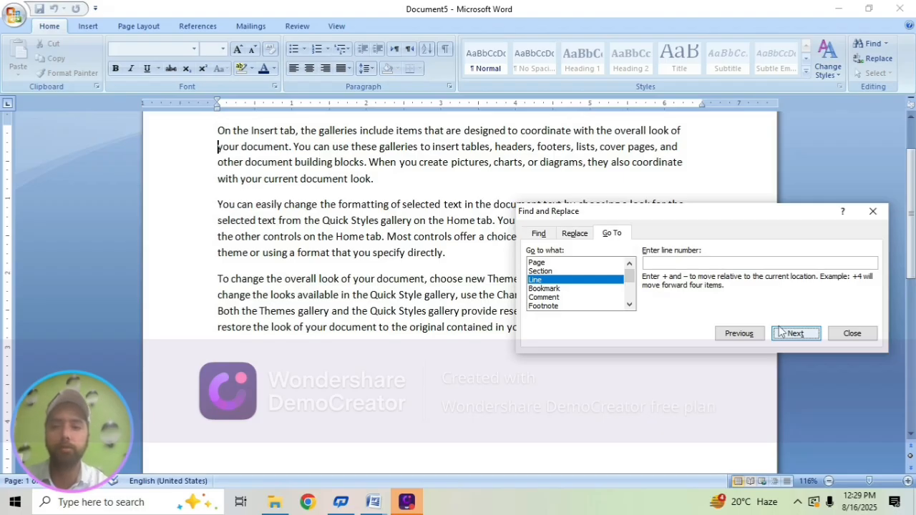
left_click(784, 334)
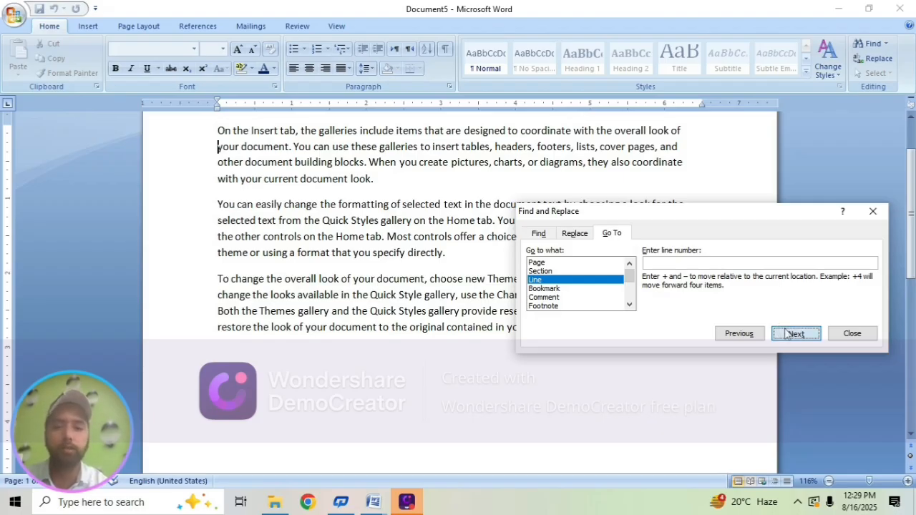
left_click(788, 334)
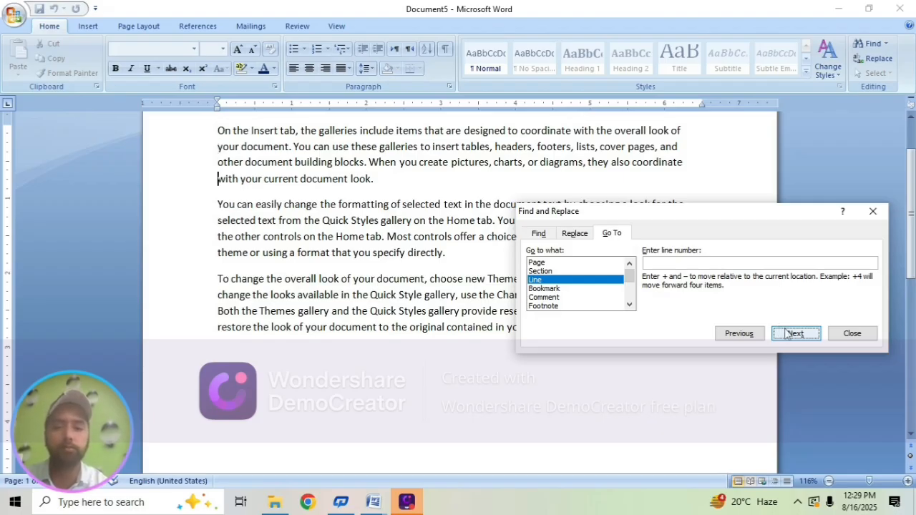
left_click(787, 335)
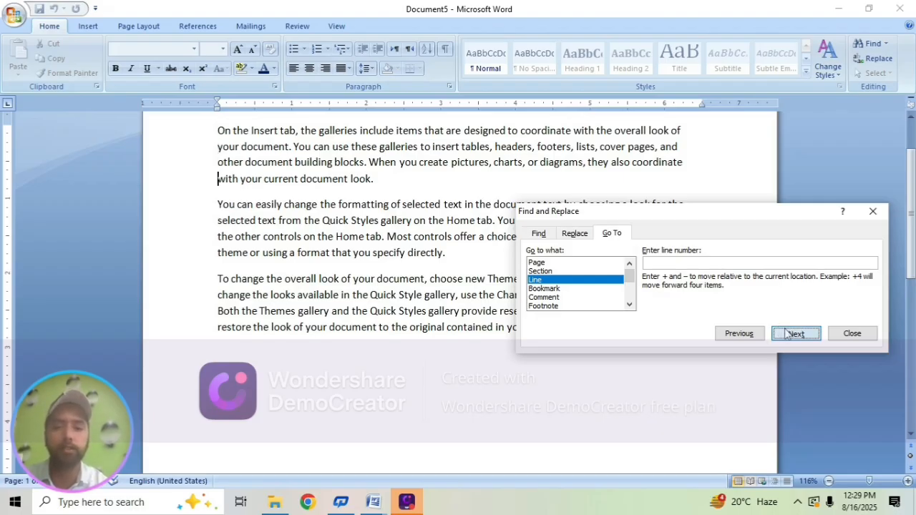
left_click(739, 335)
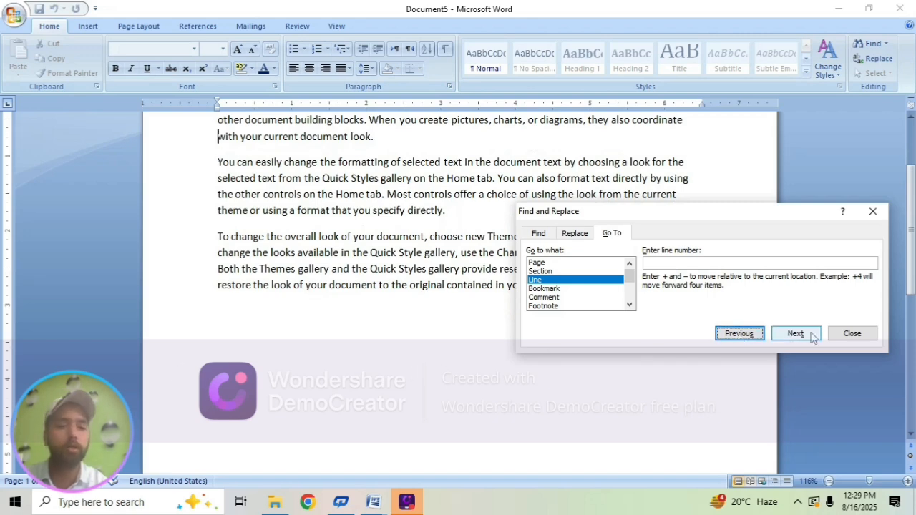
left_click(871, 210)
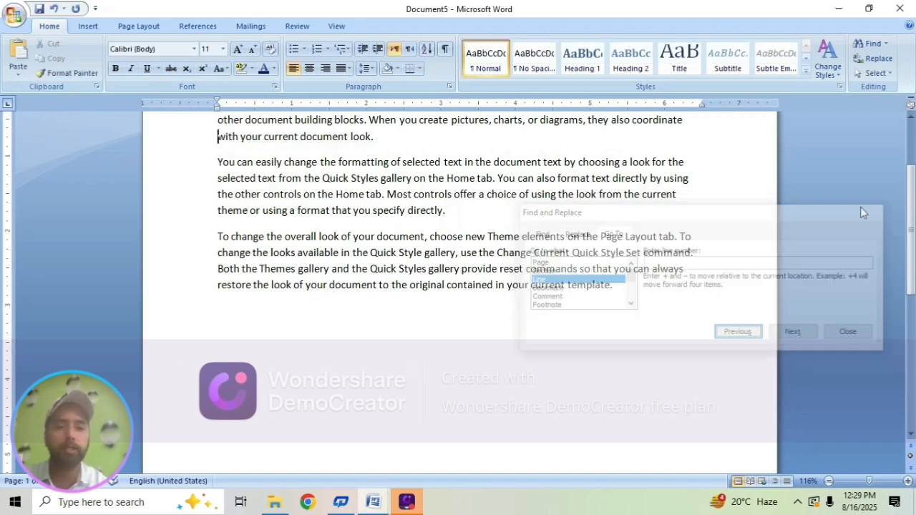
Insert a blank page after the last paragraph of the document
left_click(632, 296)
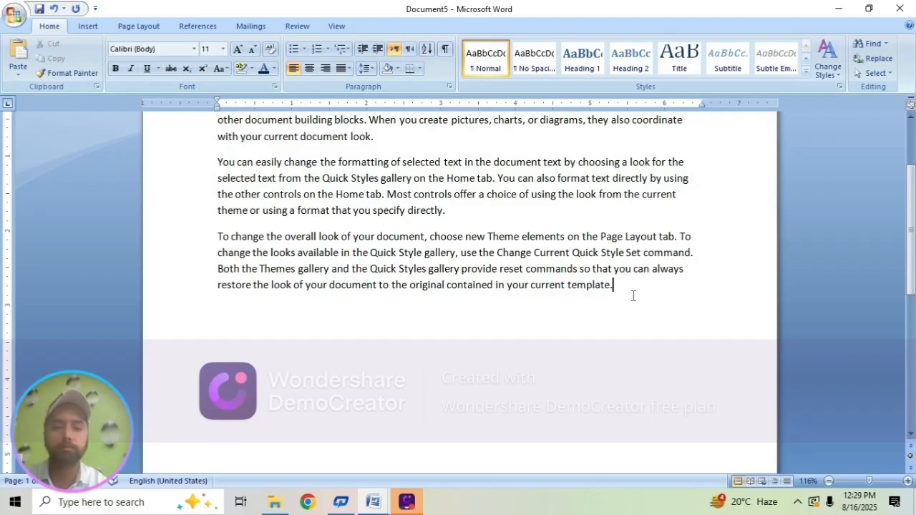
left_click(86, 25)
left_click(46, 58)
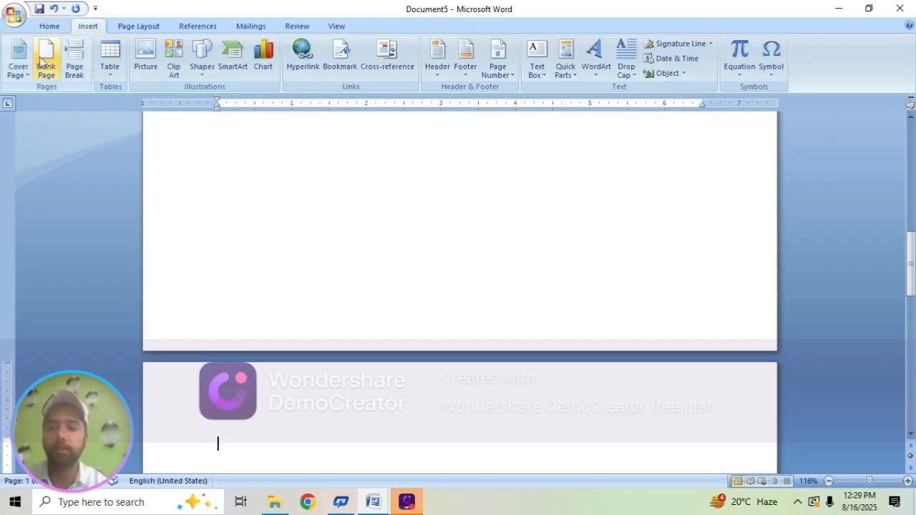
key("ctrl+z")
scroll(419, 319, "up", 2)
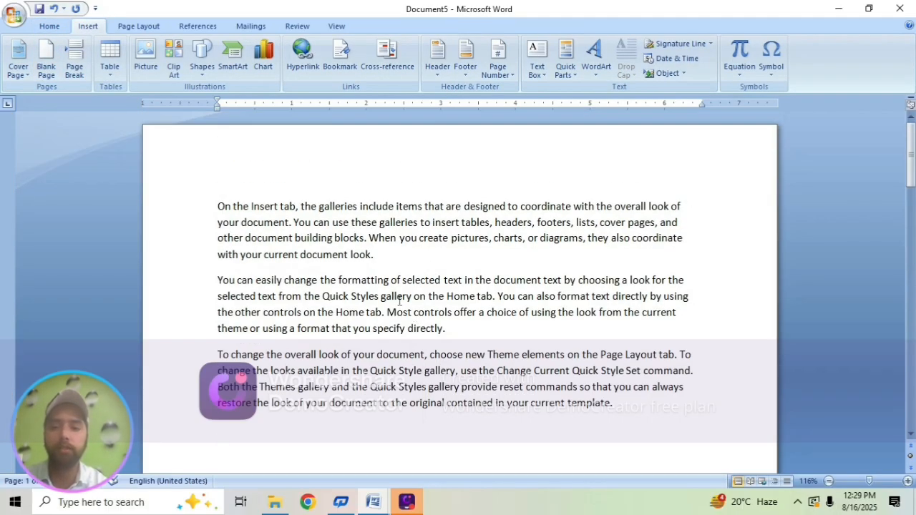
Use Go To with Page as the target to move to the next page and back, and close Find and Replace
left_click(218, 206)
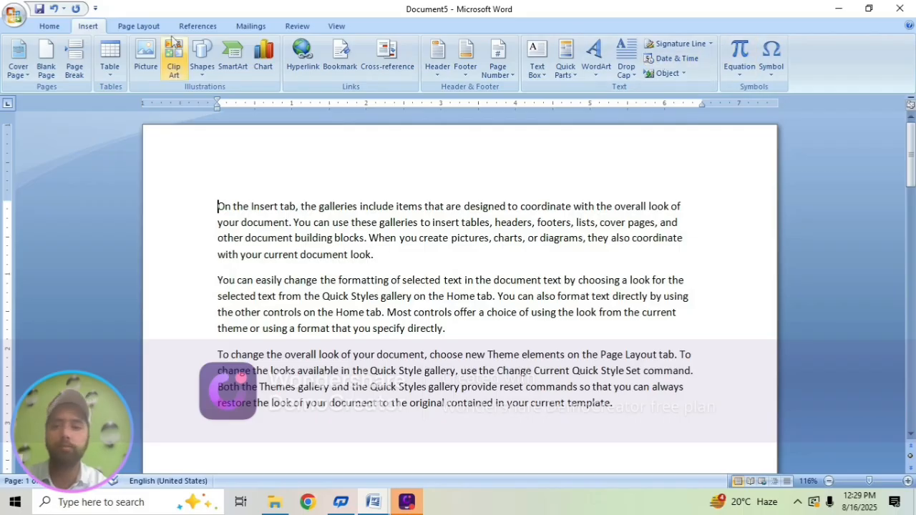
left_click(49, 26)
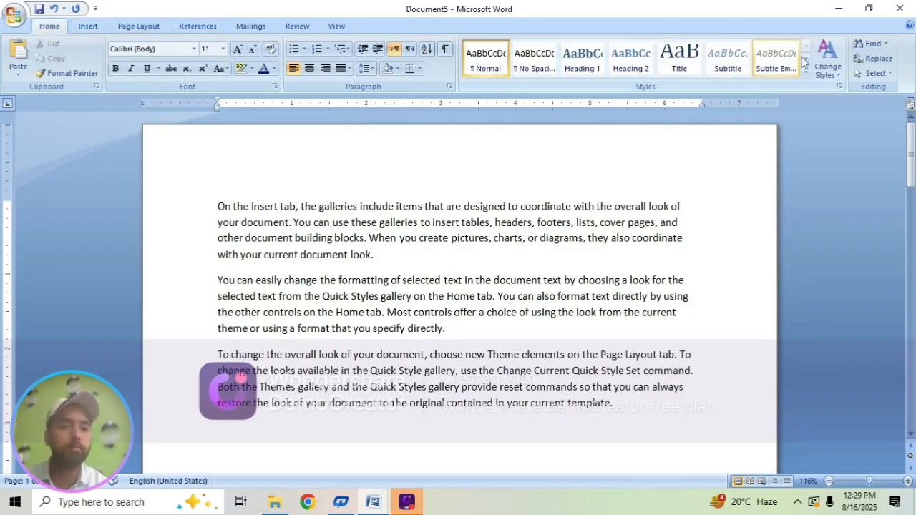
left_click(870, 47)
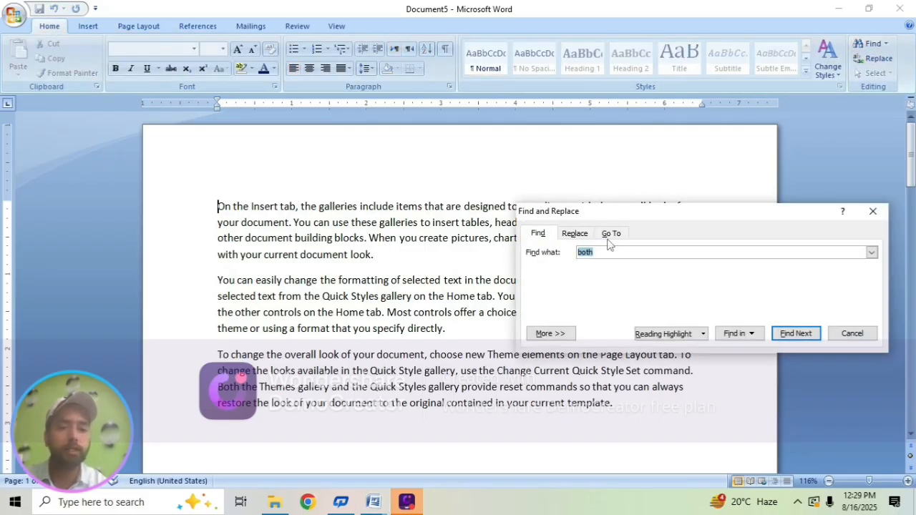
left_click(609, 234)
left_click(547, 263)
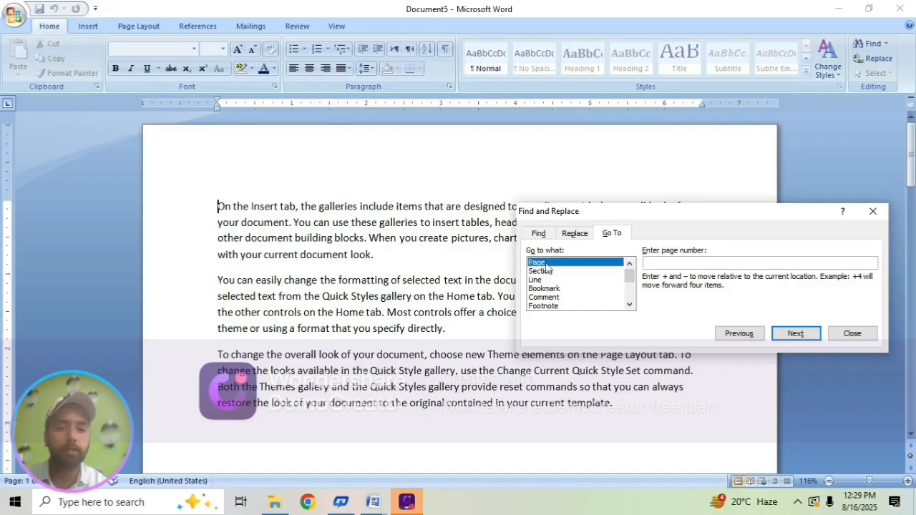
left_click(790, 340)
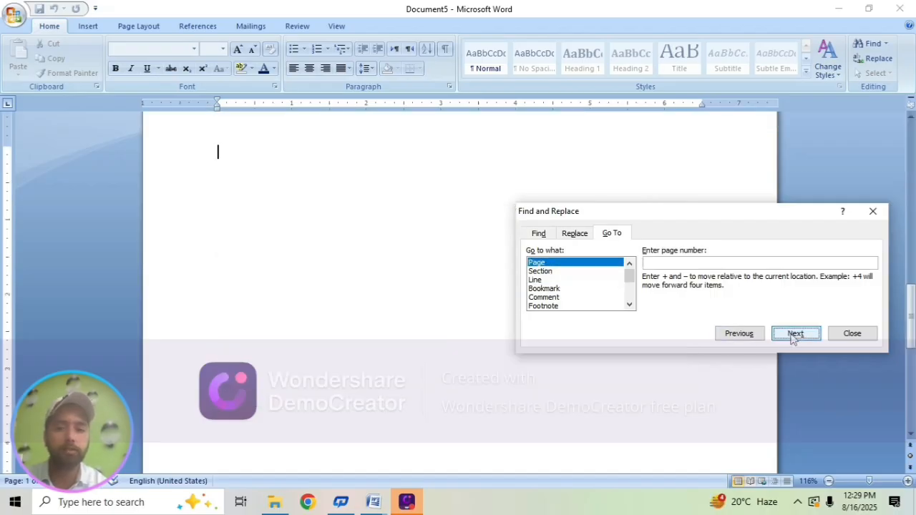
left_click(737, 337)
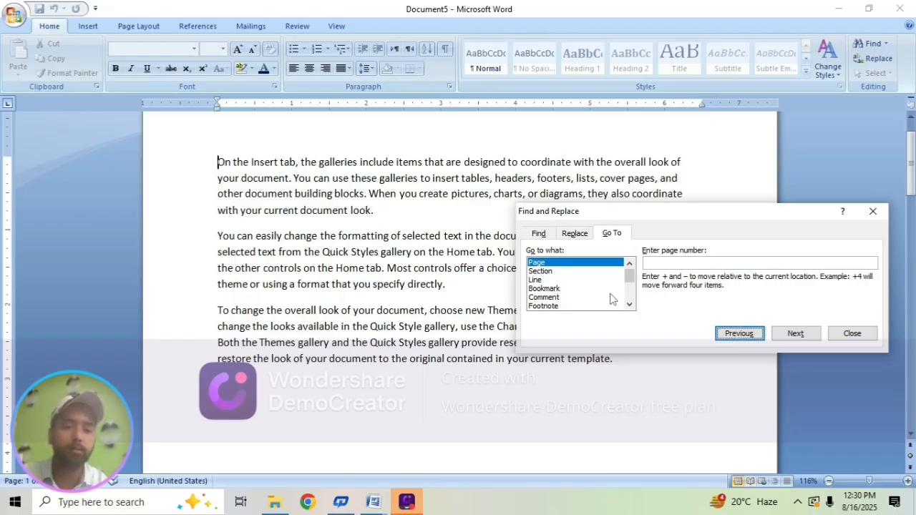
left_click(872, 211)
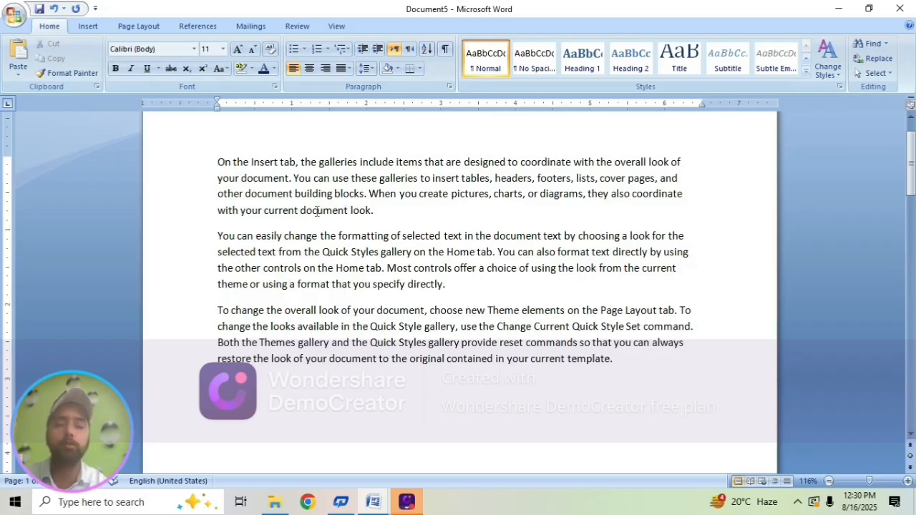
Replace every occurrence of "document" with "files" throughout the document, and close Find and Replace
left_click(877, 59)
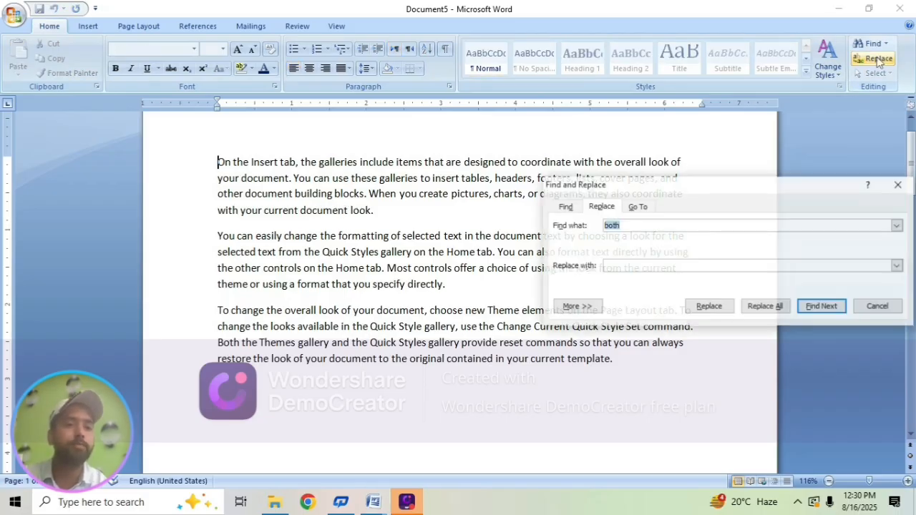
key("BackSpace")
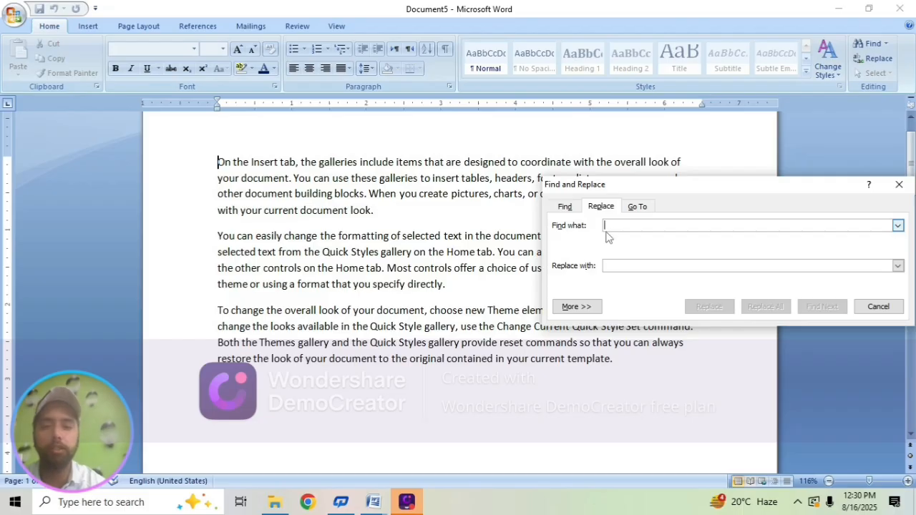
type("doc")
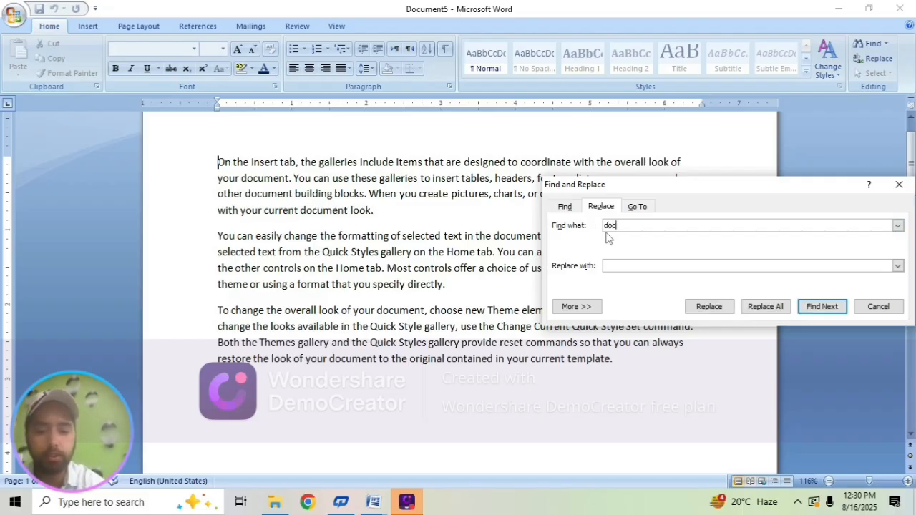
type("ument")
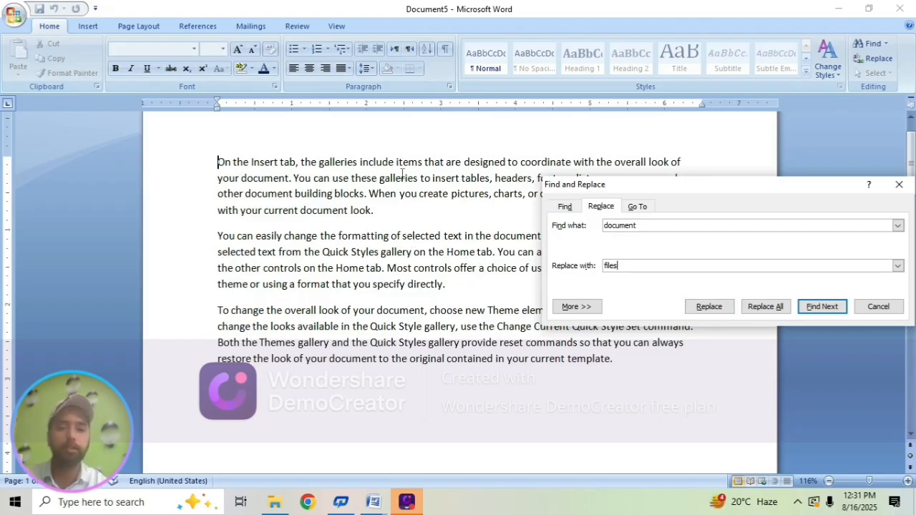
left_click(274, 181)
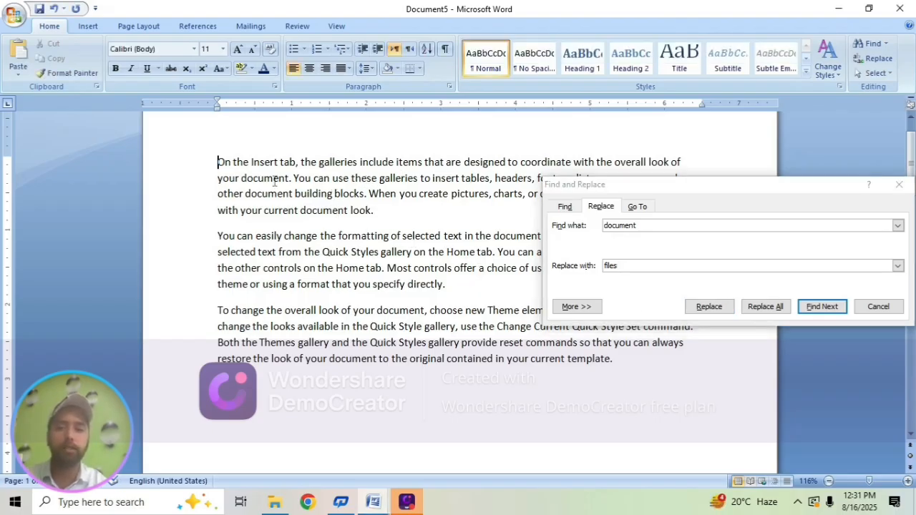
key("ctrl+Home")
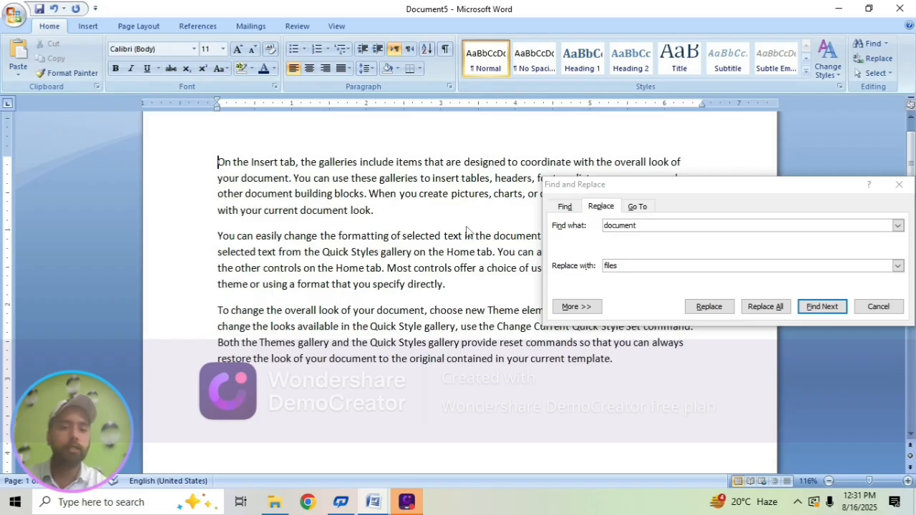
left_click(766, 307)
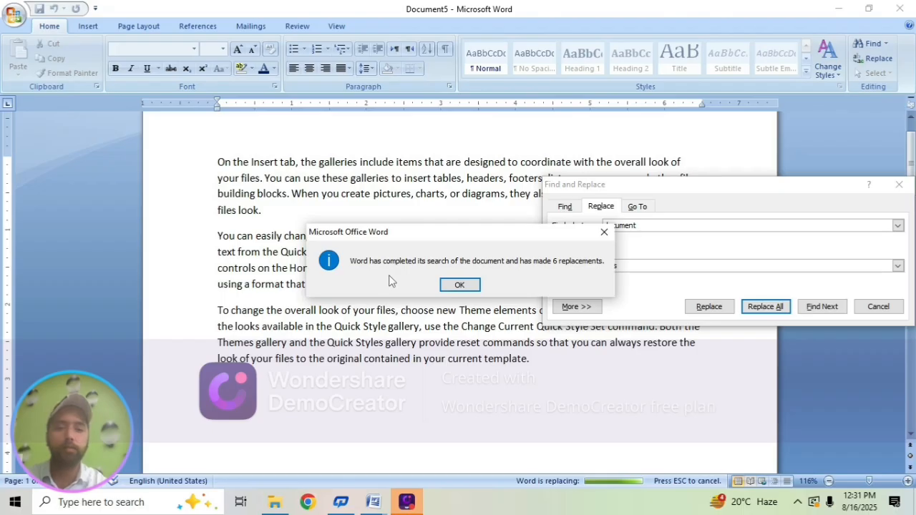
left_click(459, 285)
left_click(254, 181)
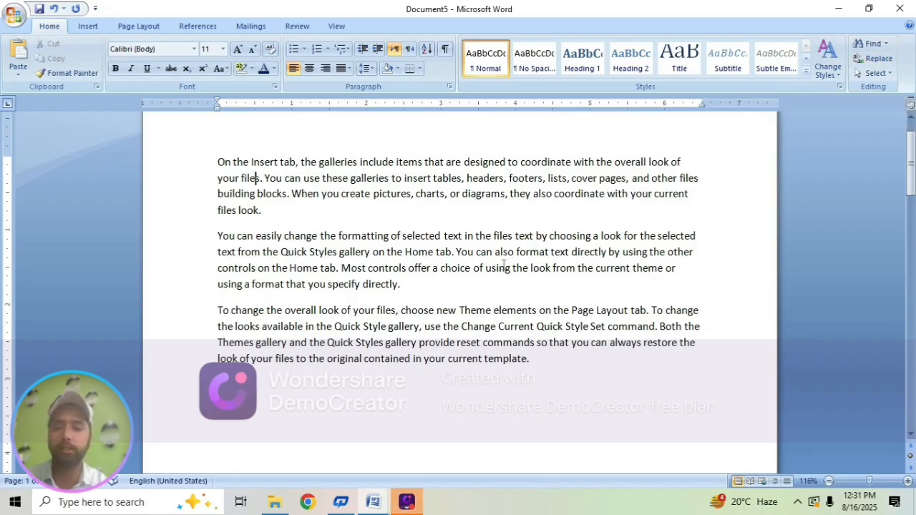
Select the entire document with Select All, and clear the selection
left_click(885, 74)
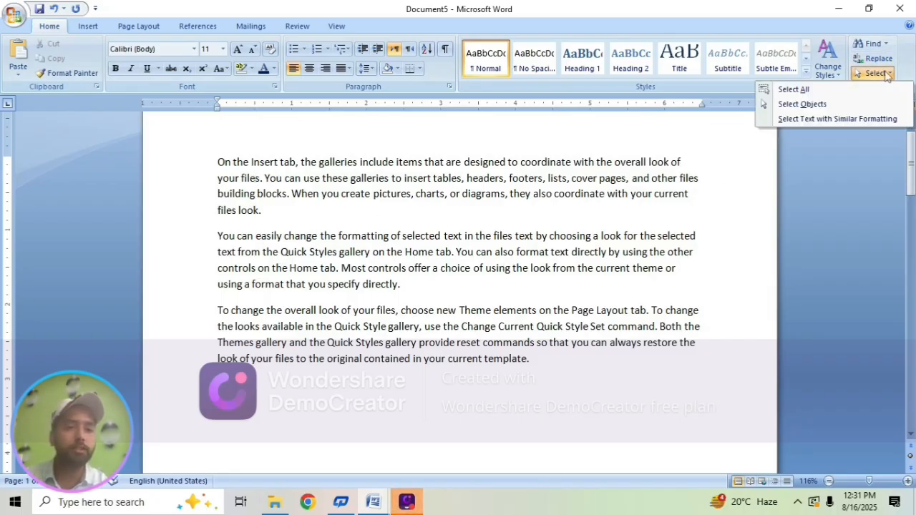
left_click(794, 88)
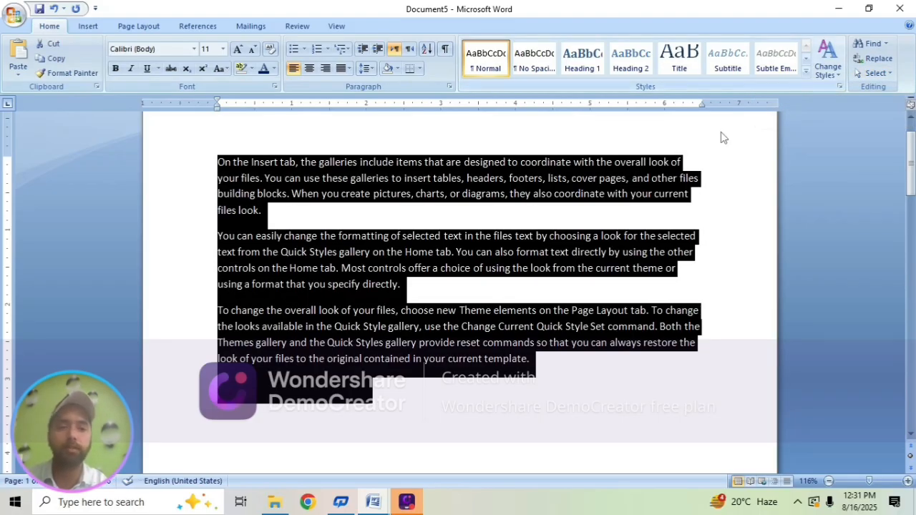
left_click(877, 73)
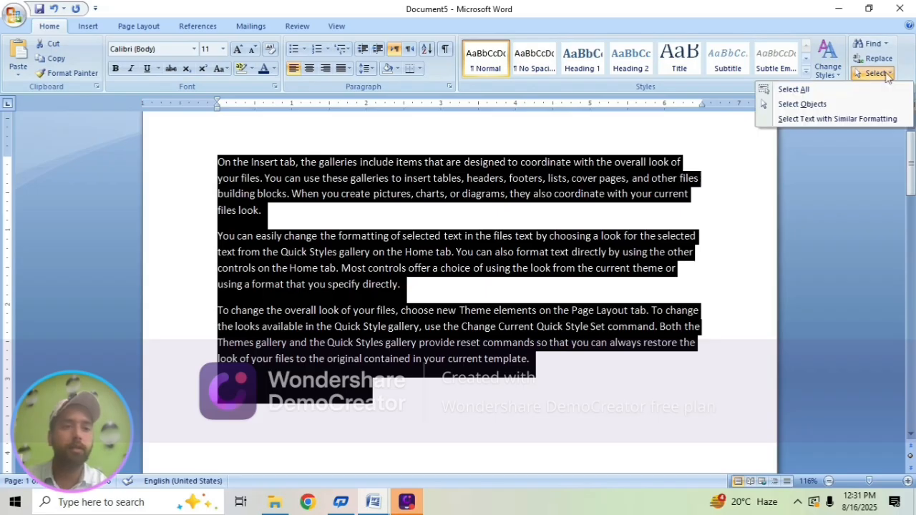
left_click(737, 180)
left_click(736, 172)
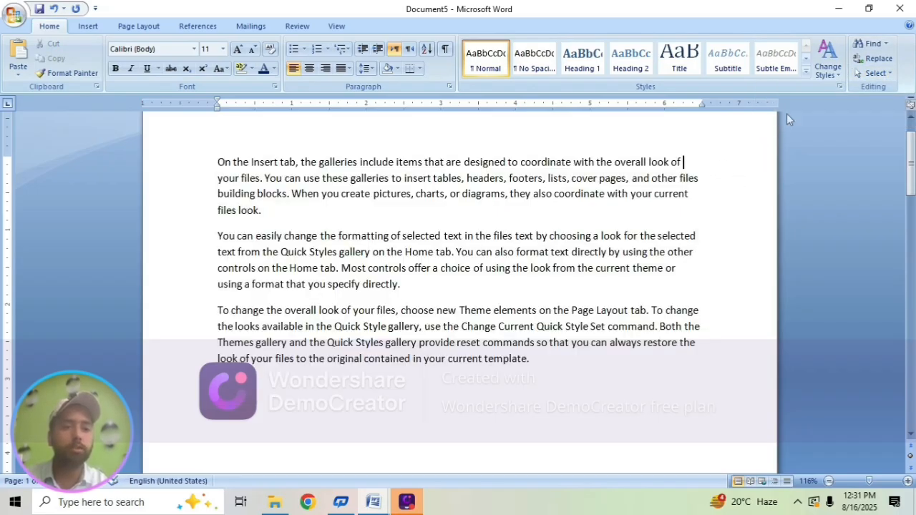
left_click(880, 73)
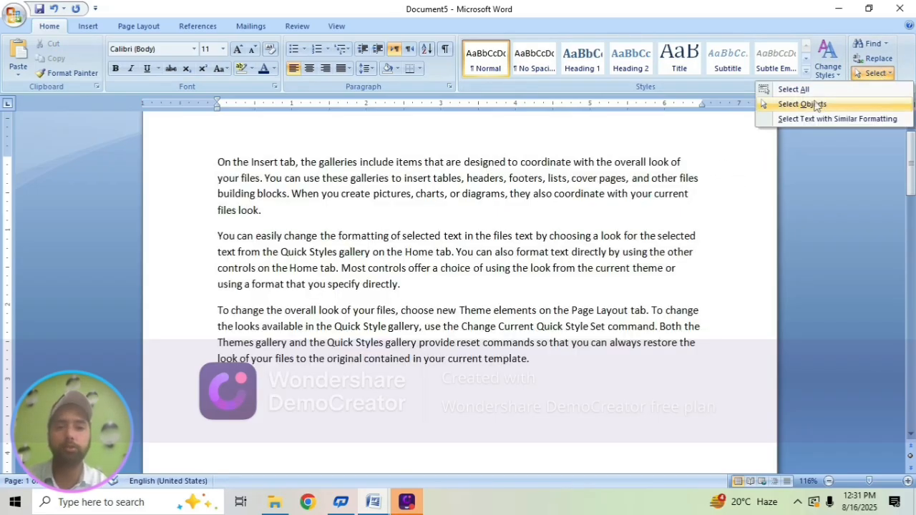
left_click(95, 27)
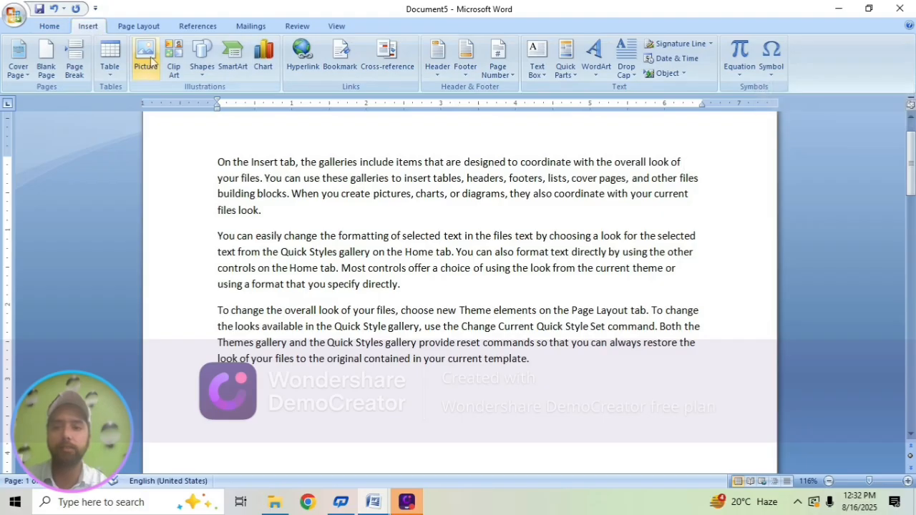
left_click_drag(457, 179, 436, 179)
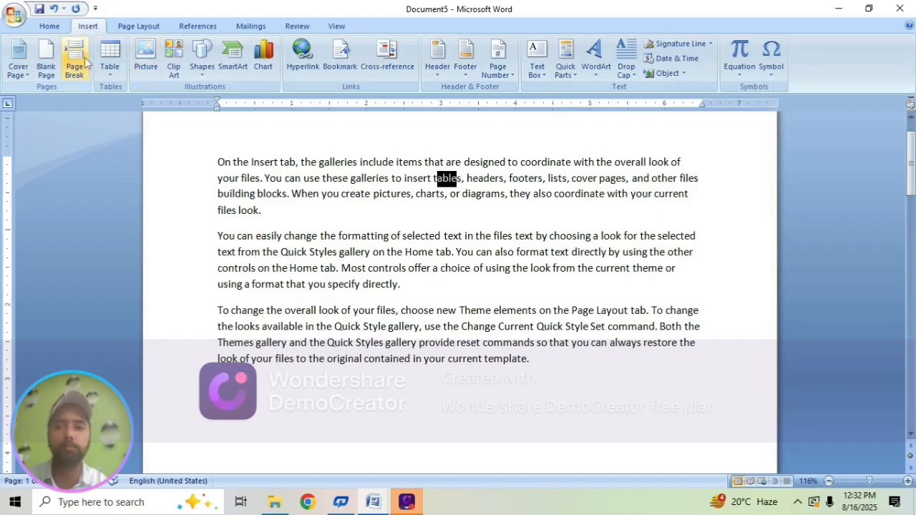
left_click(50, 28)
left_click(398, 180)
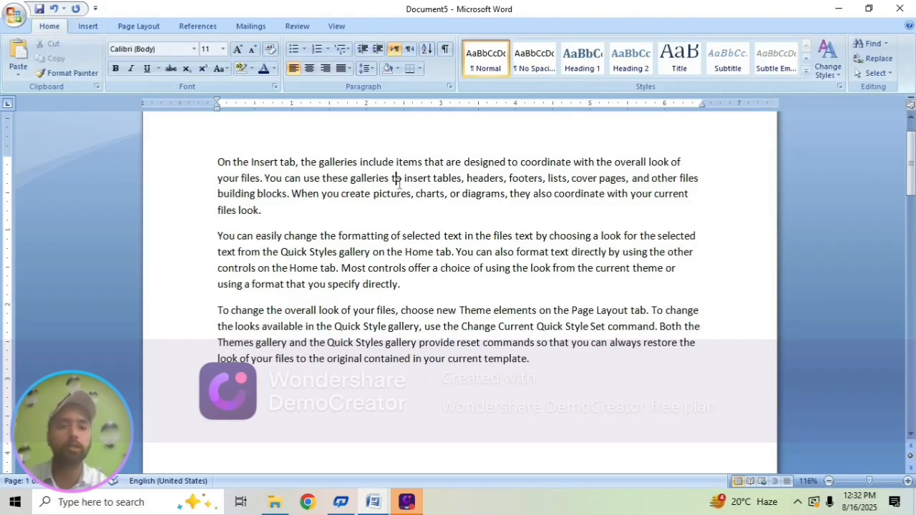
left_click(877, 73)
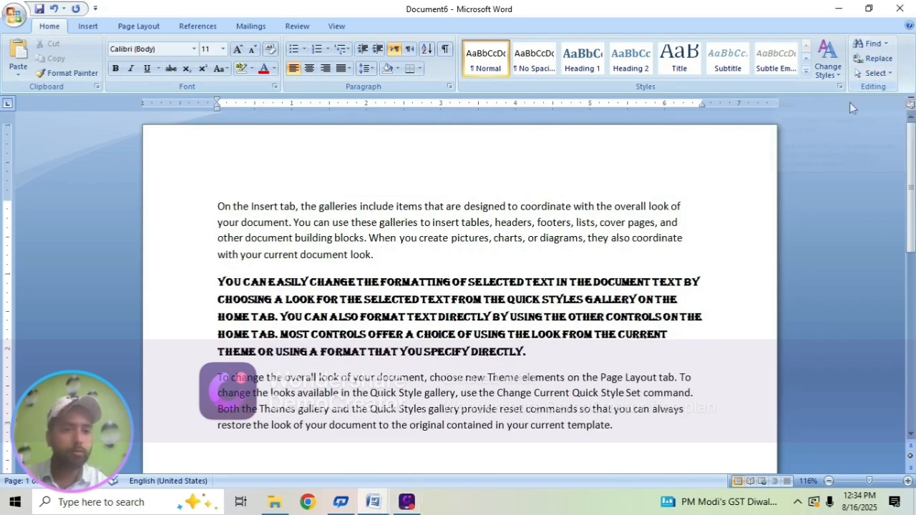
left_click(880, 75)
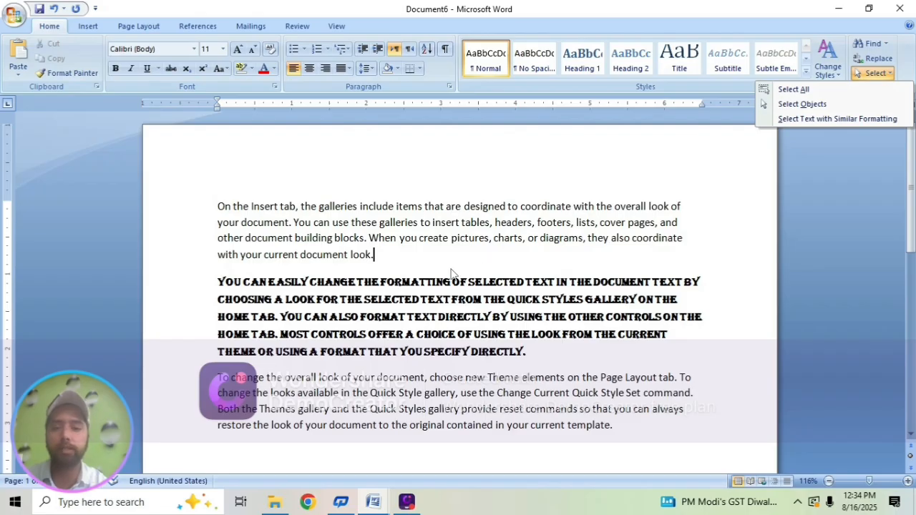
left_click(287, 244)
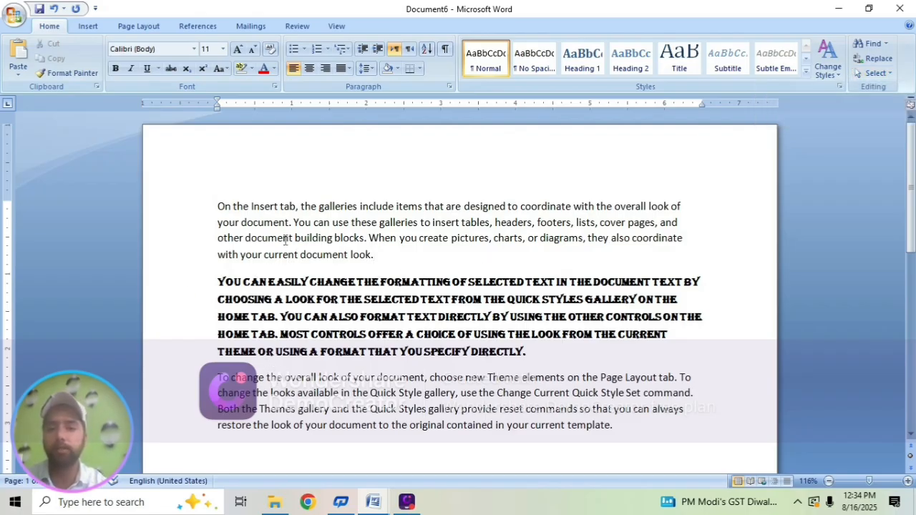
Compare the font formatting of the second paragraph with that of the first and third paragraphs in Document6
left_click_drag(393, 256, 200, 222)
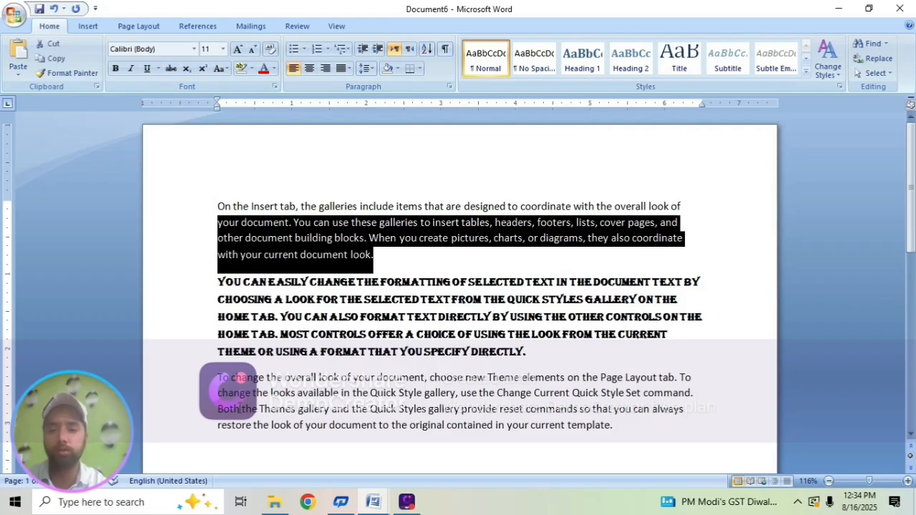
left_click_drag(276, 409, 294, 427)
left_click(418, 336)
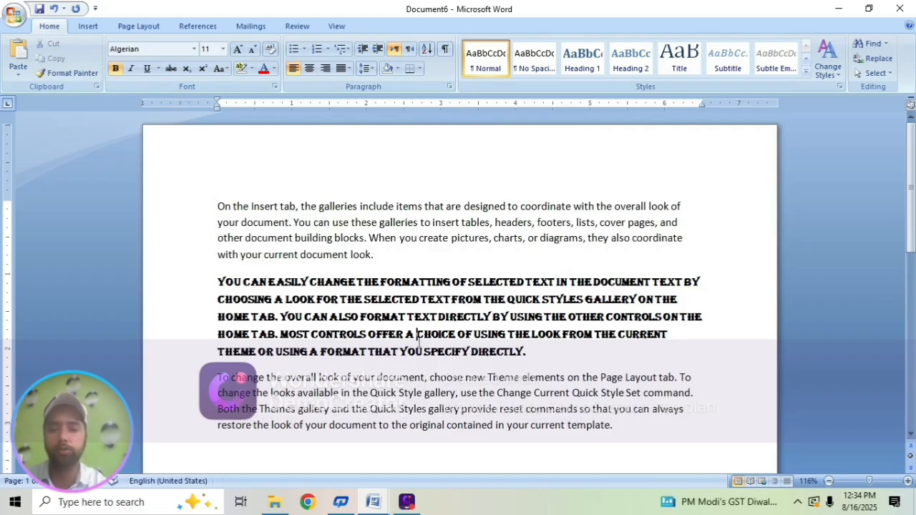
left_click_drag(531, 353, 166, 285)
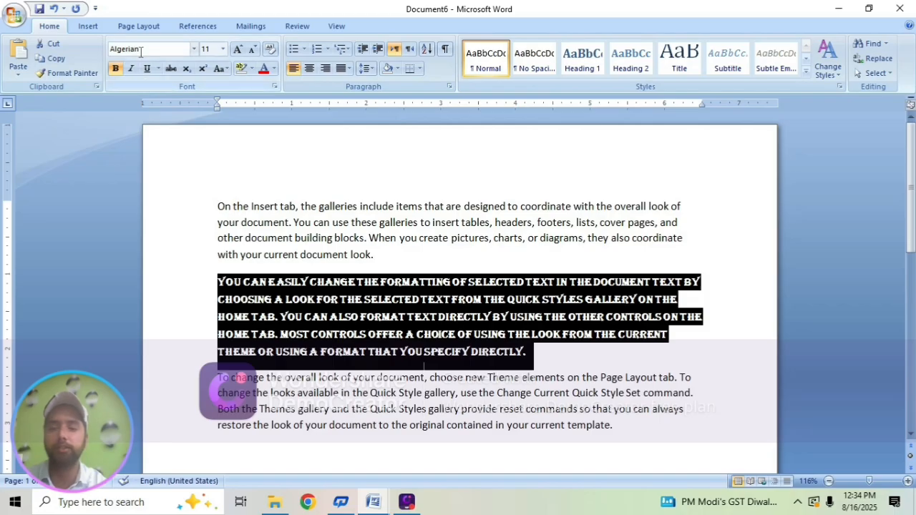
Select all text with formatting similar to the bold Algerian second paragraph, and clear the selection
left_click(508, 319)
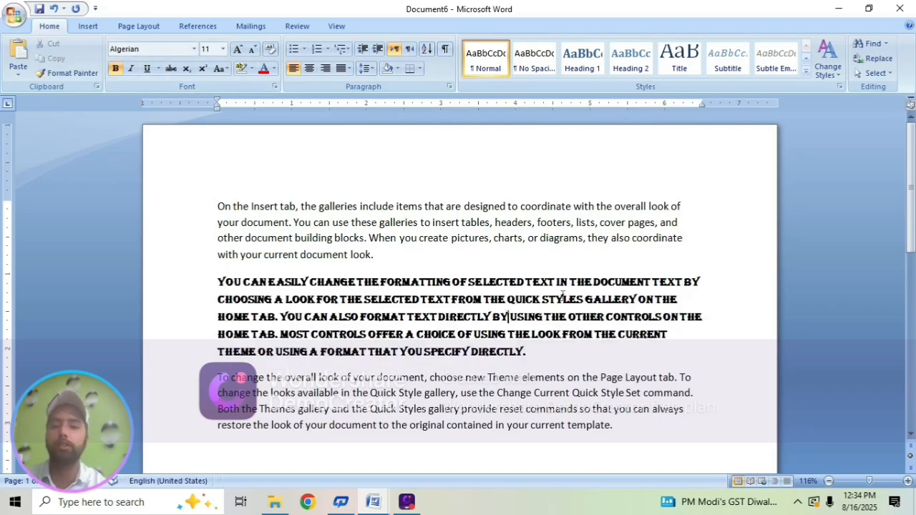
left_click(873, 73)
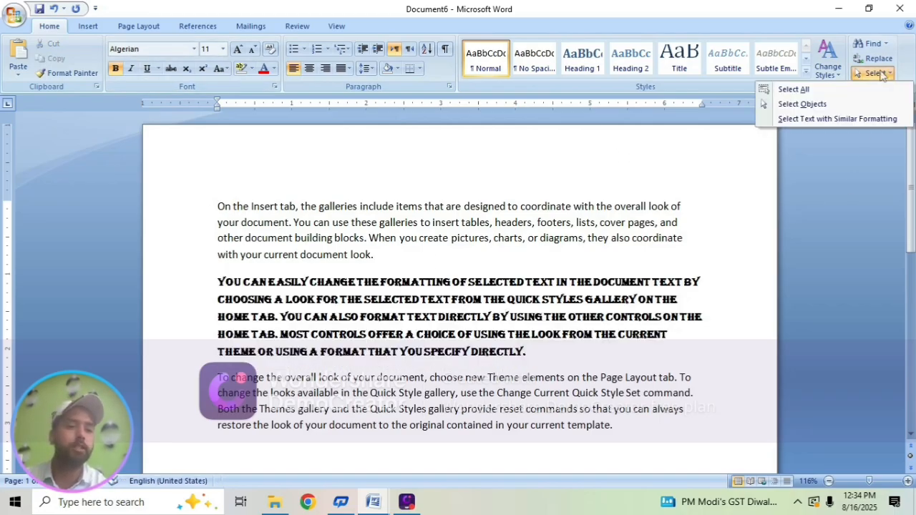
left_click(847, 119)
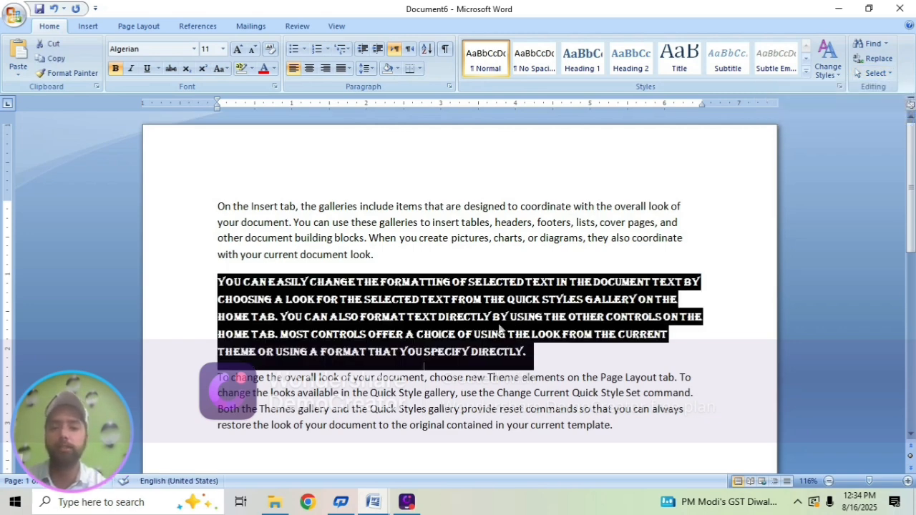
left_click(522, 335)
Select all text with formatting similar to the plain Calibri paragraphs
left_click(405, 240)
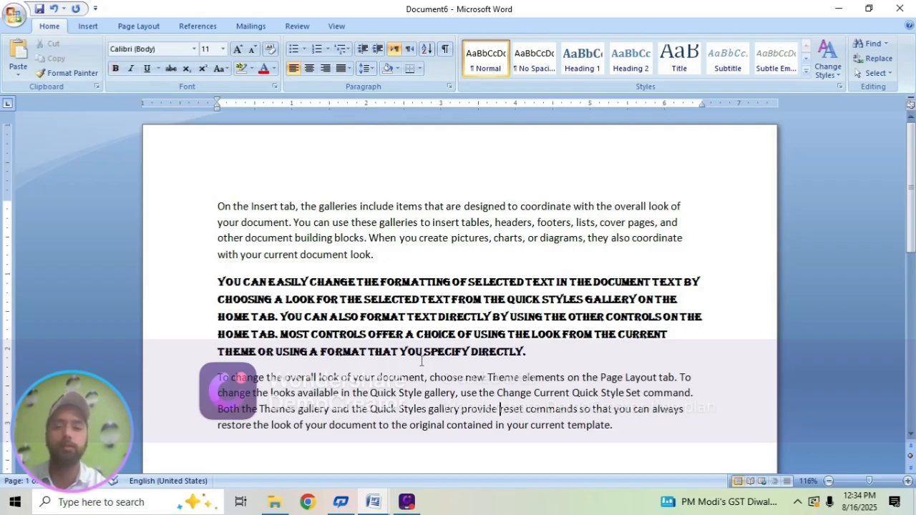
left_click(875, 73)
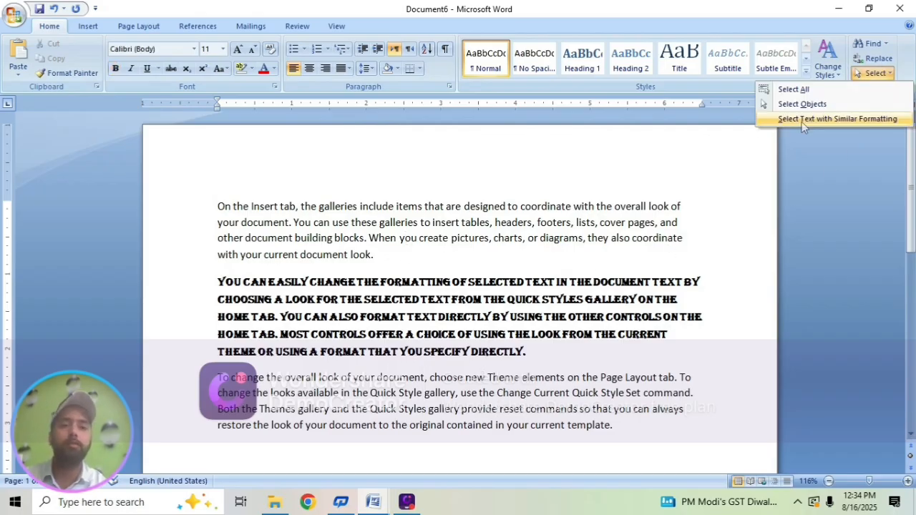